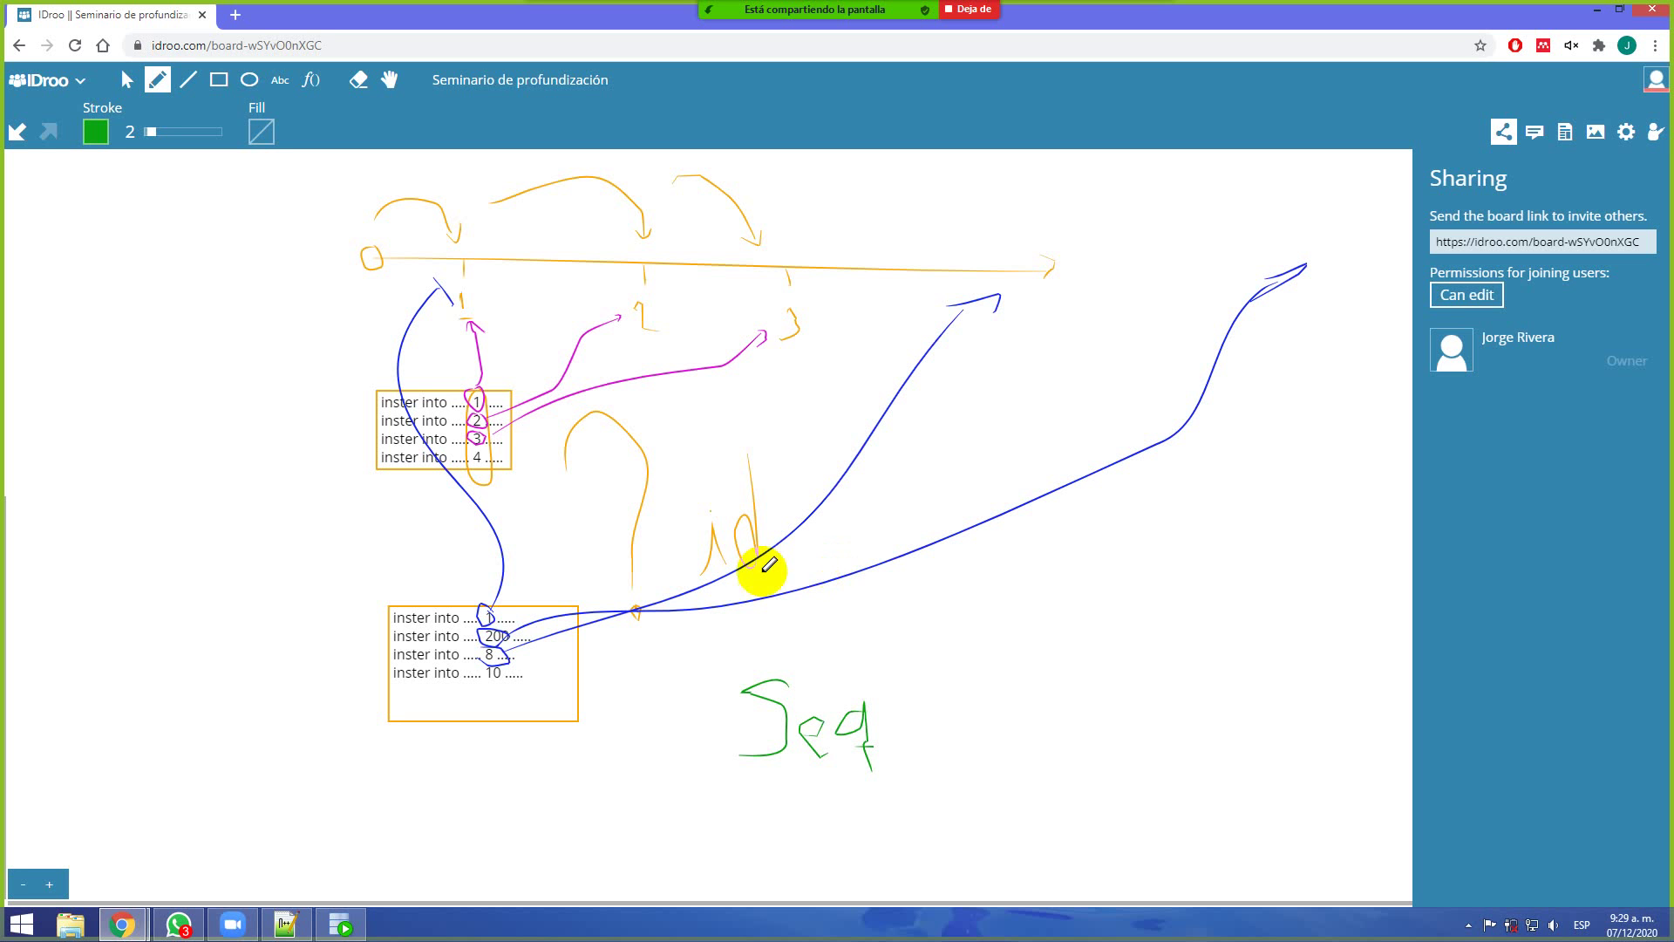
Switch from the IDroo board back to the SQL Developer ACAD_PROG_ADMIN worksheet
{"action": "left_click", "coordinate": [340, 926]}
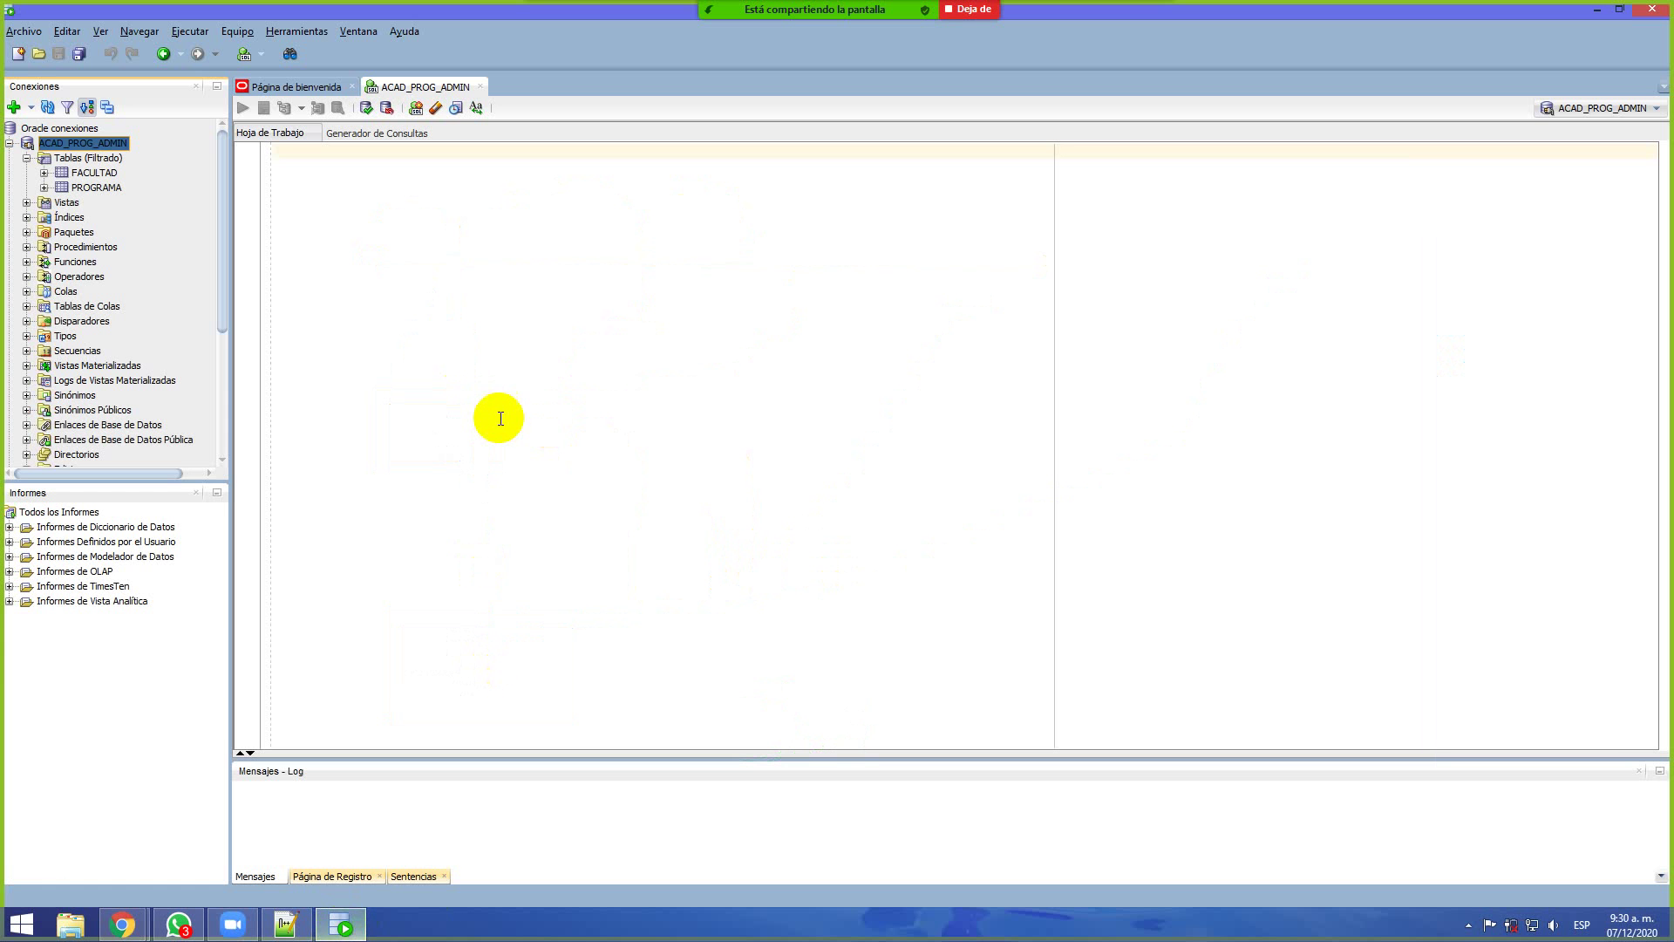
Open the FACULTAD table's five column definitions, glance at the Ver menu, then show the Start screen
{"action": "double_click", "coordinate": [96, 173]}
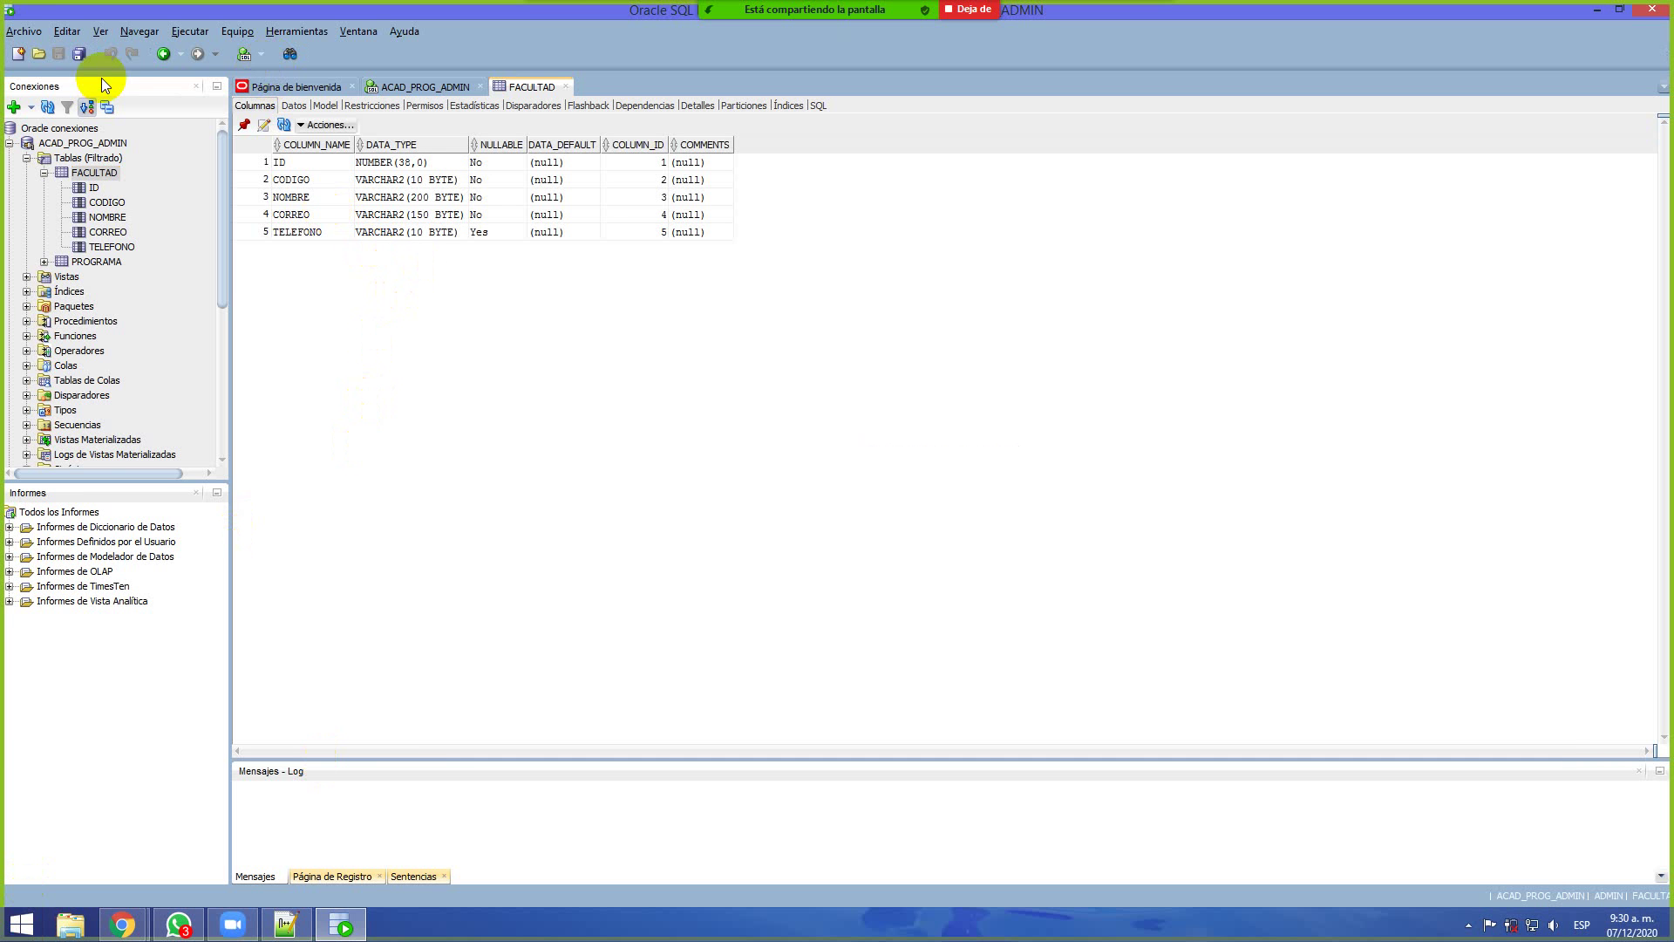
{"action": "left_click", "coordinate": [103, 33]}
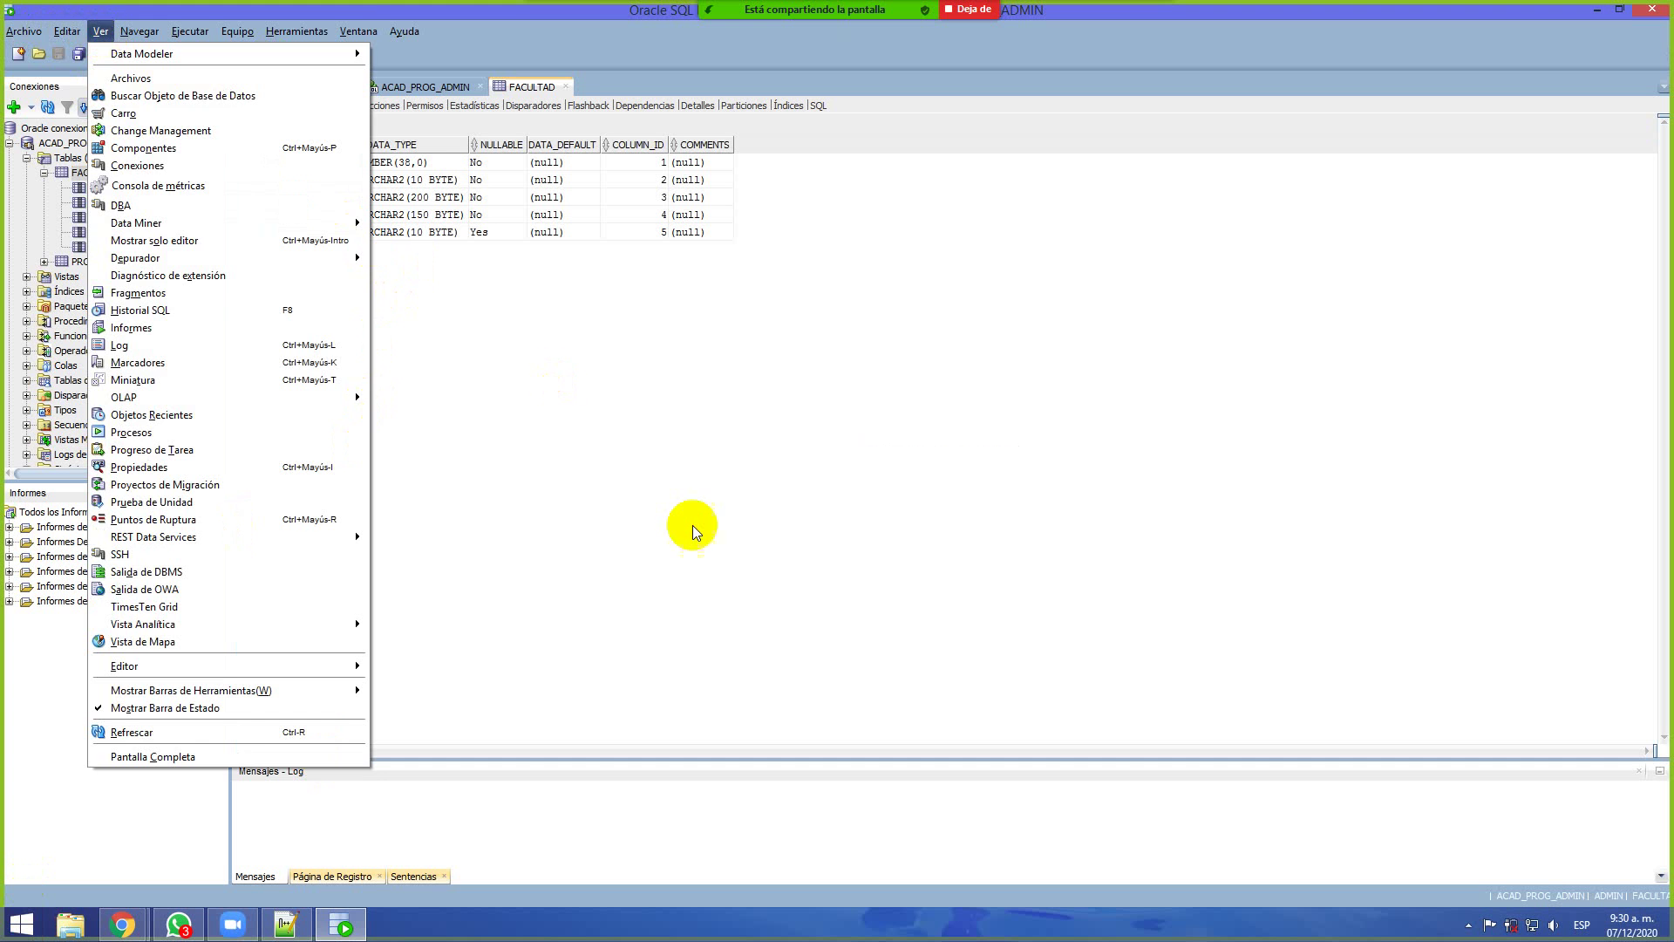
{"action": "left_click", "coordinate": [698, 530]}
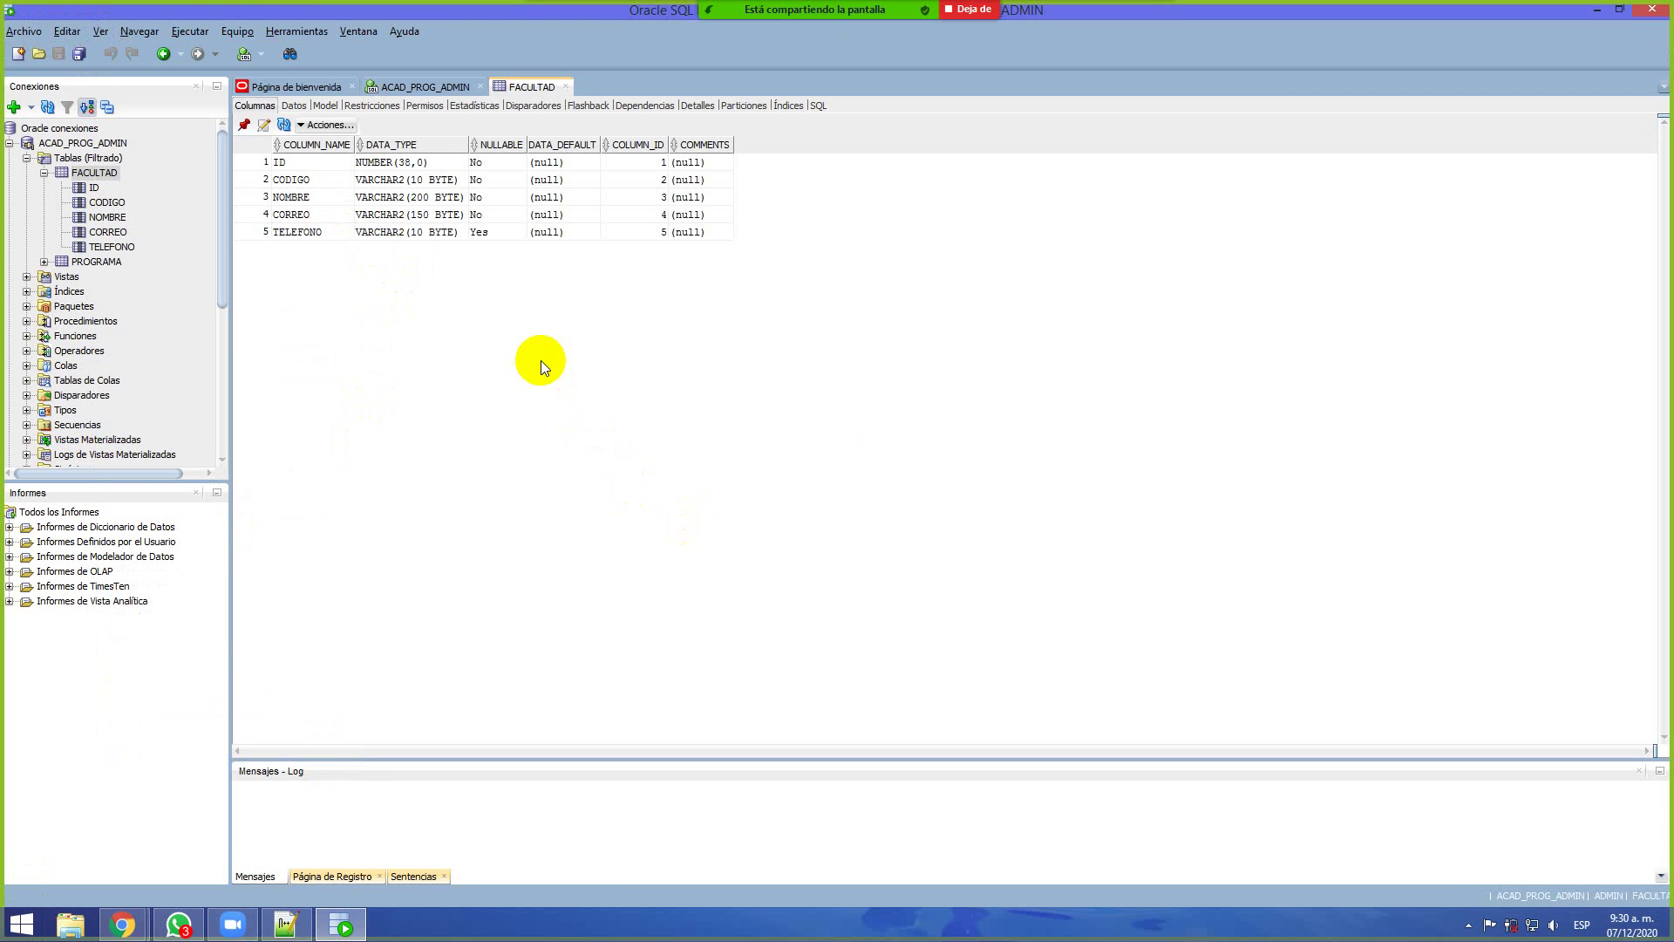
{"action": "left_click", "coordinate": [21, 922]}
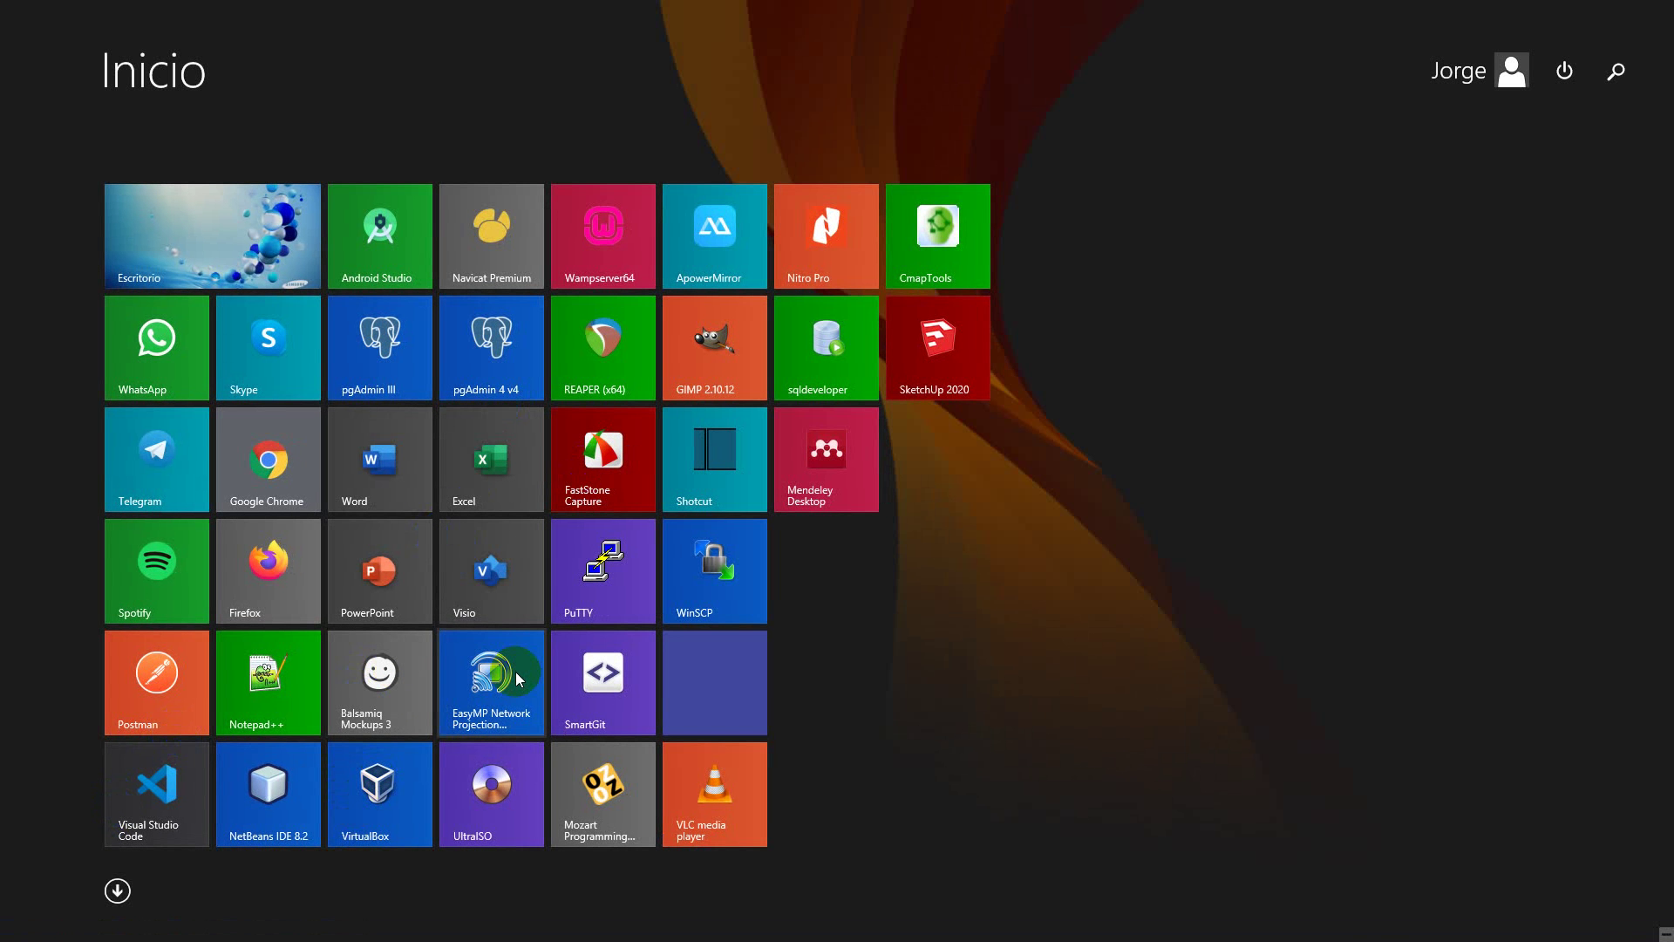
Launch Lupa (Magnifier) and zoom the screen to 200%
{"action": "type", "text": "lup"}
{"action": "left_click", "coordinate": [1472, 186]}
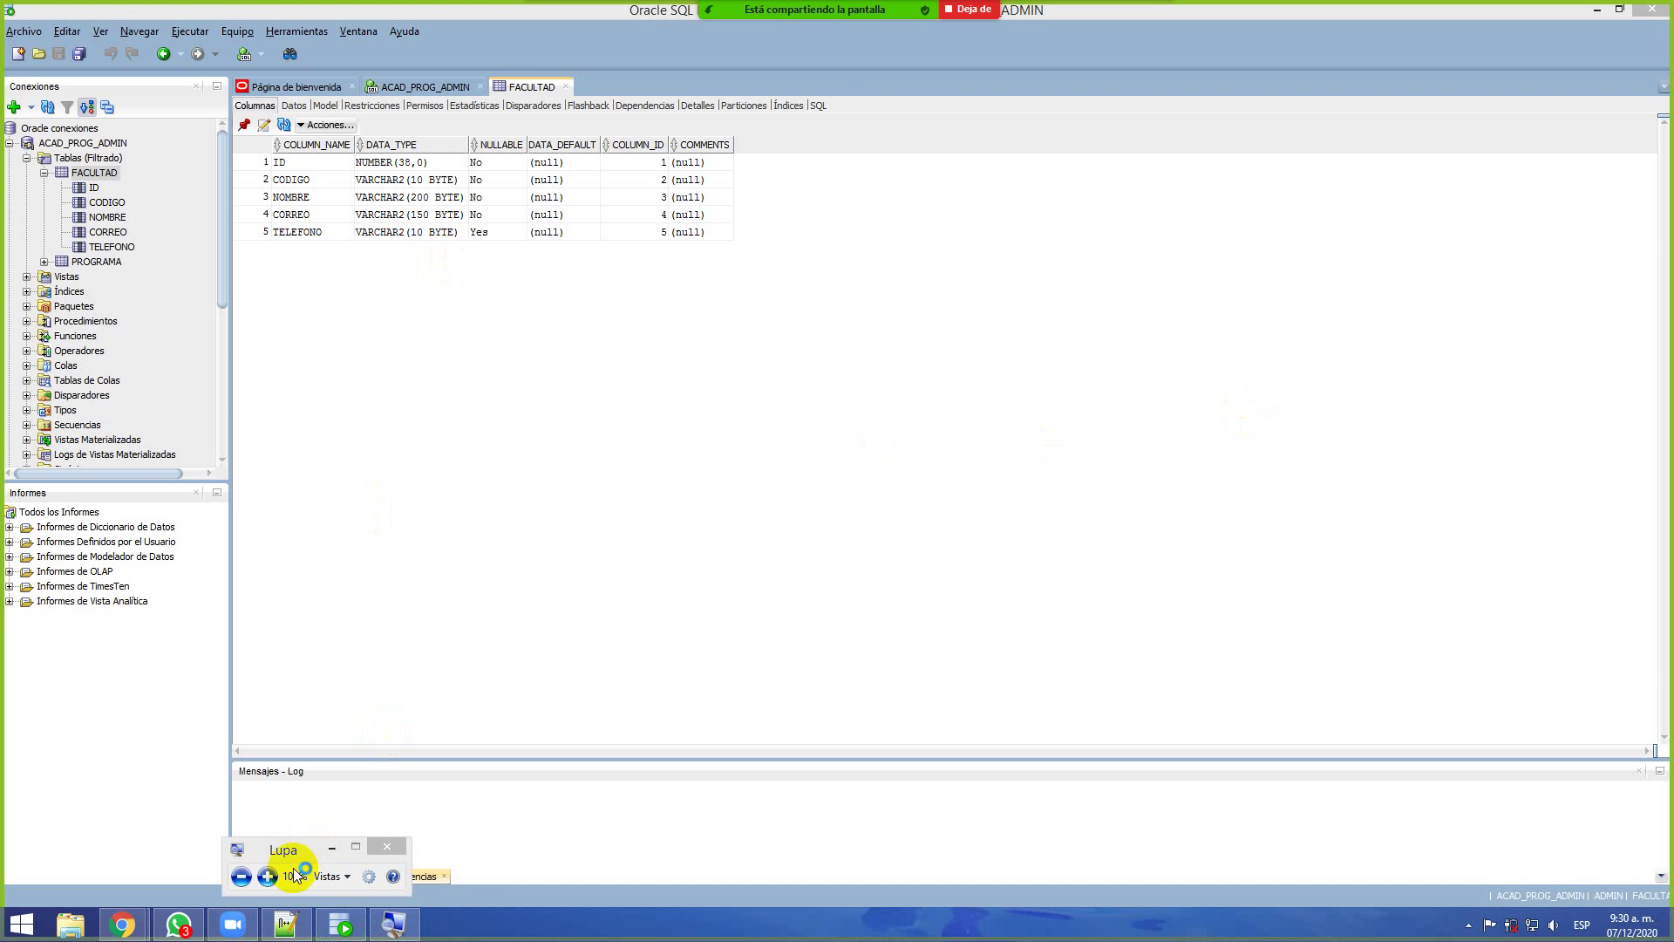
{"action": "left_click", "coordinate": [268, 876]}
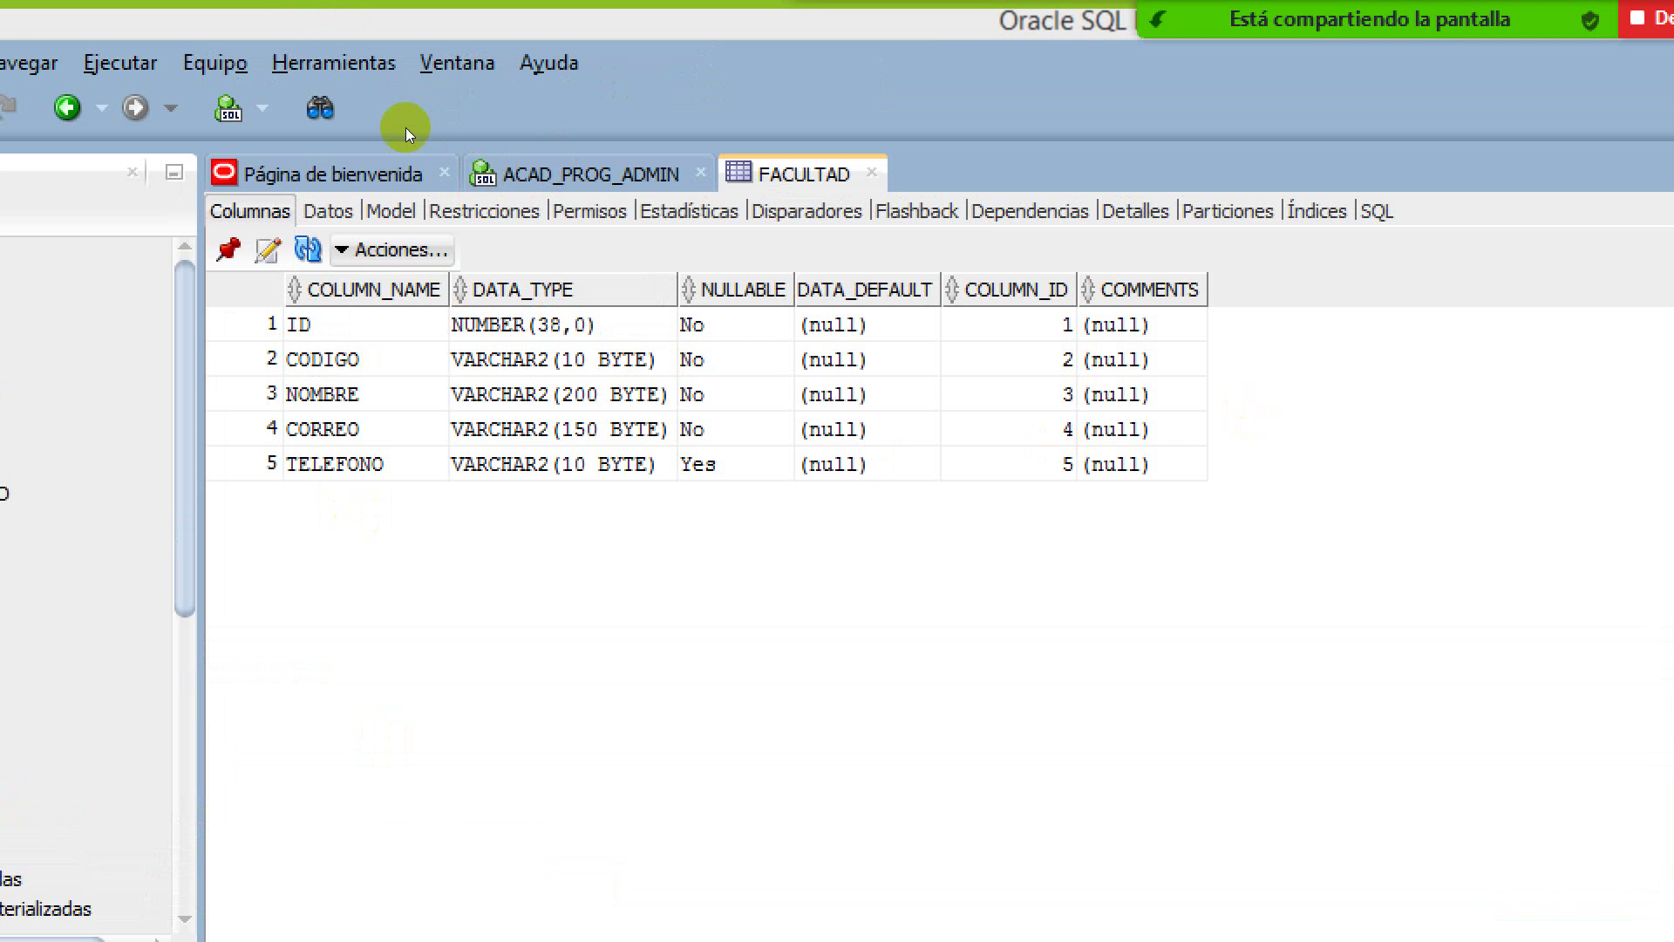
Review FACULTAD's constraints, the FACULTAD_PK primary key and check constraints, then close the FACULTAD tab
{"action": "left_click", "coordinate": [484, 211]}
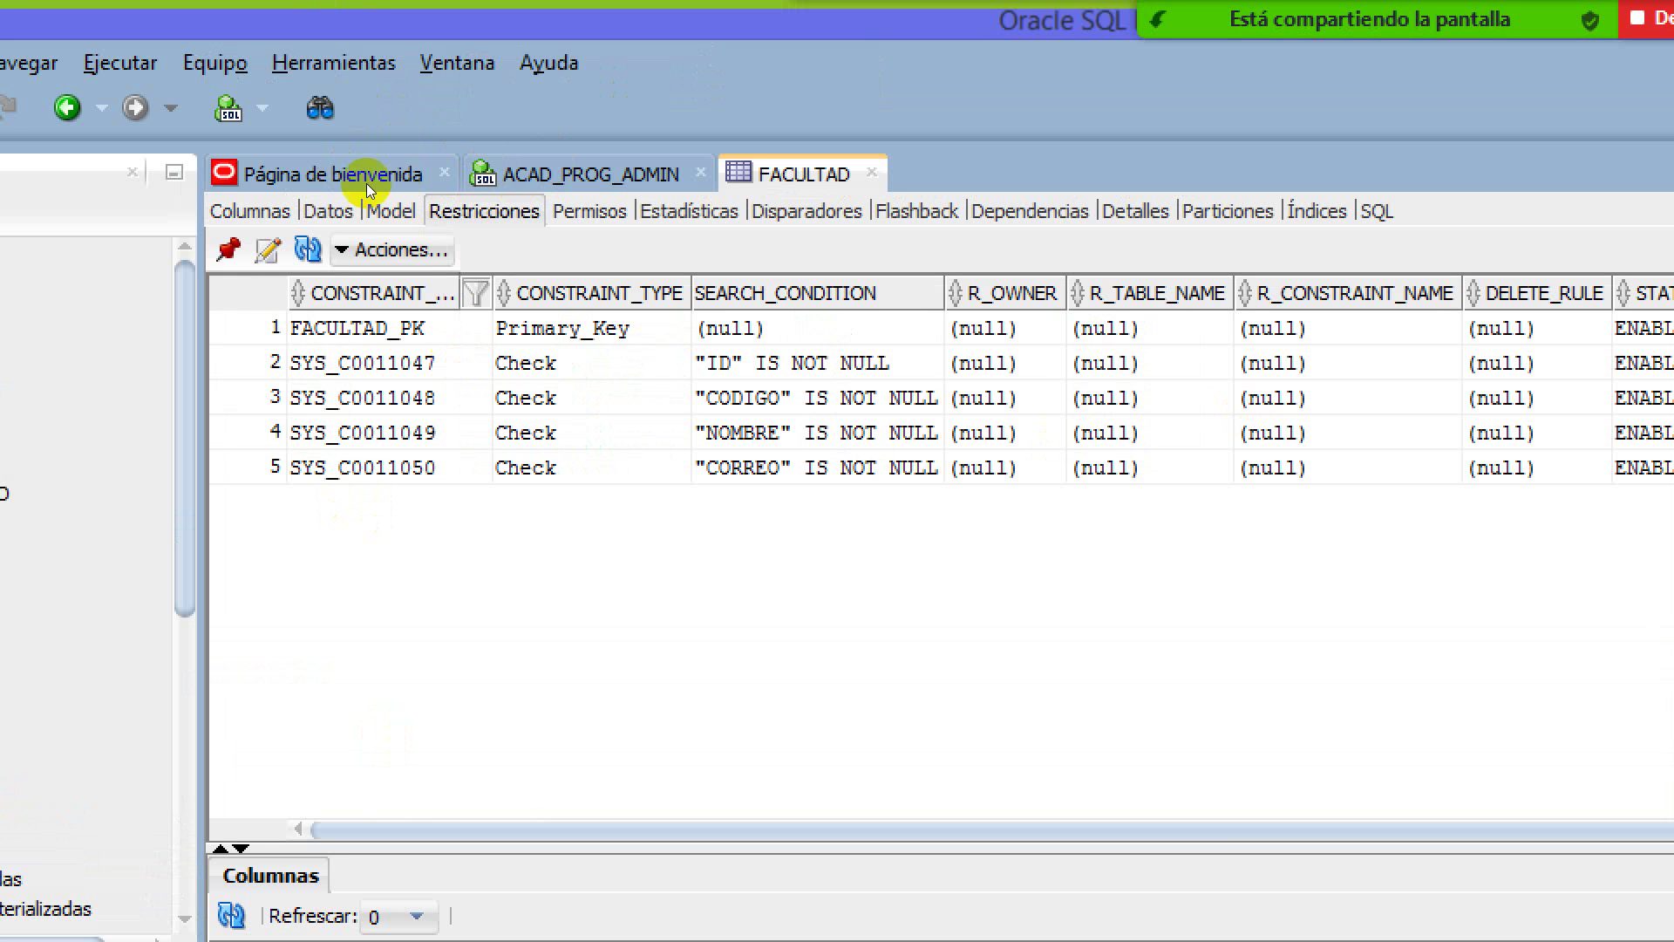
{"action": "key", "text": "Down"}
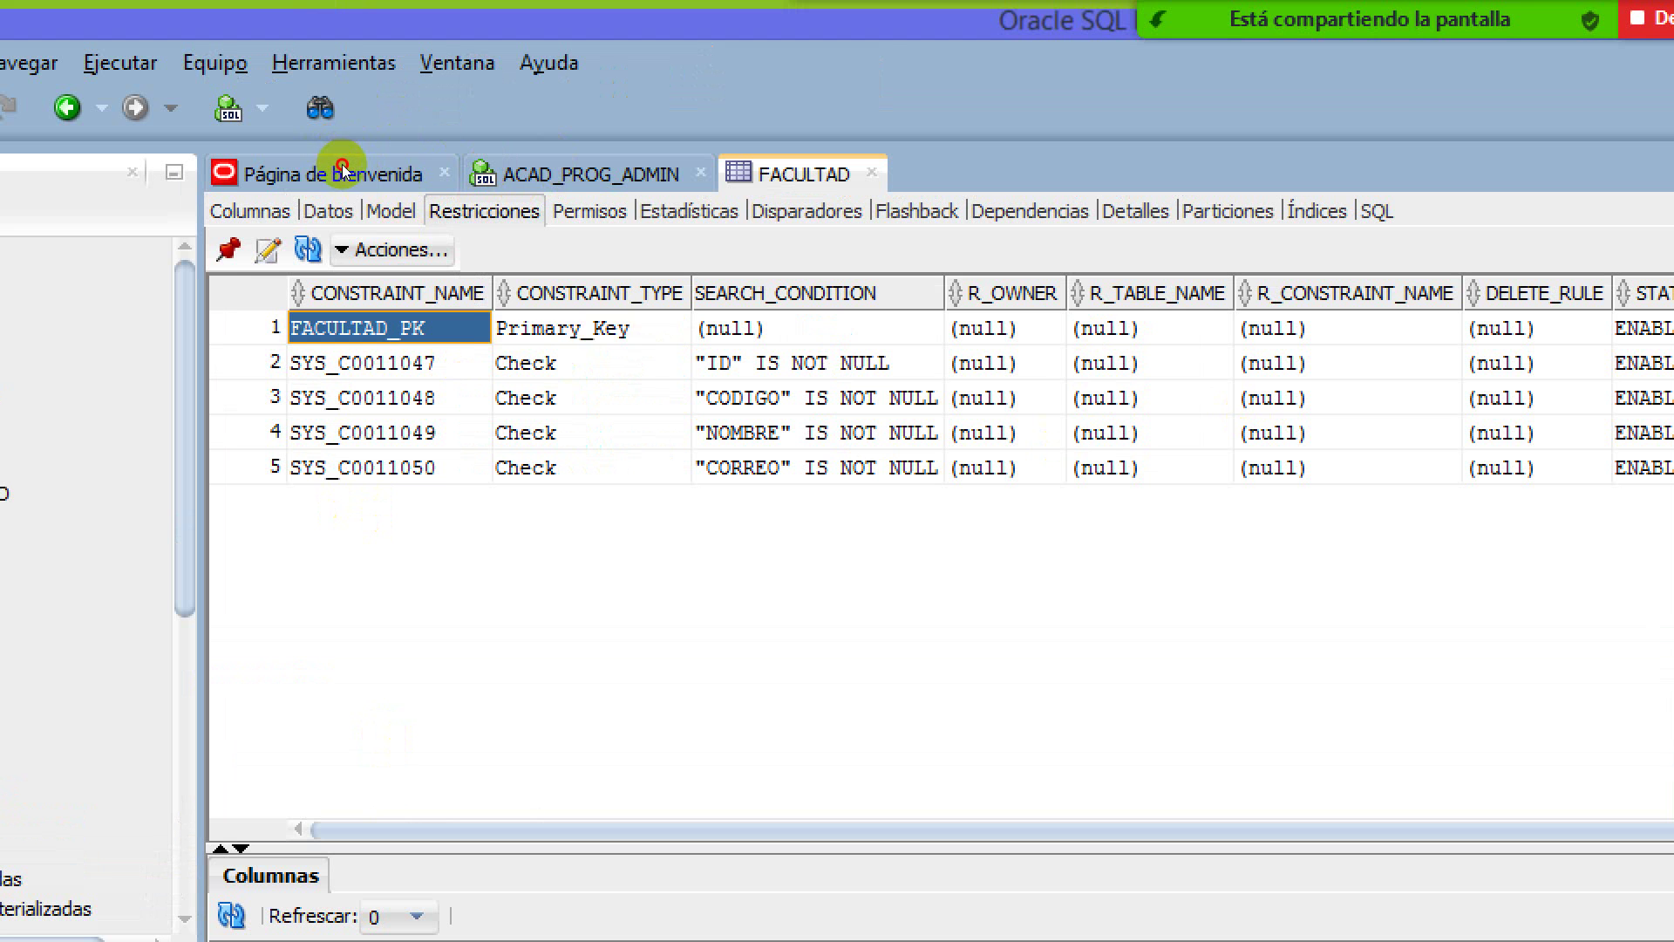
{"action": "key", "text": "shift+Right"}
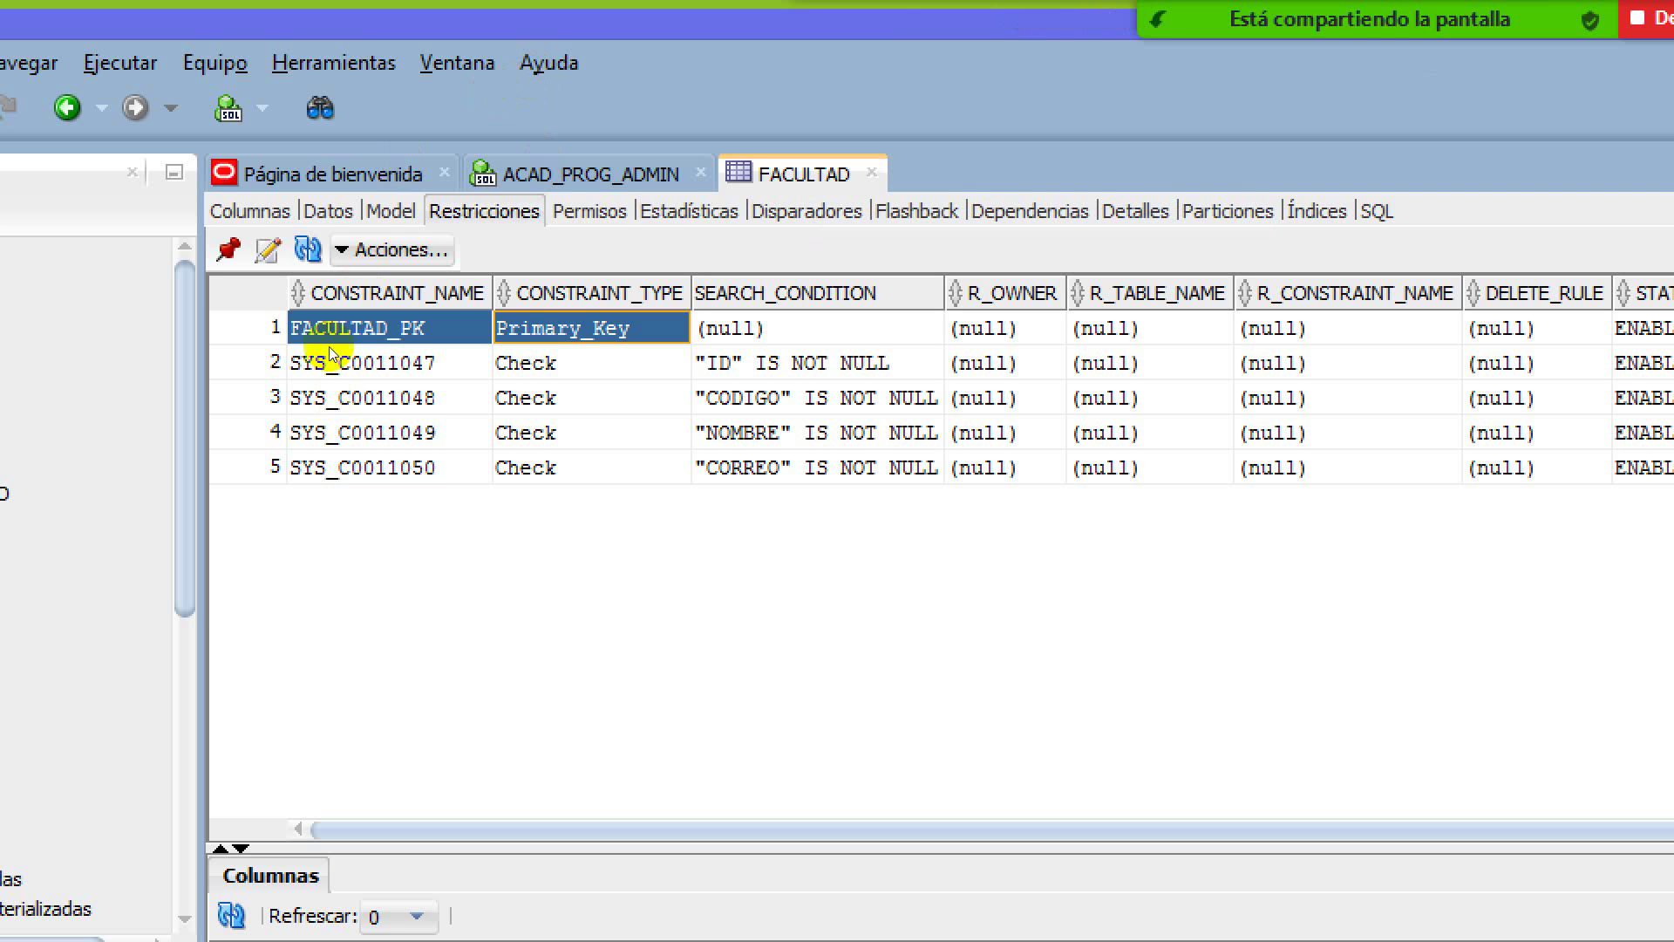
{"action": "key", "text": "ctrl+w"}
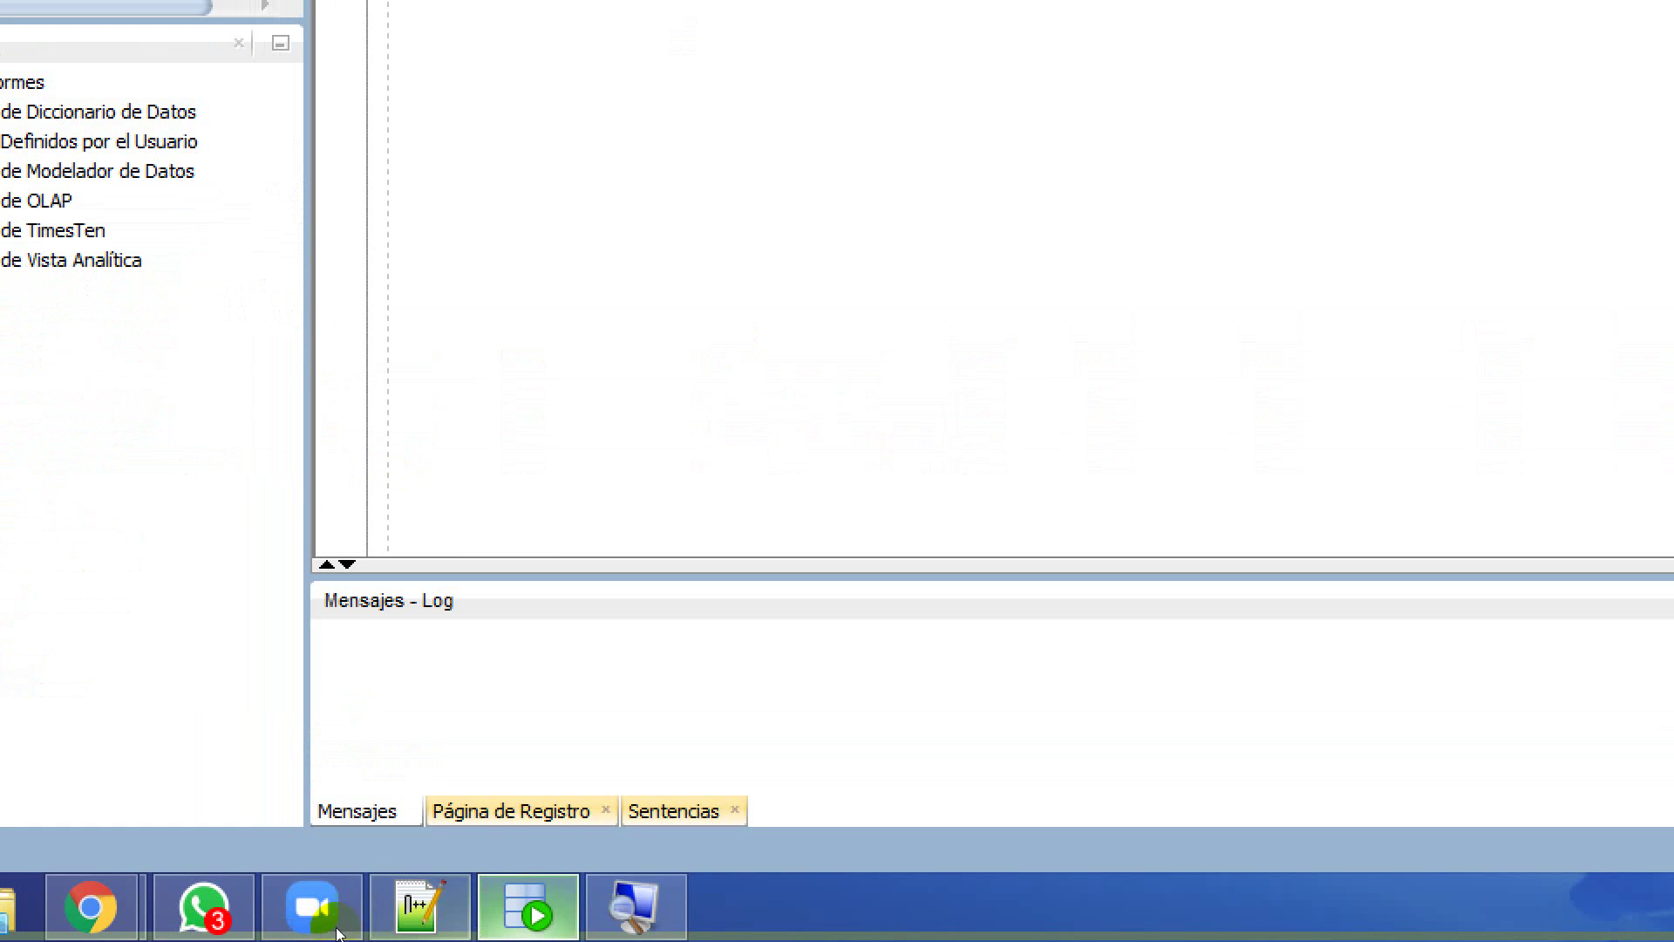
Reset magnification to 100%, close Magnifier, and return to the IDroo whiteboard in Chrome
{"action": "left_click", "coordinate": [636, 907]}
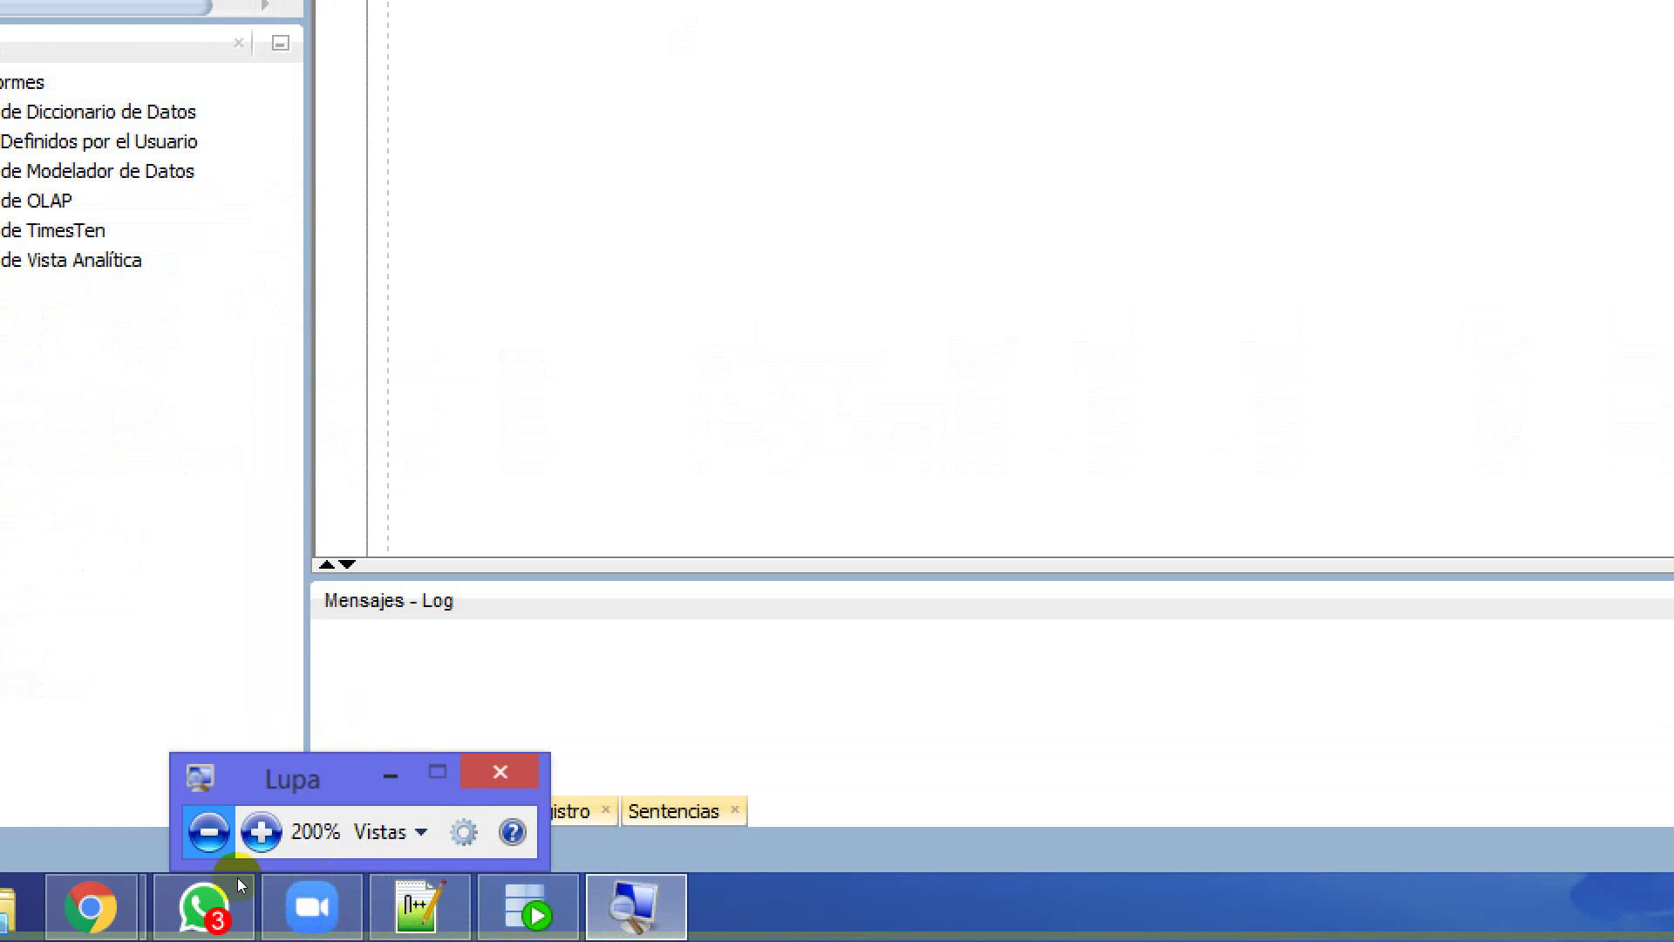
{"action": "left_click", "coordinate": [208, 831]}
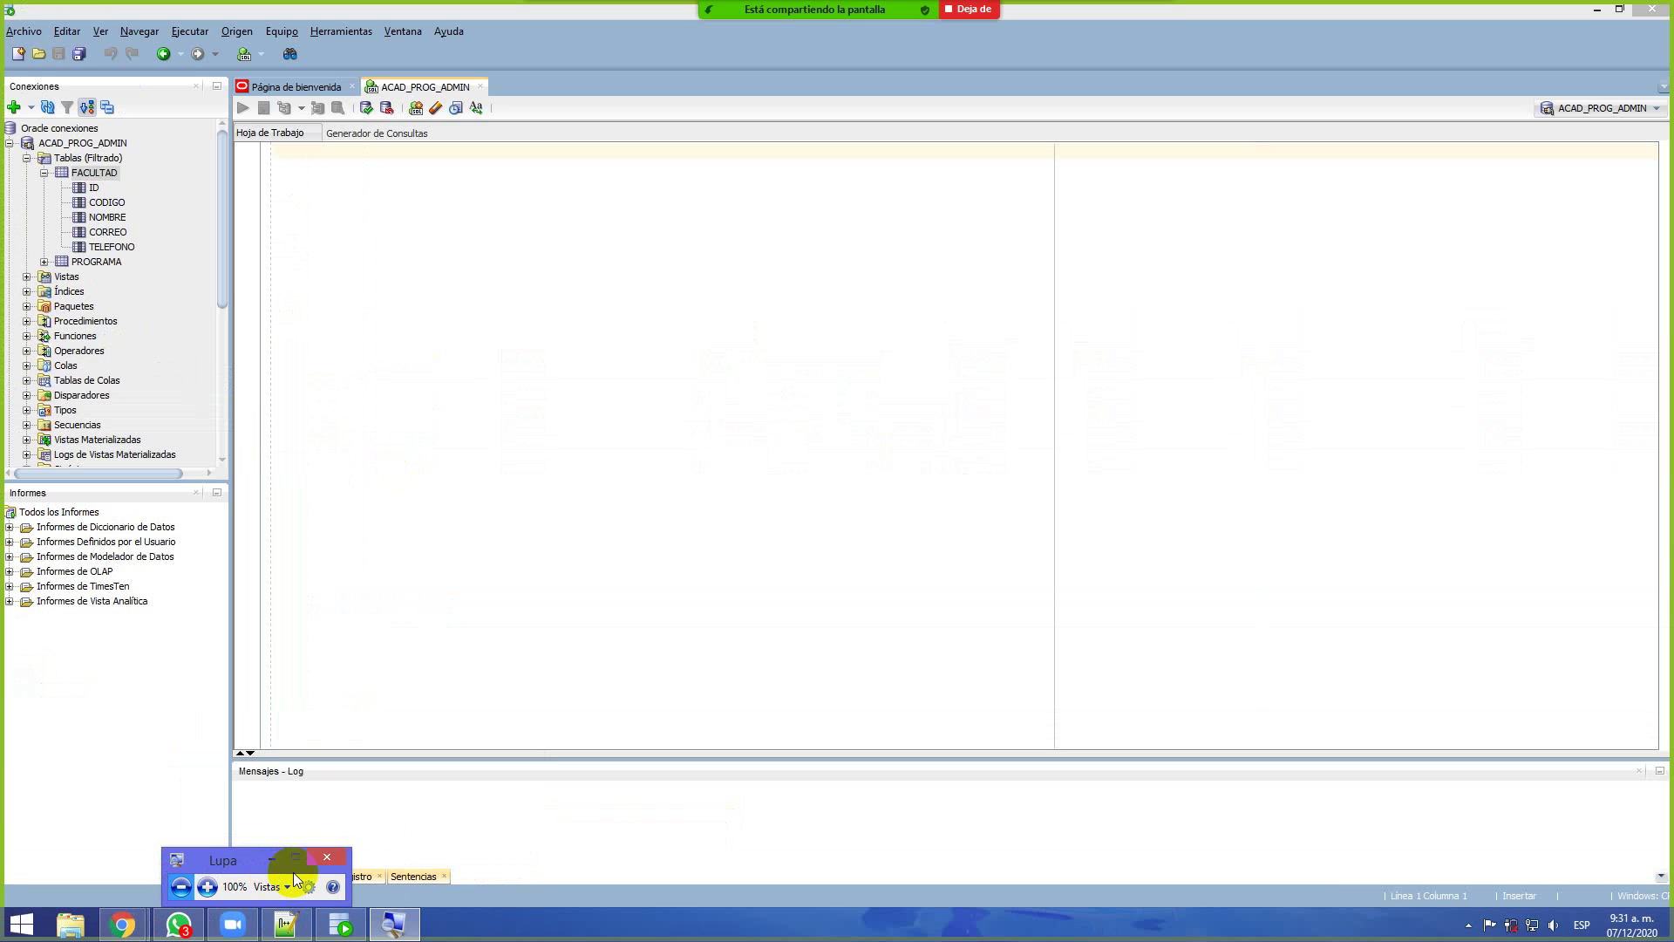
{"action": "left_click", "coordinate": [328, 858]}
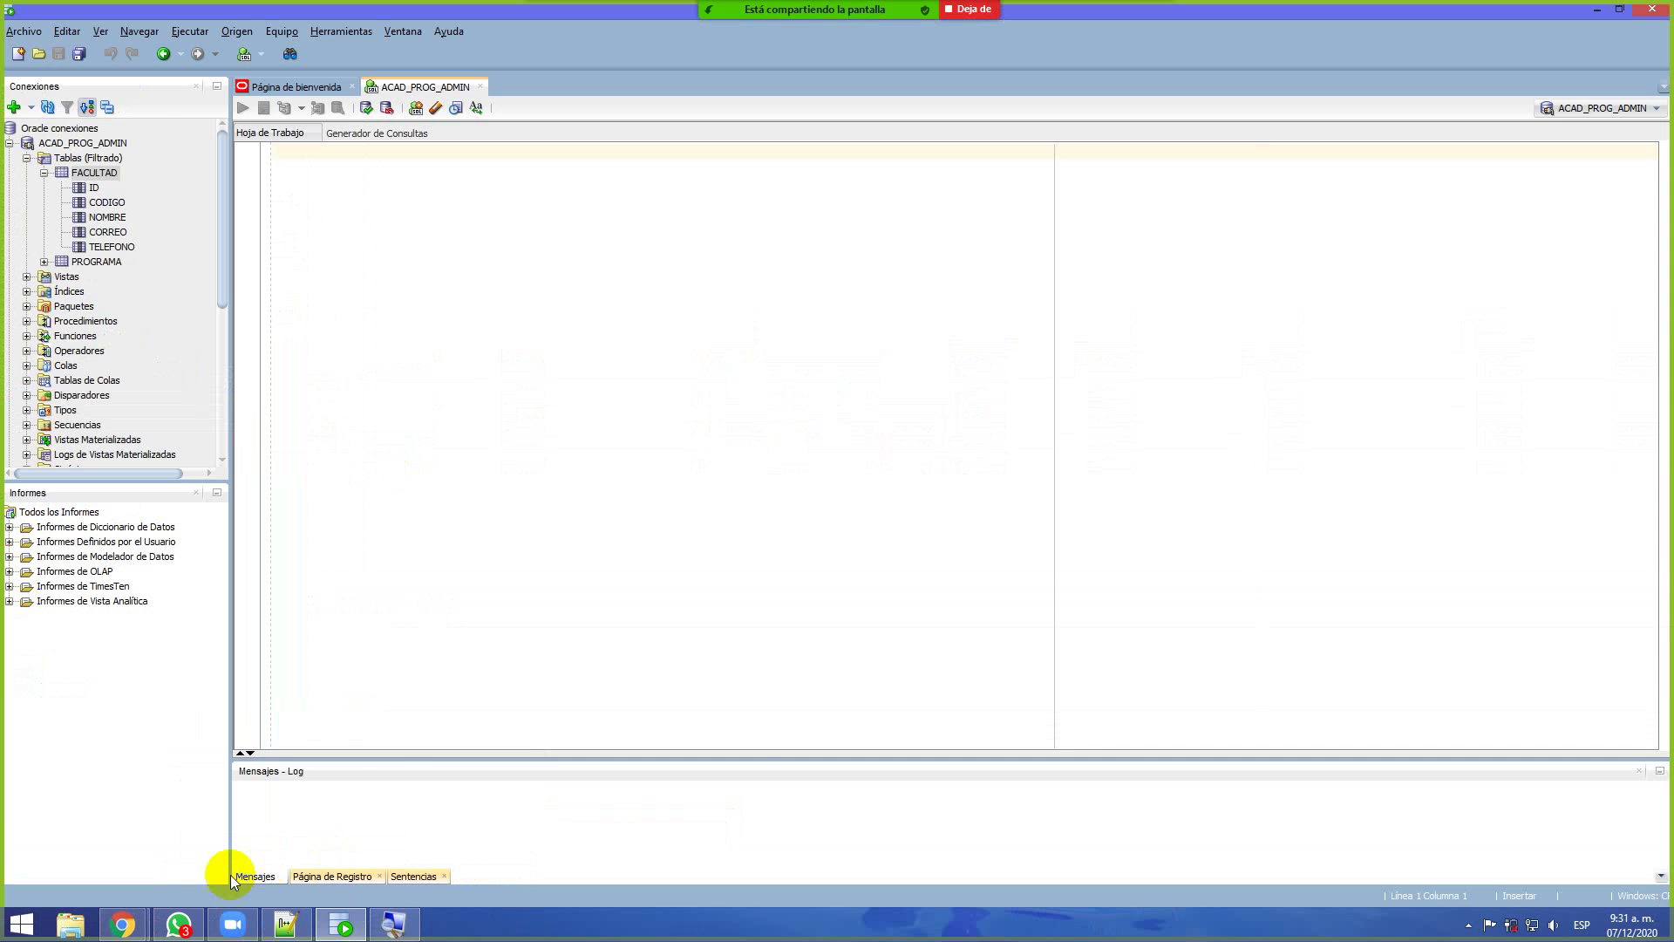
{"action": "mouse_move", "coordinate": [127, 911]}
{"action": "left_click", "coordinate": [140, 861]}
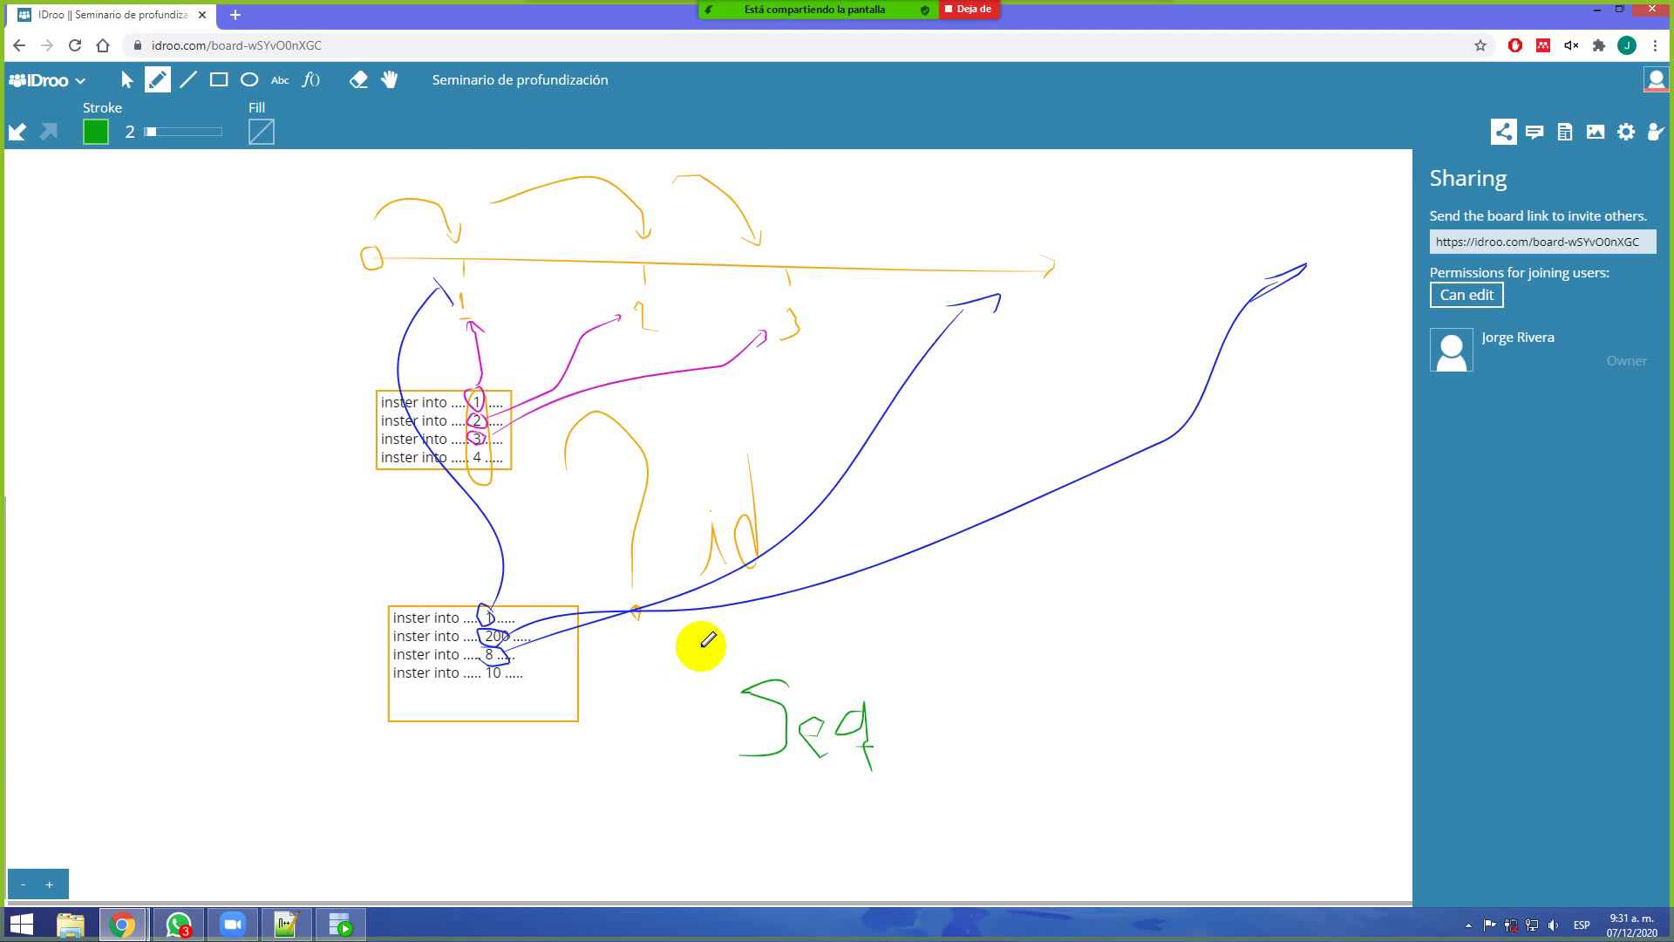
{"action": "left_click_drag", "start_coordinate": [696, 645], "coordinate": [735, 563]}
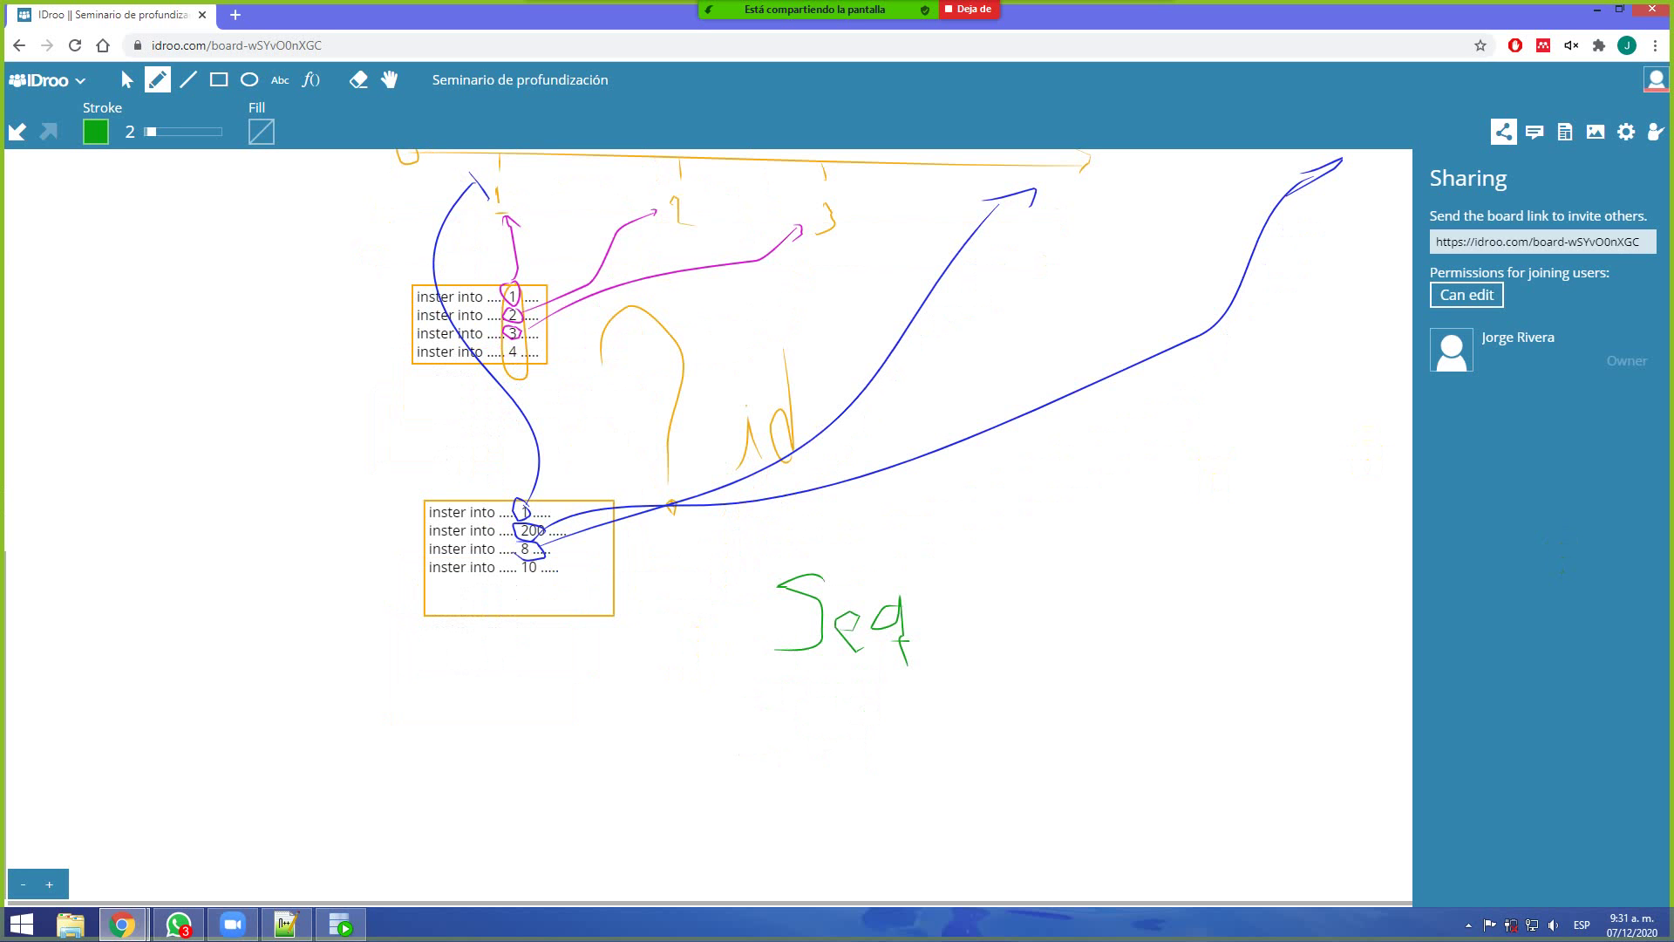
{"action": "key", "text": "alt+Tab"}
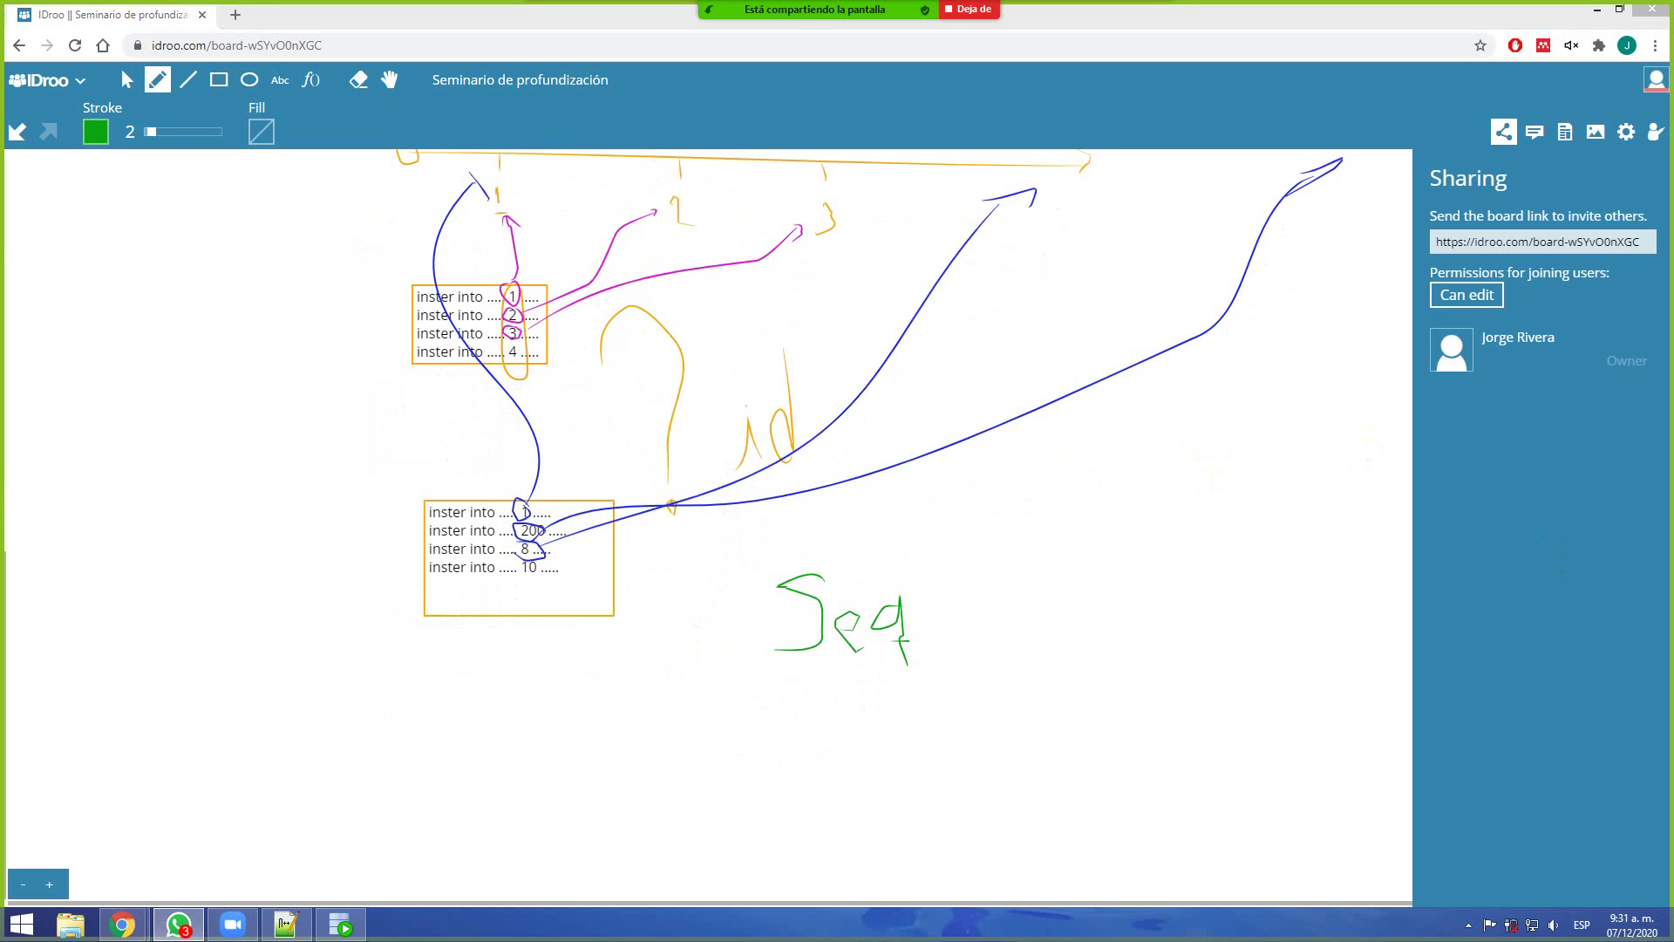
{"action": "left_click", "coordinate": [404, 13]}
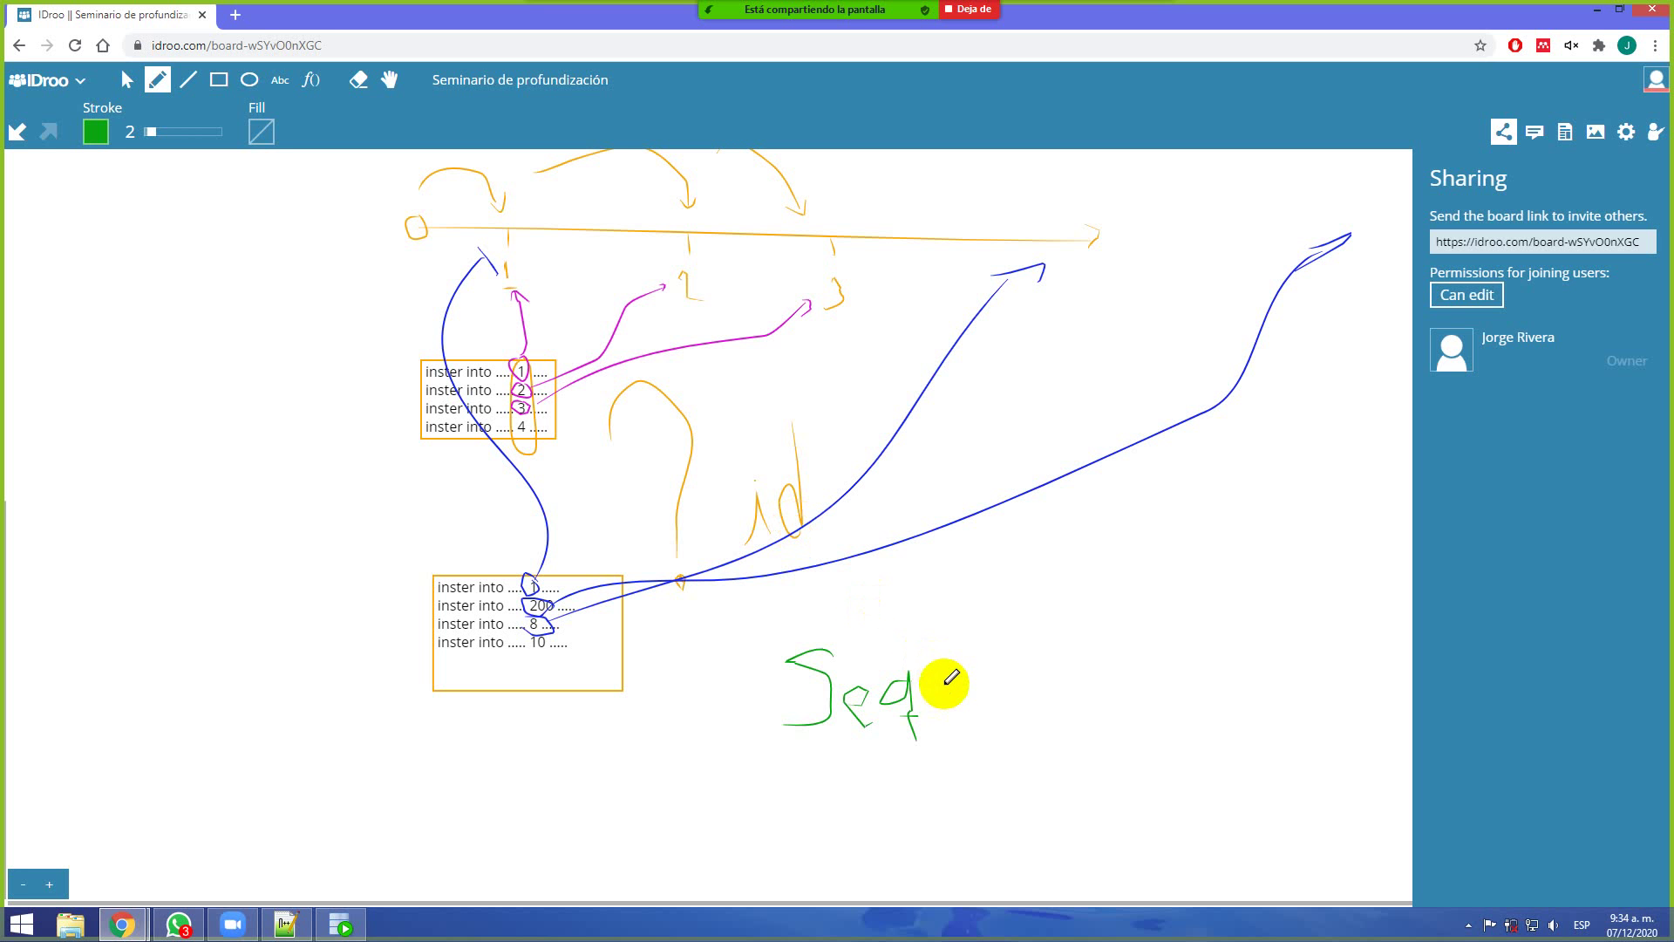
Draw green loops through the values 1, 2, 3 and 4 in the orange upper insert box
{"action": "left_click", "coordinate": [515, 370]}
{"action": "mouse_move", "coordinate": [514, 371]}
{"action": "left_mouse_down"}
{"action": "mouse_move", "coordinate": [516, 418]}
{"action": "mouse_move", "coordinate": [532, 422]}
{"action": "left_mouse_up"}
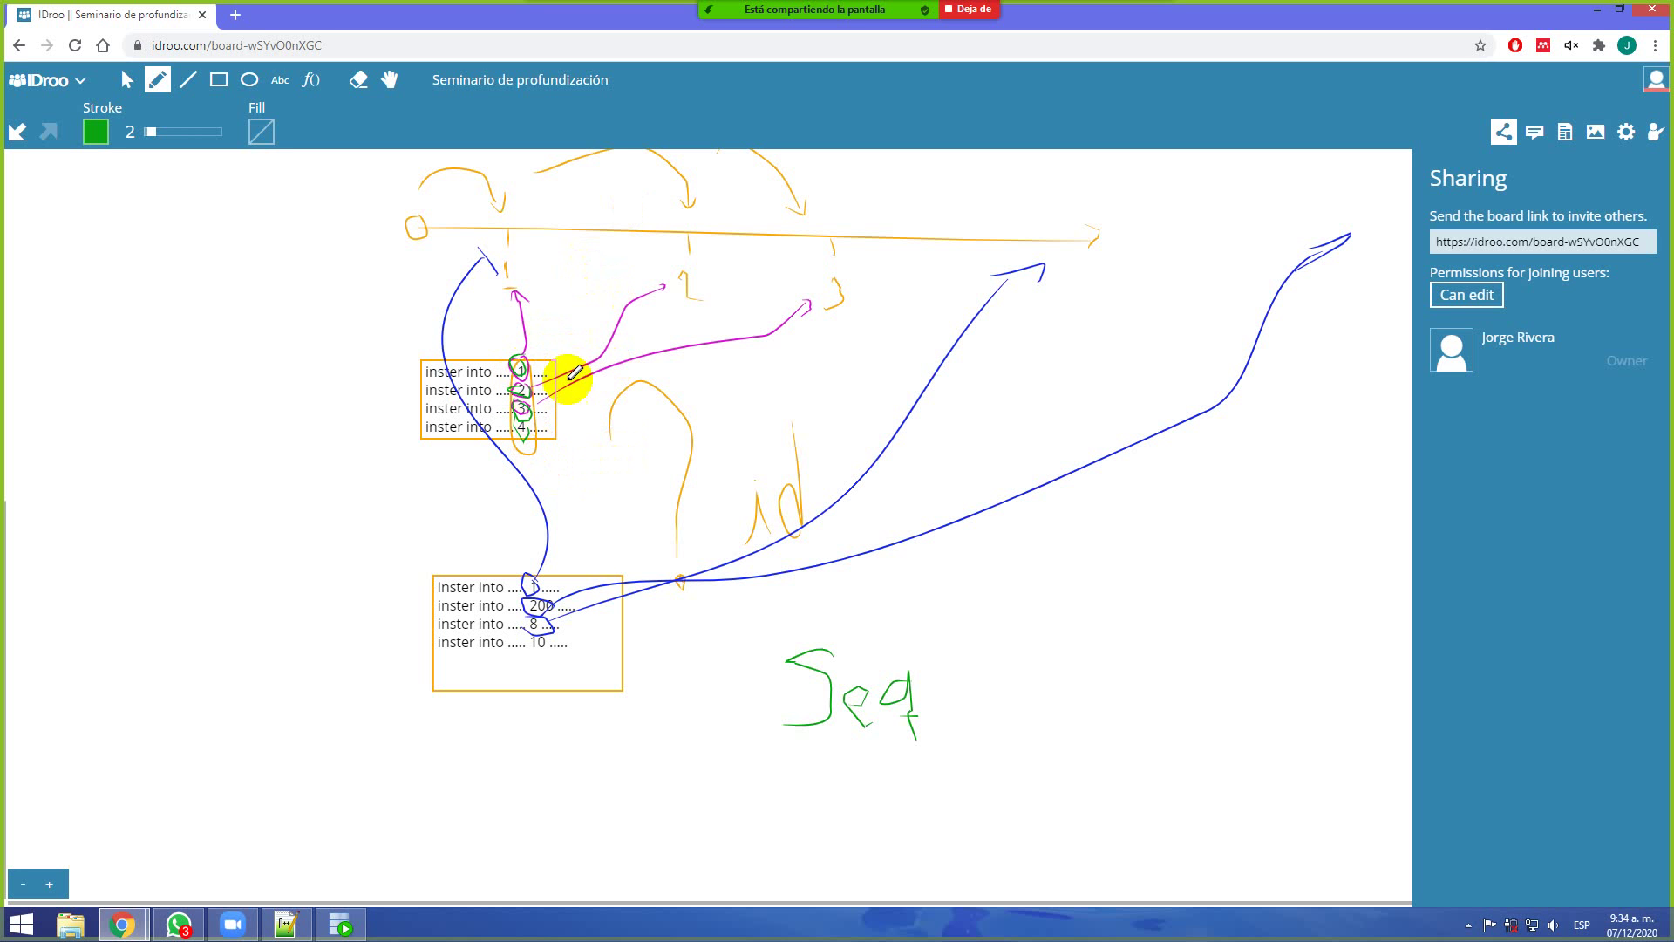
{"action": "scroll", "coordinate": [392, 572], "scroll_direction": "down", "scroll_amount": 5}
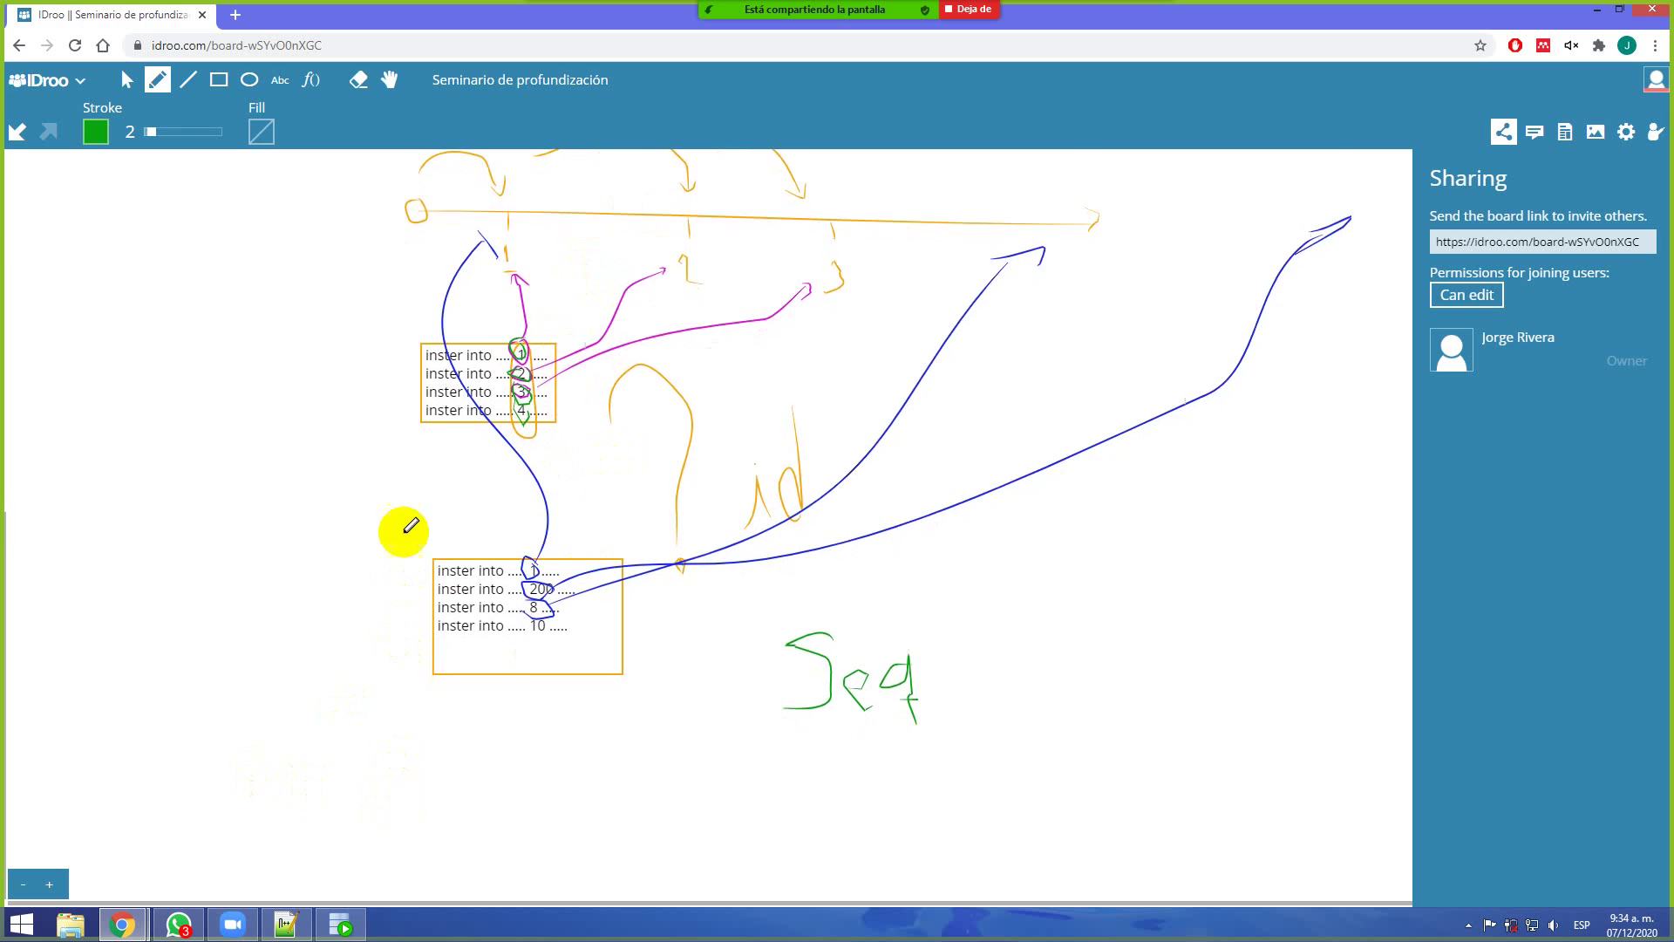
{"action": "scroll", "coordinate": [422, 680], "scroll_direction": "up", "scroll_amount": 4}
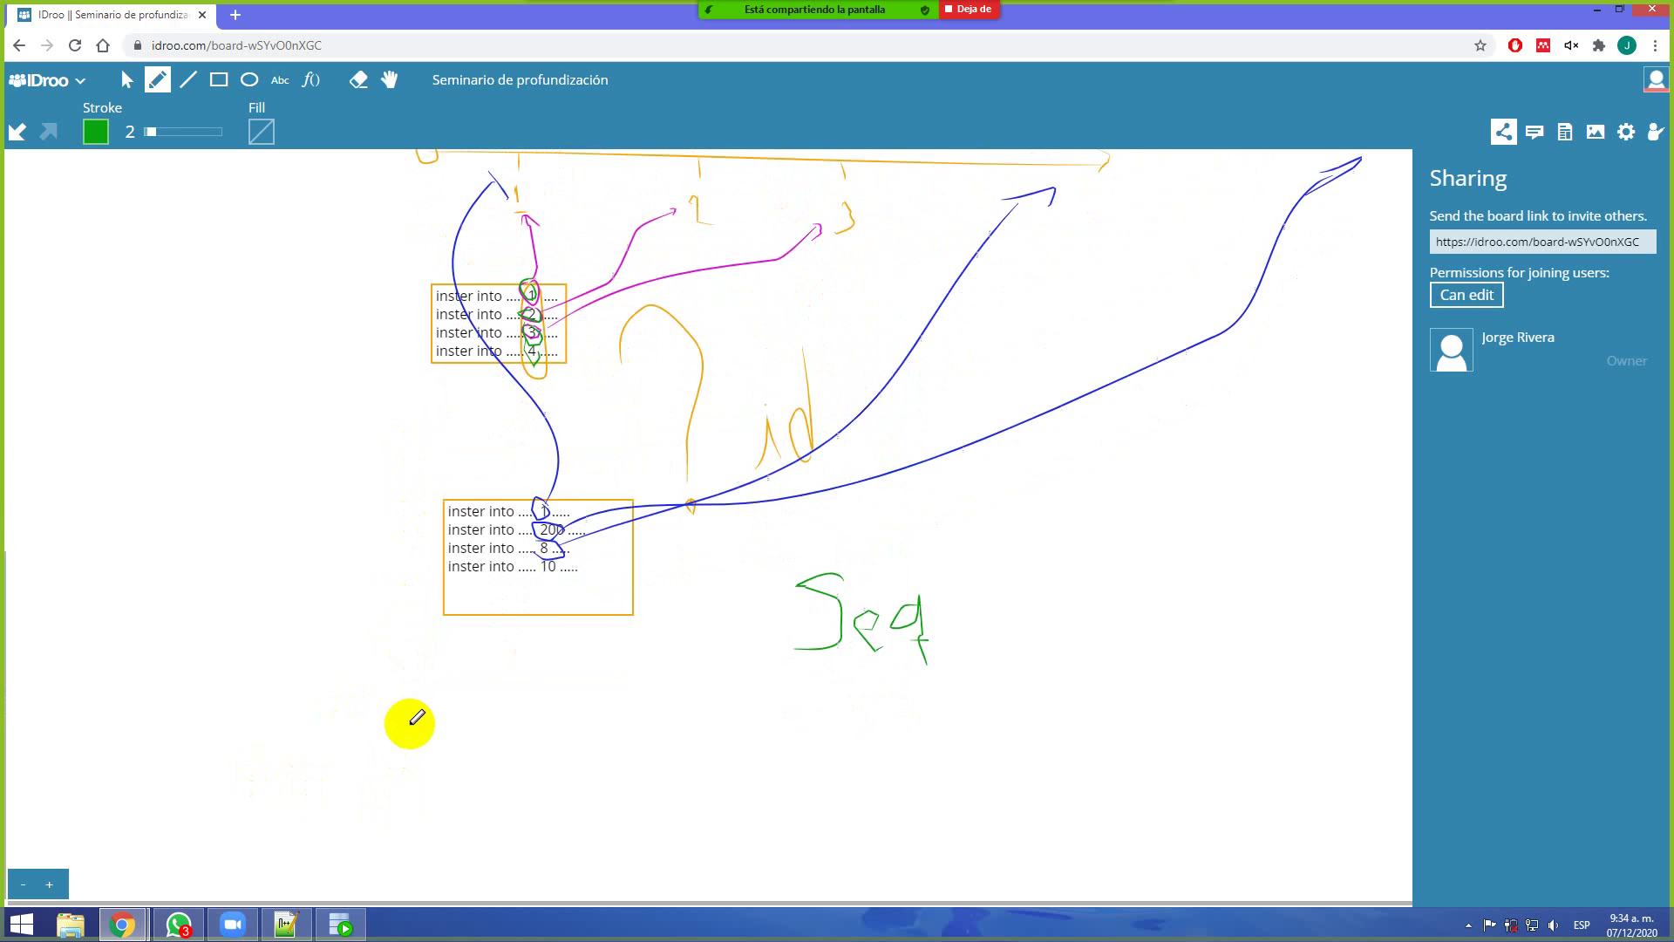
{"action": "scroll", "coordinate": [465, 464], "scroll_direction": "up", "scroll_amount": 3}
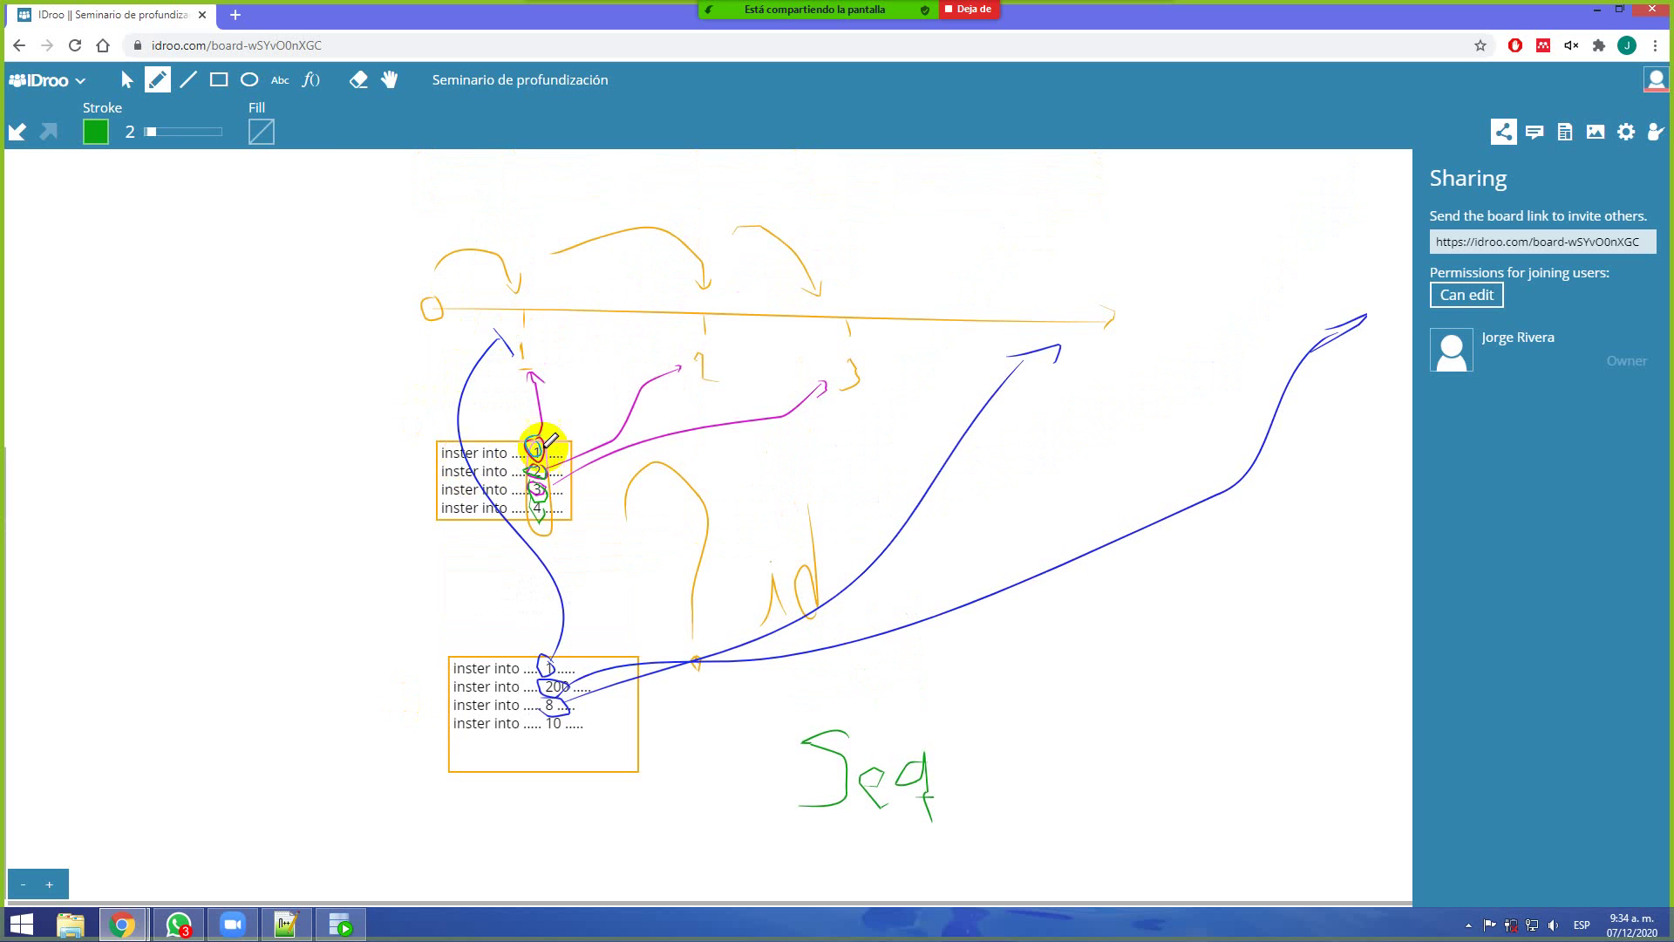
{"action": "scroll", "coordinate": [548, 475], "scroll_direction": "up", "scroll_amount": 6}
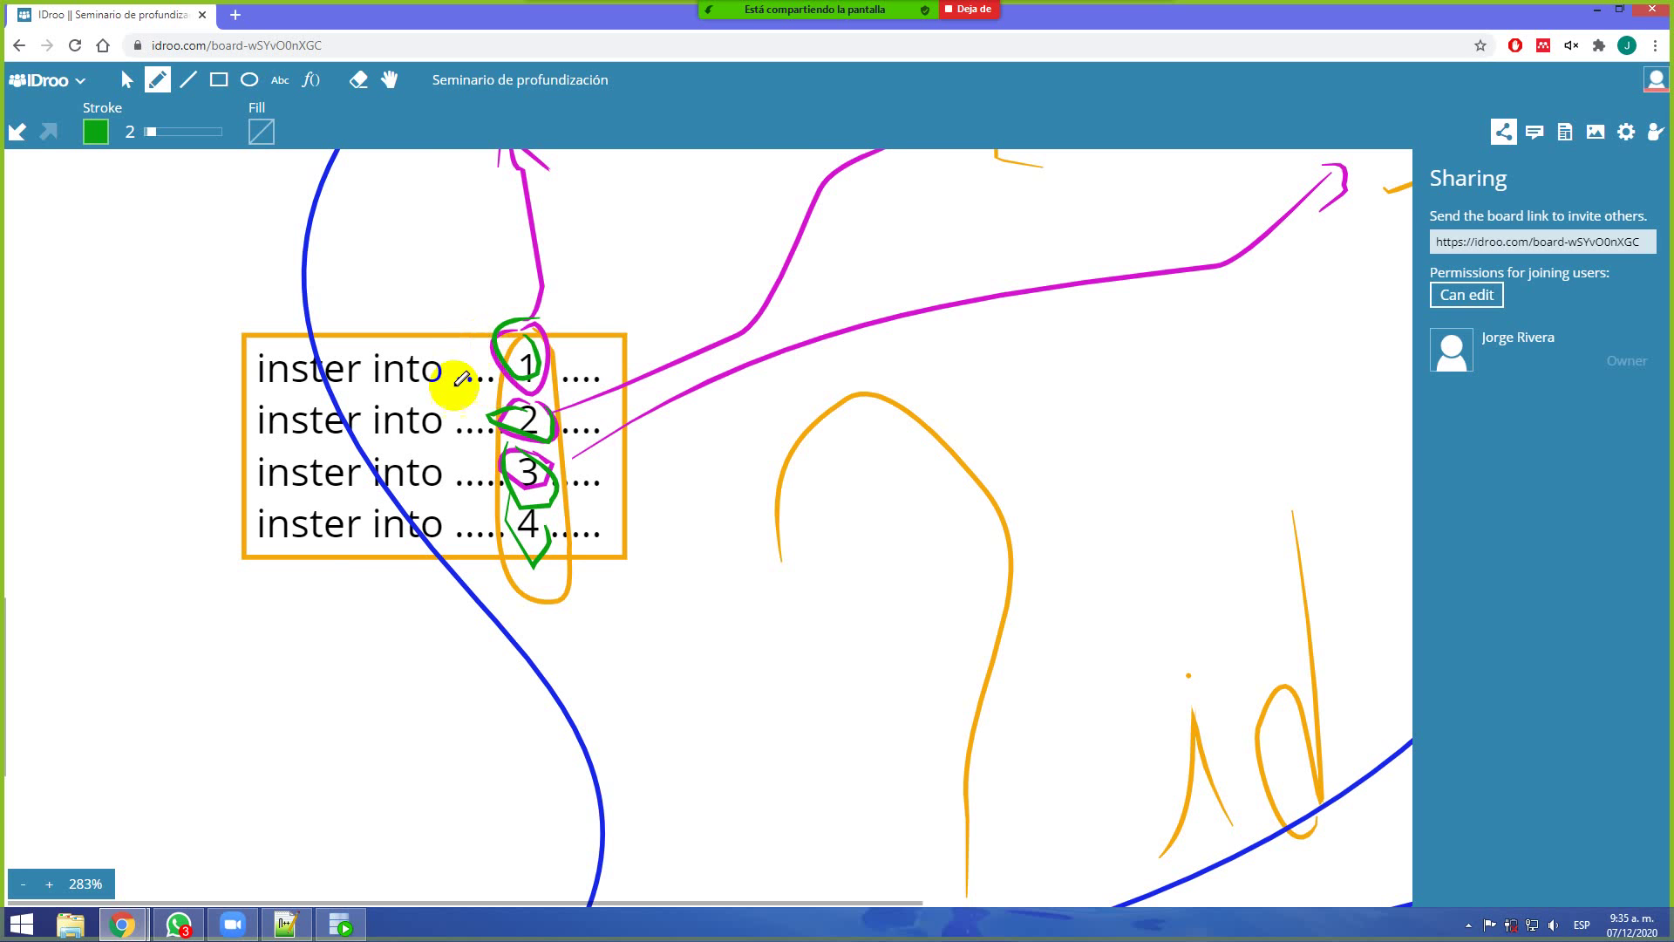
{"action": "scroll", "coordinate": [453, 375], "scroll_direction": "down", "scroll_amount": 5}
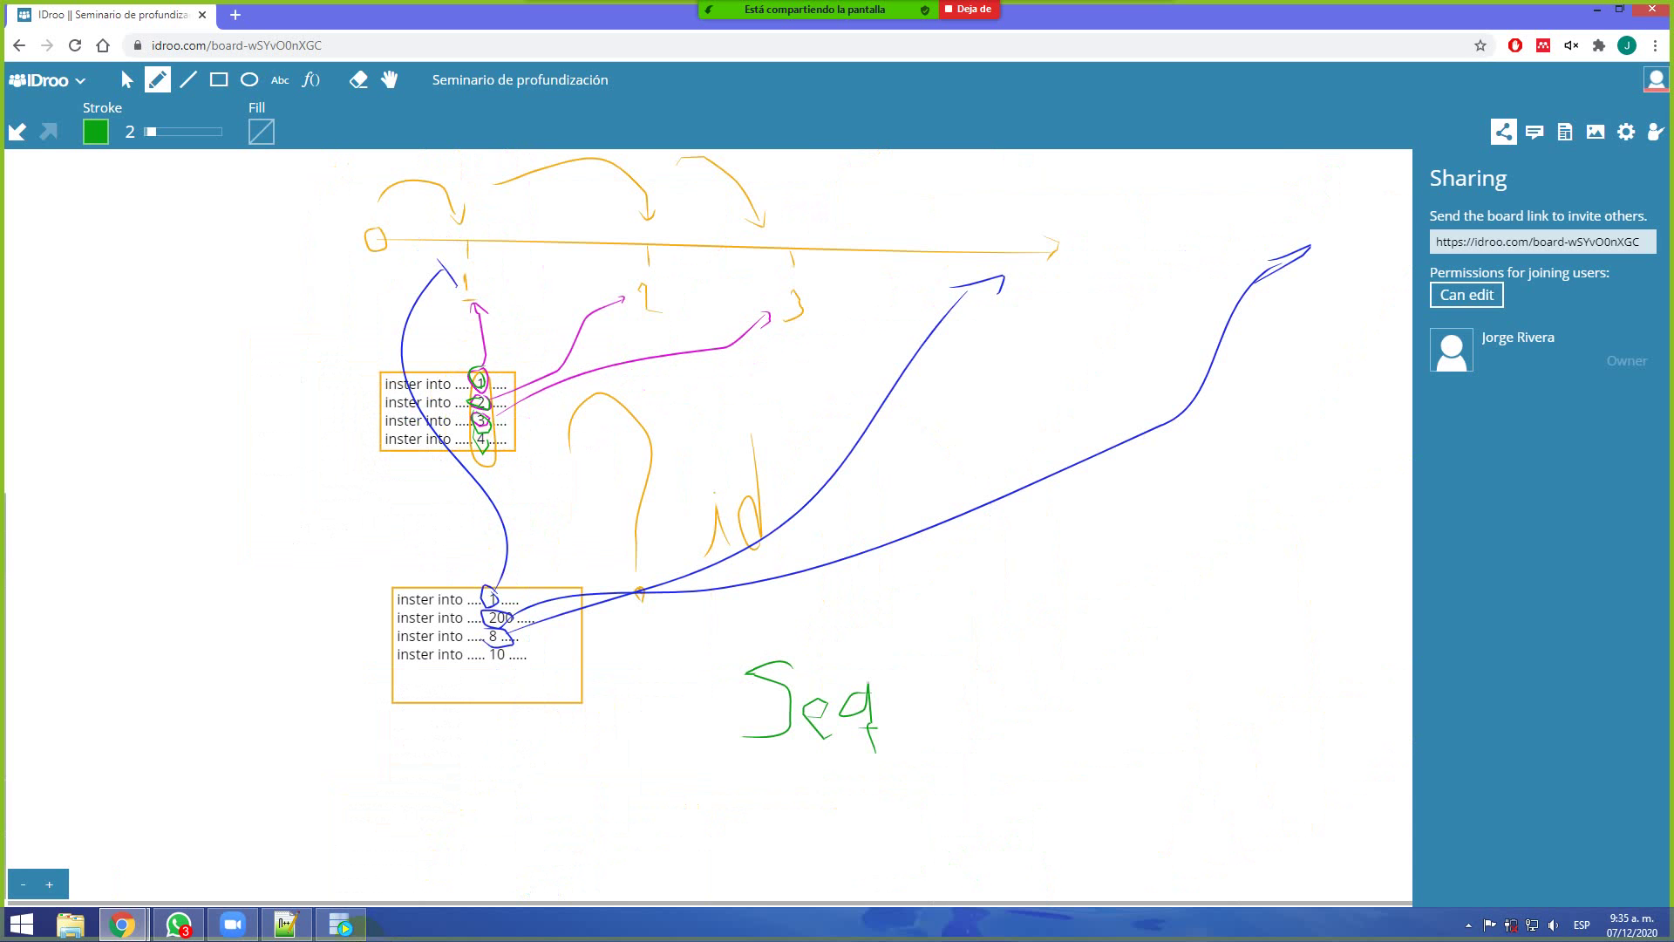
Bring SQL Developer forward and start Lupa magnifying the screen at 200%
{"action": "left_click", "coordinate": [340, 925]}
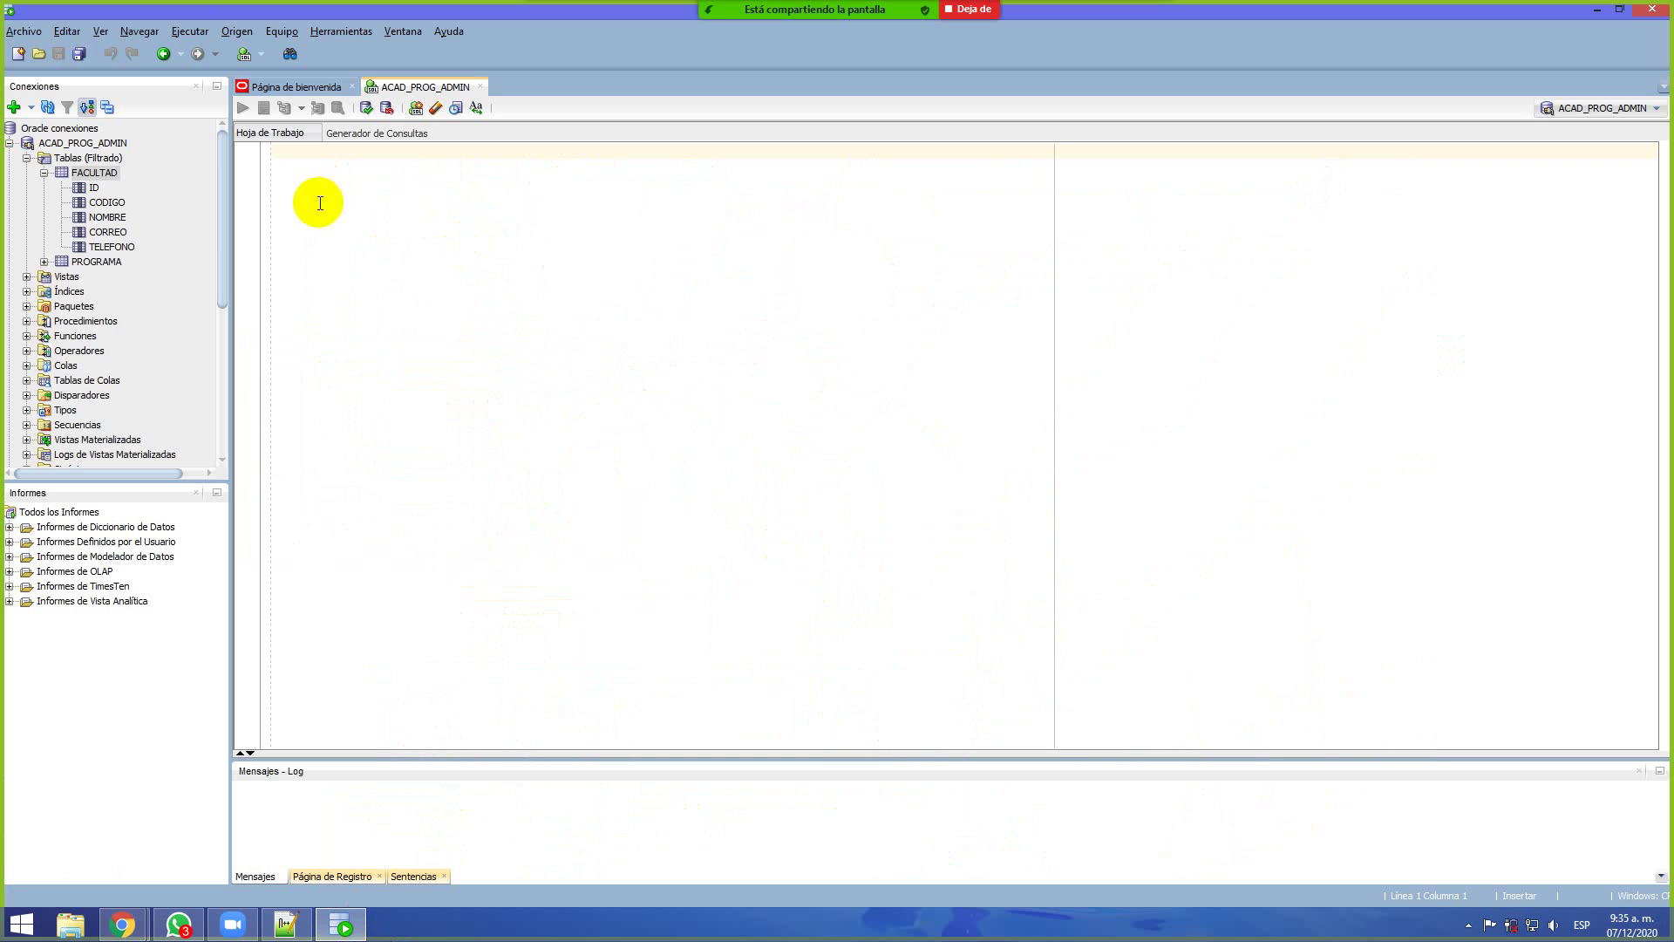
{"action": "left_click", "coordinate": [14, 931]}
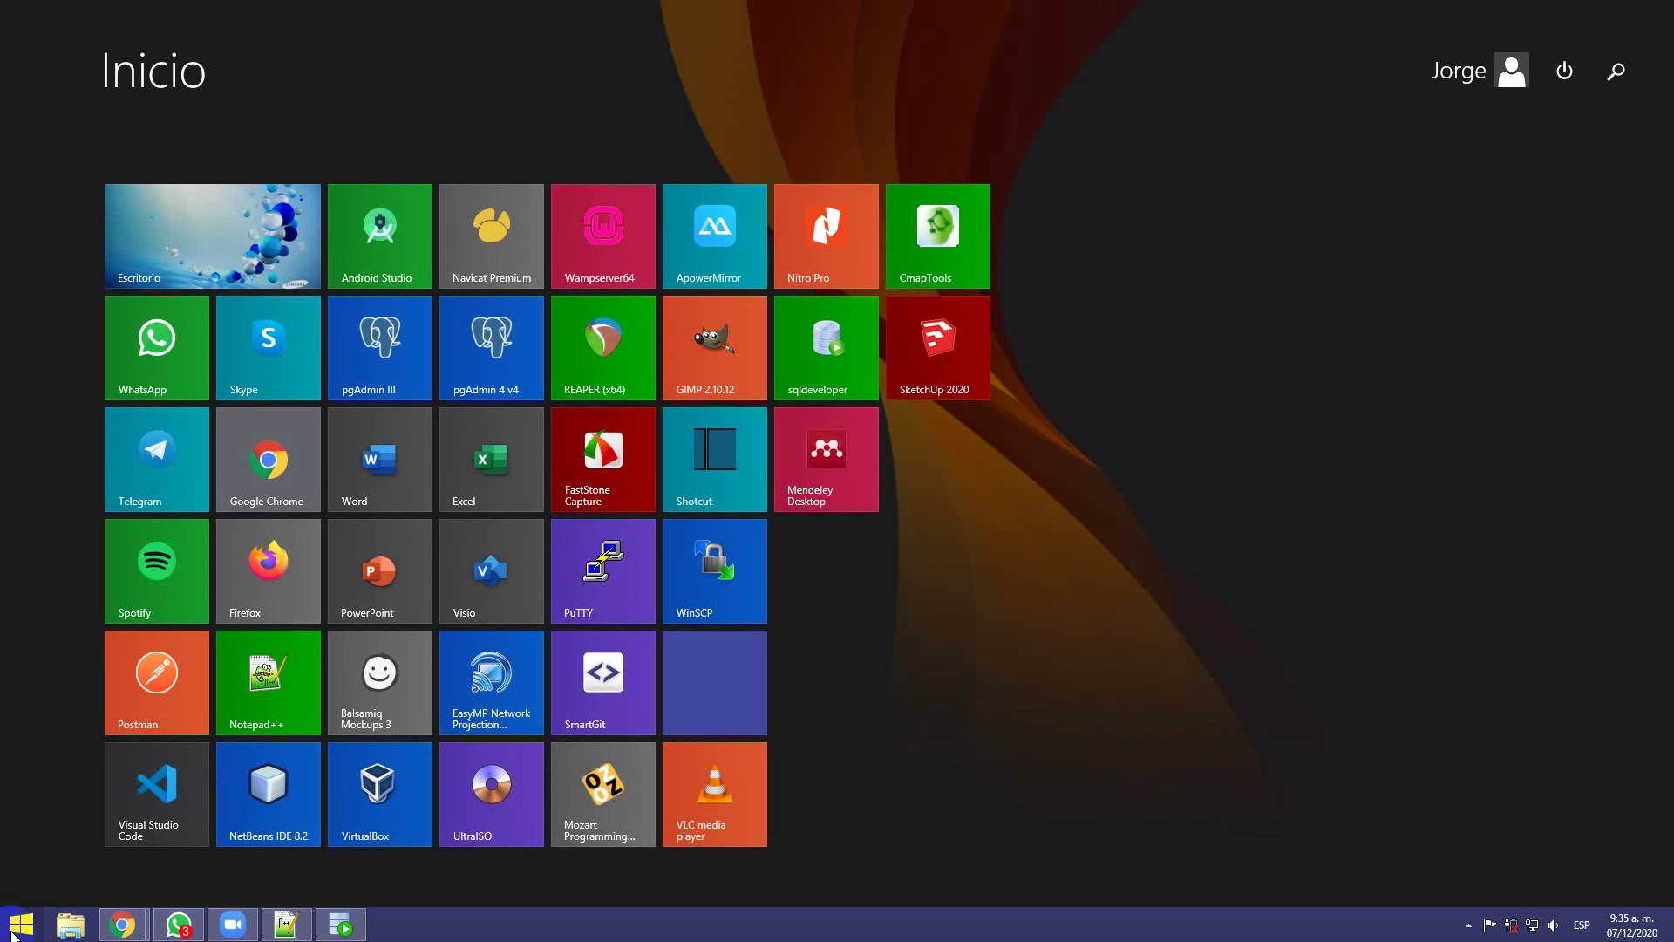
{"action": "type", "text": "lupa"}
{"action": "key", "text": "Return"}
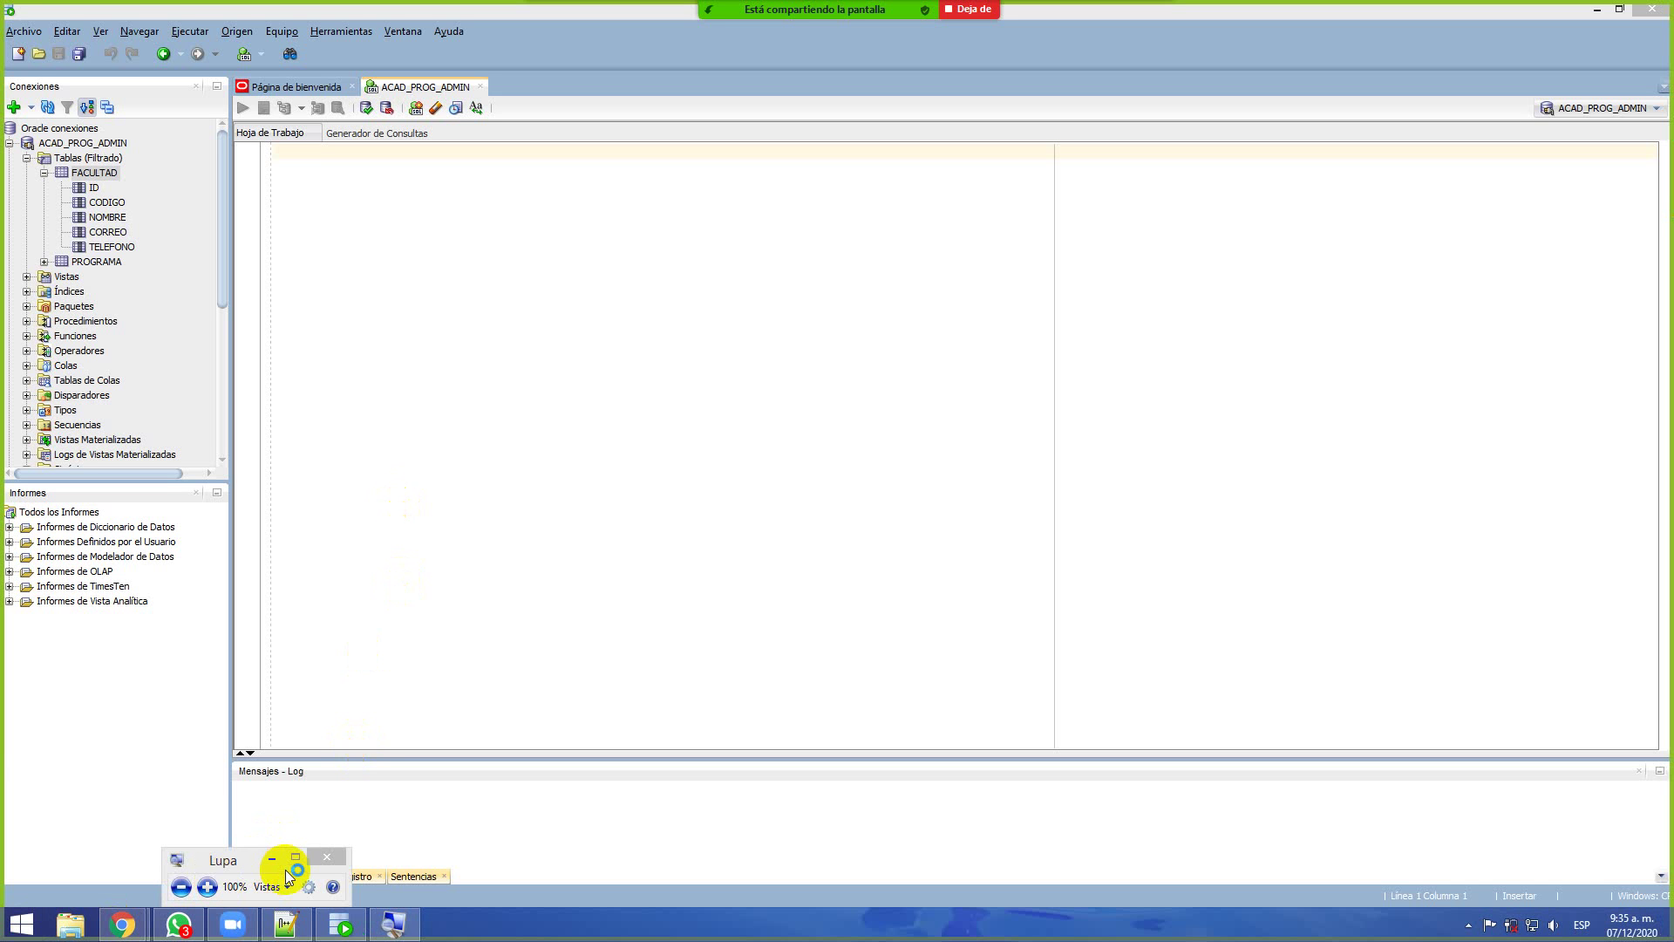
{"action": "left_click", "coordinate": [273, 861]}
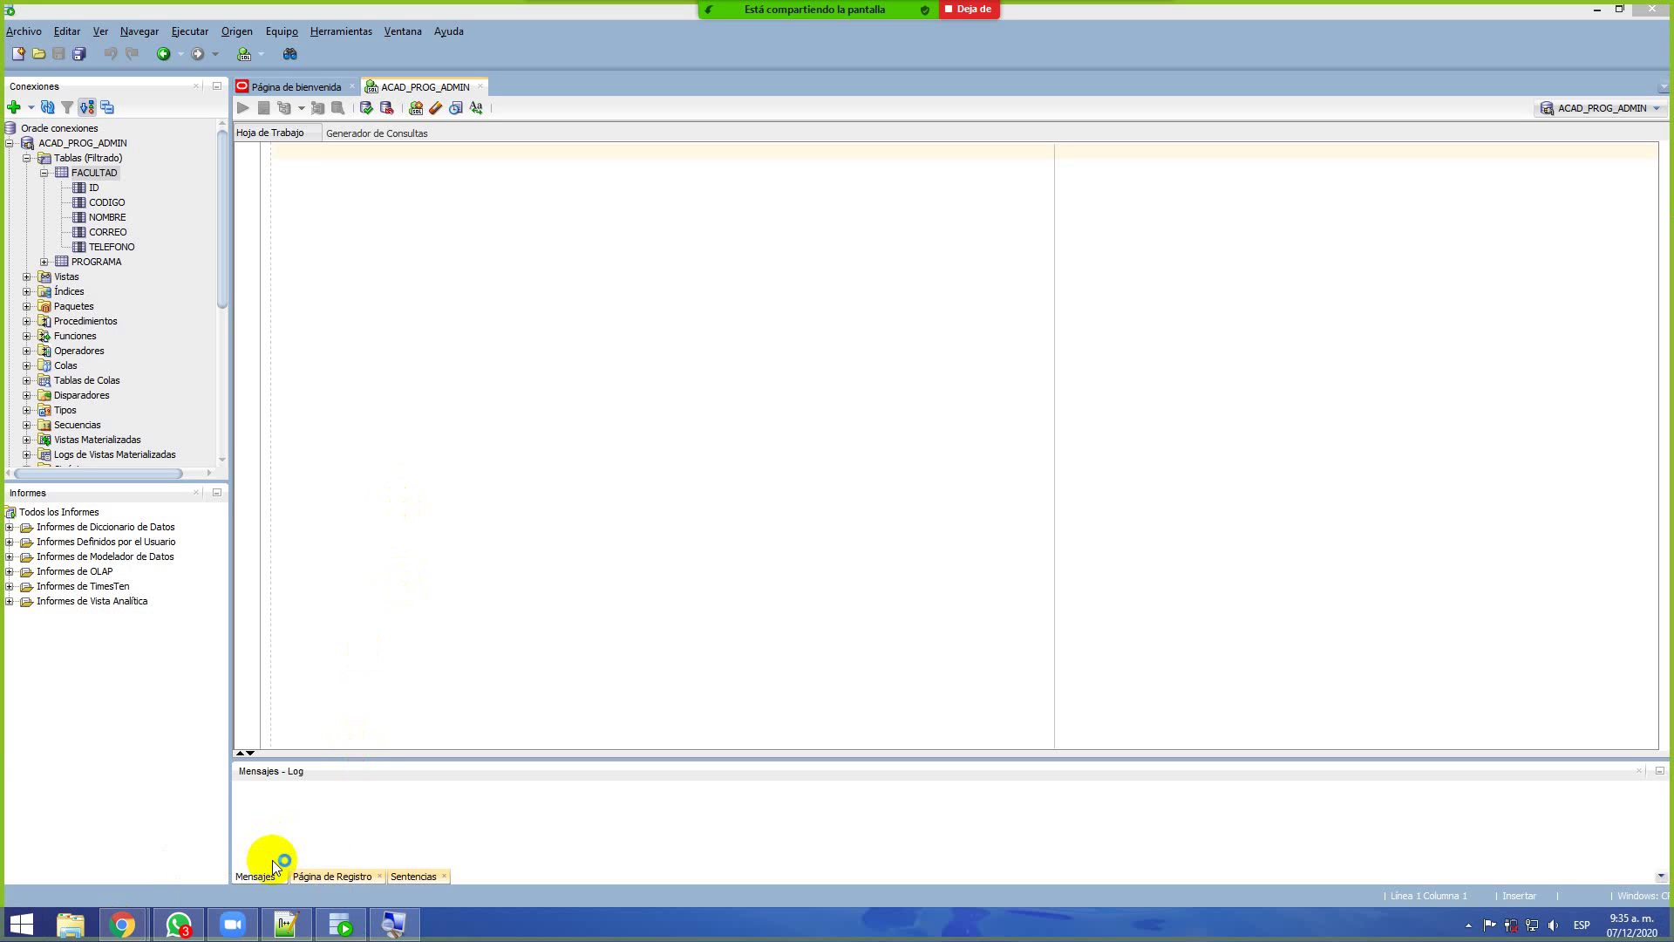
{"action": "left_click", "coordinate": [394, 925]}
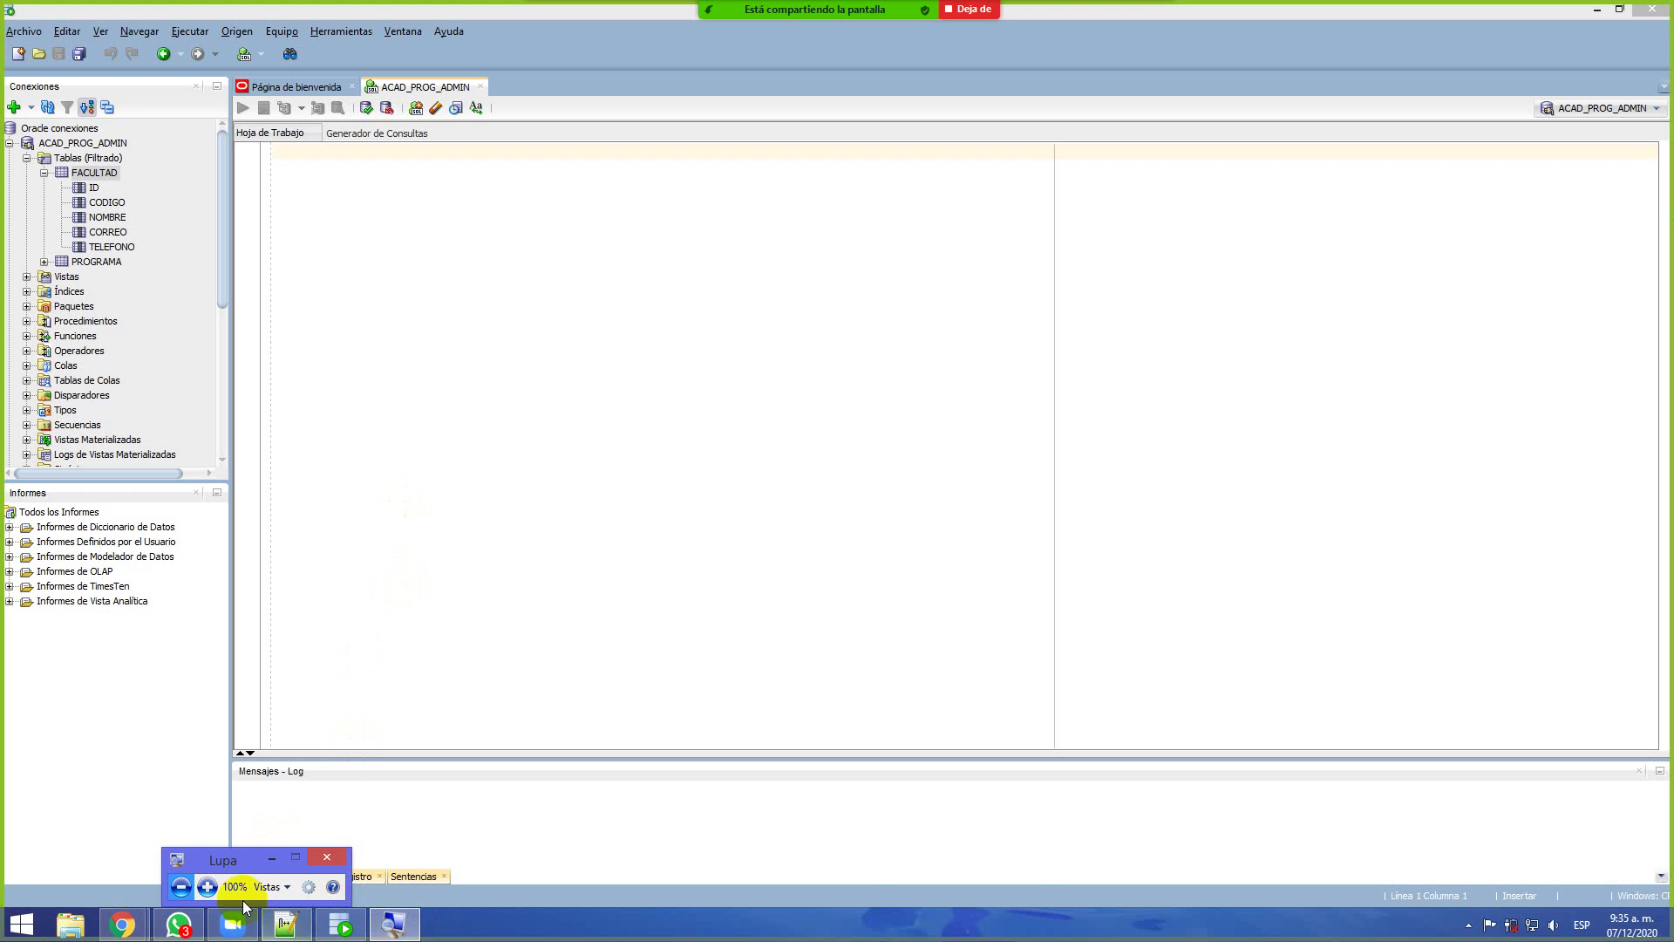
{"action": "left_click", "coordinate": [207, 886]}
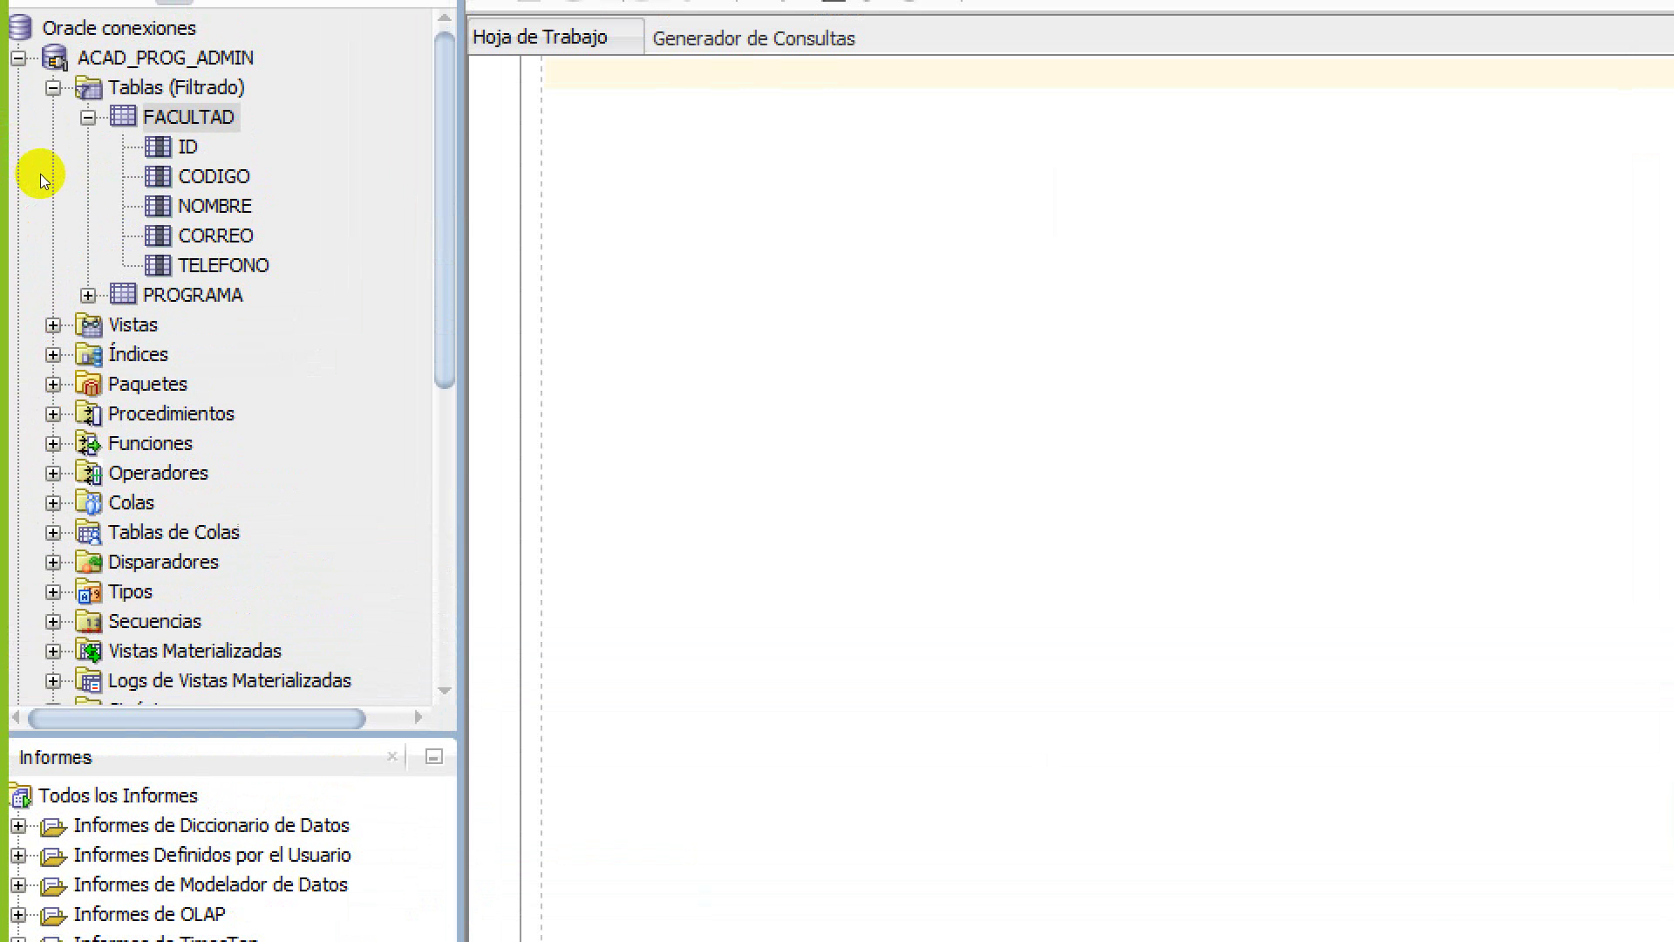
Collapse Tablas (Filtrado) and move down to the Secuencias node
{"action": "key", "text": "Left"}
{"action": "key", "text": "Left"}
{"action": "key", "text": "Left"}
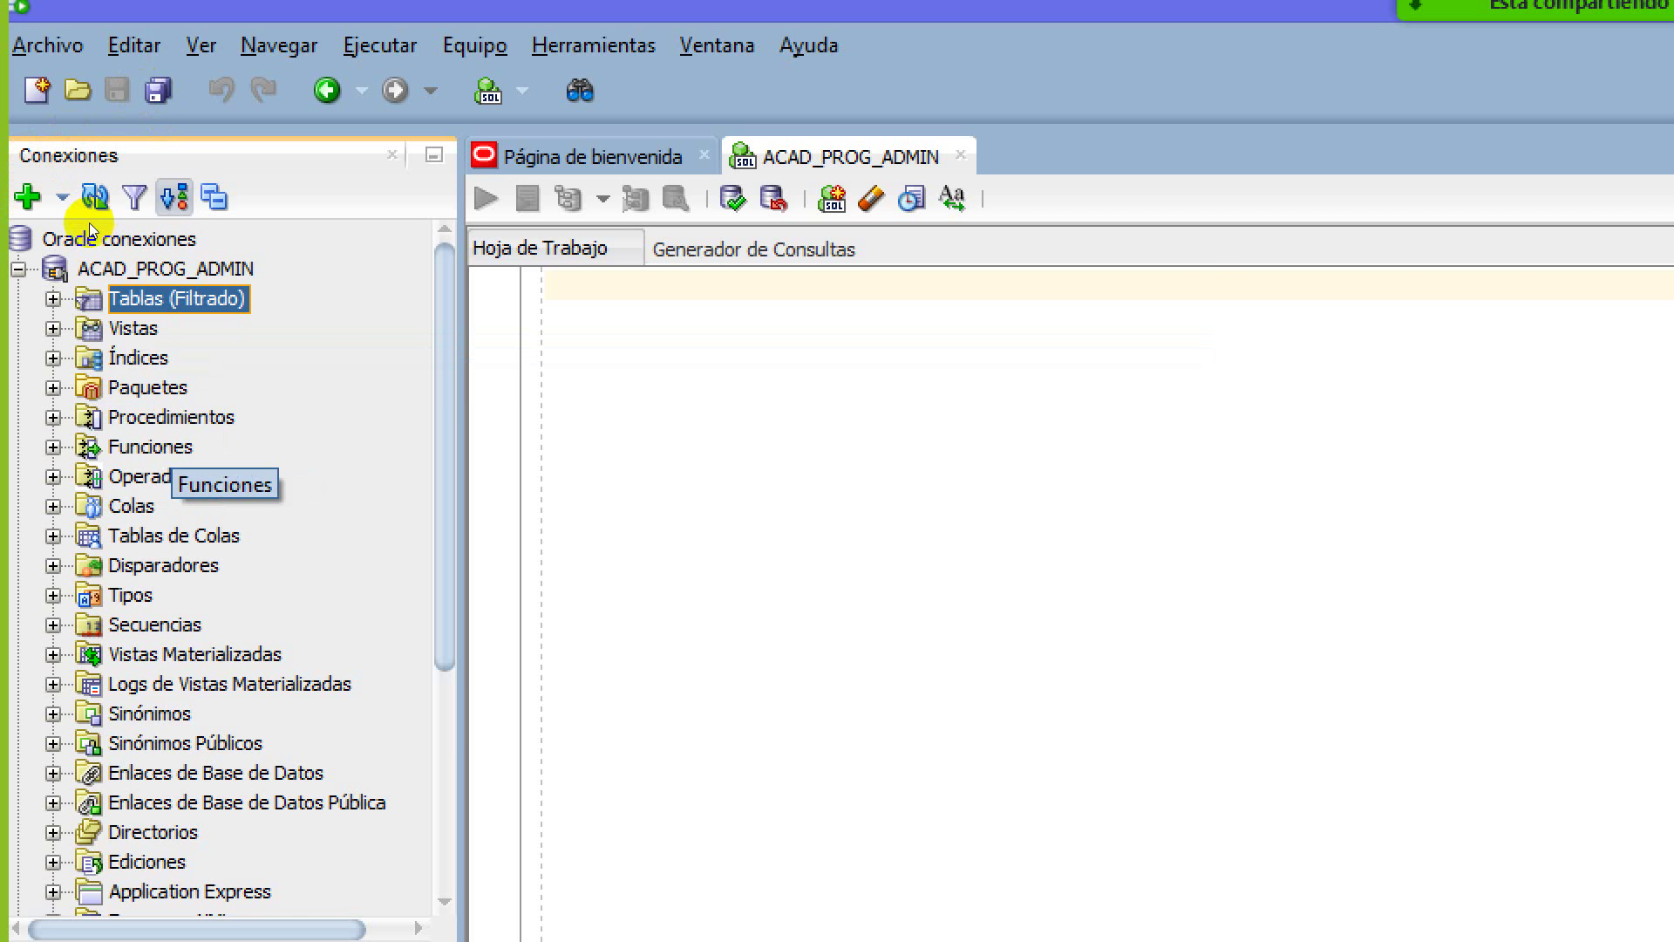
{"action": "scroll", "coordinate": [56, 263], "scroll_direction": "down", "scroll_amount": 1}
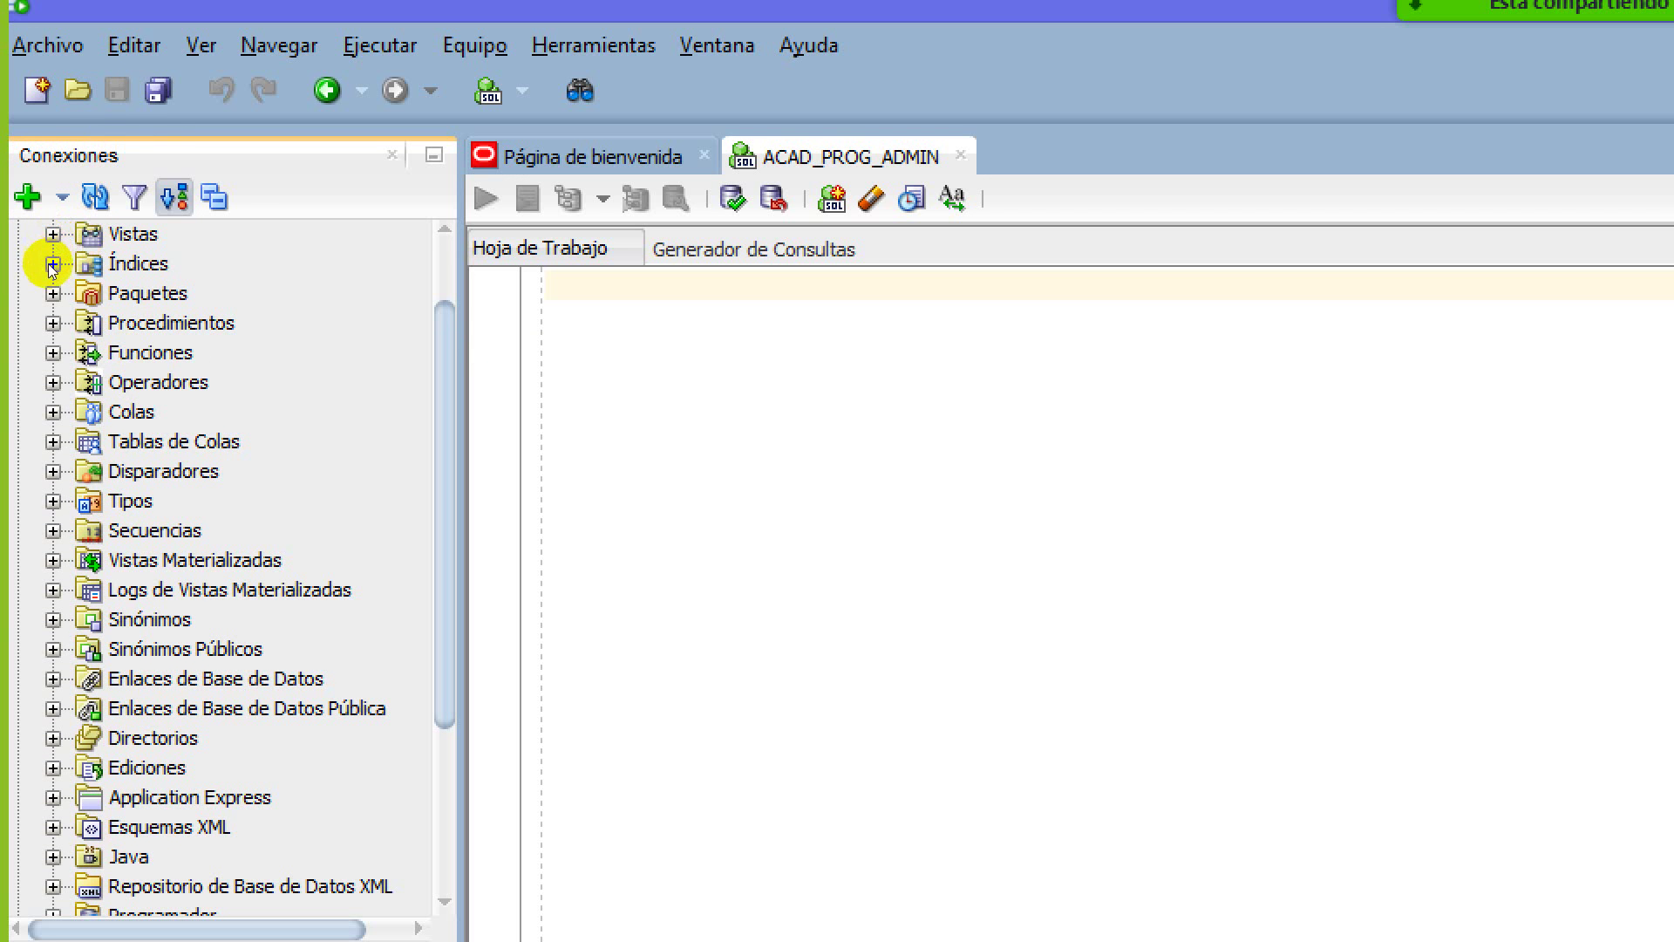
{"action": "key", "text": "s"}
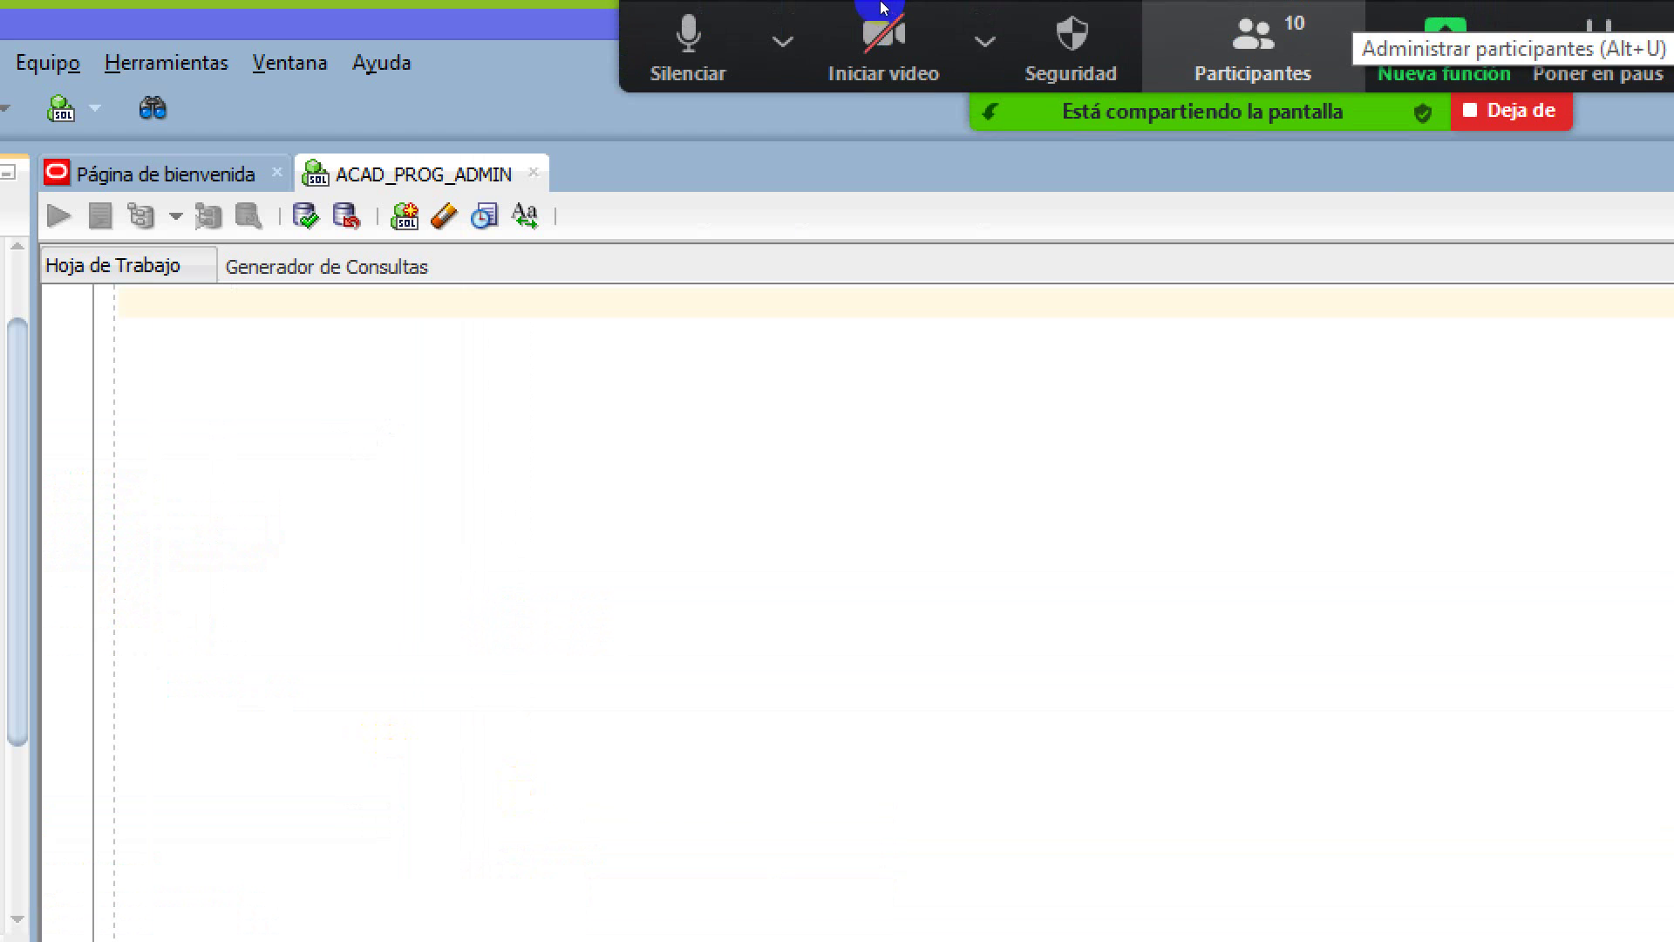
{"action": "left_click", "coordinate": [783, 35]}
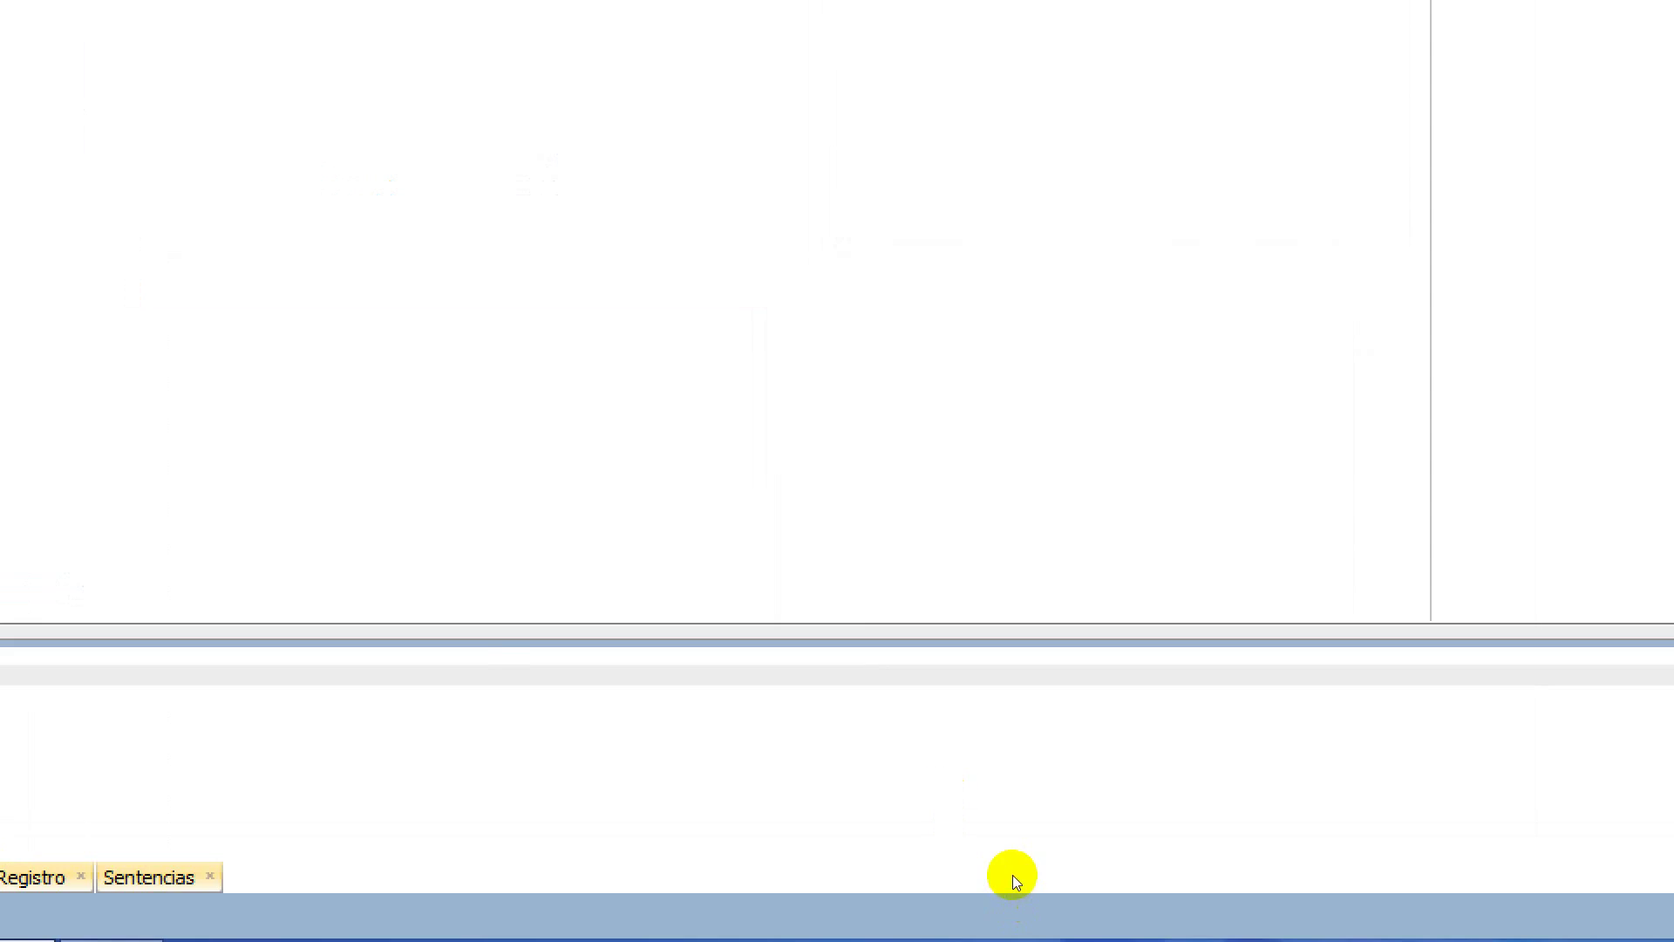
{"action": "mouse_move", "coordinate": [1327, 916]}
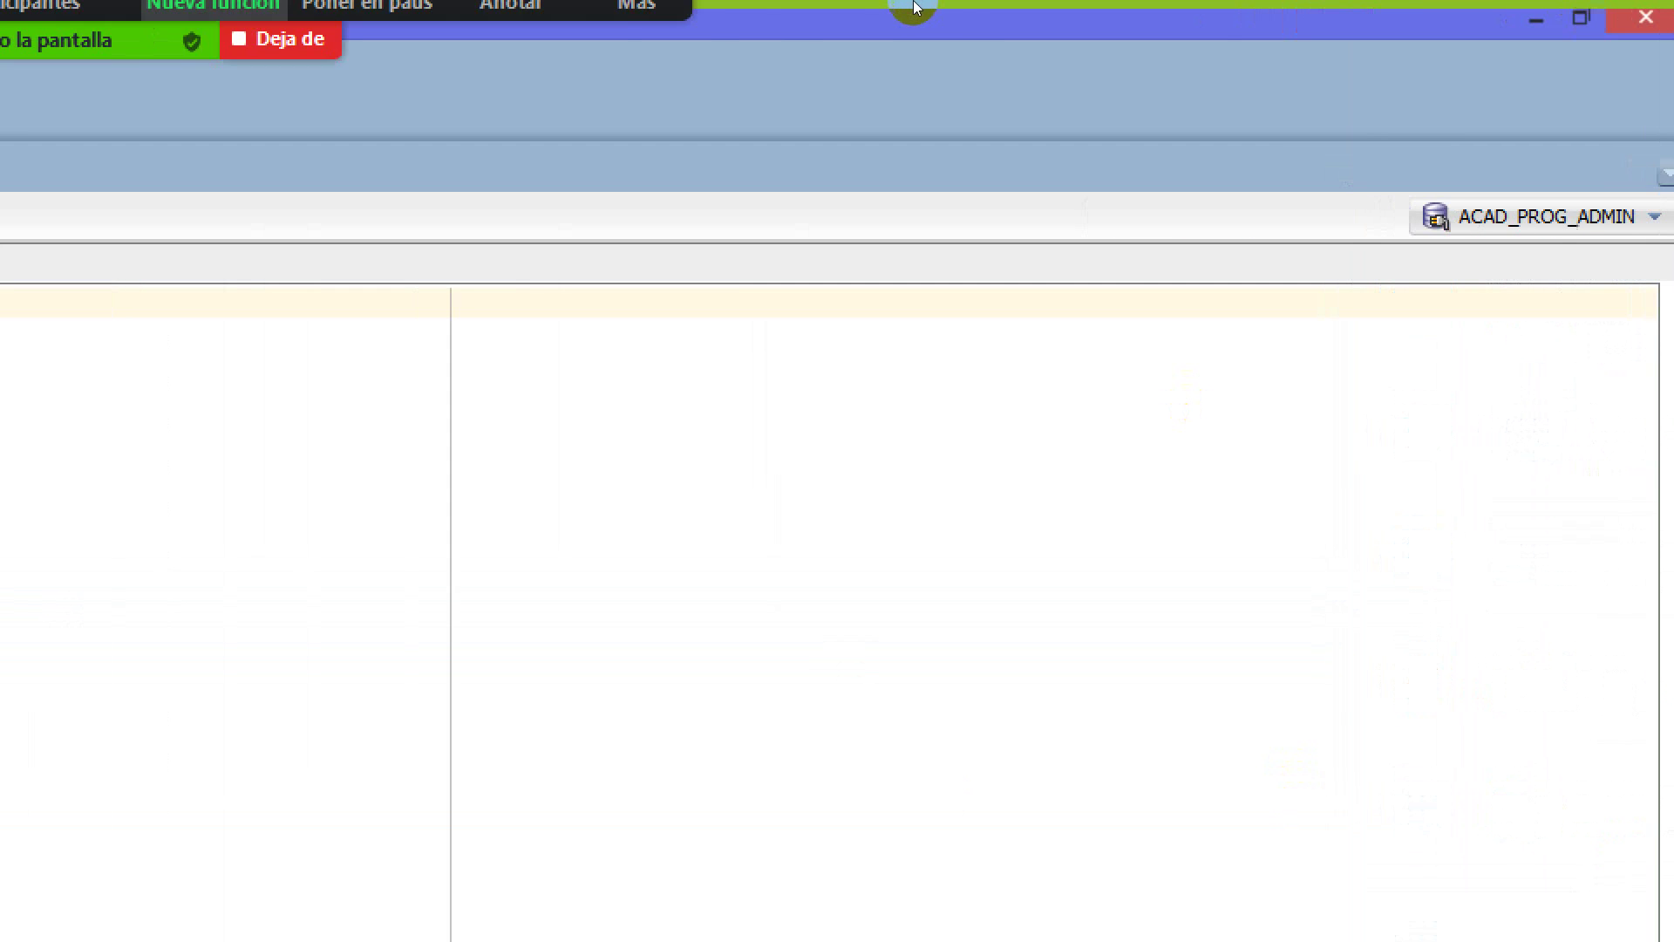
{"action": "left_click", "coordinate": [142, 41]}
{"action": "left_click", "coordinate": [704, 6]}
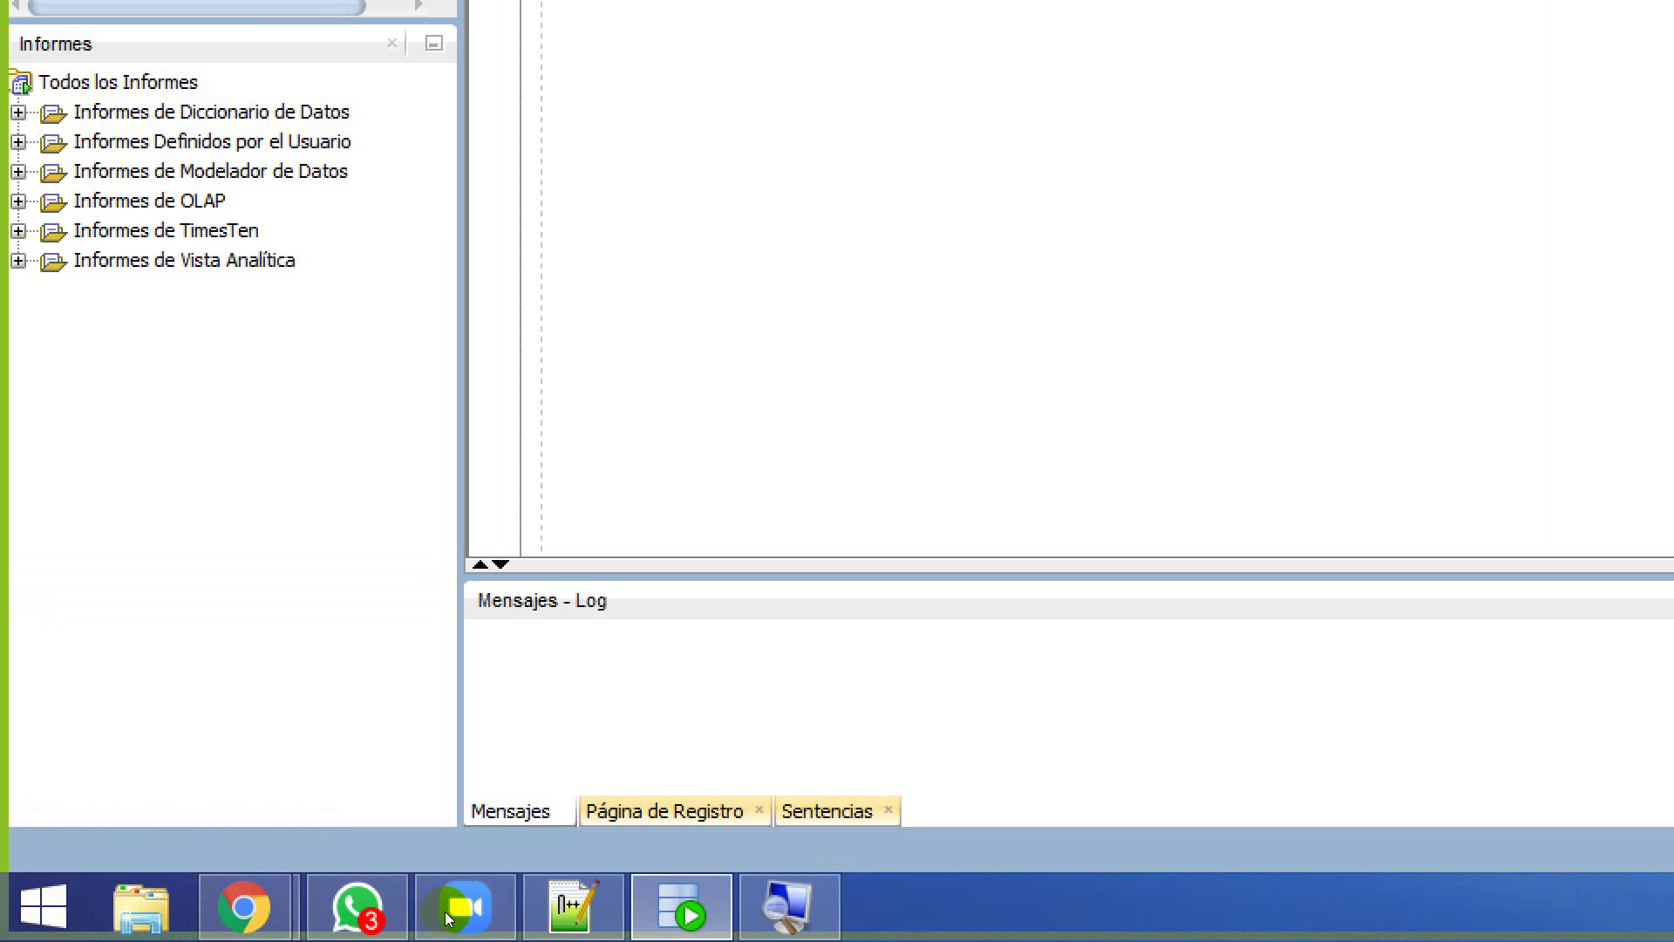
{"action": "left_click", "coordinate": [789, 907]}
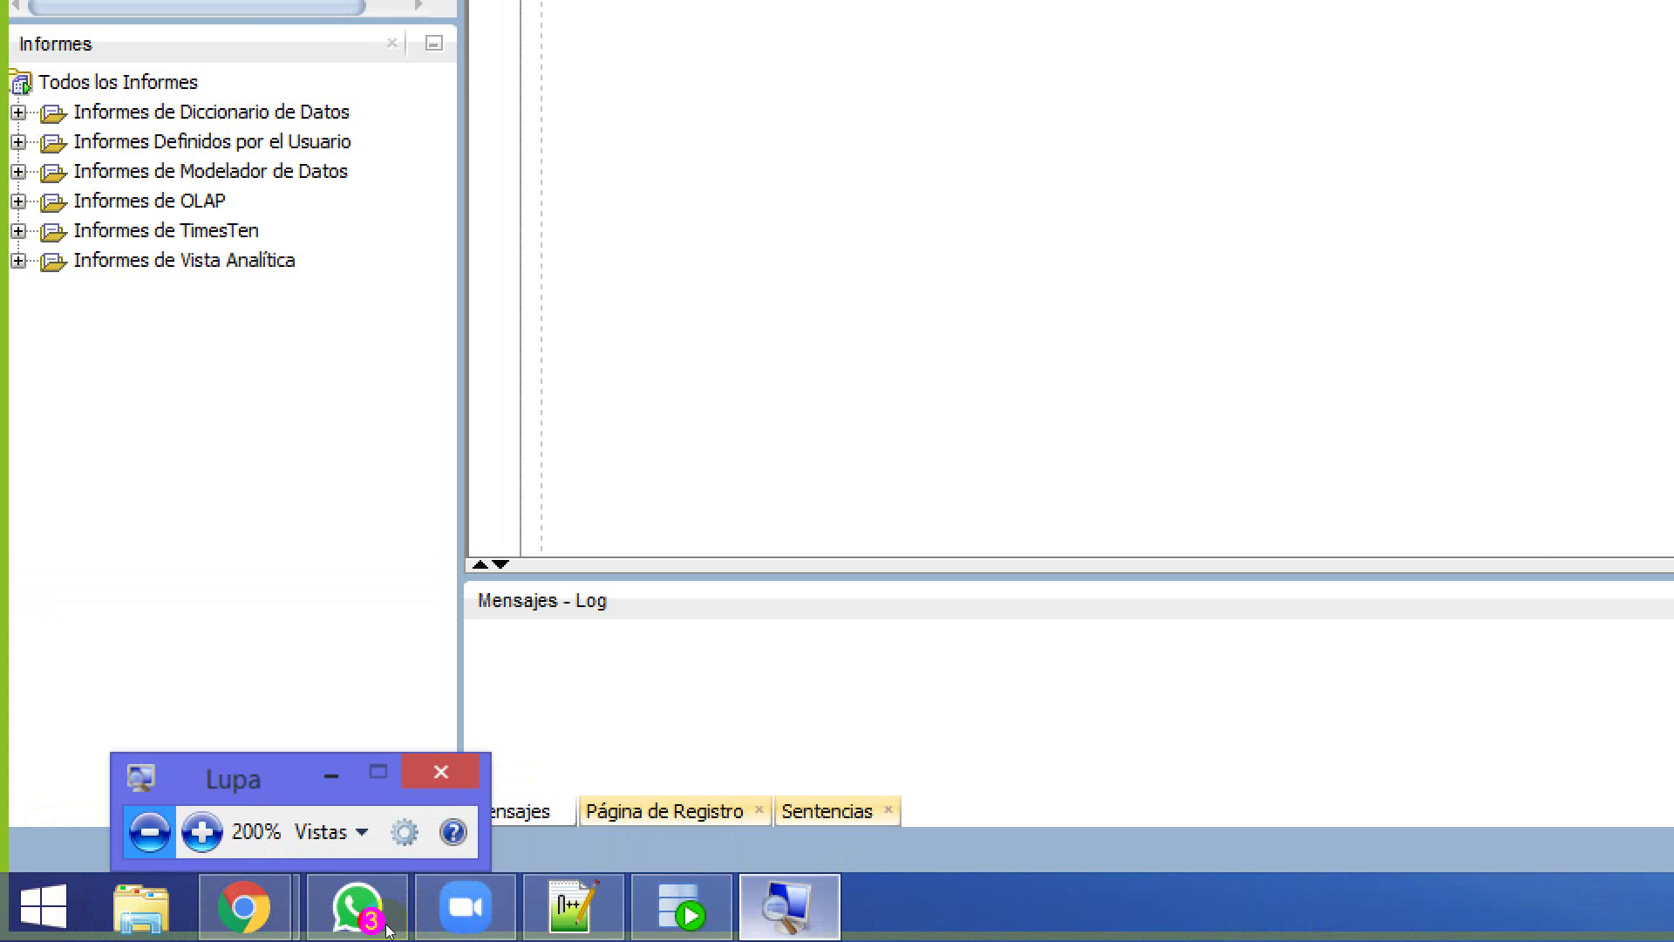
{"action": "key", "text": "super+Escape"}
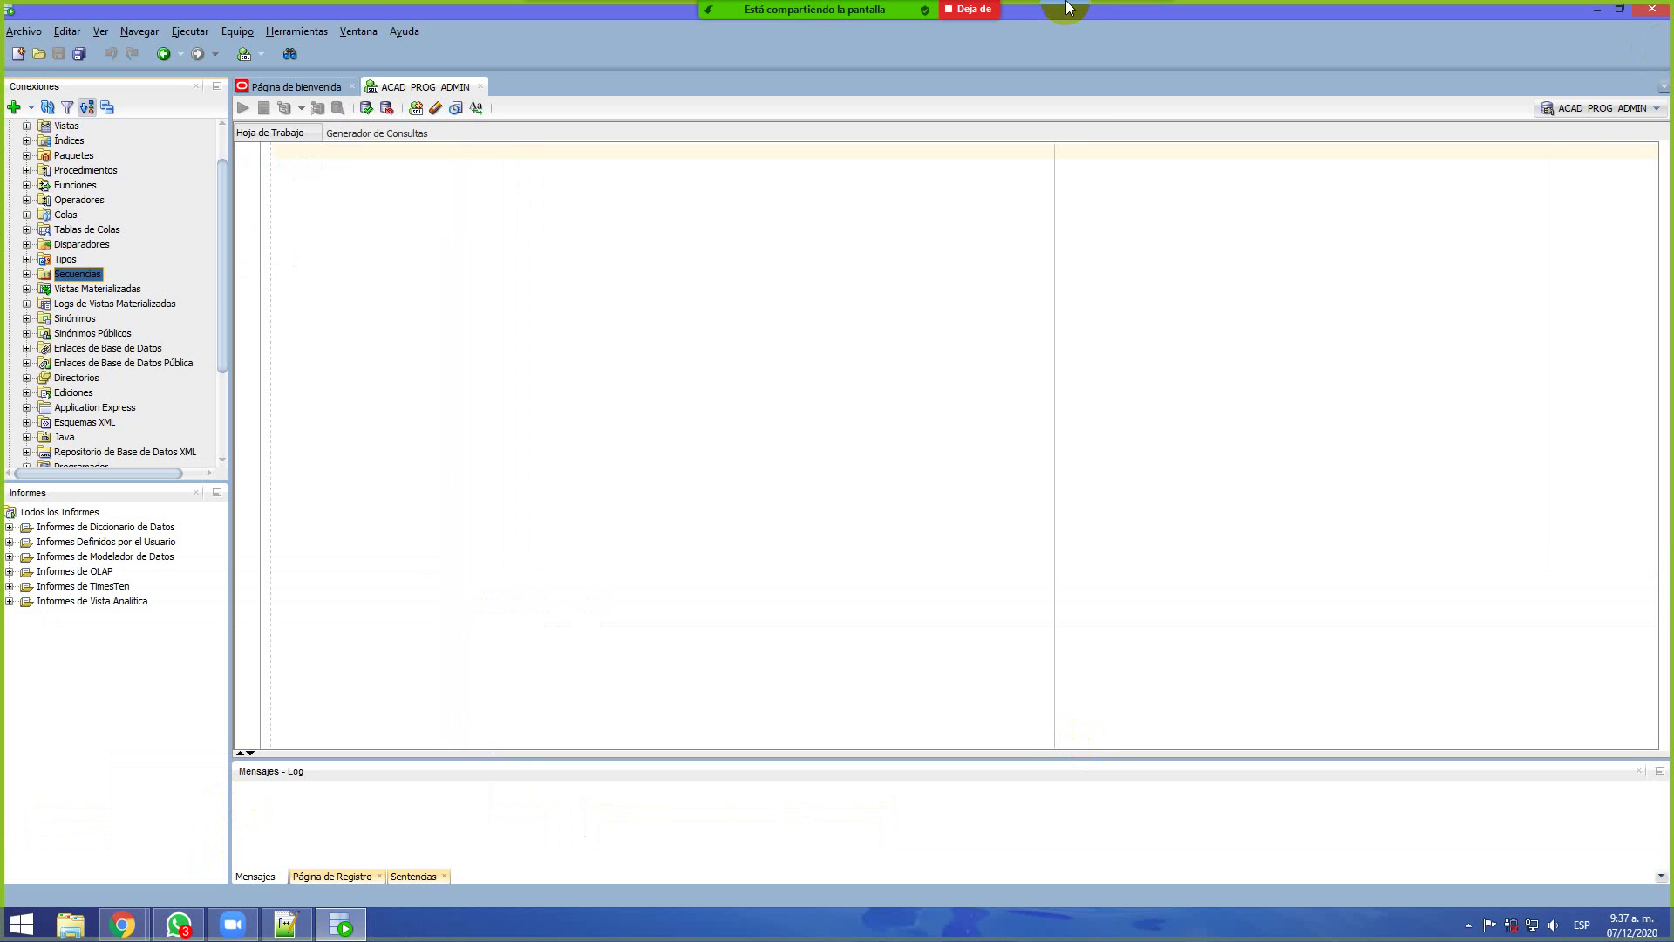
{"action": "mouse_move", "coordinate": [926, 7]}
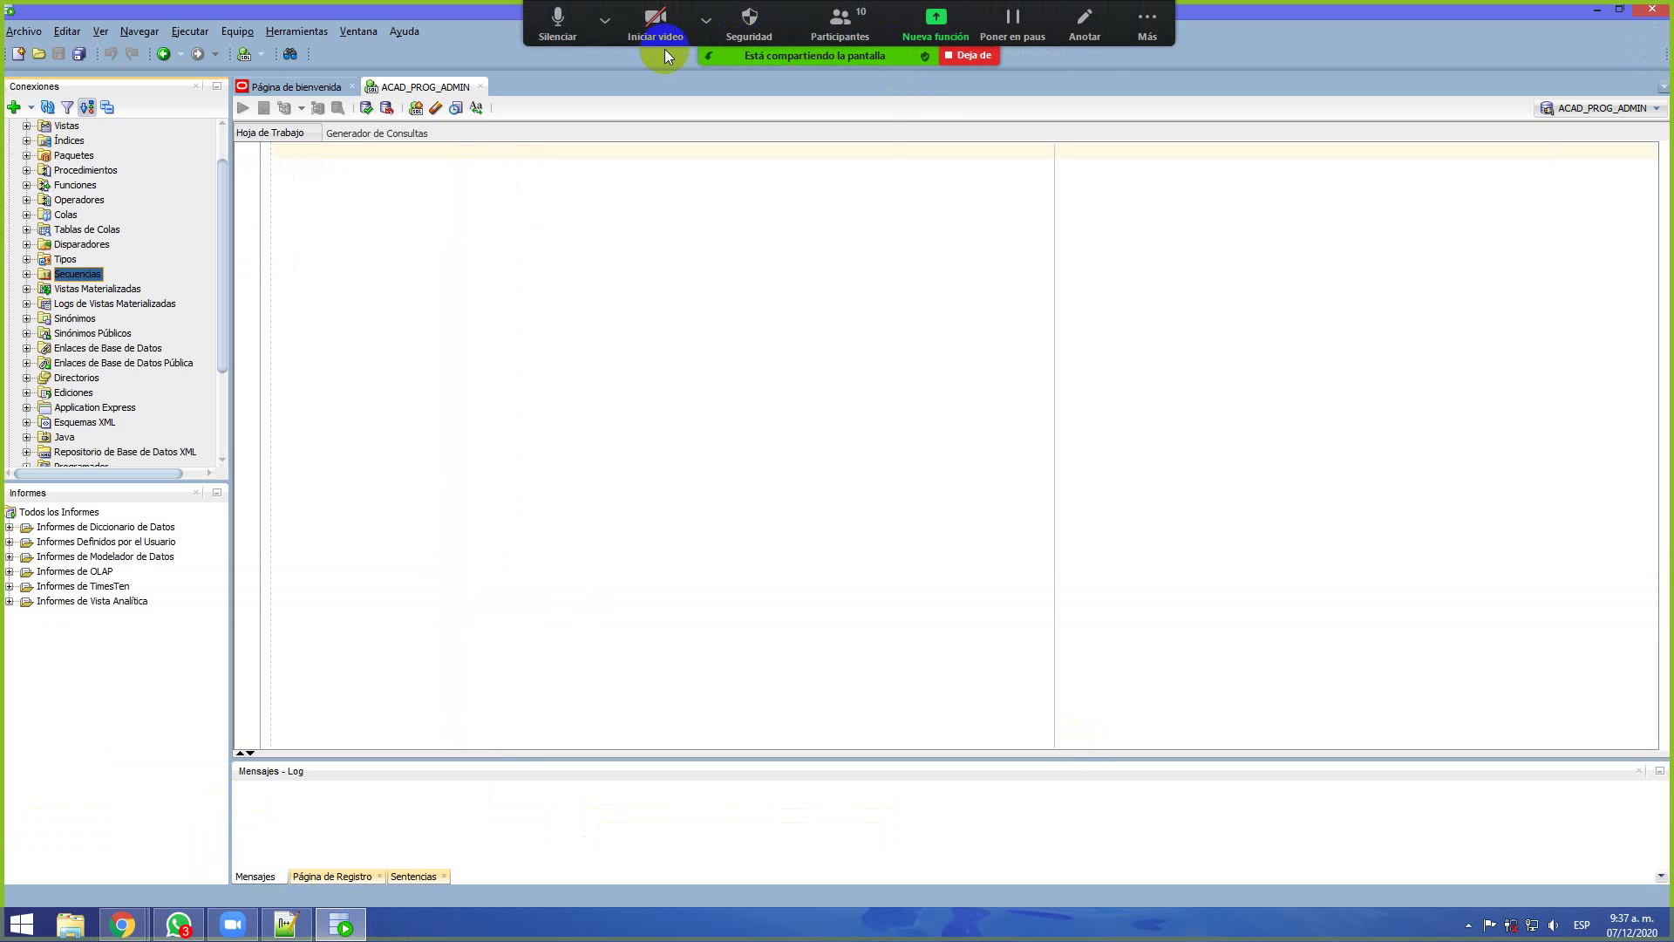
{"action": "left_click", "coordinate": [604, 20]}
{"action": "left_click", "coordinate": [604, 19]}
{"action": "left_click", "coordinate": [604, 19]}
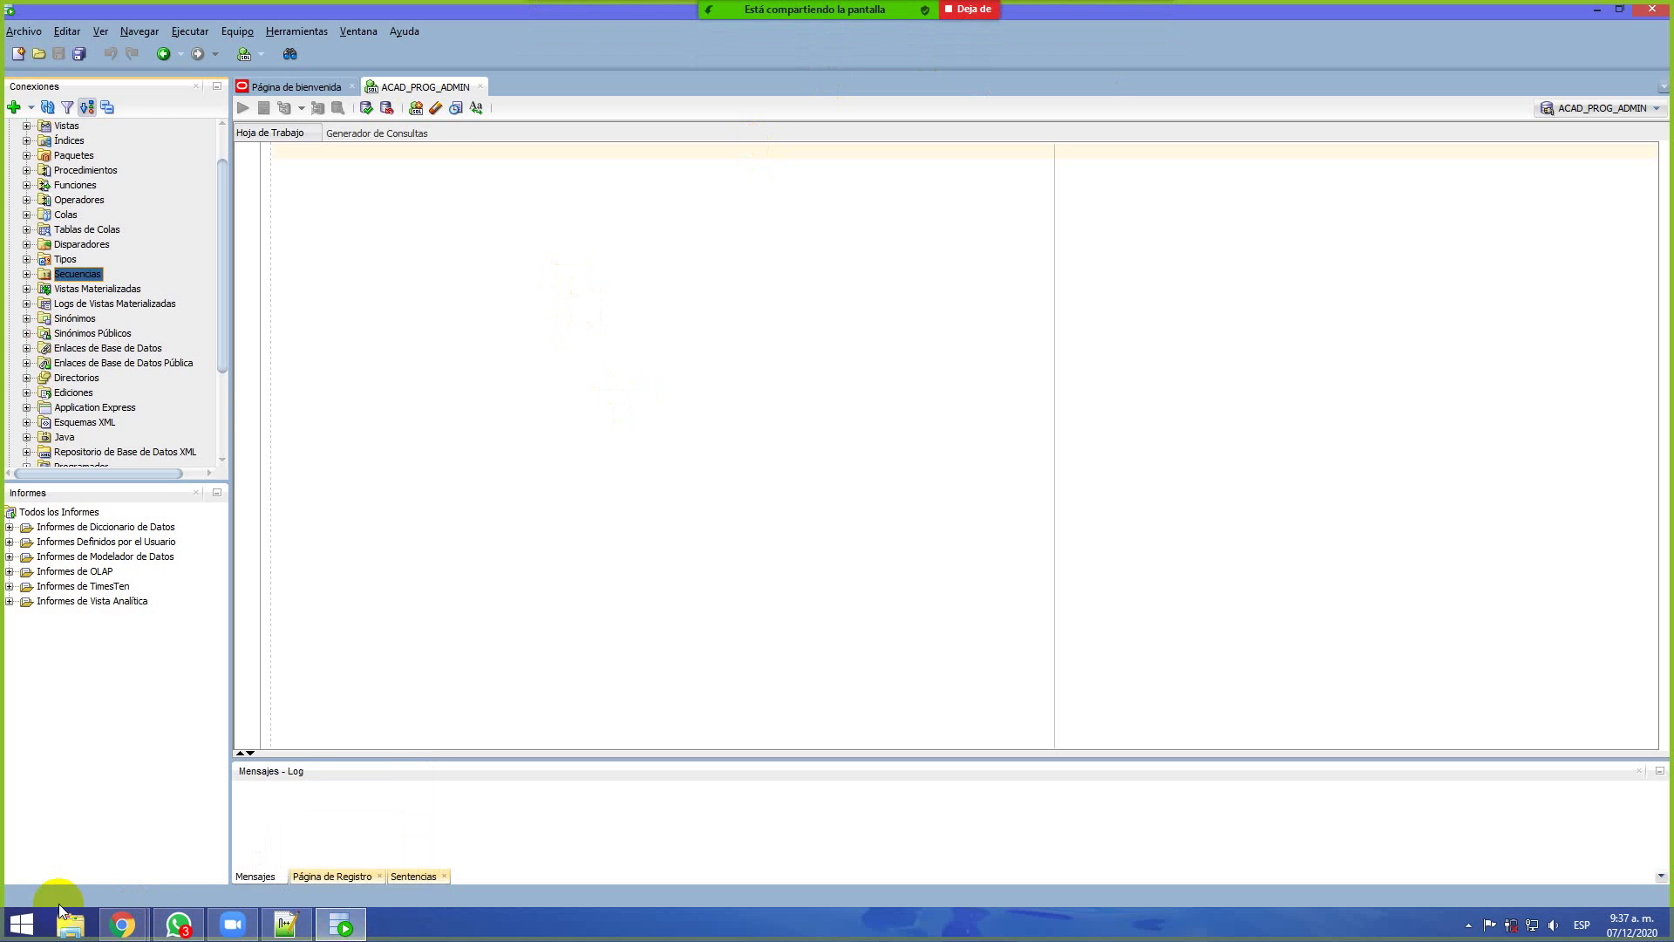
{"action": "key", "text": "super"}
{"action": "type", "text": "lupa"}
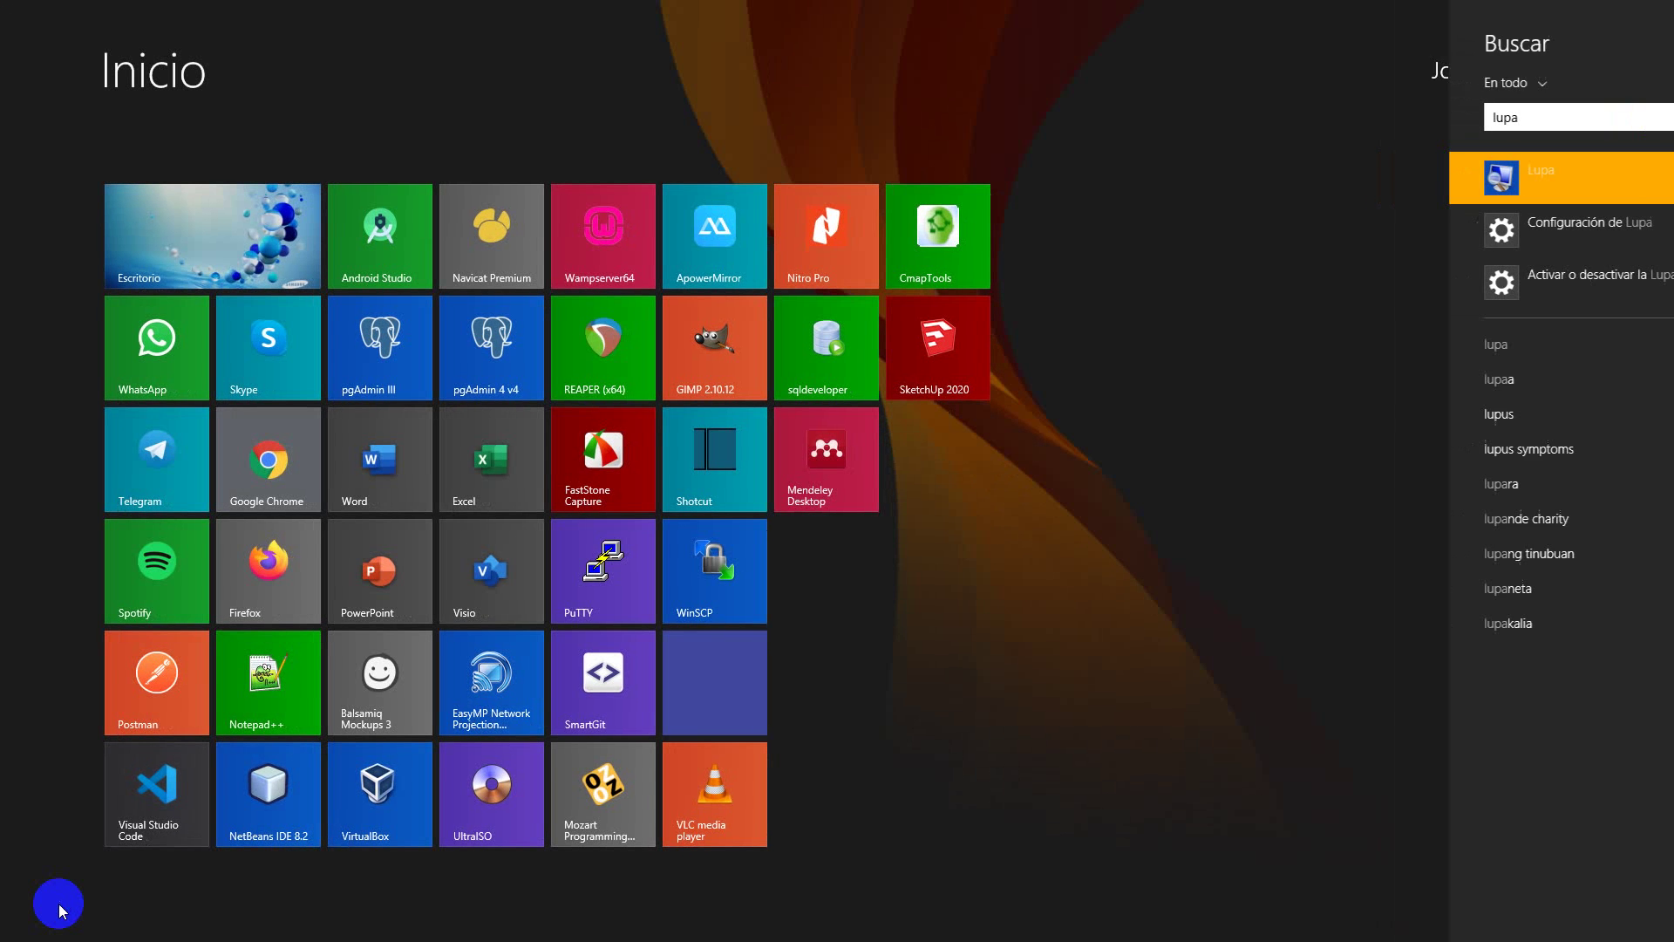
{"action": "key", "text": "Return"}
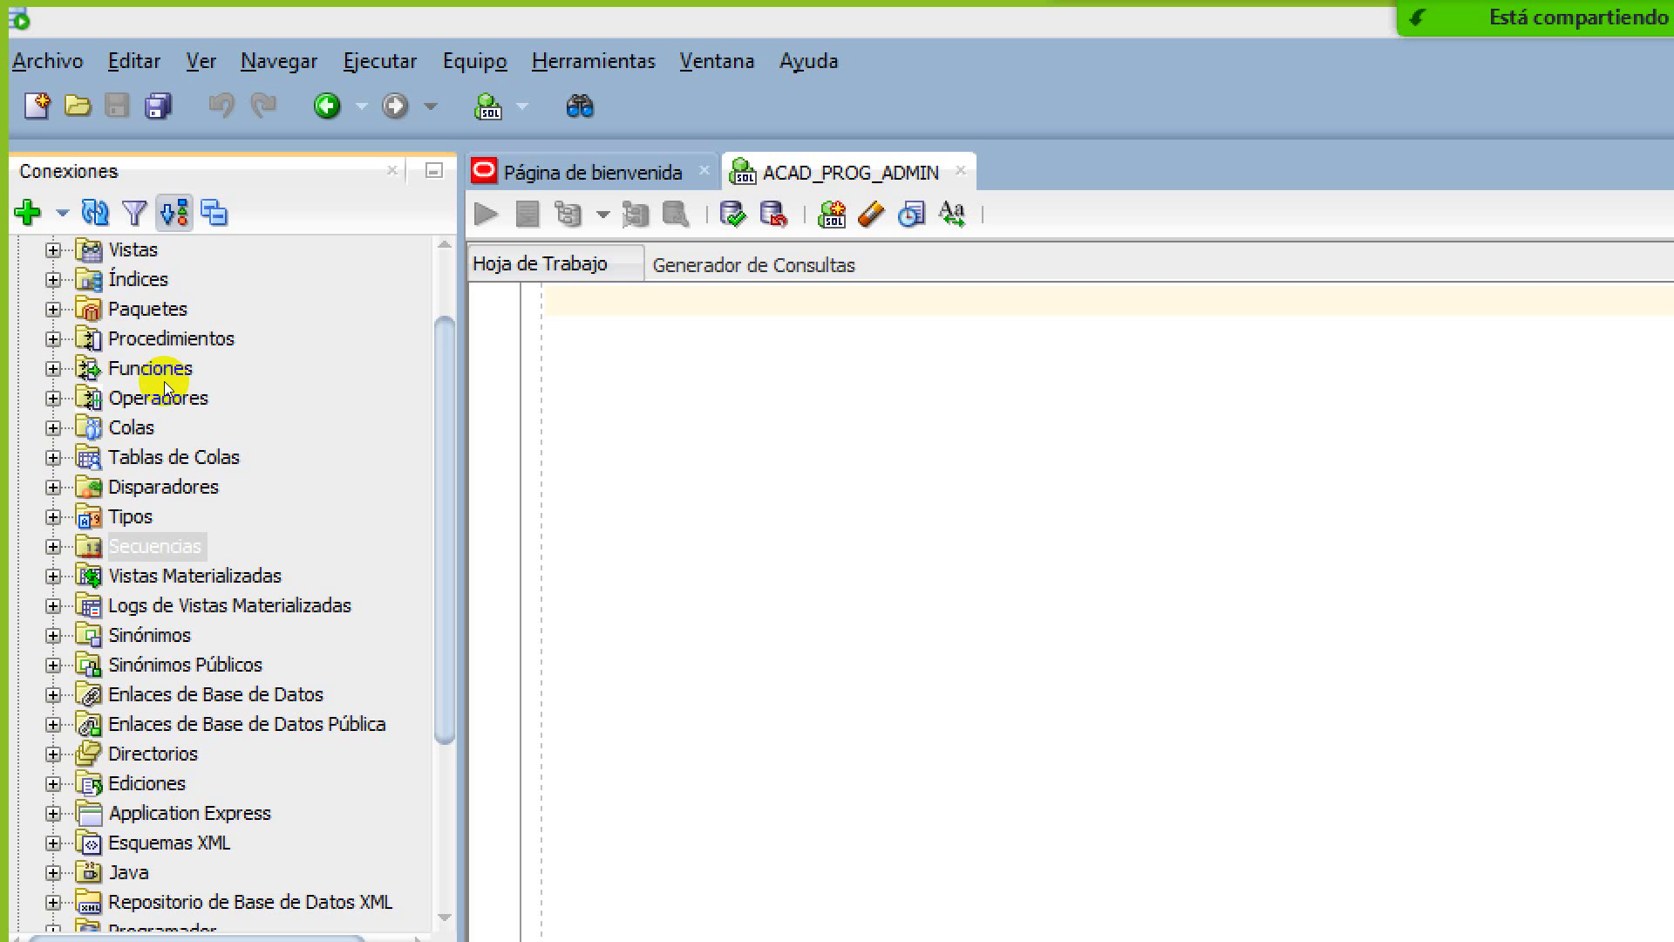
Expand the Secuencias node to confirm no sequences exist yet
{"action": "left_click", "coordinate": [321, 83]}
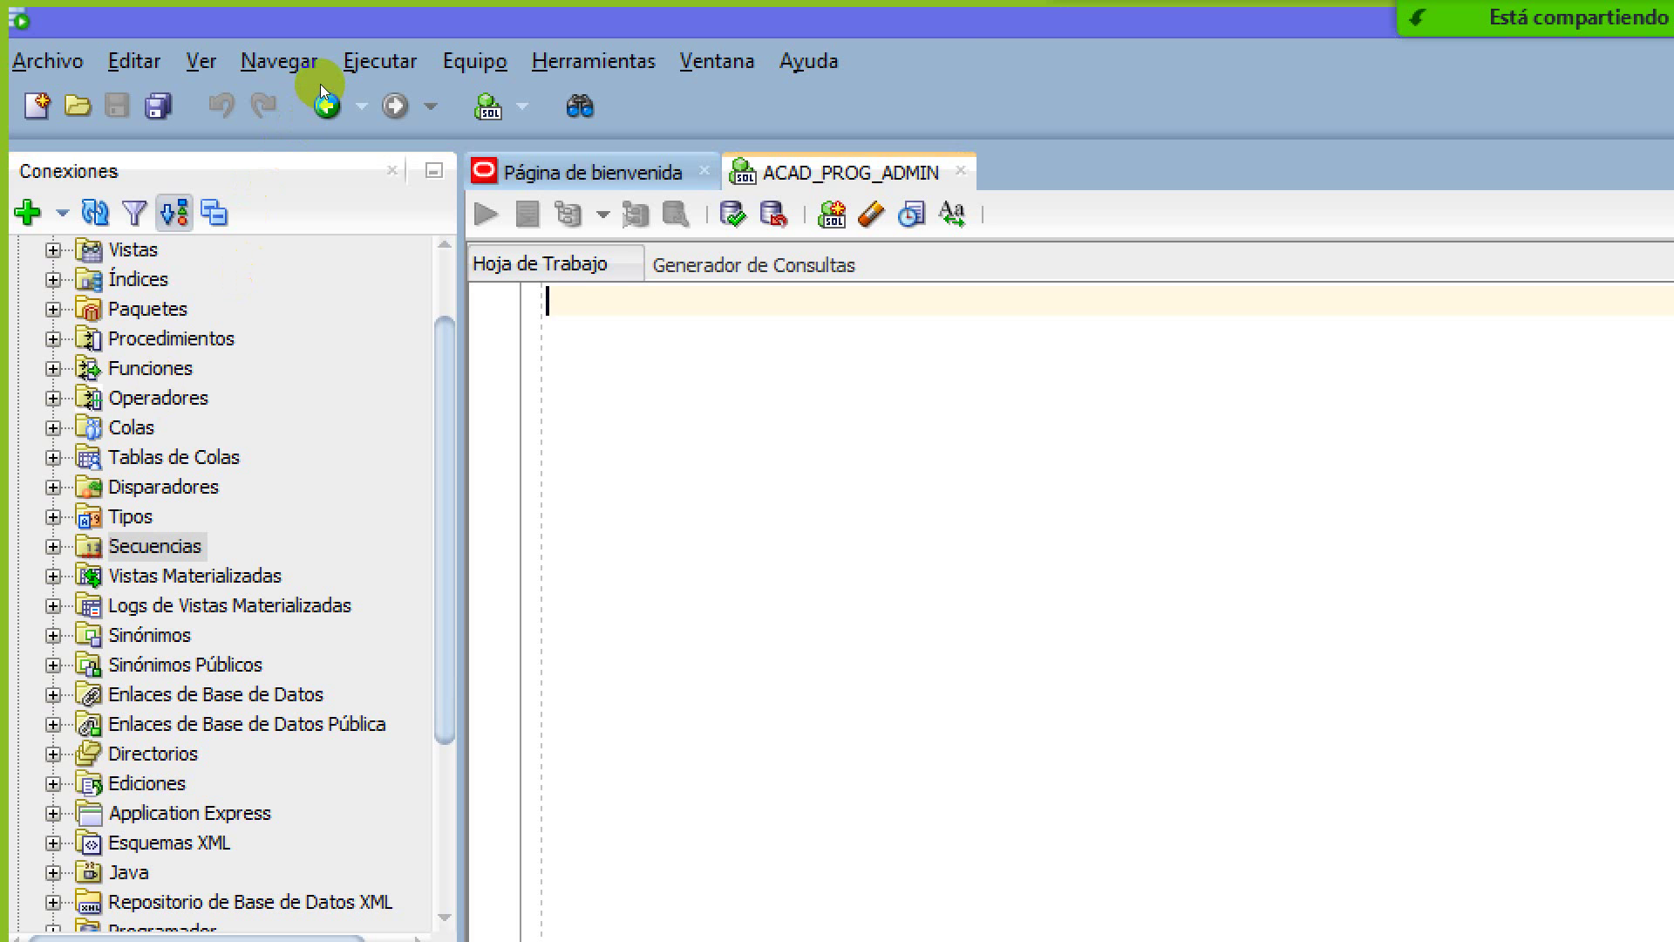
{"action": "left_click", "coordinate": [65, 276]}
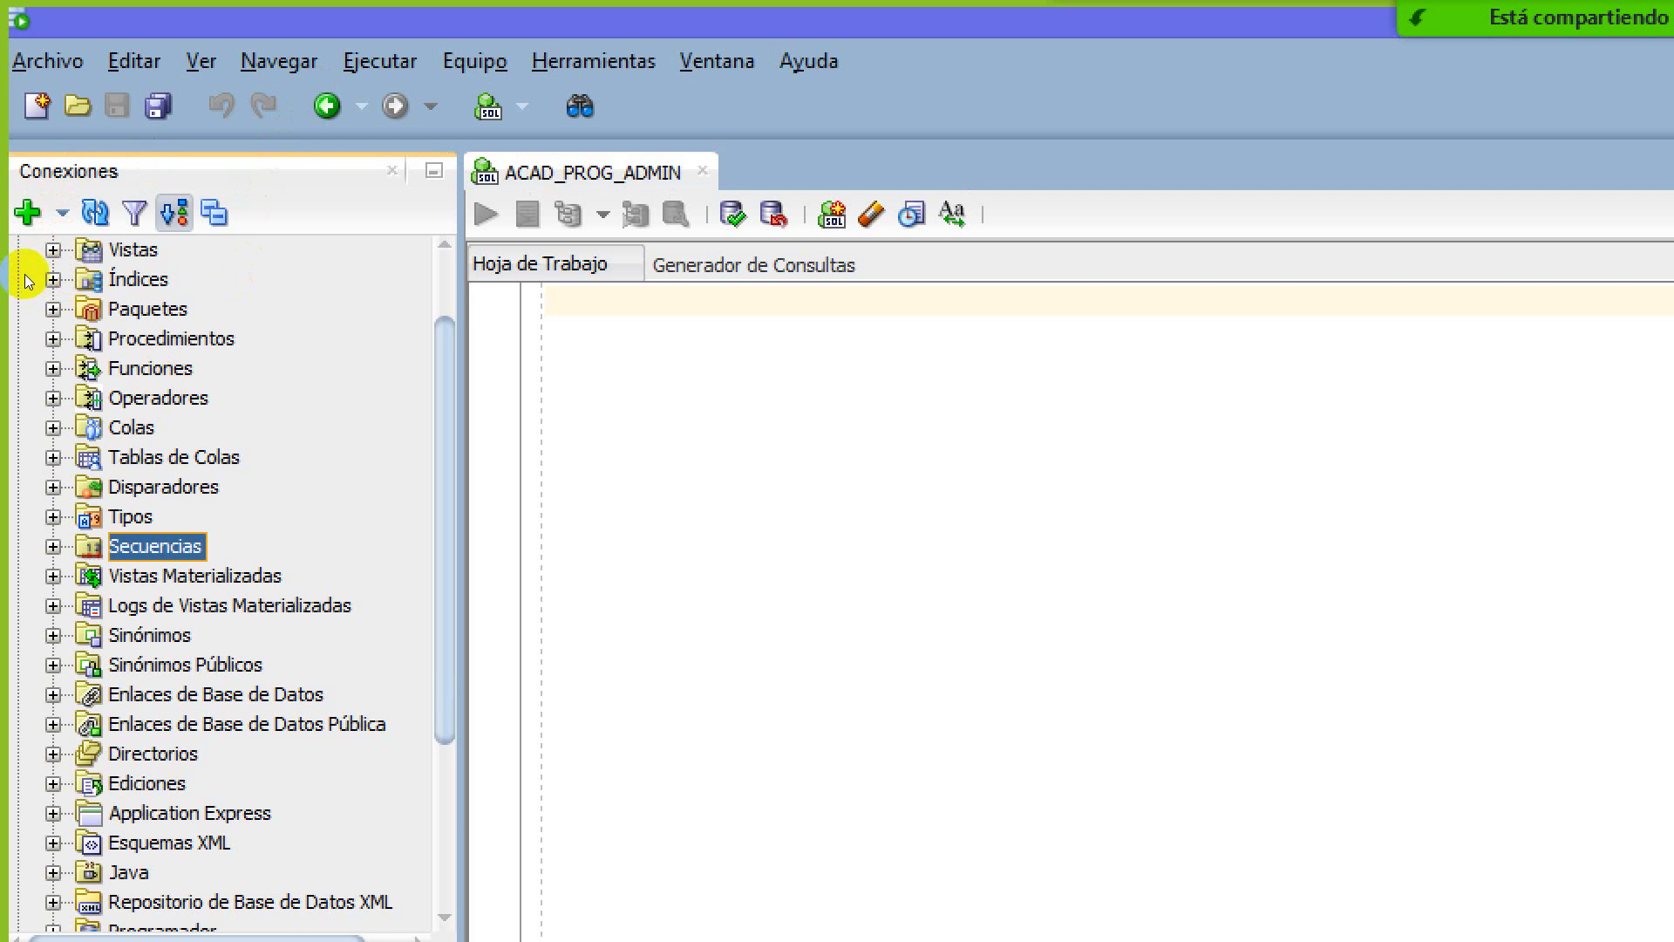
{"action": "key", "text": "Right"}
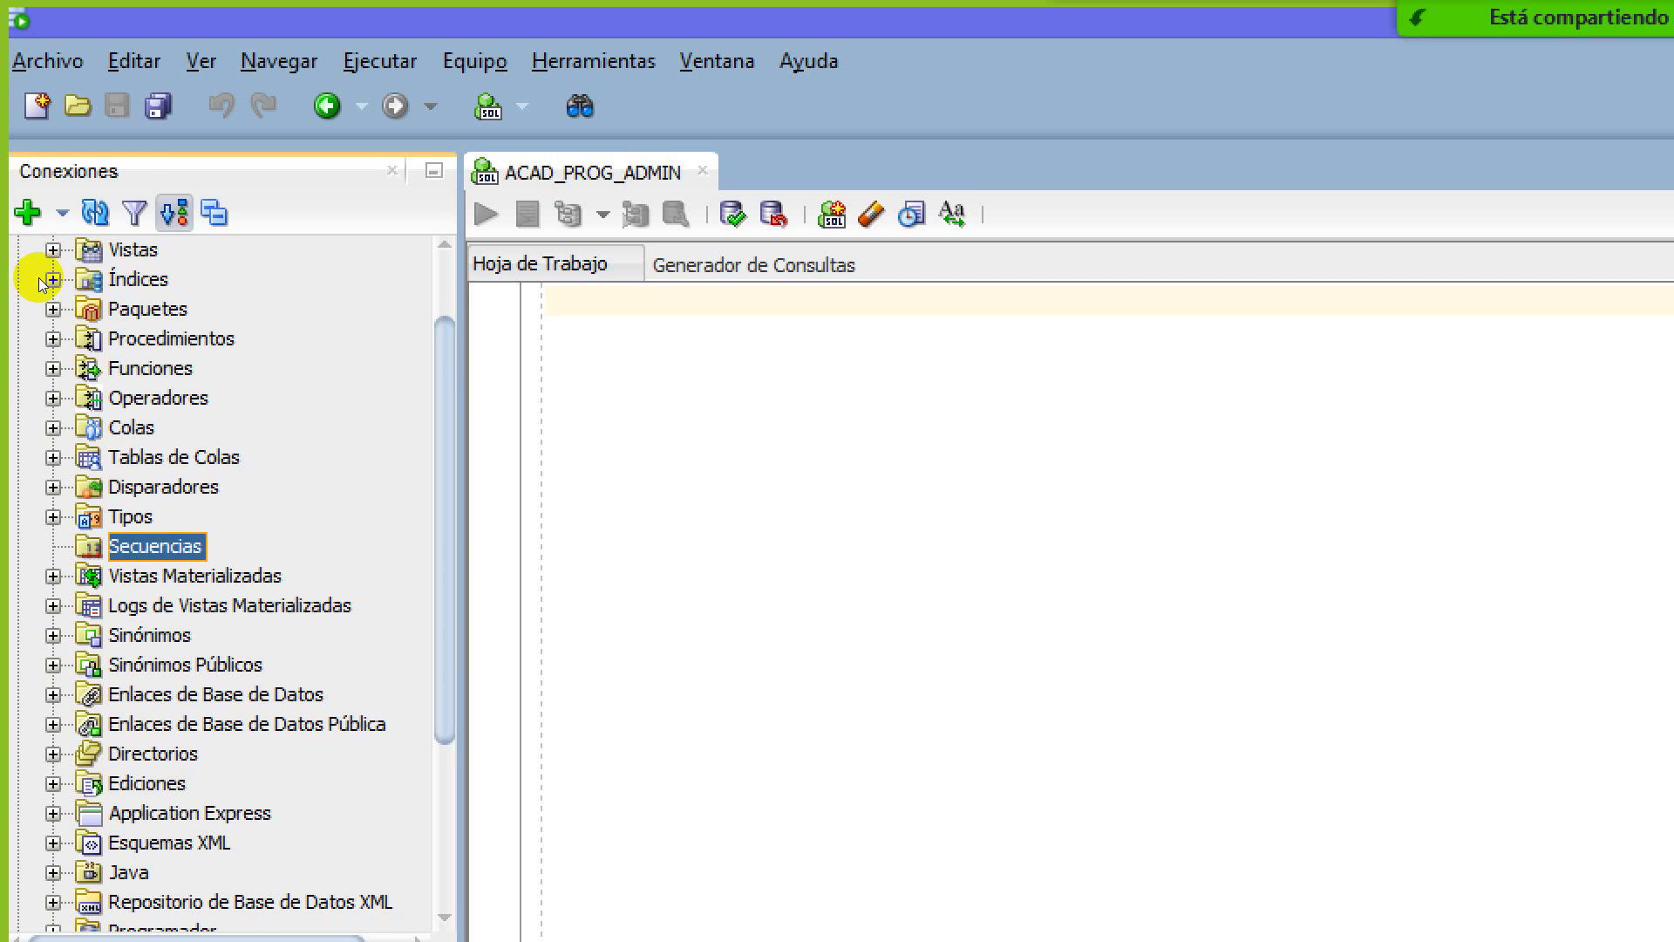
Refresh the connection tree and open FACULTAD's column definitions, ID through TELEFONO
{"action": "scroll", "coordinate": [38, 277], "scroll_direction": "up", "scroll_amount": 1}
{"action": "left_click", "coordinate": [95, 214]}
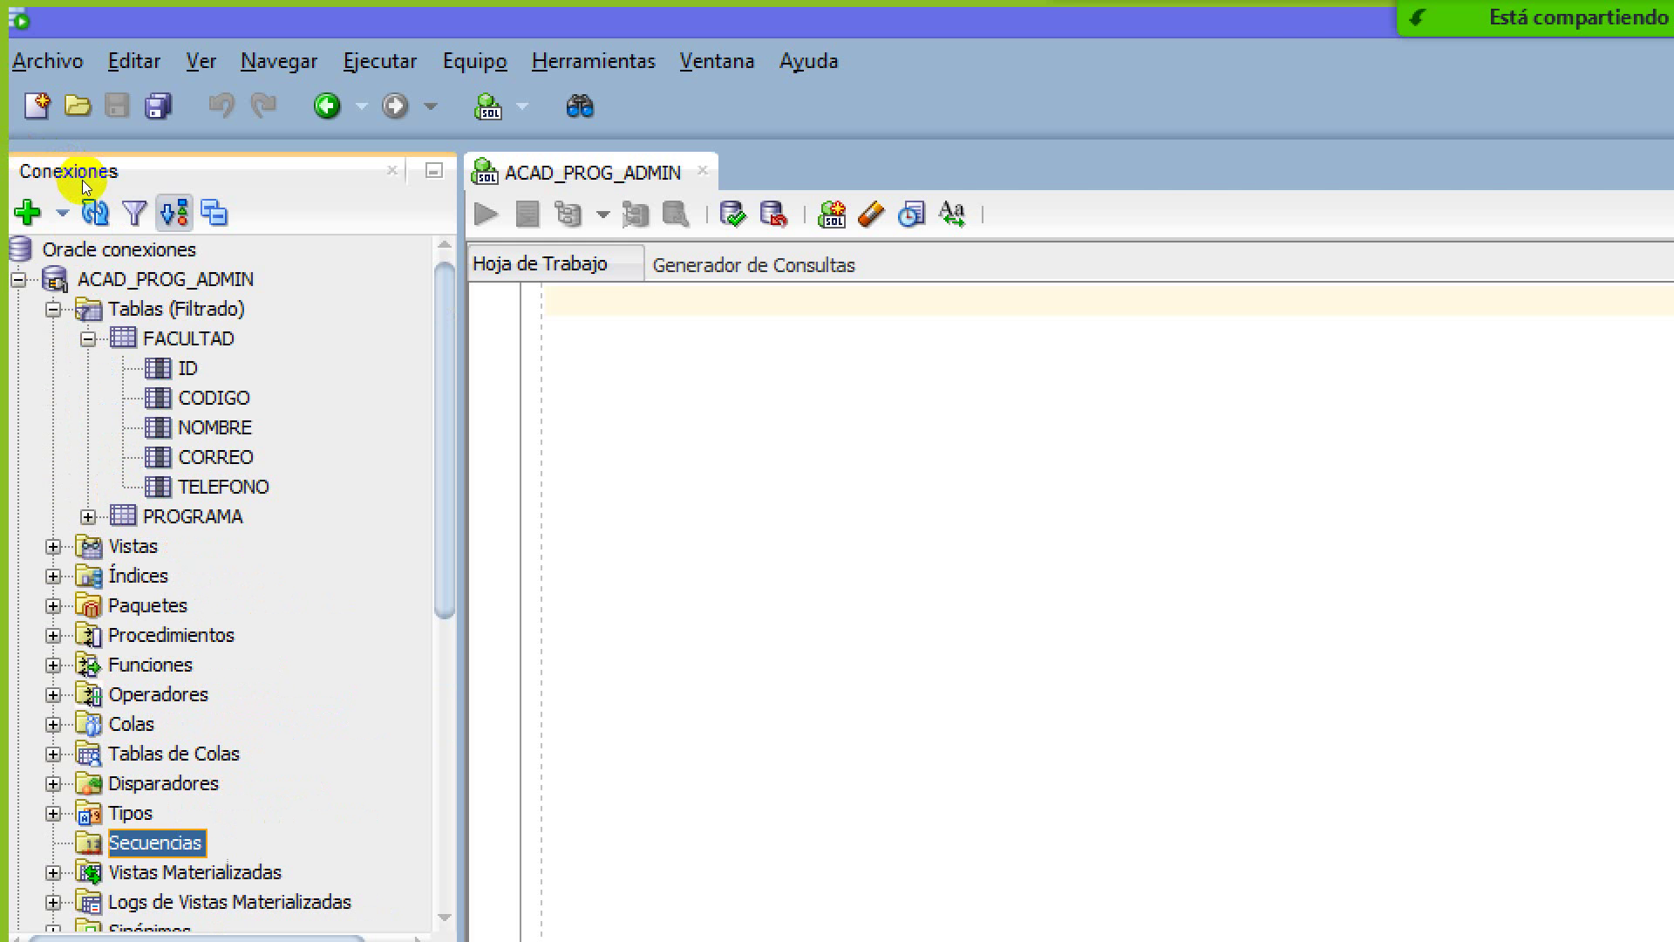
{"action": "key", "text": "Left"}
{"action": "key", "text": "Left"}
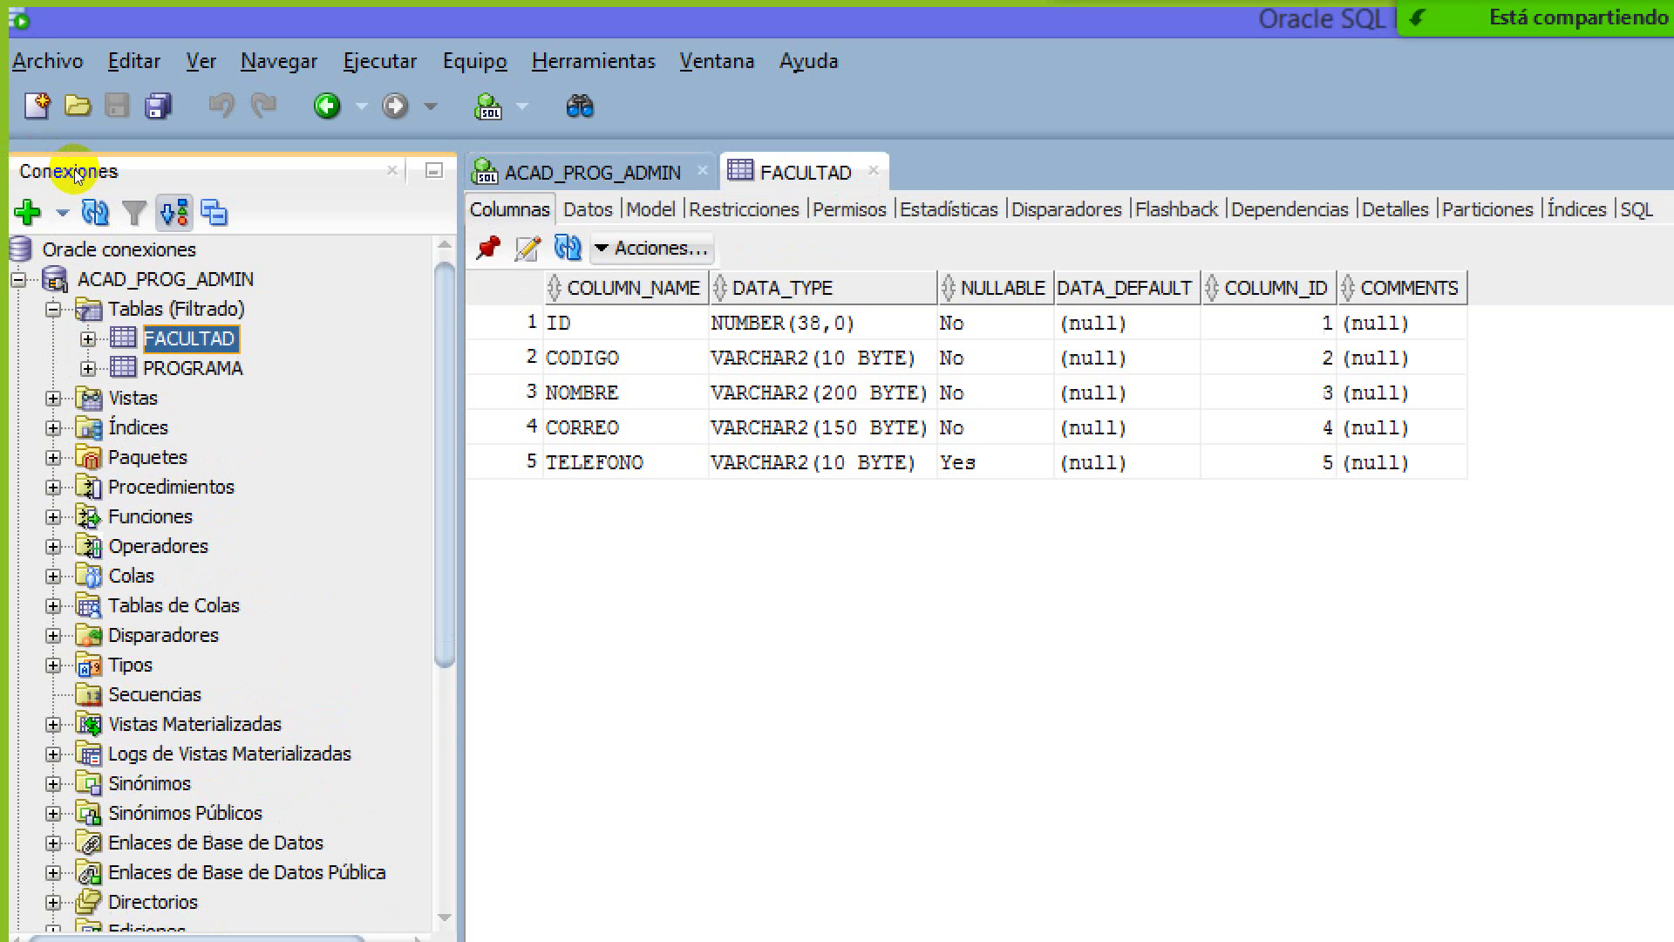
Show FACULTAD's Datos view with its ten rows (codes 001–010), then return to Secuencias
{"action": "key", "text": "ctrl+alt+Page_Down"}
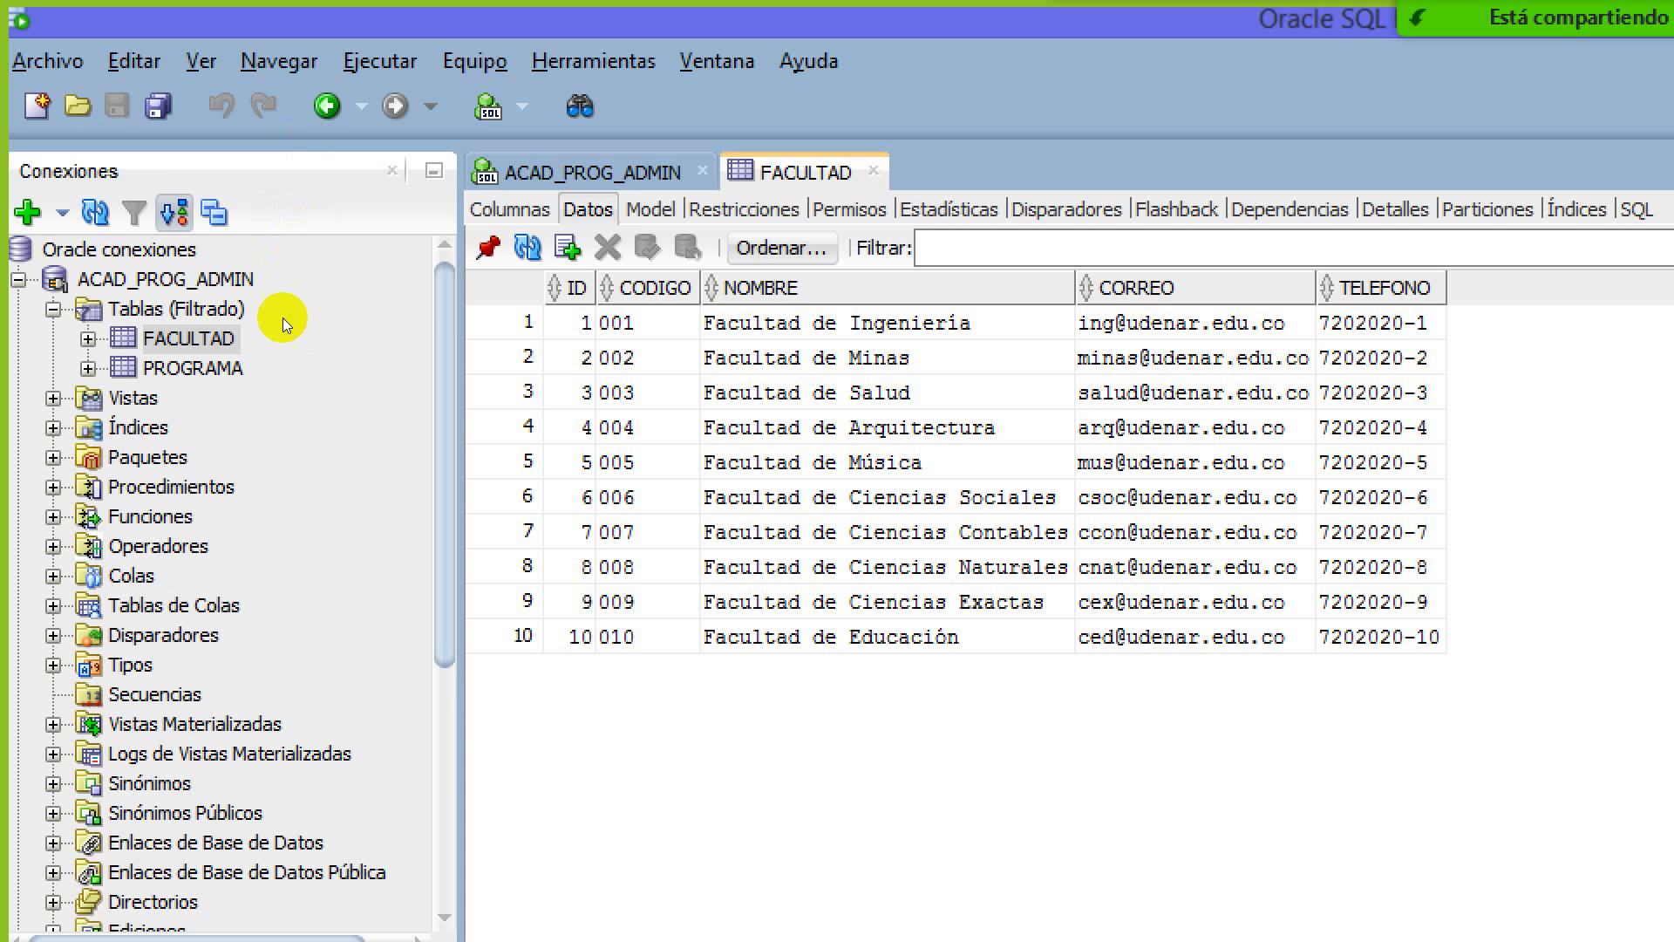
{"action": "scroll", "coordinate": [87, 261], "scroll_direction": "down", "scroll_amount": 5}
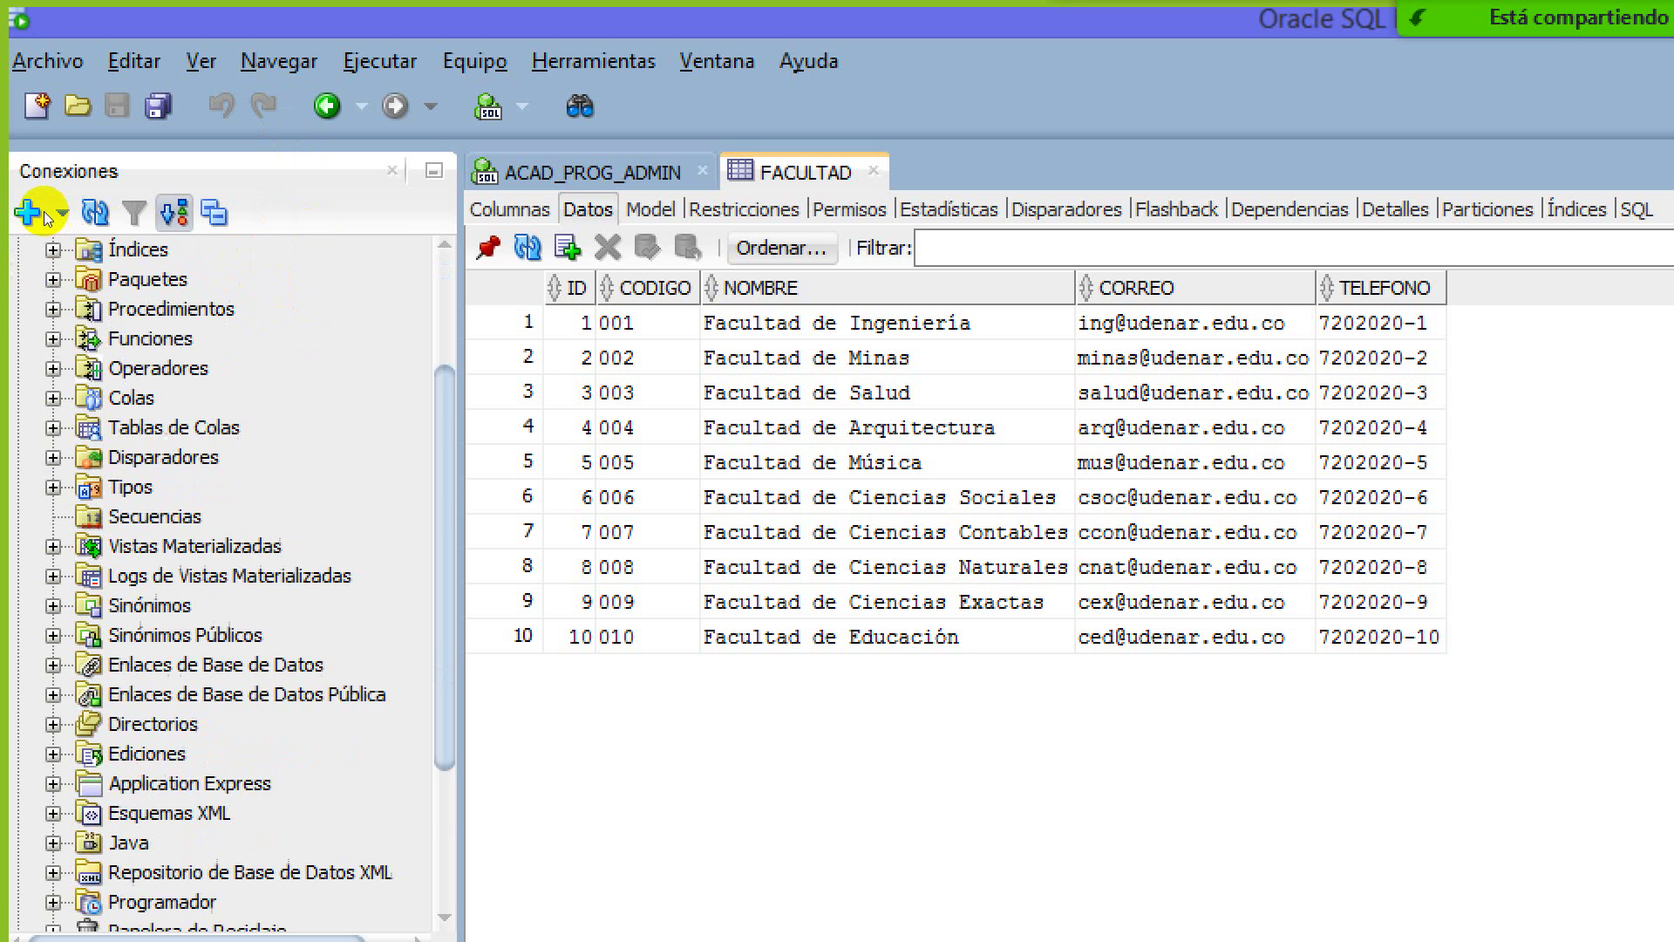
{"action": "scroll", "coordinate": [45, 216], "scroll_direction": "up", "scroll_amount": 5}
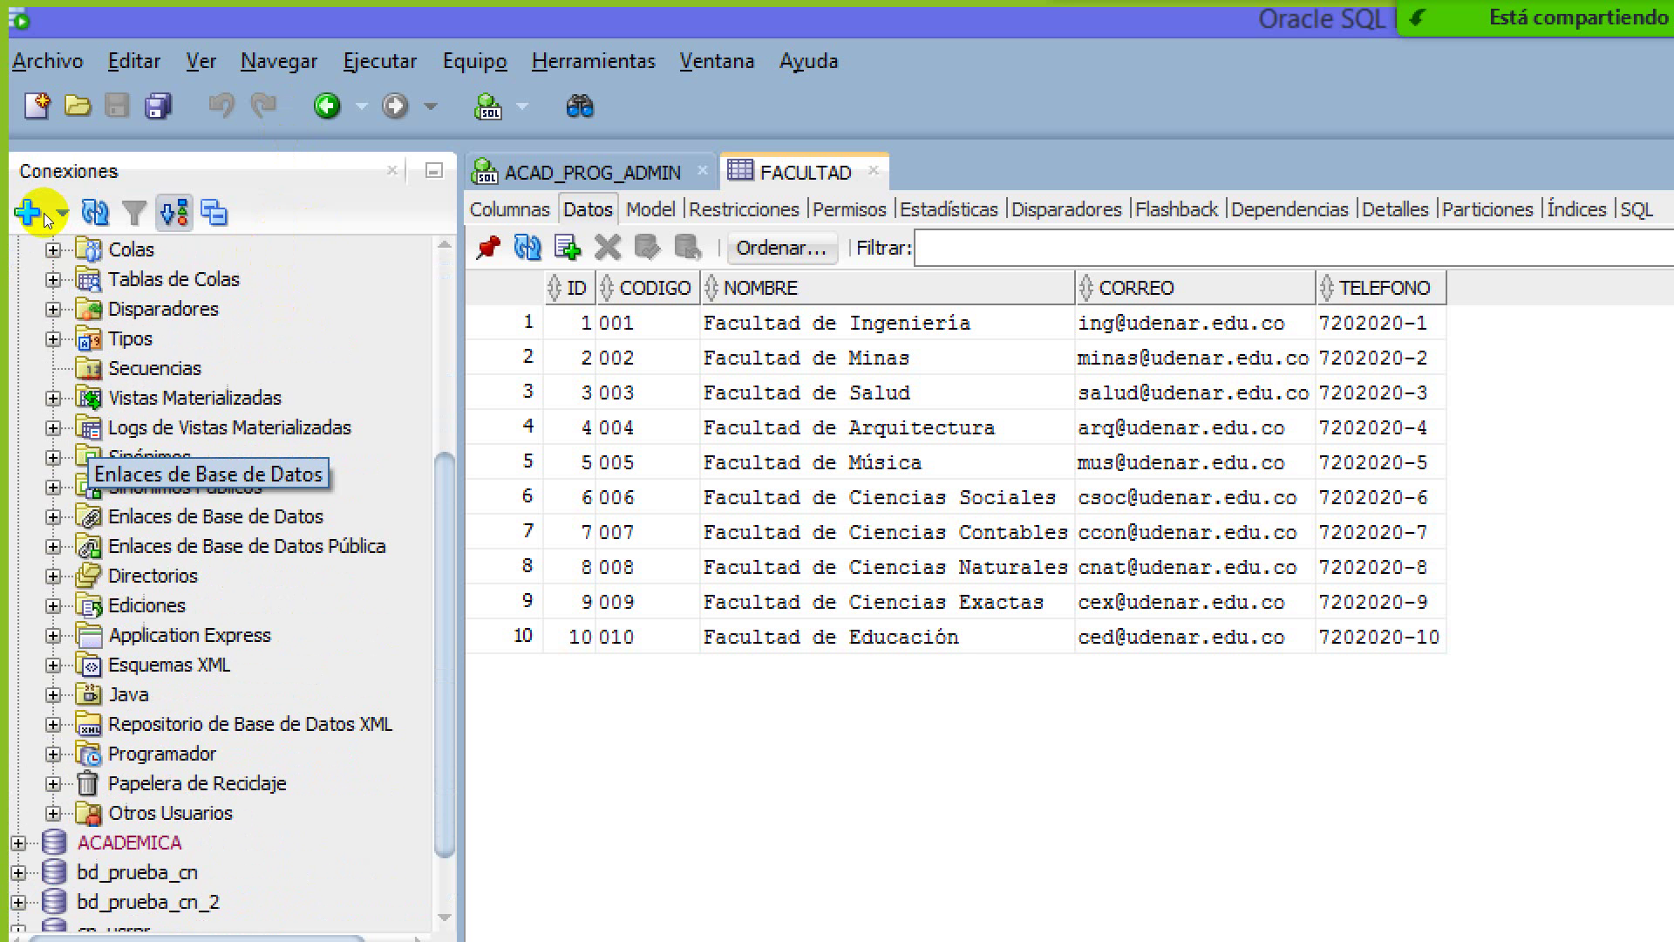
{"action": "scroll", "coordinate": [43, 215], "scroll_direction": "down", "scroll_amount": 1}
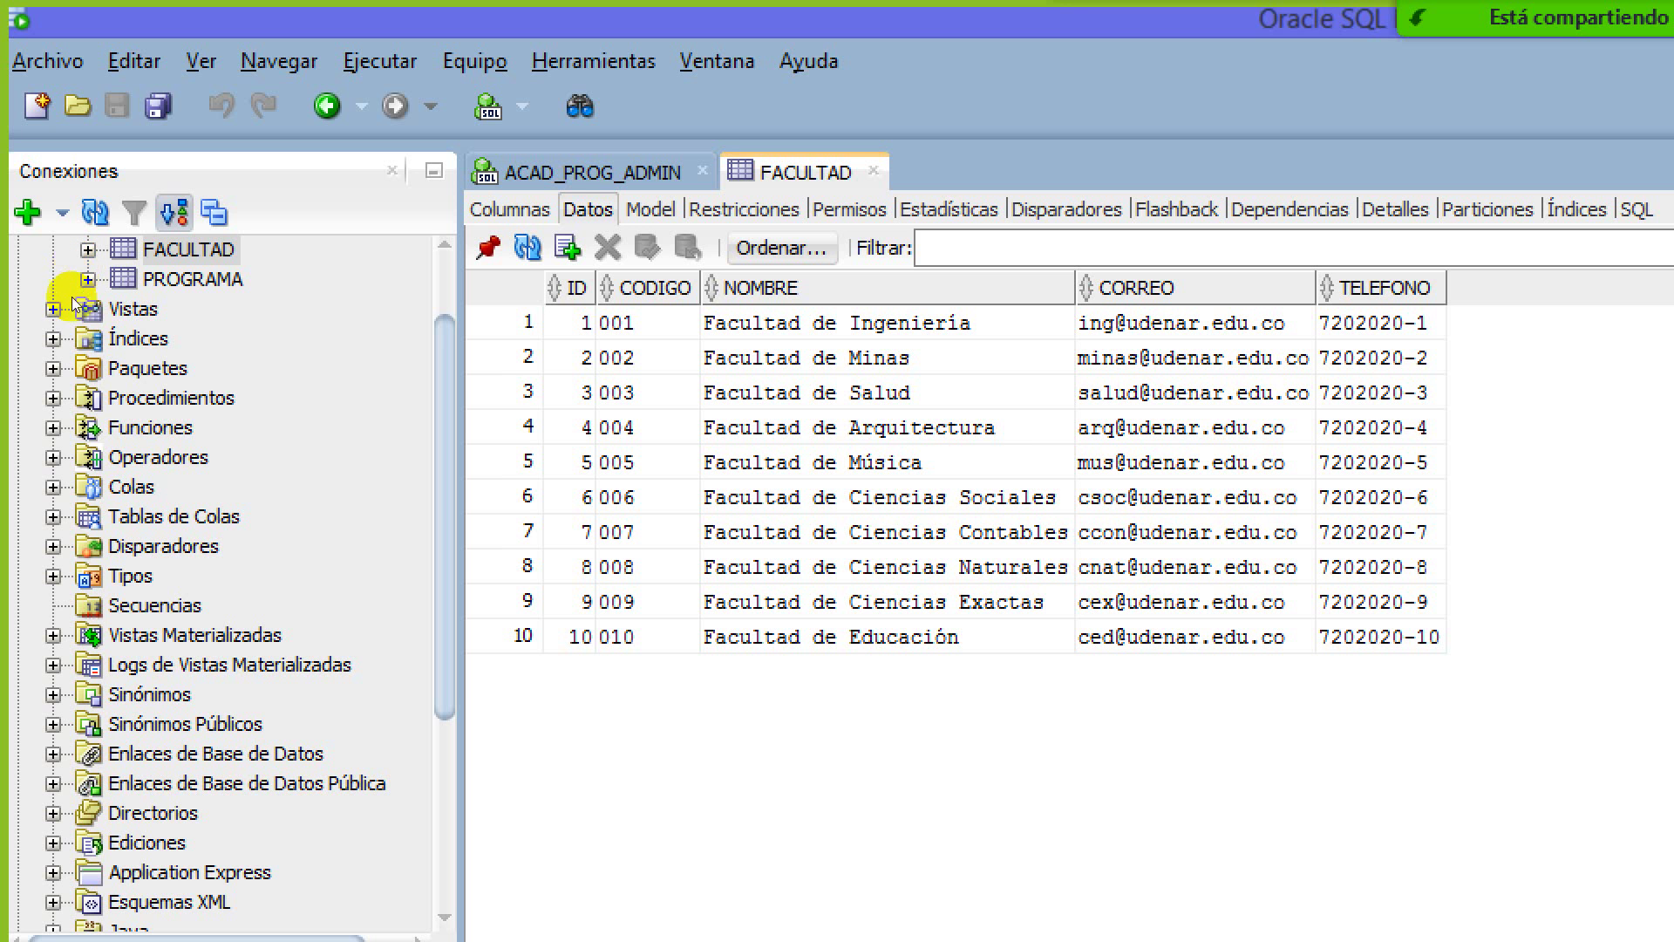
{"action": "key", "text": "s"}
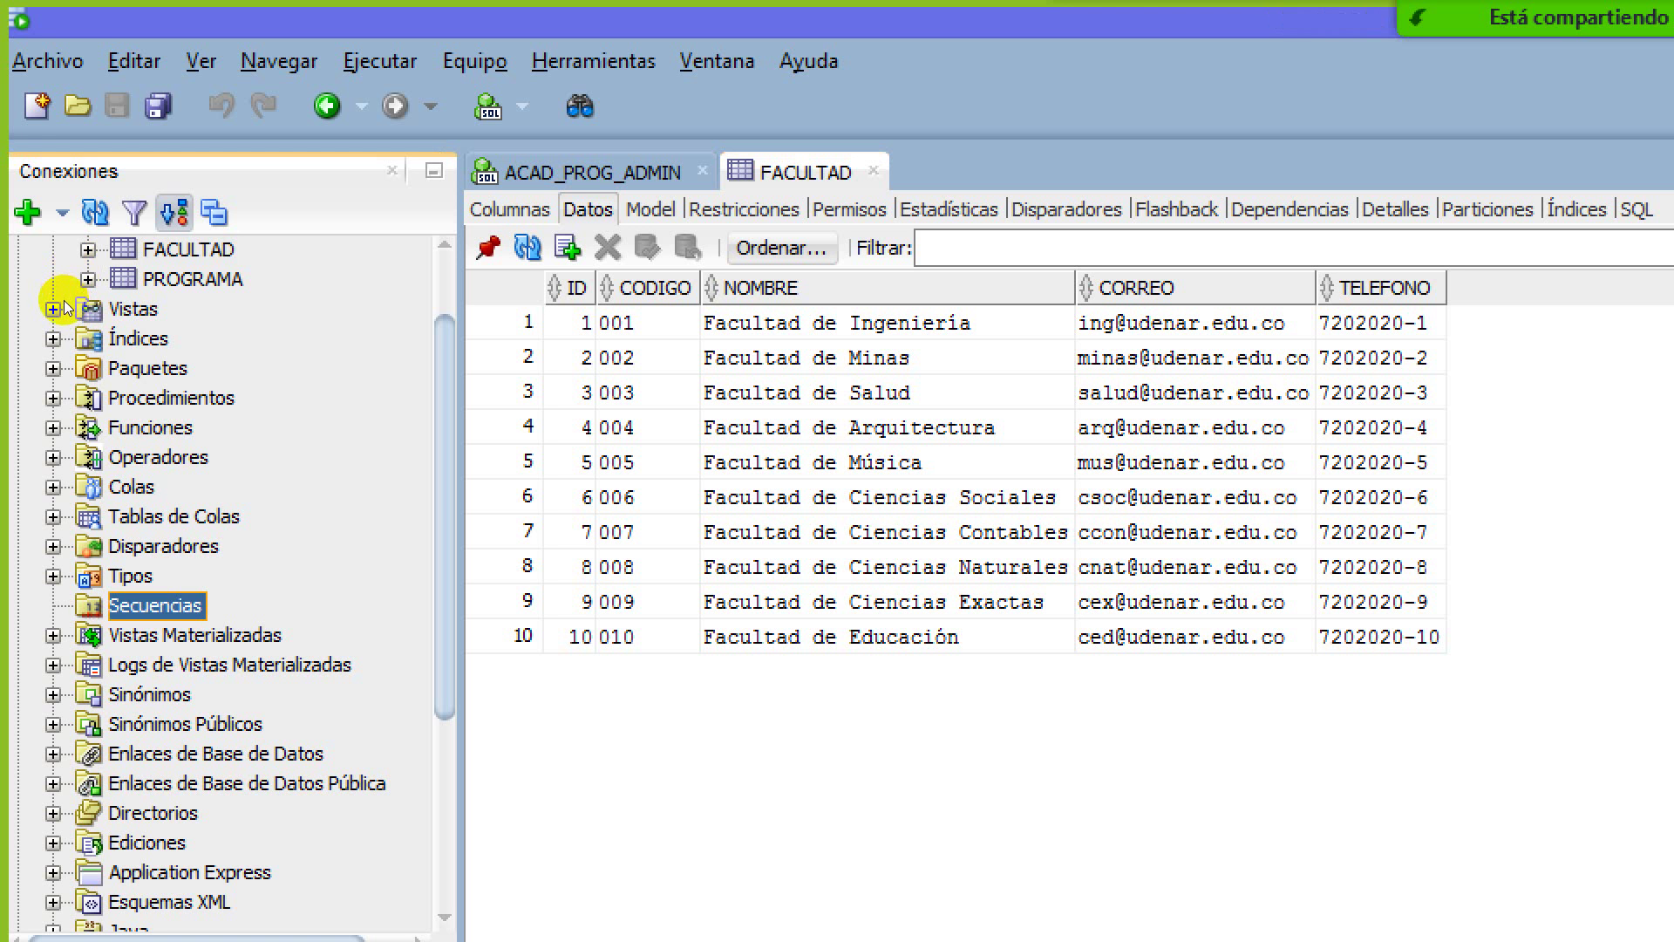
Choose Nueva Secuencia from the Secuencias context menu, opening Crear Secuencia with name SEQUENCE1
{"action": "key", "text": "shift+F10"}
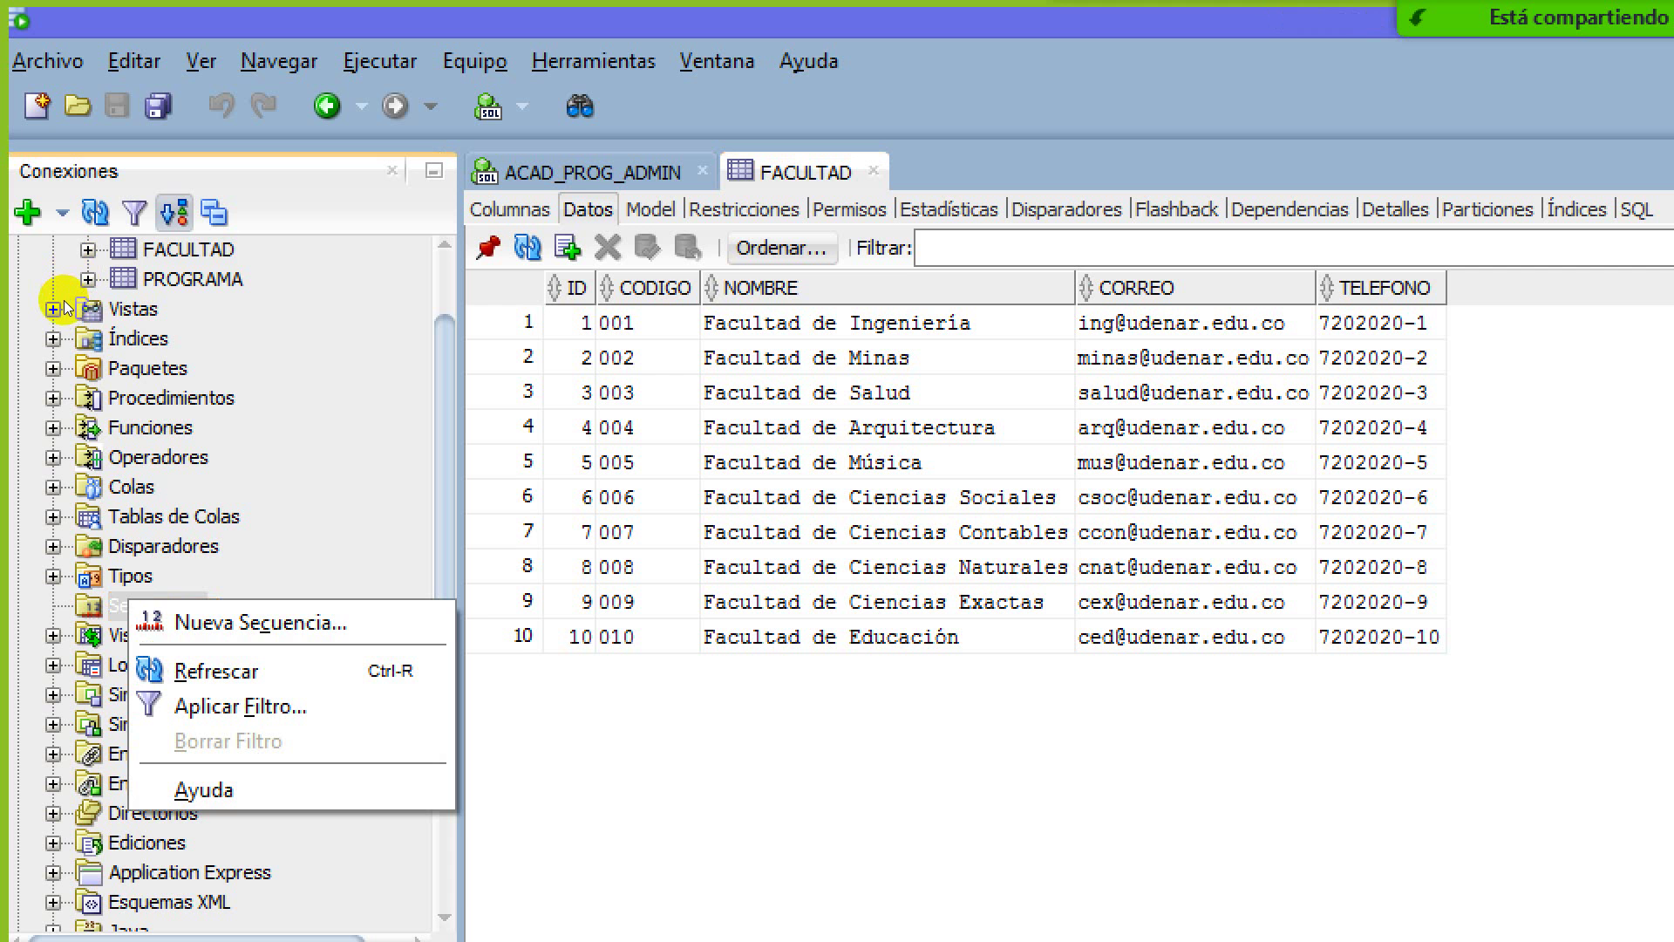
{"action": "key", "text": "Down"}
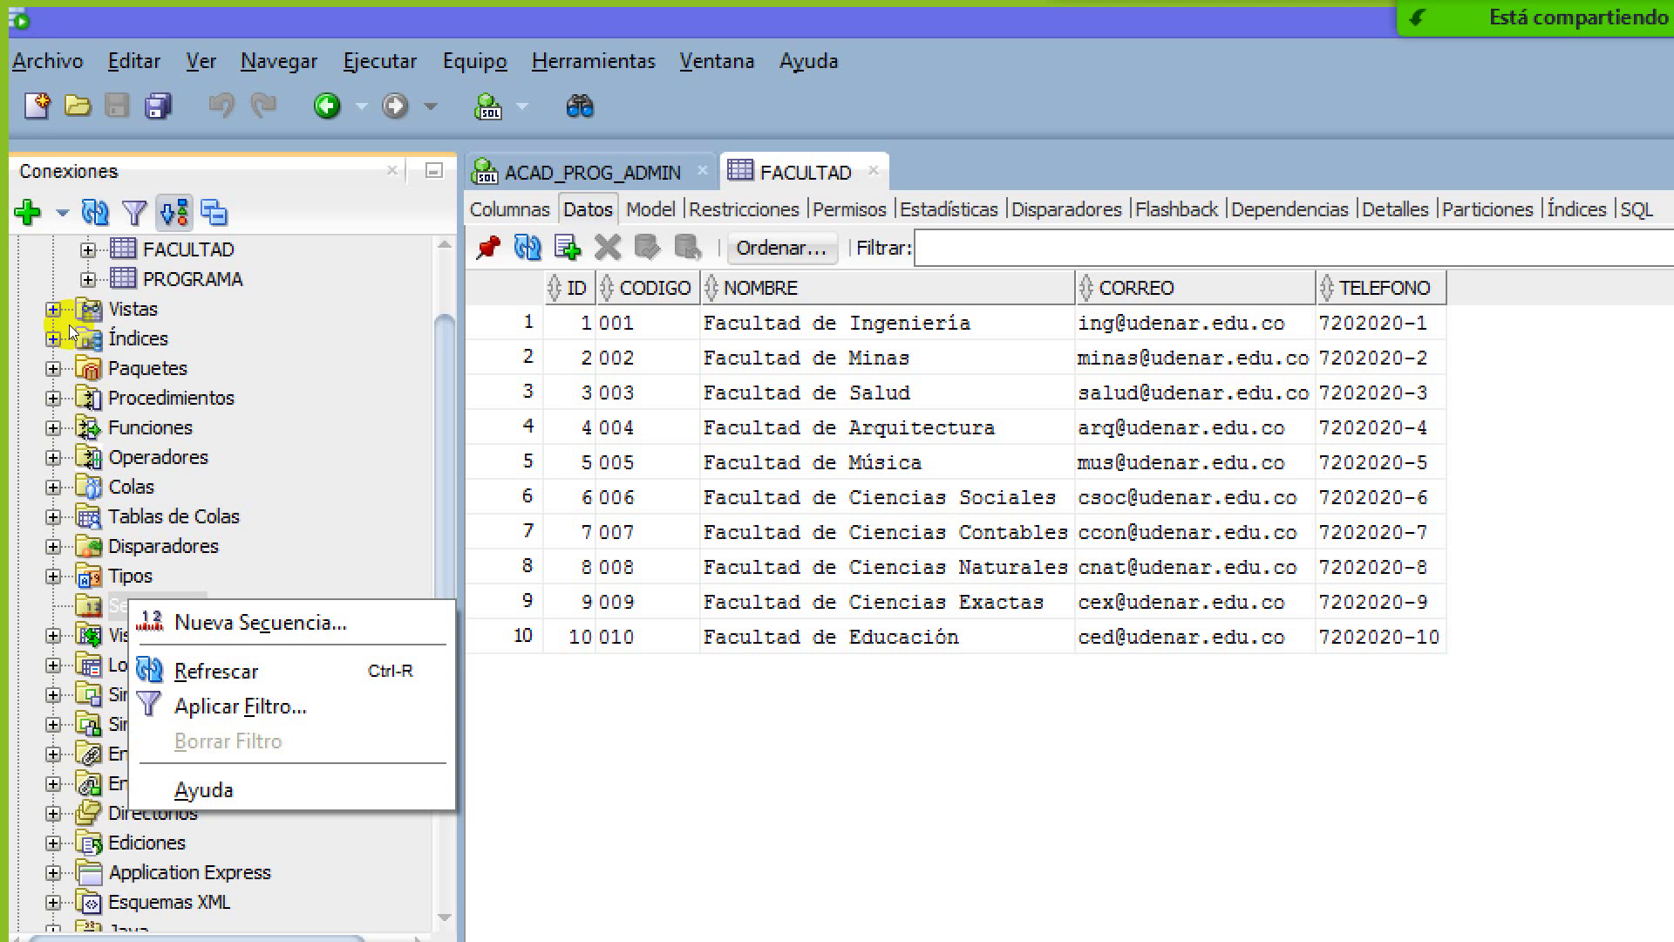
{"action": "key", "text": "Down"}
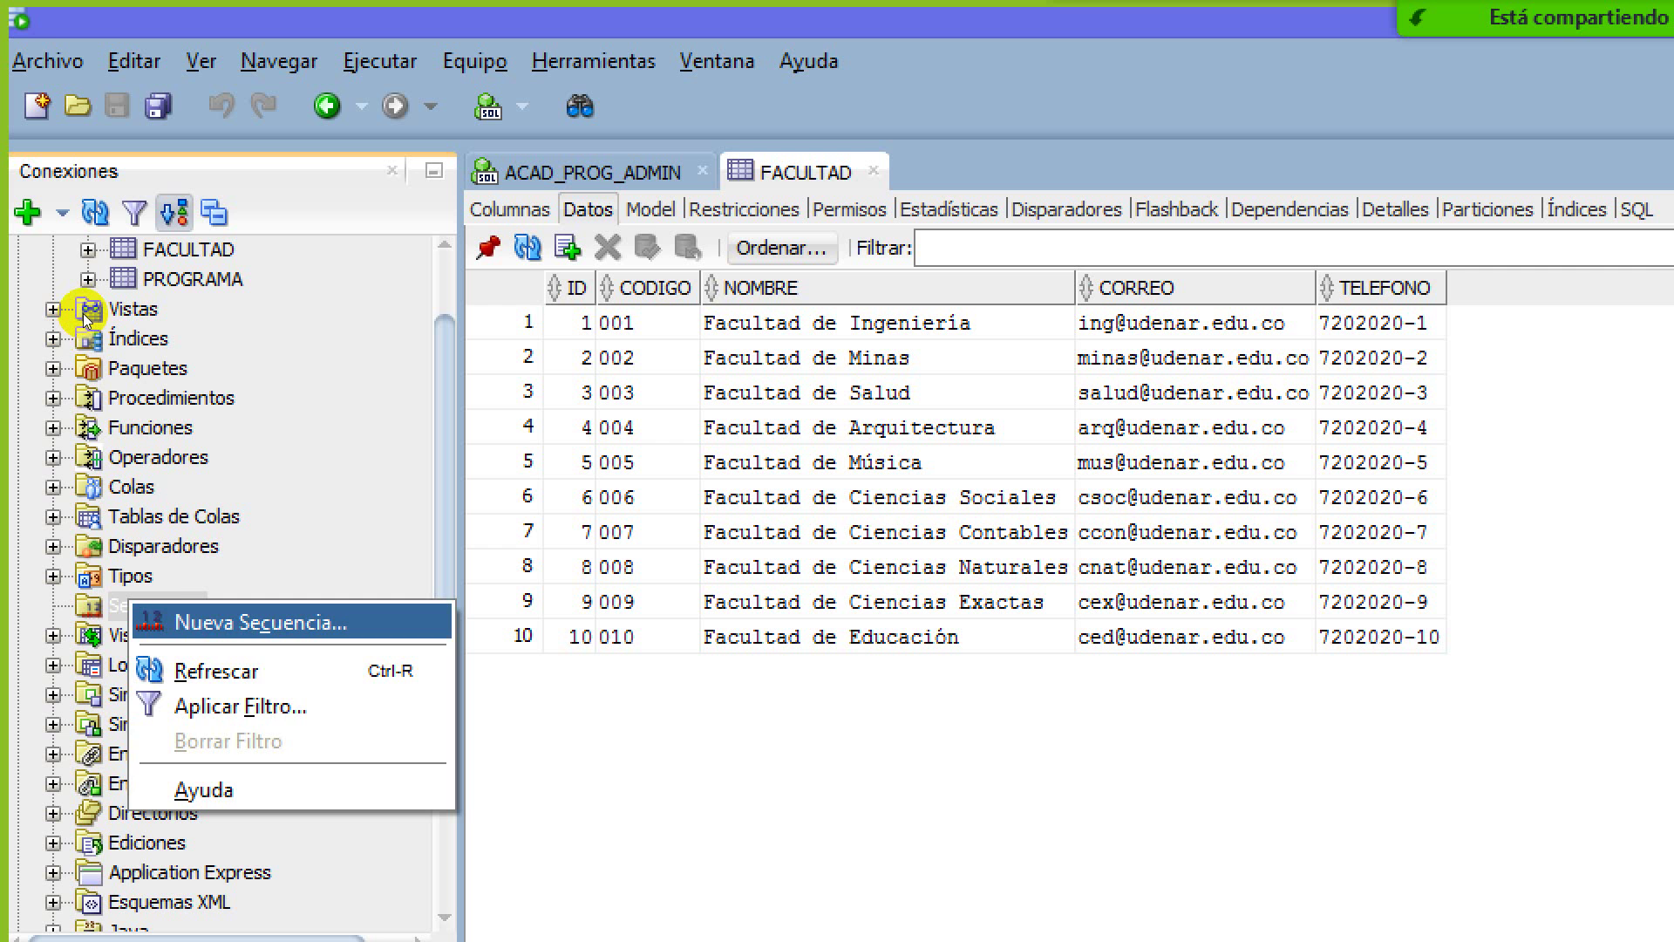
{"action": "key", "text": "Return"}
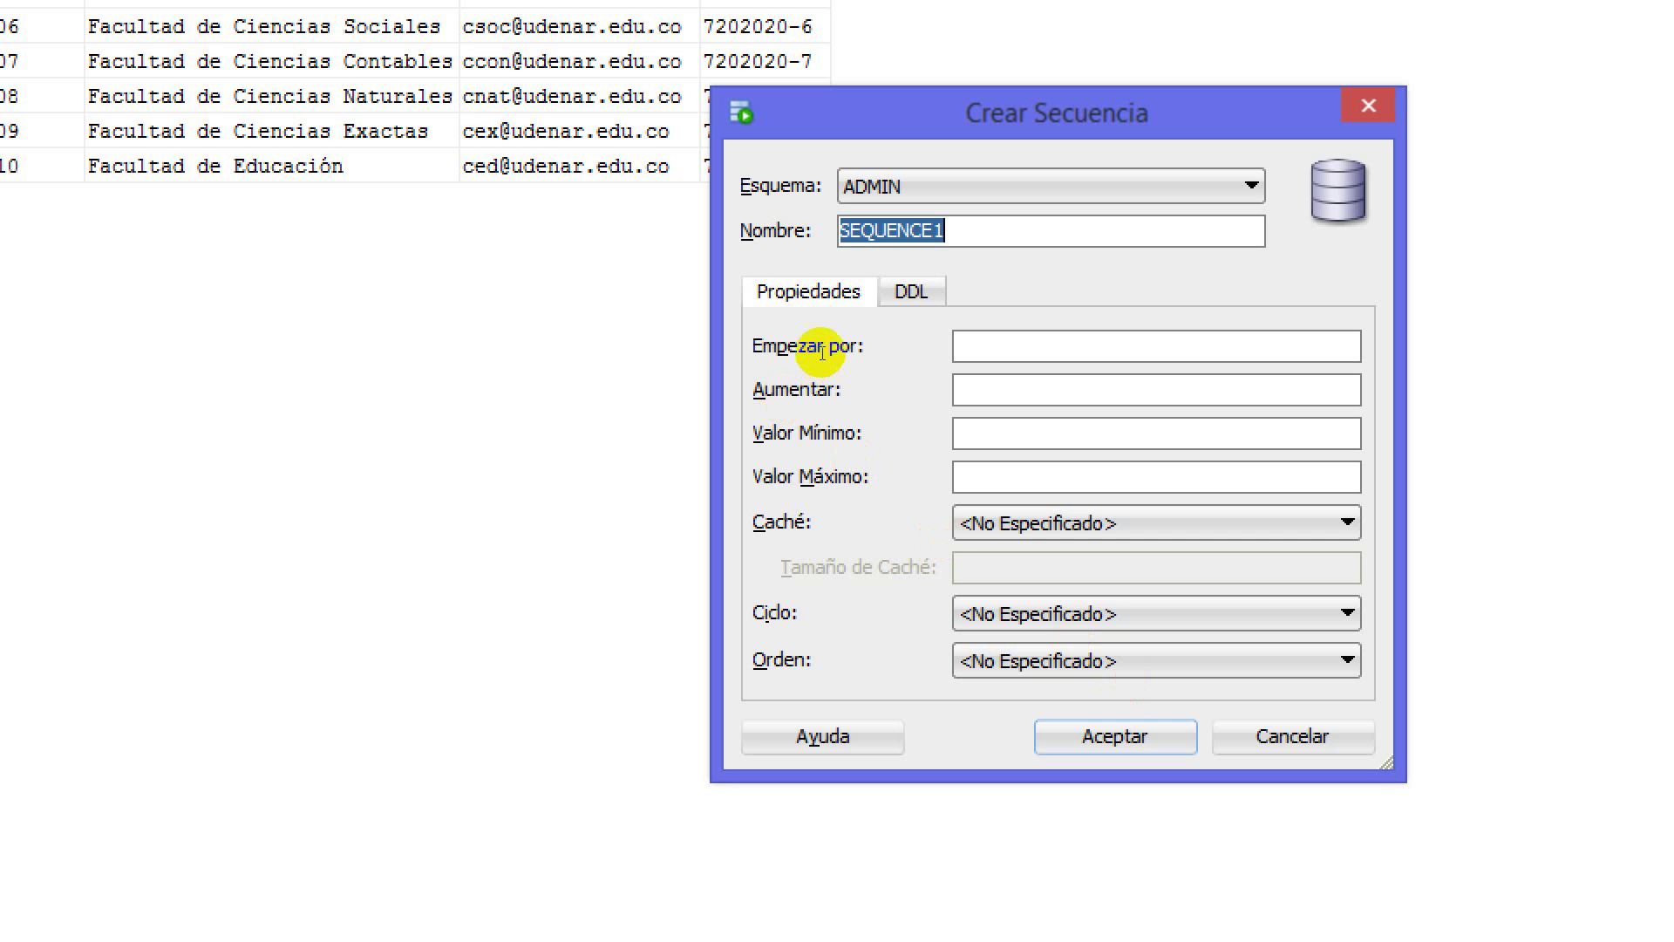
Replace the default name SEQUENCE1 with SEC_PRUEBA
{"action": "key", "text": "End"}
{"action": "key", "text": "shift+Home"}
{"action": "type", "text": "Secu"}
{"action": "key", "text": "BackSpace"}
{"action": "key", "text": "BackSpace"}
{"action": "key", "text": "BackSpace"}
{"action": "key", "text": "BackSpace"}
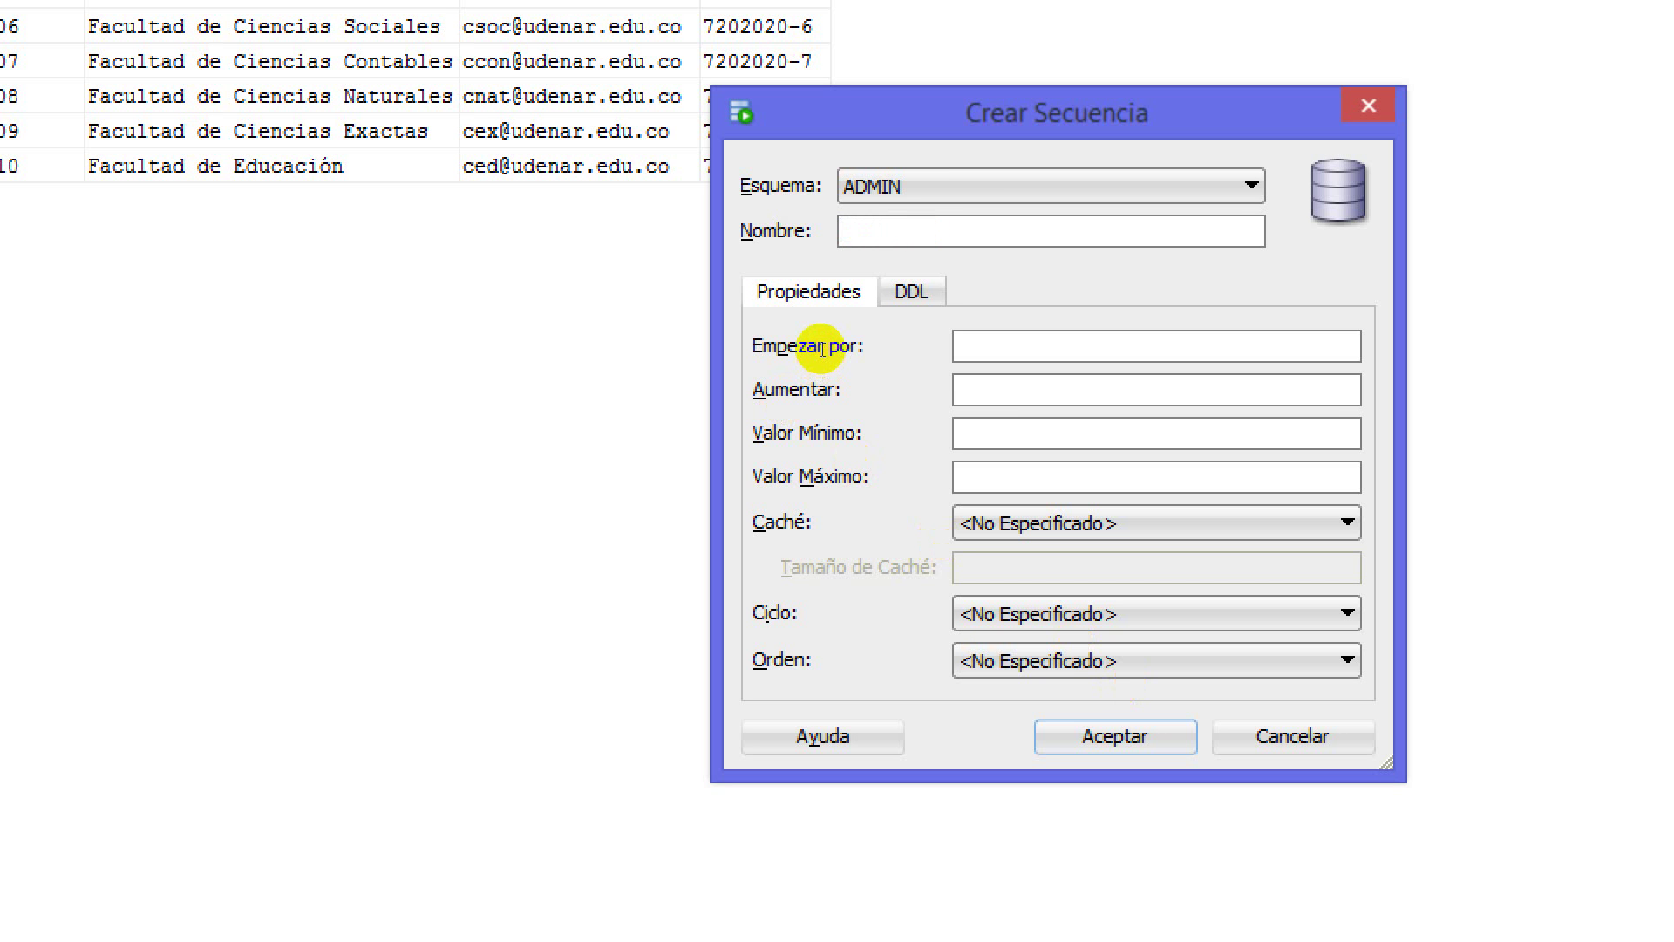
{"action": "type", "text": "SEC_PRUEBA"}
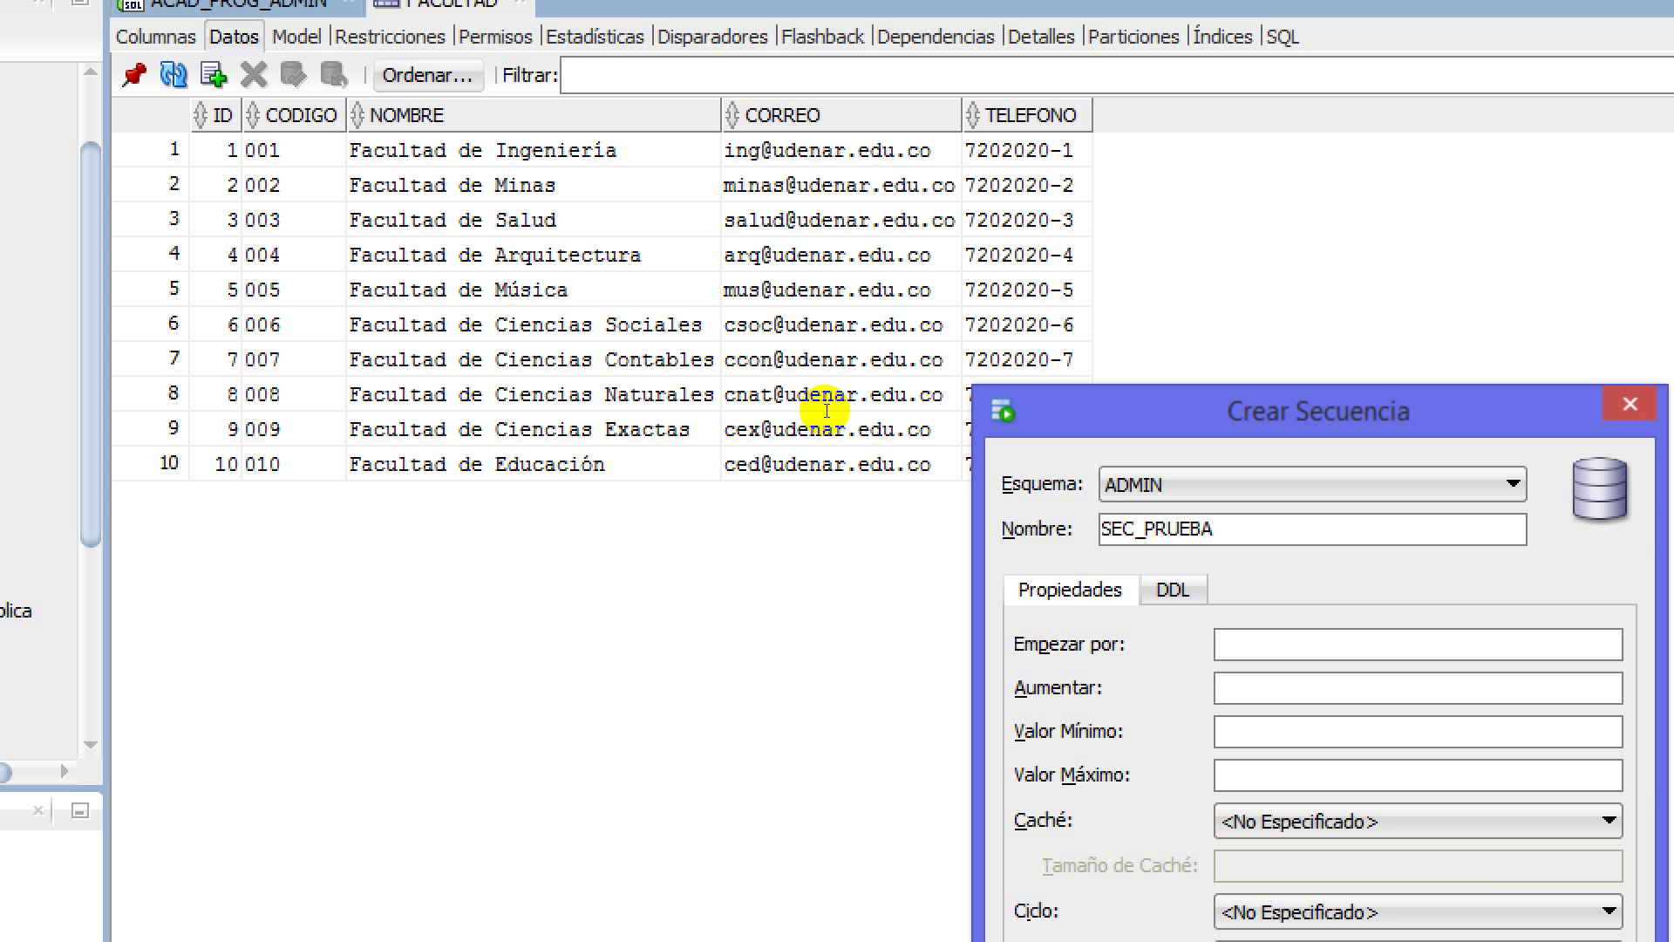
Set Empezar por to 1 and Aumentar to 2
{"action": "type", "text": "1"}
{"action": "key", "text": "shift+Home"}
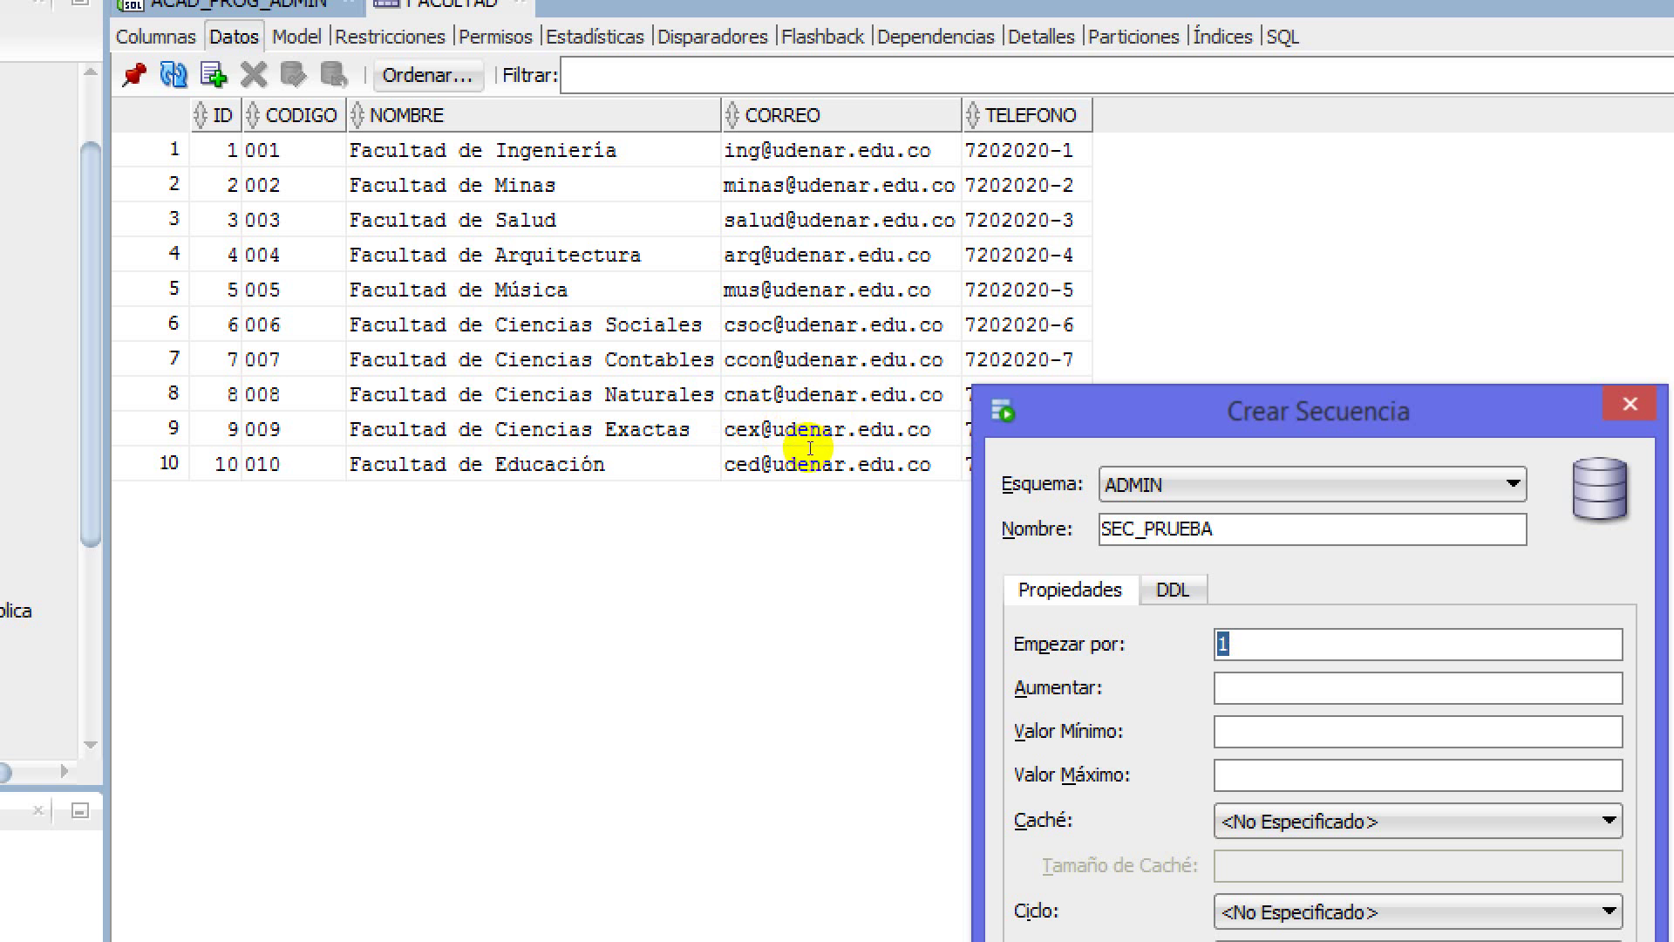
{"action": "key", "text": "End"}
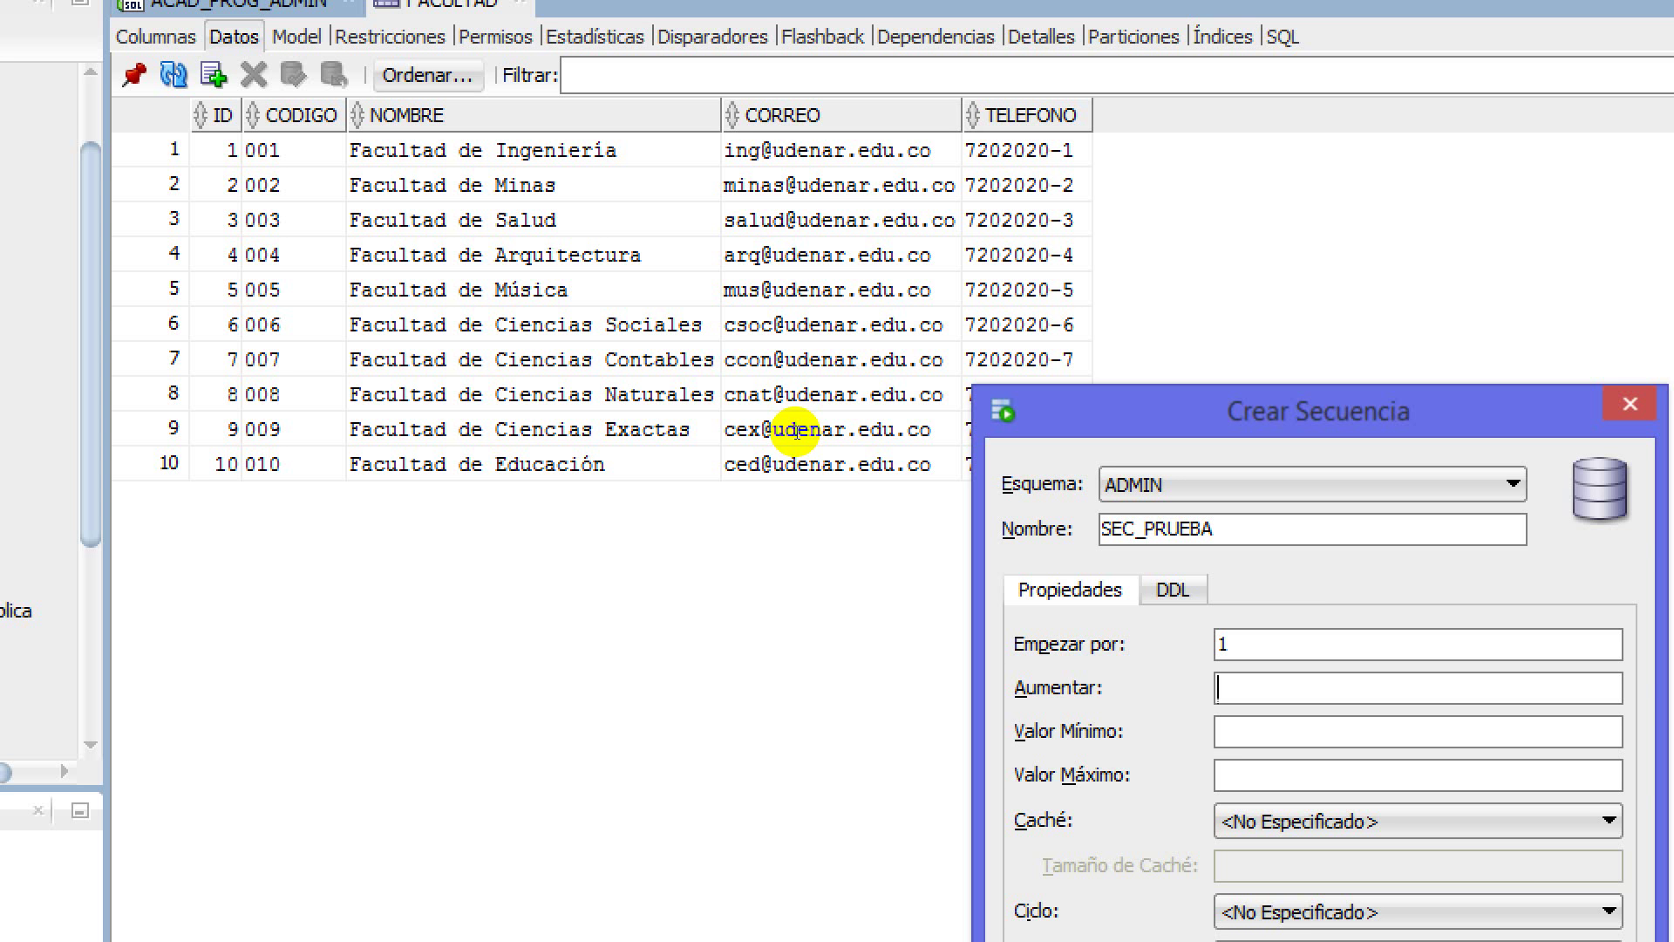
{"action": "type", "text": "2"}
{"action": "key", "text": "Tab"}
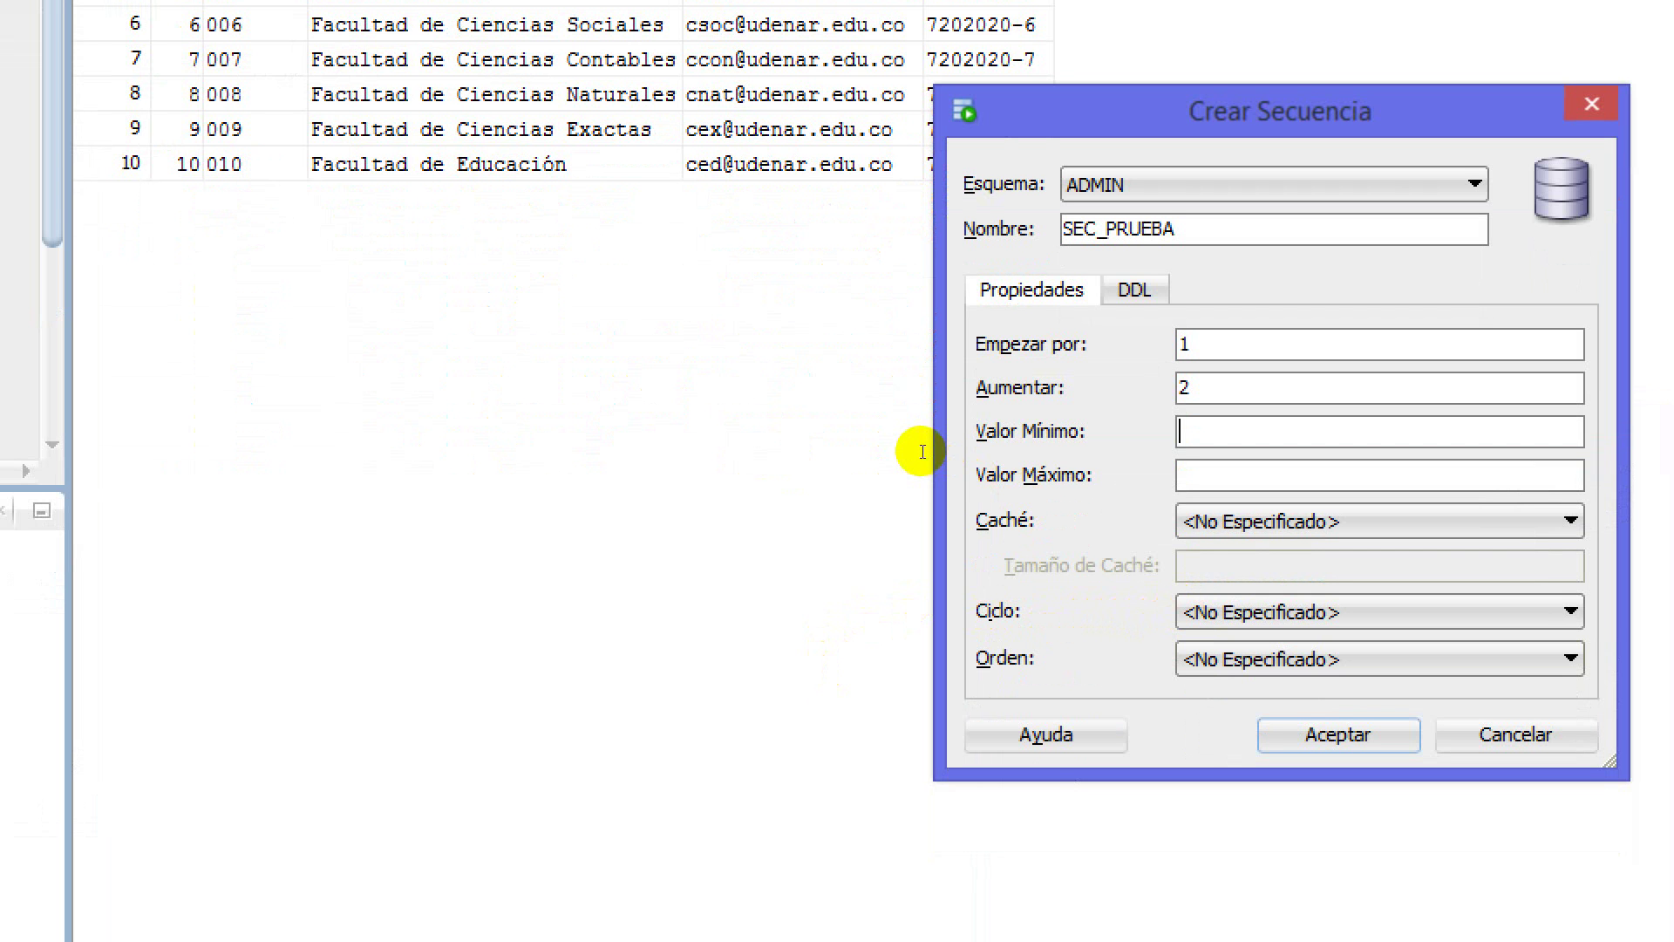
Step through Valor Mínimo and Valor Máximo, leaving both unspecified
{"action": "key", "text": "Tab"}
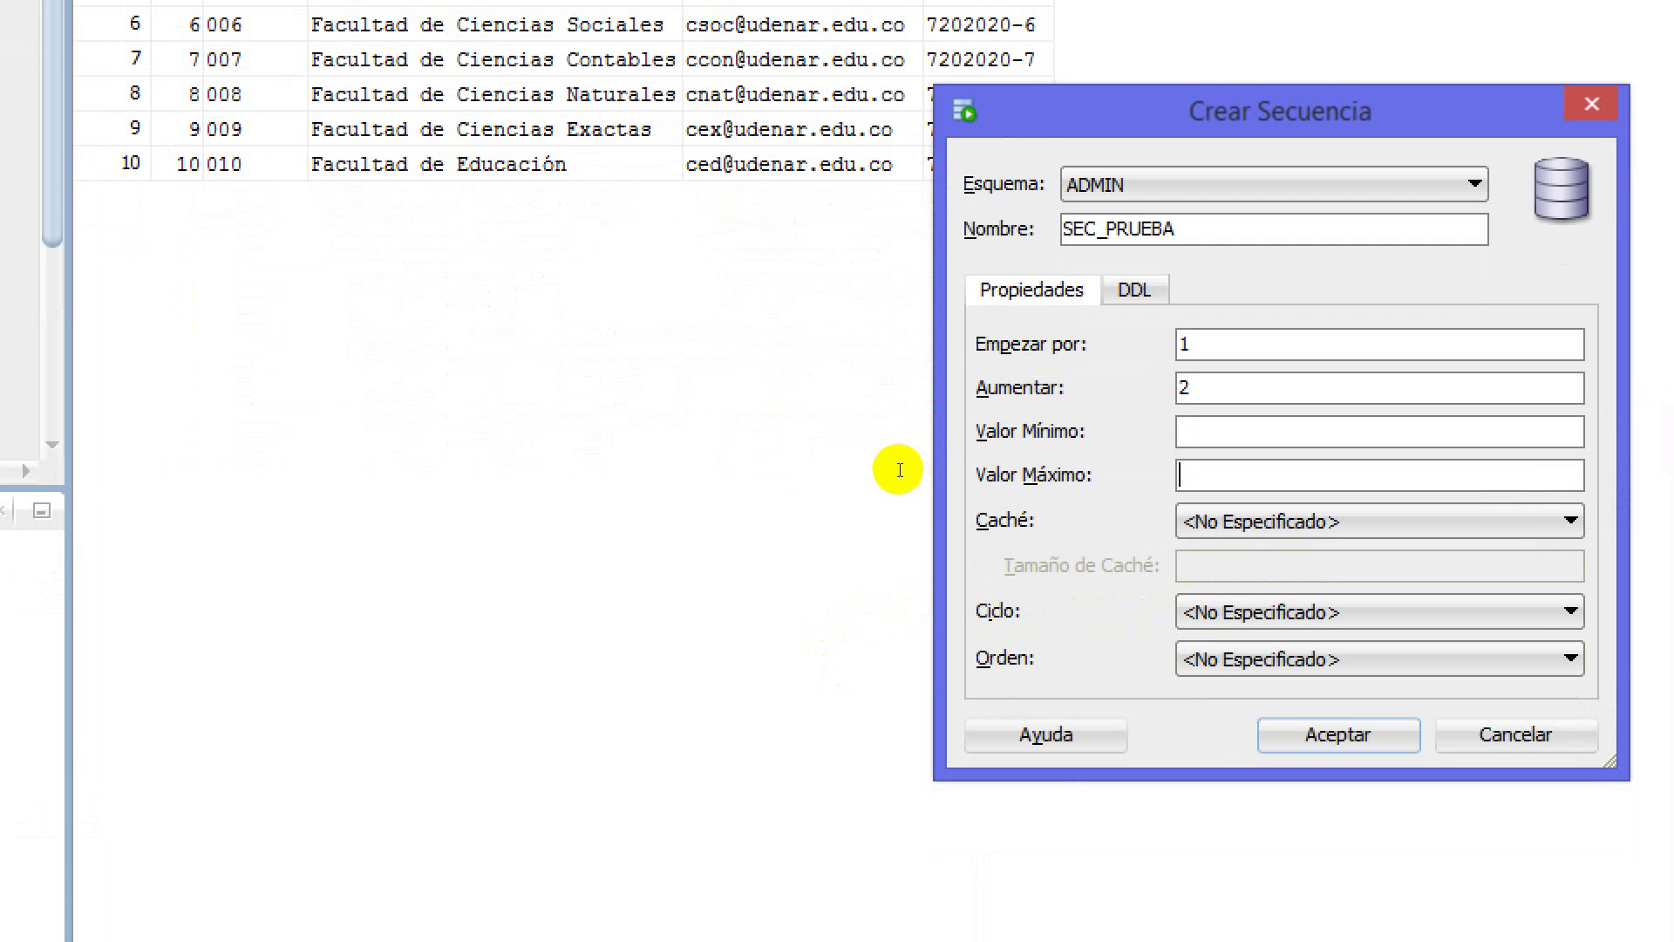
{"action": "key", "text": "shift+Tab"}
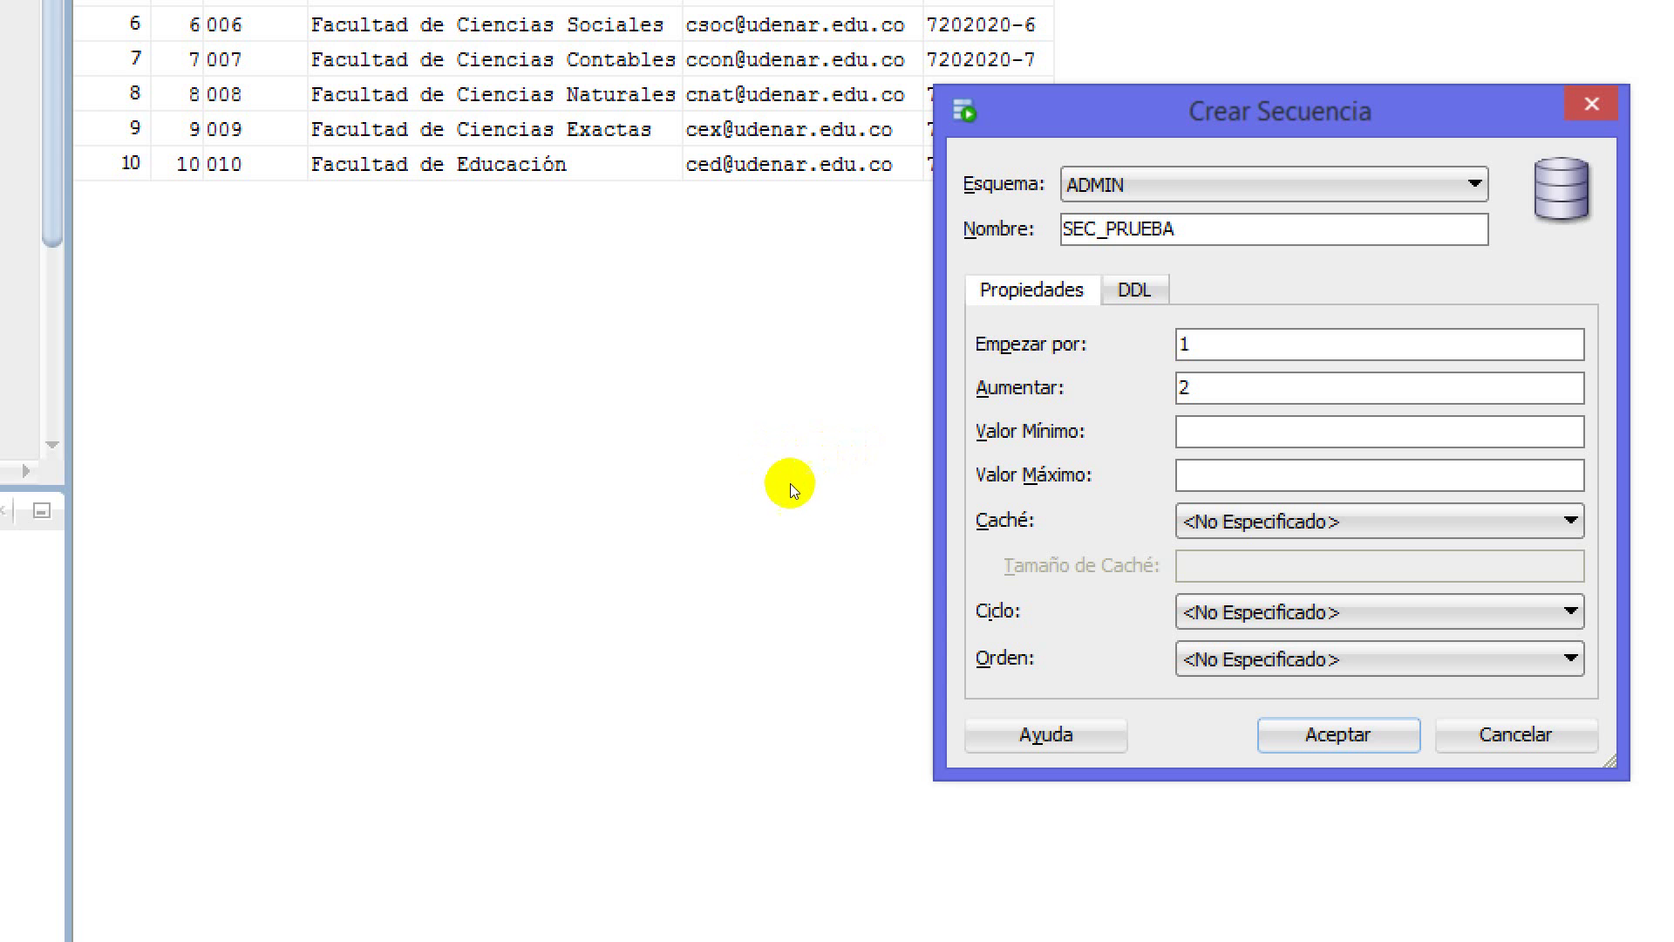
{"action": "key", "text": "Tab"}
{"action": "key", "text": "Tab"}
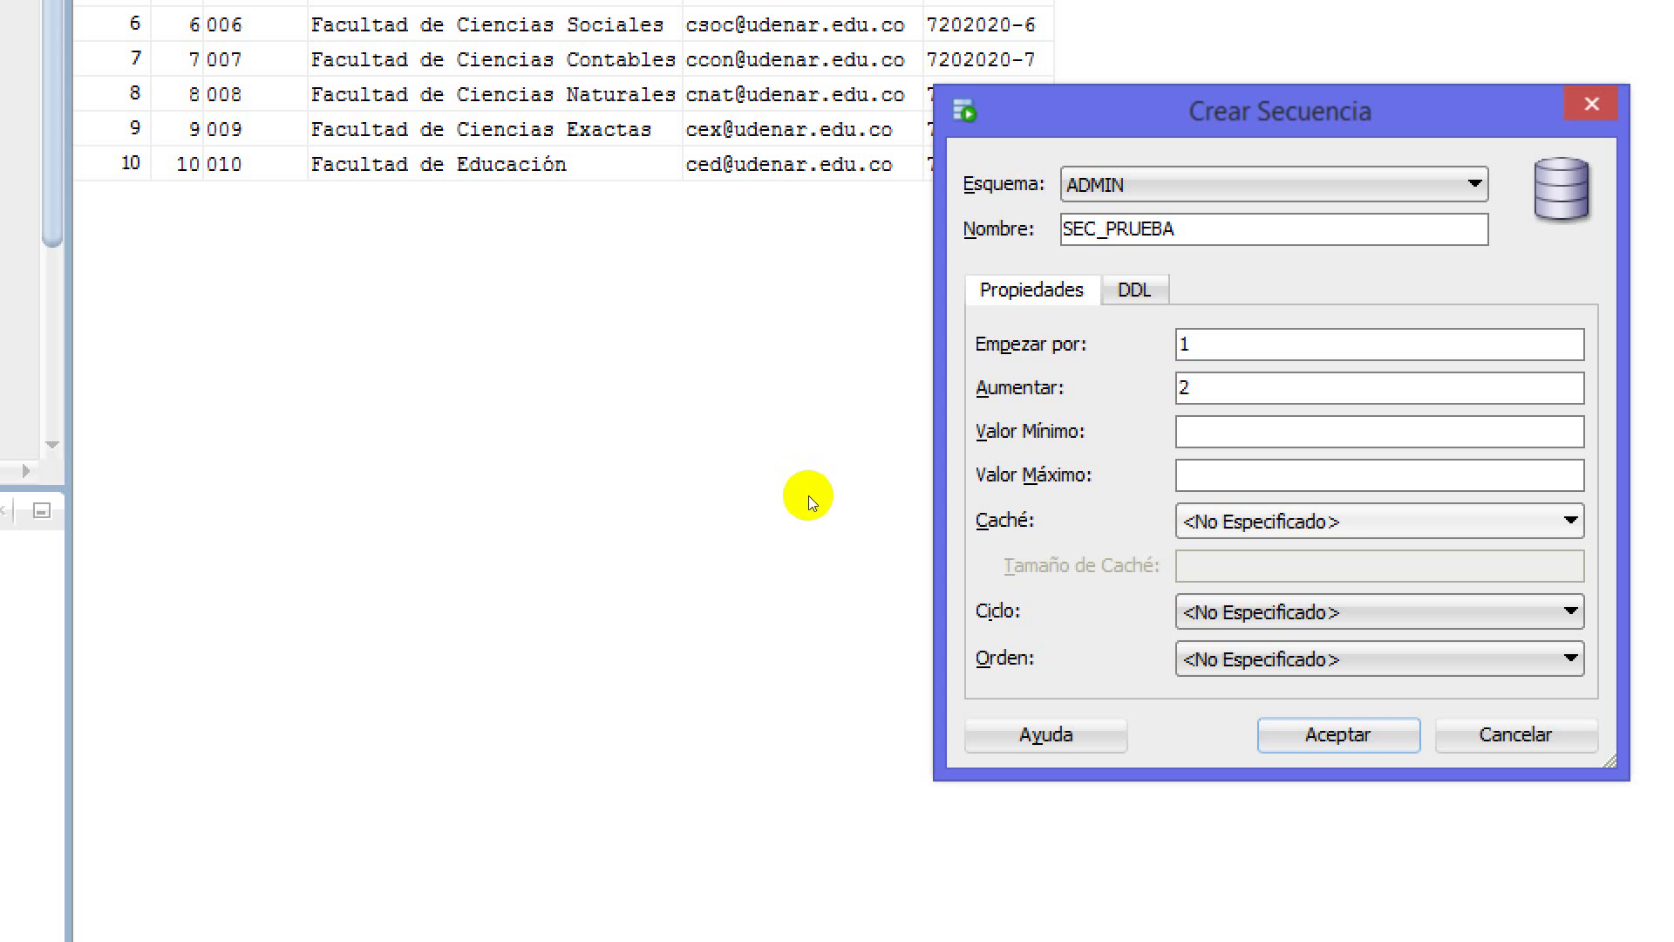
Leave the Caché setting unspecified and bring up the Ciclo choices
{"action": "key", "text": "alt+Down"}
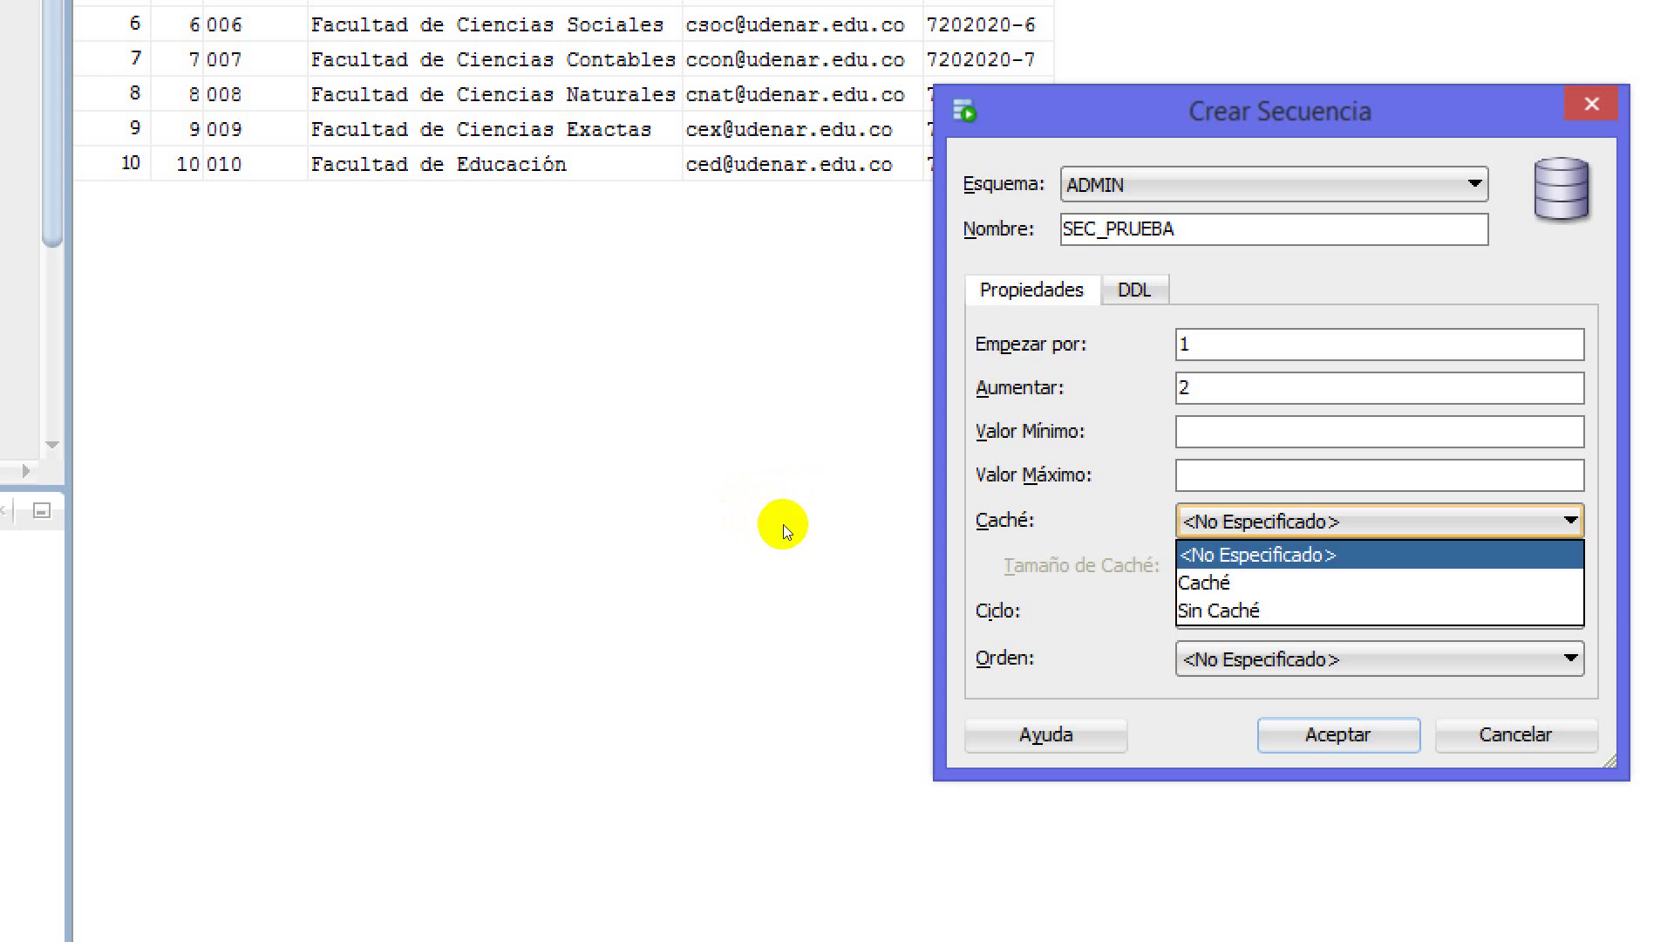
{"action": "key", "text": "Down"}
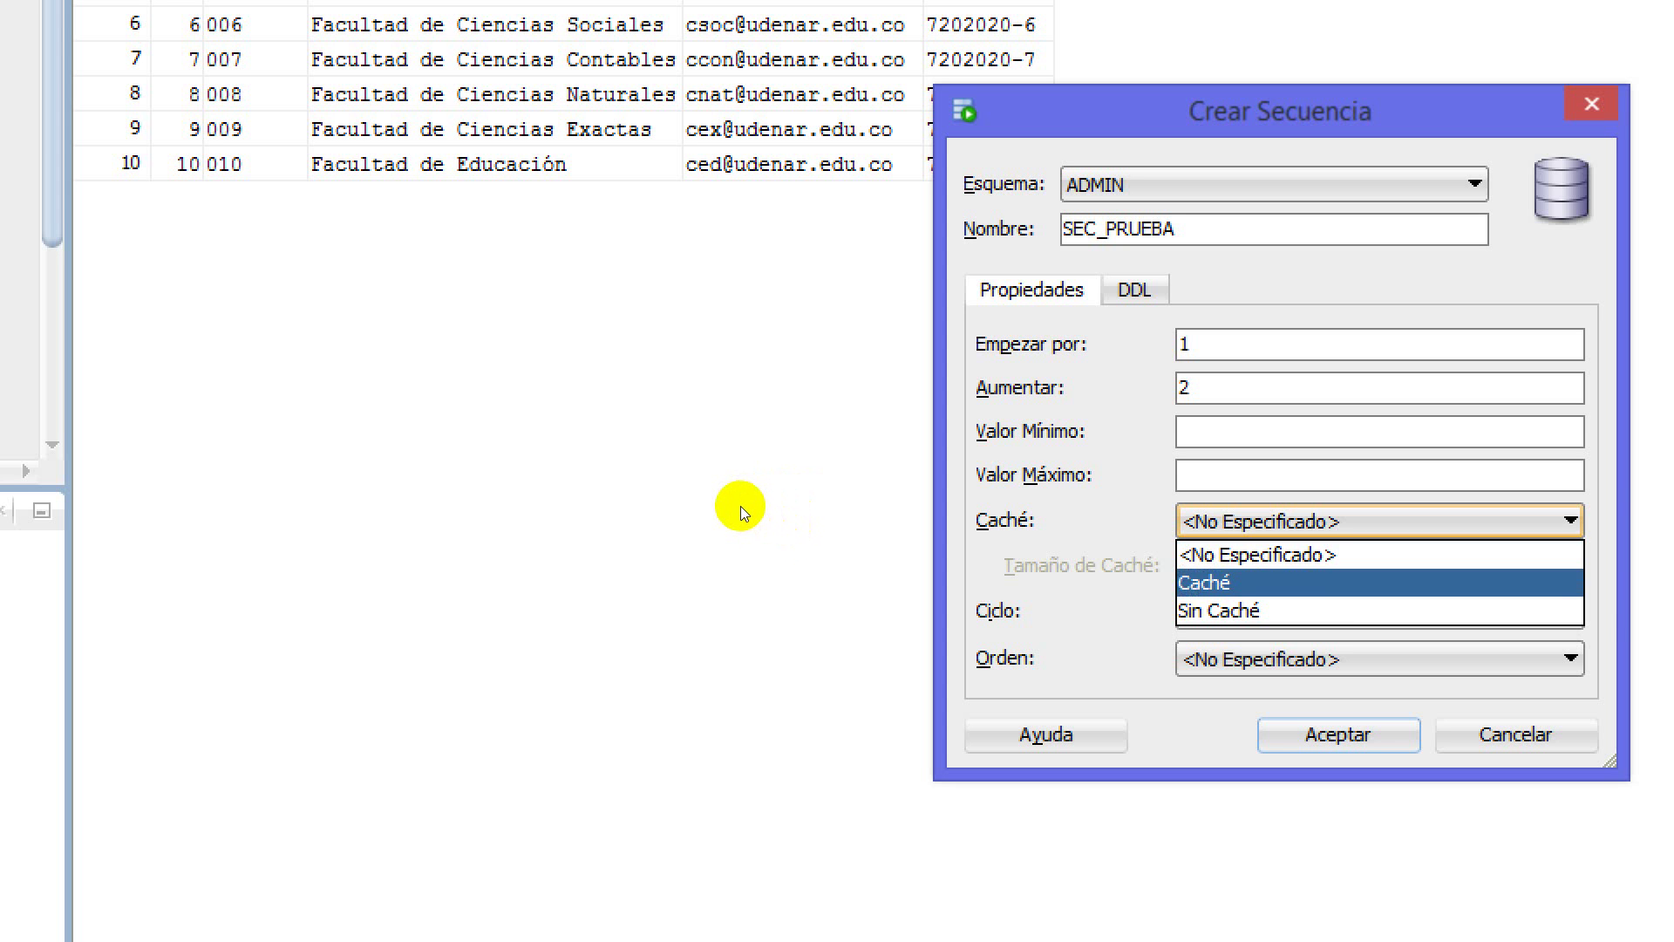
{"action": "key", "text": "Escape"}
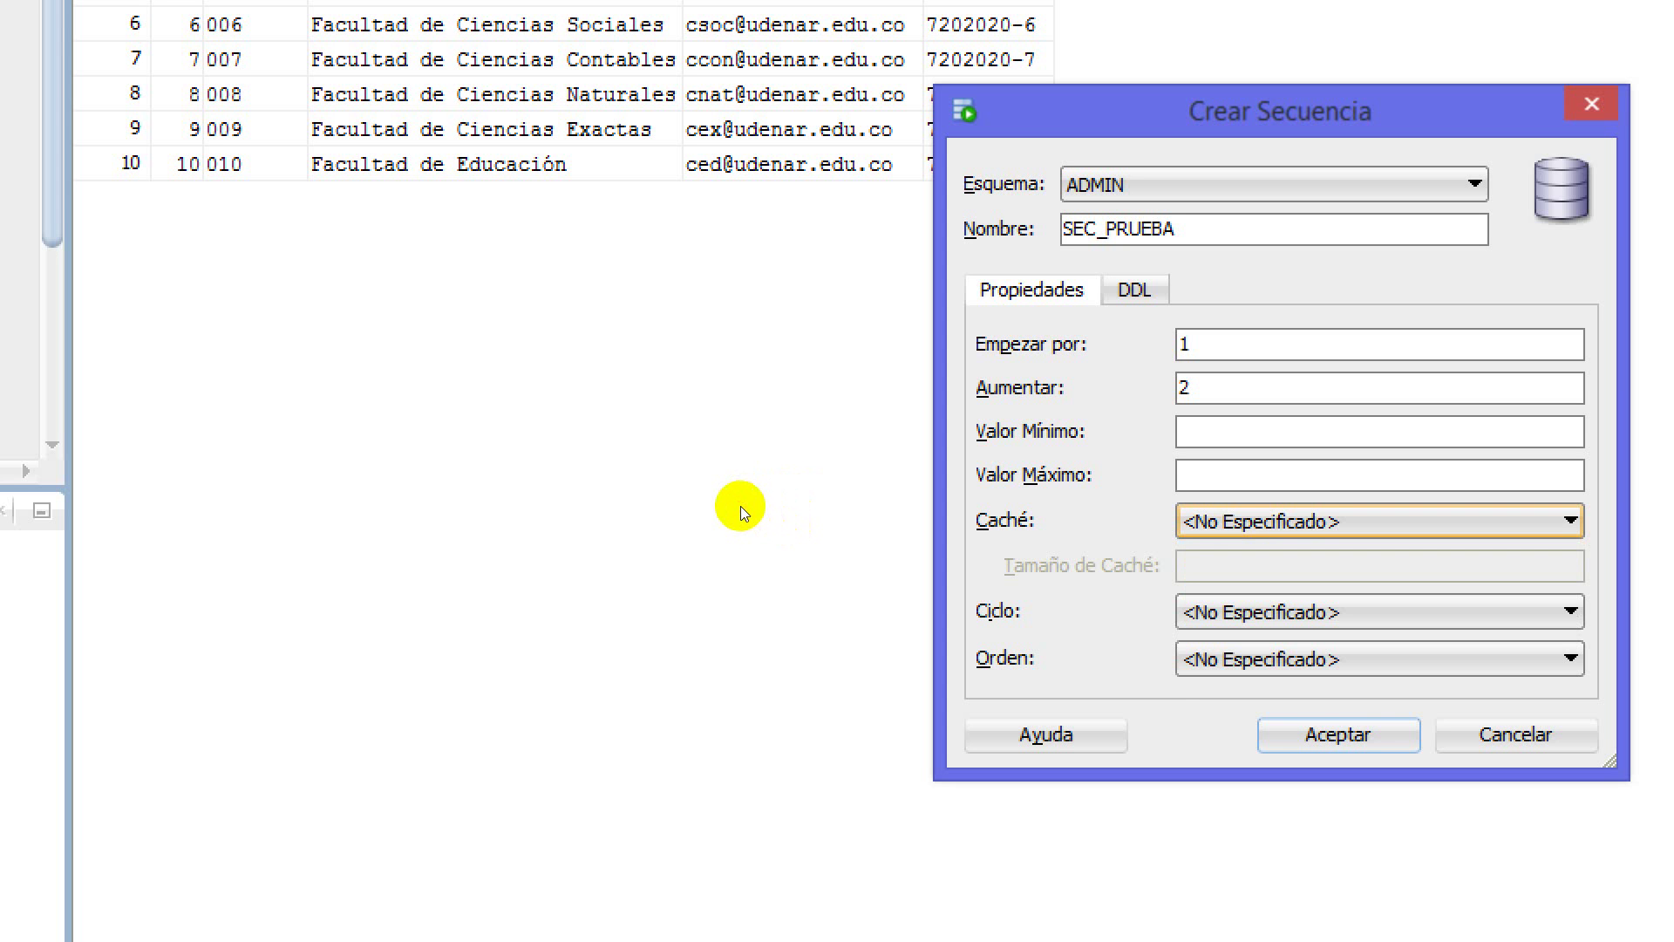
{"action": "key", "text": "Tab"}
{"action": "key", "text": "alt+Down"}
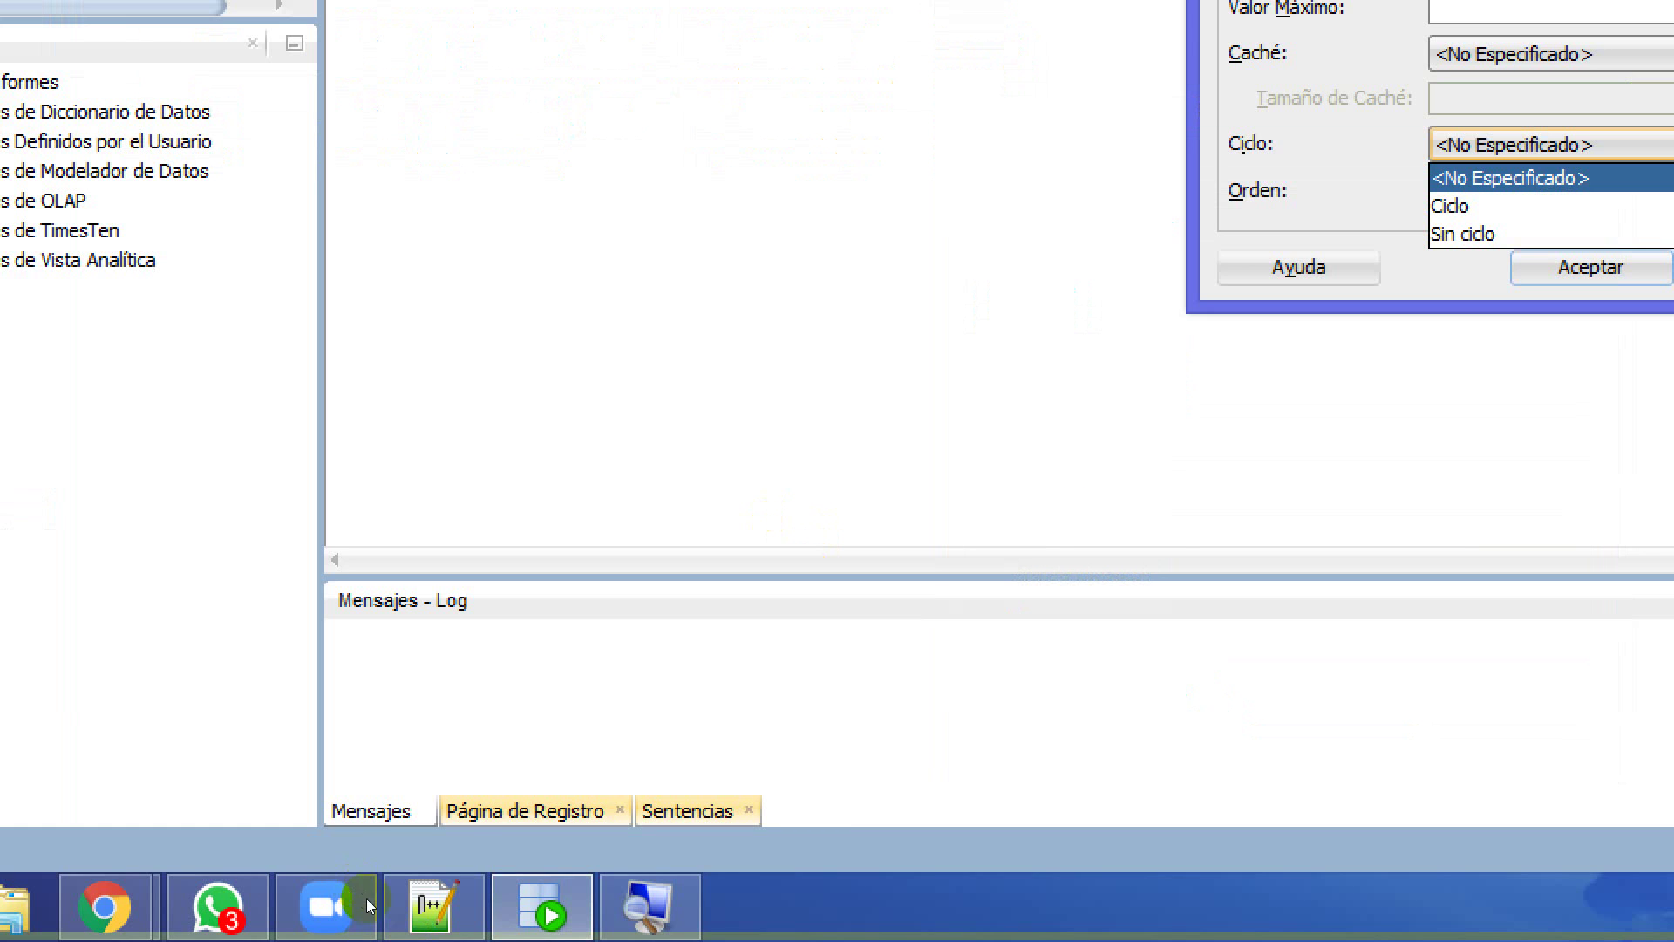
{"action": "left_click", "coordinate": [650, 907]}
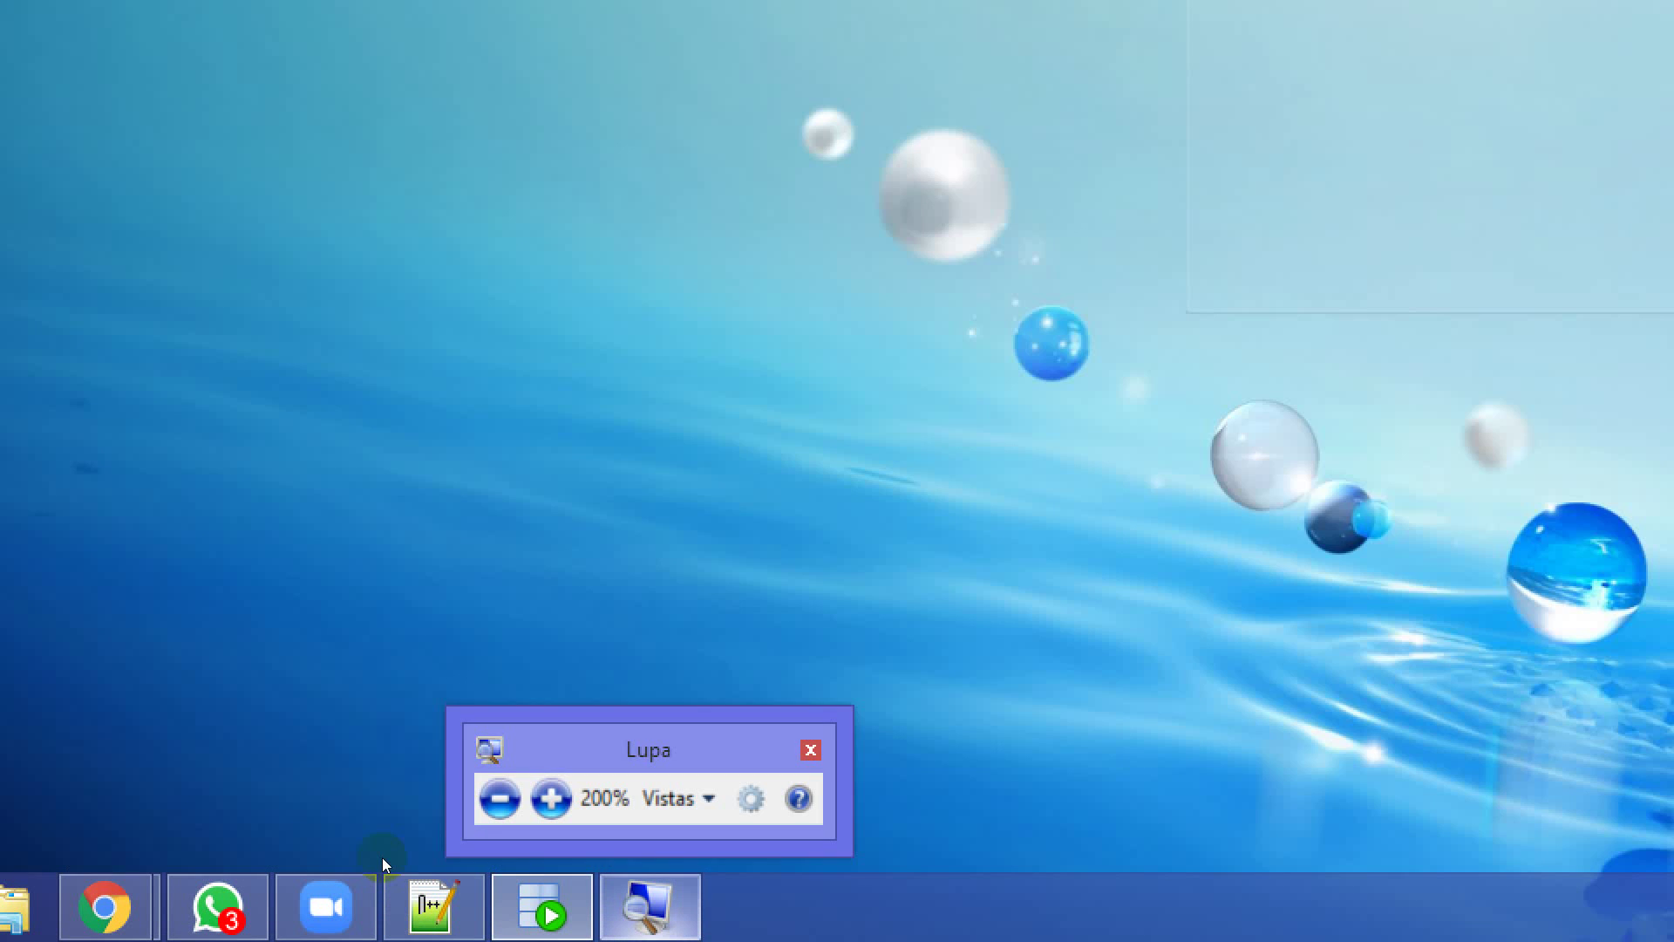
{"action": "left_click", "coordinate": [382, 856]}
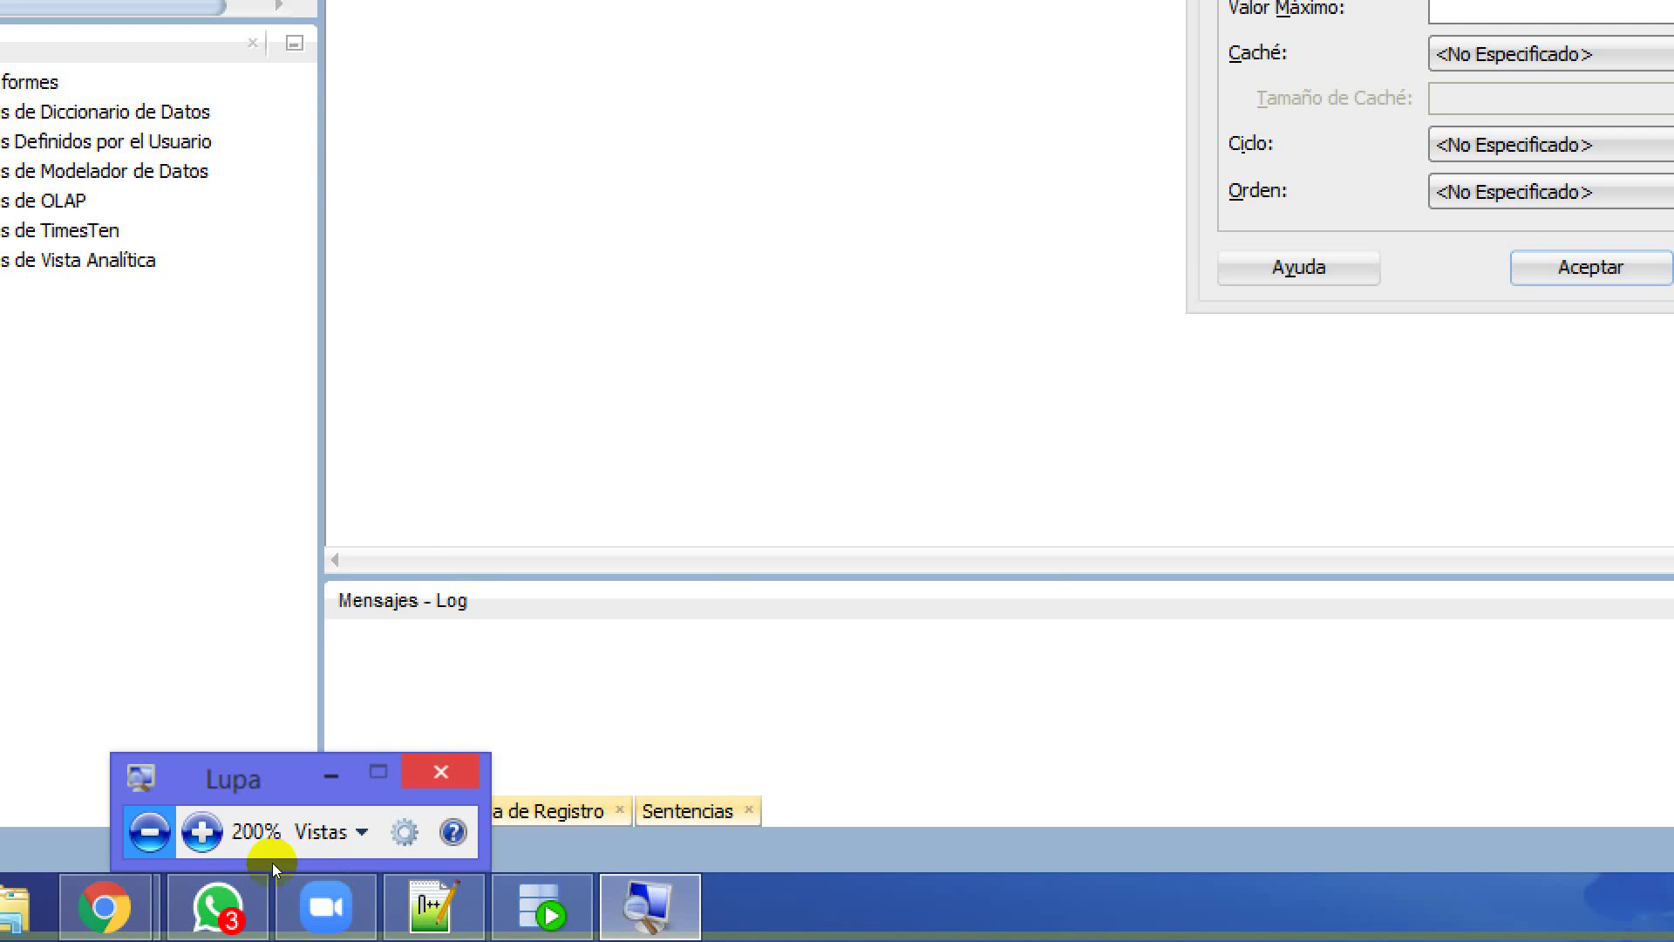
{"action": "key", "text": "super+Escape"}
{"action": "mouse_move", "coordinate": [123, 922]}
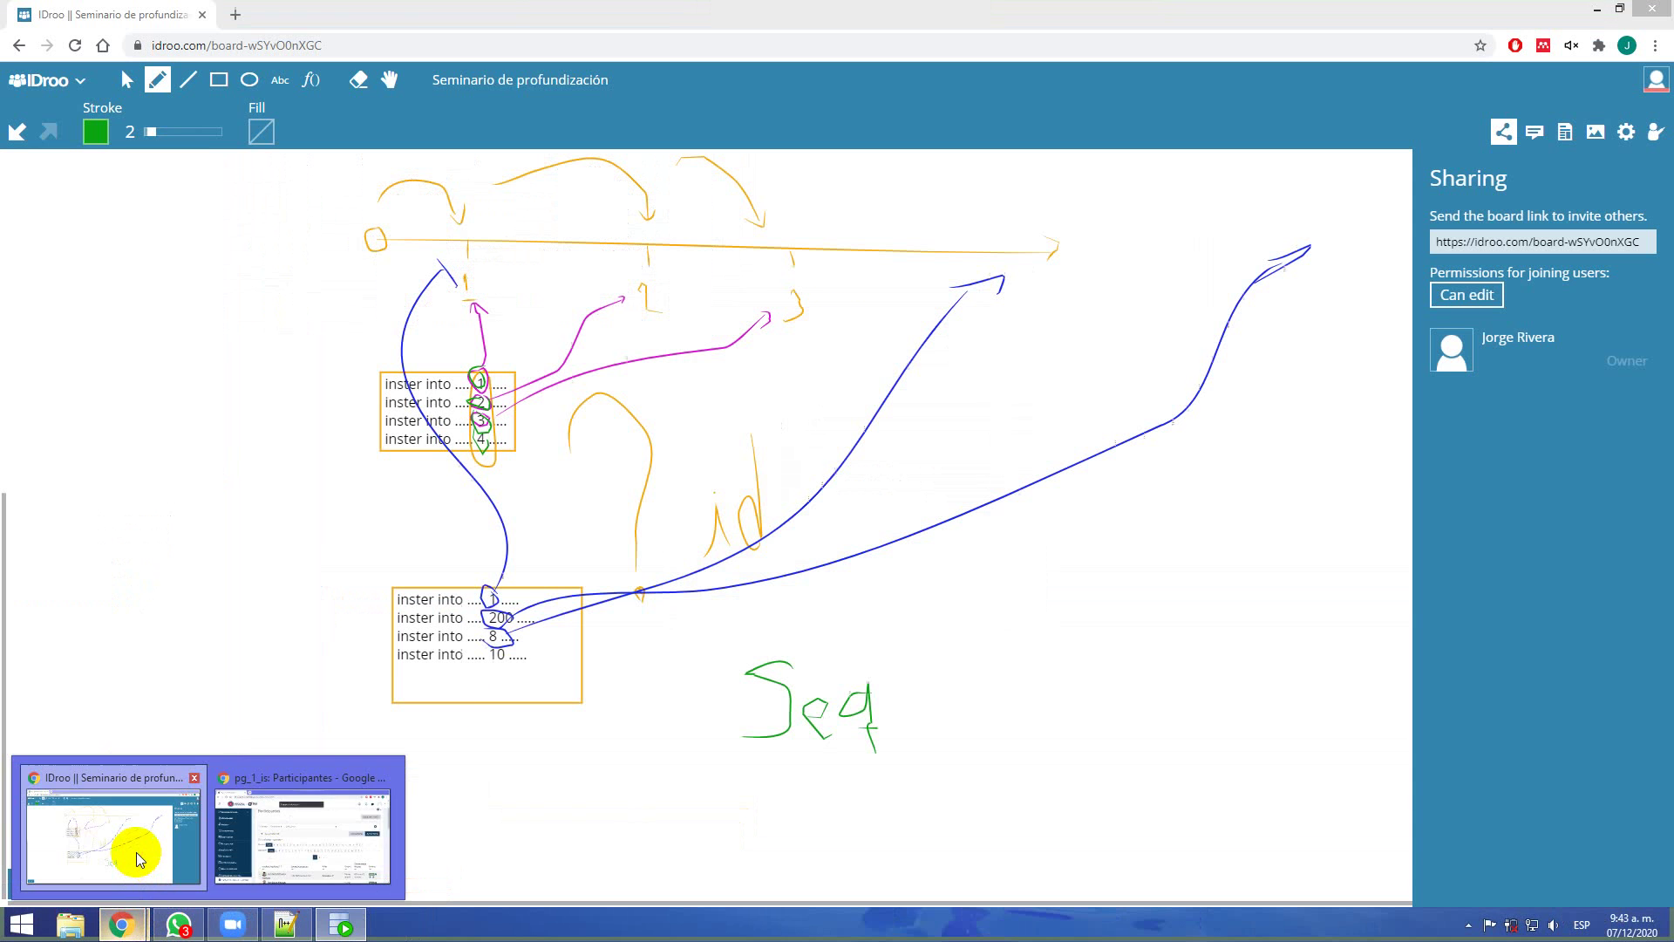
Back on the IDroo board, place a new text box in the empty area below the Seq sketch
{"action": "left_click", "coordinate": [136, 851]}
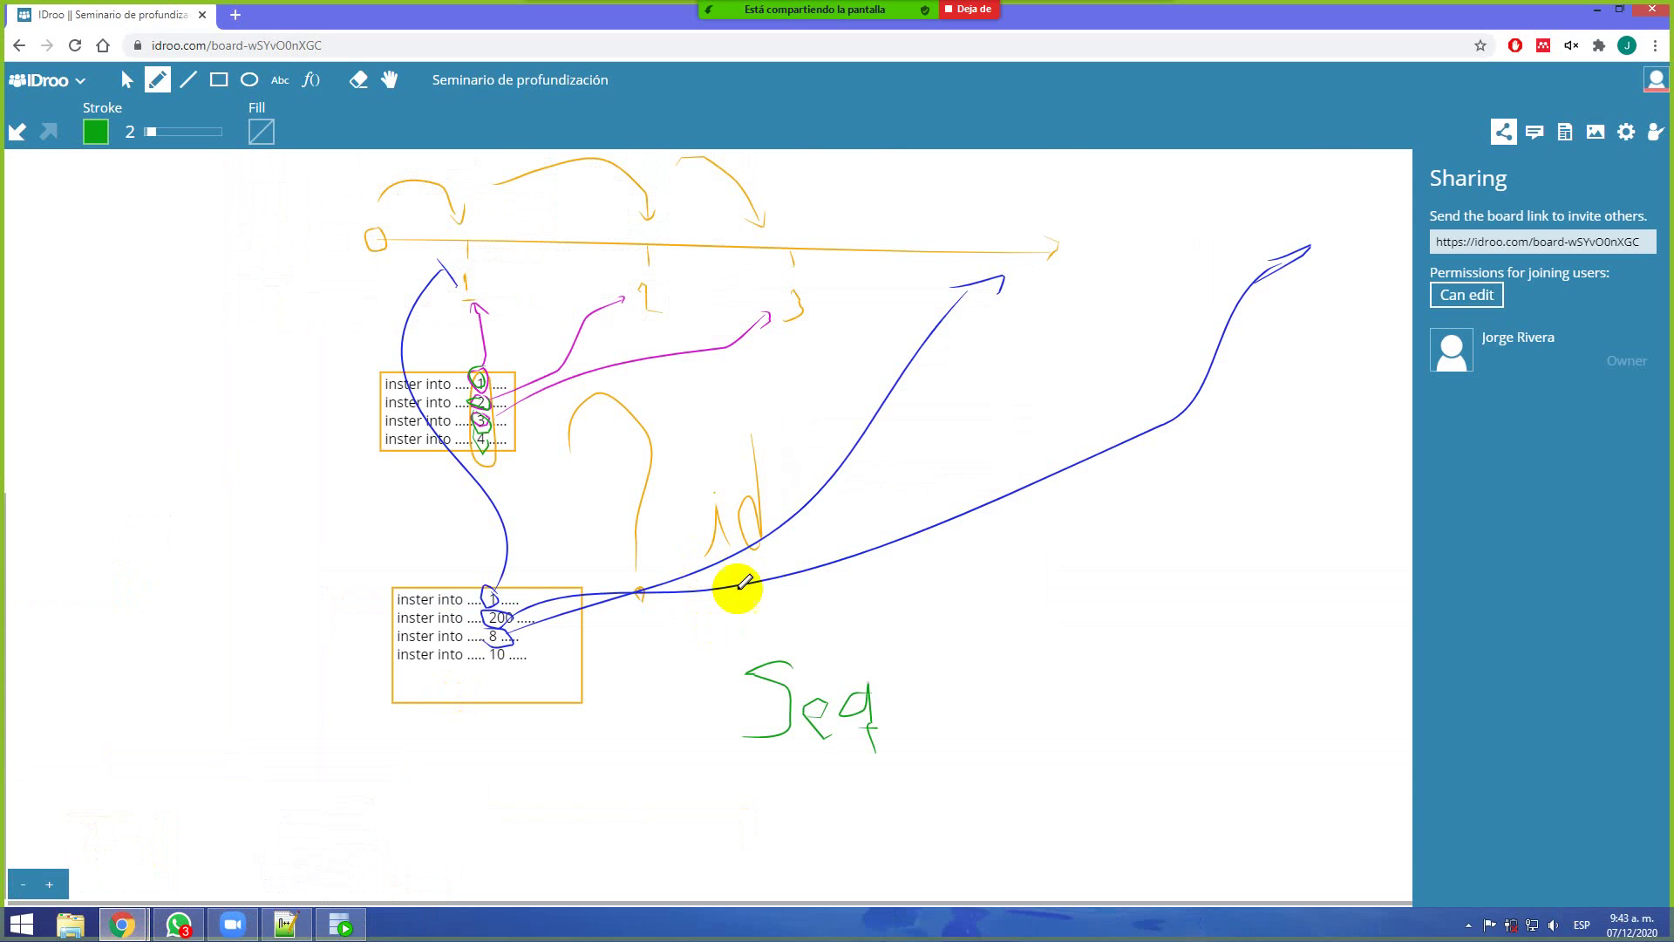
{"action": "left_click_drag", "start_coordinate": [723, 619], "coordinate": [866, 261]}
{"action": "left_click", "coordinate": [280, 79]}
{"action": "left_click", "coordinate": [584, 471]}
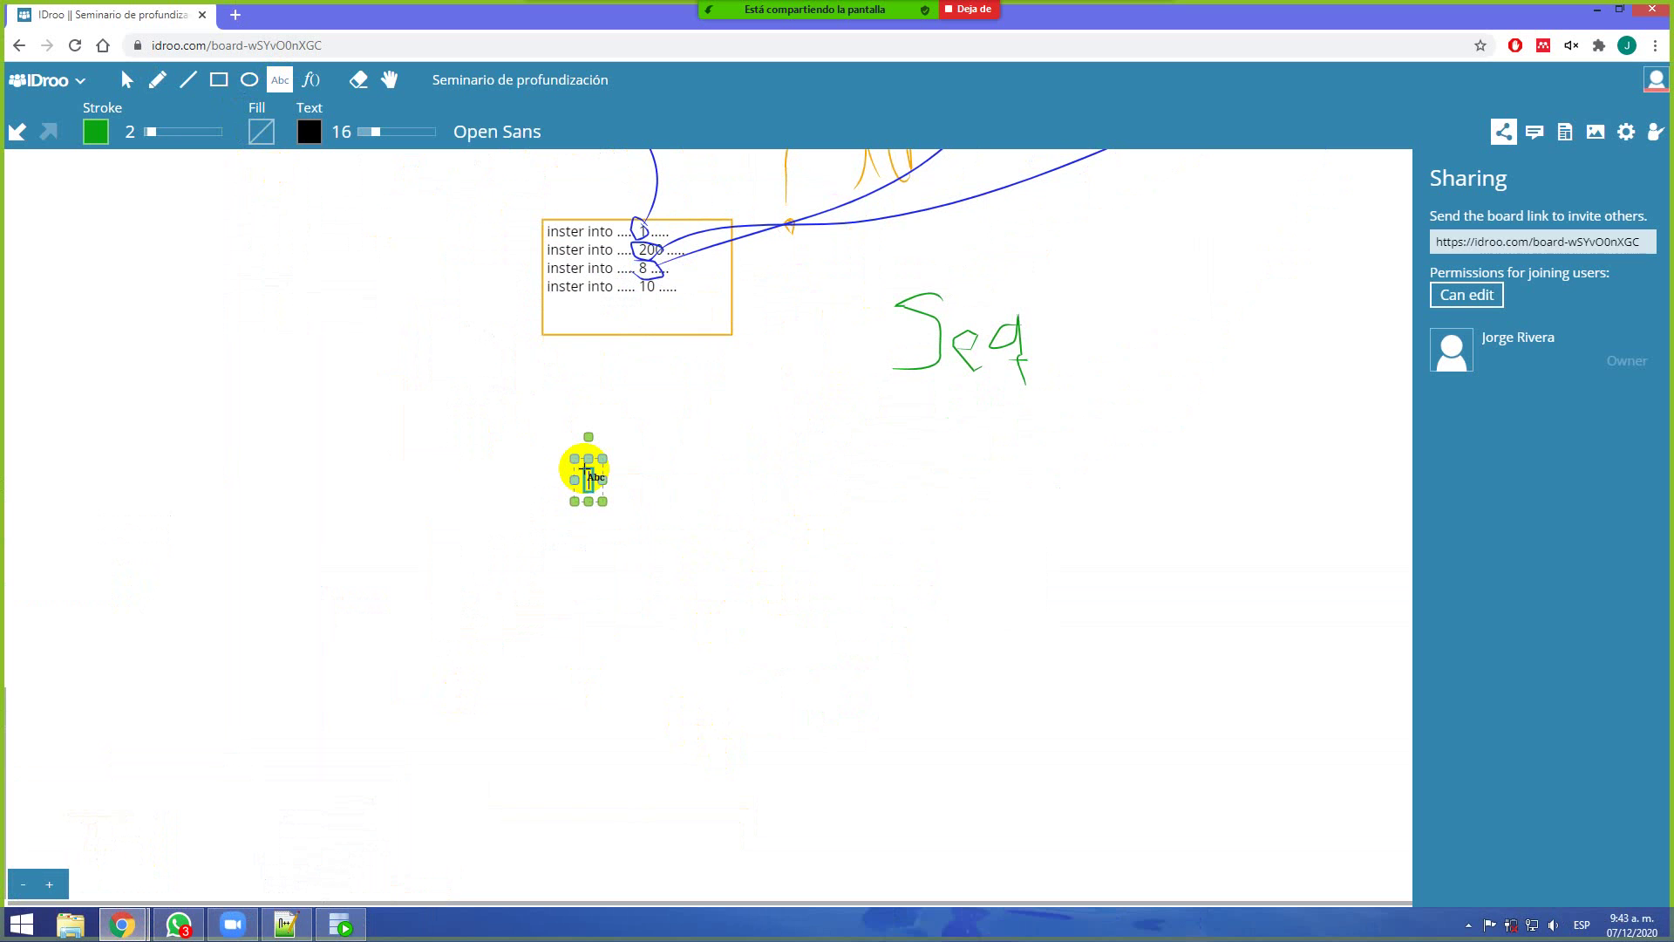
Type the entries 1-1, 1-2, 1-3, 1-4 and 1-5, one per line
{"action": "type", "text": "1-1"}
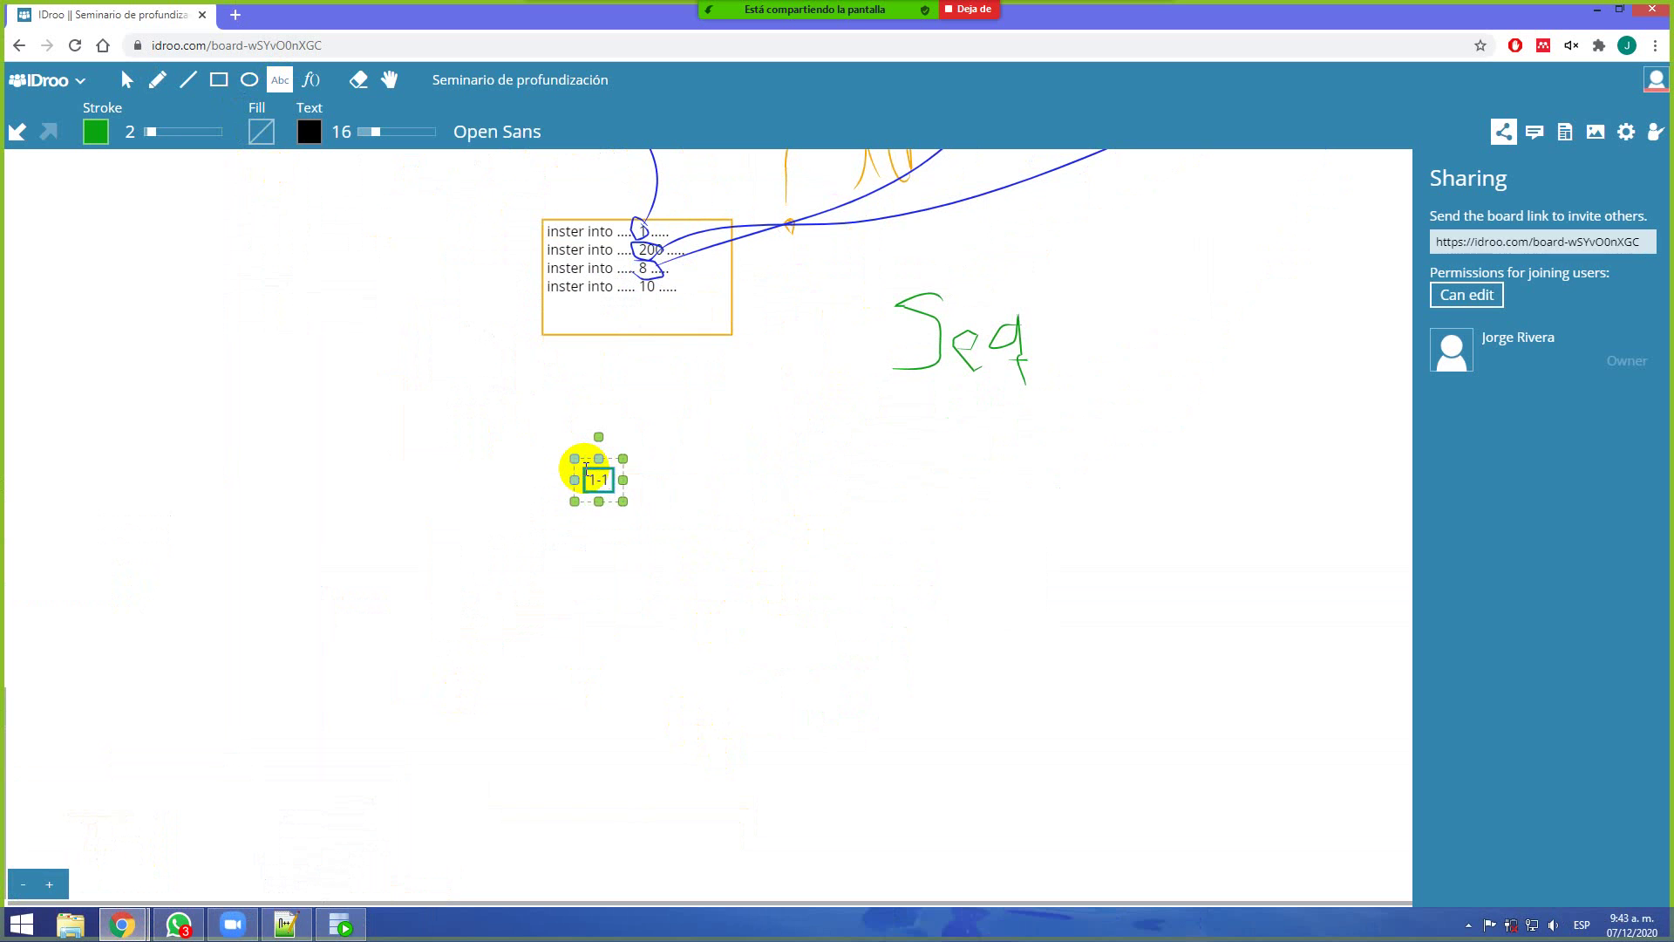
{"action": "key", "text": "Return"}
{"action": "key", "text": "Return"}
{"action": "type", "text": "1-2"}
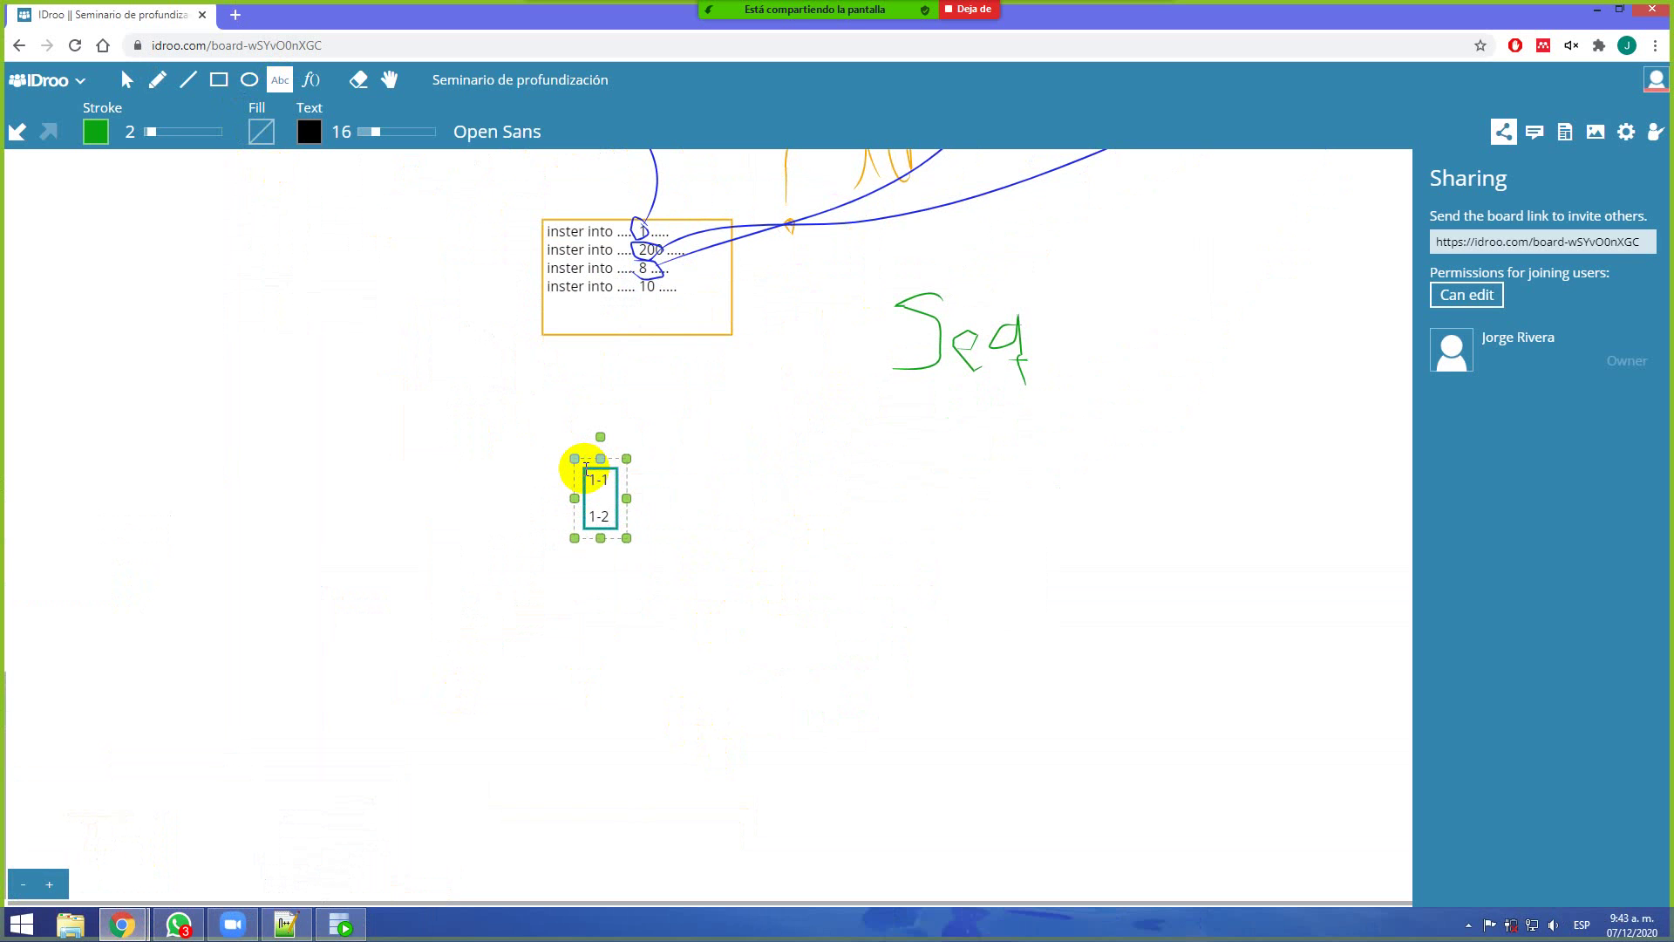
{"action": "key", "text": "Return"}
{"action": "type", "text": "1-3"}
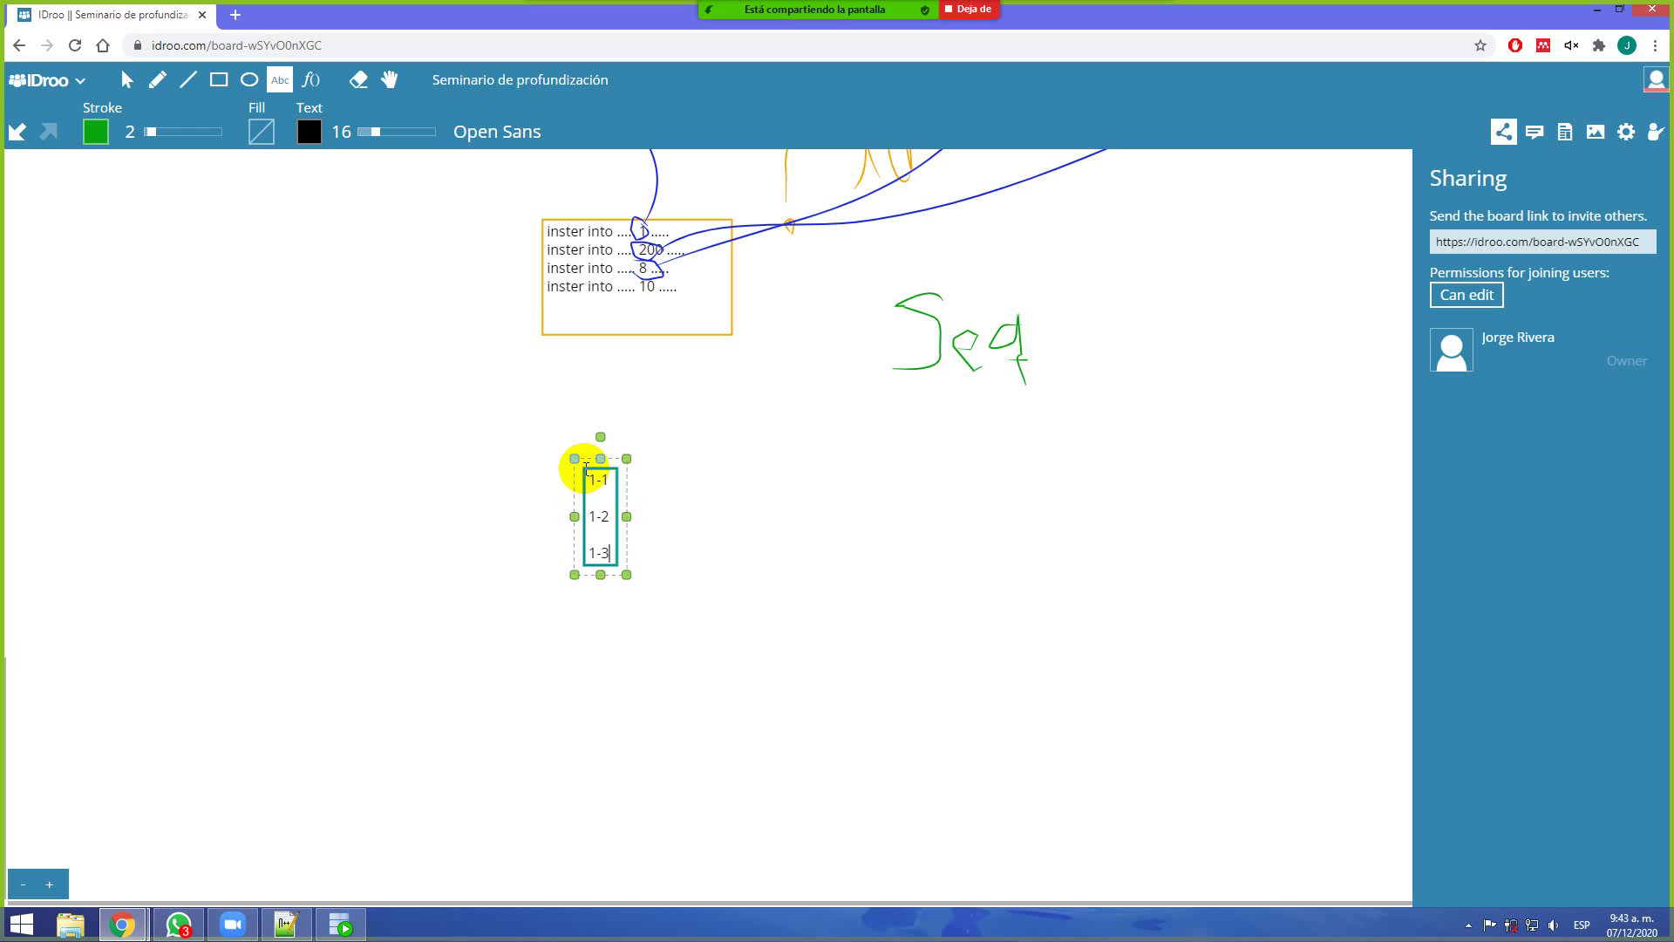
{"action": "key", "text": "Return"}
{"action": "type", "text": "1-4"}
{"action": "key", "text": "Return"}
{"action": "type", "text": "1-5"}
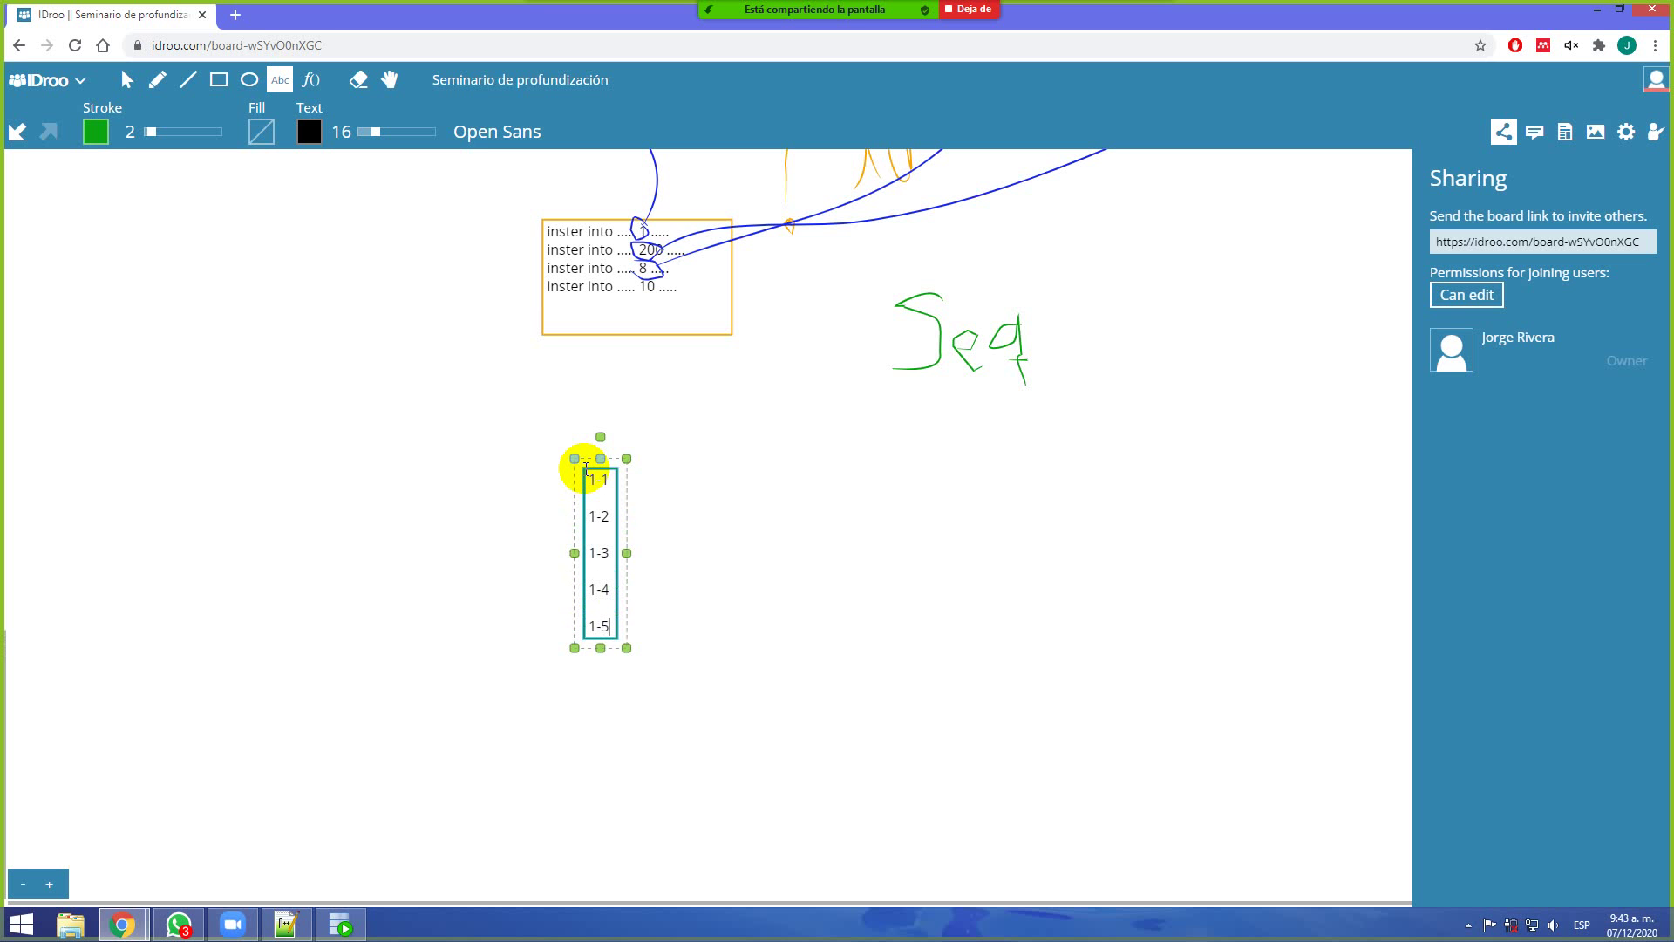
{"action": "key", "text": "Return"}
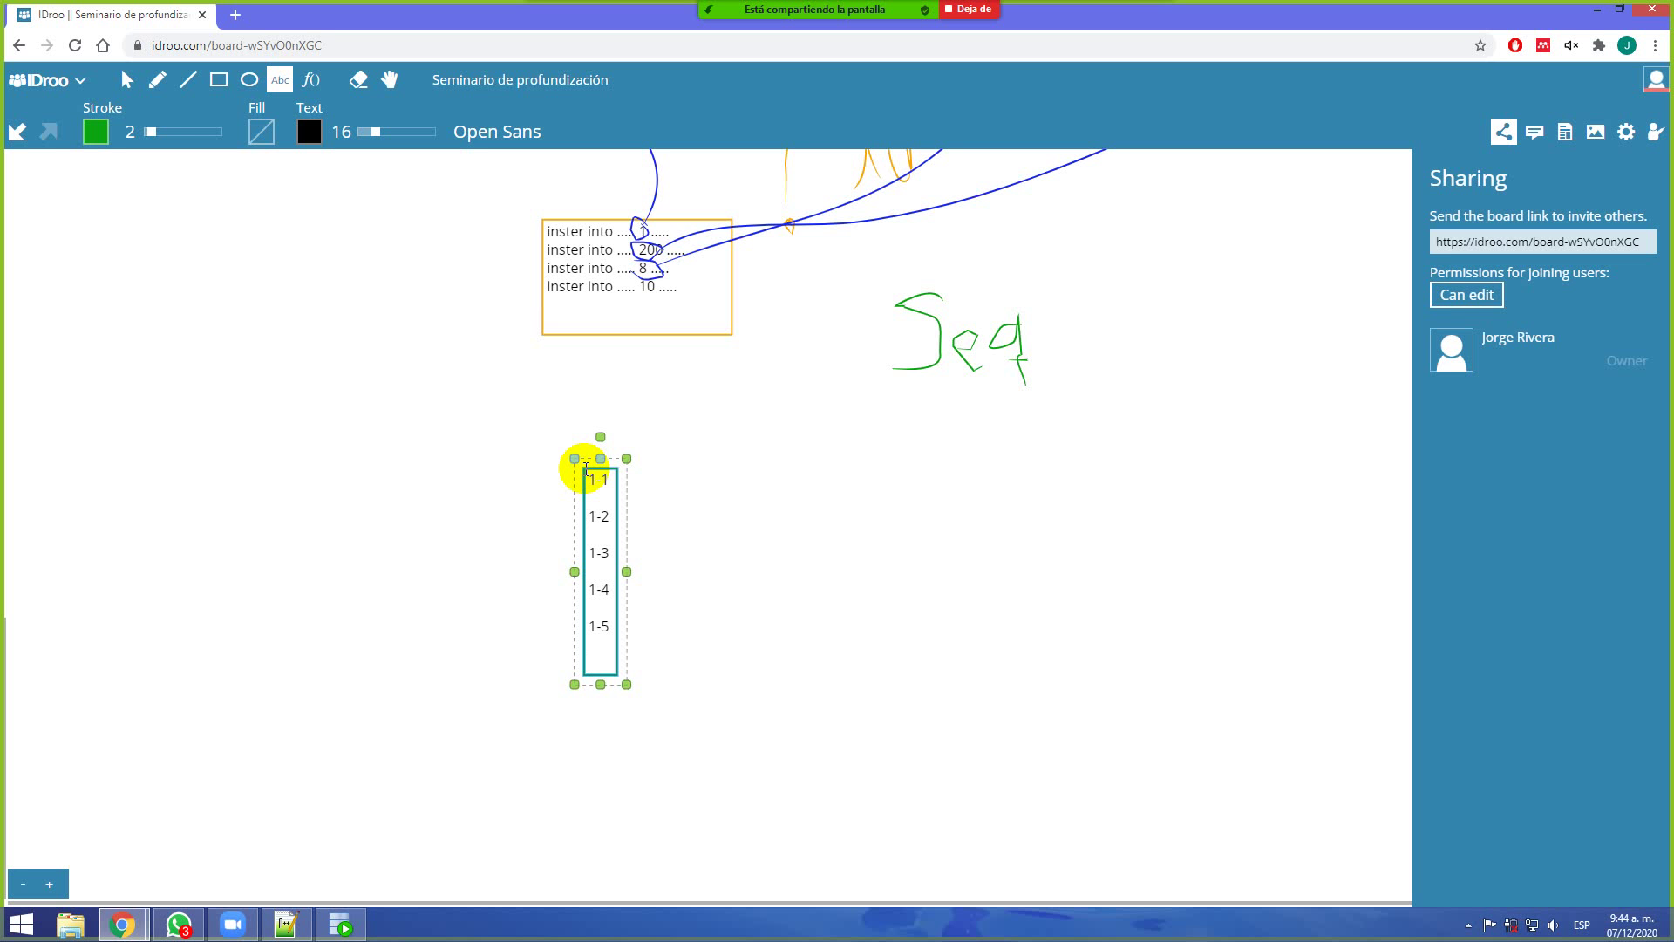
Add entries 2-1 through 2-5 to the list, one per line
{"action": "type", "text": "2-1"}
{"action": "key", "text": "Return"}
{"action": "type", "text": "2-2"}
{"action": "key", "text": "Return"}
{"action": "type", "text": "2-3"}
{"action": "key", "text": "Return"}
{"action": "type", "text": "2-4"}
{"action": "key", "text": "Return"}
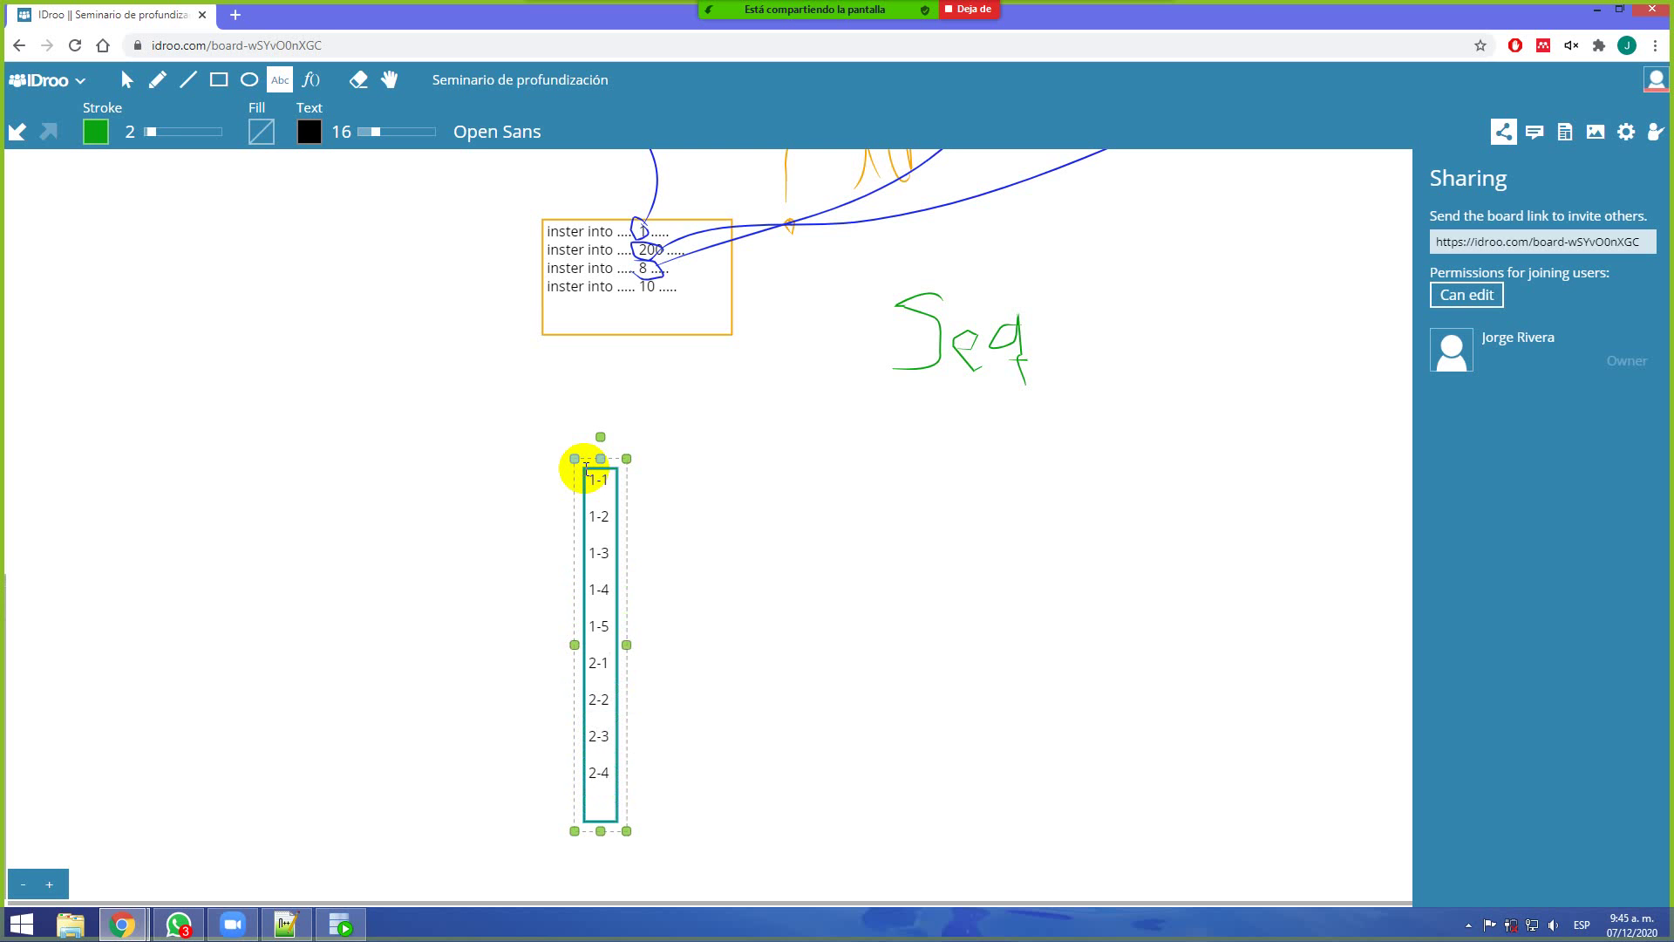
{"action": "type", "text": "2-5"}
{"action": "key", "text": "Return"}
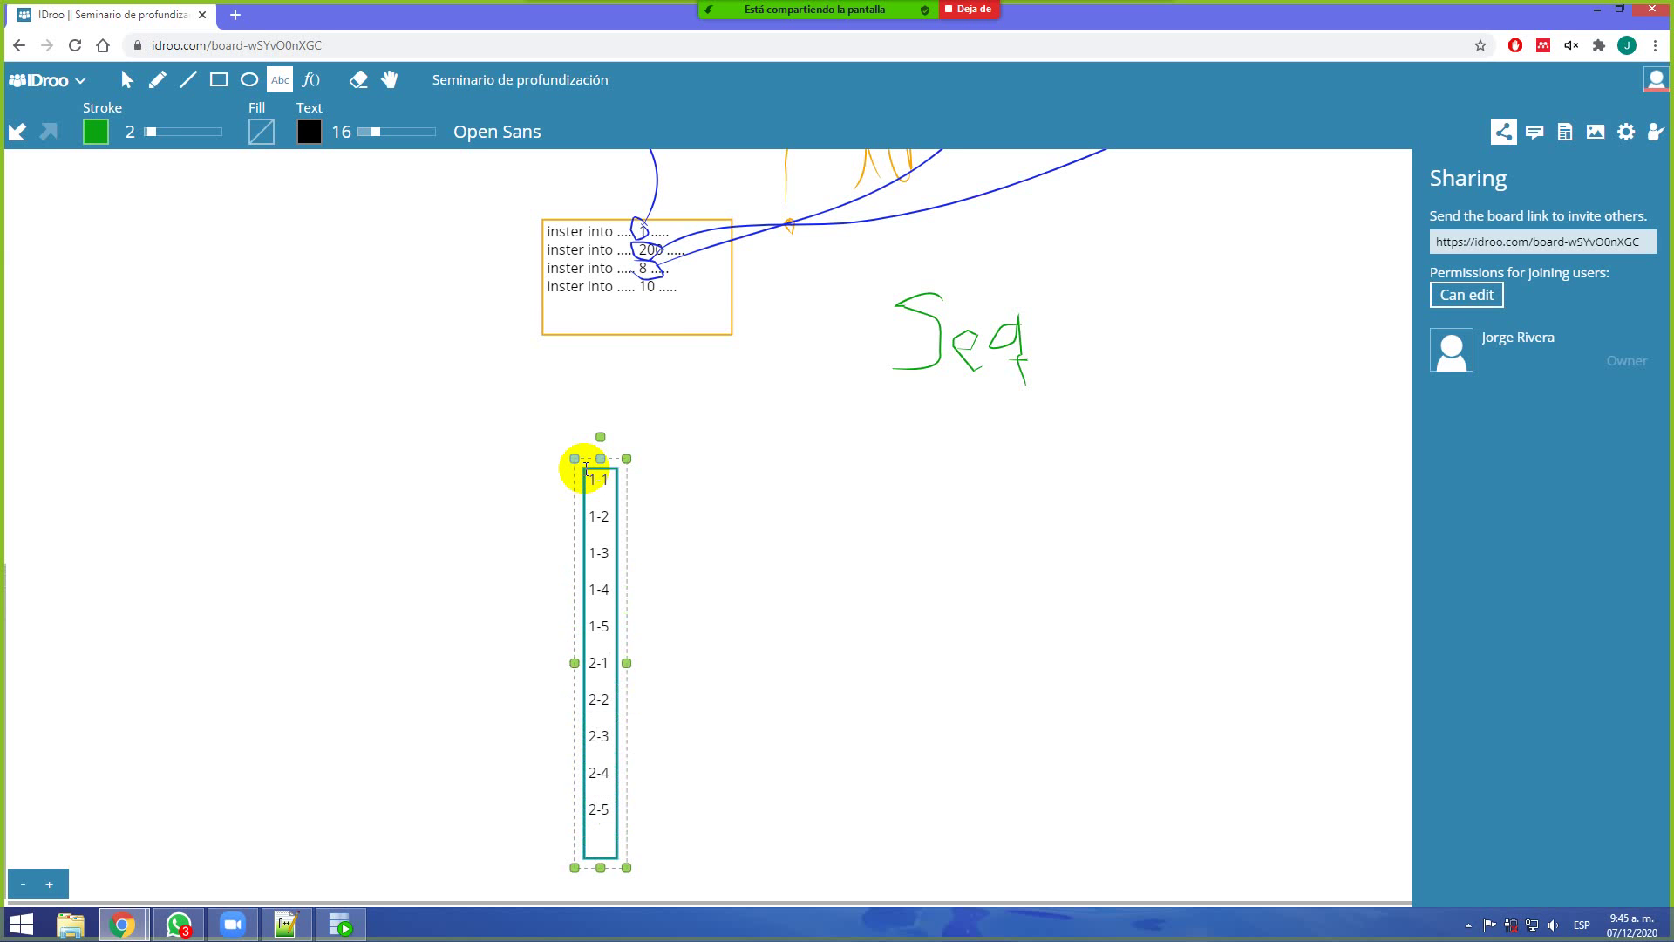
Continue the list with the 3-series entries up to 3-5, one per line
{"action": "scroll", "coordinate": [576, 456], "scroll_direction": "down", "scroll_amount": 5}
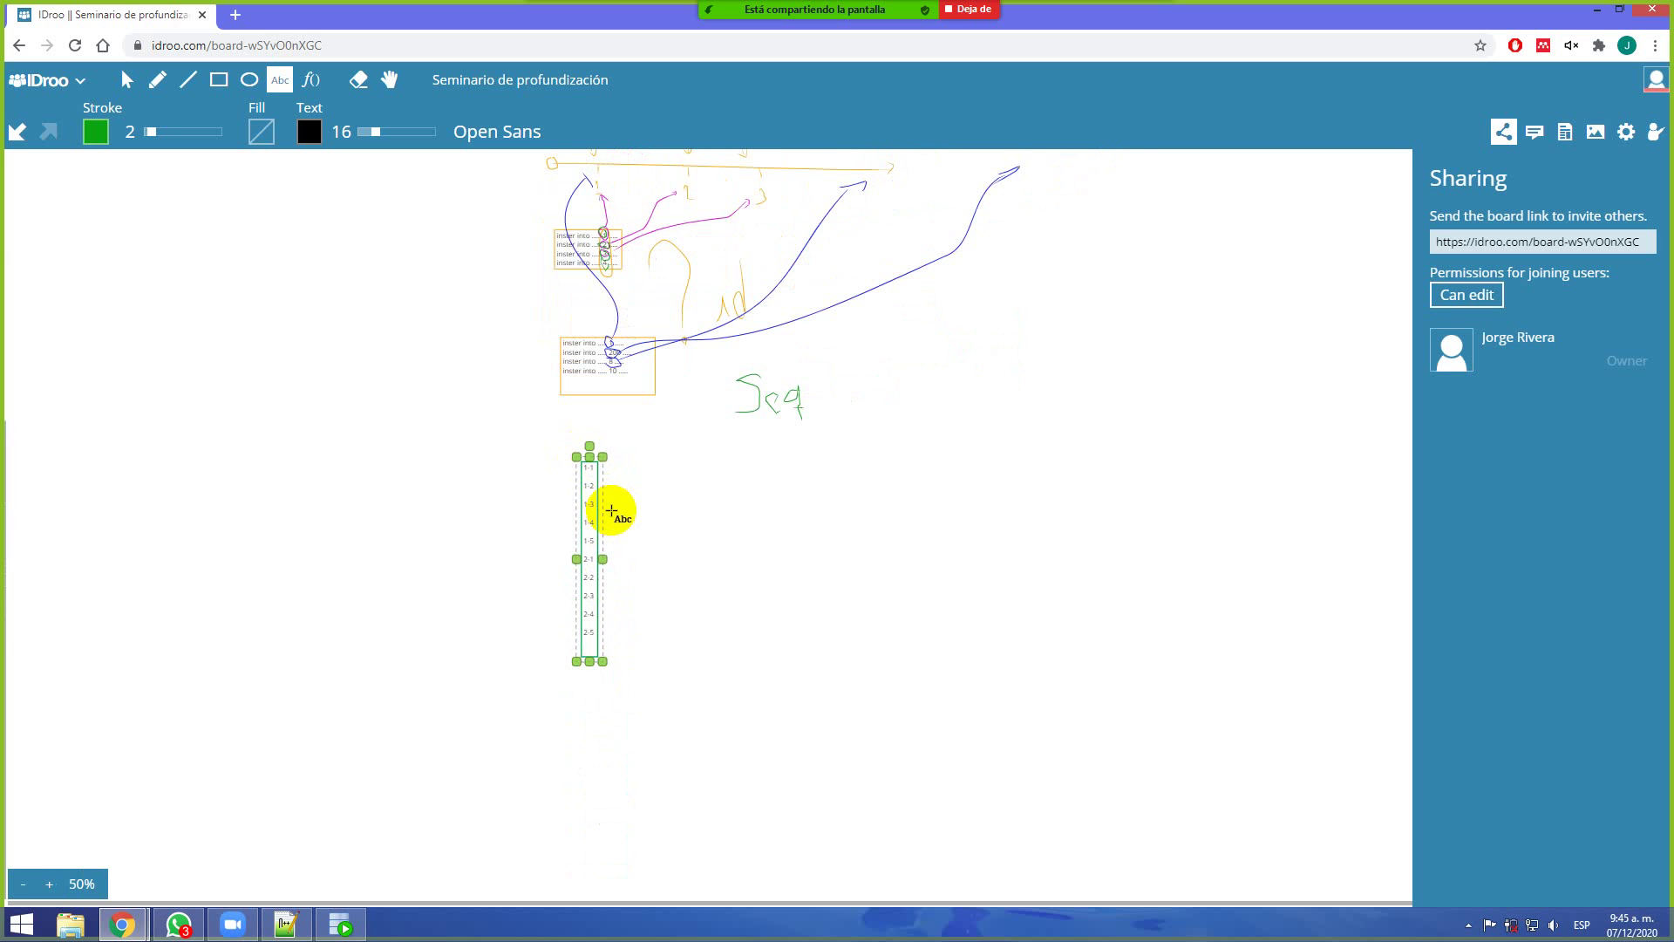
{"action": "scroll", "coordinate": [611, 510], "scroll_direction": "up", "scroll_amount": 6}
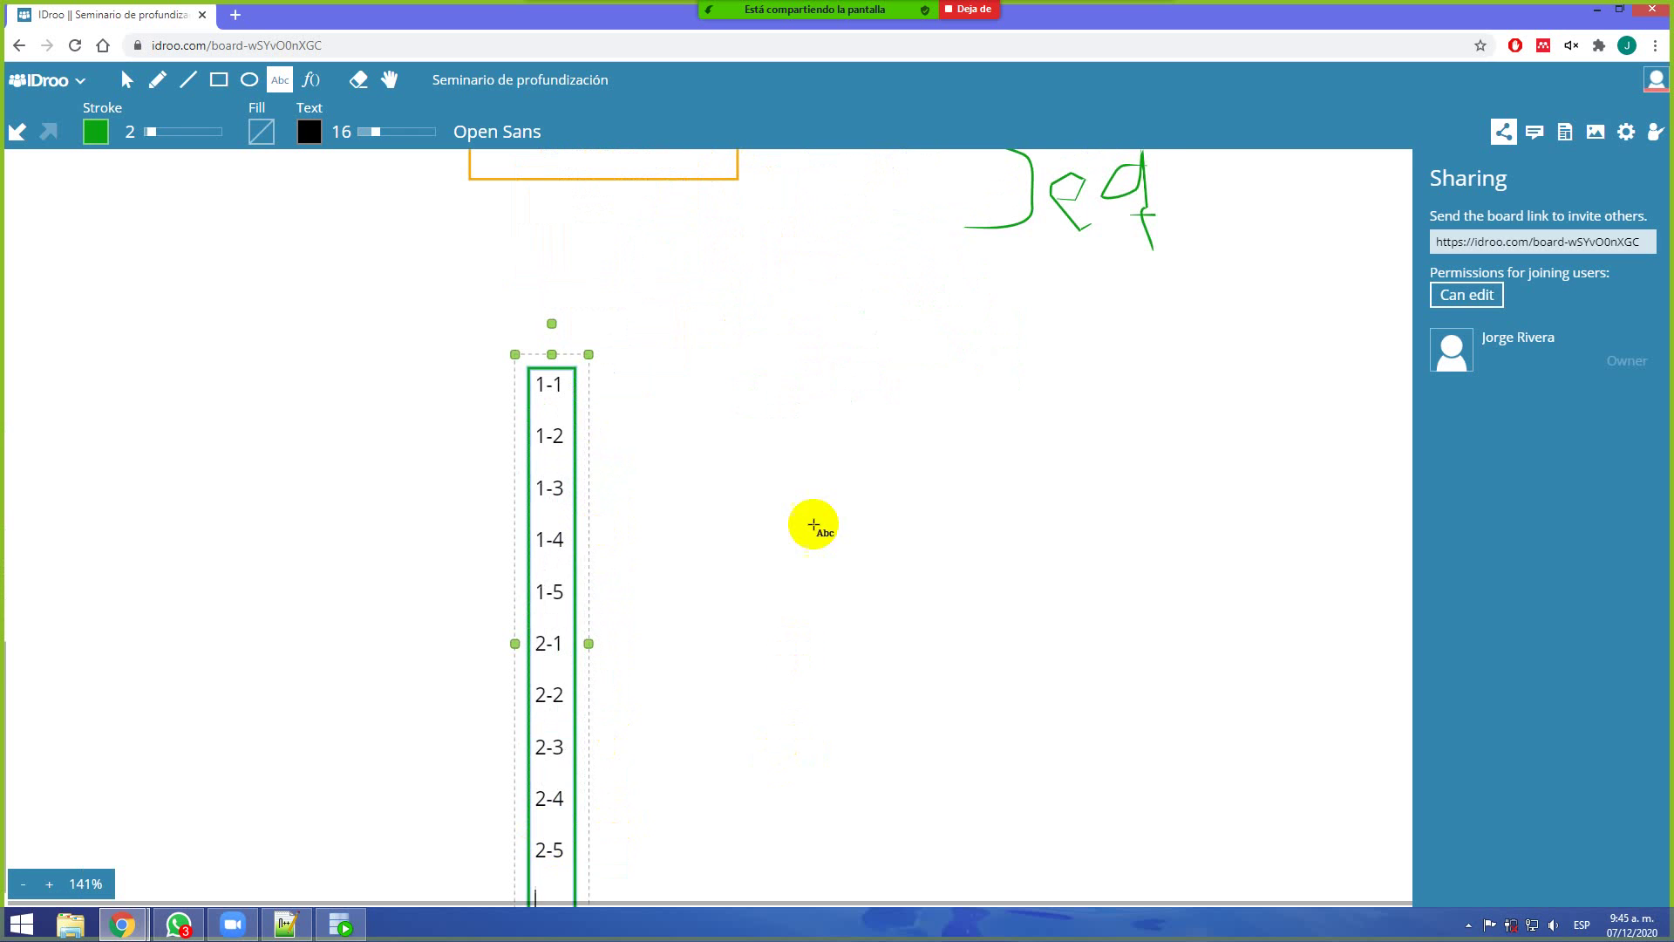
{"action": "left_click_drag", "start_coordinate": [813, 524], "coordinate": [829, 448]}
{"action": "type", "text": "3-1"}
{"action": "key", "text": "Return"}
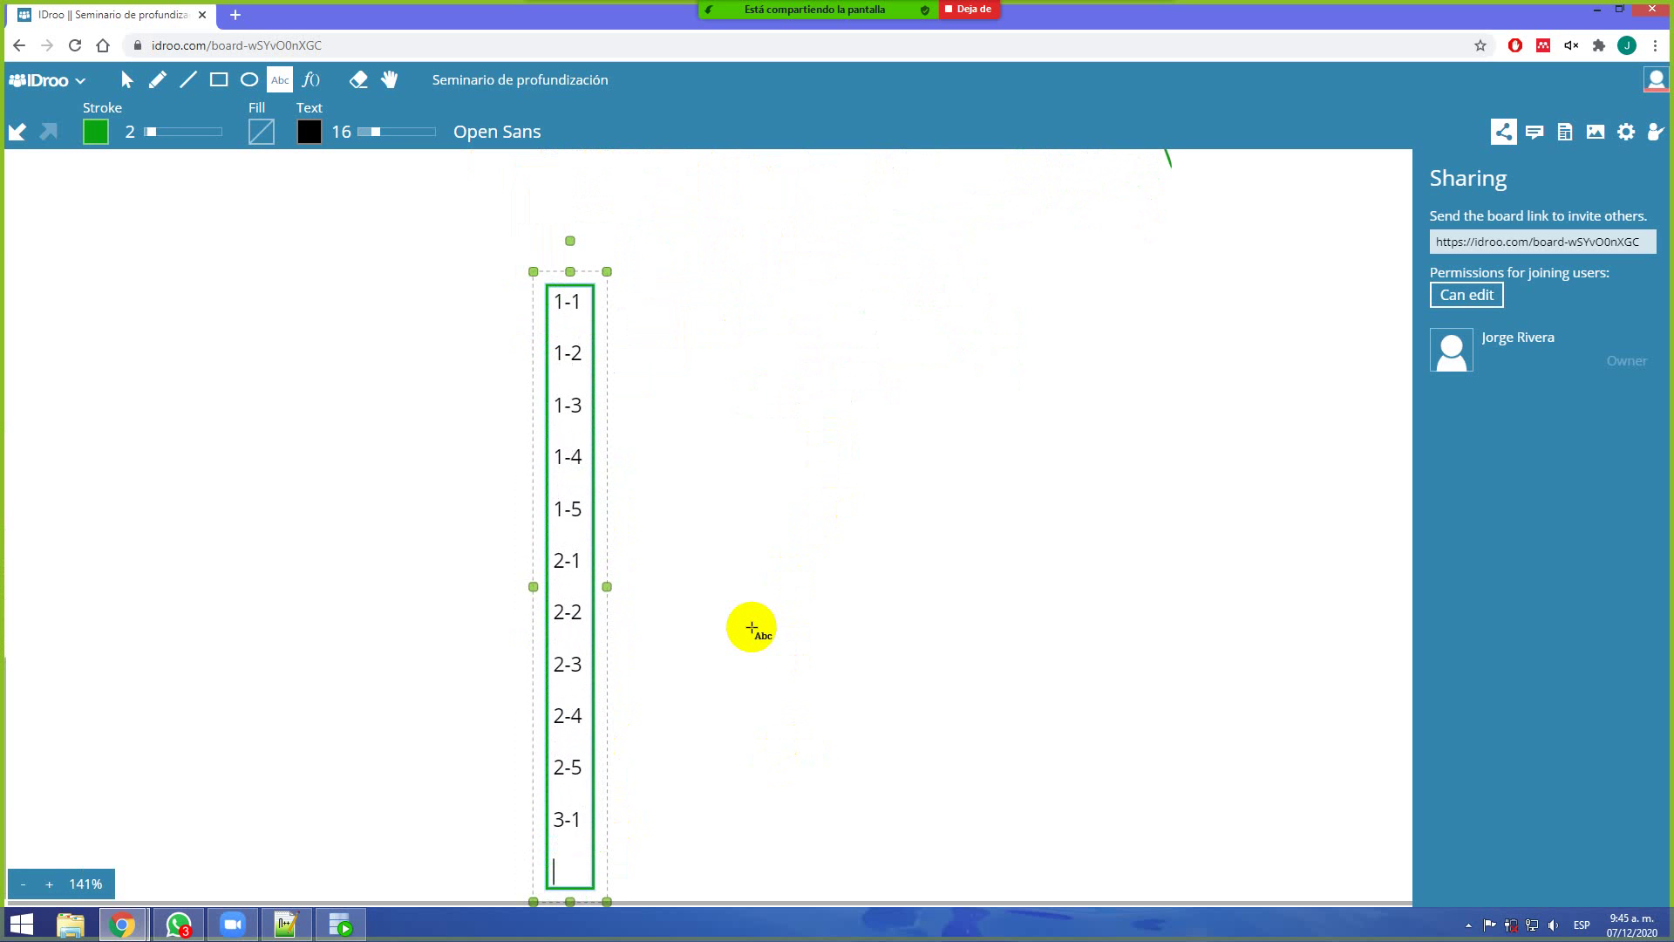
{"action": "type", "text": "3-2"}
{"action": "key", "text": "Return"}
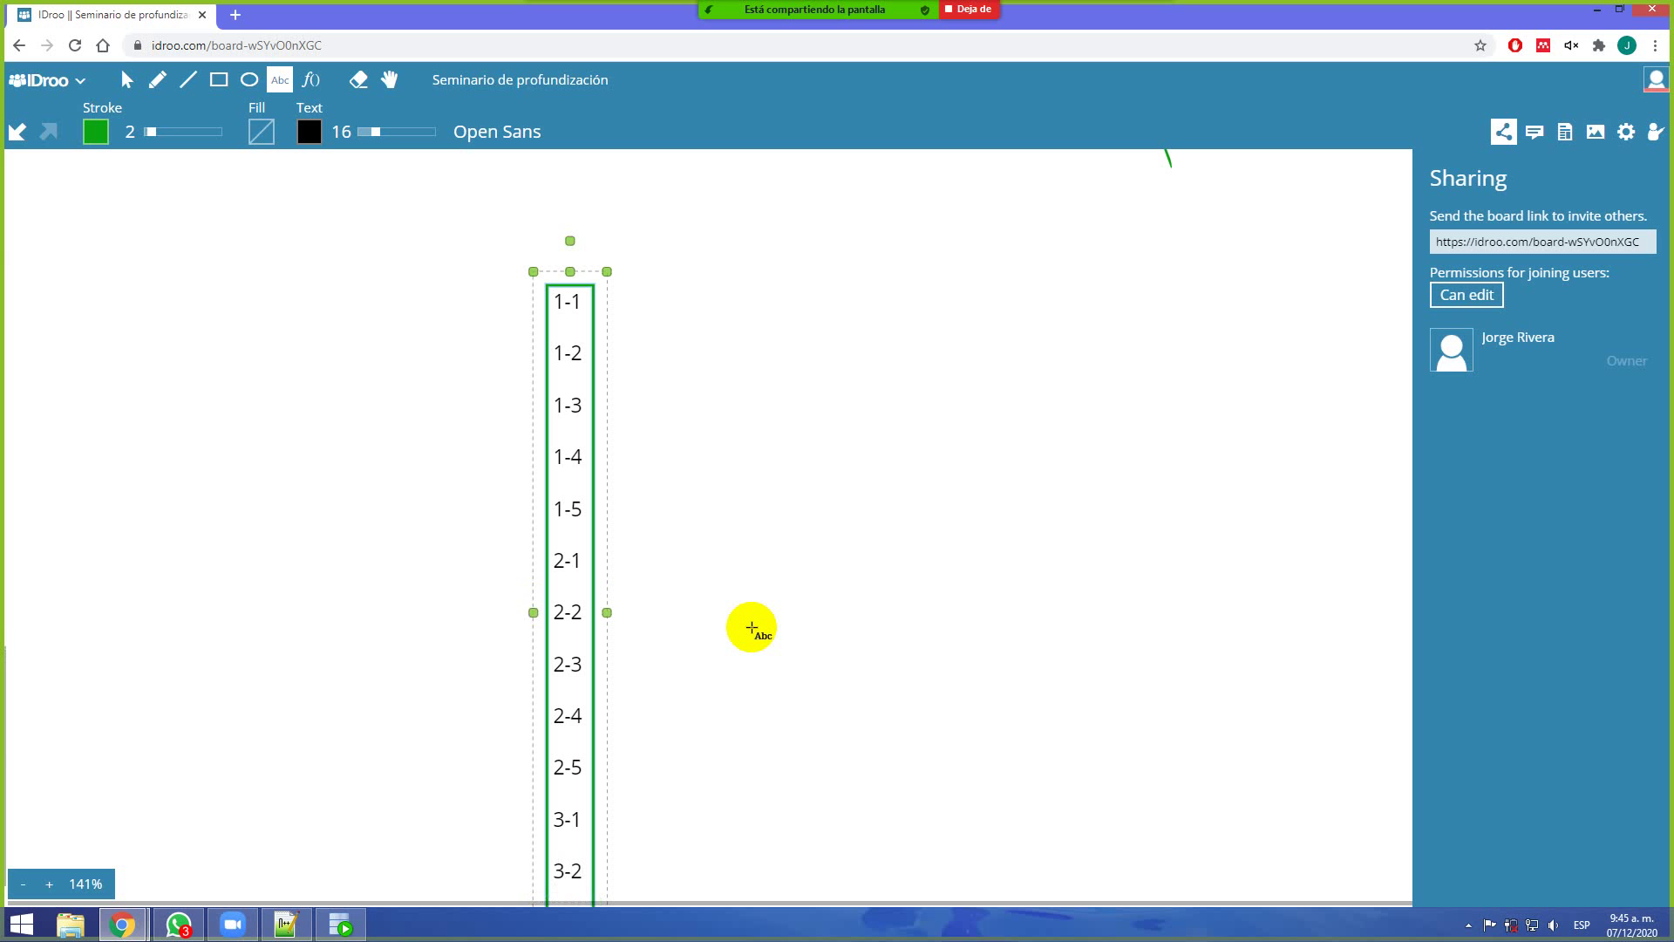
{"action": "scroll", "coordinate": [777, 624], "scroll_direction": "down", "scroll_amount": 5}
{"action": "scroll", "coordinate": [725, 850], "scroll_direction": "up", "scroll_amount": 5}
{"action": "type", "text": "3-4"}
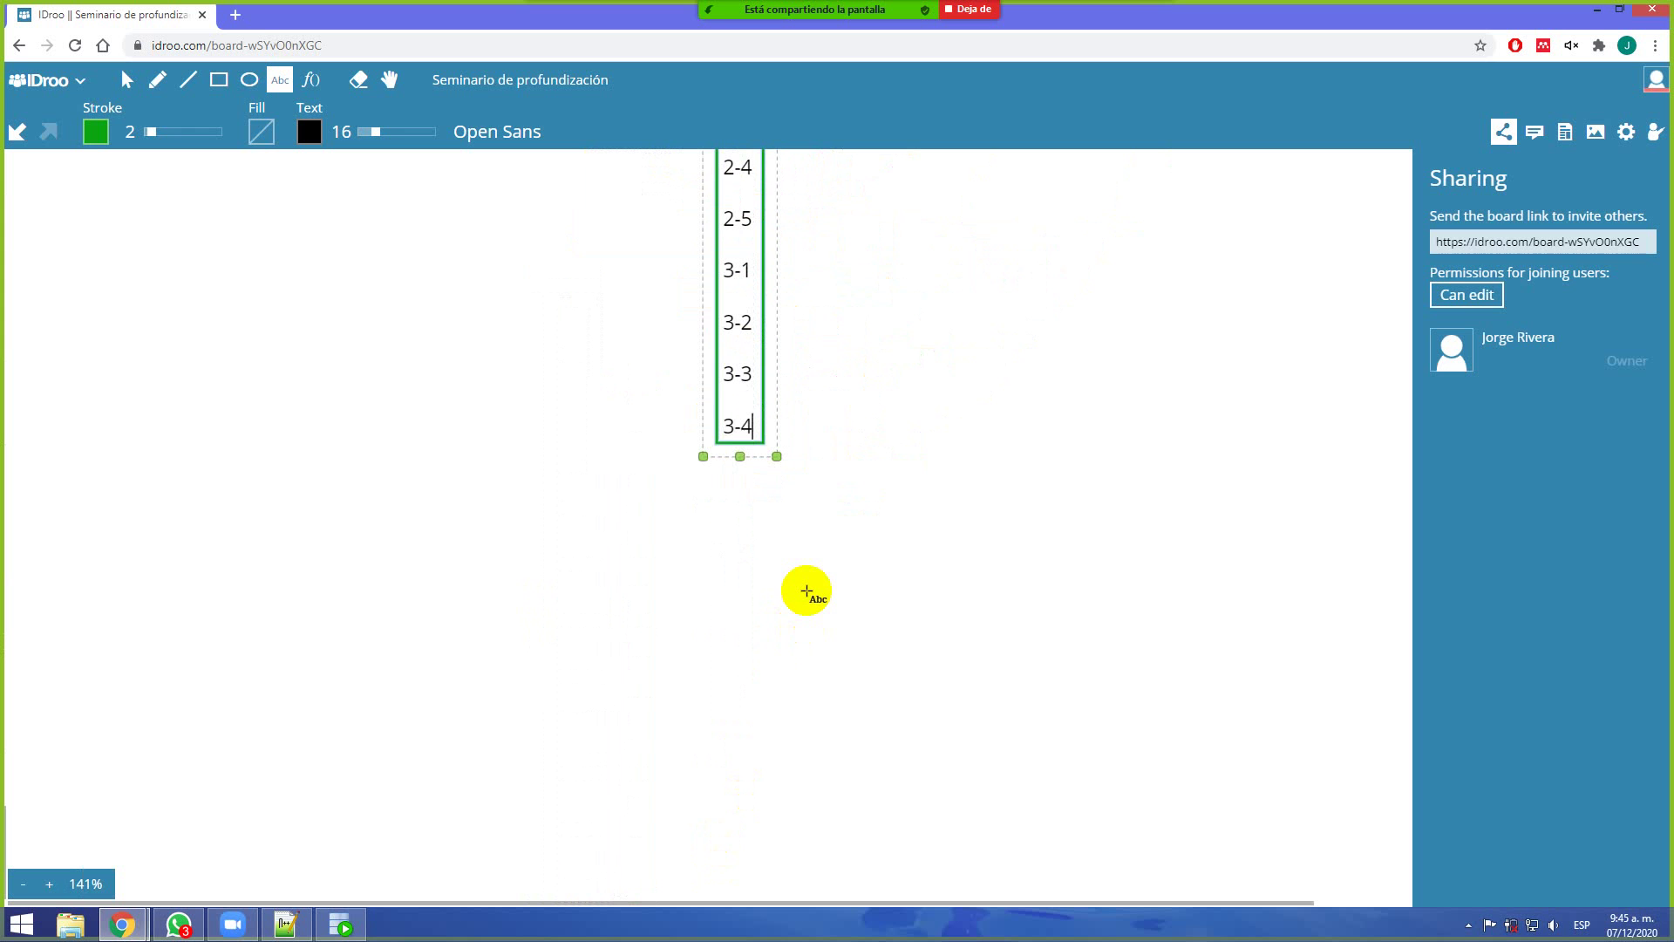
{"action": "key", "text": "Return"}
{"action": "type", "text": "3-5"}
{"action": "key", "text": "Return"}
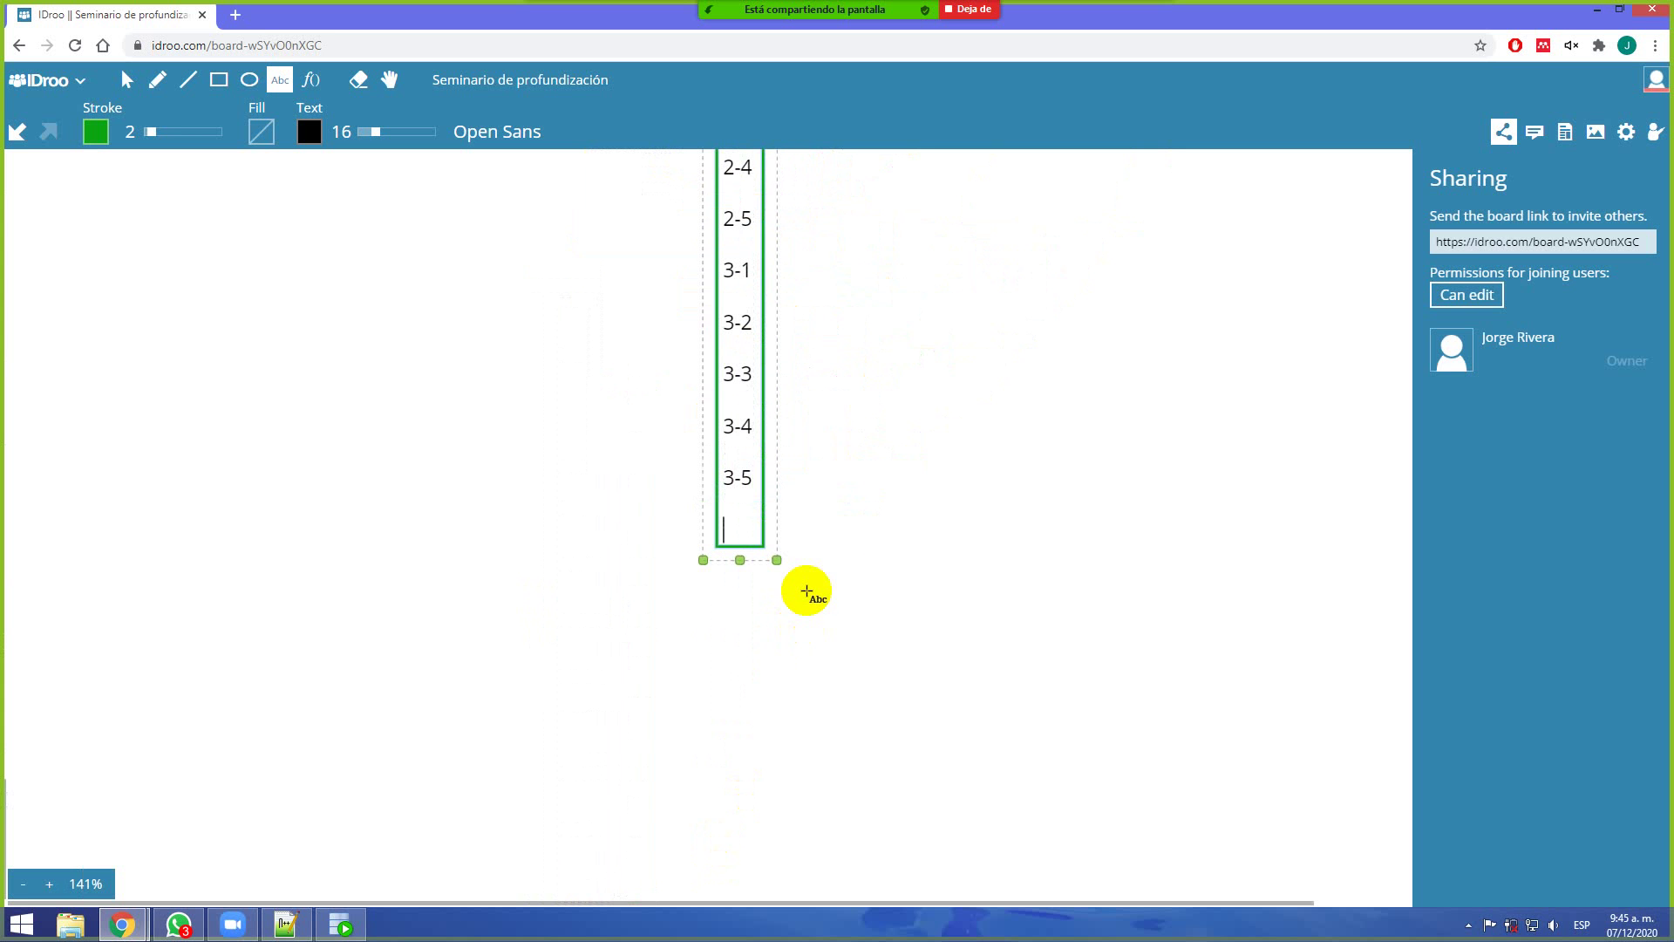
{"action": "left_click_drag", "start_coordinate": [908, 352], "coordinate": [841, 672]}
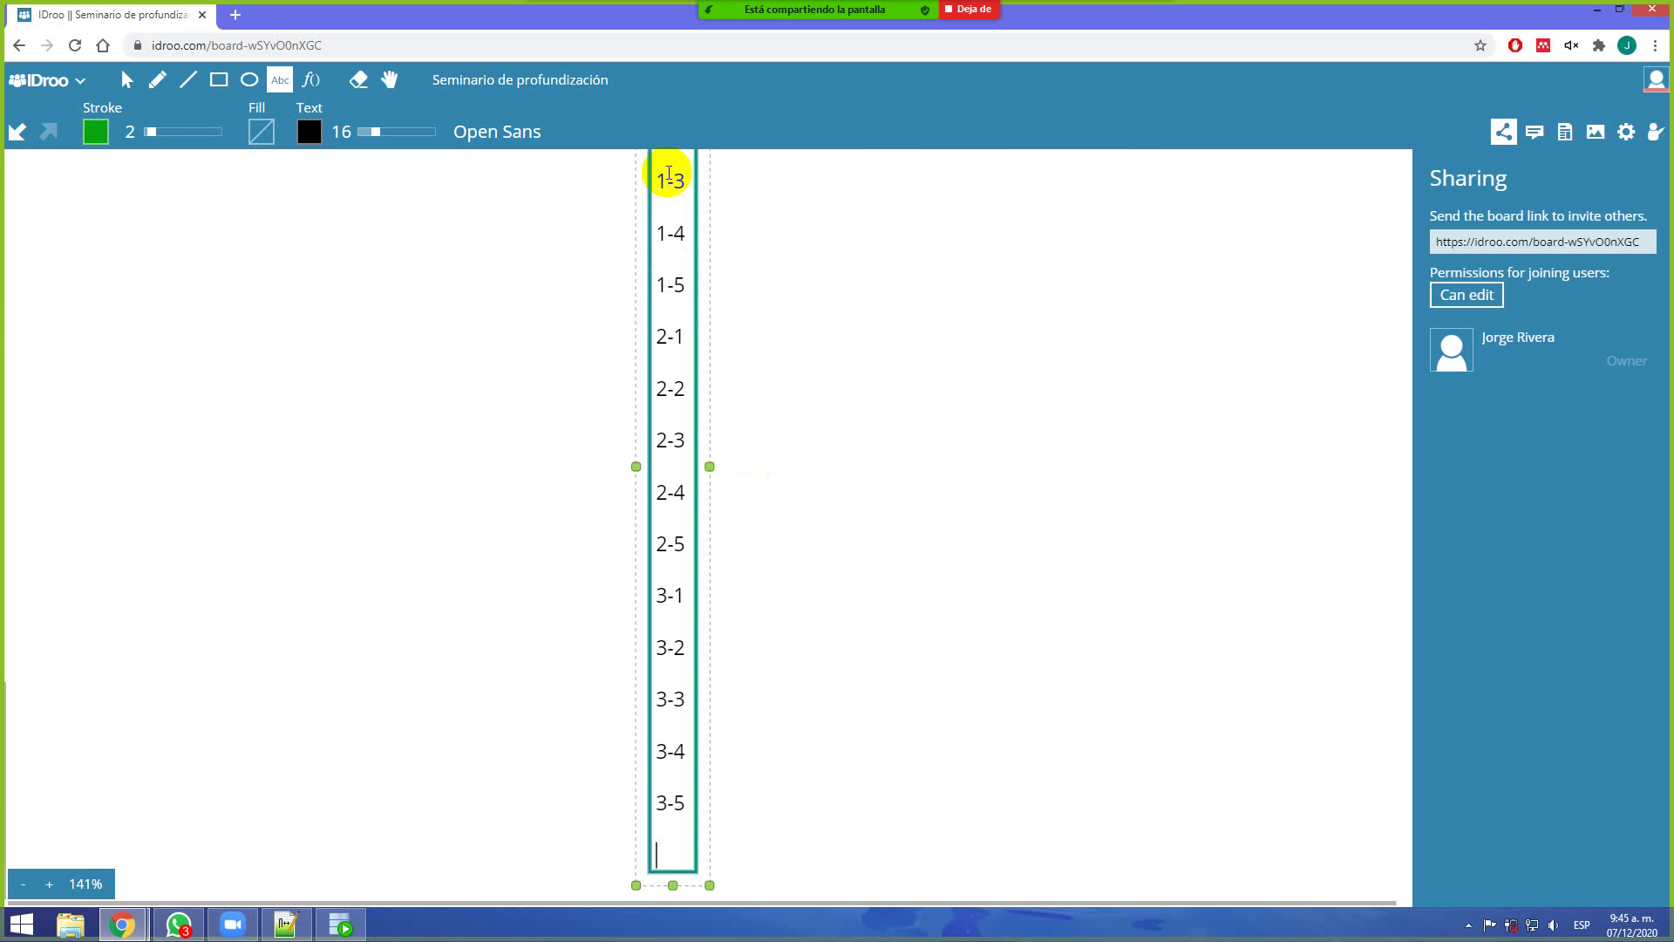
Give the list's text box an orange outline
{"action": "left_click_drag", "start_coordinate": [751, 288], "coordinate": [752, 422]}
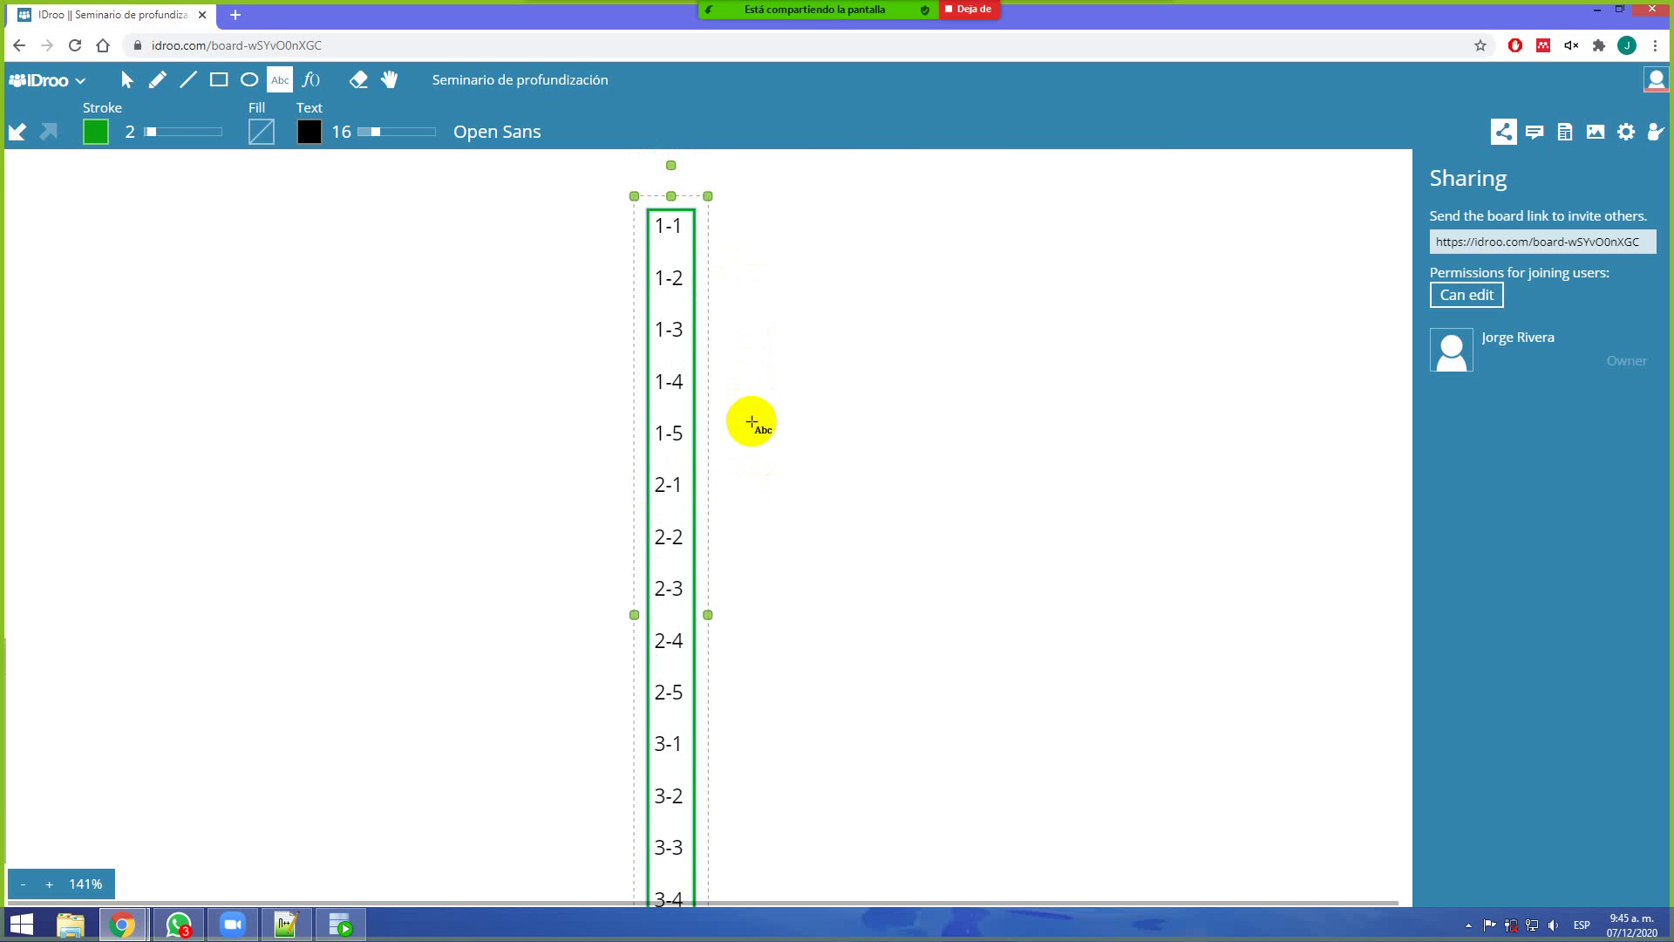
{"action": "left_click", "coordinate": [96, 132]}
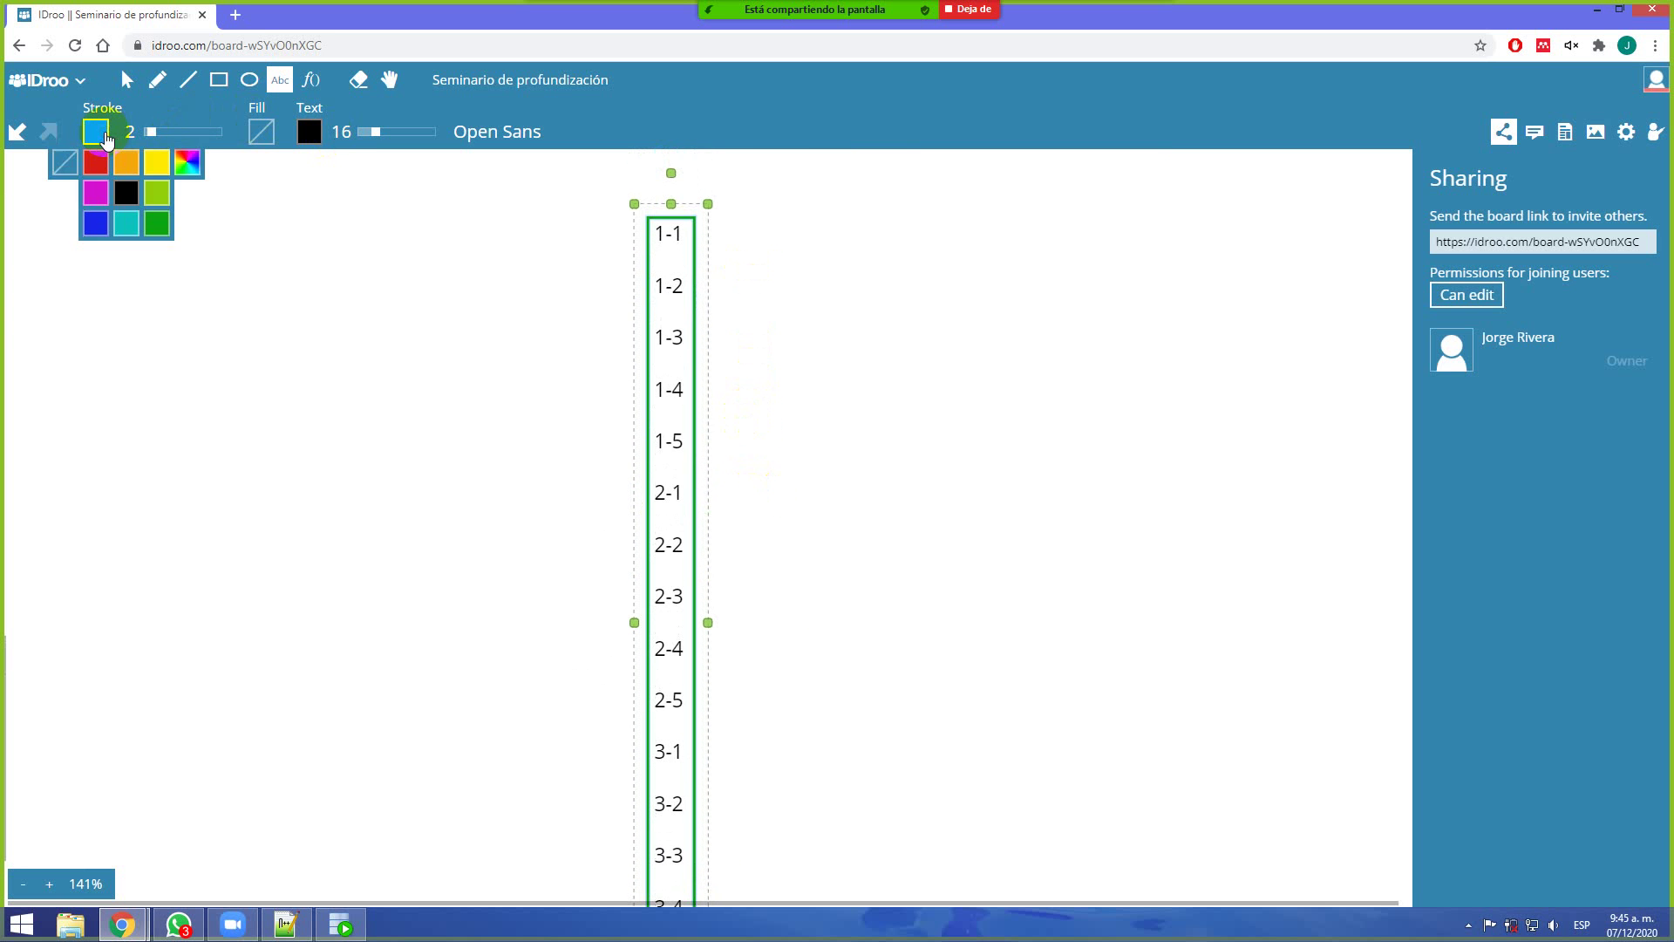
{"action": "left_click", "coordinate": [129, 164]}
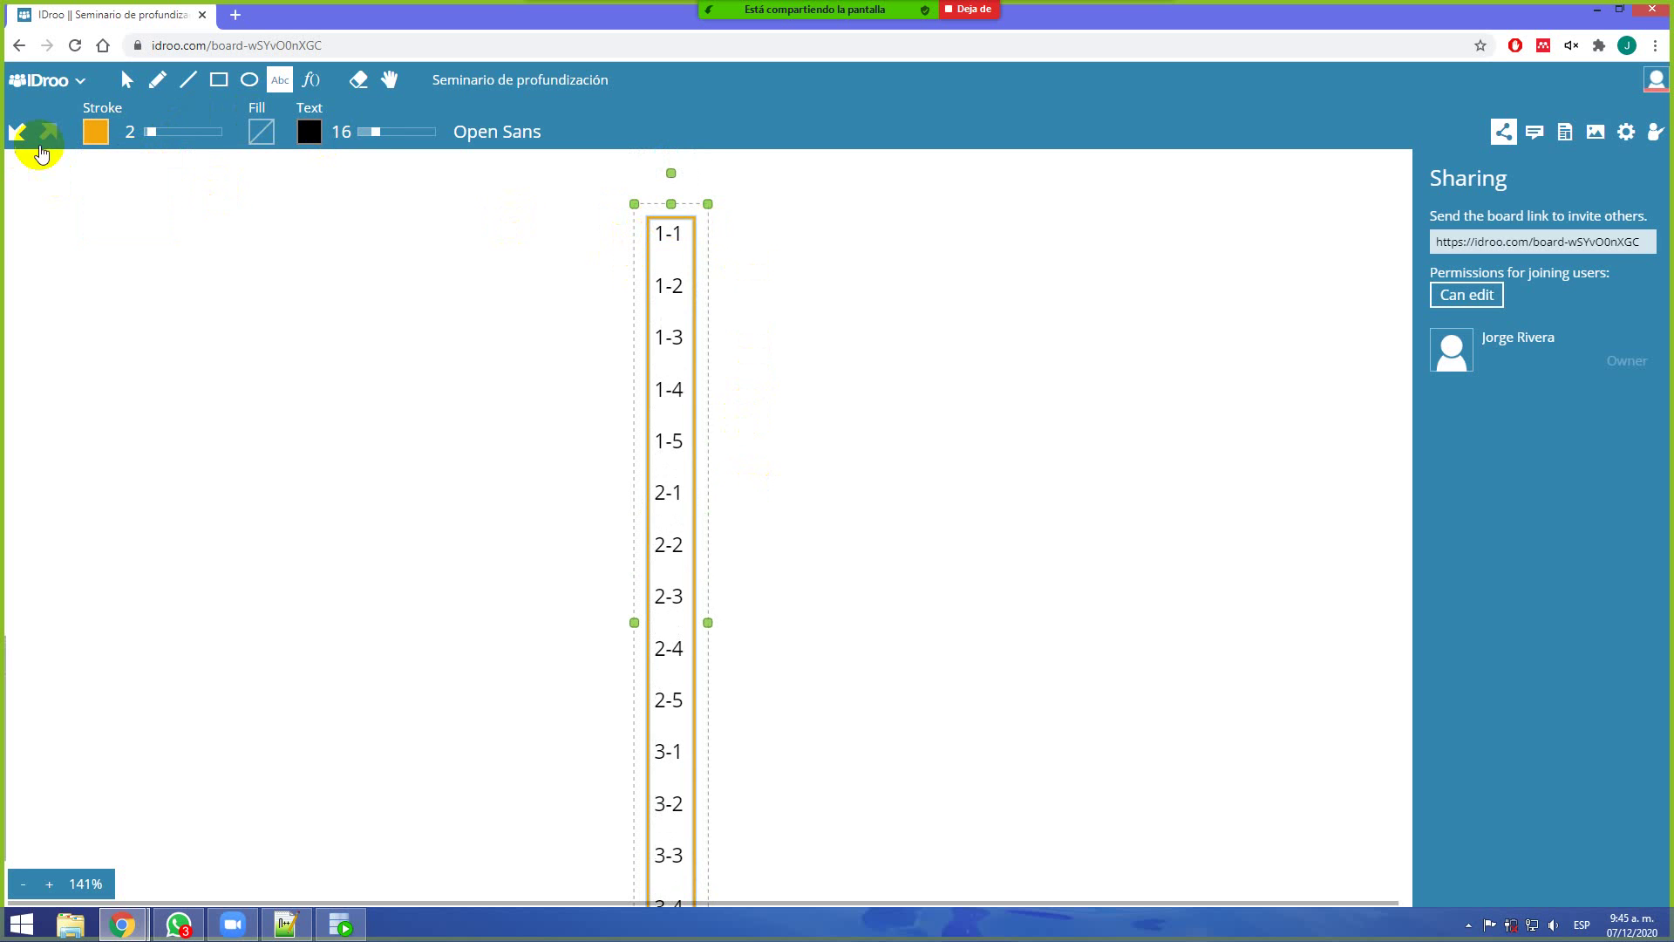
Draw magenta freehand loops grouping rows 1-1–1-5, 2-1–2-5 and 3-1–3-5
{"action": "left_click", "coordinate": [158, 79]}
{"action": "left_click", "coordinate": [96, 132]}
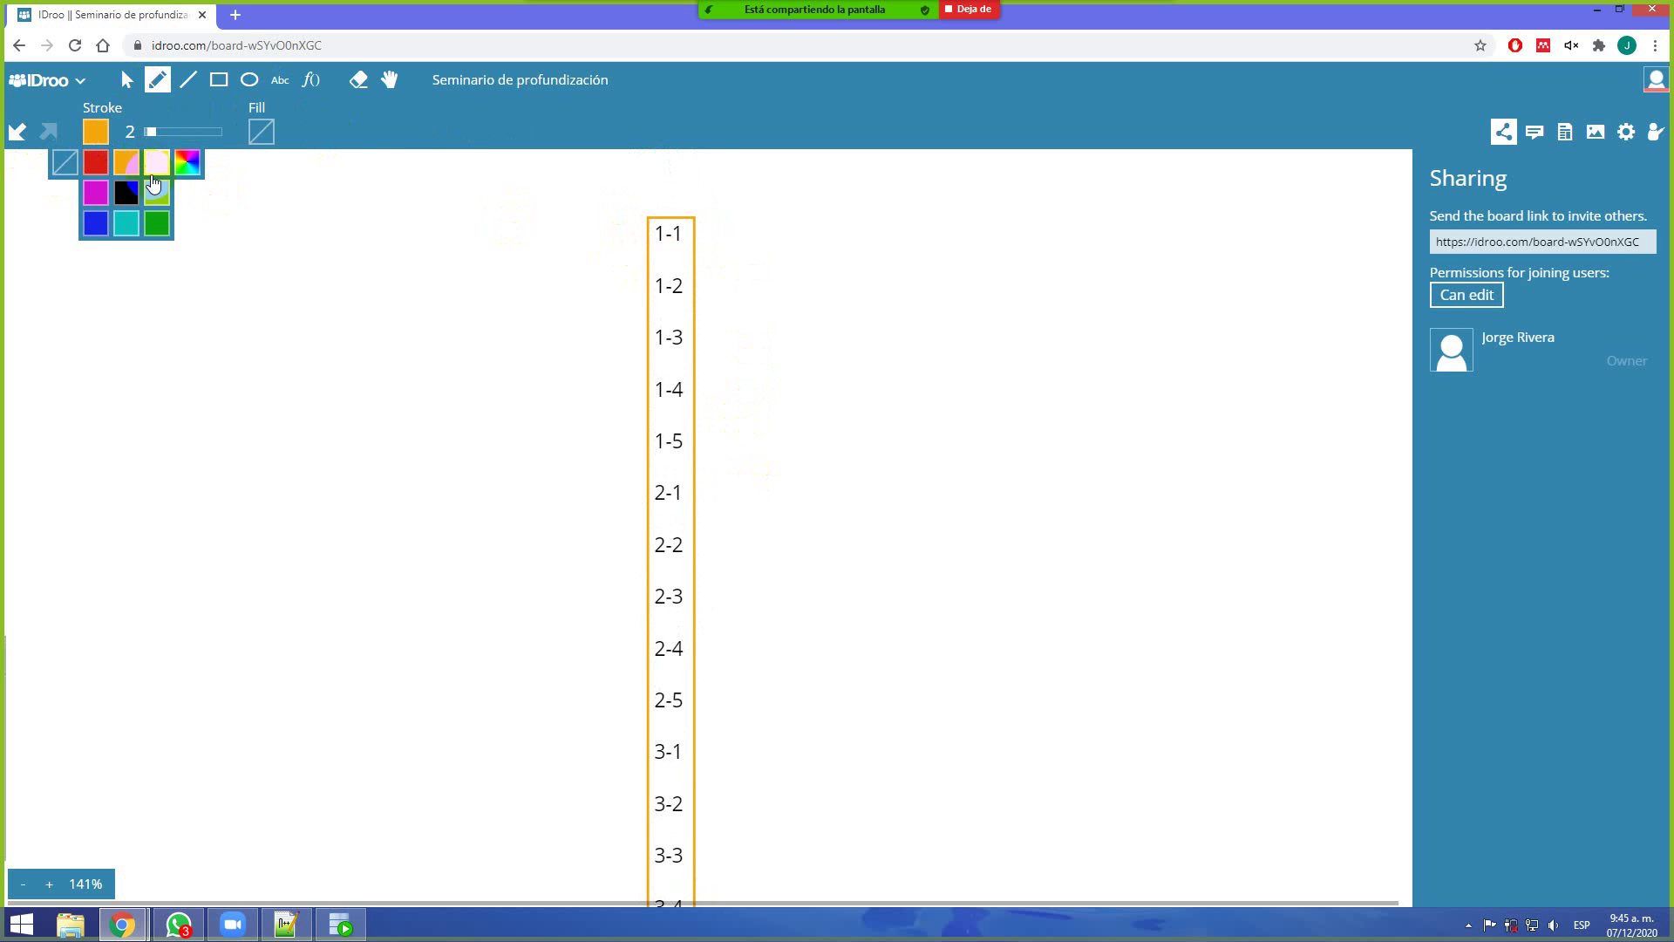
{"action": "left_click", "coordinate": [96, 191]}
{"action": "mouse_move", "coordinate": [676, 221]}
{"action": "left_mouse_down"}
{"action": "mouse_move", "coordinate": [669, 411]}
{"action": "mouse_move", "coordinate": [673, 450]}
{"action": "mouse_move", "coordinate": [692, 454]}
{"action": "mouse_move", "coordinate": [706, 232]}
{"action": "mouse_move", "coordinate": [673, 217]}
{"action": "left_mouse_up"}
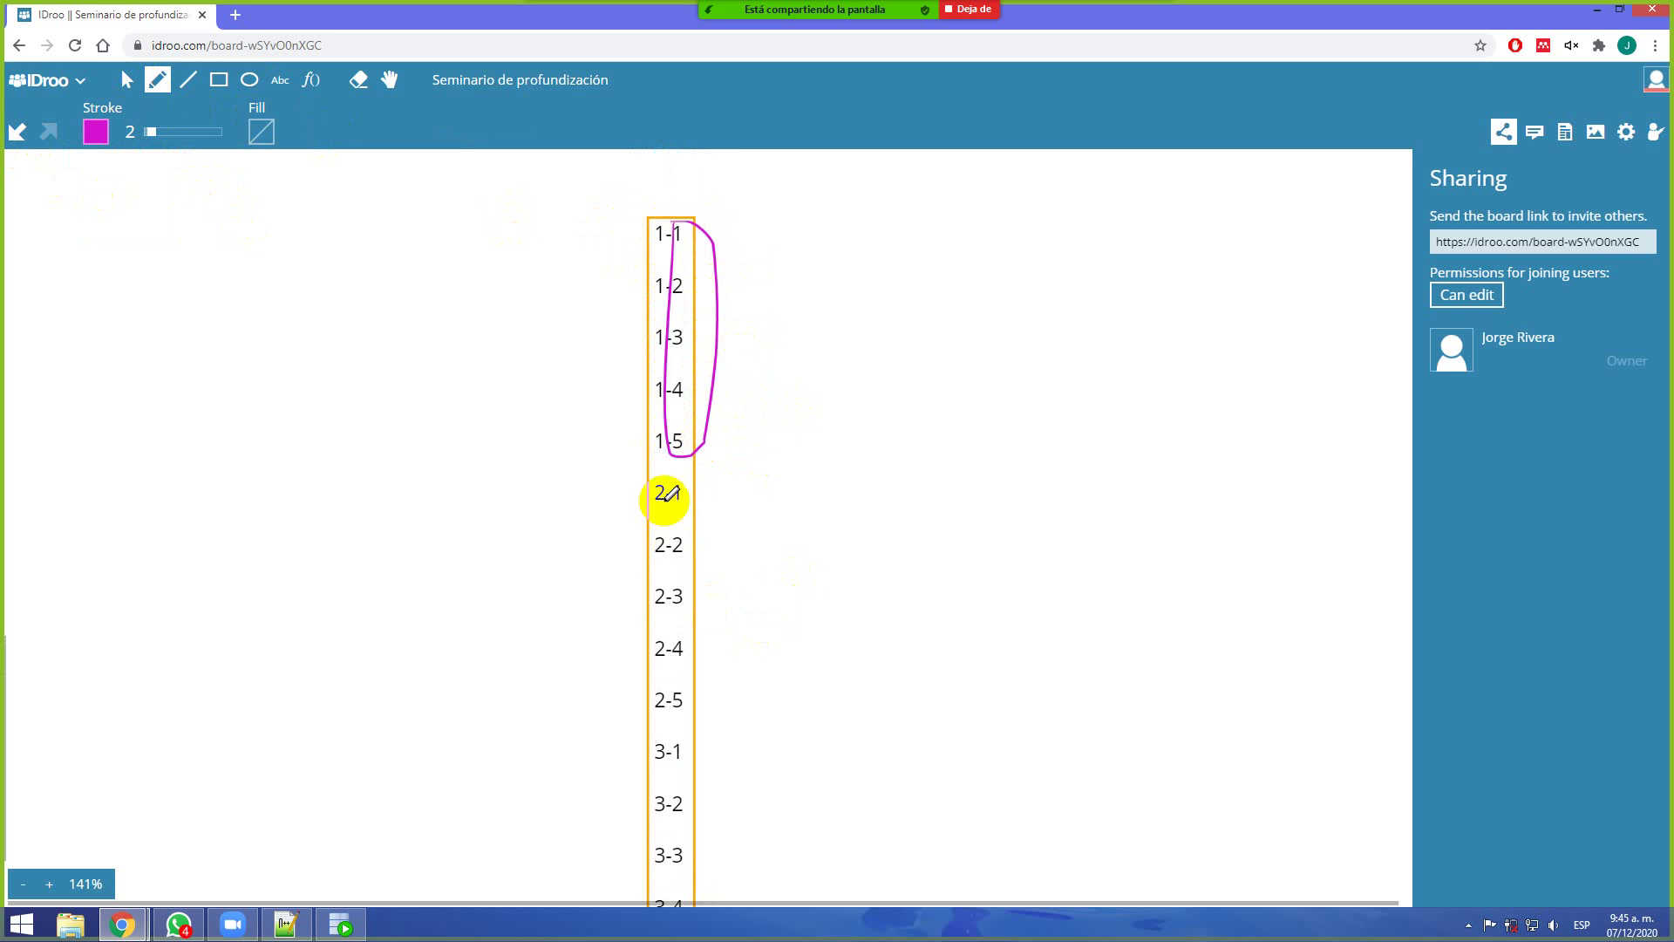
{"action": "mouse_move", "coordinate": [669, 480]}
{"action": "left_mouse_down"}
{"action": "mouse_move", "coordinate": [673, 711]}
{"action": "mouse_move", "coordinate": [722, 680]}
{"action": "mouse_move", "coordinate": [721, 482]}
{"action": "mouse_move", "coordinate": [672, 478]}
{"action": "left_mouse_up"}
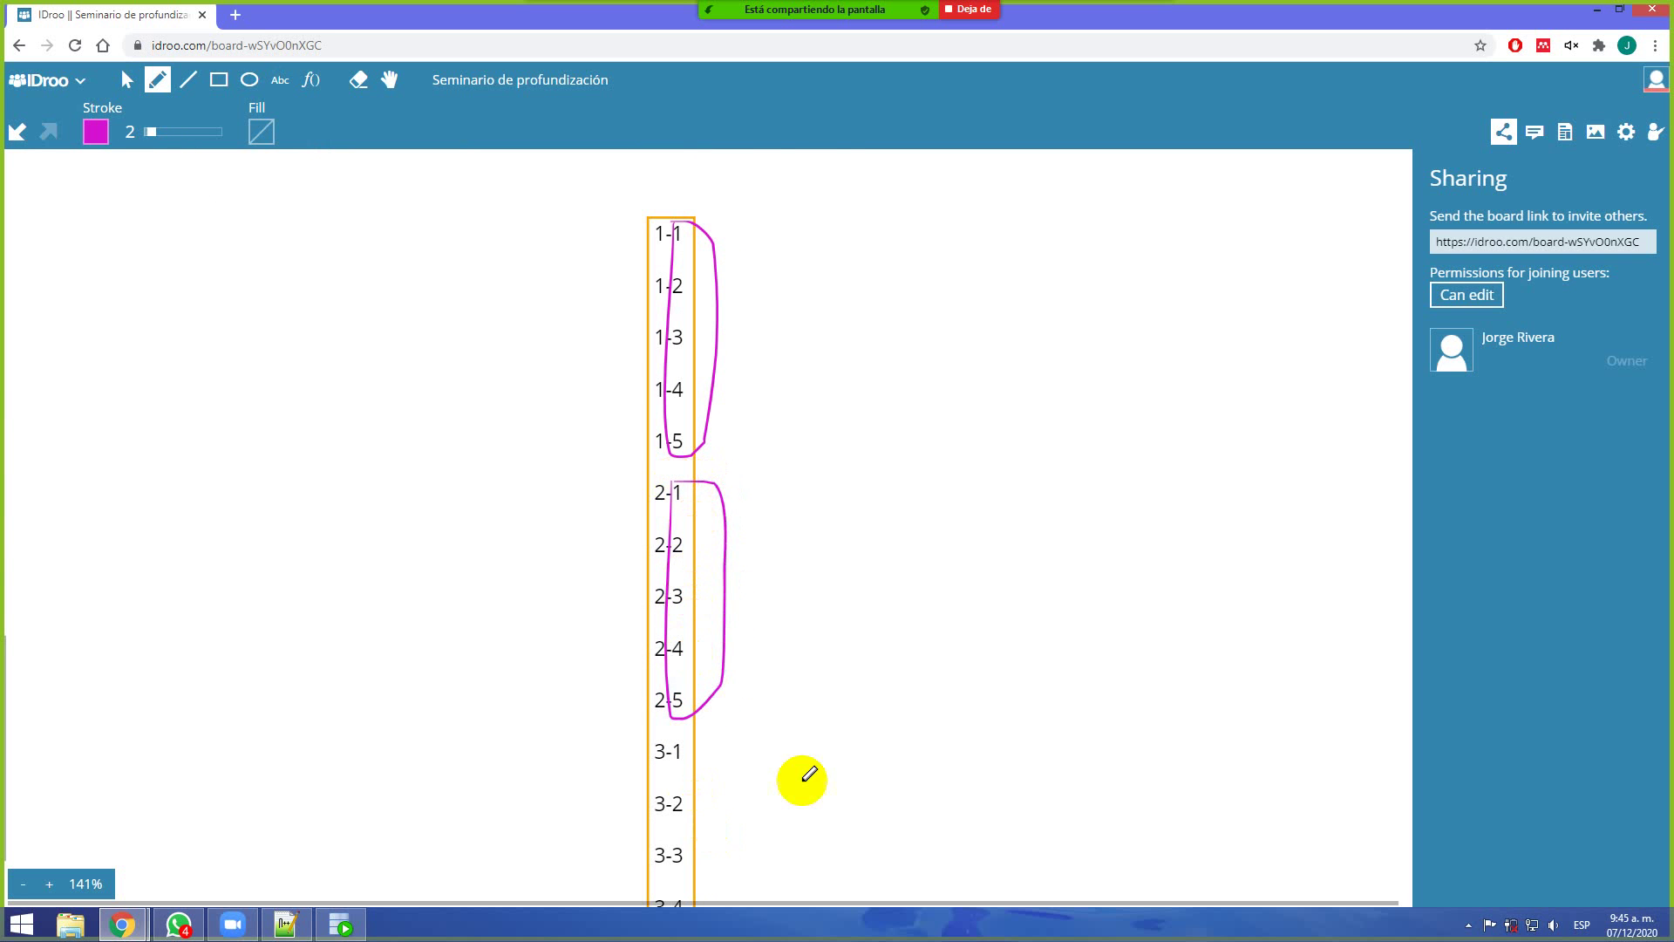
{"action": "scroll", "coordinate": [809, 774], "scroll_direction": "down", "scroll_amount": 3}
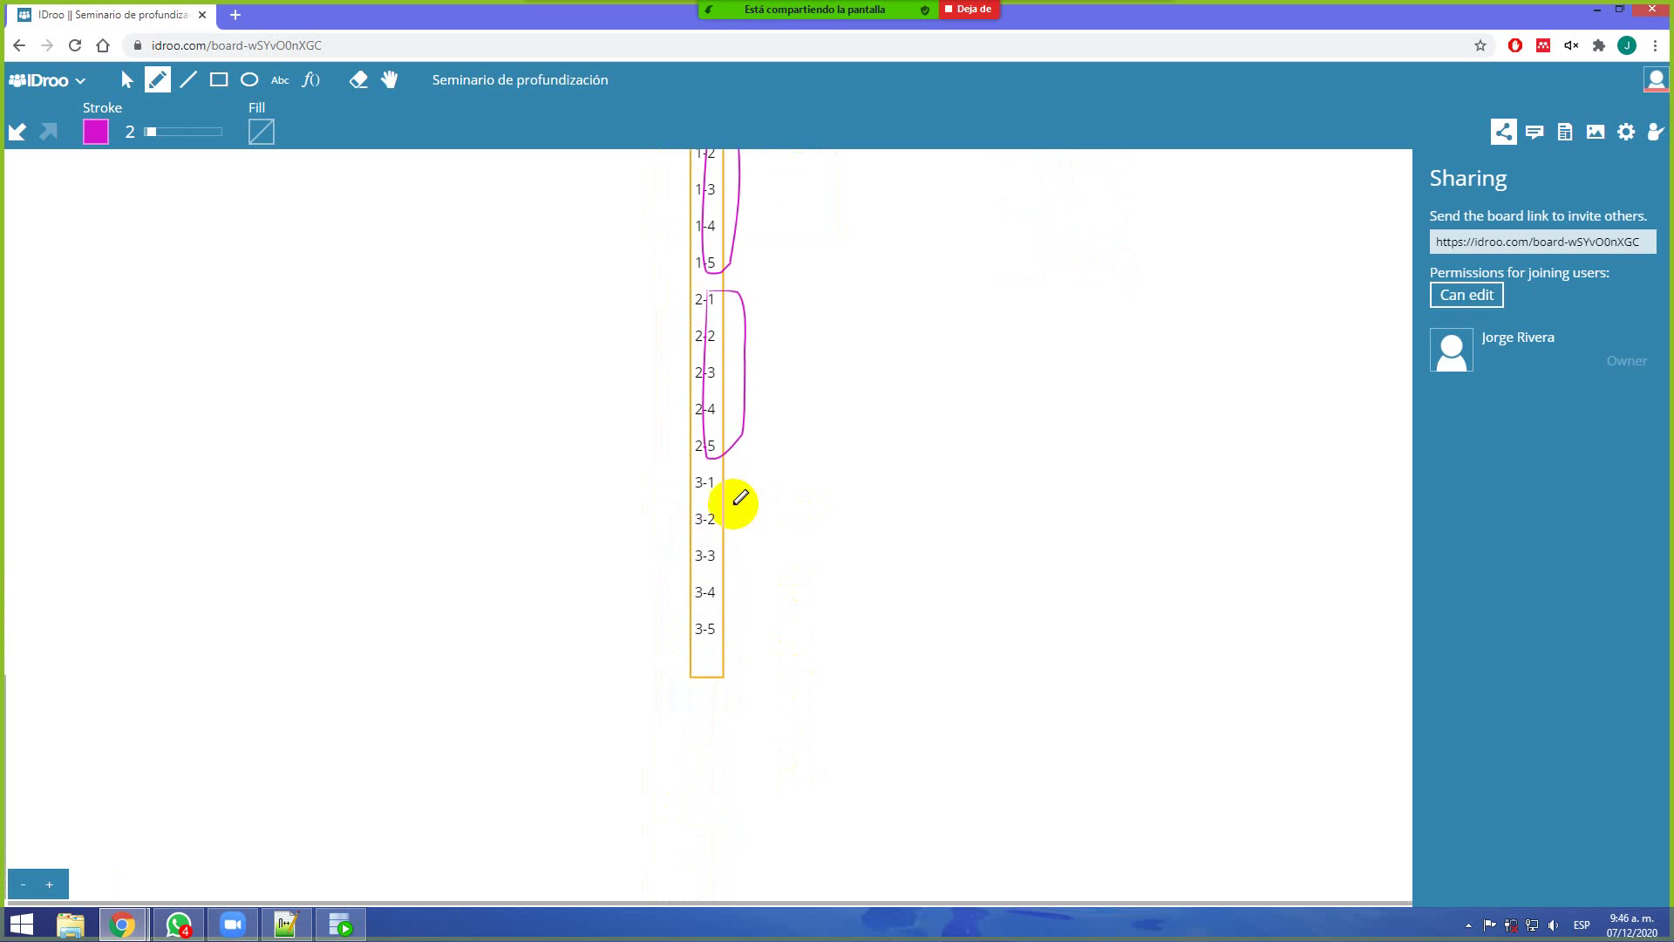
{"action": "mouse_move", "coordinate": [709, 473]}
{"action": "left_mouse_down"}
{"action": "mouse_move", "coordinate": [710, 635]}
{"action": "mouse_move", "coordinate": [747, 568]}
{"action": "mouse_move", "coordinate": [720, 471]}
{"action": "left_mouse_up"}
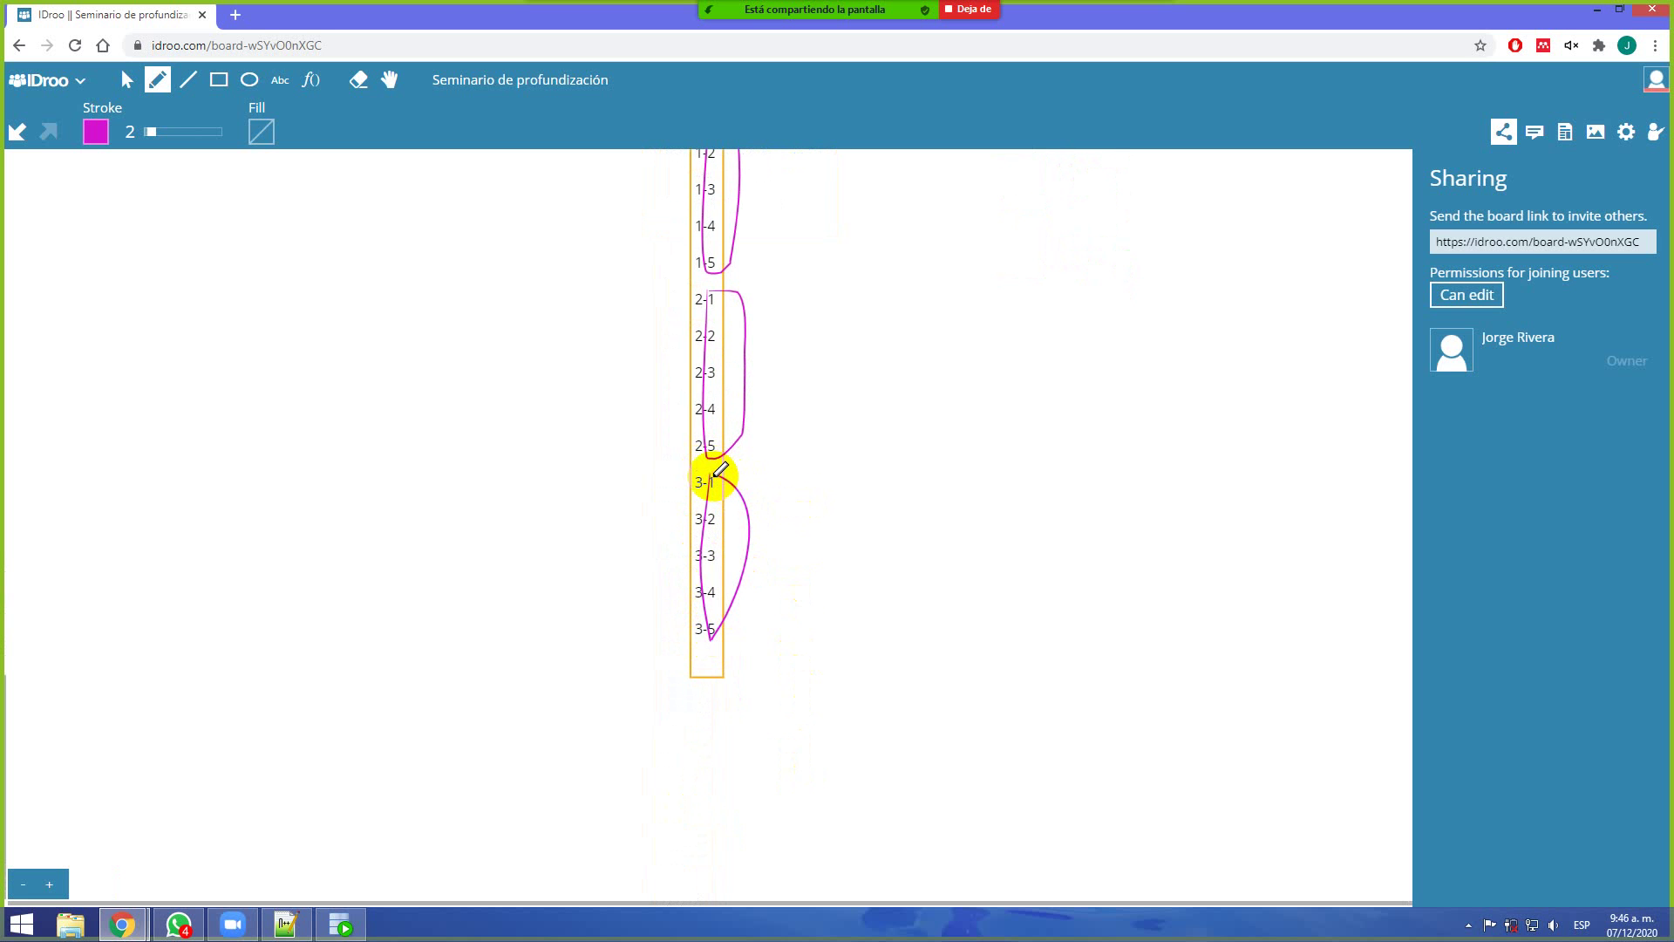
{"action": "scroll", "coordinate": [766, 463], "scroll_direction": "up", "scroll_amount": 3}
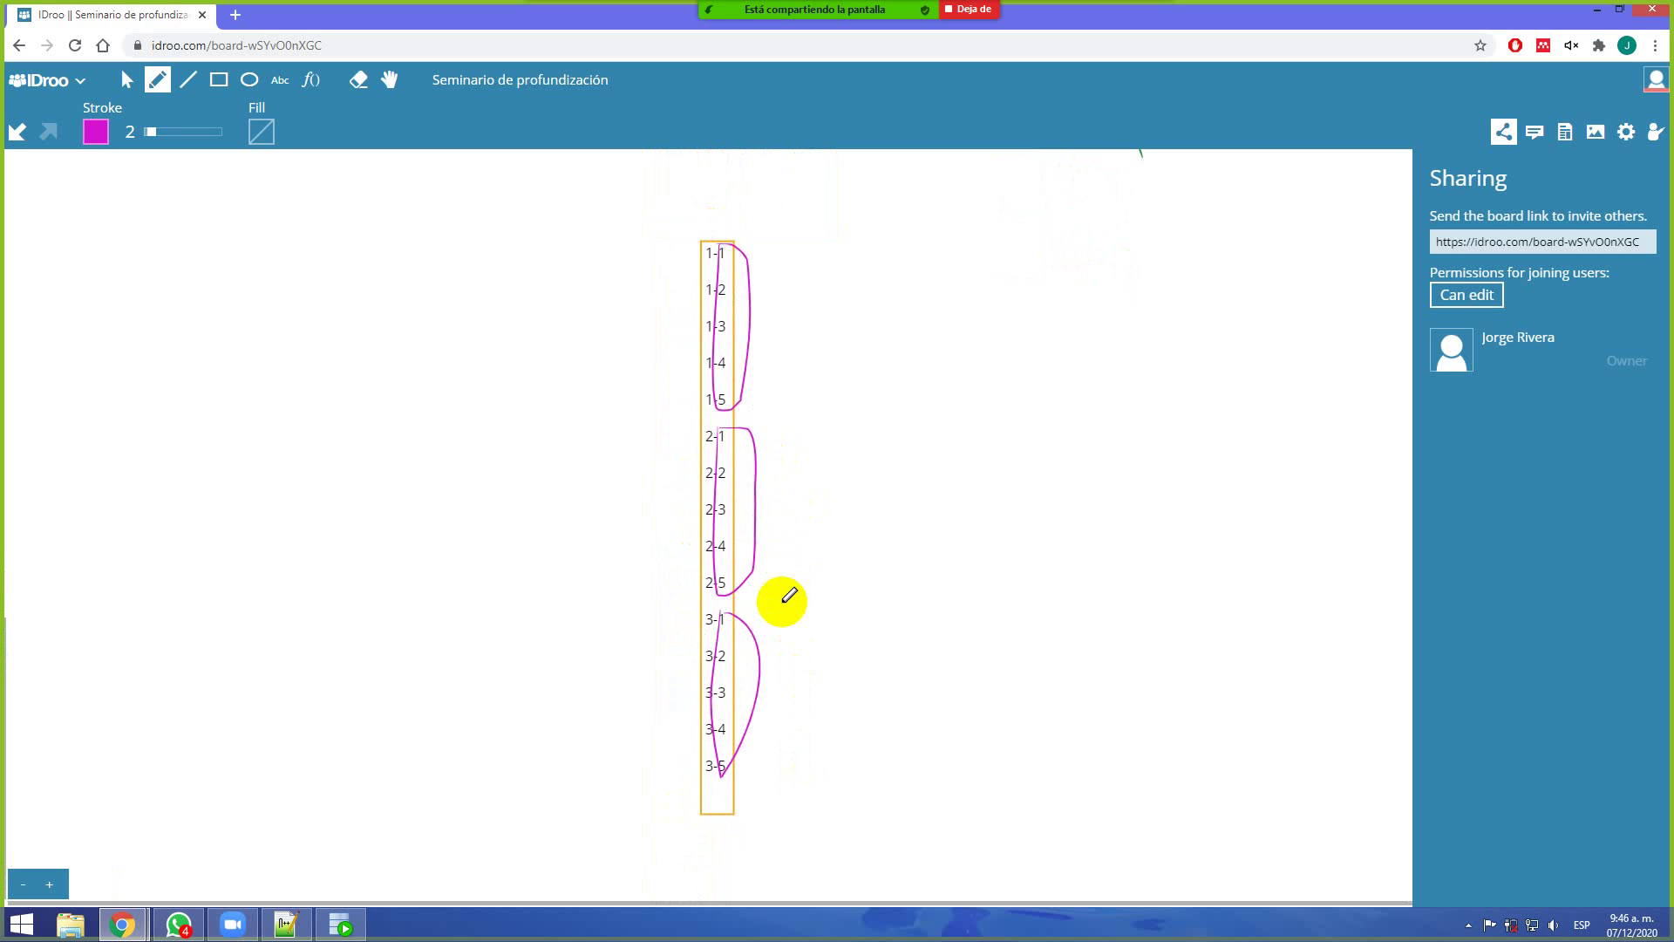
{"action": "scroll", "coordinate": [711, 279], "scroll_direction": "down", "scroll_amount": 2}
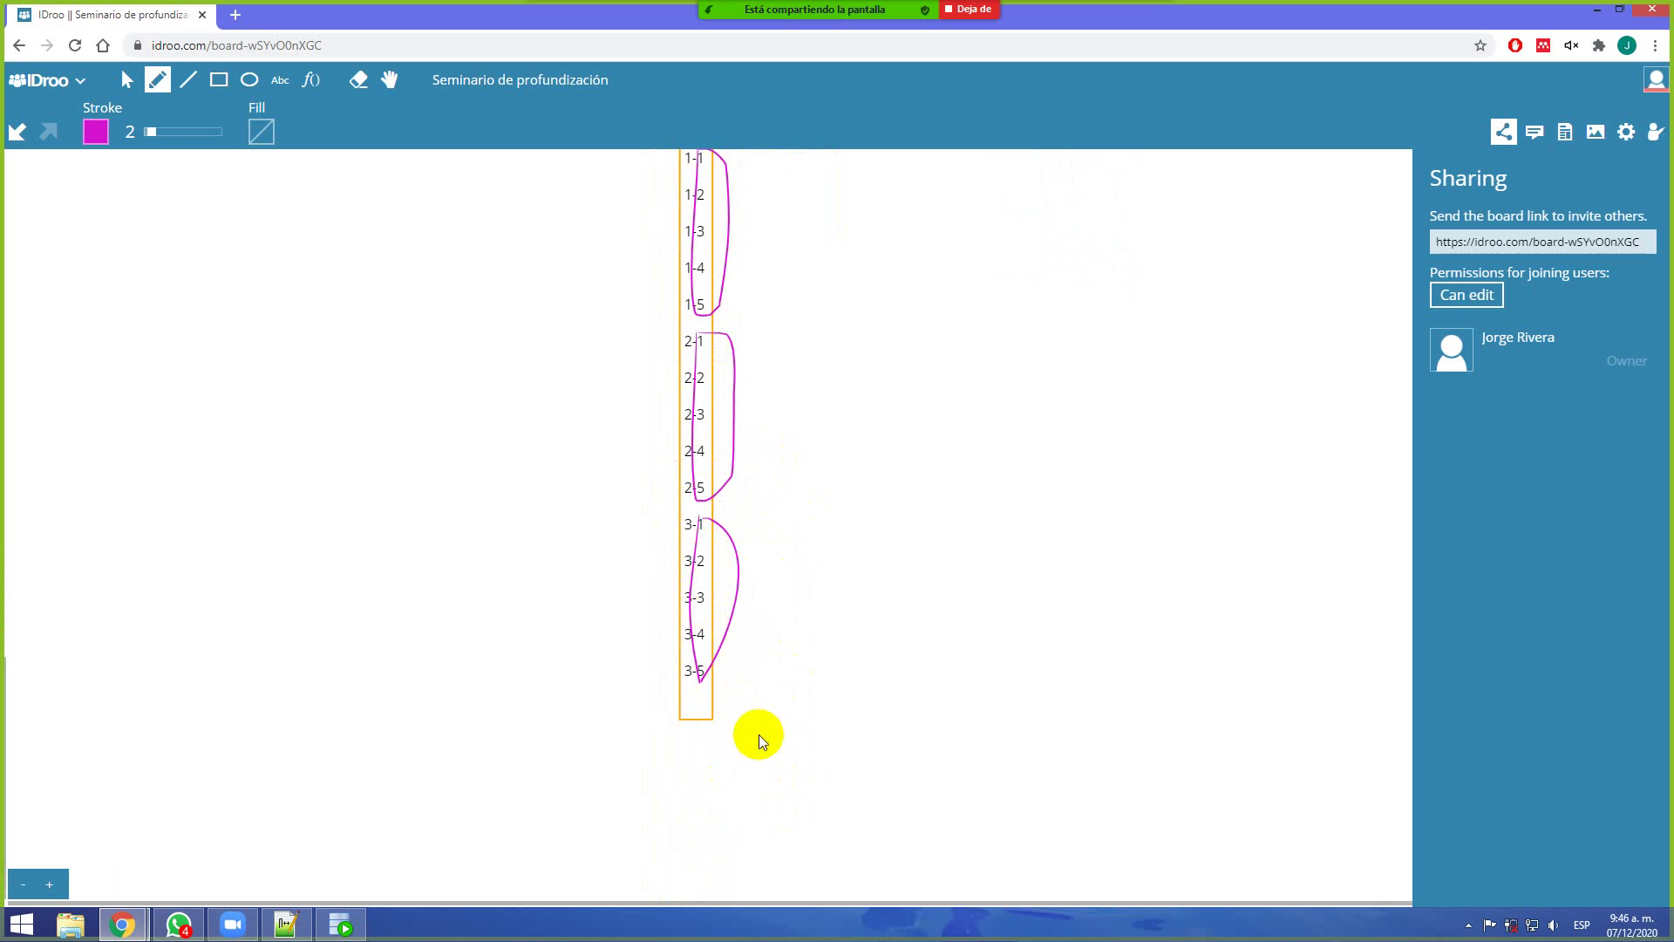
Bring SQL Developer forward, then search the Start menu for Lupa and launch Magnifier
{"action": "left_click", "coordinate": [348, 929]}
{"action": "key", "text": "super"}
{"action": "type", "text": "Lupa"}
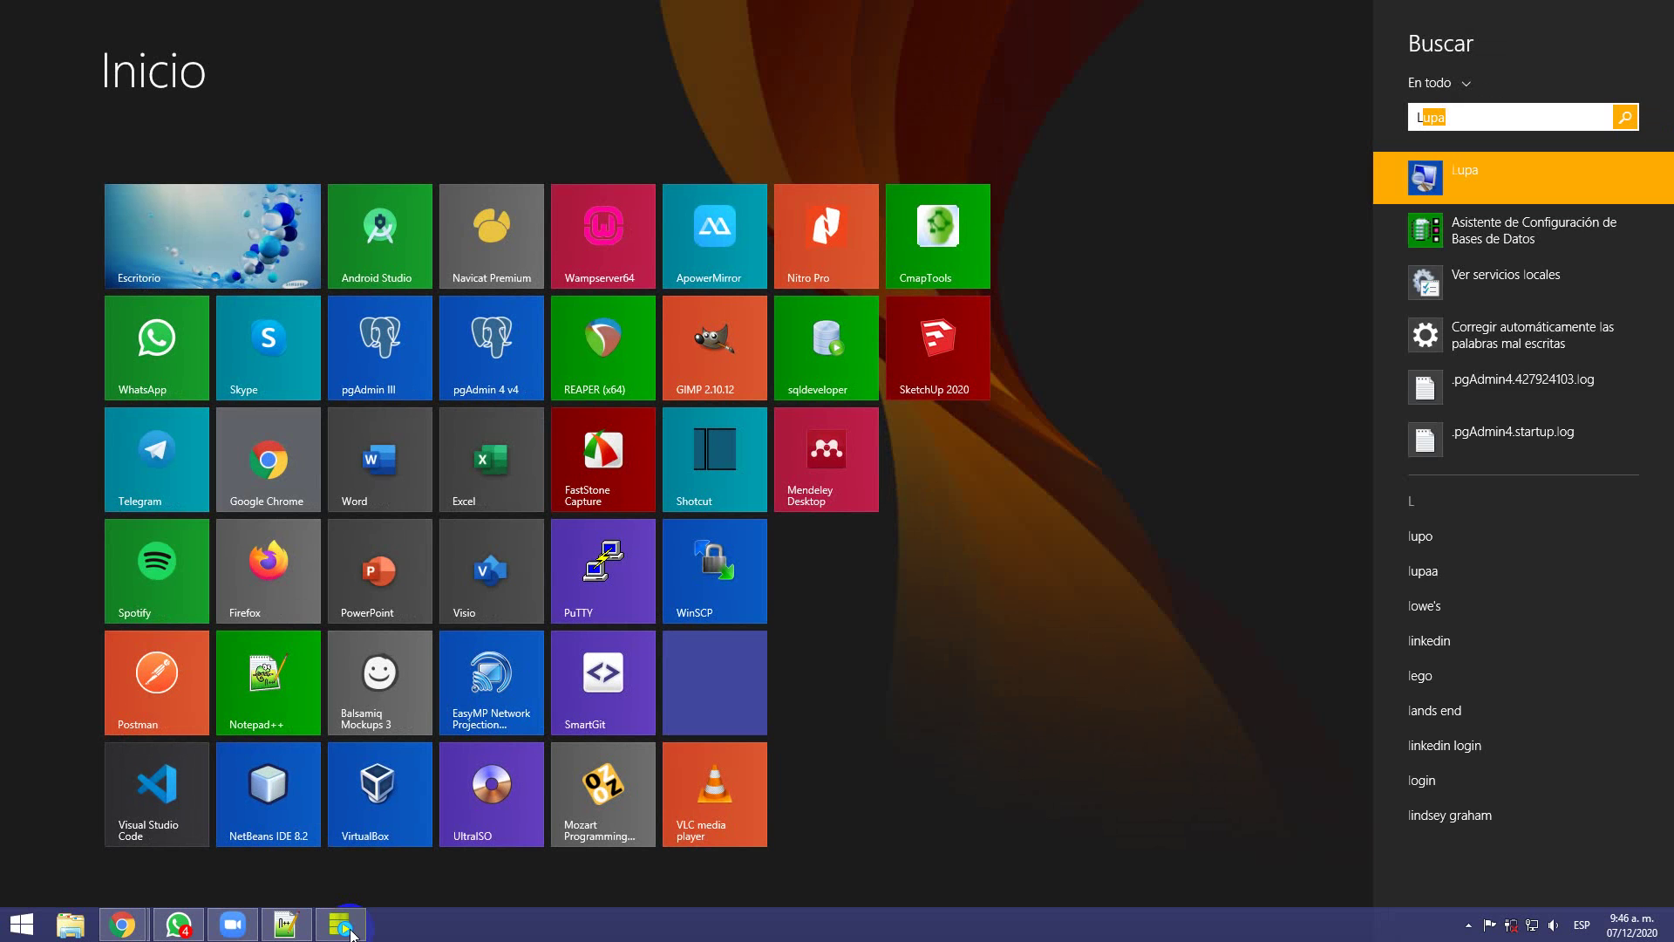
{"action": "key", "text": "Return"}
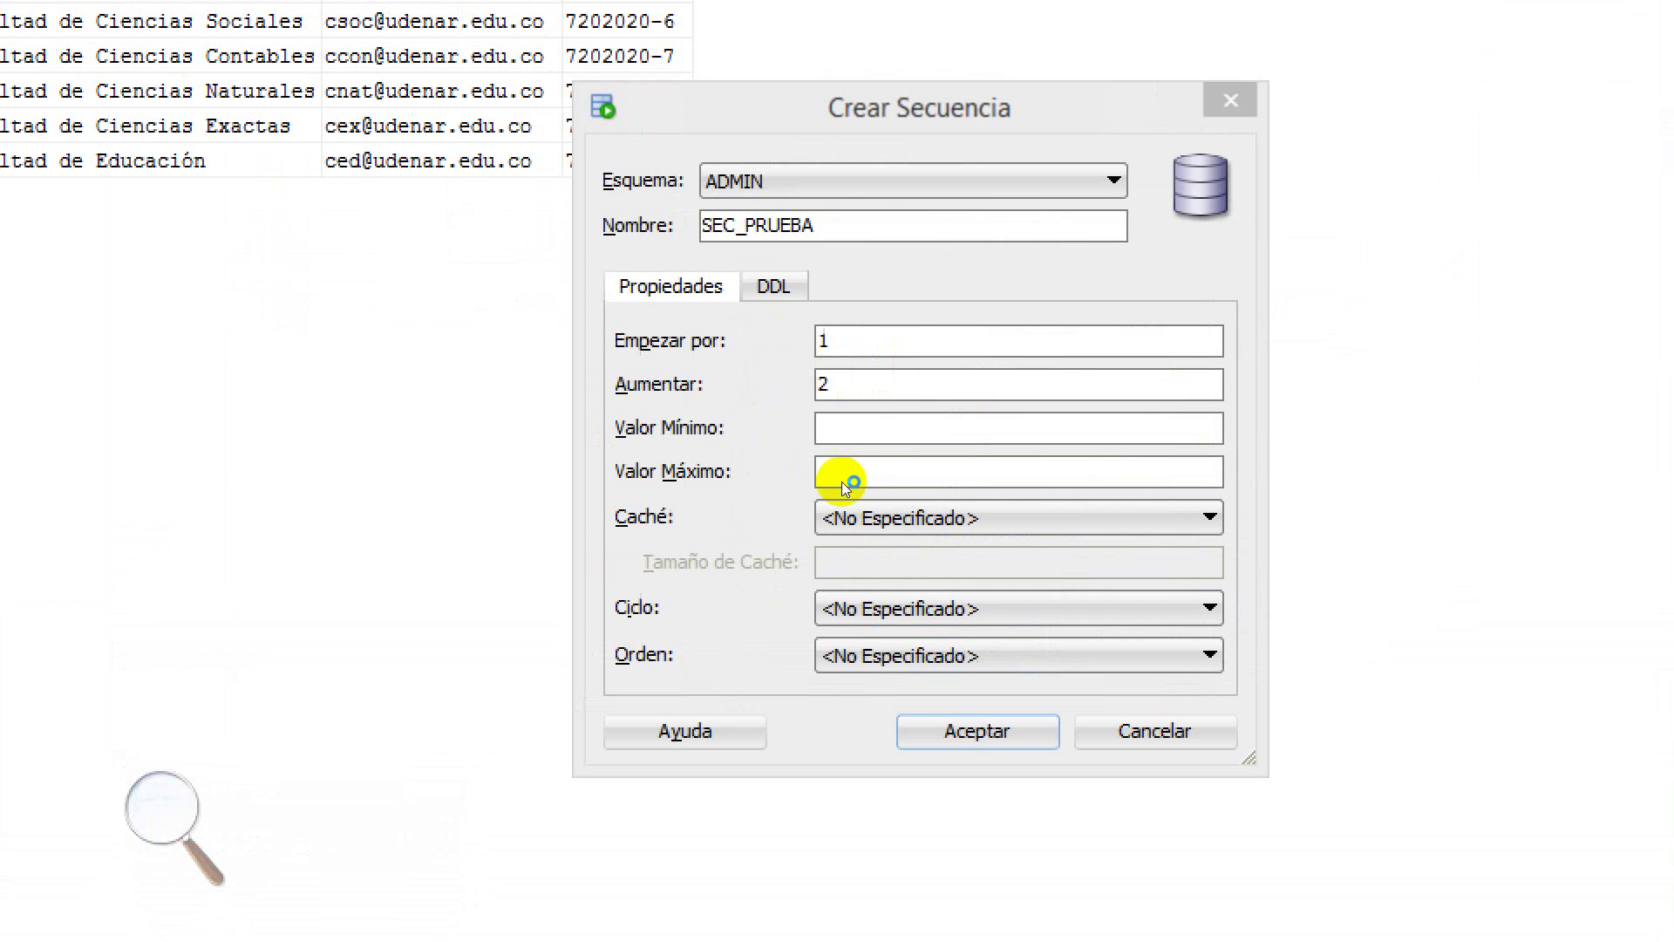
{"action": "left_click", "coordinate": [832, 602]}
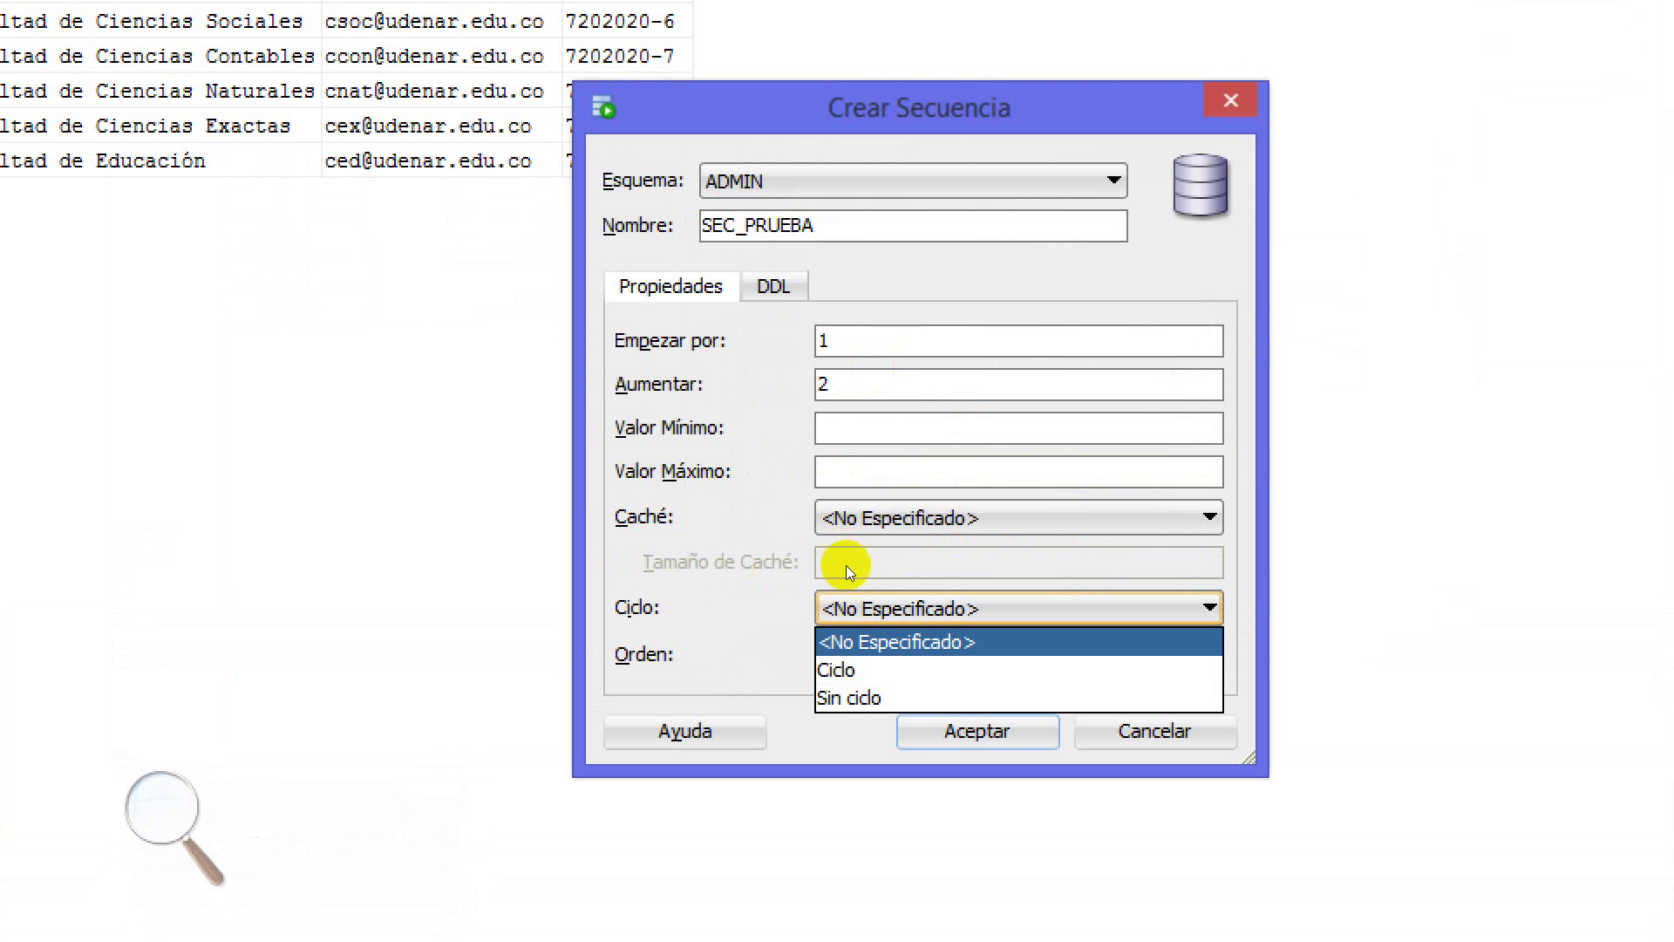
{"action": "key", "text": "Down"}
{"action": "key", "text": "Down"}
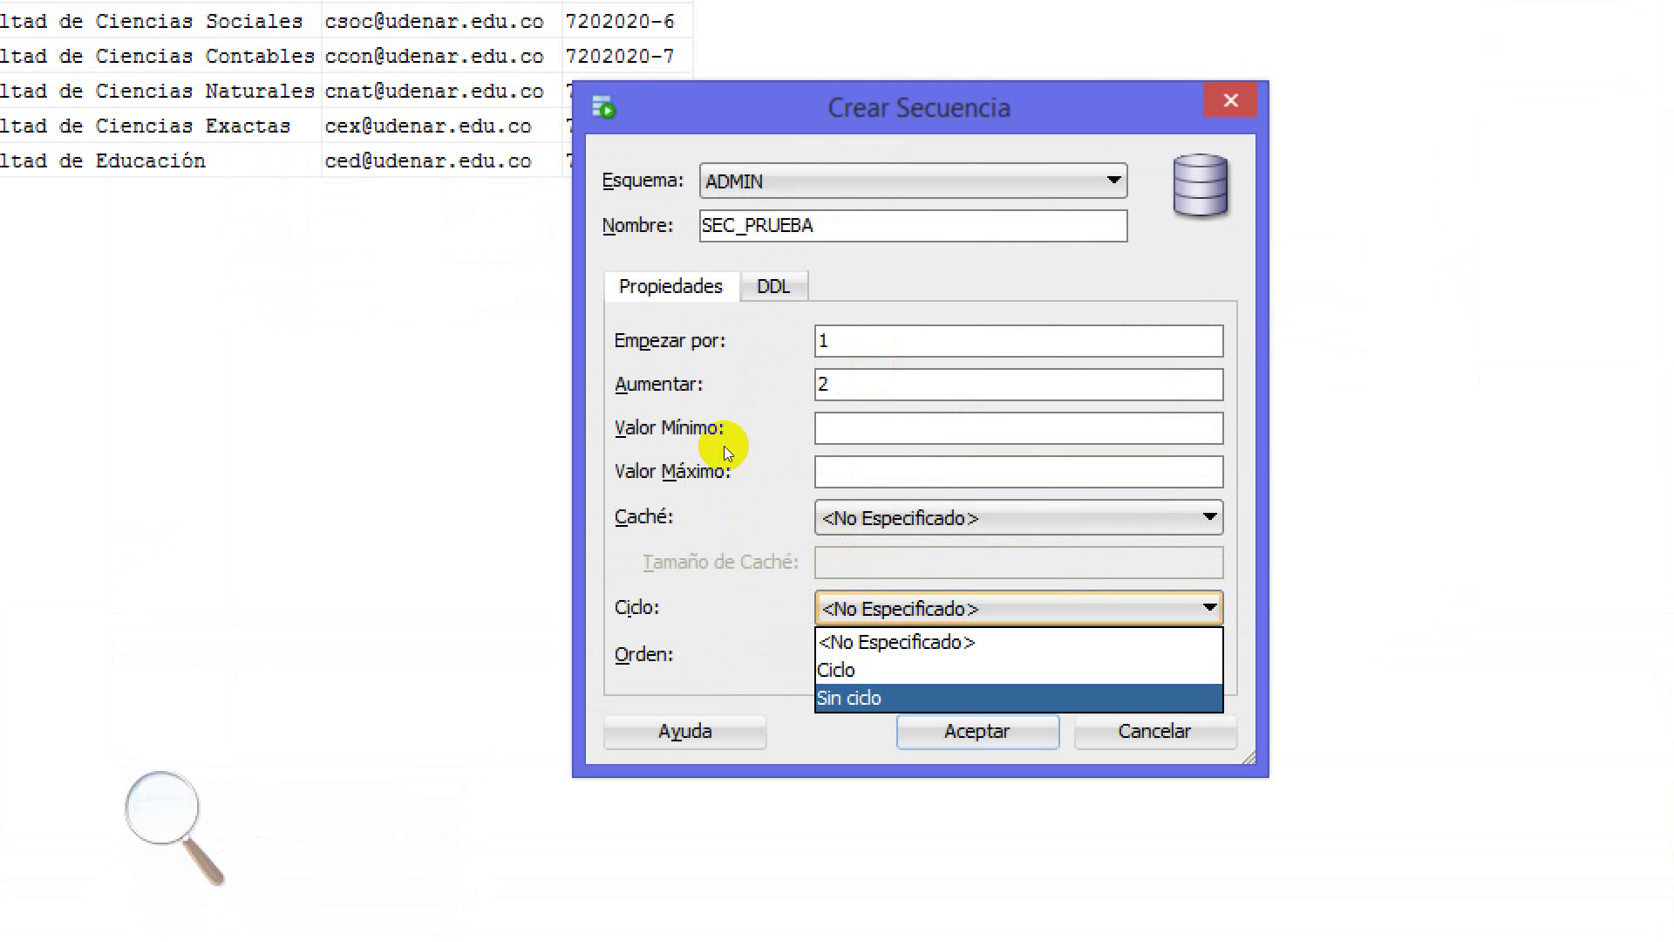
{"action": "left_click", "coordinate": [816, 441]}
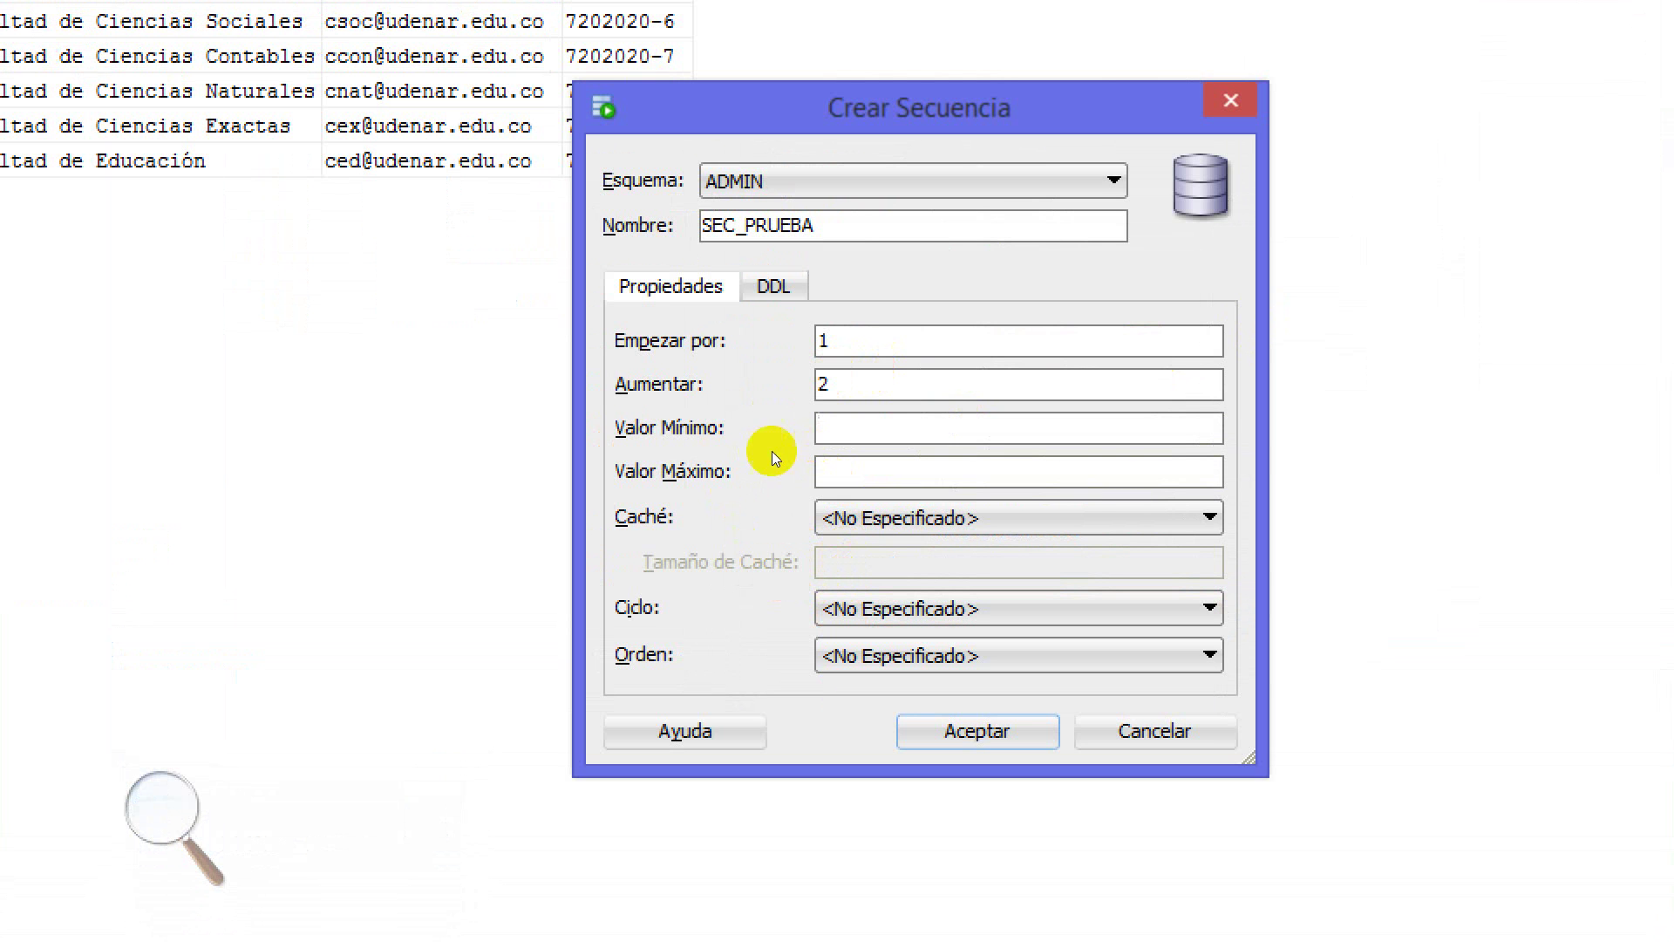
{"action": "left_click", "coordinate": [794, 472]}
Try a maximum value of 100, cycling on, and a minimum value of 1
{"action": "type", "text": "100"}
{"action": "left_click", "coordinate": [824, 538]}
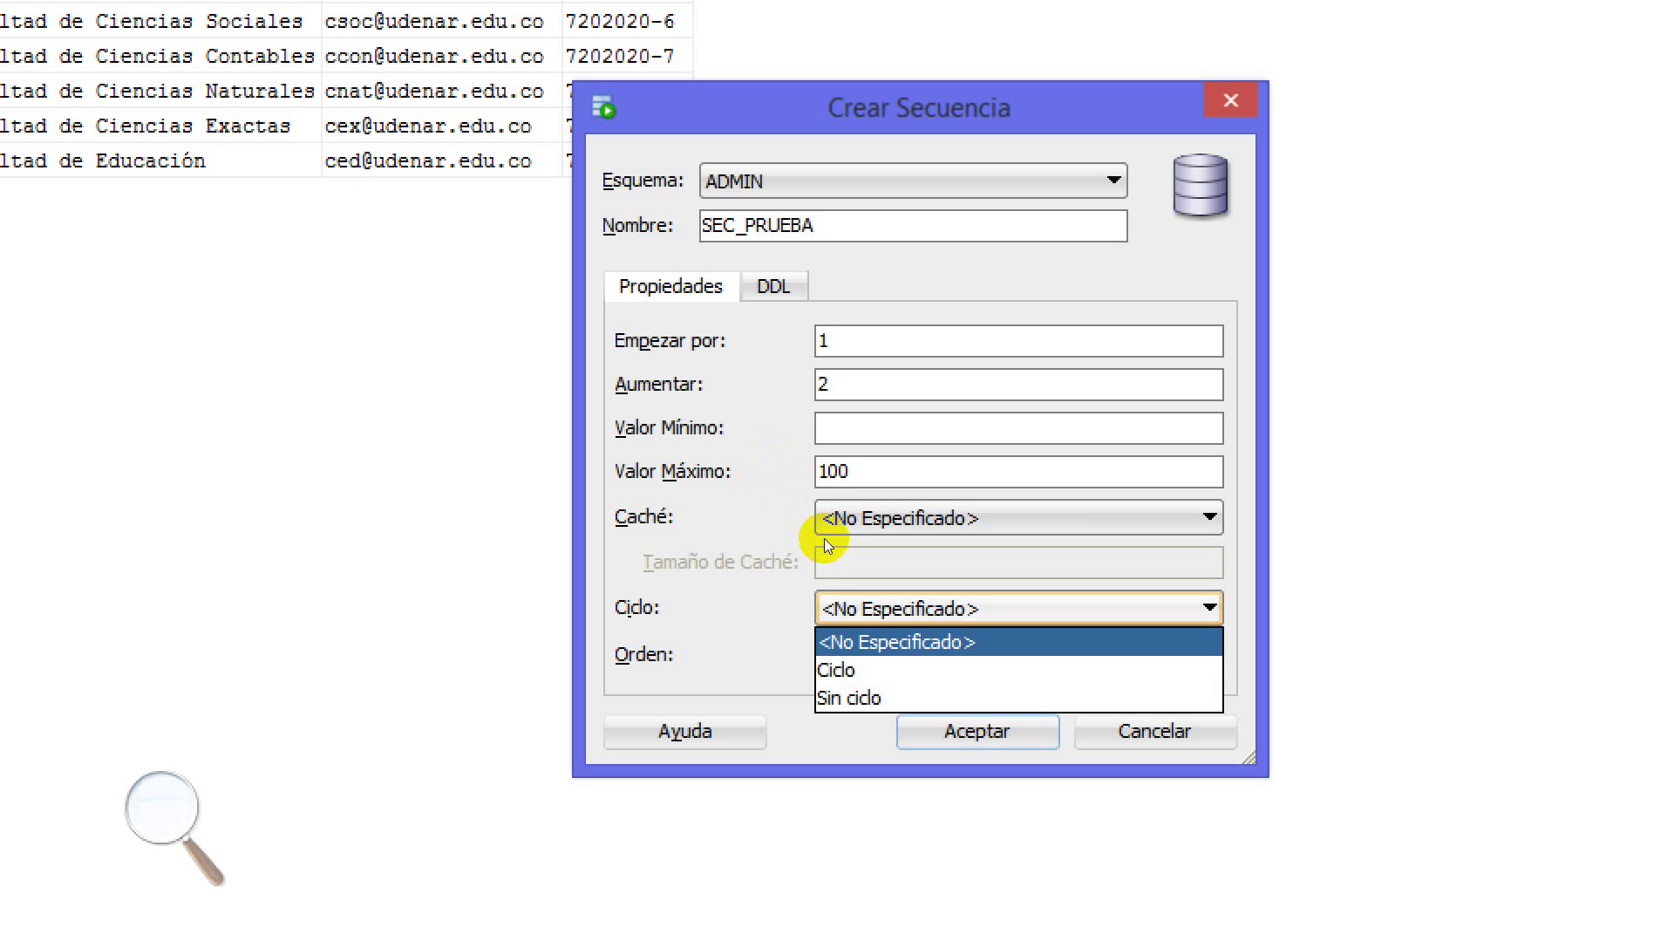
{"action": "left_click", "coordinate": [822, 574]}
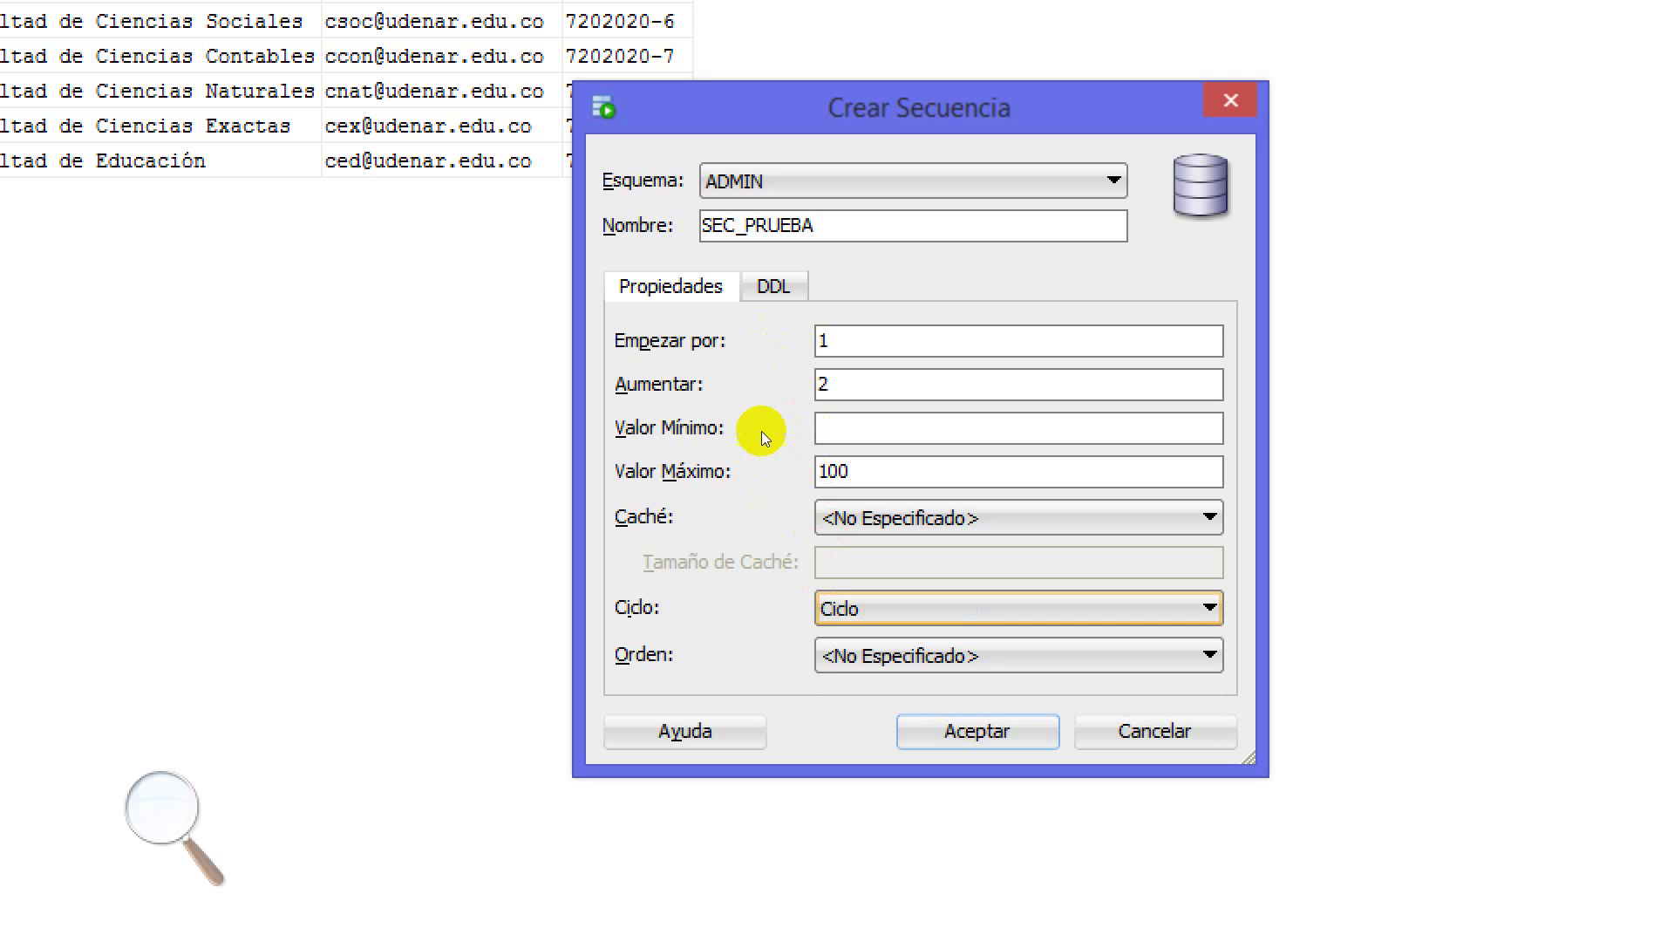
{"action": "left_click", "coordinate": [796, 441]}
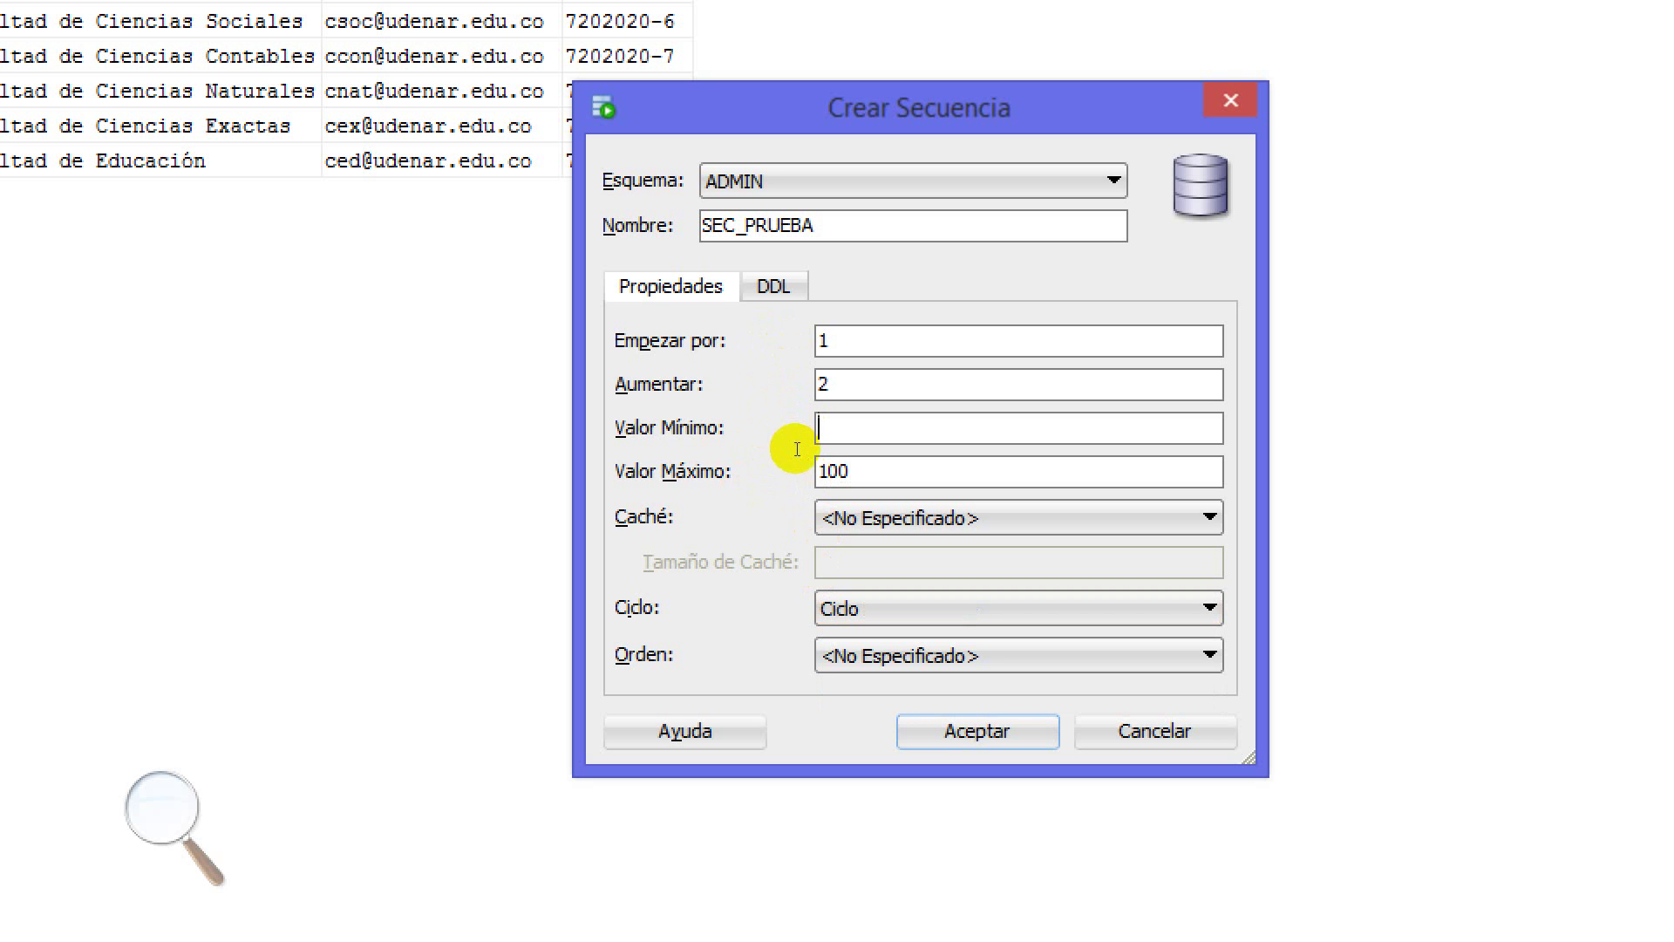
{"action": "type", "text": "1"}
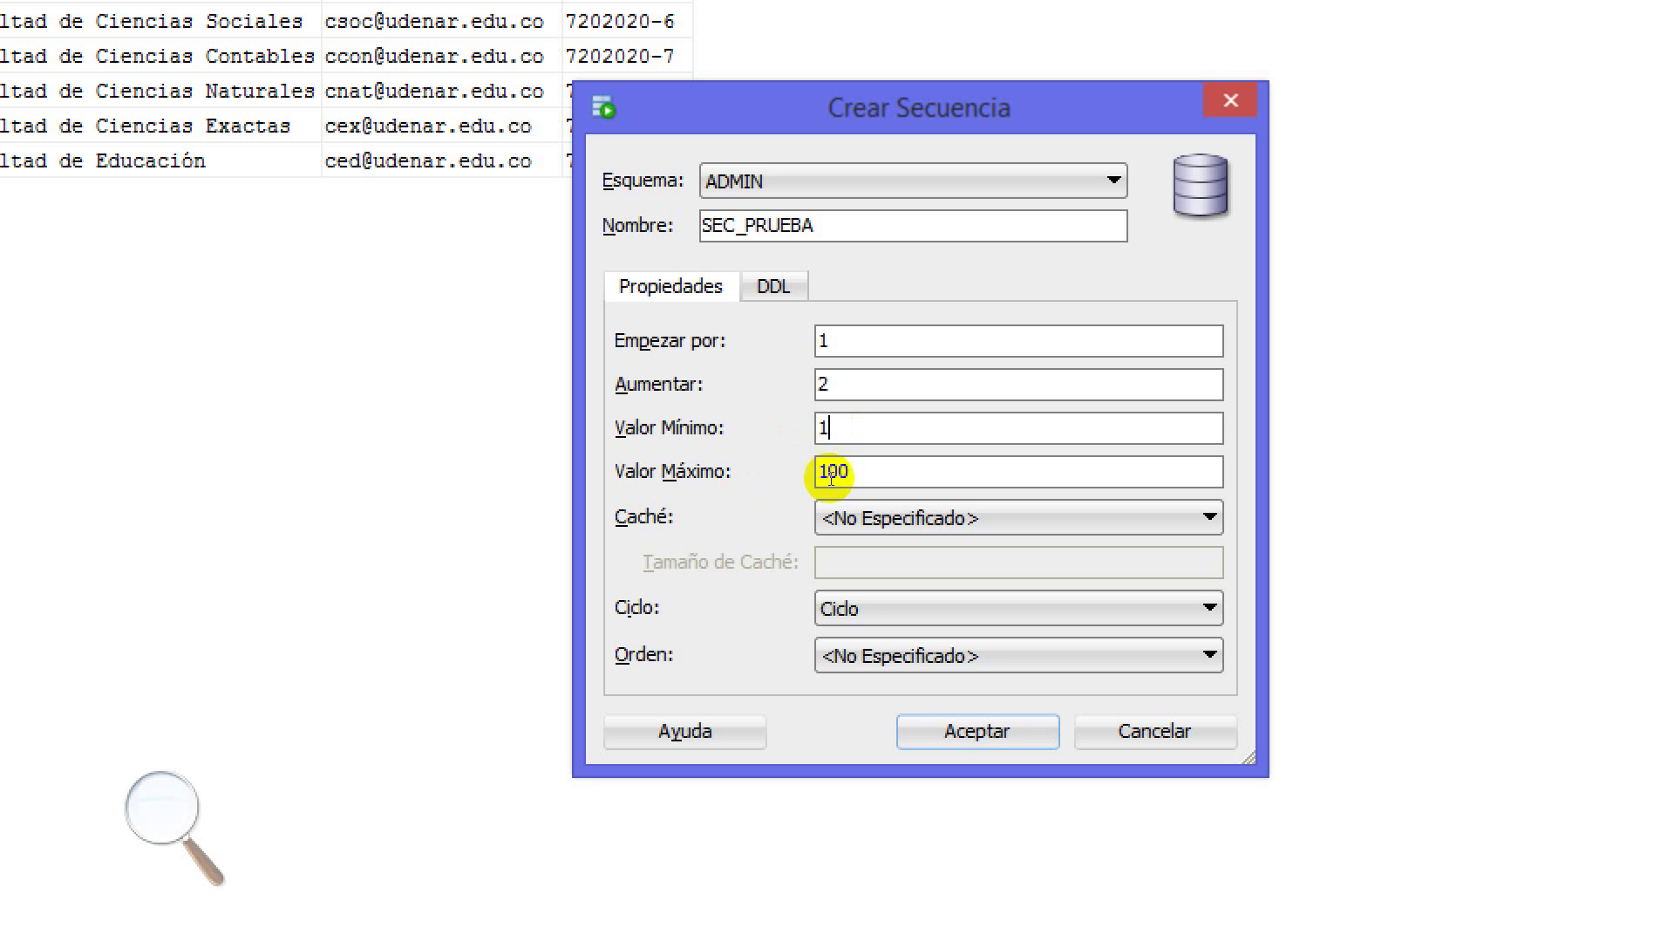
Clear minimum and maximum, leave cycle and order unspecified, and show the generated DDL
{"action": "double_click", "coordinate": [806, 429]}
{"action": "key", "text": "BackSpace"}
{"action": "key", "text": "Tab"}
{"action": "double_click", "coordinate": [817, 473]}
{"action": "key", "text": "BackSpace"}
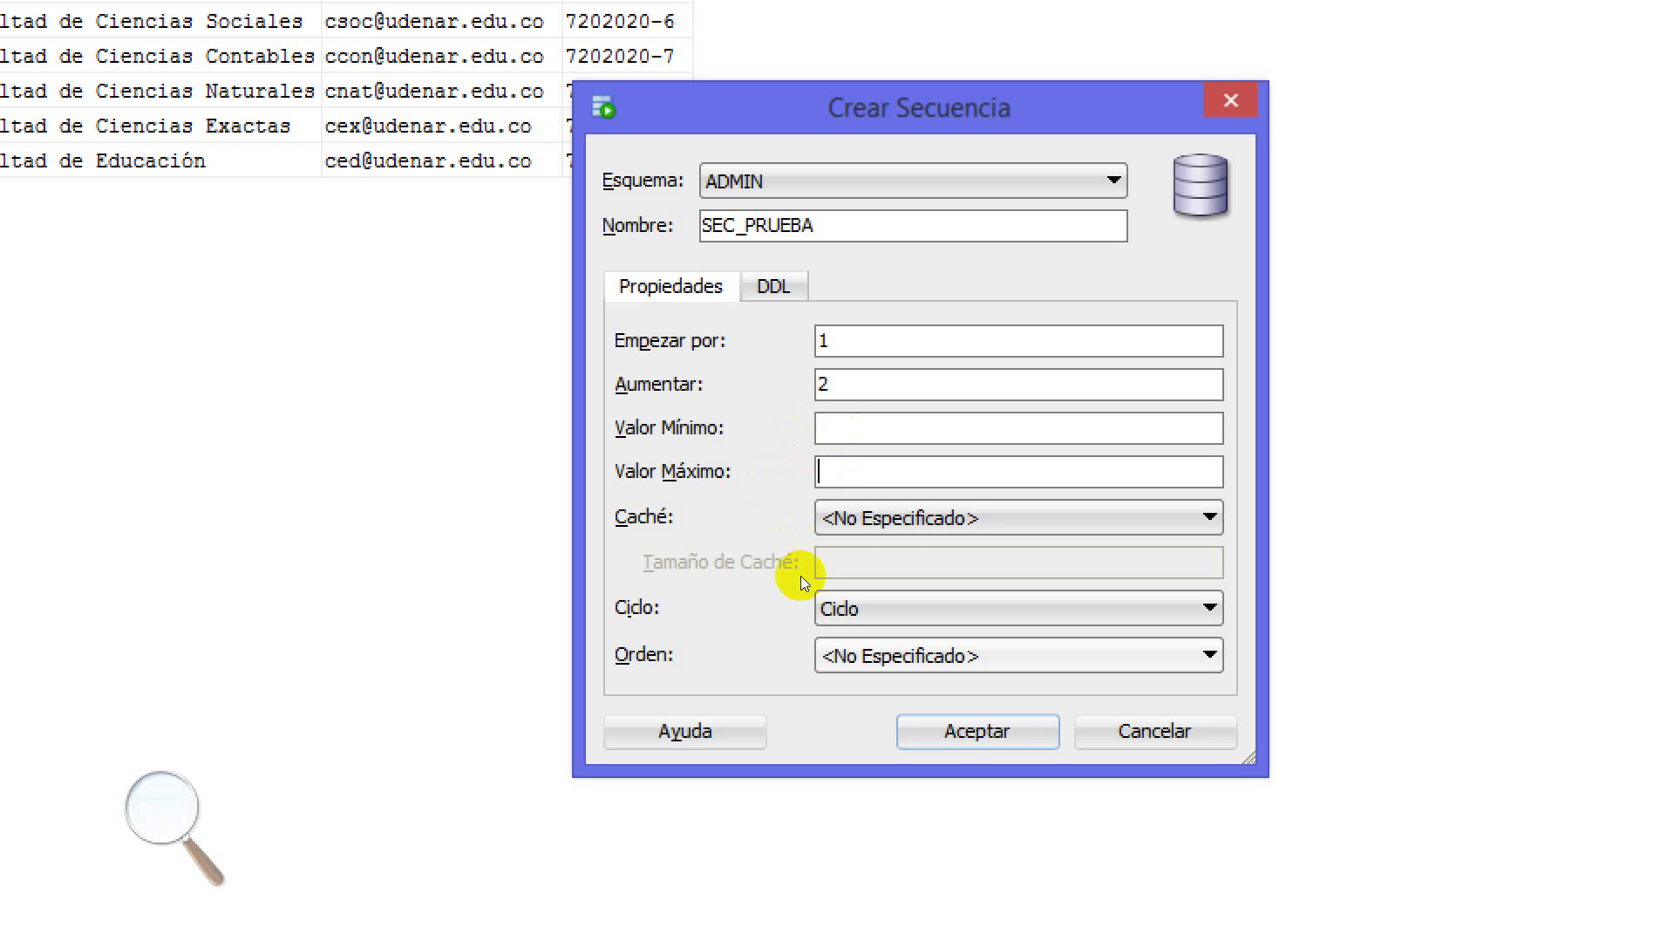
{"action": "key", "text": "Tab"}
{"action": "key", "text": "Tab"}
{"action": "key", "text": "alt+Down"}
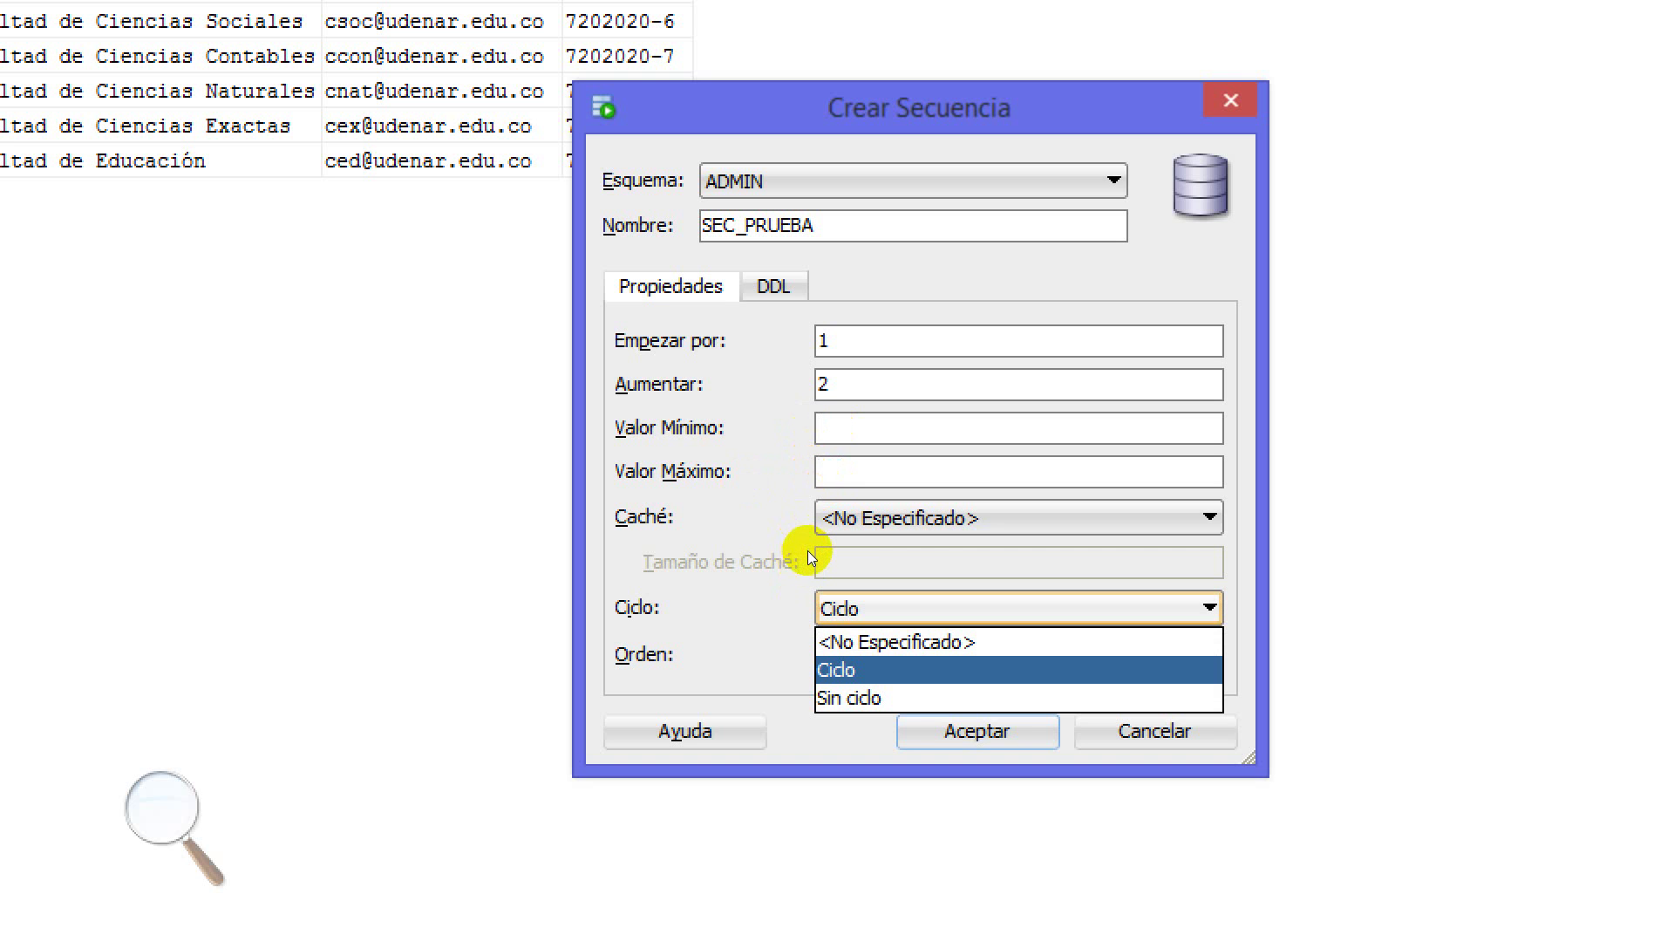
{"action": "key", "text": "Up"}
{"action": "key", "text": "Return"}
{"action": "key", "text": "Tab"}
{"action": "key", "text": "alt+Down"}
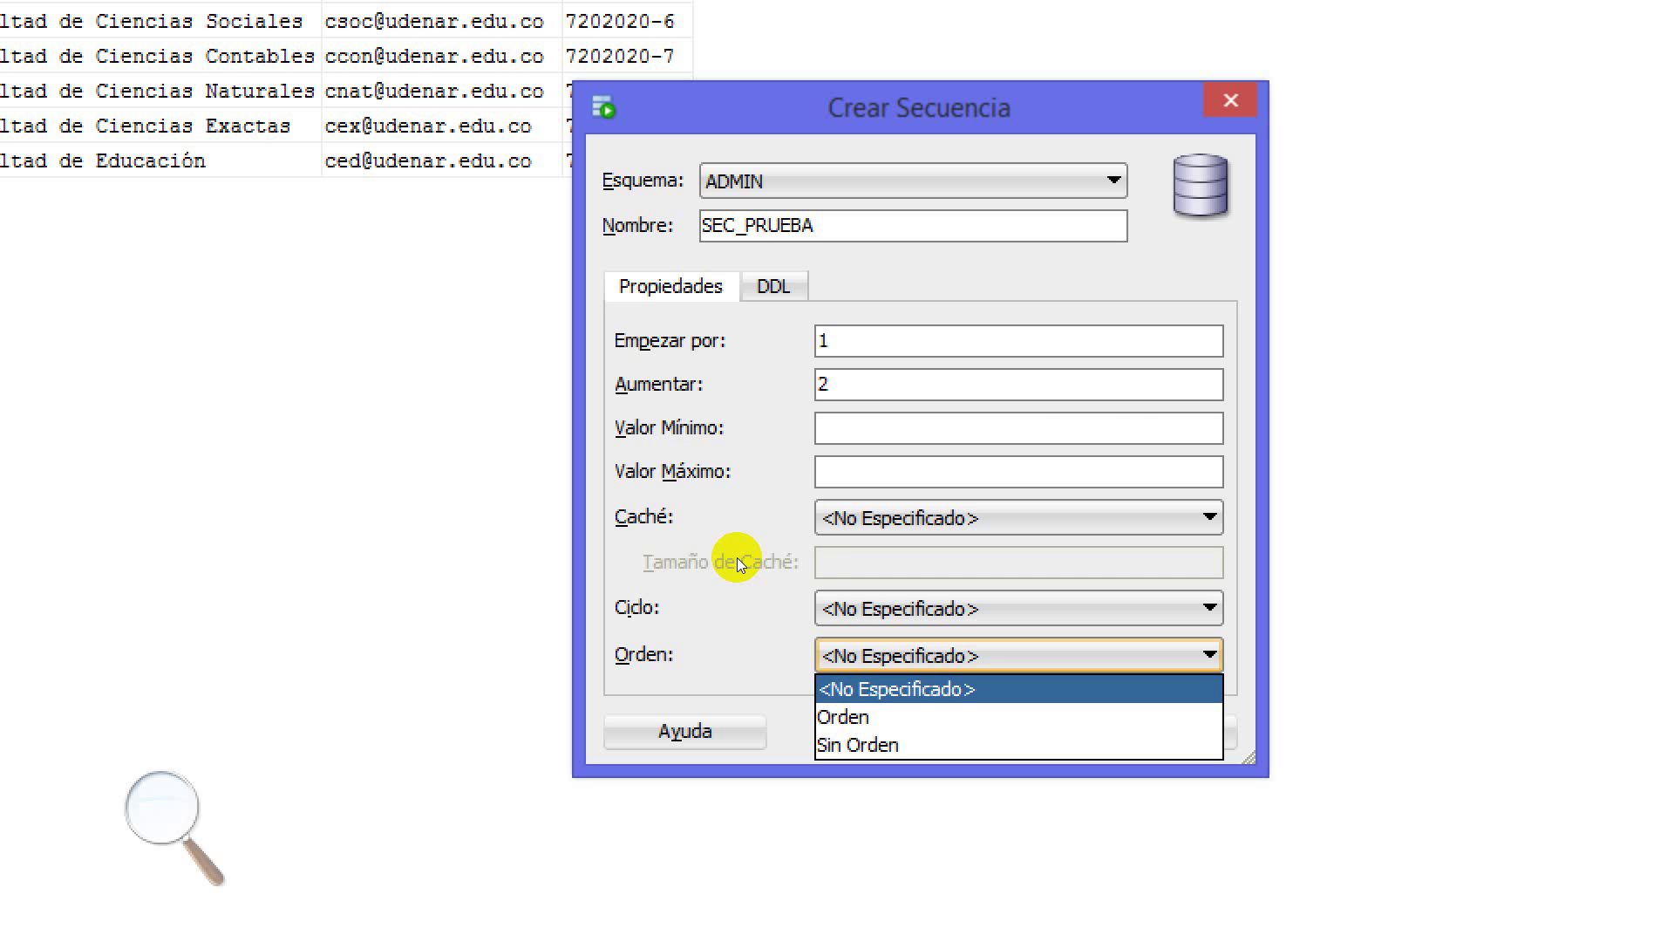
{"action": "key", "text": "Return"}
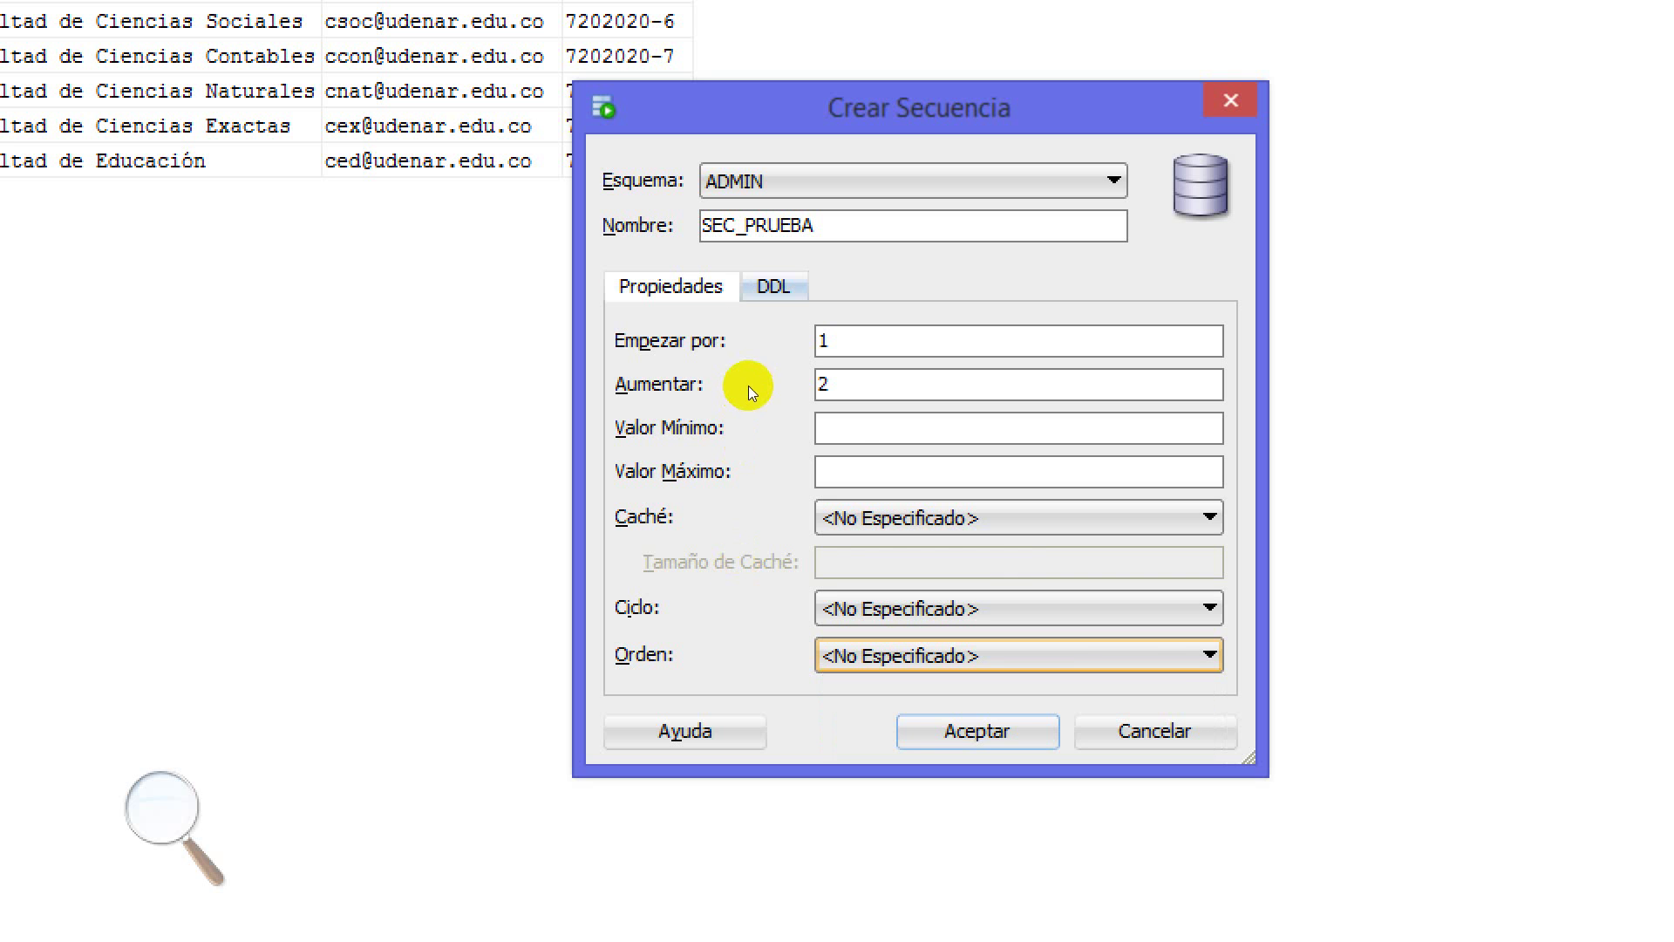
{"action": "key", "text": "ctrl+Page_Down"}
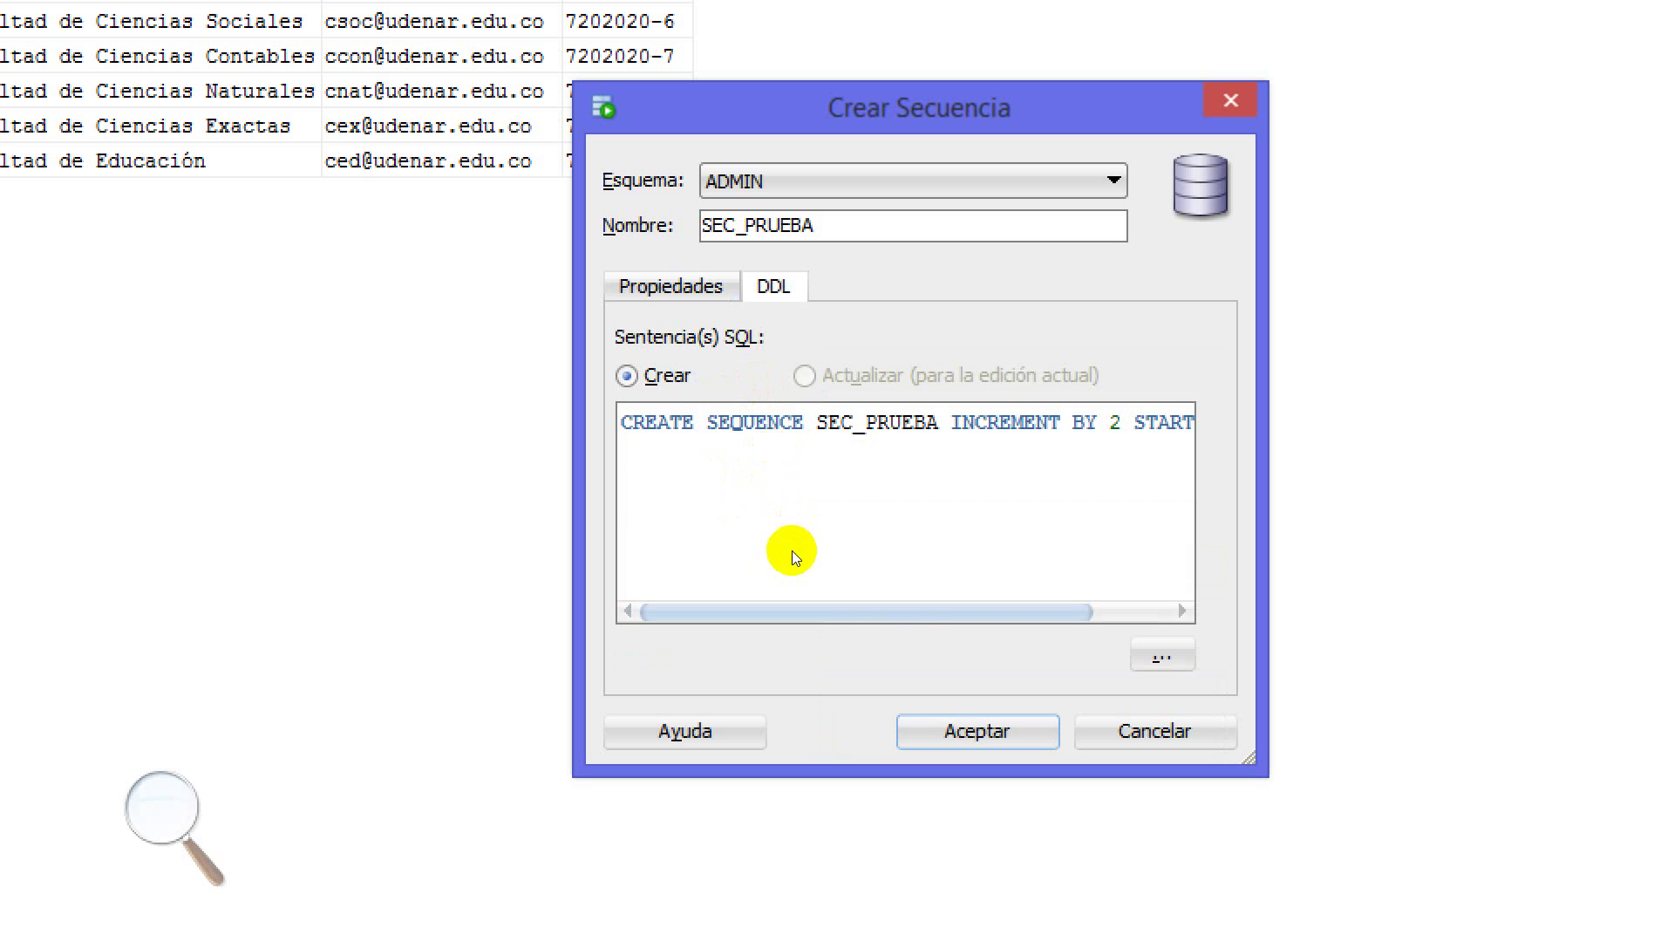
Scroll along the CREATE SEQUENCE SEC_PRUEBA line to read START WITH 1, then return to Propiedades
{"action": "left_click", "coordinate": [820, 547]}
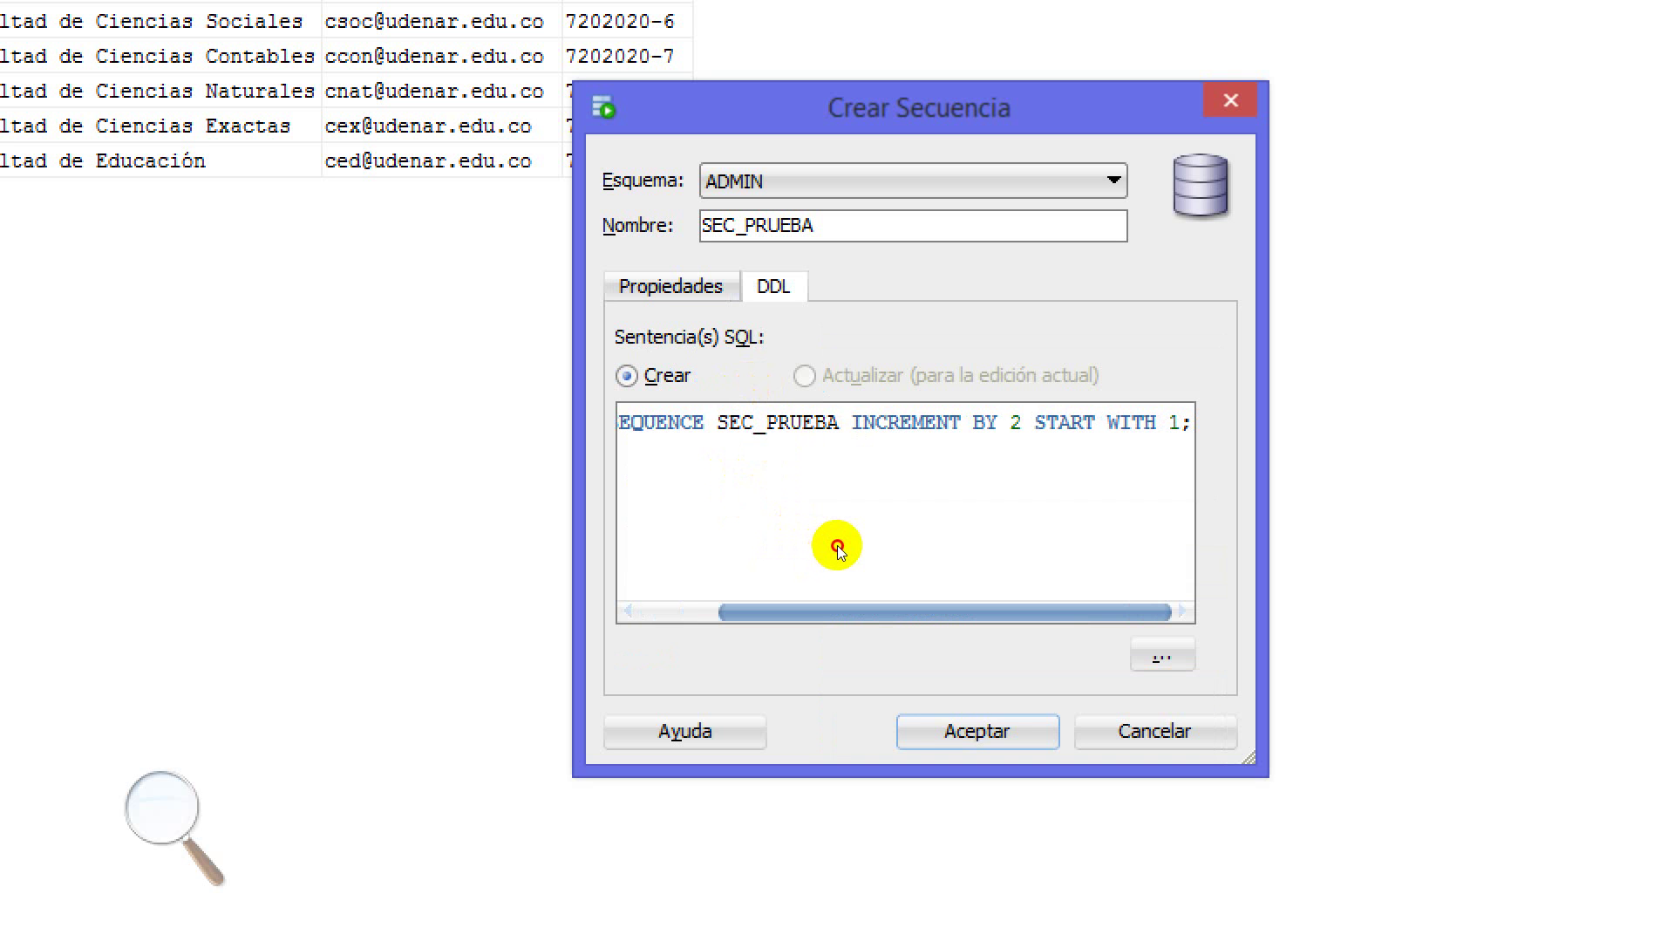
{"action": "key", "text": "Home"}
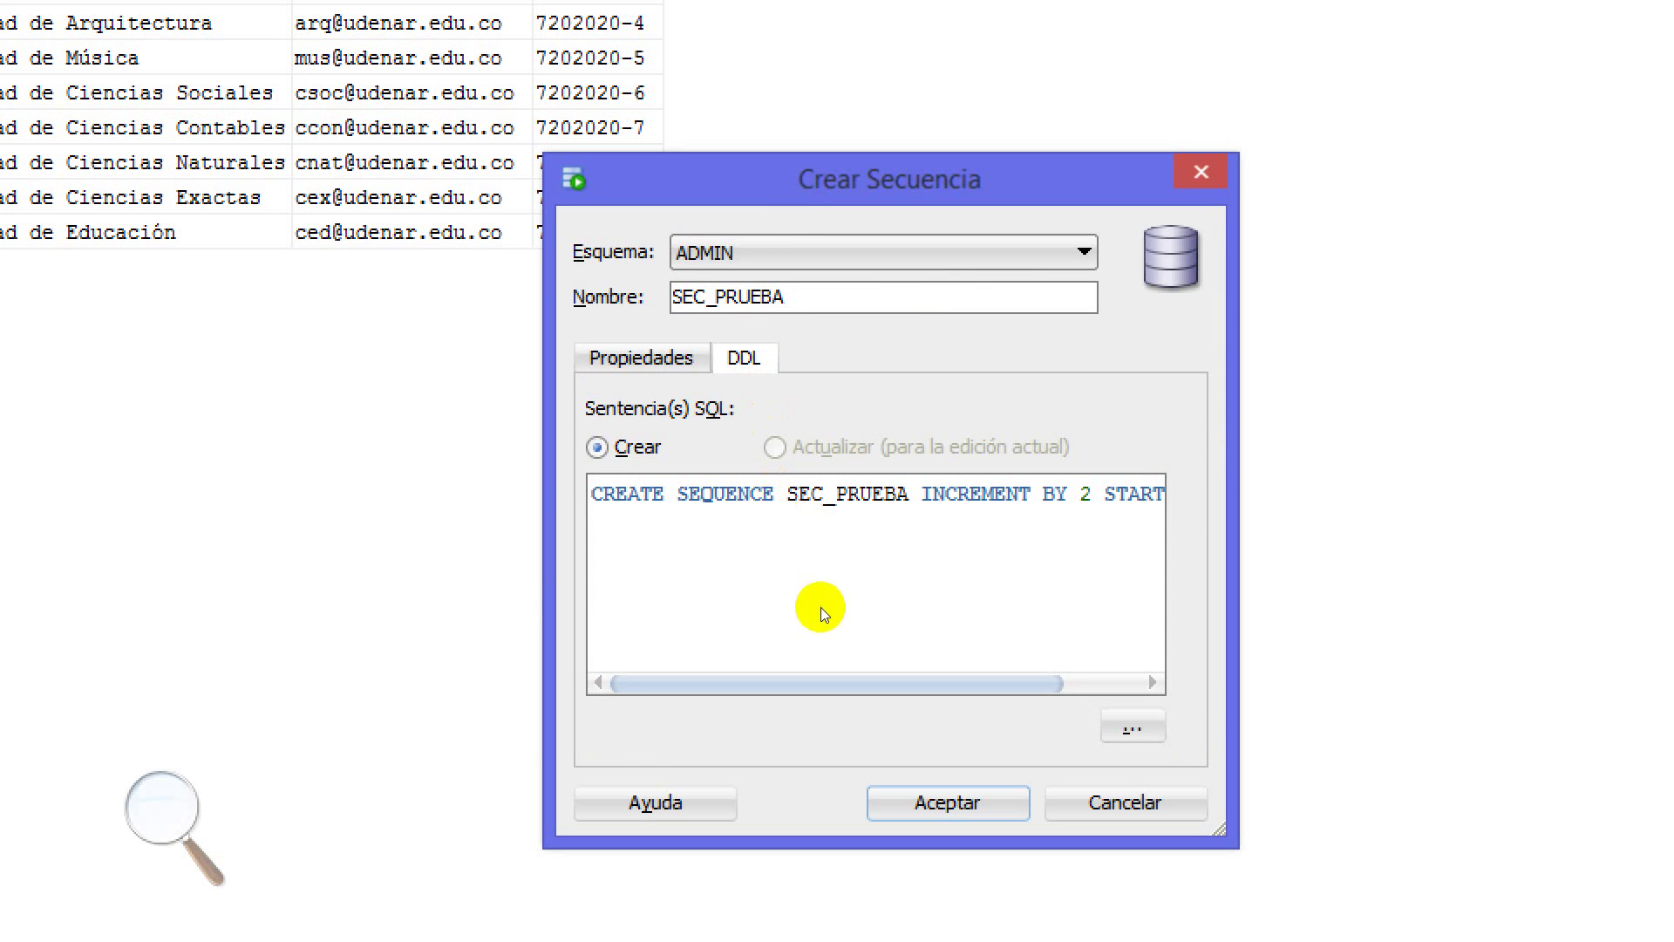
{"action": "left_click", "coordinate": [777, 547]}
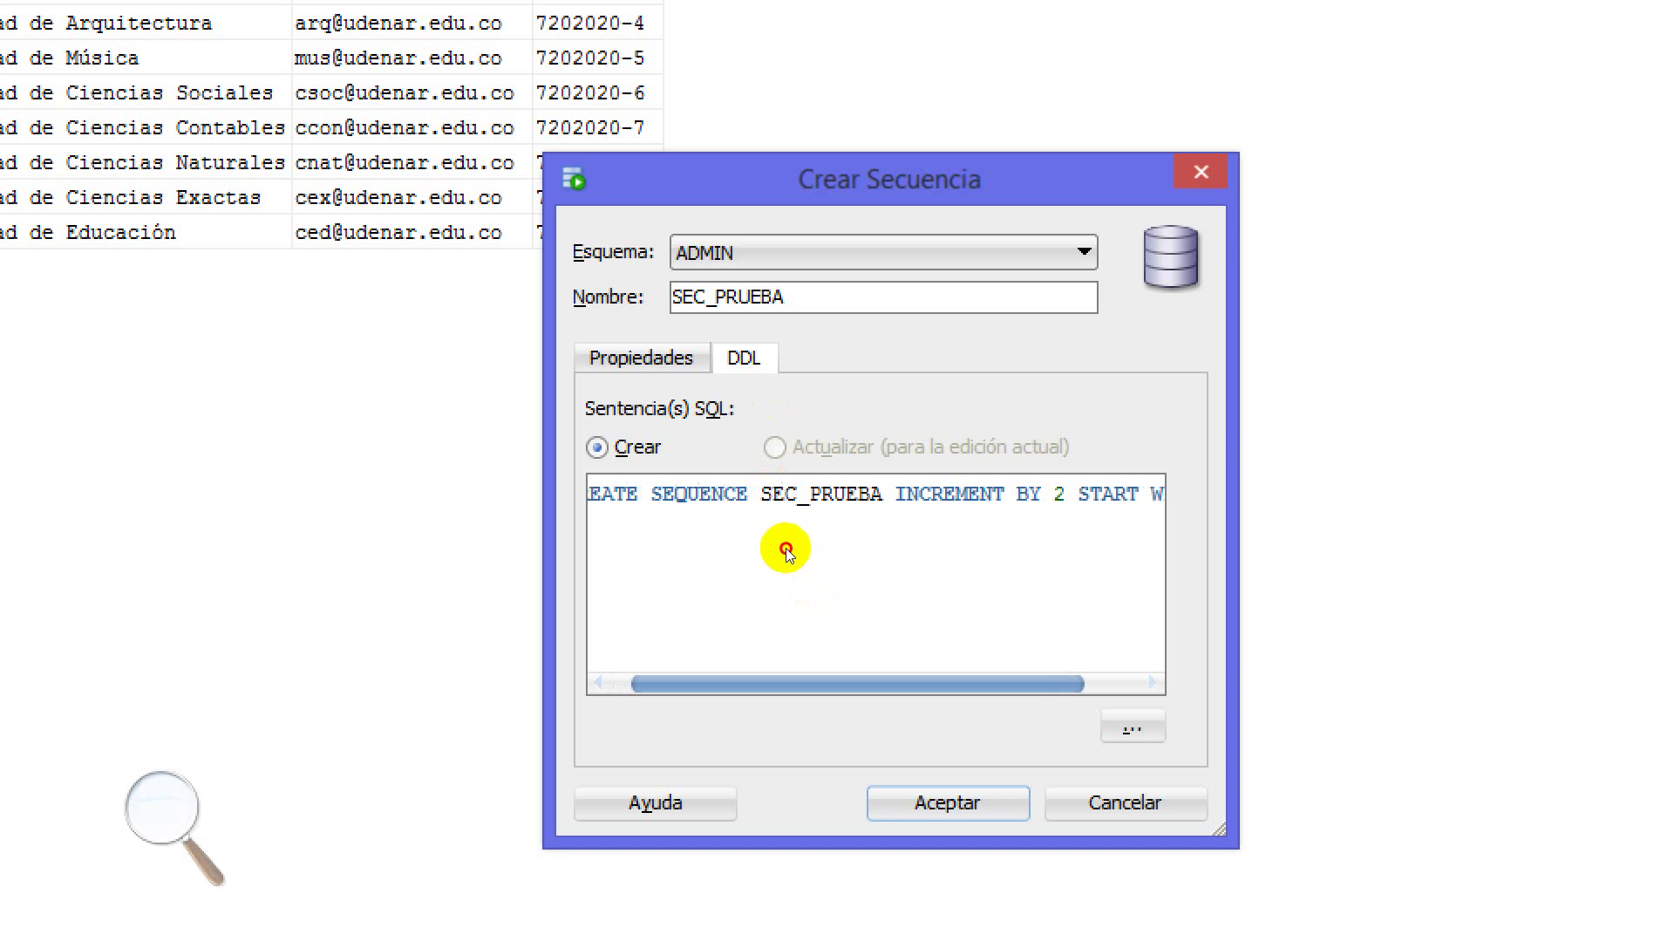
{"action": "scroll", "coordinate": [787, 546], "scroll_direction": "left", "scroll_amount": 1}
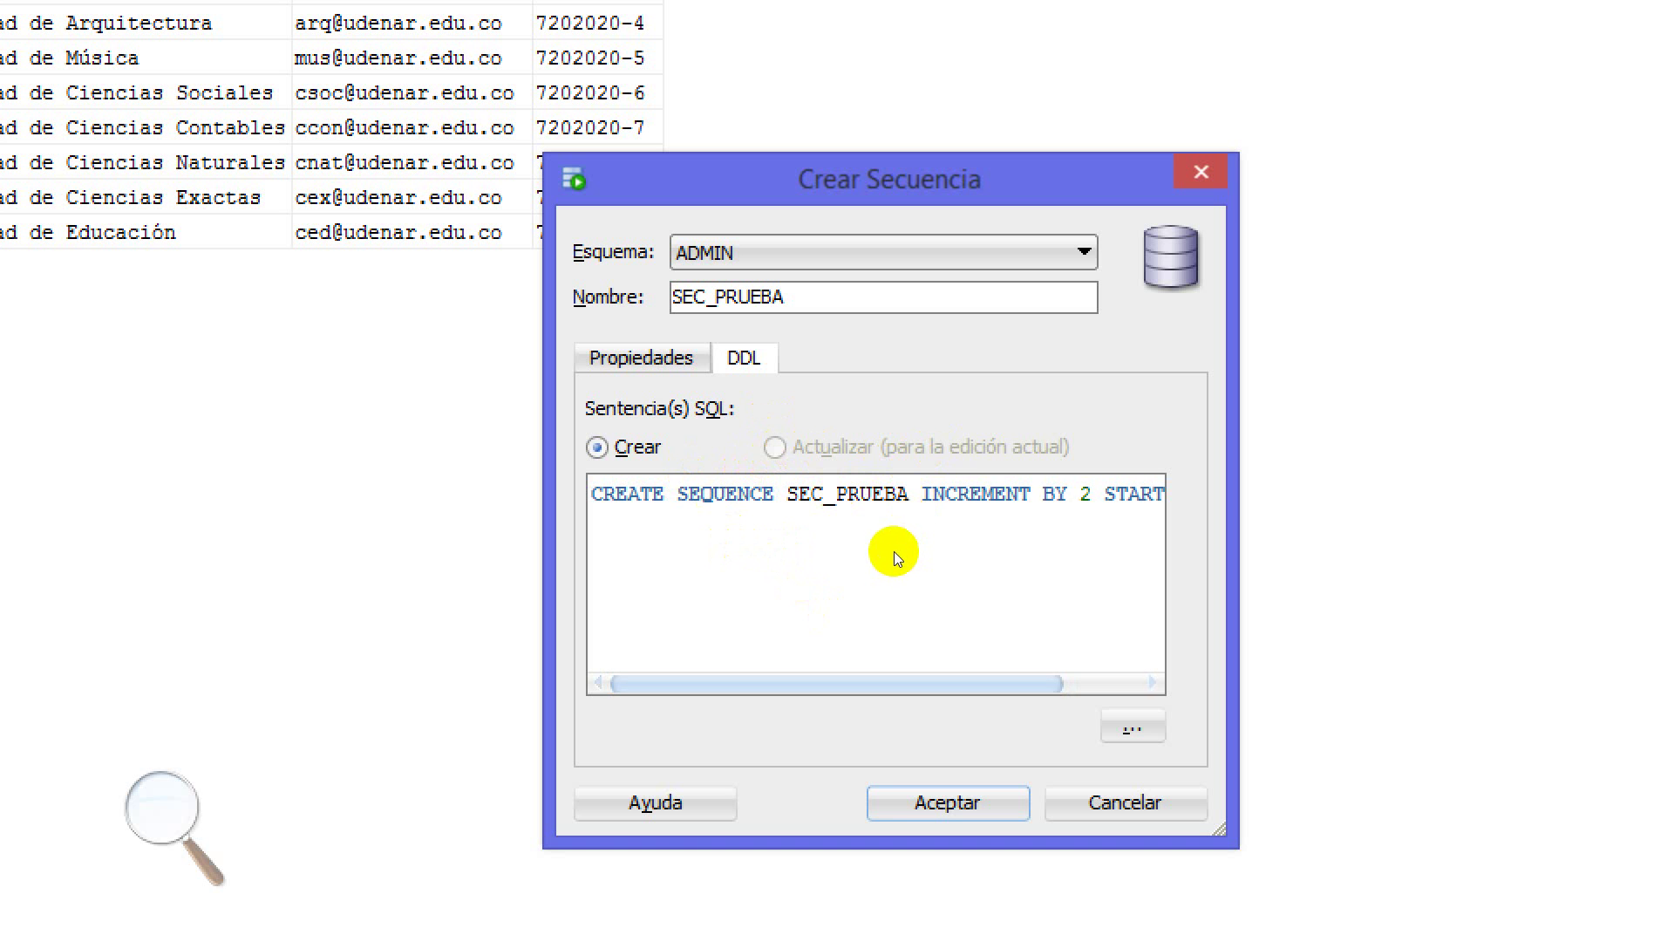
{"action": "scroll", "coordinate": [899, 555], "scroll_direction": "right", "scroll_amount": 3}
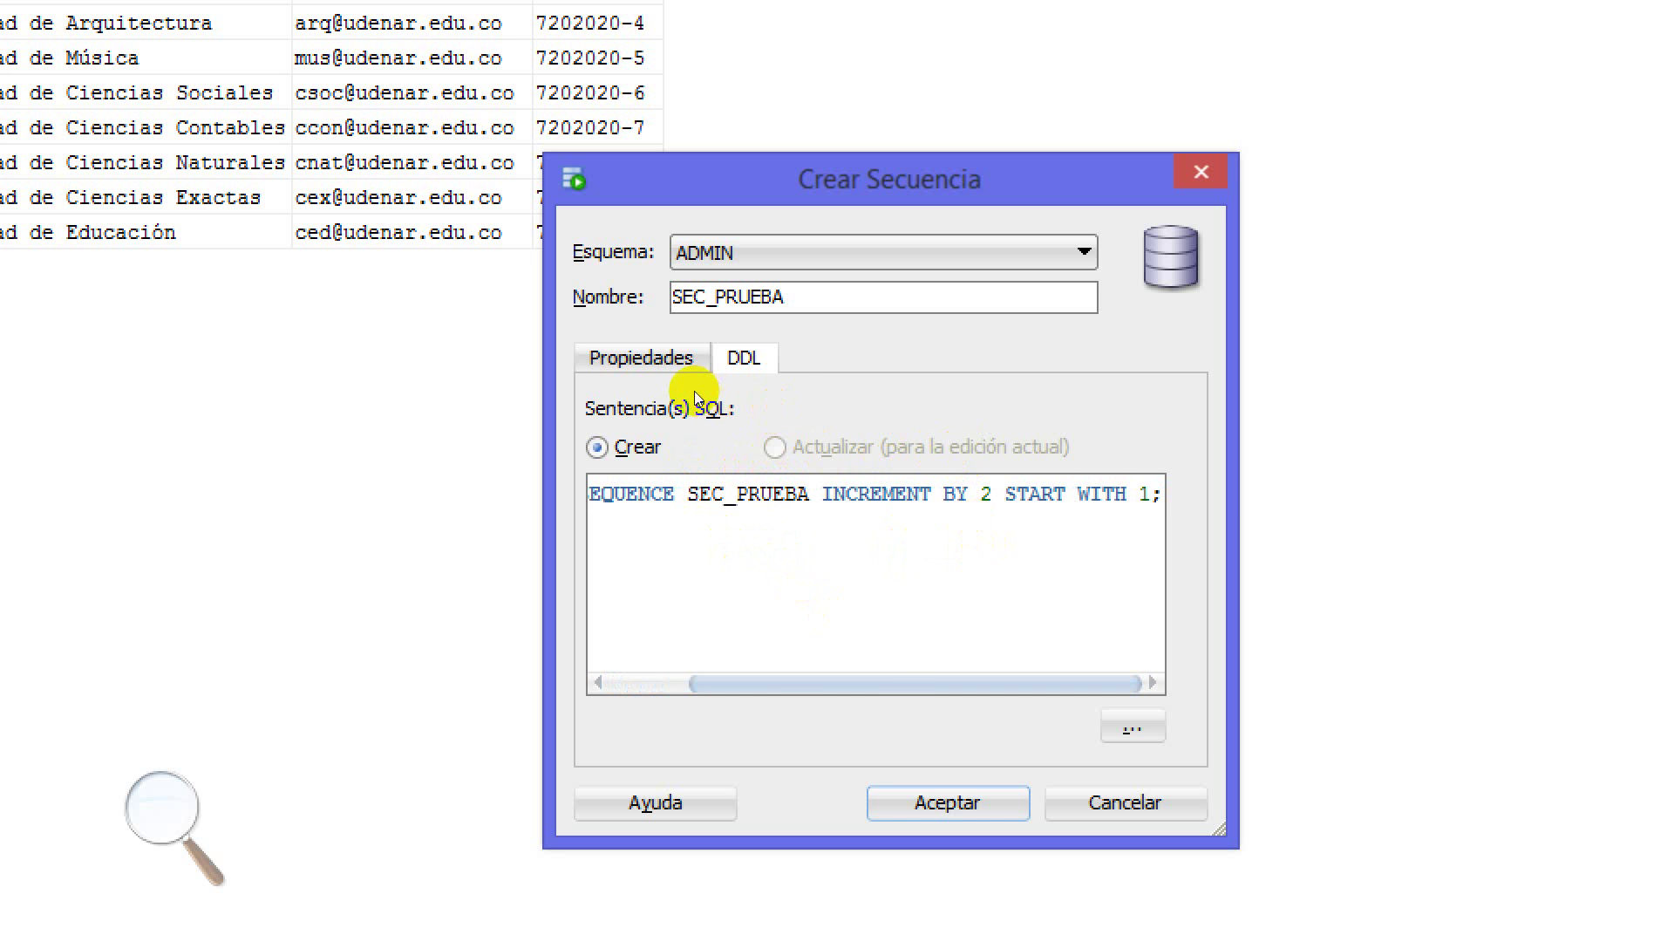
{"action": "left_click", "coordinate": [691, 356]}
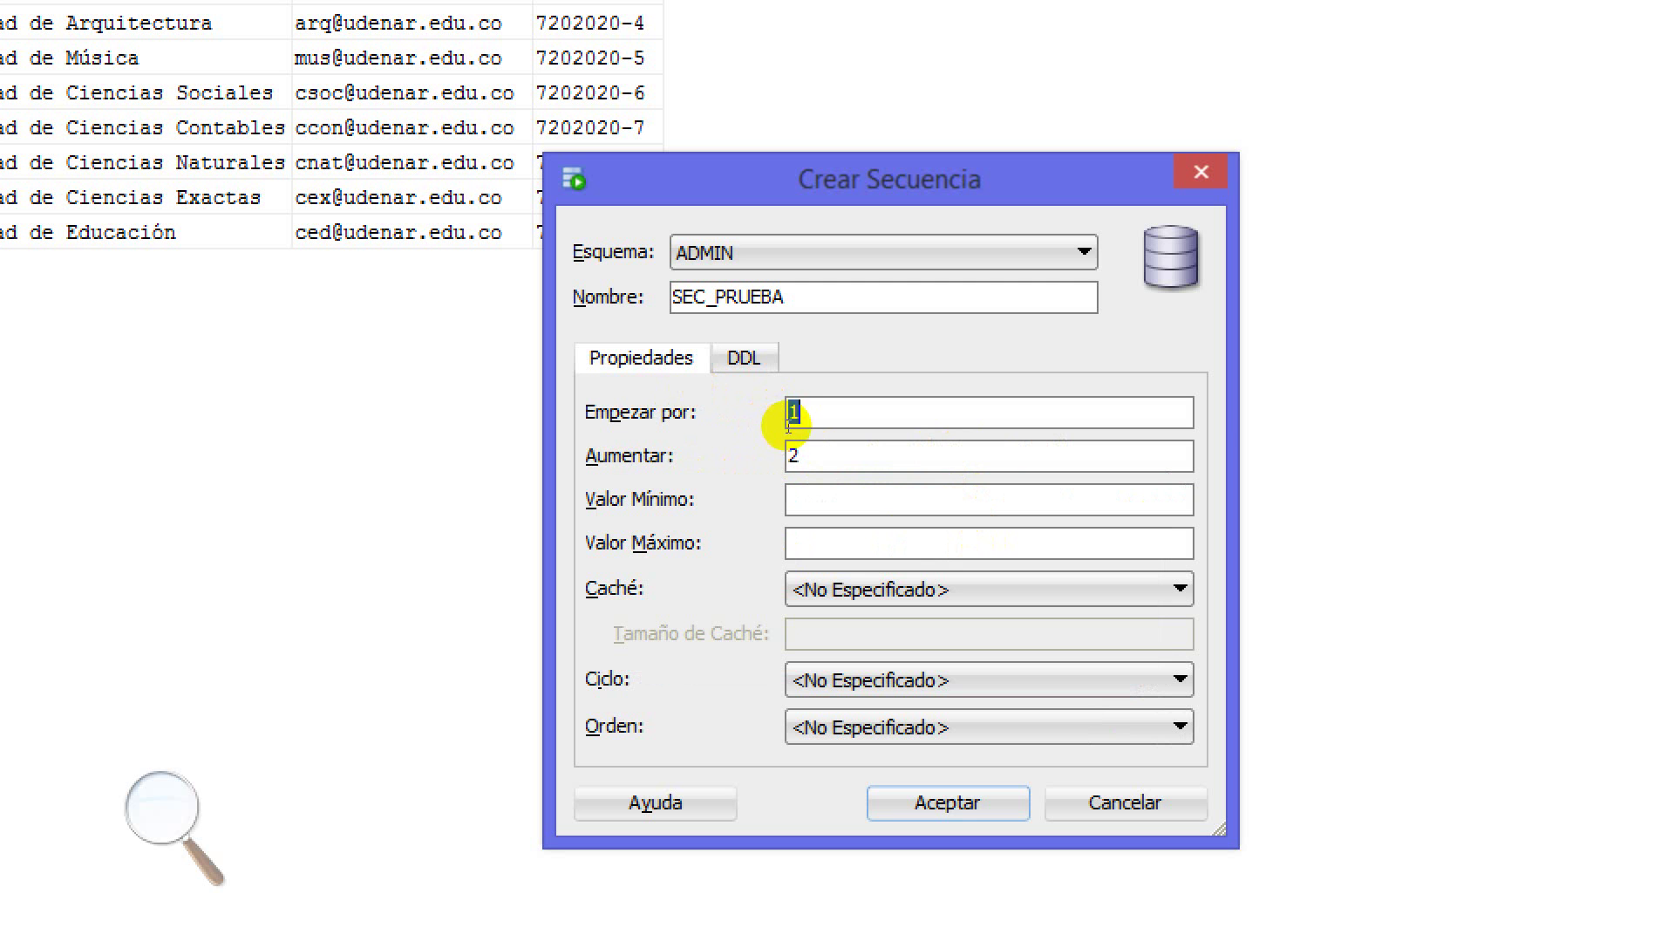
Set the increment to 1, create SEC_PRUEBA, and switch back to the ACAD_PROG_ADMIN worksheet
{"action": "key", "text": "Tab"}
{"action": "type", "text": "1"}
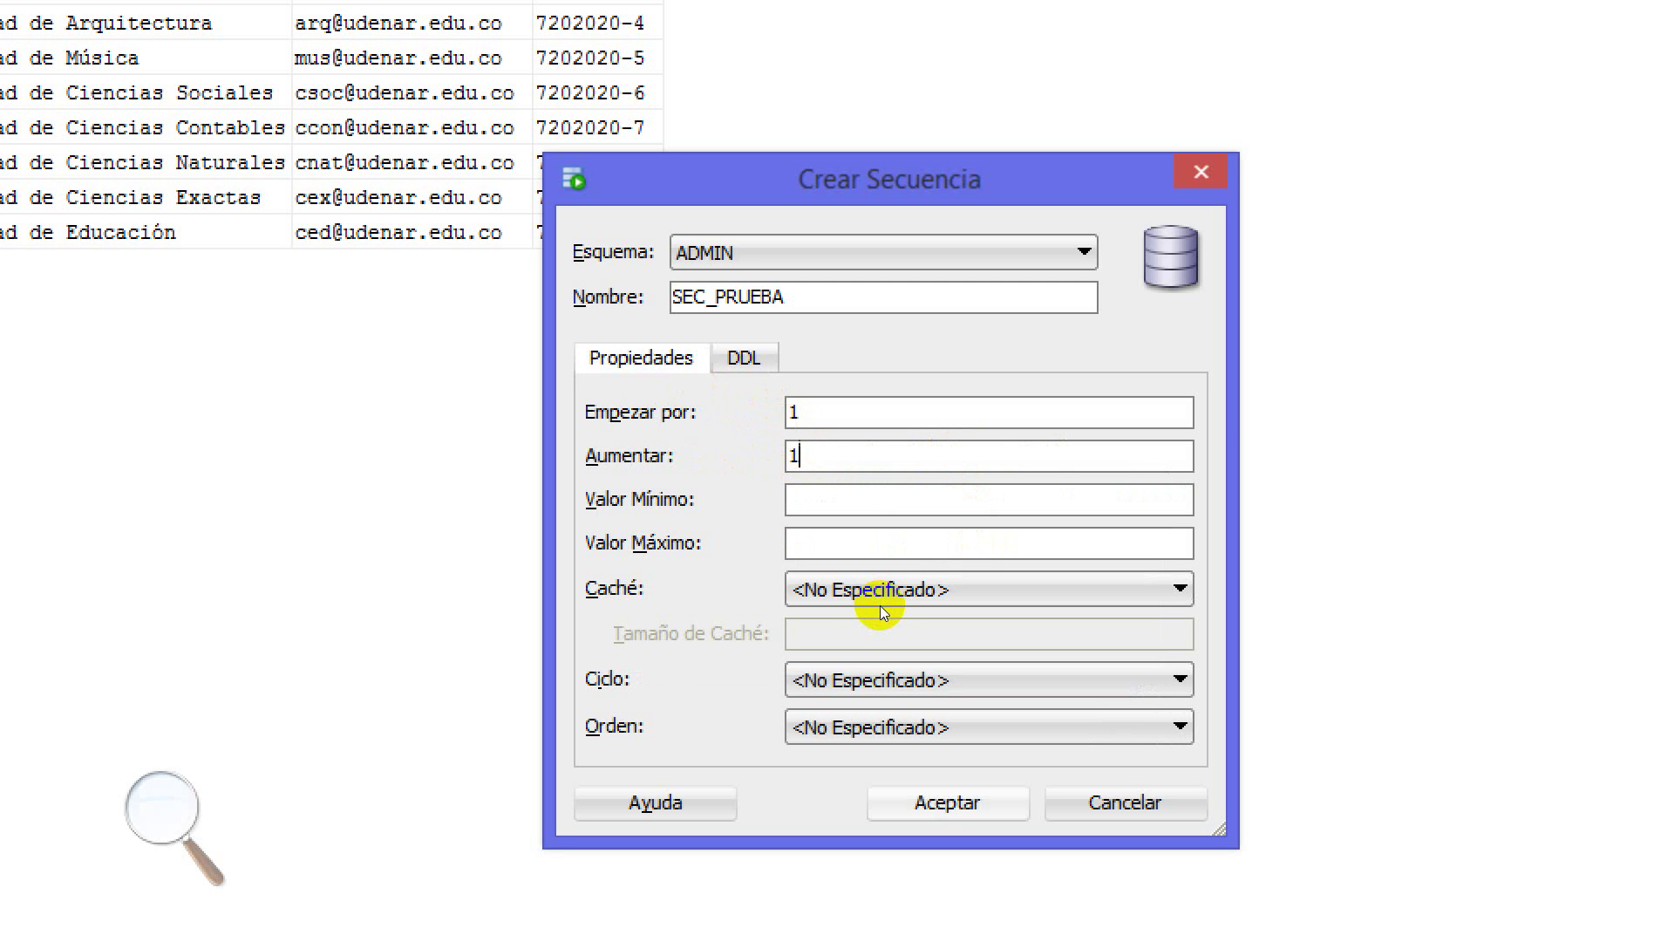
{"action": "key", "text": "Return"}
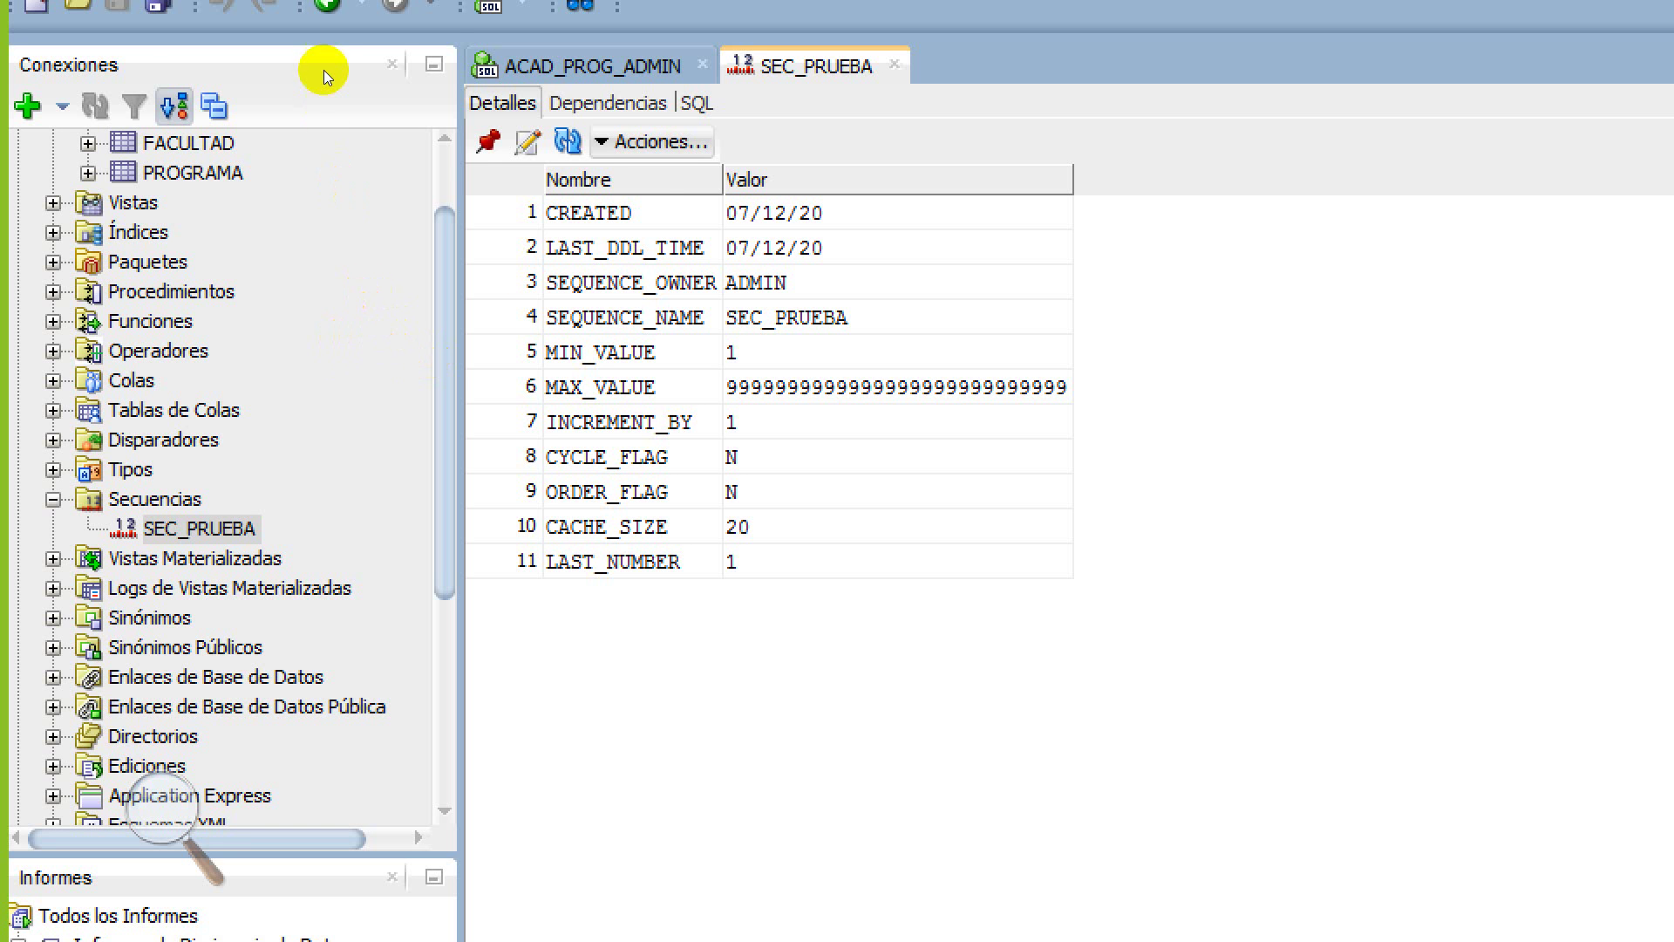
{"action": "left_click", "coordinate": [602, 66]}
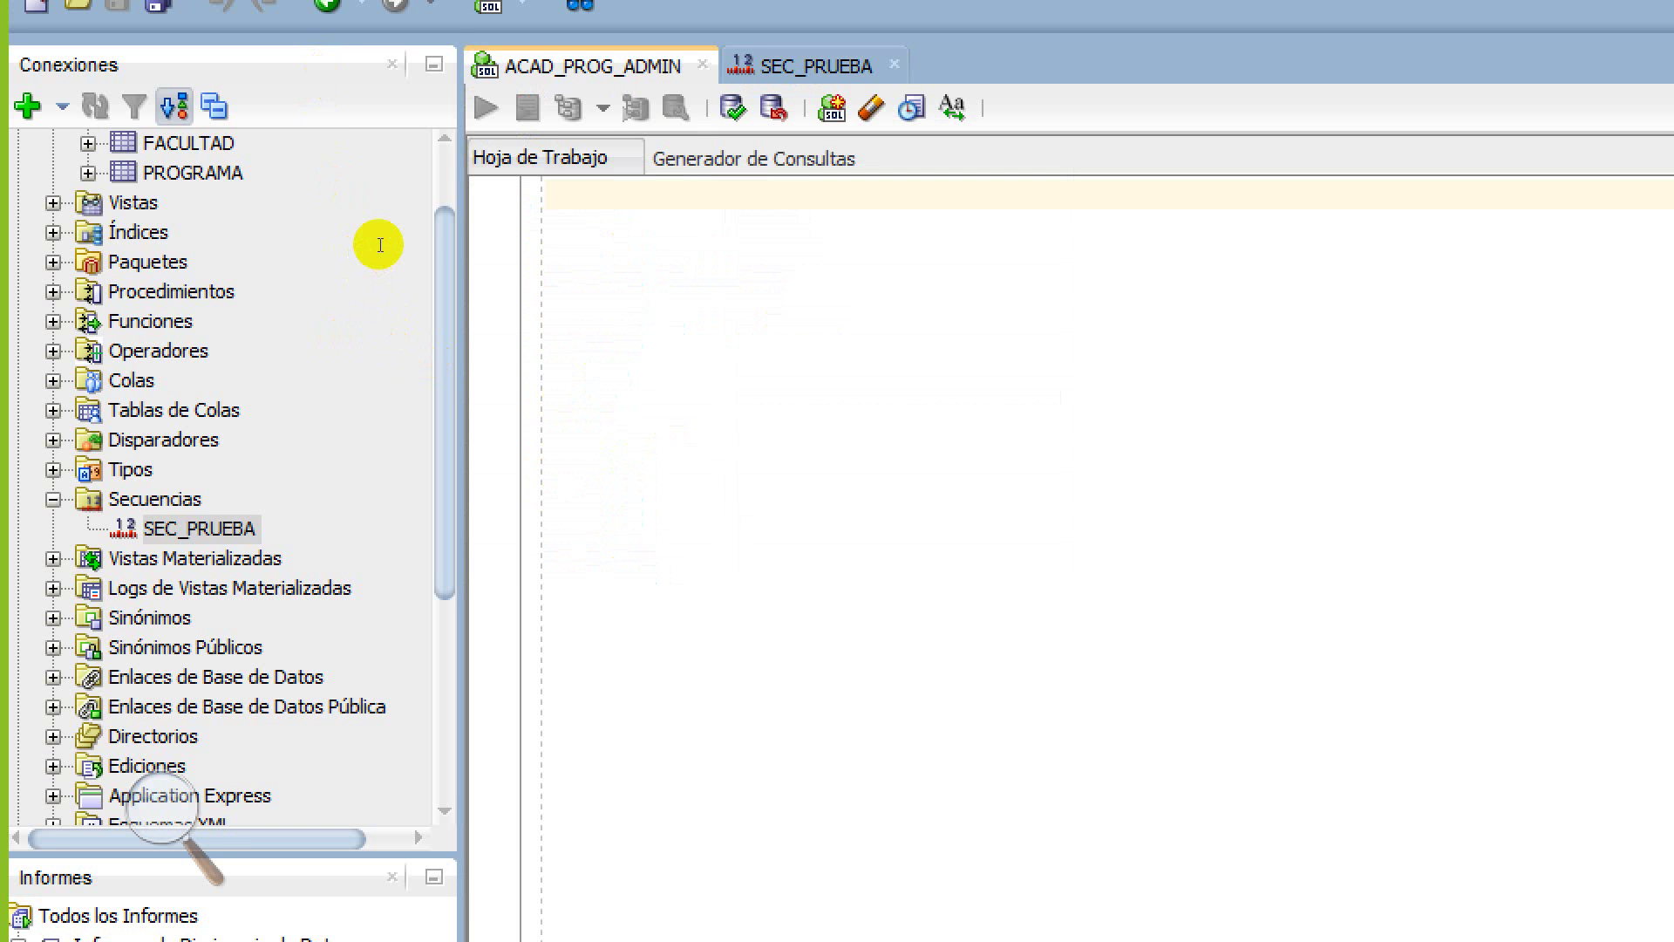
Enter SELECT SEC_PRUEBA.nextval with autocompletion and run it, which returns ORA-00923
{"action": "type", "text": "SELE"}
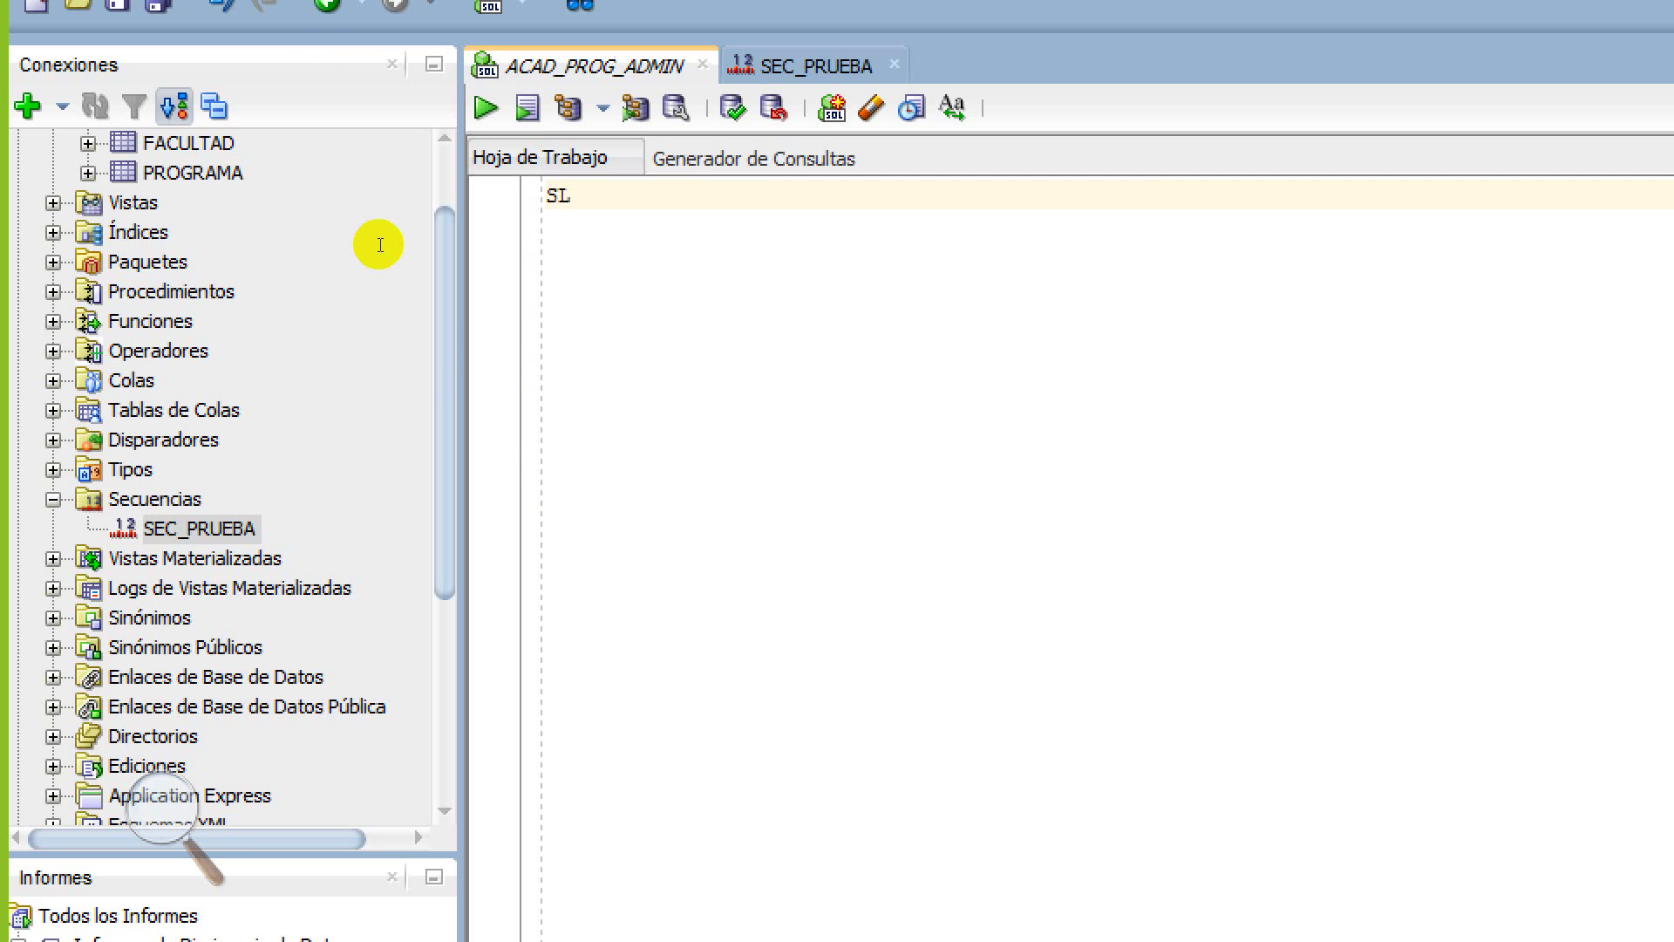
{"action": "type", "text": "C"}
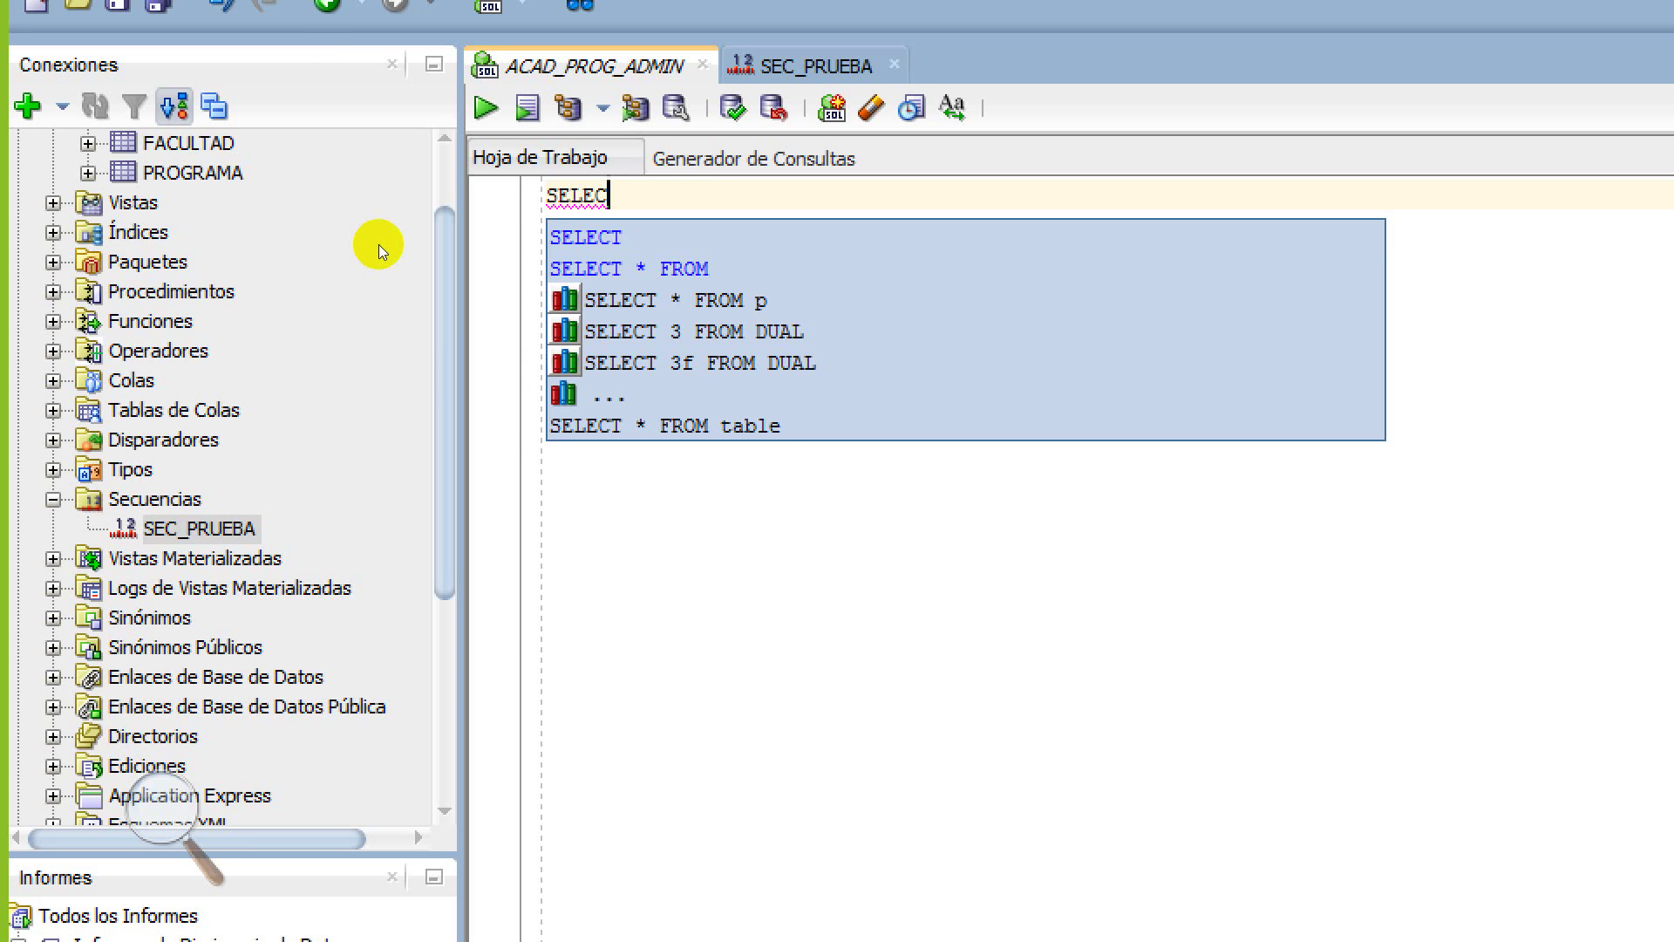
{"action": "key", "text": "Return"}
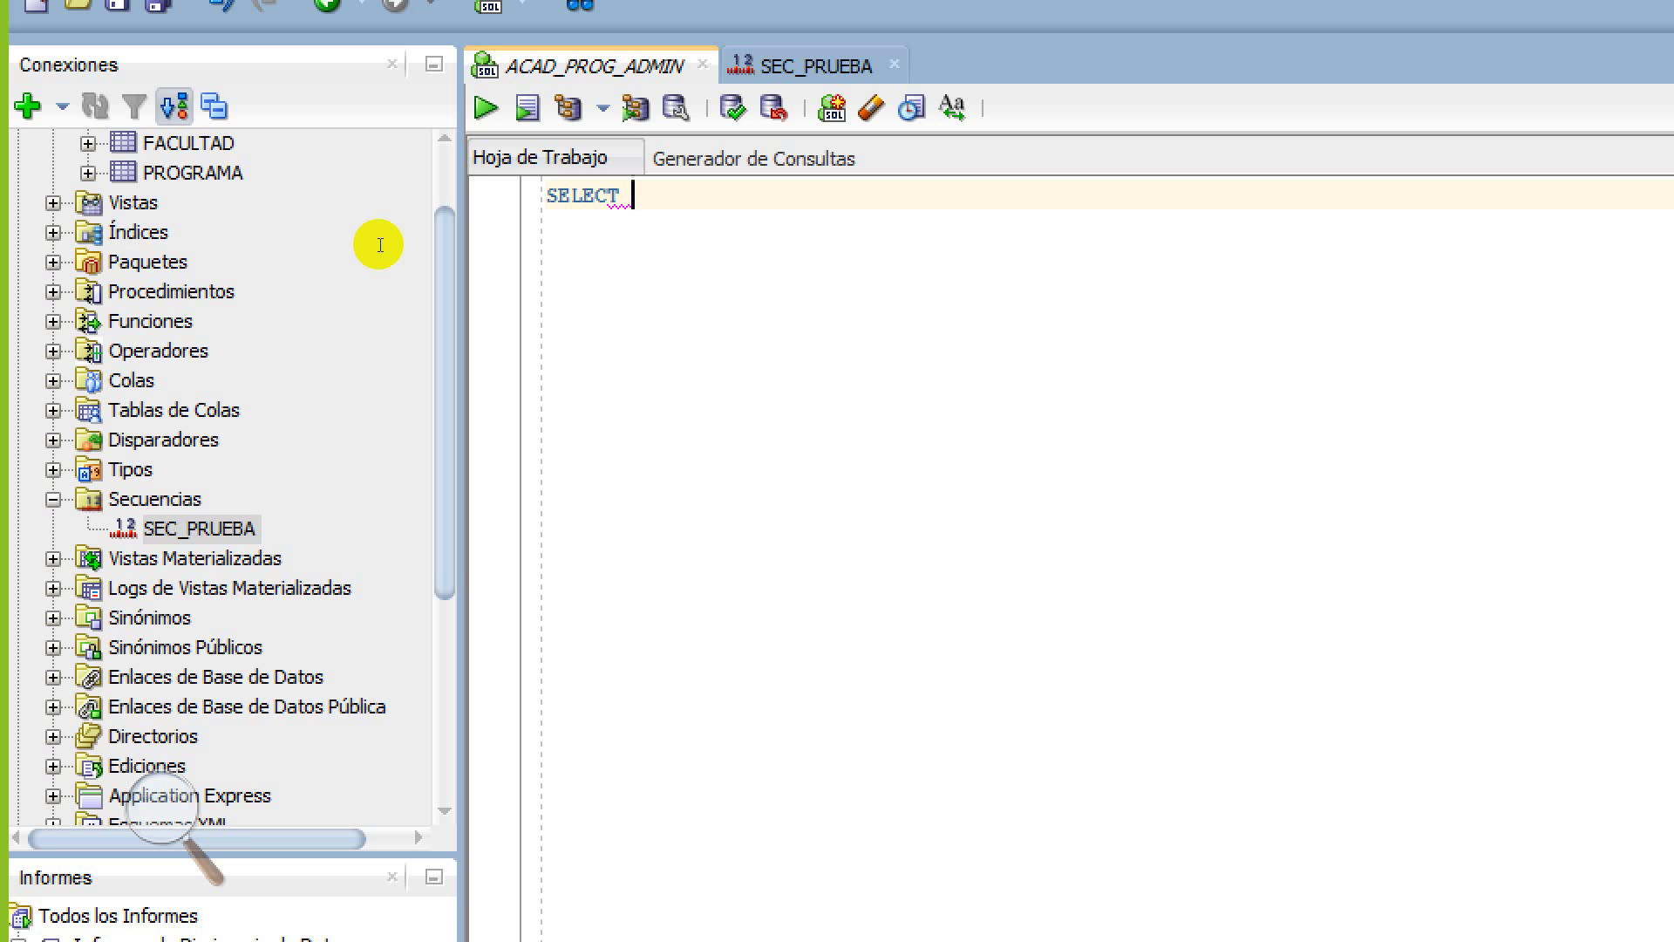
{"action": "key", "text": "ctrl+space"}
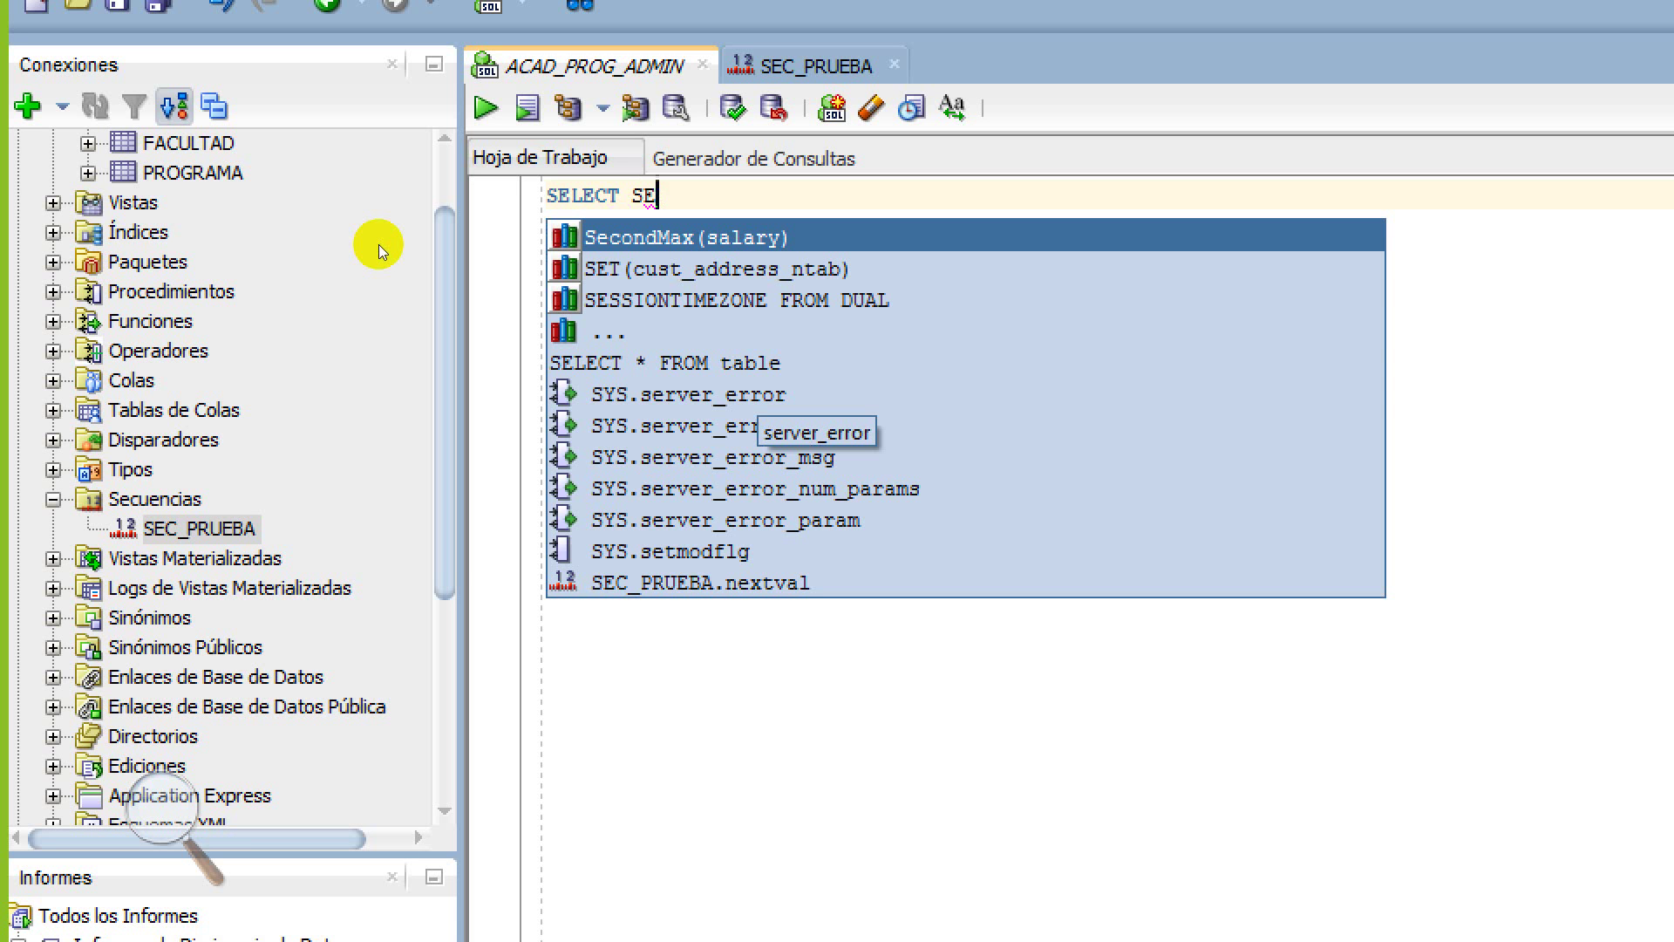
{"action": "key", "text": "Down"}
{"action": "key", "text": "Down"}
{"action": "key", "text": "Down"}
{"action": "key", "text": "Down"}
{"action": "key", "text": "Down"}
{"action": "key", "text": "Down"}
{"action": "key", "text": "Down"}
{"action": "key", "text": "Down"}
{"action": "key", "text": "Down"}
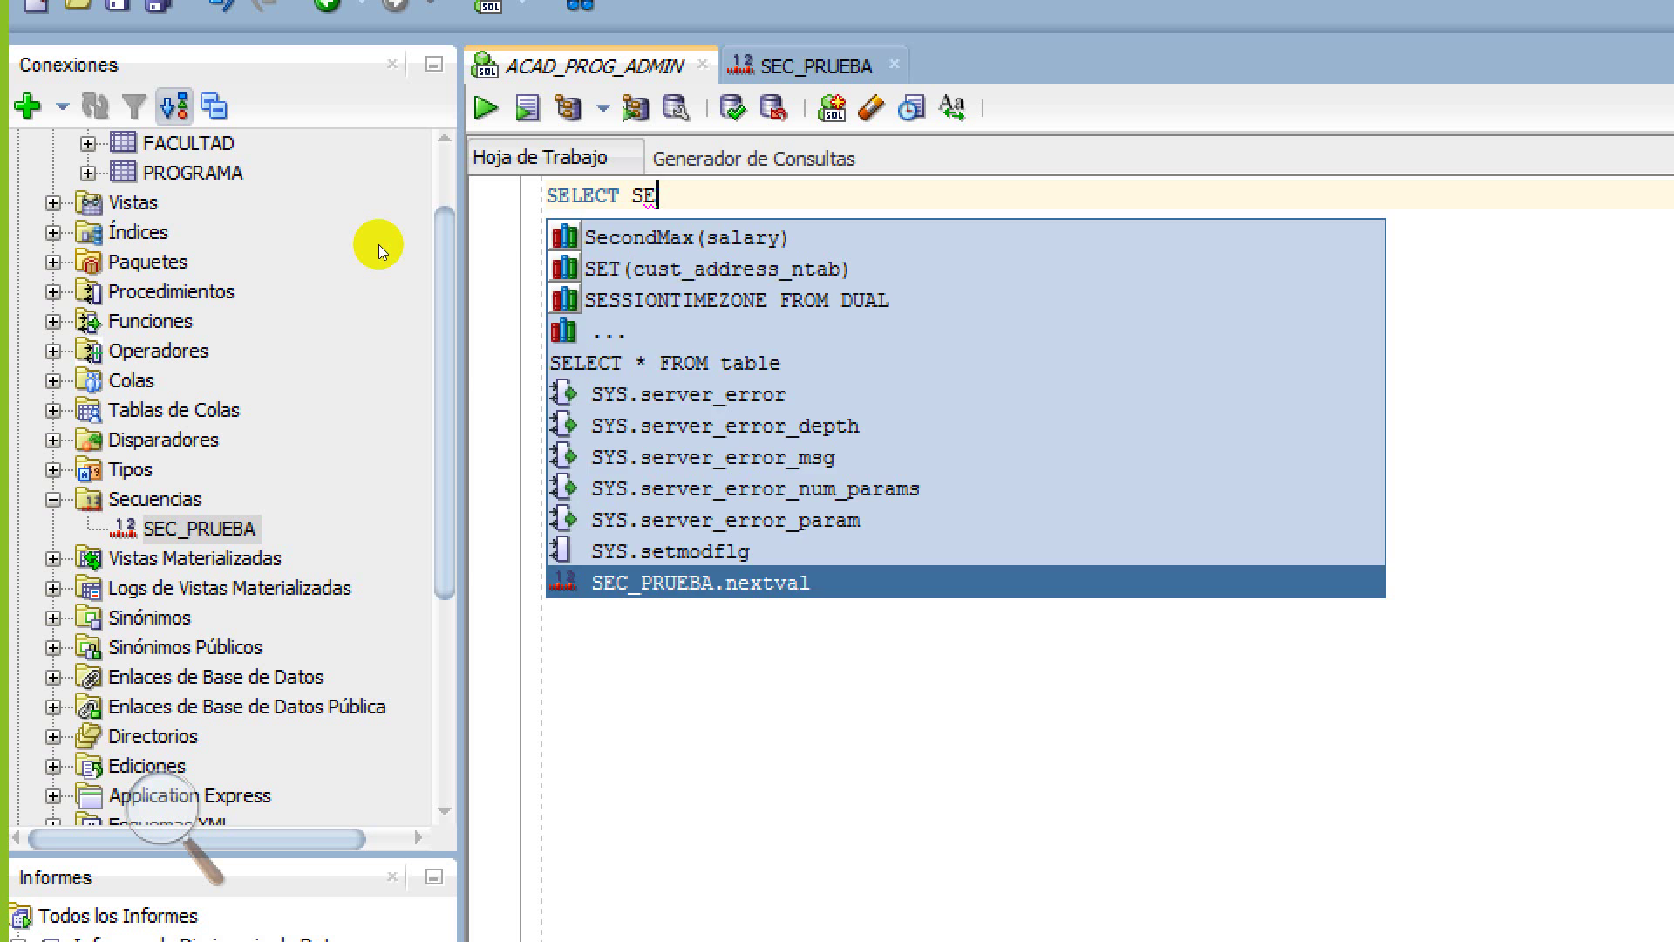
{"action": "key", "text": "Return"}
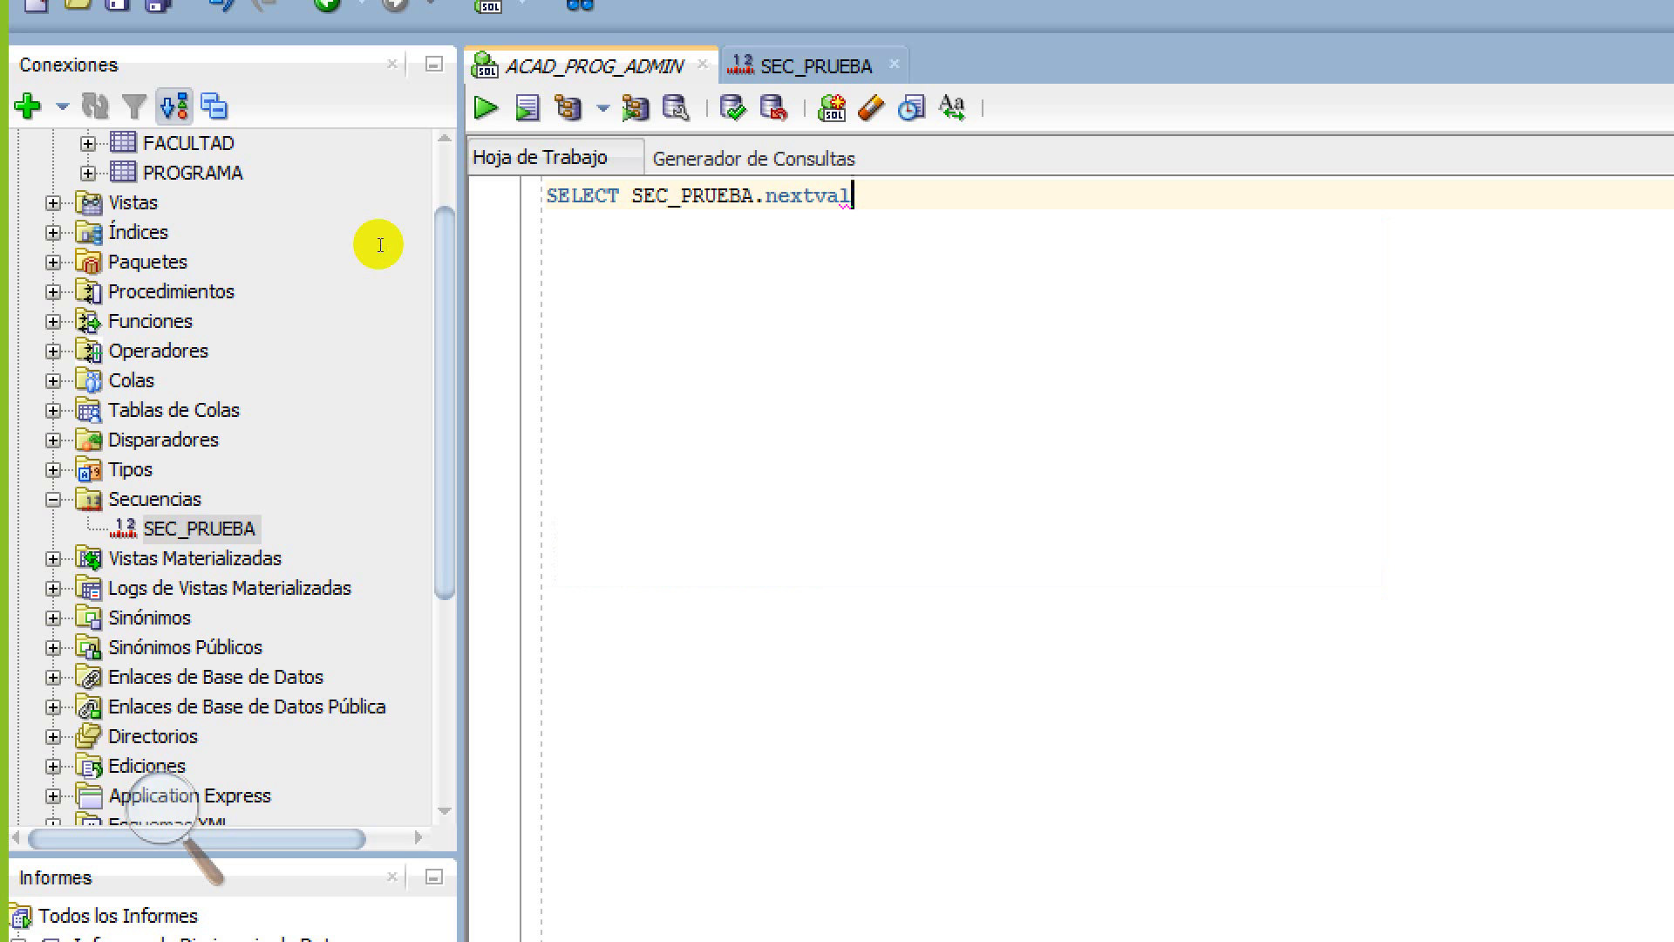
{"action": "key", "text": "ctrl+Return"}
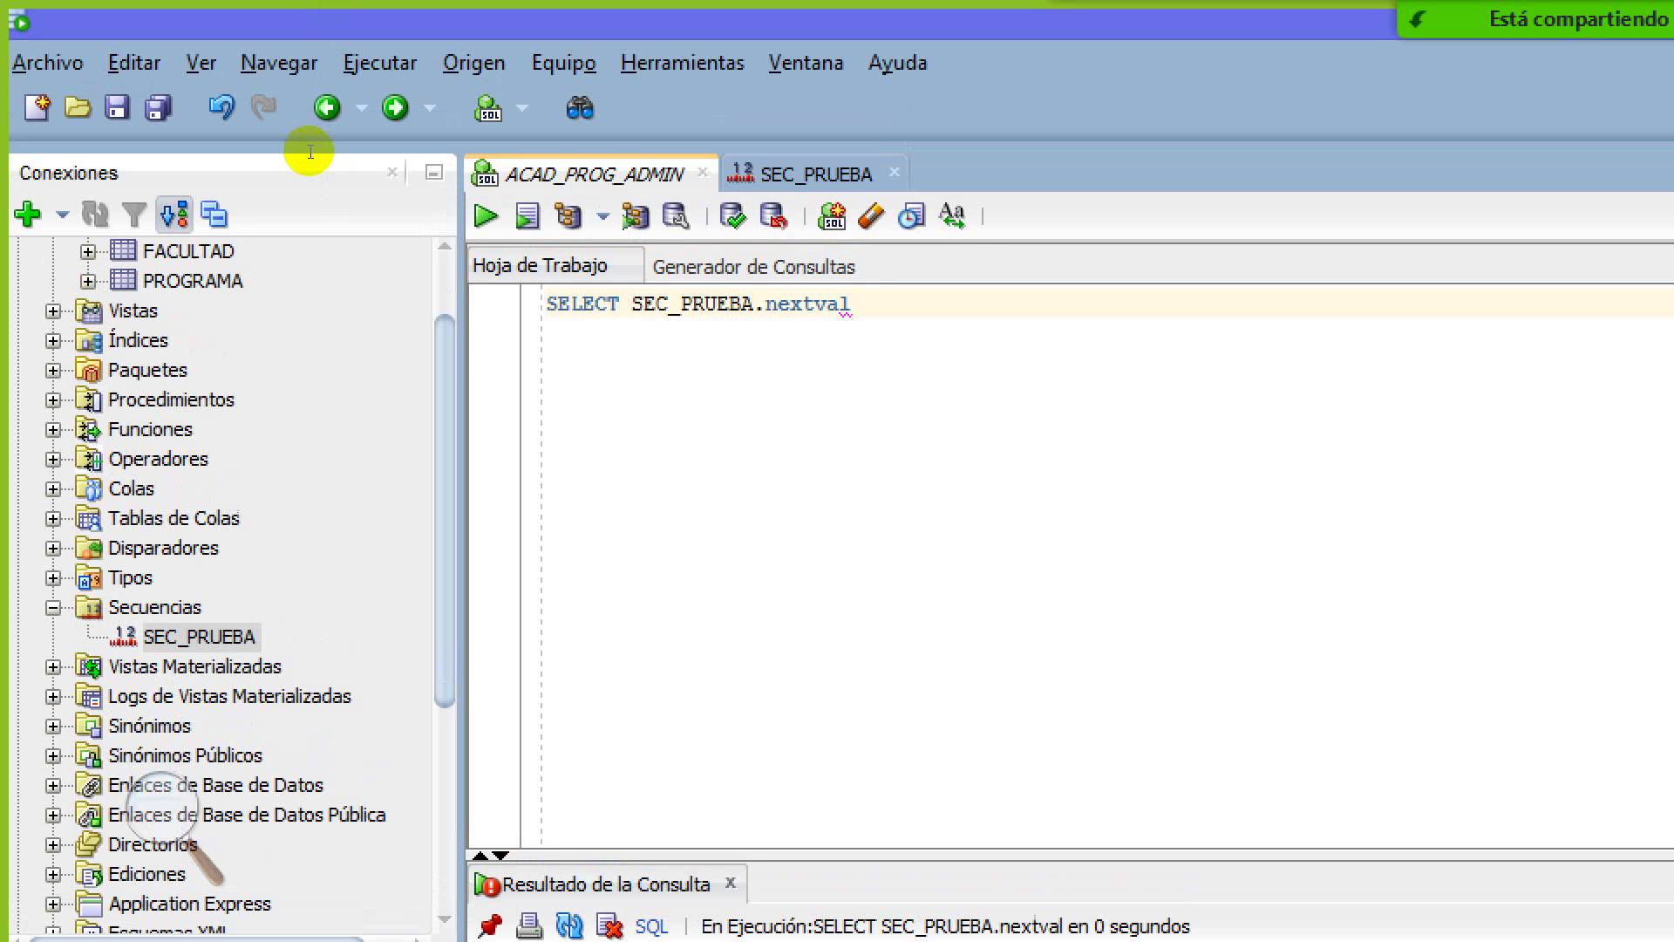
Try the query as SELECT * FROM SEC_PRUEBA.nextval and run it, getting ORA-00942
{"action": "key", "text": "ctrl+Left"}
{"action": "key", "text": "ctrl+Left"}
{"action": "key", "text": "ctrl+Left"}
{"action": "type", "text": "* FROM"}
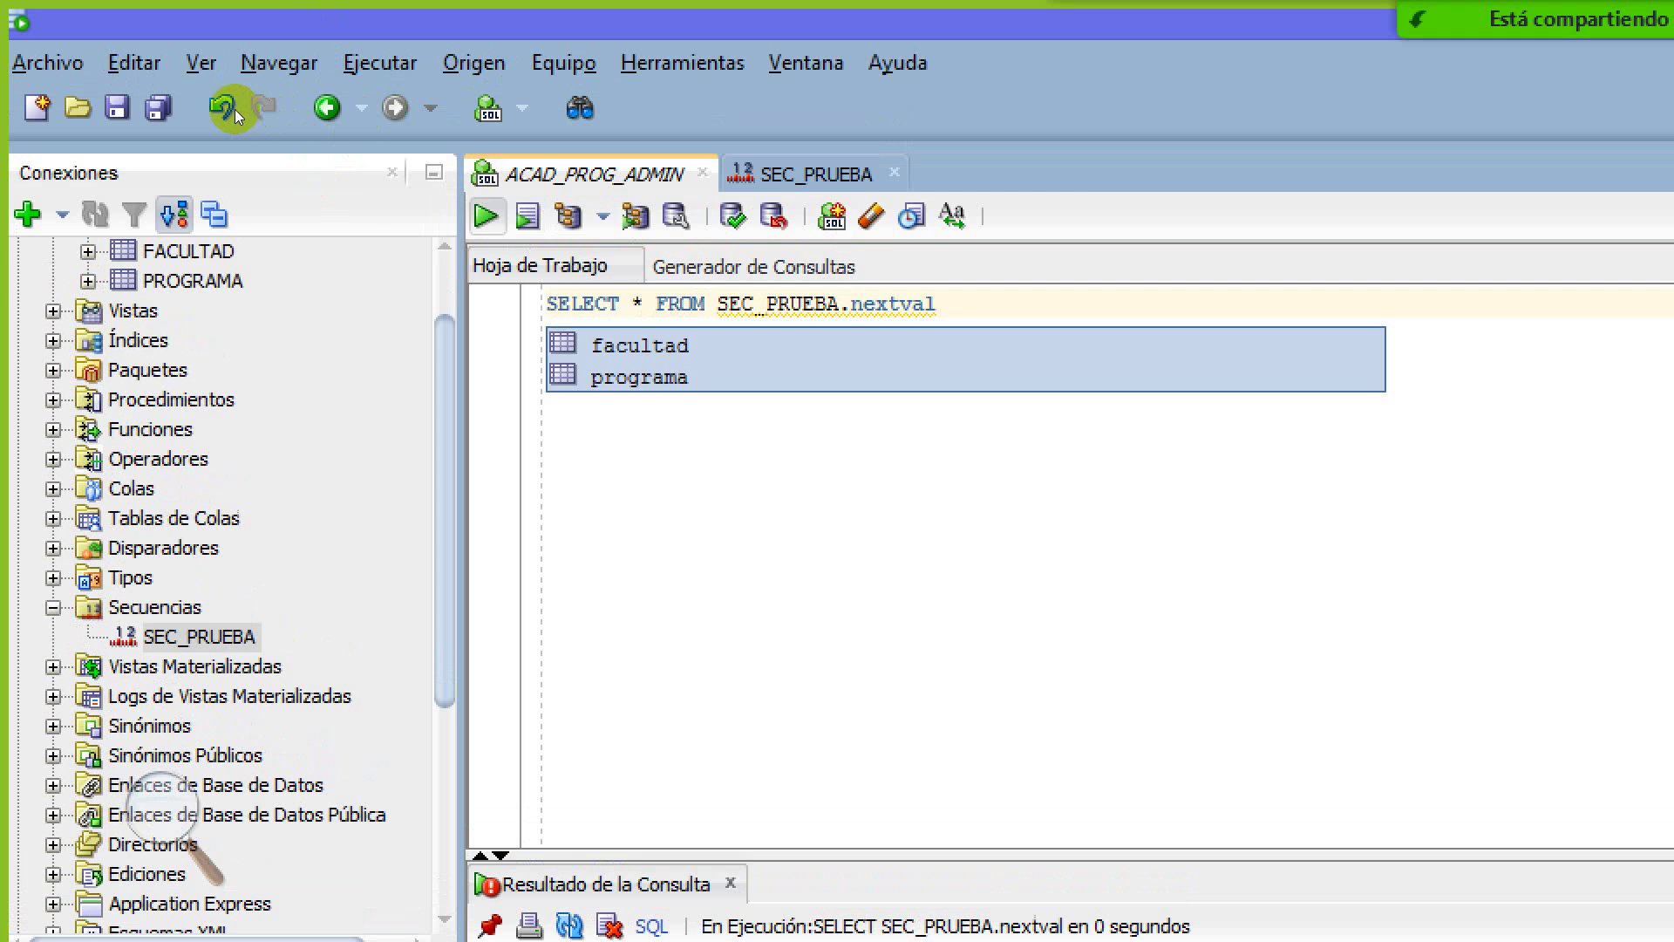
{"action": "key", "text": "Escape"}
{"action": "key", "text": "ctrl+Return"}
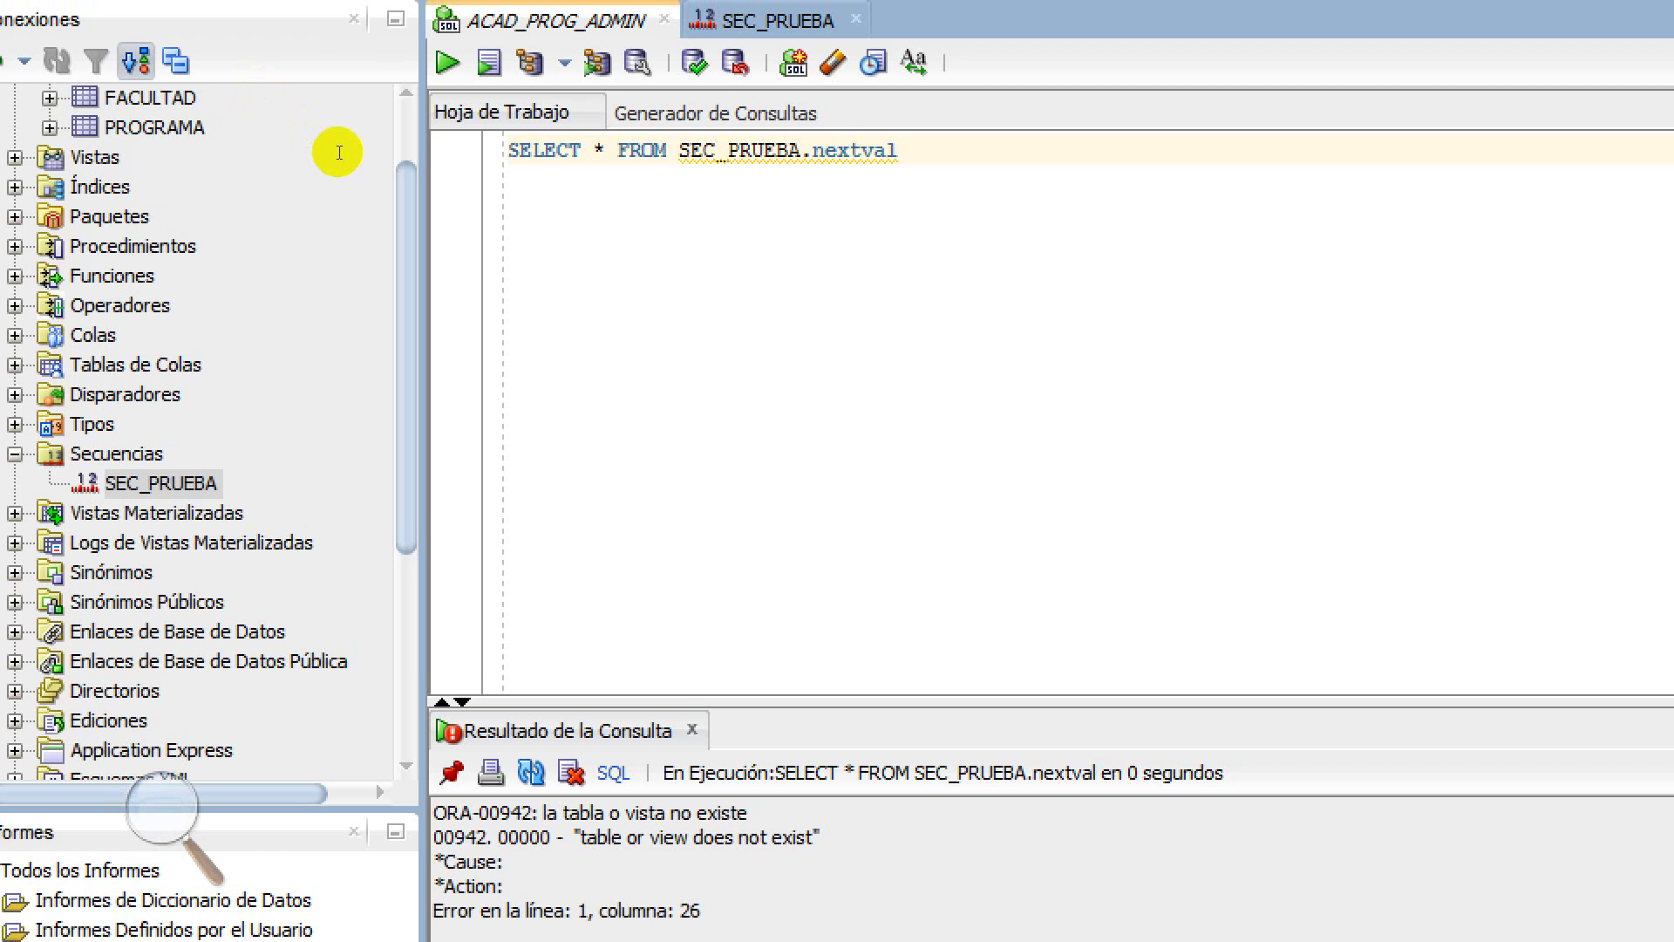
Rewrite it as SELECT SEC_PRUEBA.nextval FROM SEC_PRUEBA and run it, getting ORA-02201
{"action": "key", "text": "ctrl+shift+Left"}
{"action": "key", "text": "ctrl+shift+Left"}
{"action": "key", "text": "BackSpace"}
{"action": "key", "text": "shift+Right"}
{"action": "key", "text": "shift+Right"}
{"action": "key", "text": "shift+Right"}
{"action": "key", "text": "shift+Right"}
{"action": "key", "text": "shift+Right"}
{"action": "key", "text": "shift+Right"}
{"action": "key", "text": "shift+Right"}
{"action": "key", "text": "shift+Right"}
{"action": "key", "text": "shift+Right"}
{"action": "key", "text": "shift+Right"}
{"action": "key", "text": "ctrl+c"}
{"action": "key", "text": "End"}
{"action": "key", "text": "ctrl+v"}
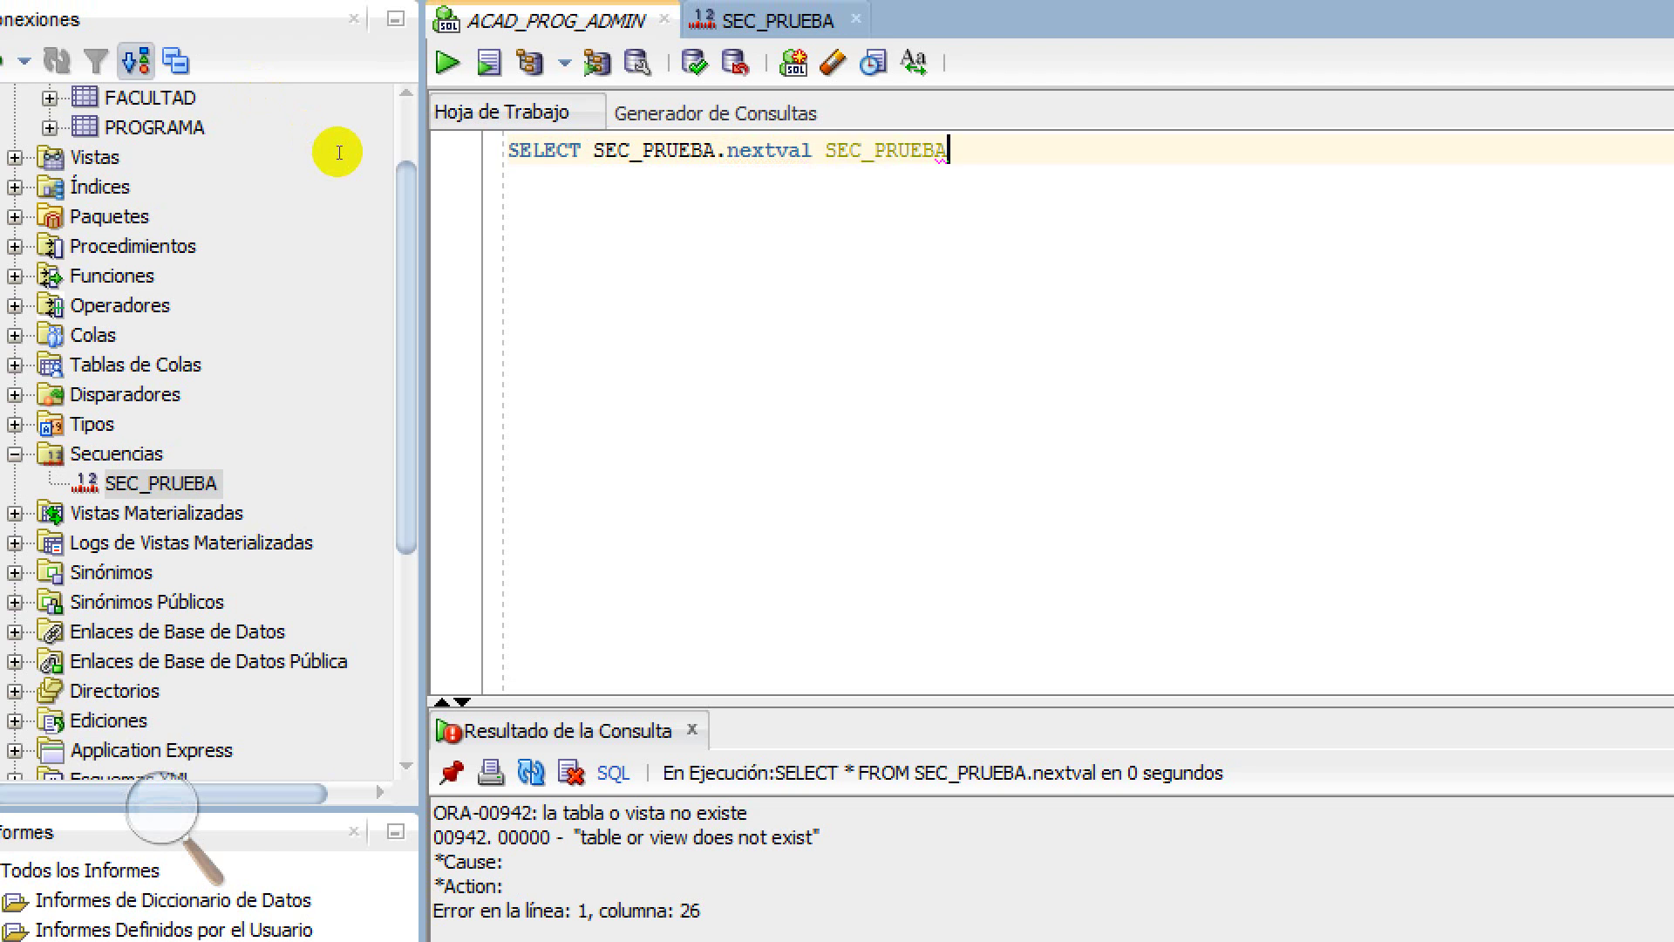
{"action": "key", "text": "ctrl+BackSpace"}
{"action": "type", "text": "FROM"}
{"action": "key", "text": "ctrl+v"}
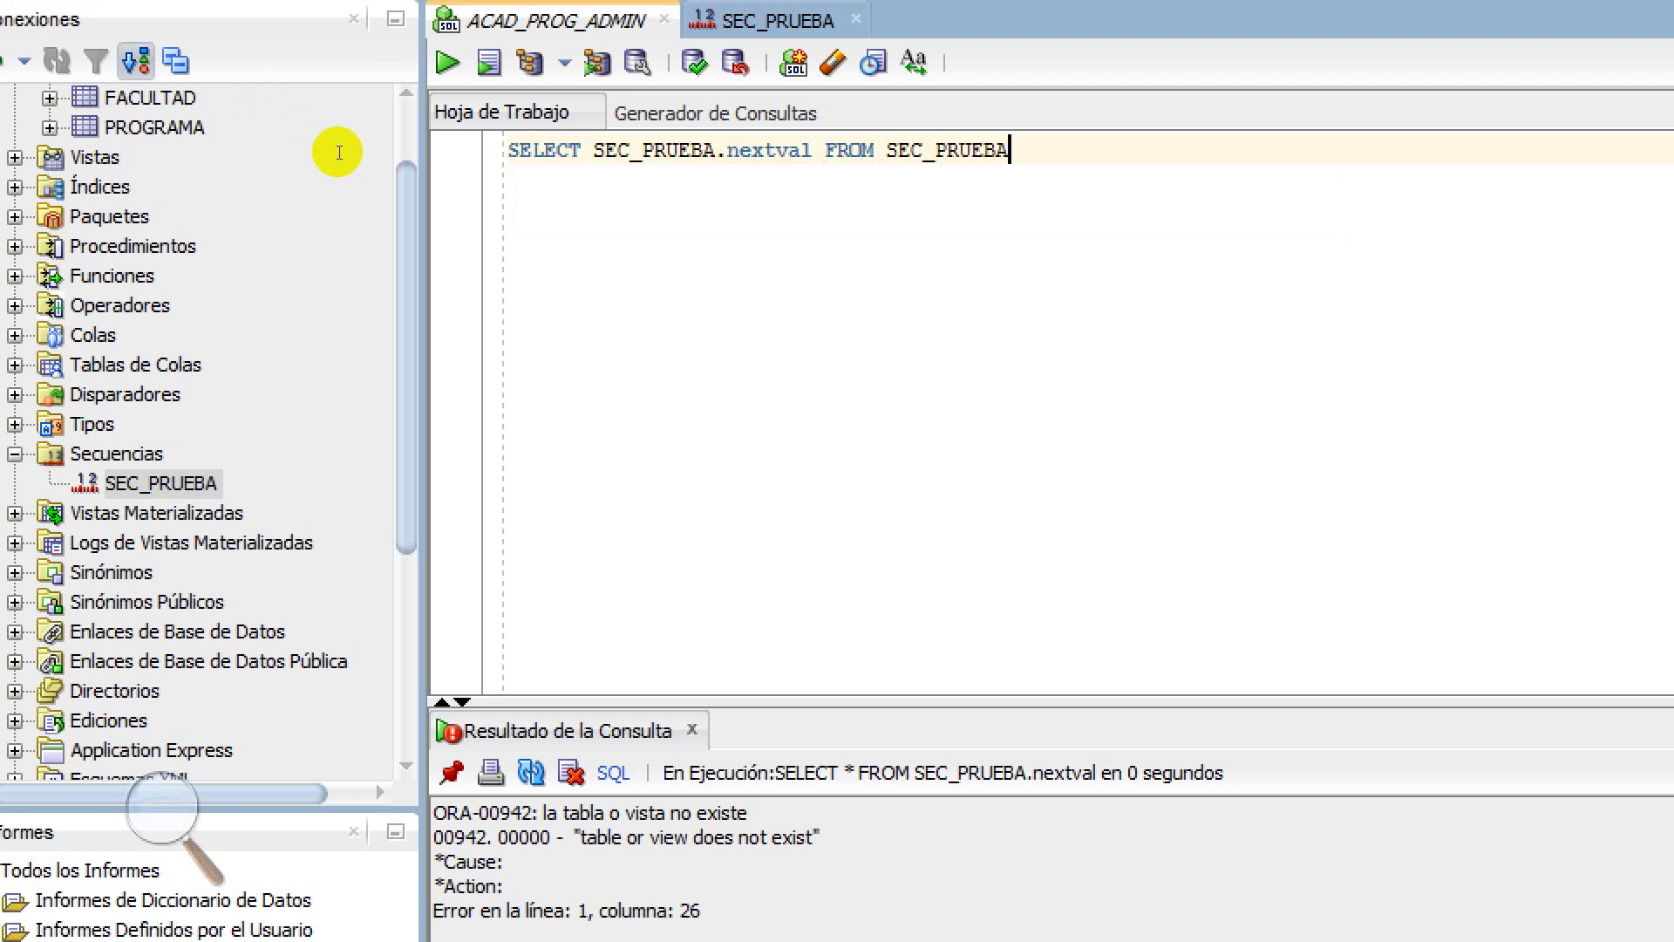
{"action": "key", "text": "ctrl+Return"}
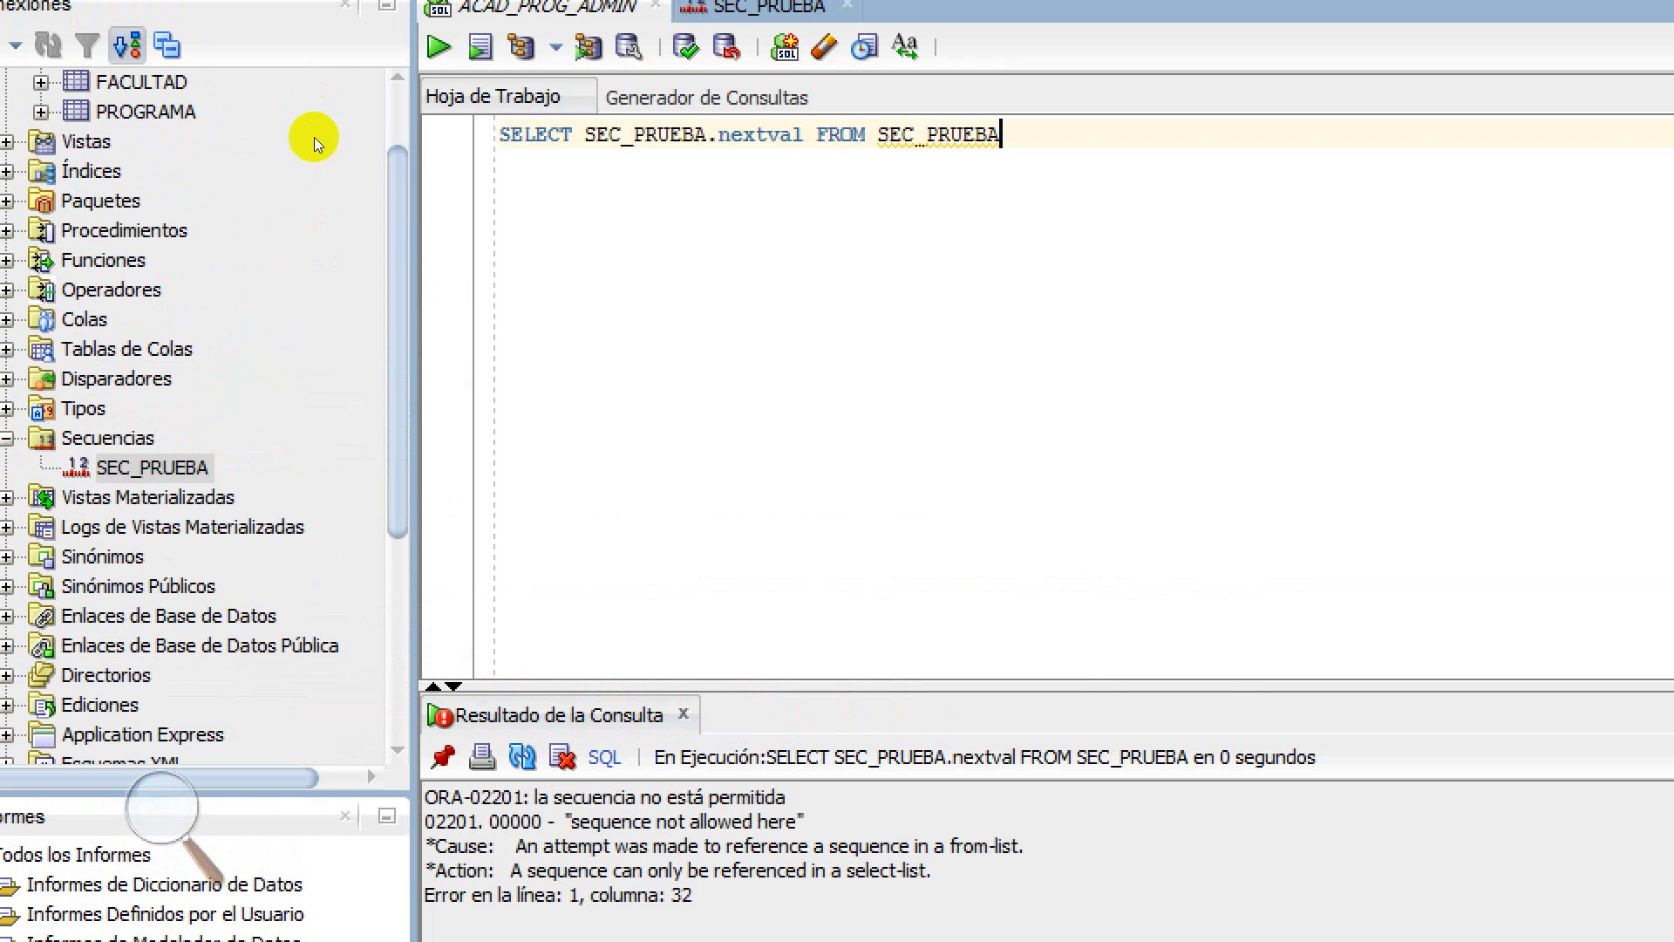
Highlight SEC_PRUEBA.nextval in the query and set the Magnifier back to 100%
{"action": "left_click_drag", "start_coordinate": [584, 135], "coordinate": [806, 135]}
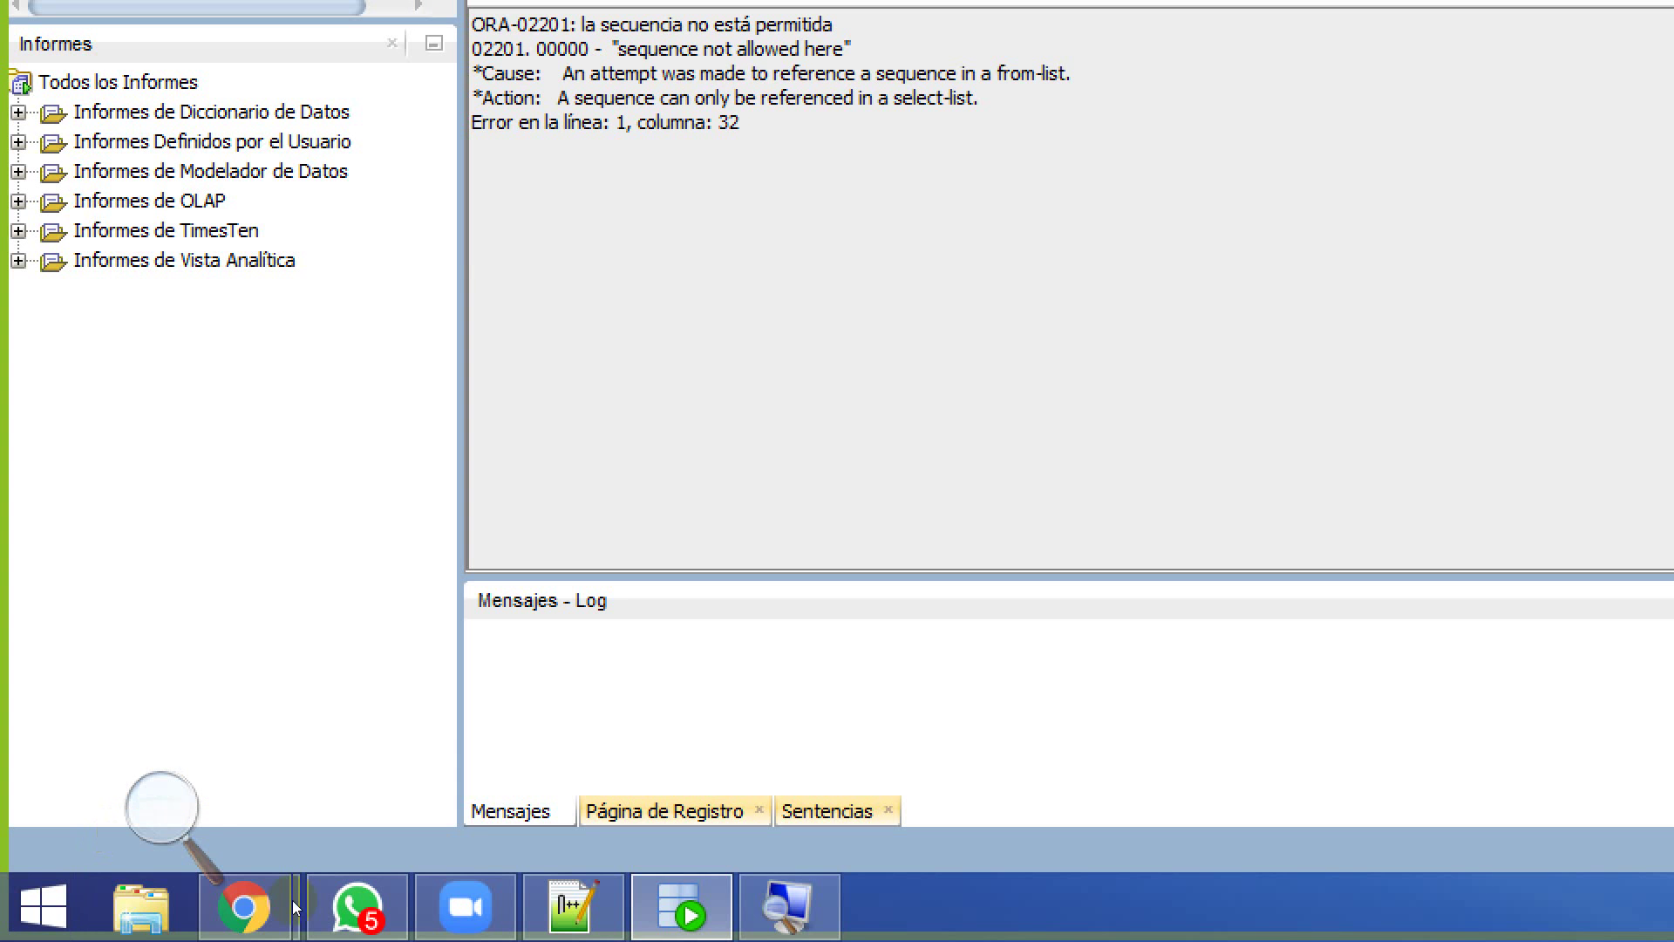
{"action": "left_click", "coordinate": [789, 907]}
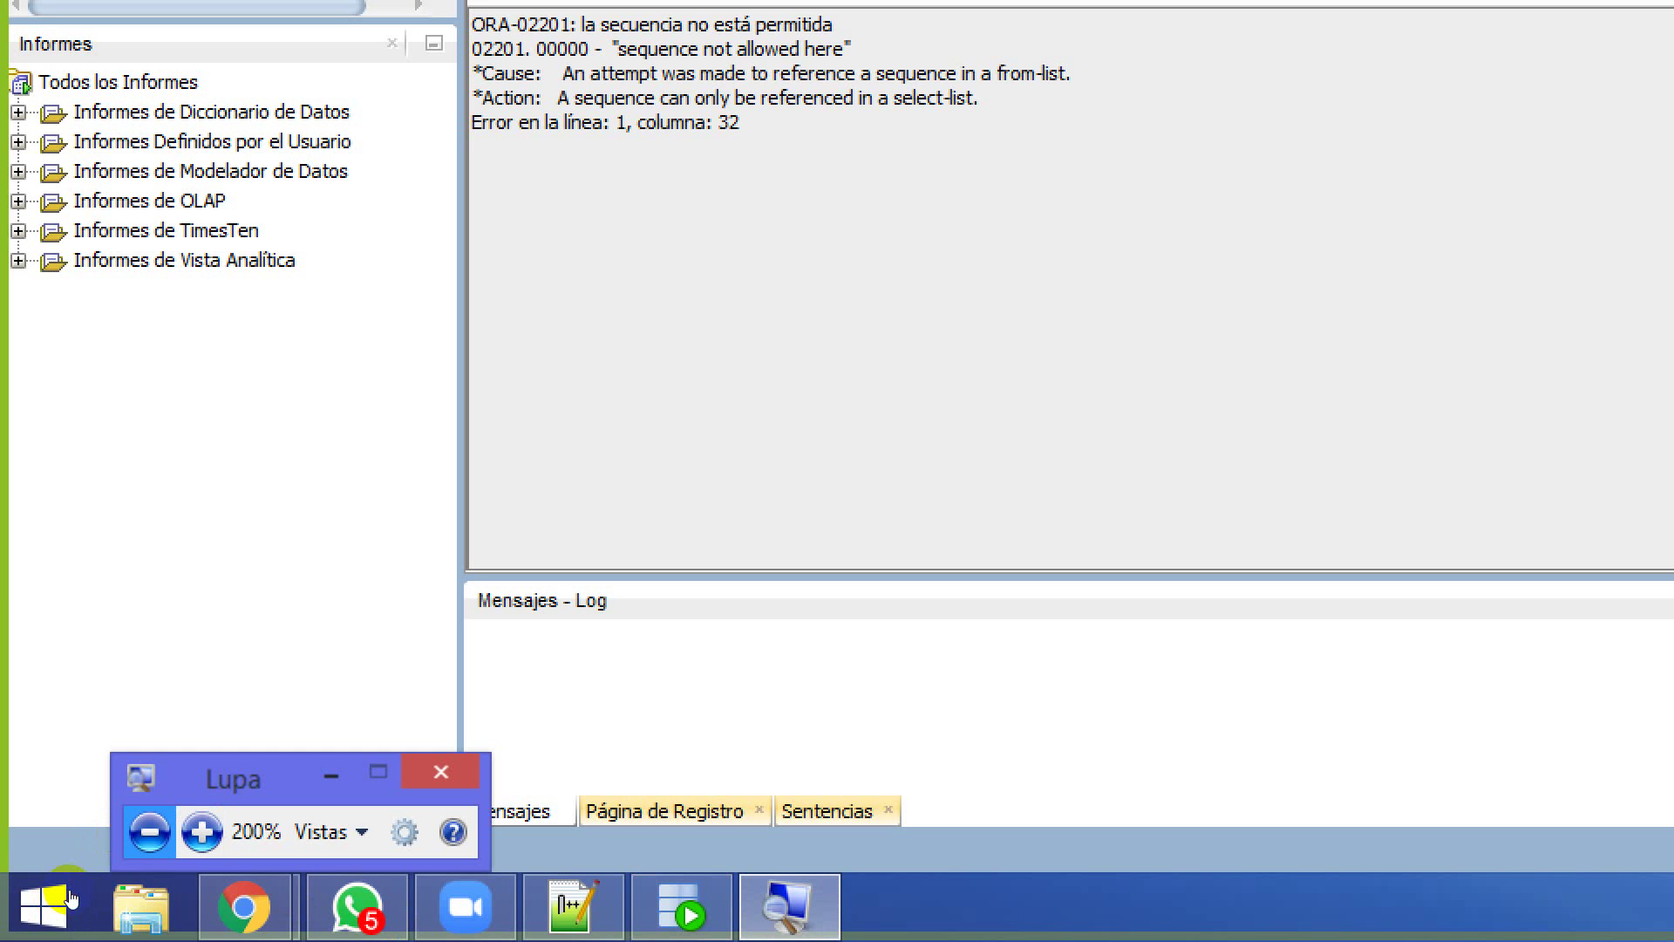
{"action": "left_click", "coordinate": [150, 831]}
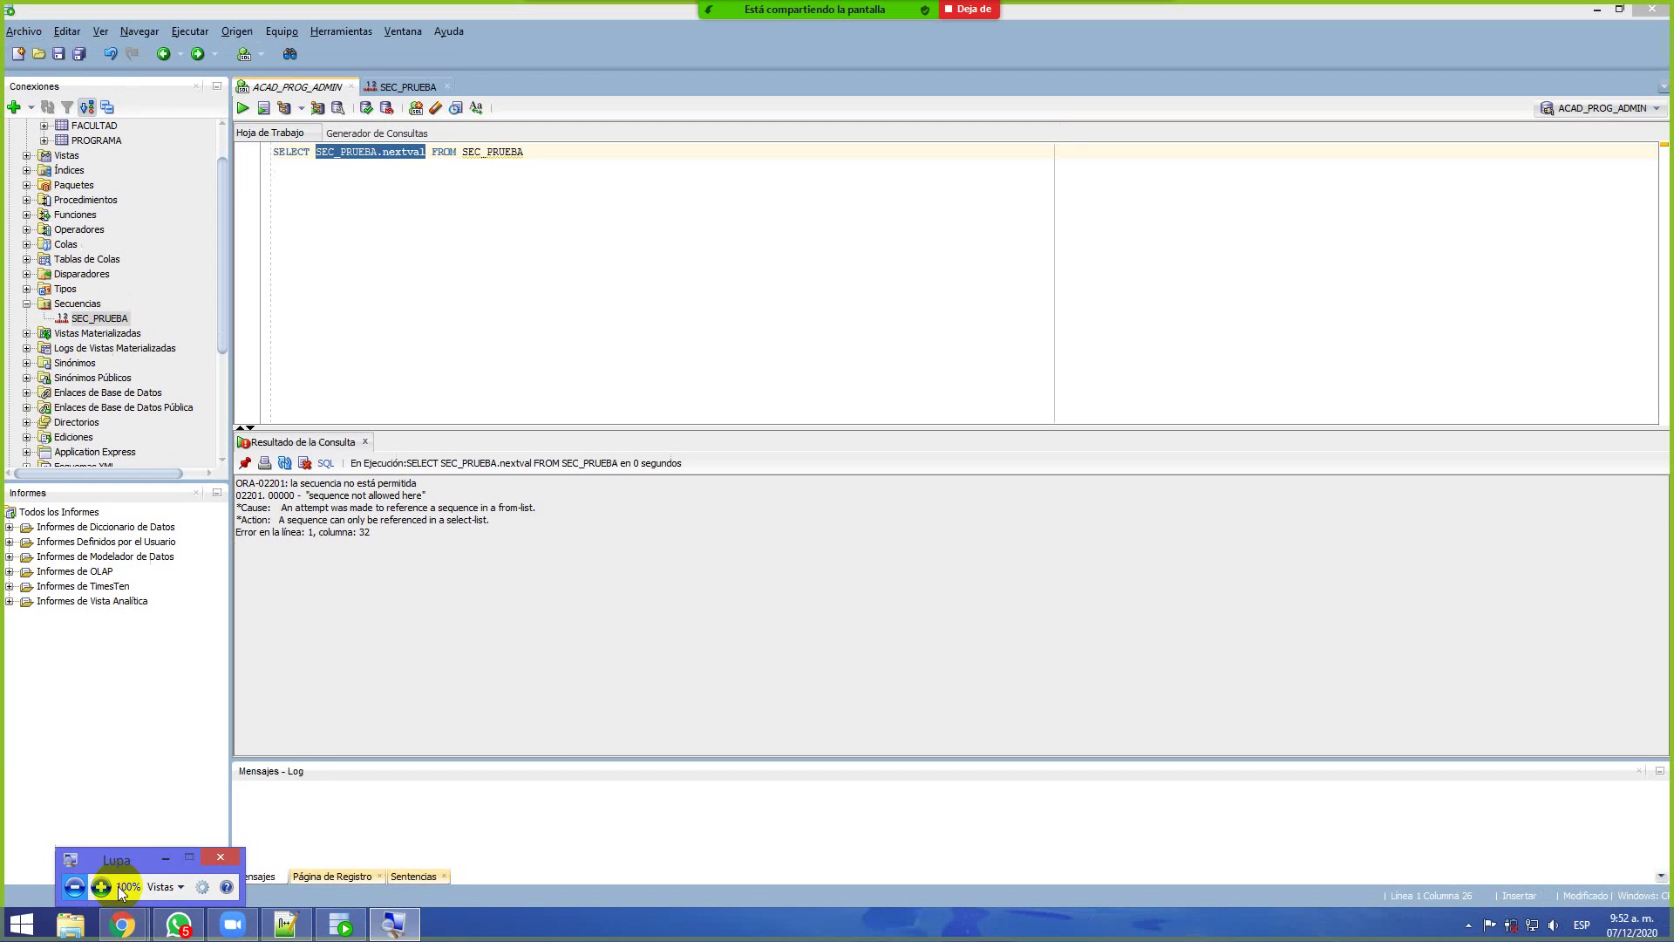
Minimize the Magnifier window and return focus to the SQL worksheet
{"action": "left_click", "coordinate": [165, 858]}
{"action": "left_click", "coordinate": [434, 371]}
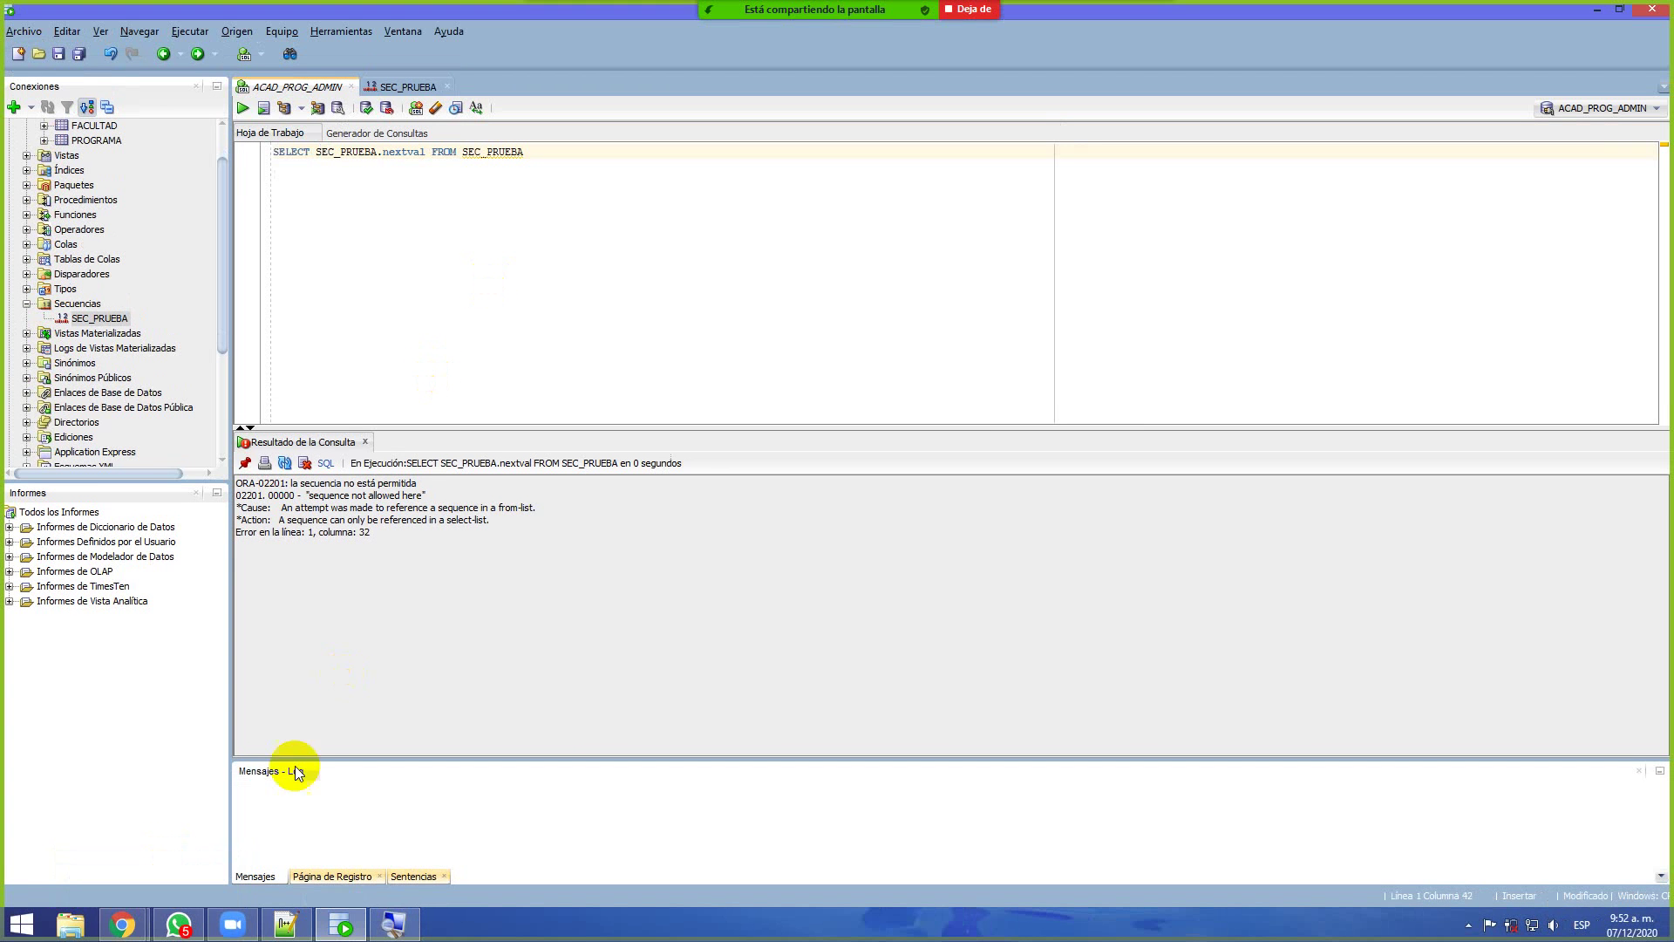
{"action": "left_click", "coordinate": [123, 924]}
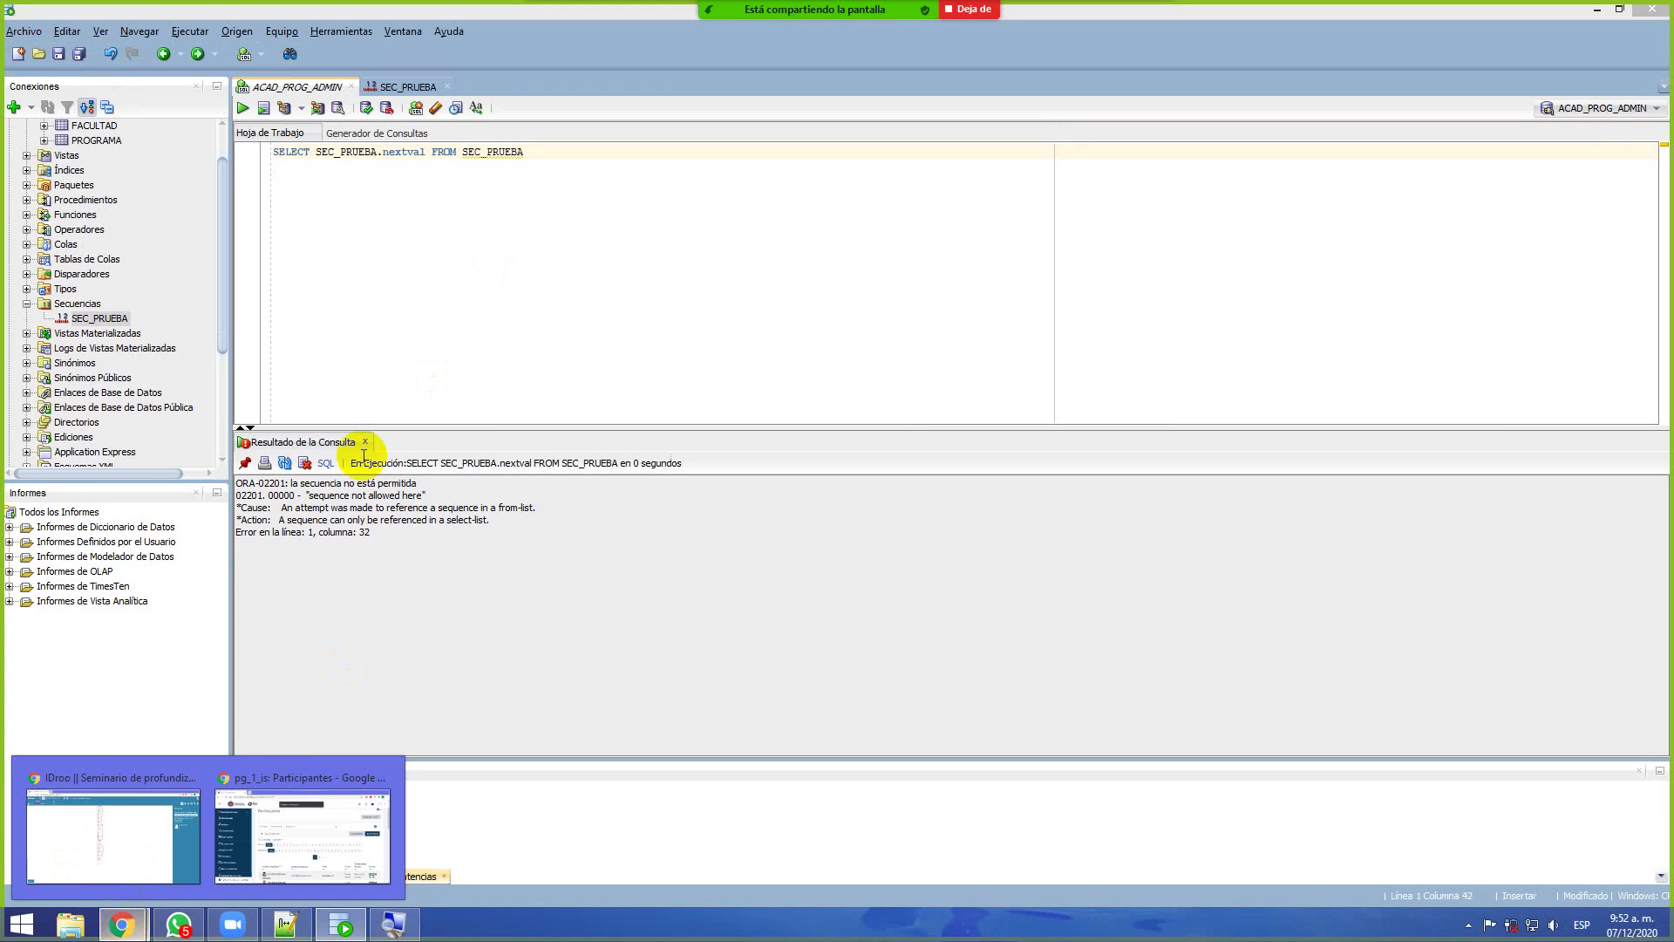
Trim the statement to just SEC_PRUEBA.nextval and run it, which reports 'Comando desconocido'
{"action": "left_click_drag", "start_coordinate": [431, 152], "coordinate": [277, 151]}
{"action": "left_click", "coordinate": [428, 153]}
{"action": "key", "text": "shift+End"}
{"action": "key", "text": "Delete"}
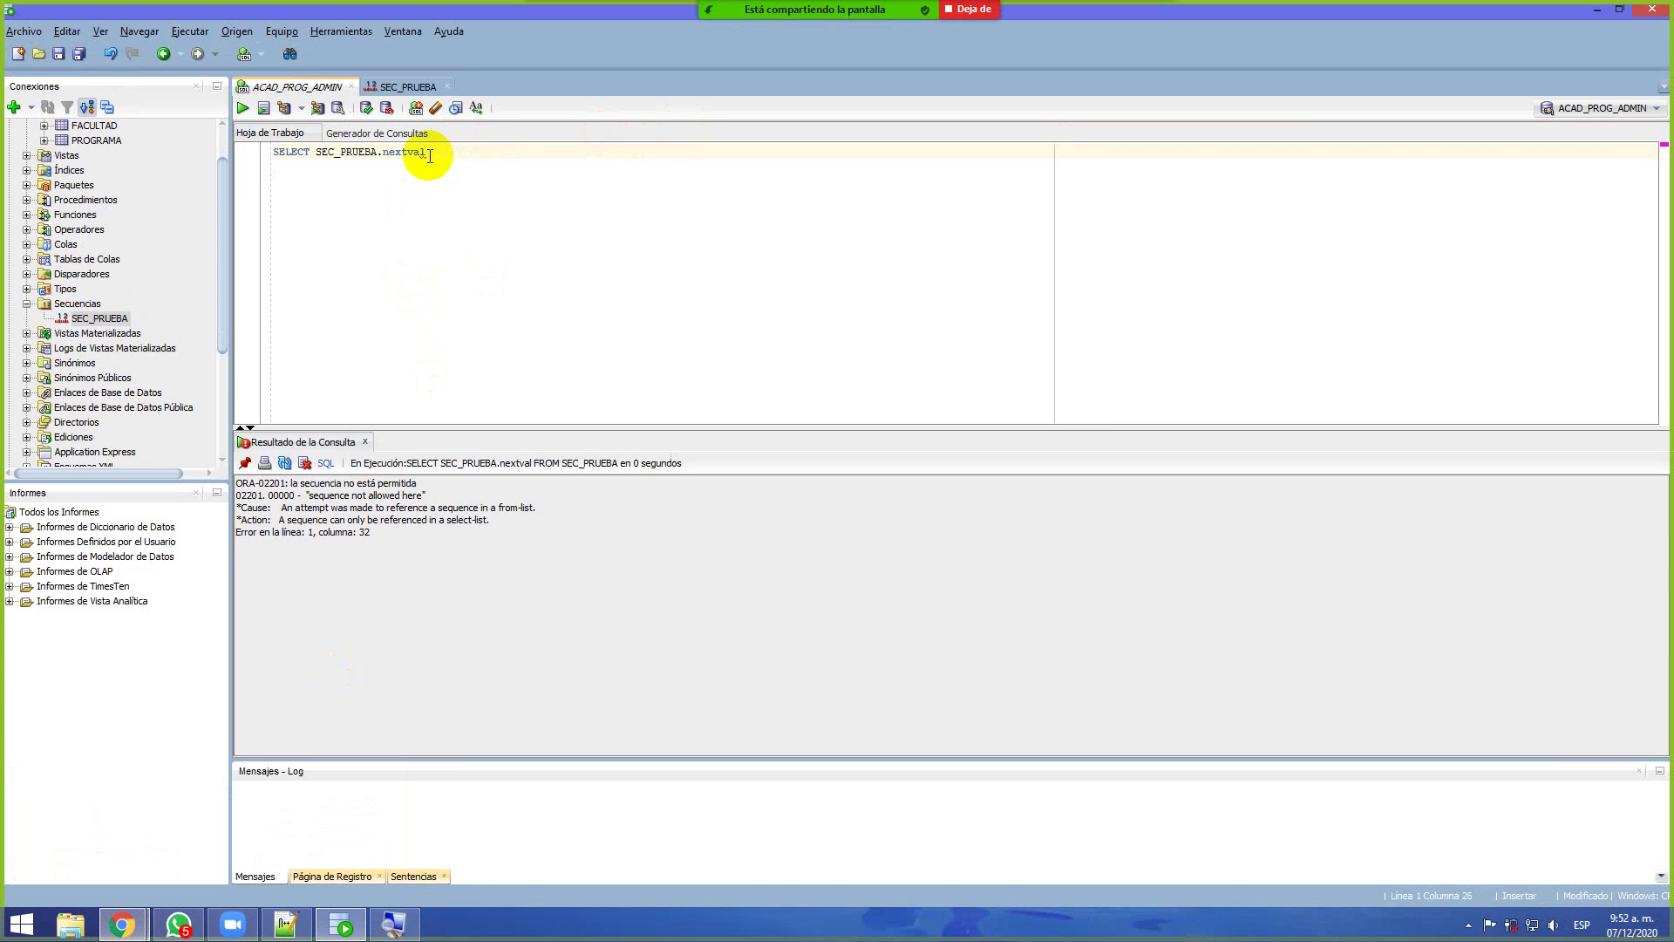
{"action": "key", "text": "ctrl+shift+Right"}
{"action": "key", "text": "Delete"}
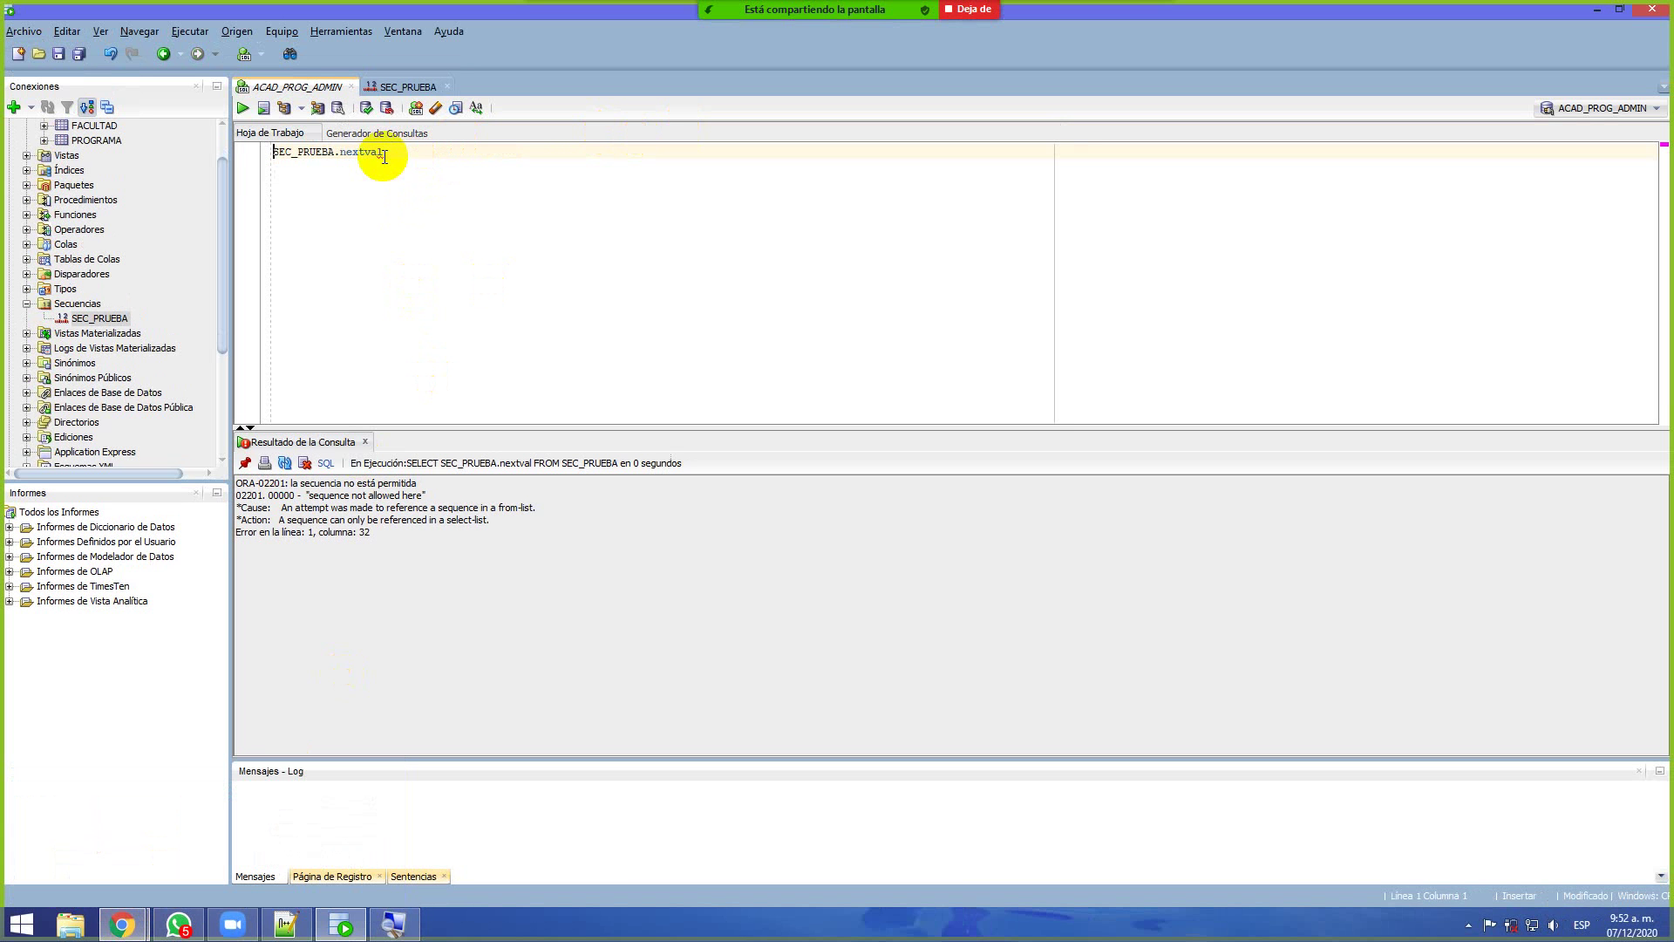
{"action": "left_click", "coordinate": [243, 110]}
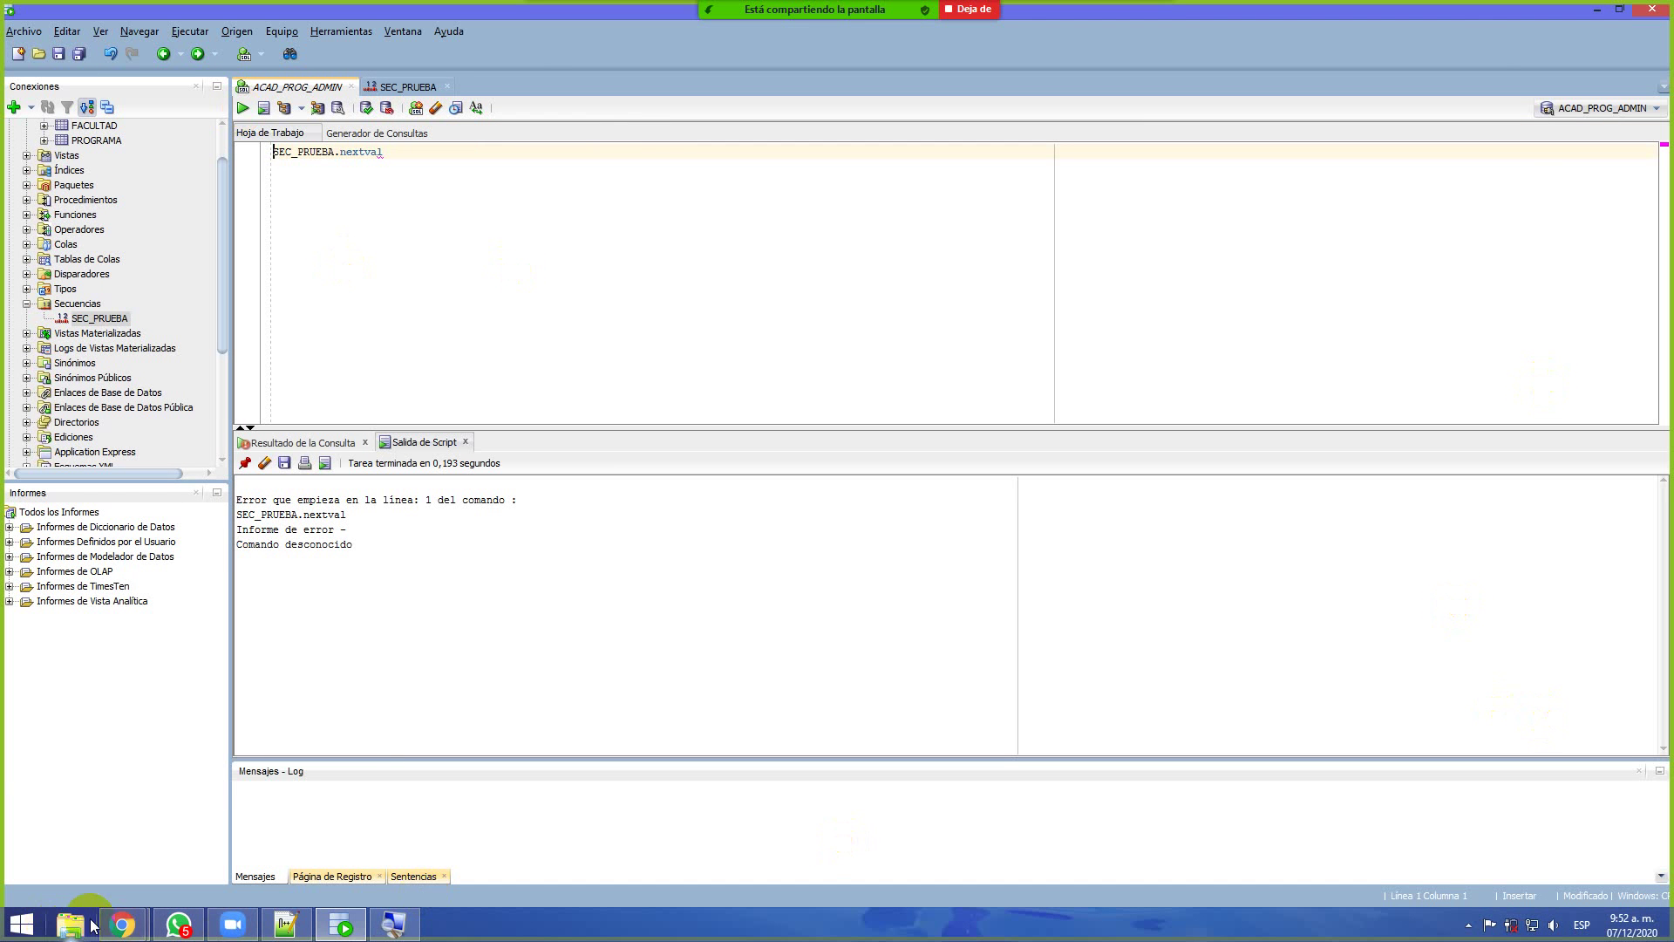
{"action": "mouse_move", "coordinate": [122, 924]}
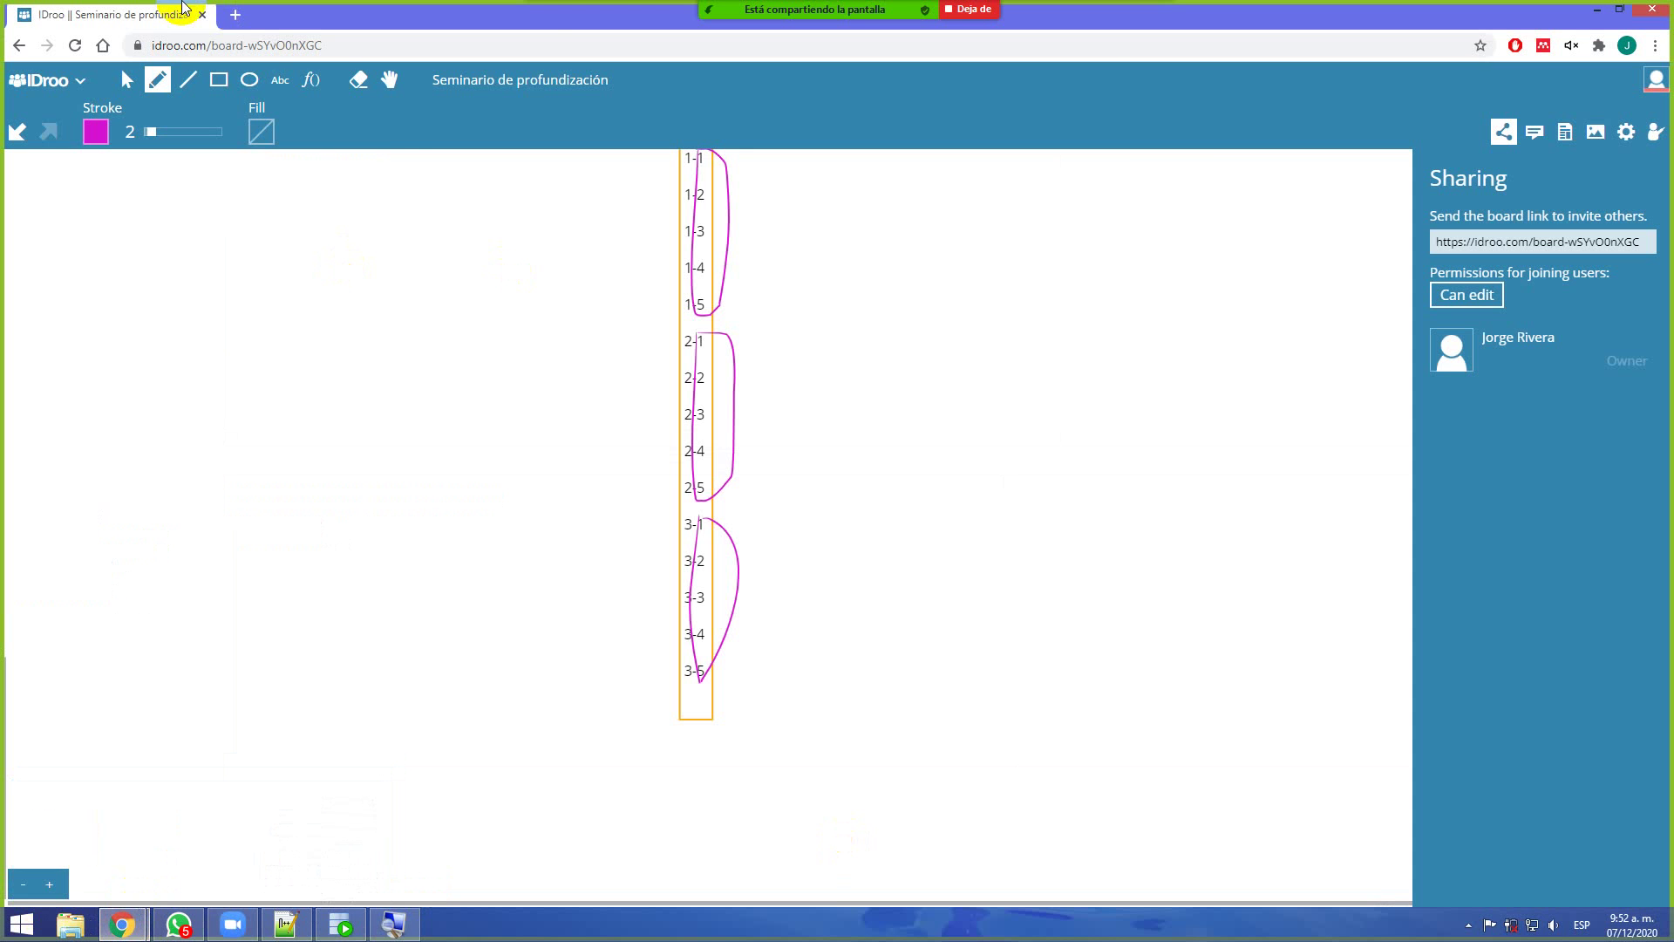
Google 'SELECT sequence nextval oracle' in a new Chrome tab and open the first result in the background
{"action": "left_click", "coordinate": [113, 859]}
{"action": "left_click", "coordinate": [231, 14]}
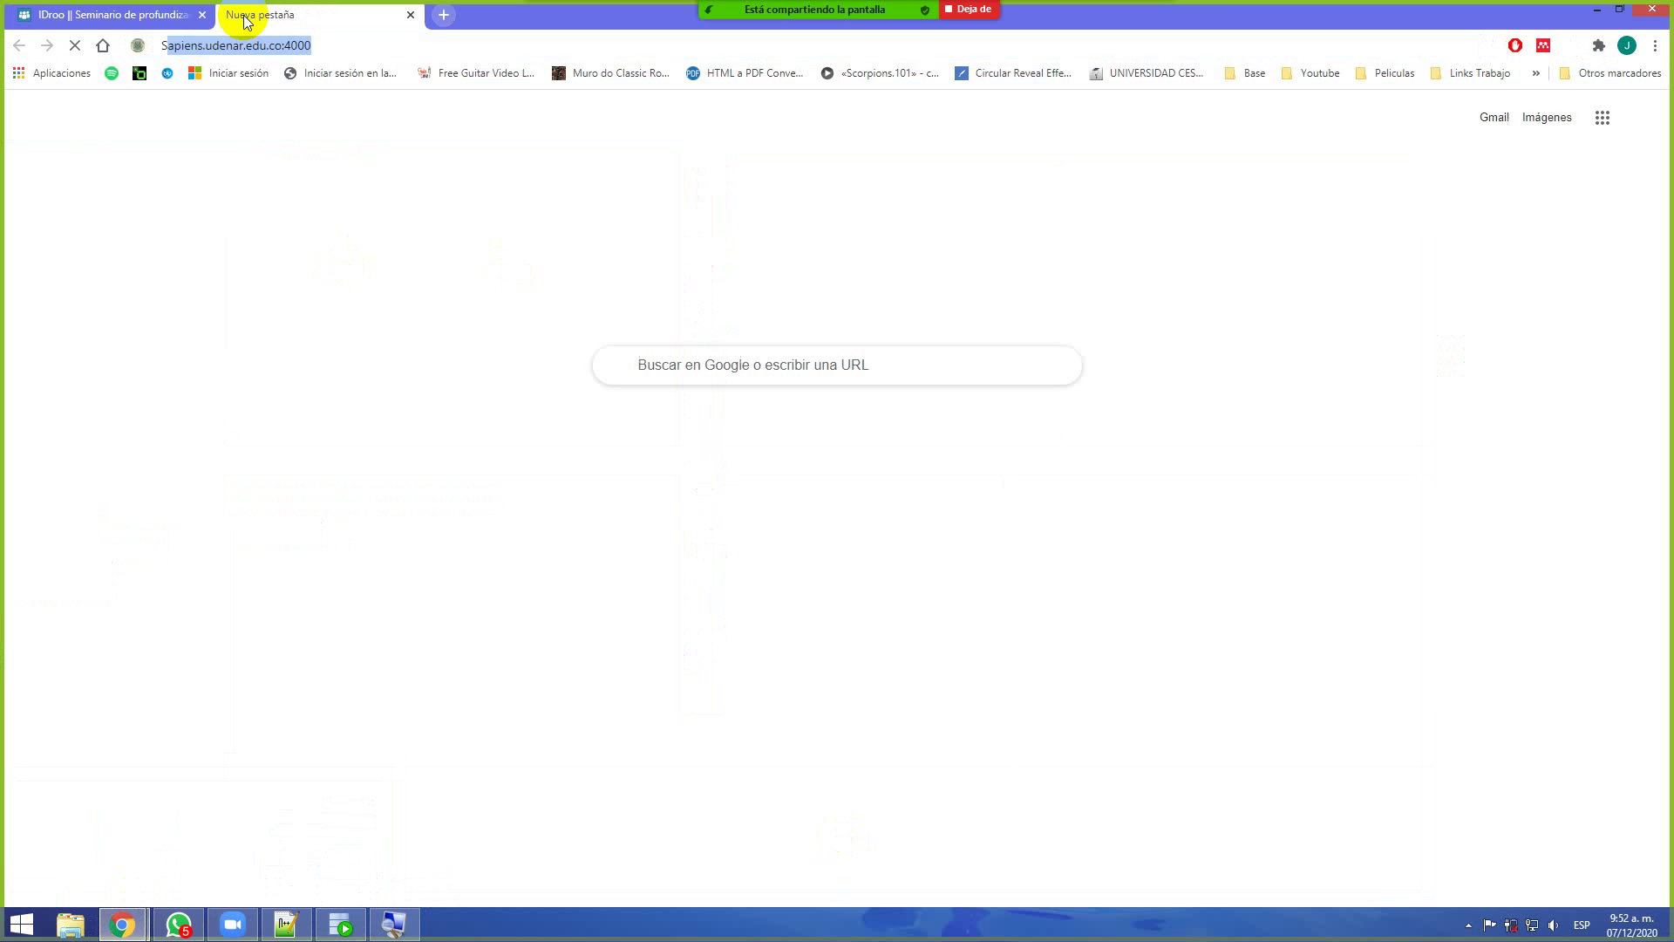
{"action": "type", "text": "SELECT NEXT VAL"}
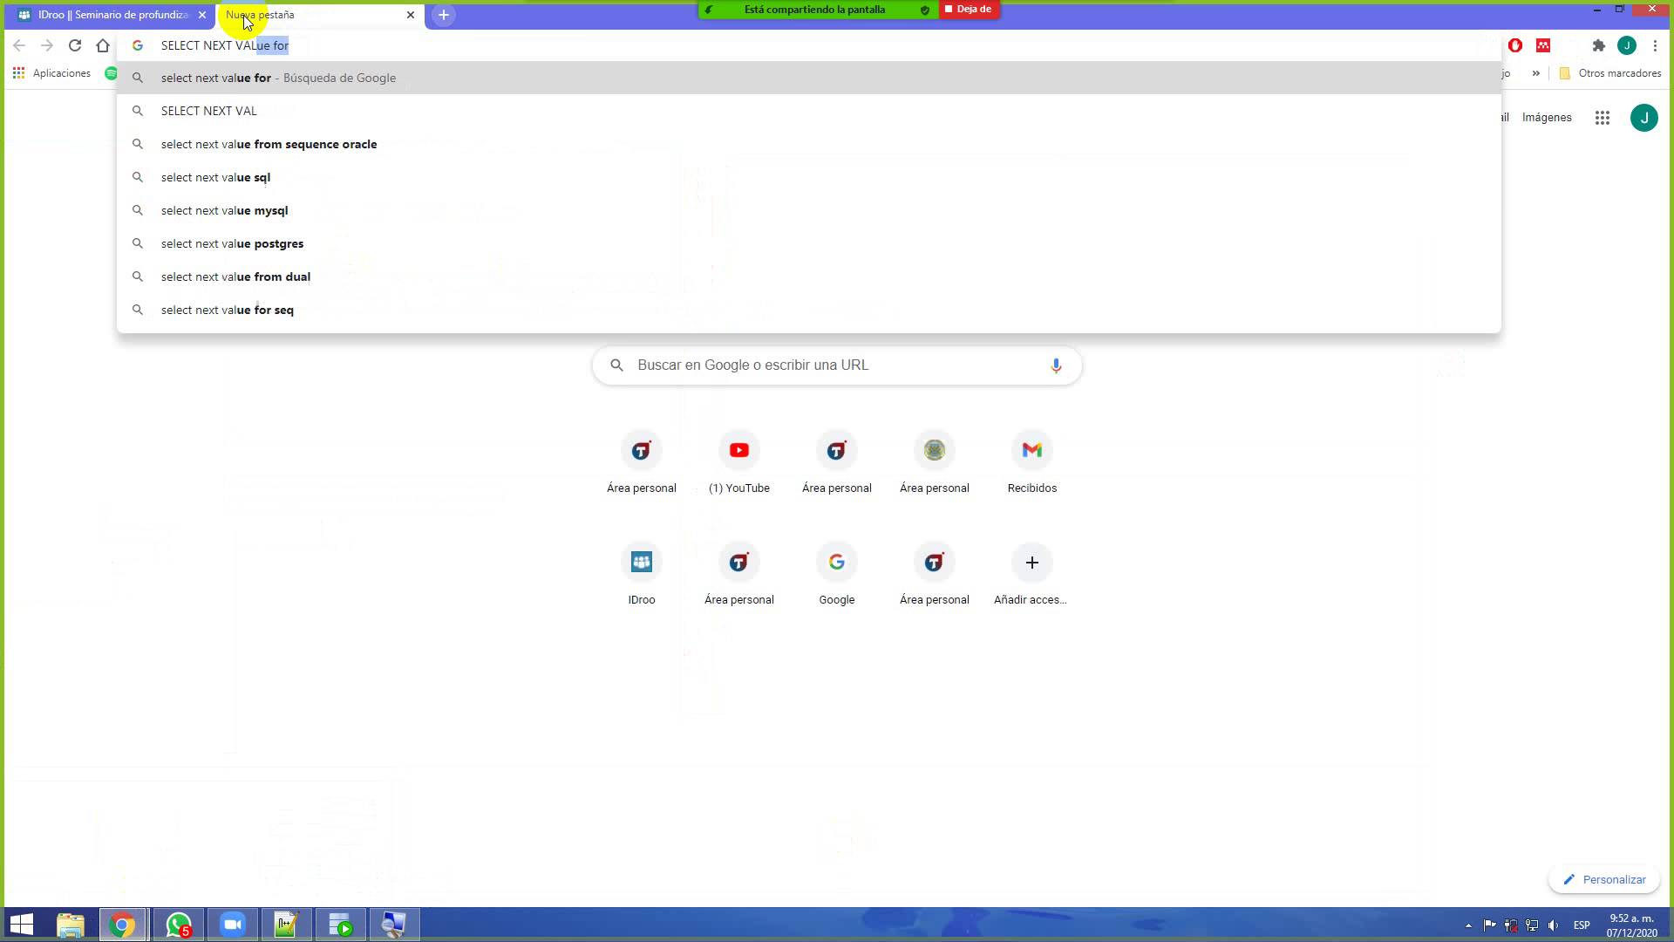
{"action": "key", "text": "BackSpace"}
{"action": "key", "text": "BackSpace"}
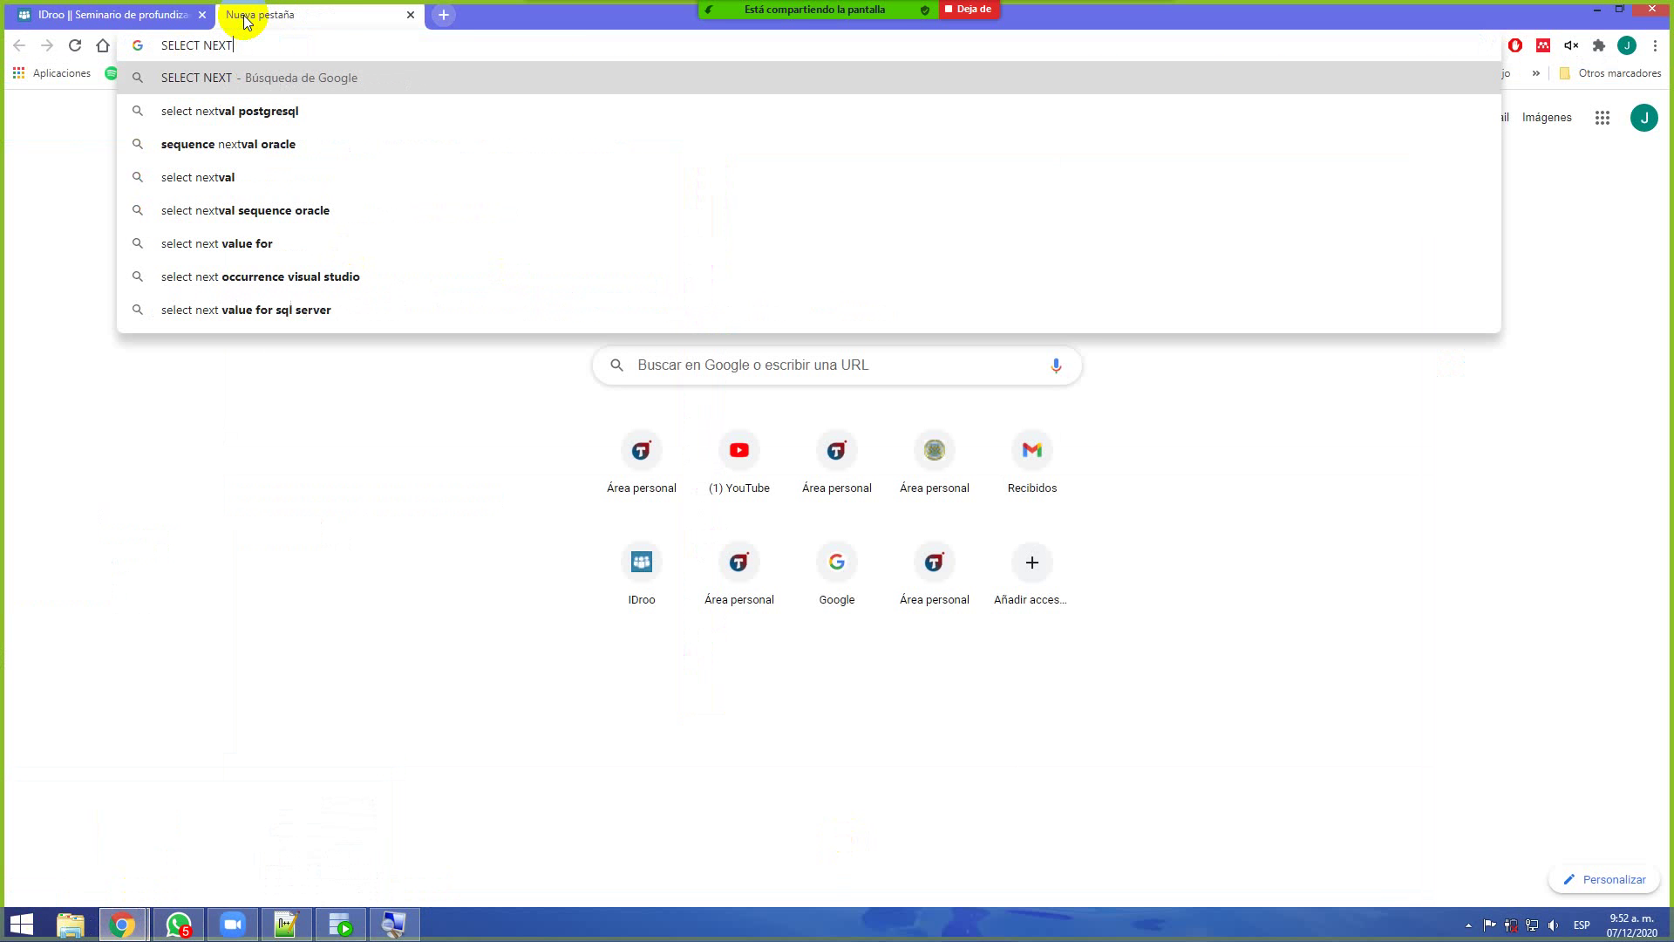
{"action": "type", "text": "va"}
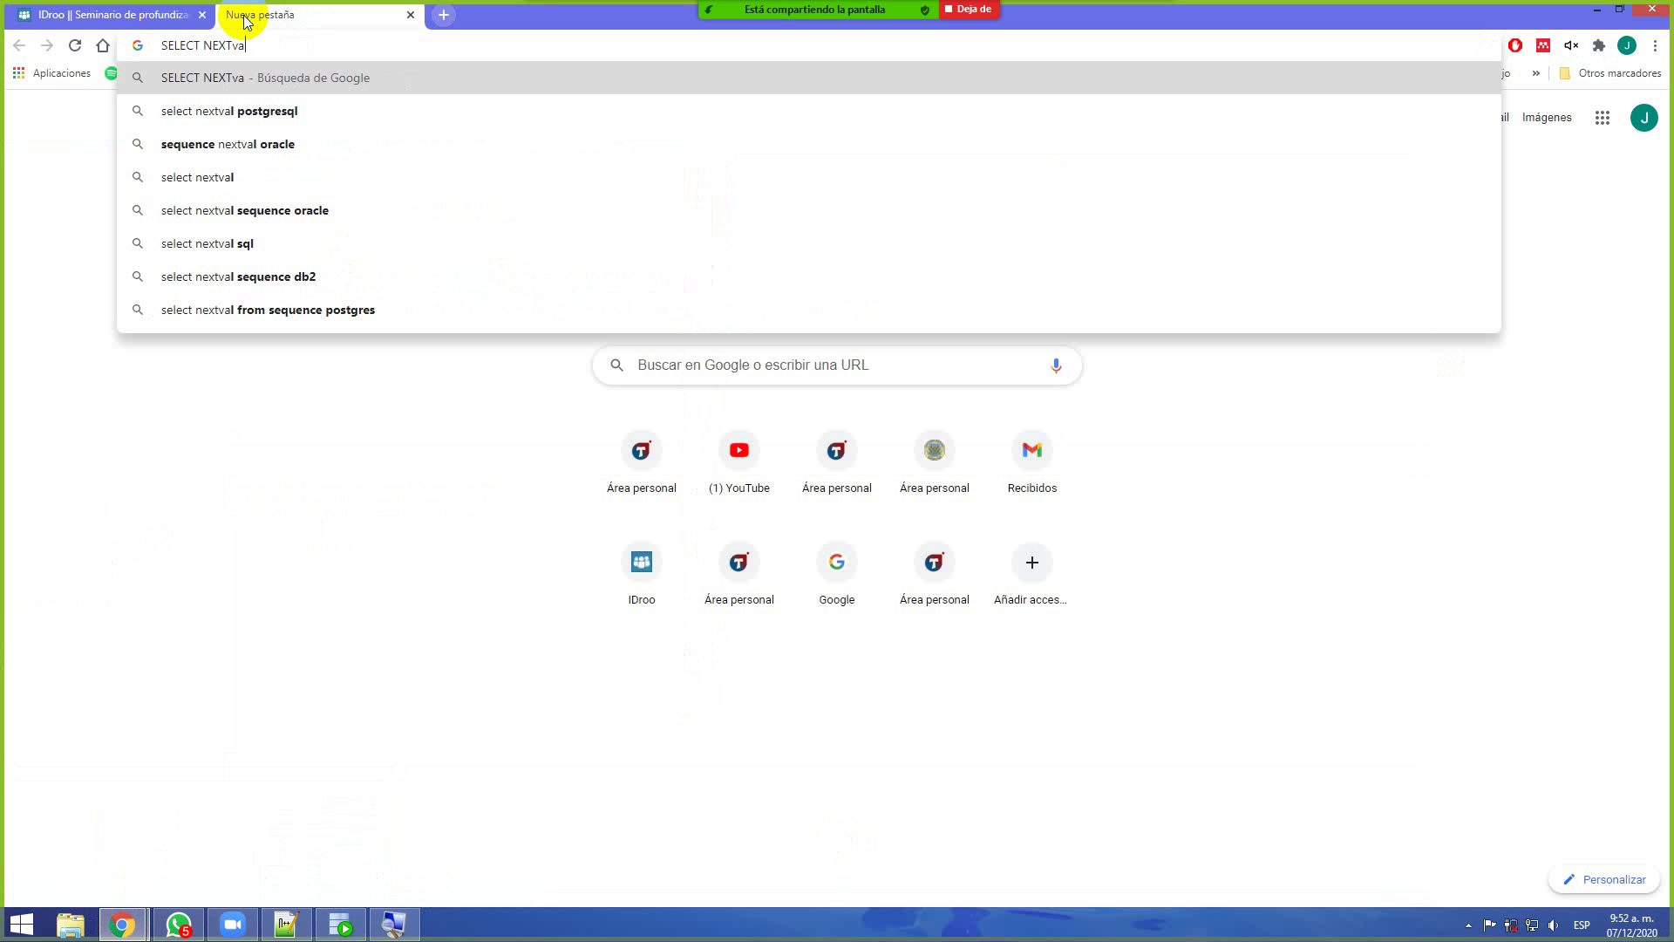
{"action": "key", "text": "Down"}
{"action": "key", "text": "Down"}
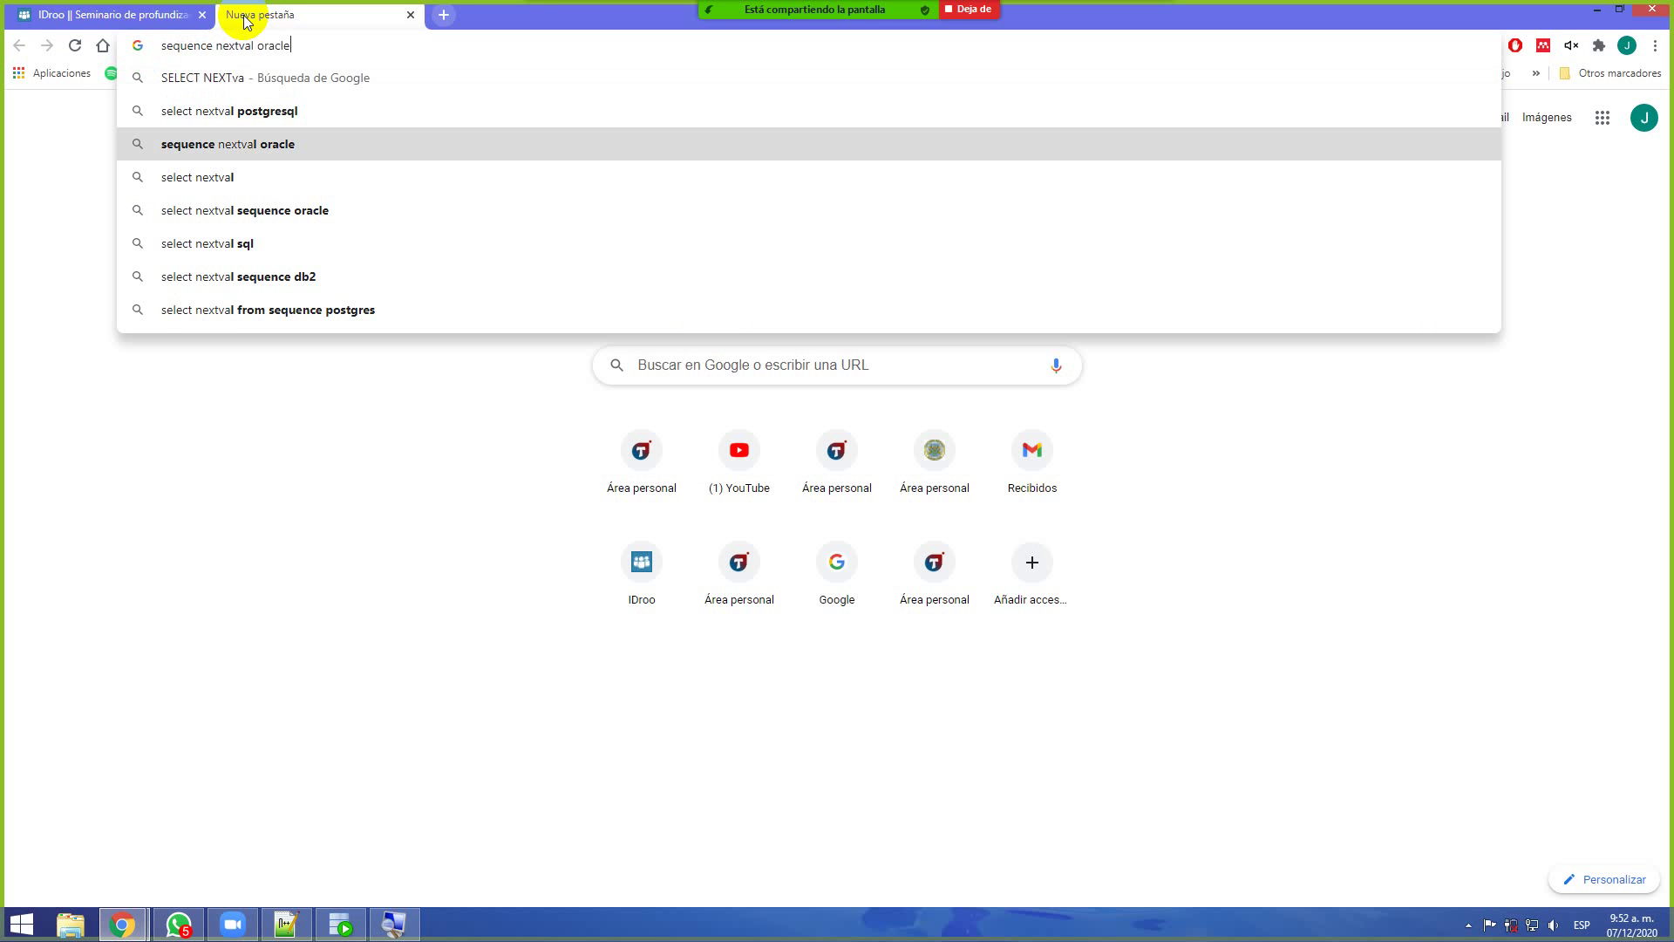
{"action": "key", "text": "Home"}
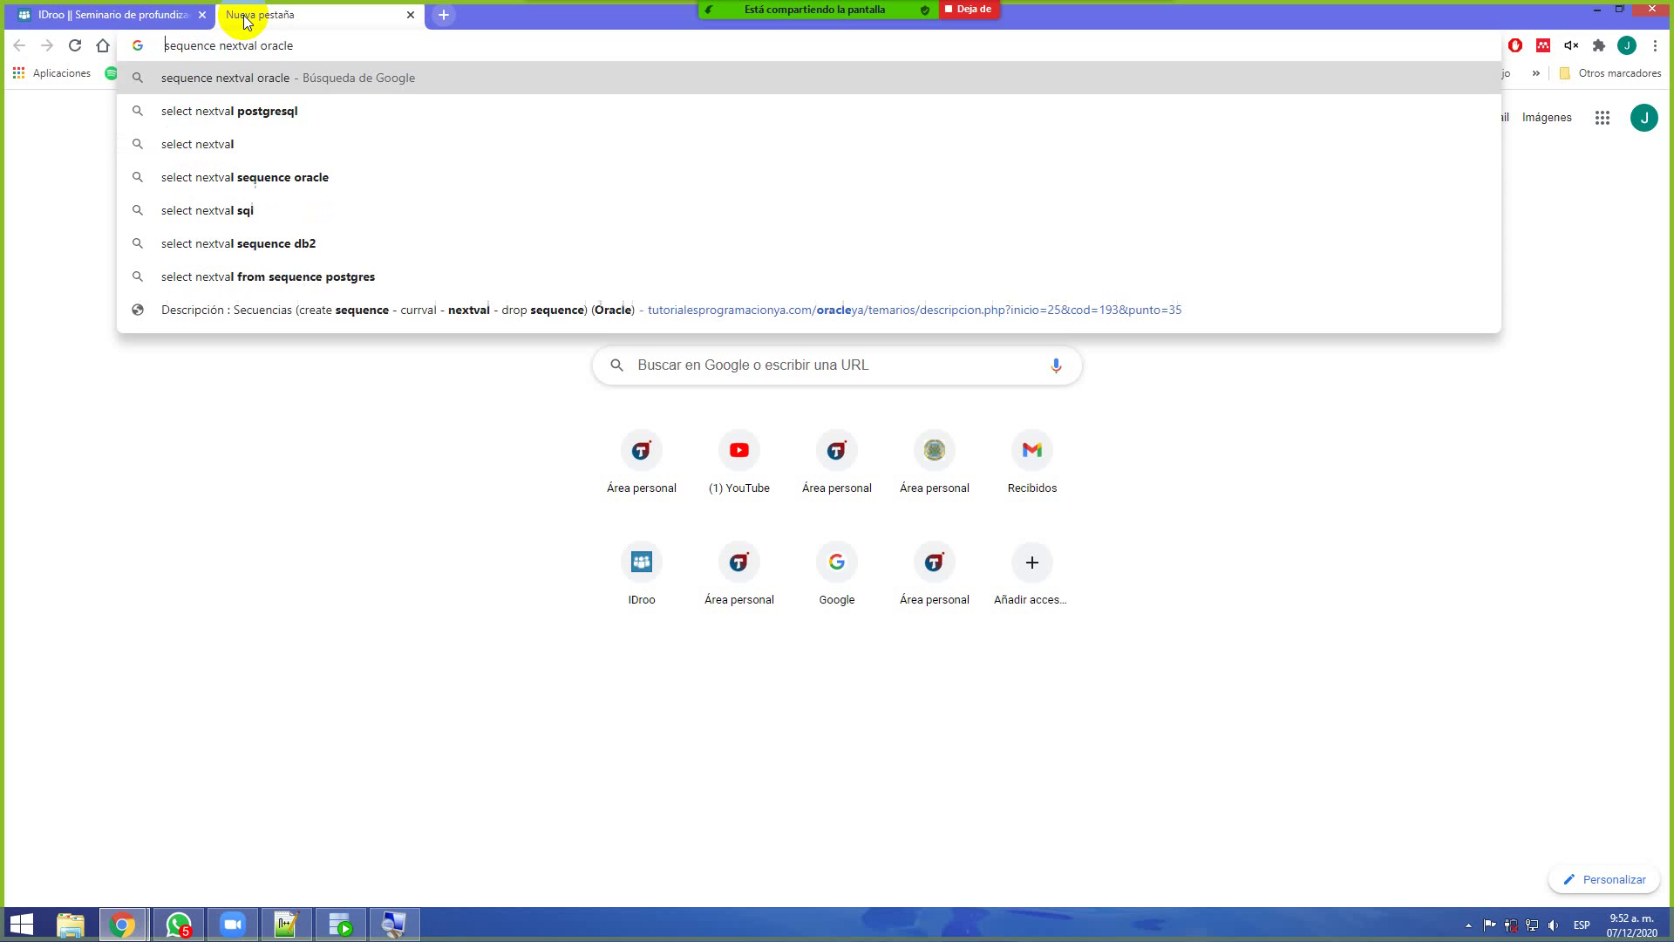
{"action": "type", "text": "SELECT"}
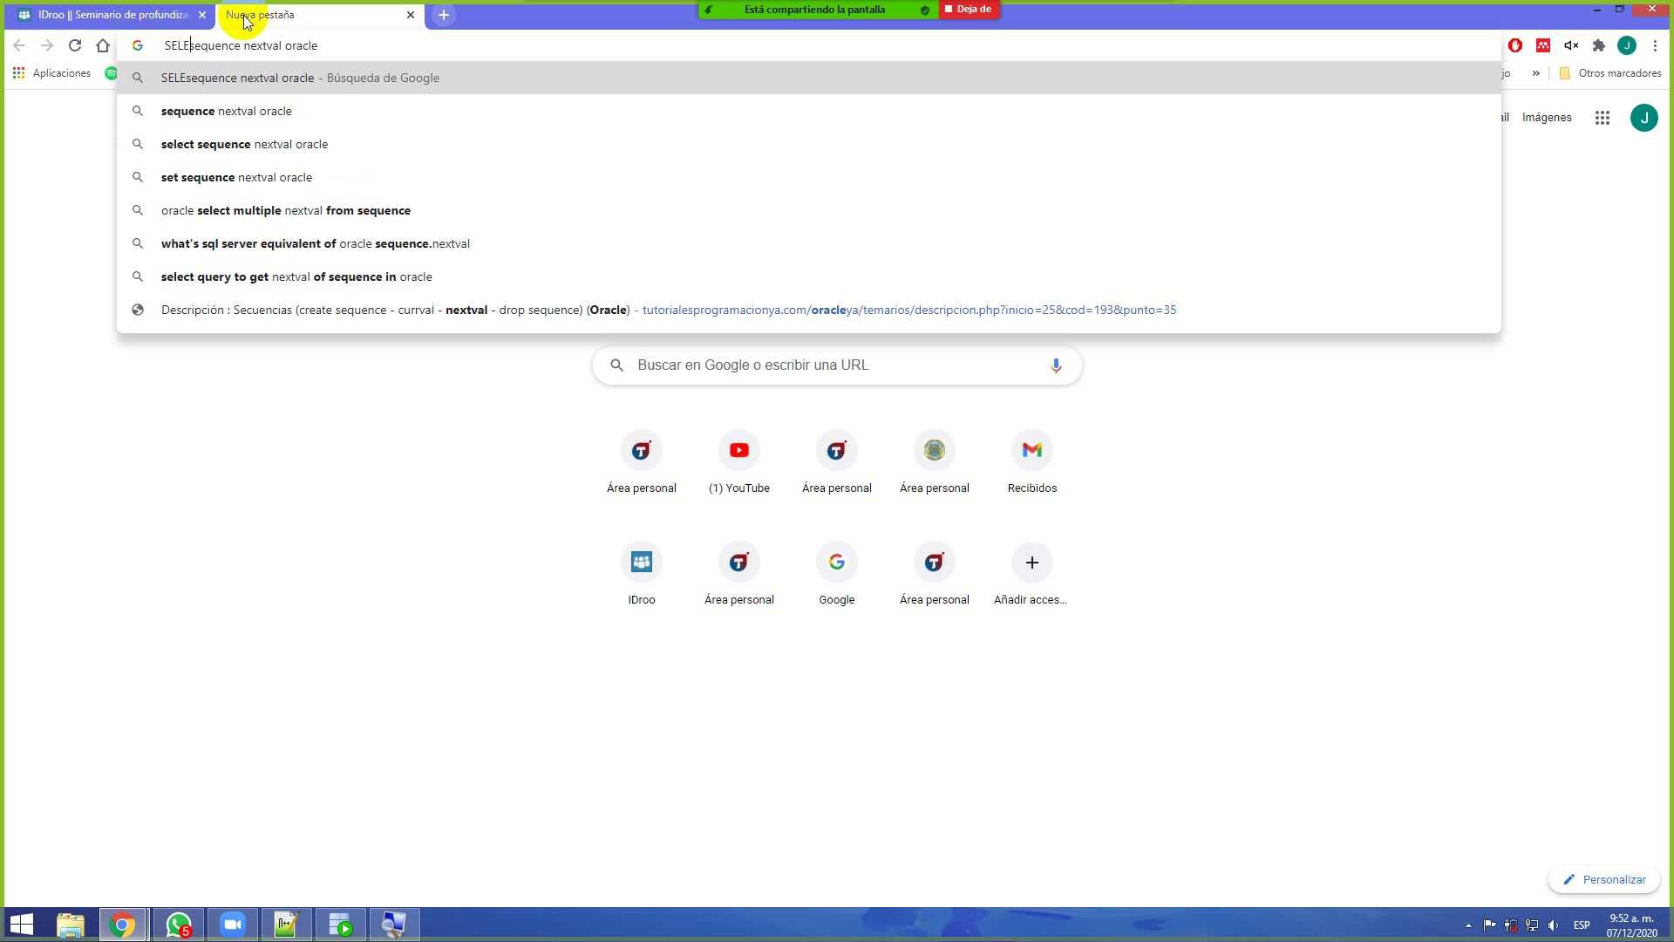
{"action": "key", "text": "Return"}
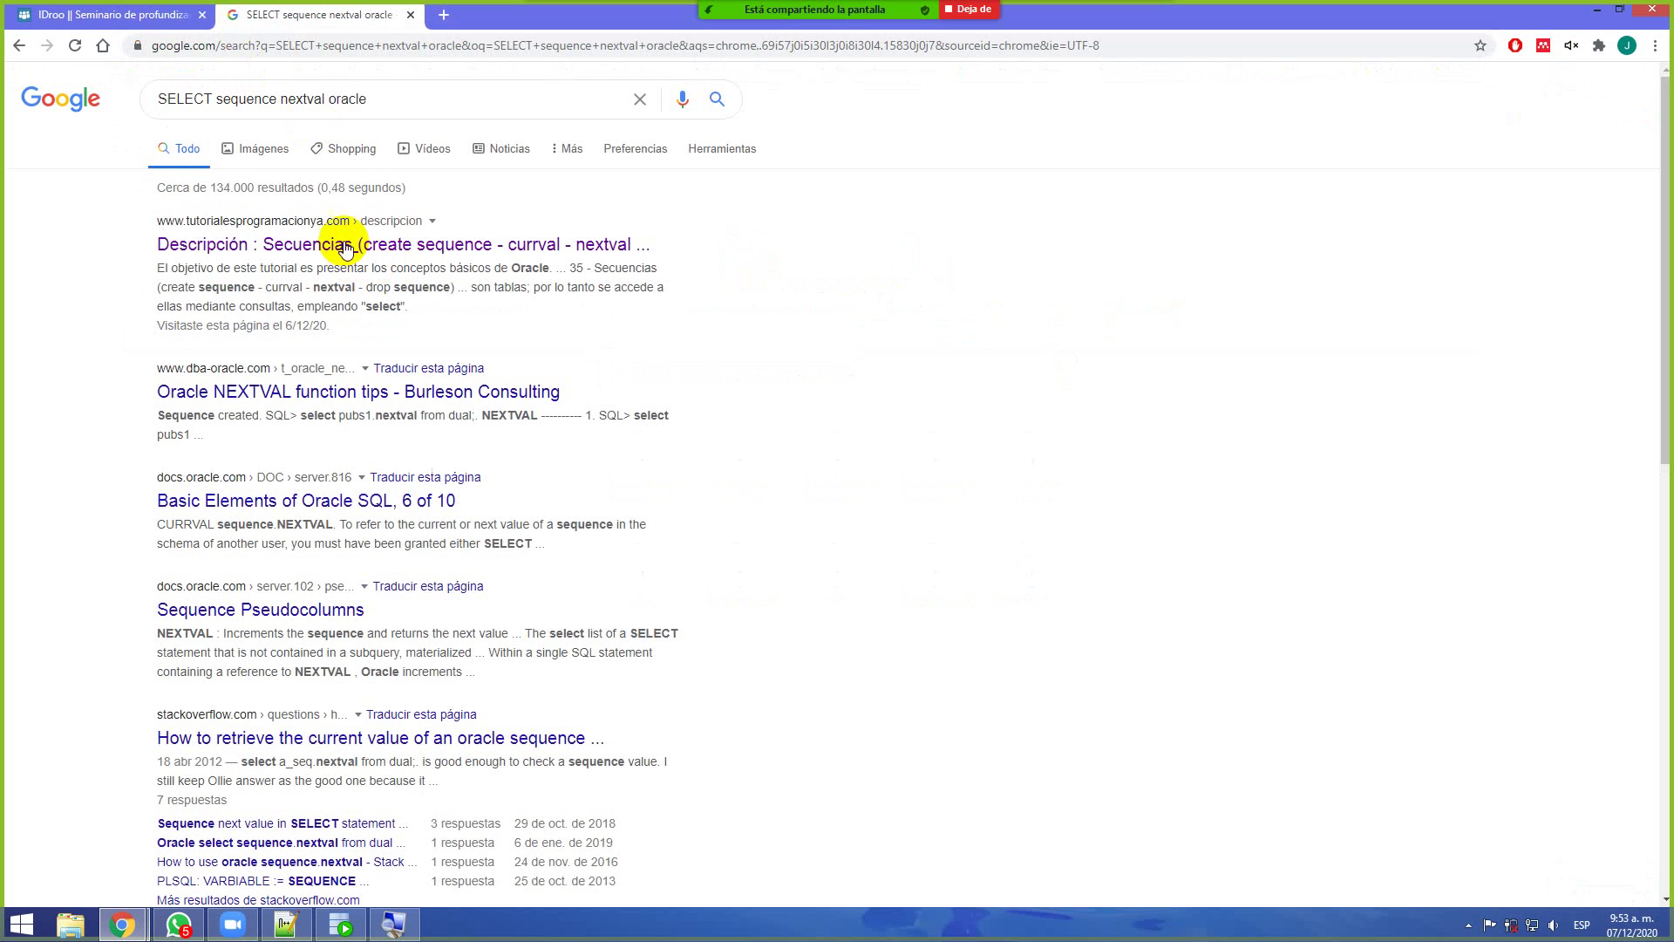
{"action": "middle_click", "coordinate": [345, 253]}
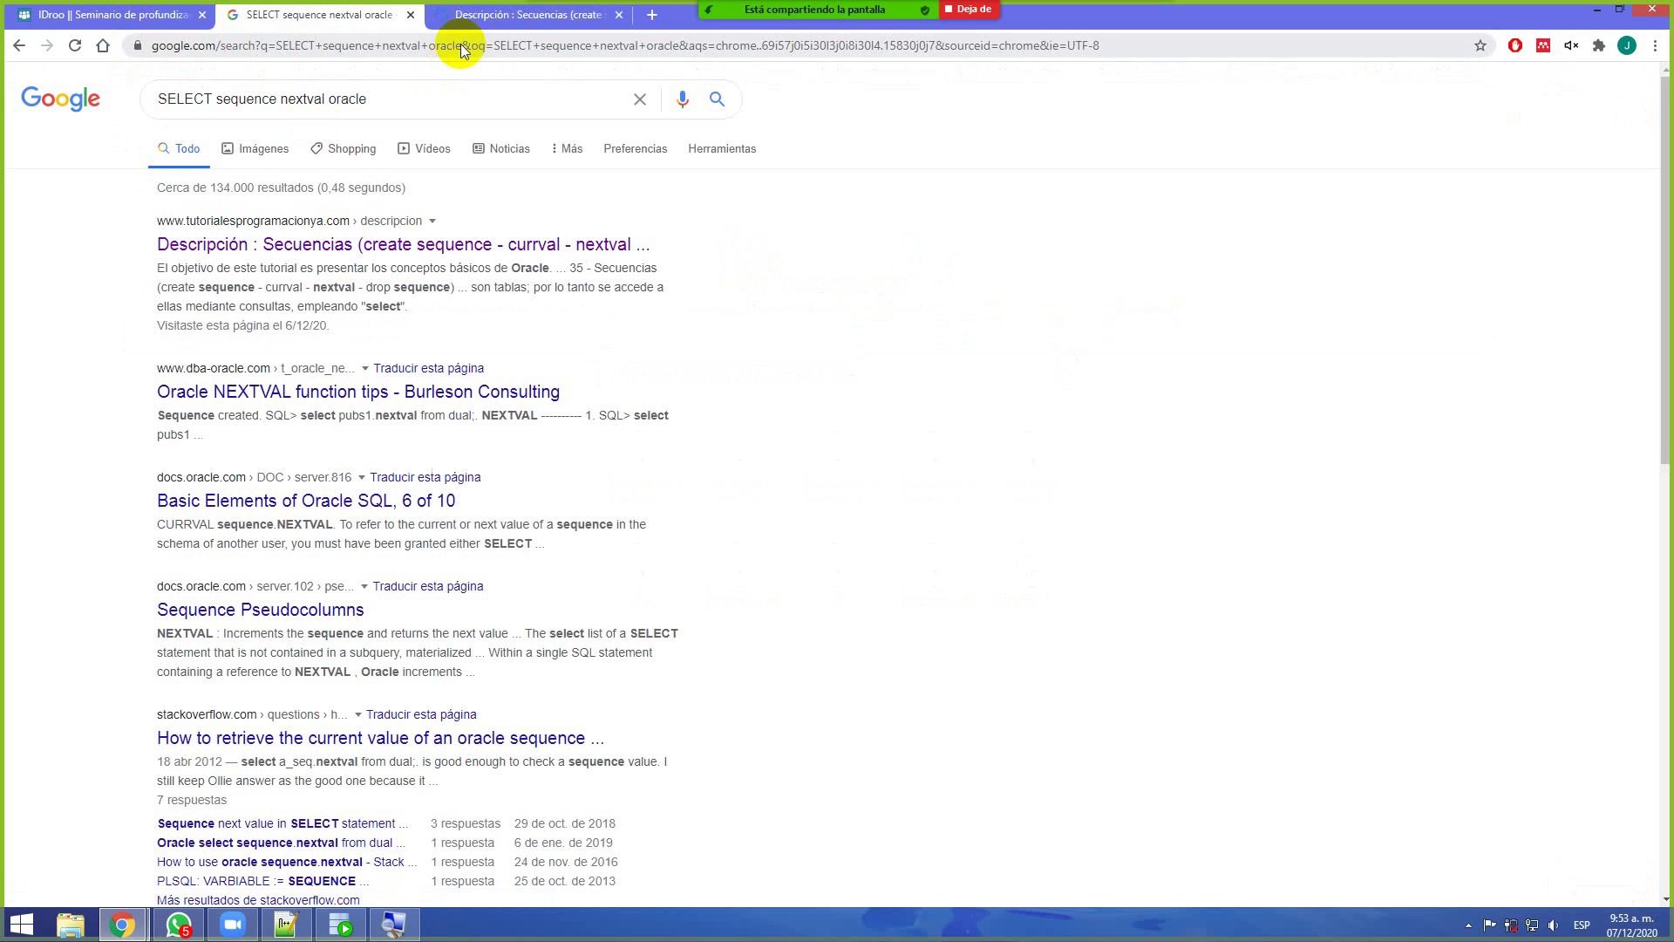
Show the Secuencias tutorial and scroll down to its 'select sec_codigolibros.nextval from dual;' example
{"action": "left_click", "coordinate": [468, 20]}
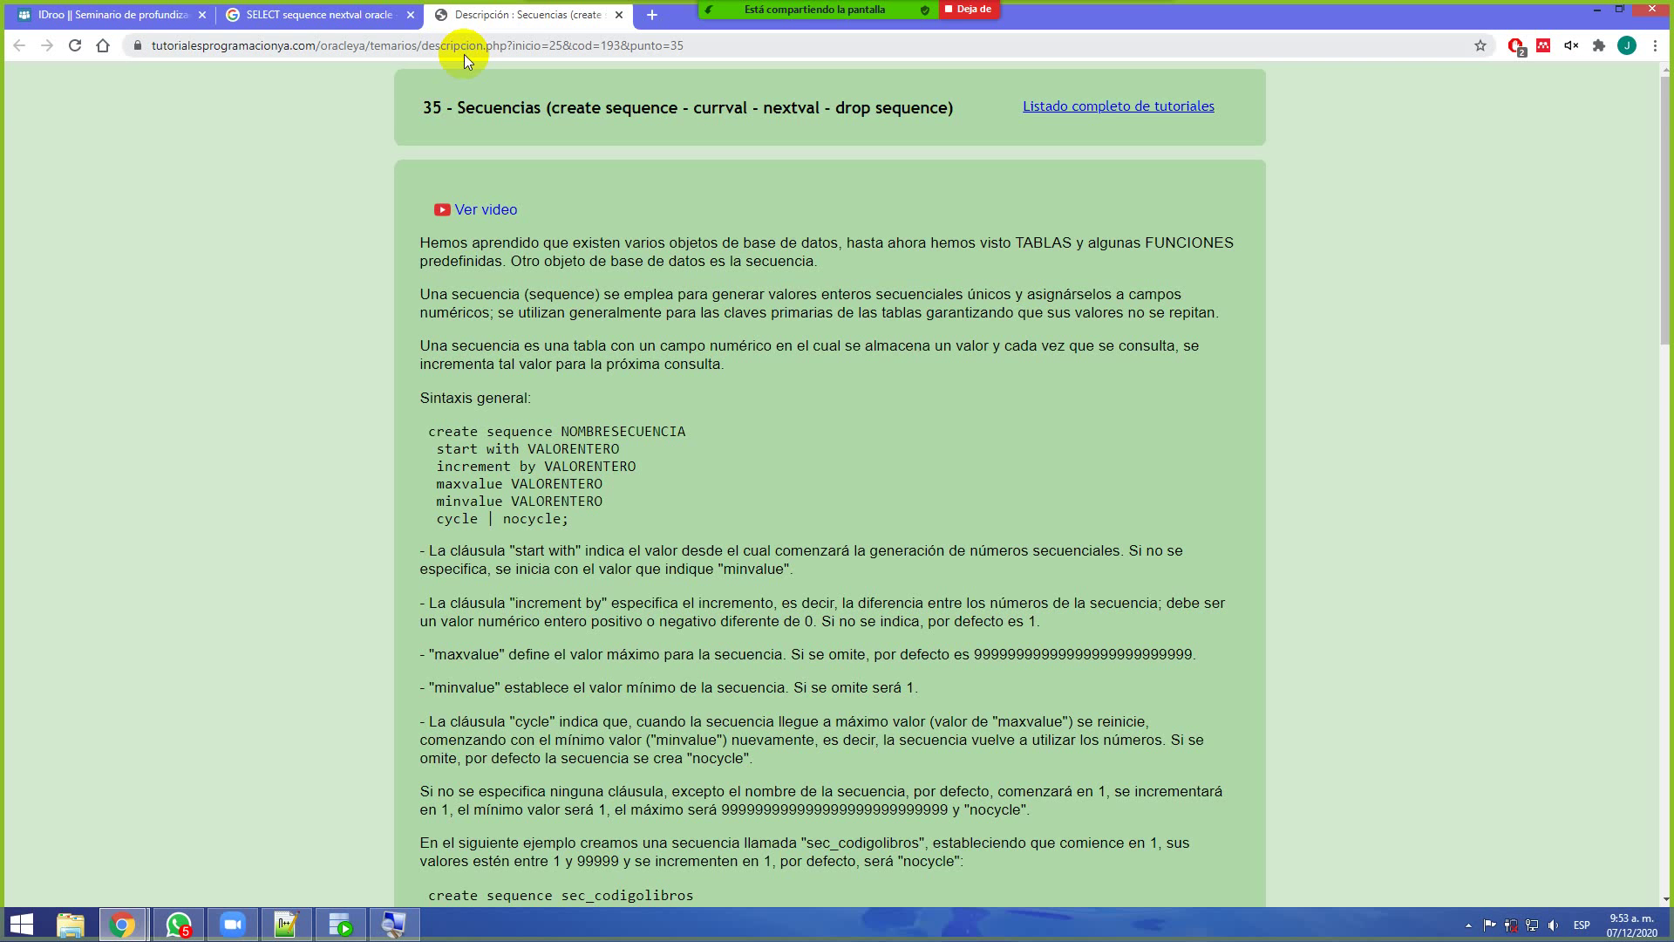
{"action": "scroll", "coordinate": [463, 200], "scroll_direction": "down", "scroll_amount": 6}
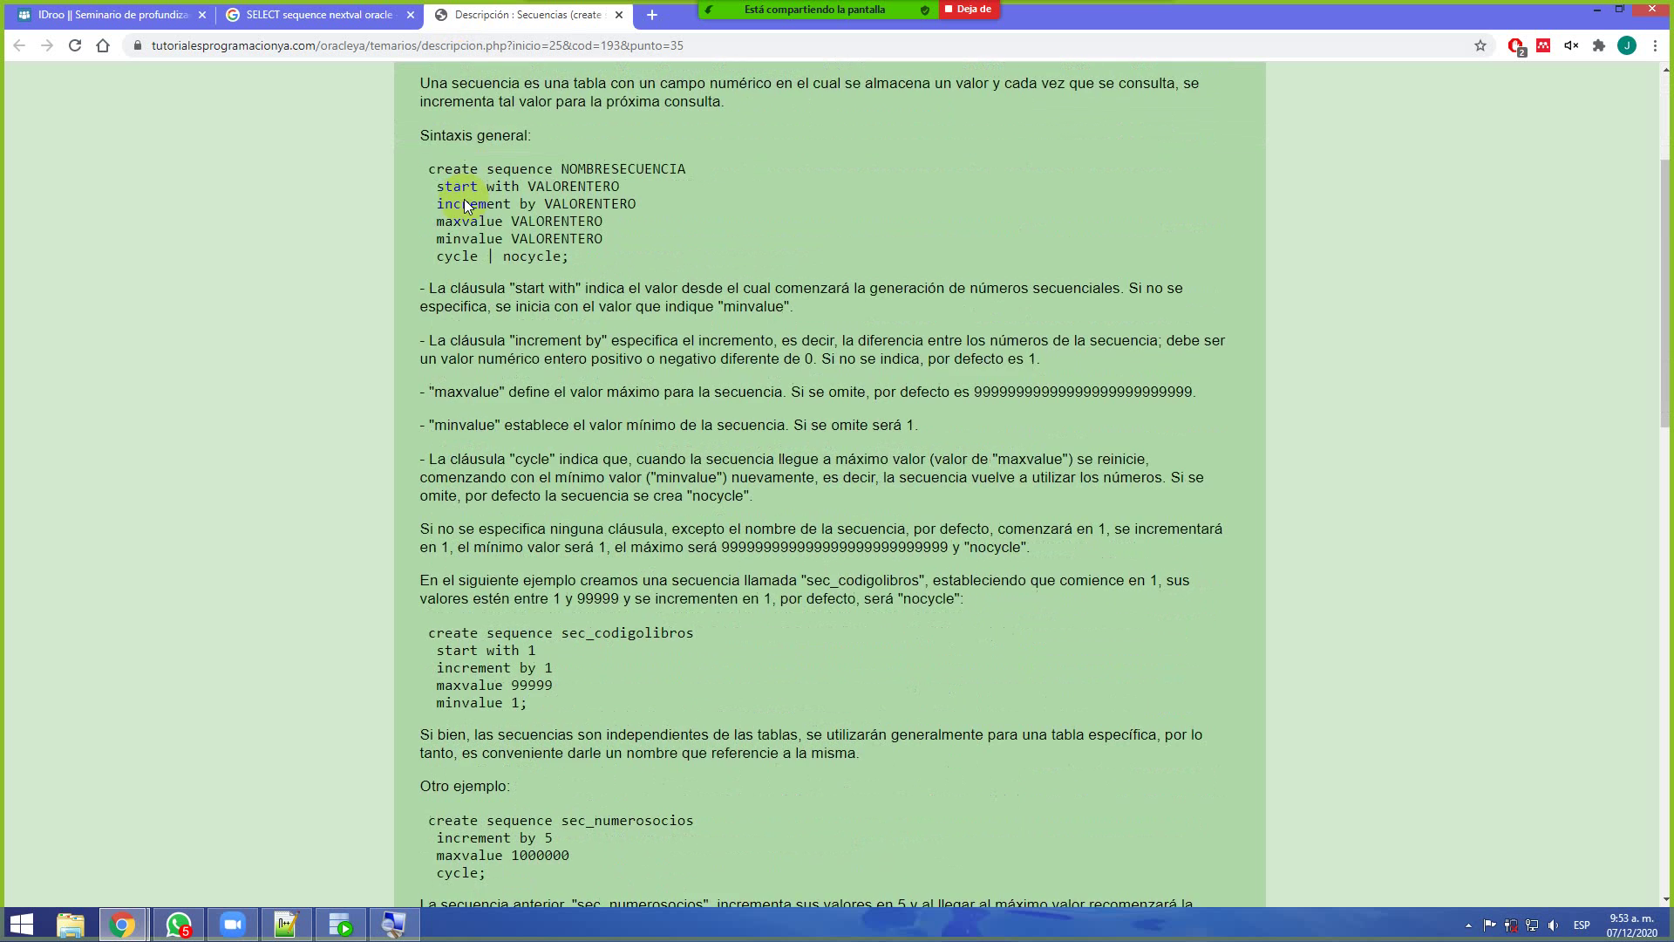
{"action": "scroll", "coordinate": [464, 200], "scroll_direction": "down", "scroll_amount": 4}
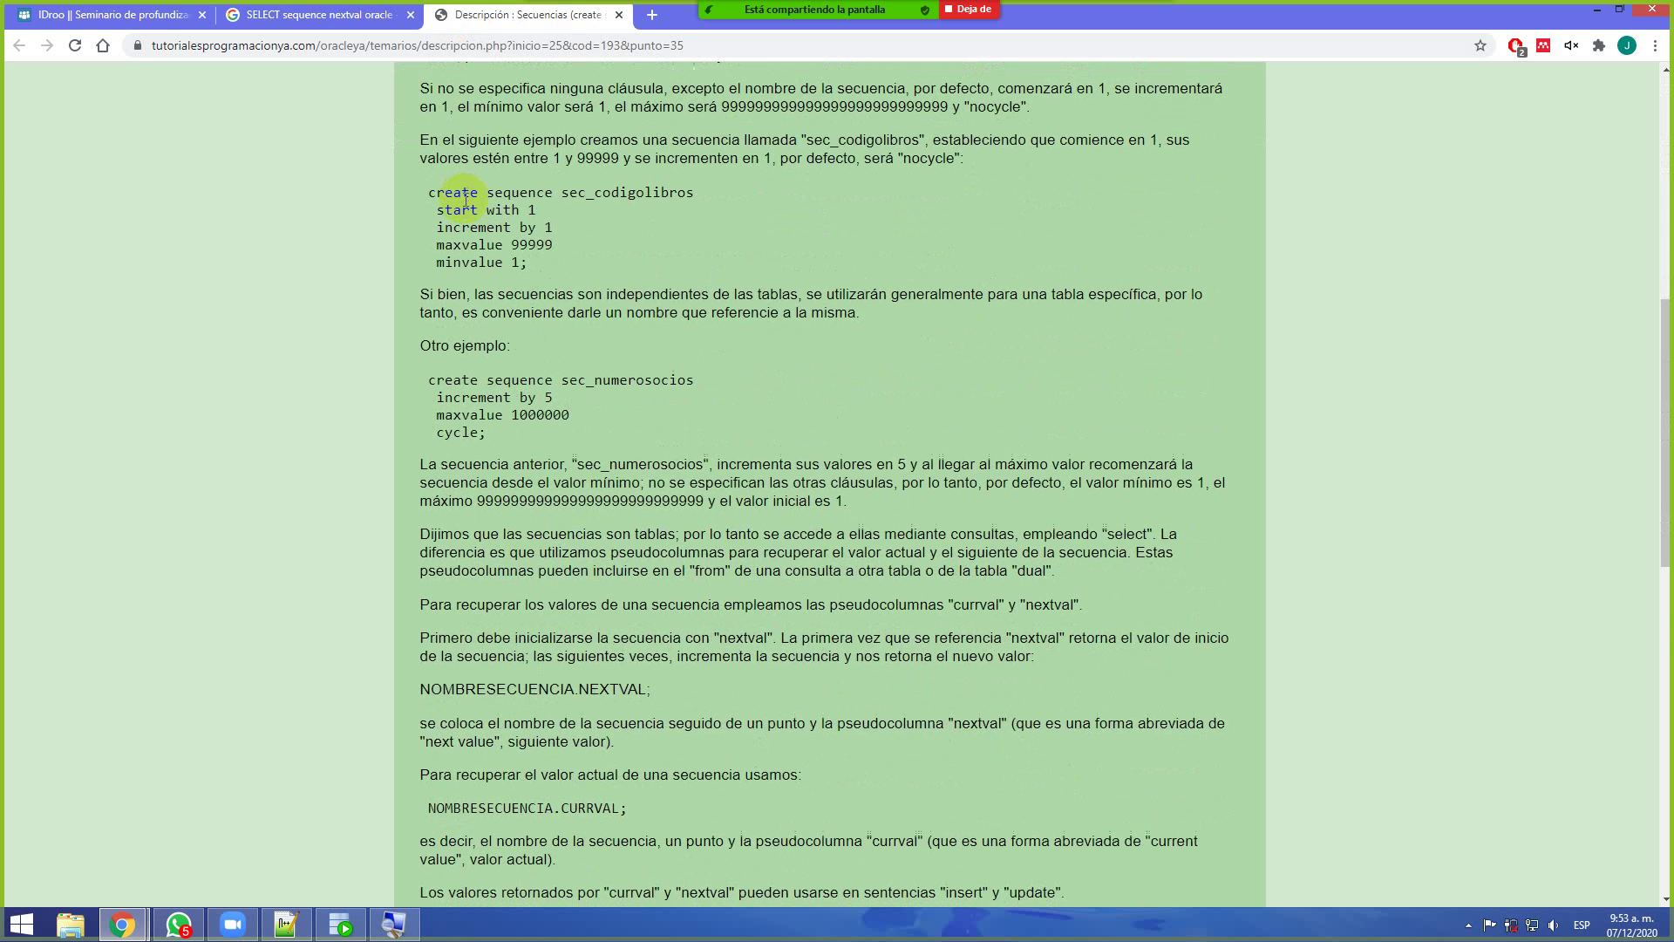
{"action": "scroll", "coordinate": [464, 206], "scroll_direction": "down", "scroll_amount": 1}
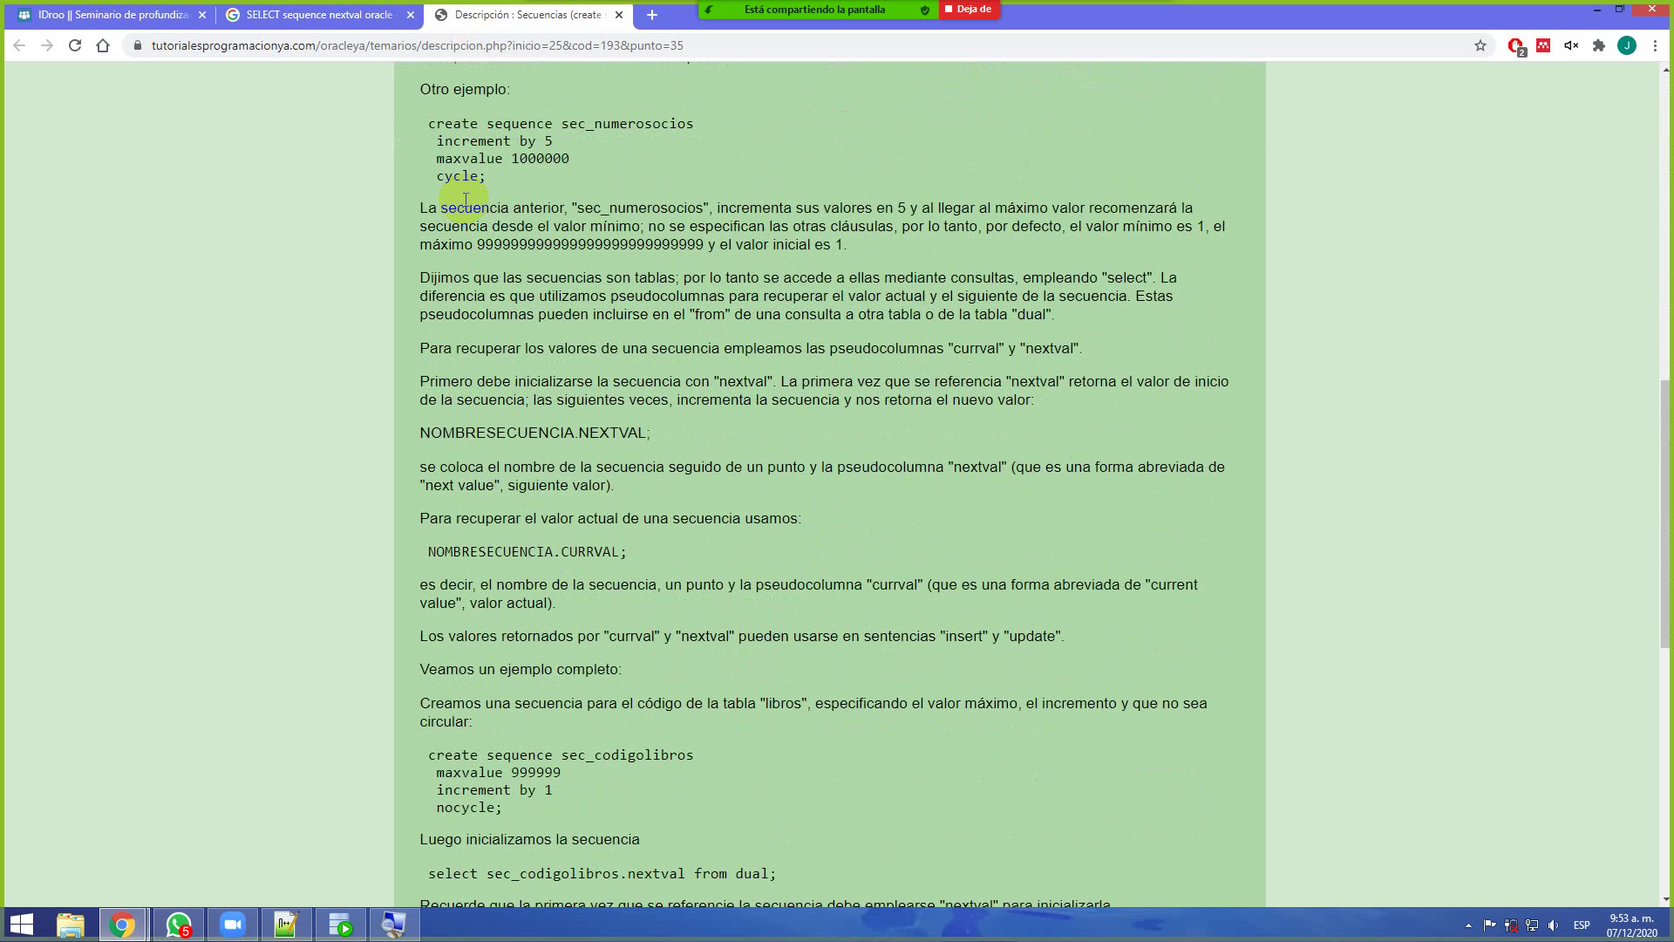
{"action": "scroll", "coordinate": [465, 199], "scroll_direction": "down", "scroll_amount": 1}
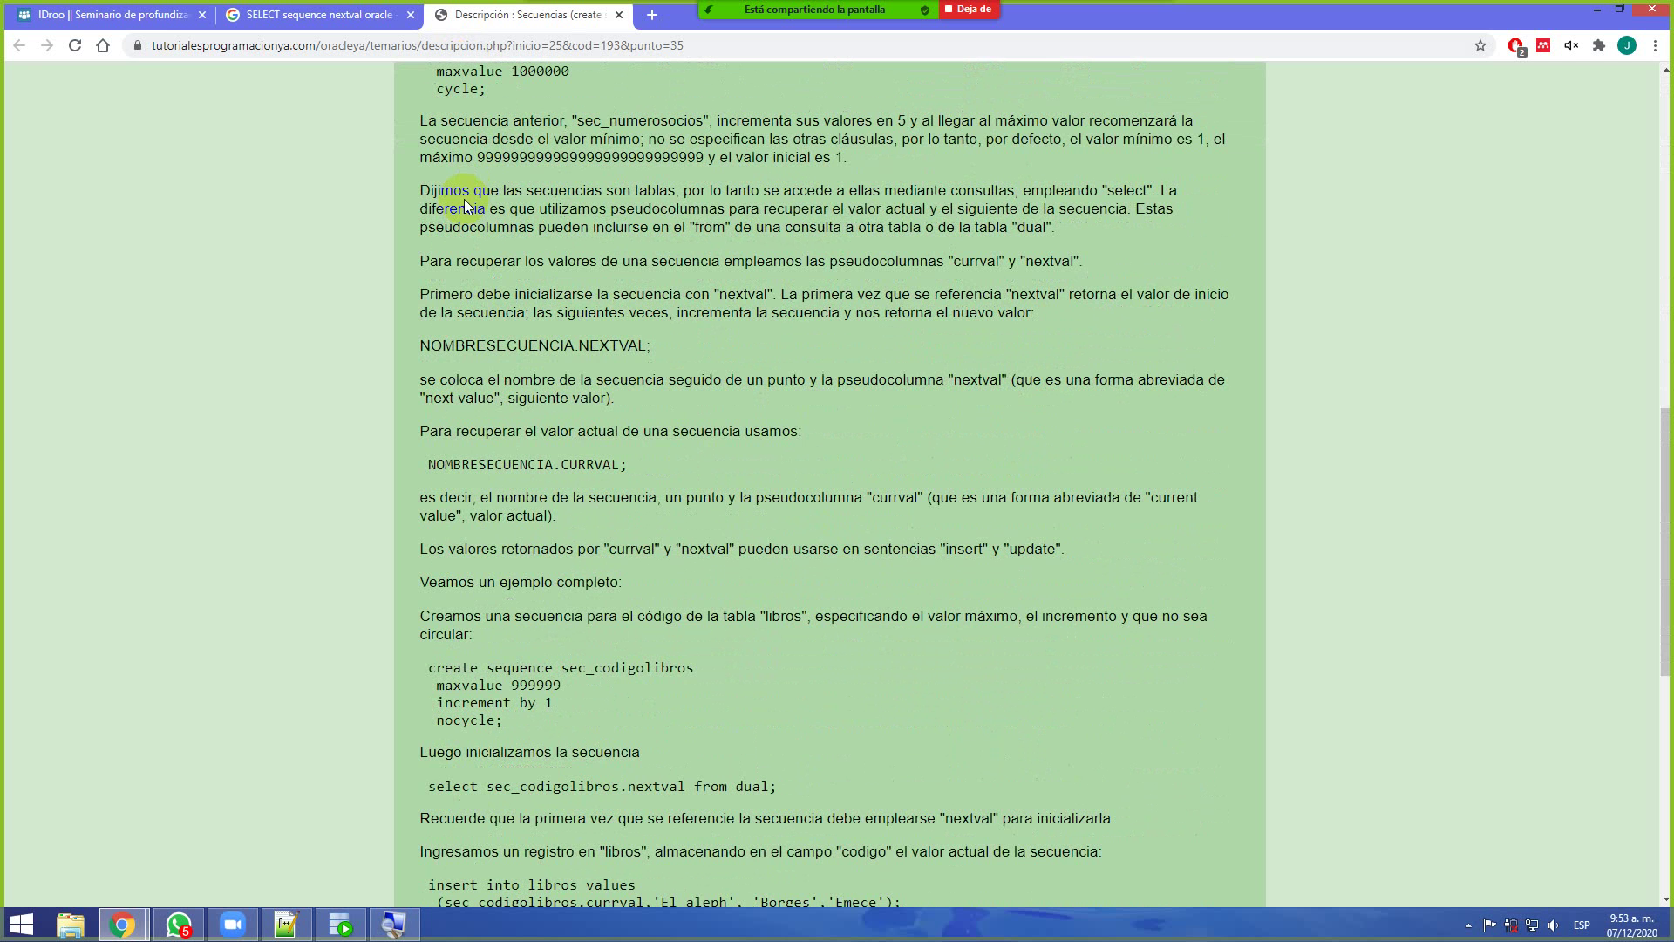
{"action": "scroll", "coordinate": [463, 198], "scroll_direction": "down", "scroll_amount": 2}
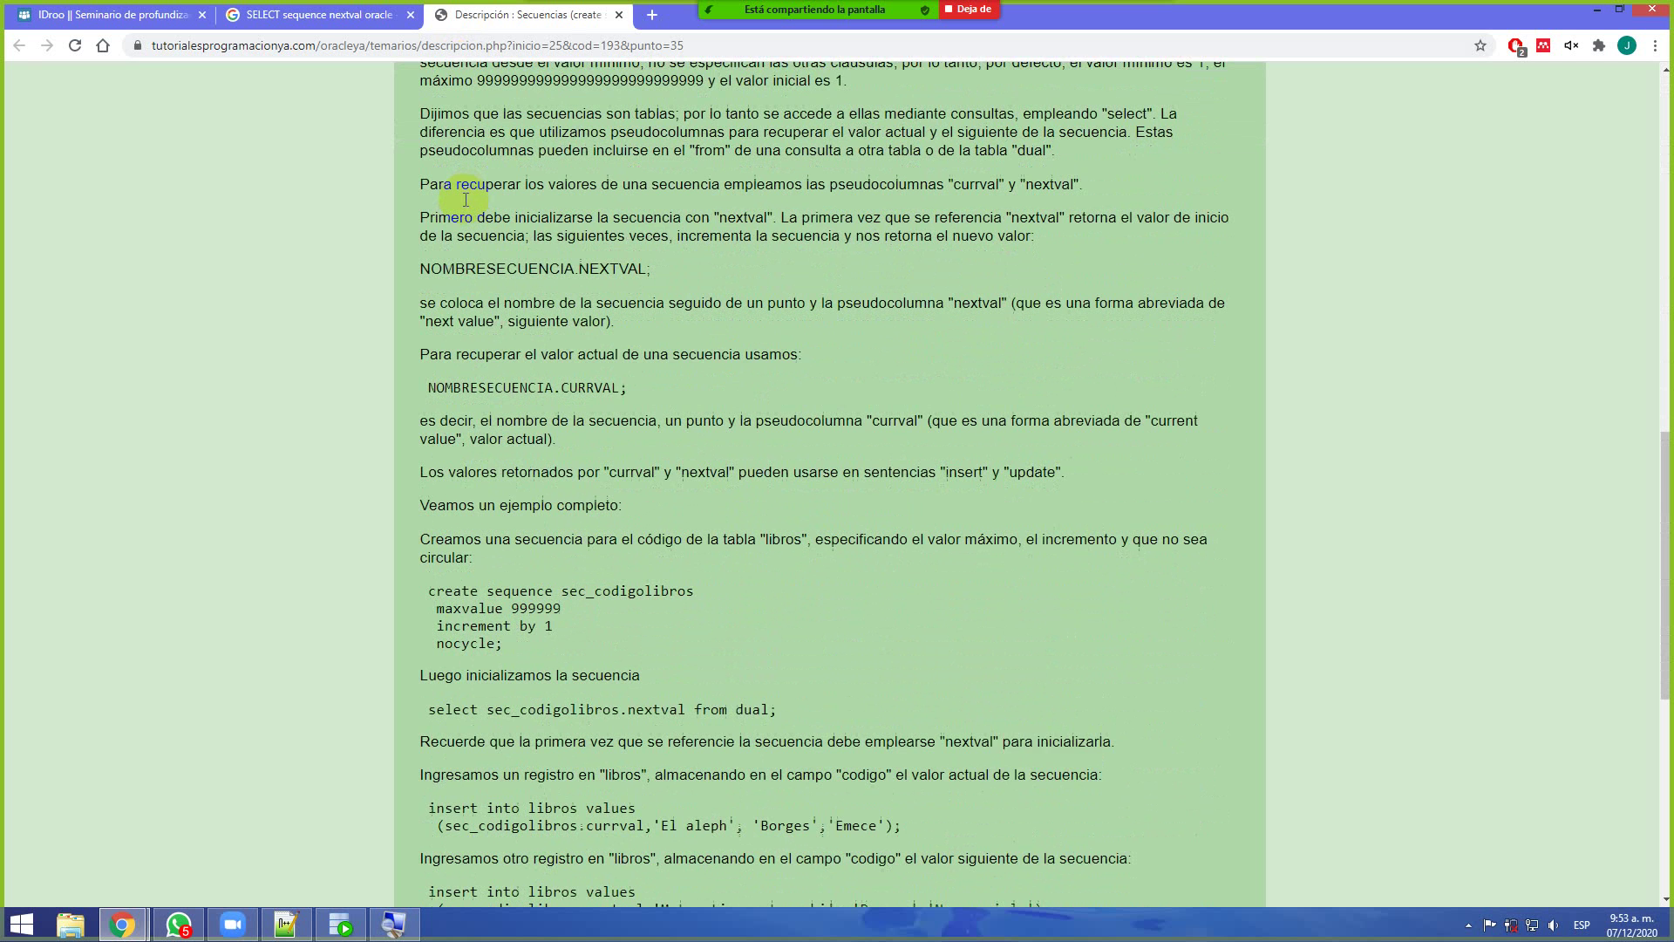
{"action": "scroll", "coordinate": [466, 199], "scroll_direction": "down", "scroll_amount": 2}
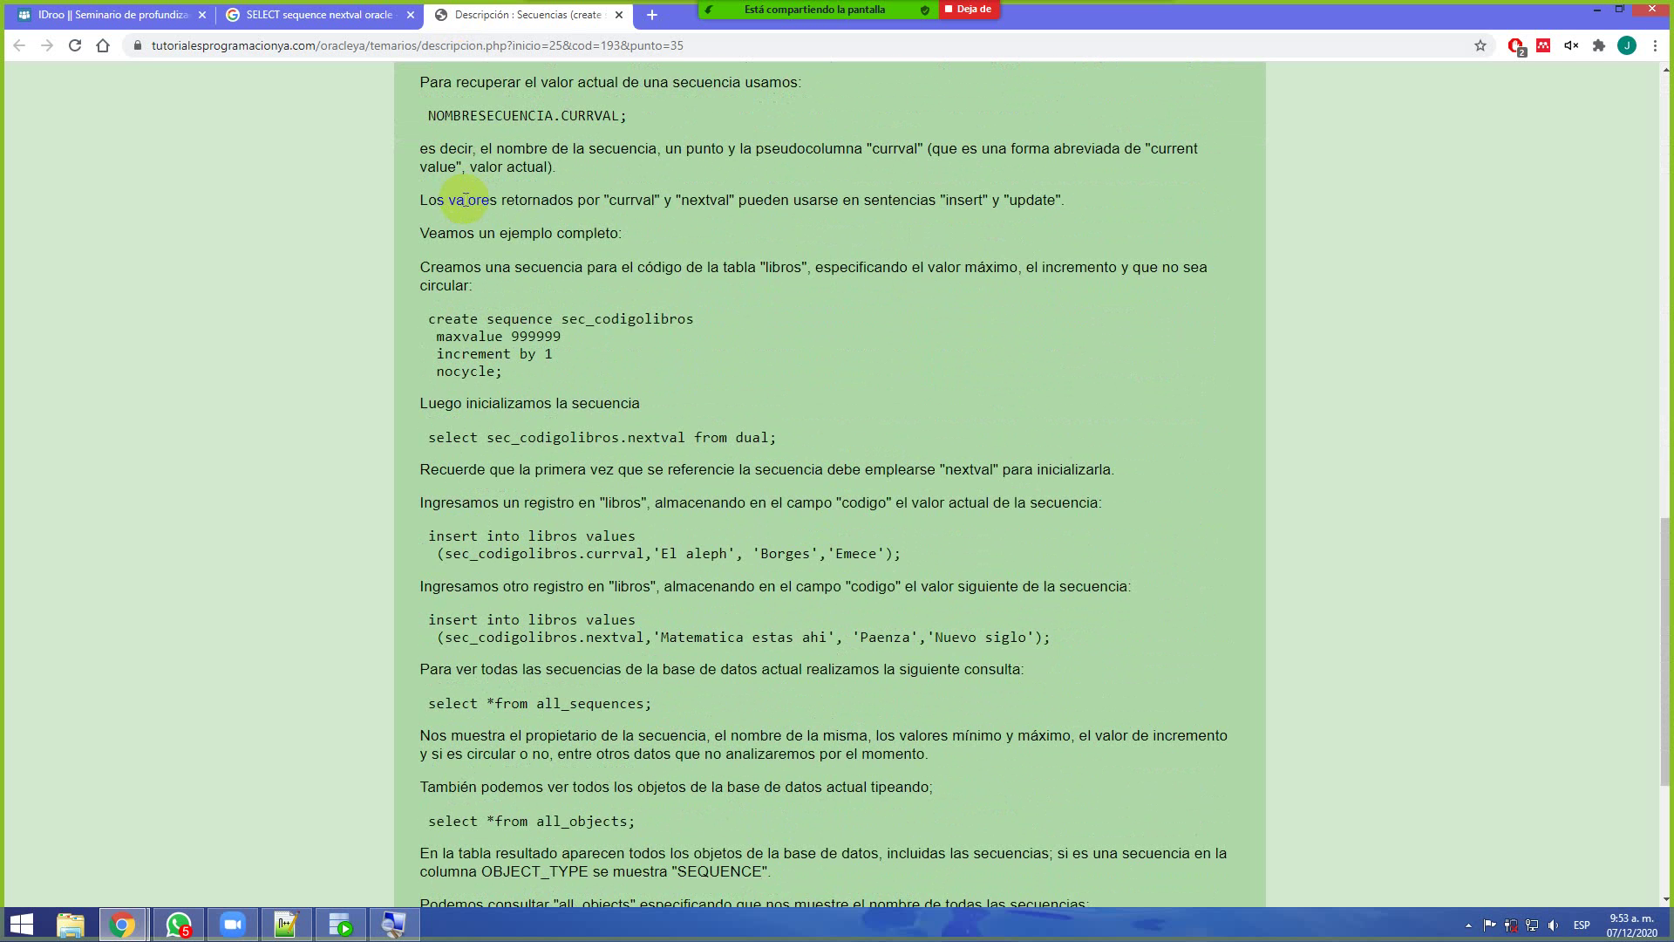
{"action": "scroll", "coordinate": [466, 200], "scroll_direction": "down", "scroll_amount": 1}
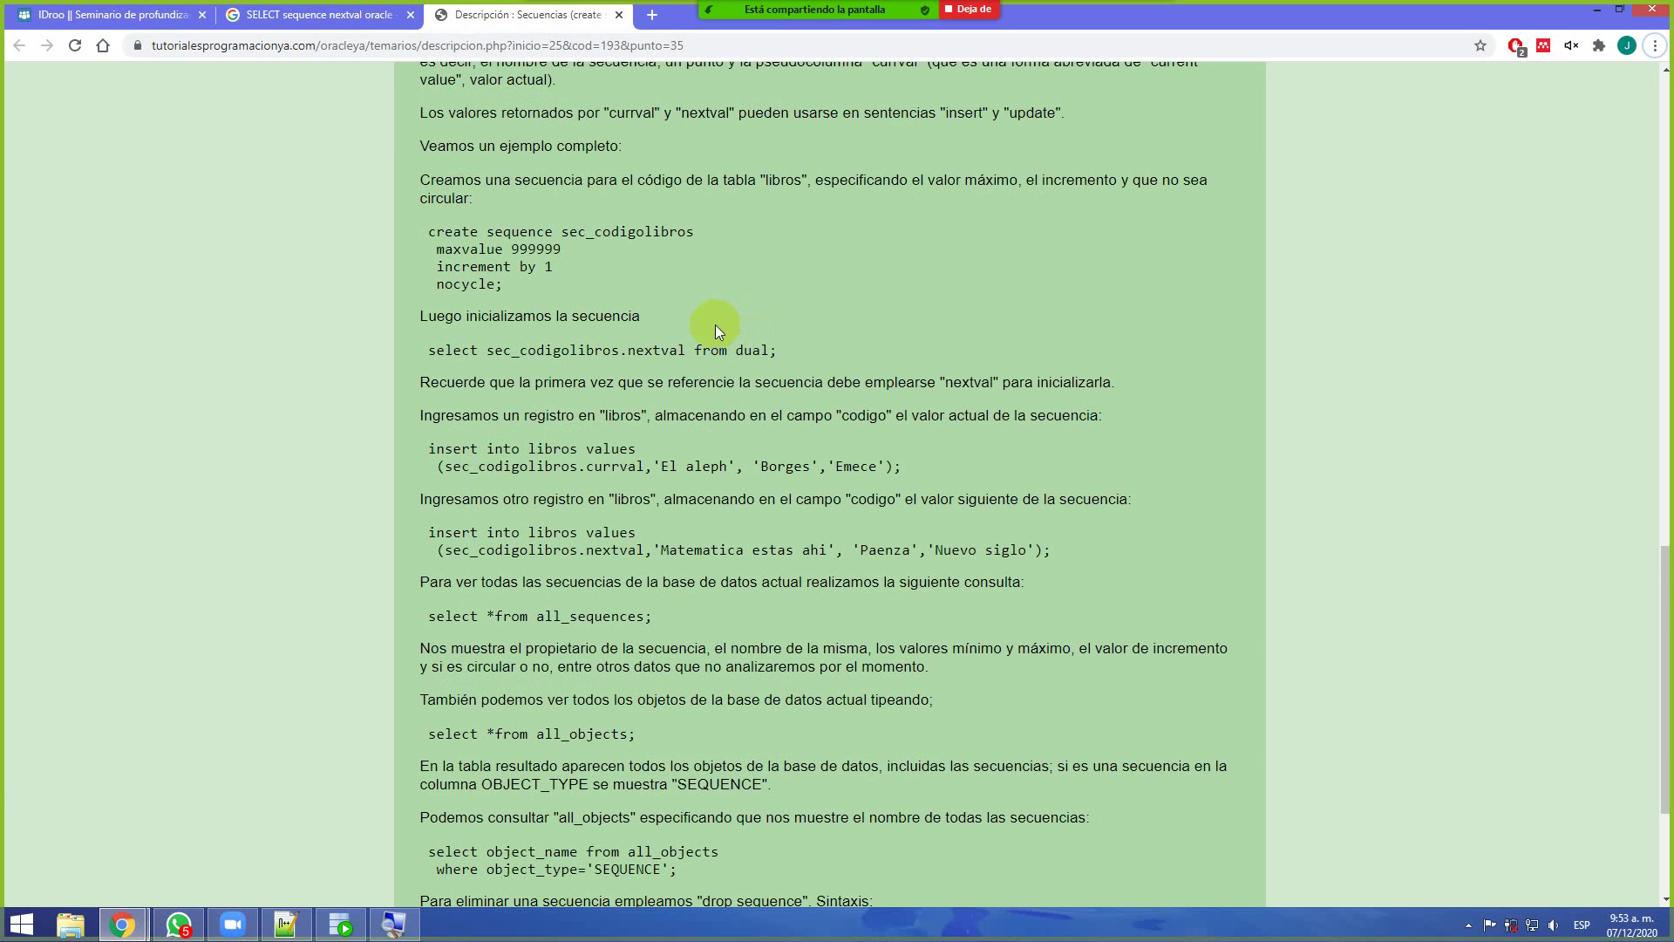
Change the worksheet query's FROM target to dual, making SELECT SEC_PRUEBA.nextval FROM dual
{"action": "key", "text": "alt+Tab"}
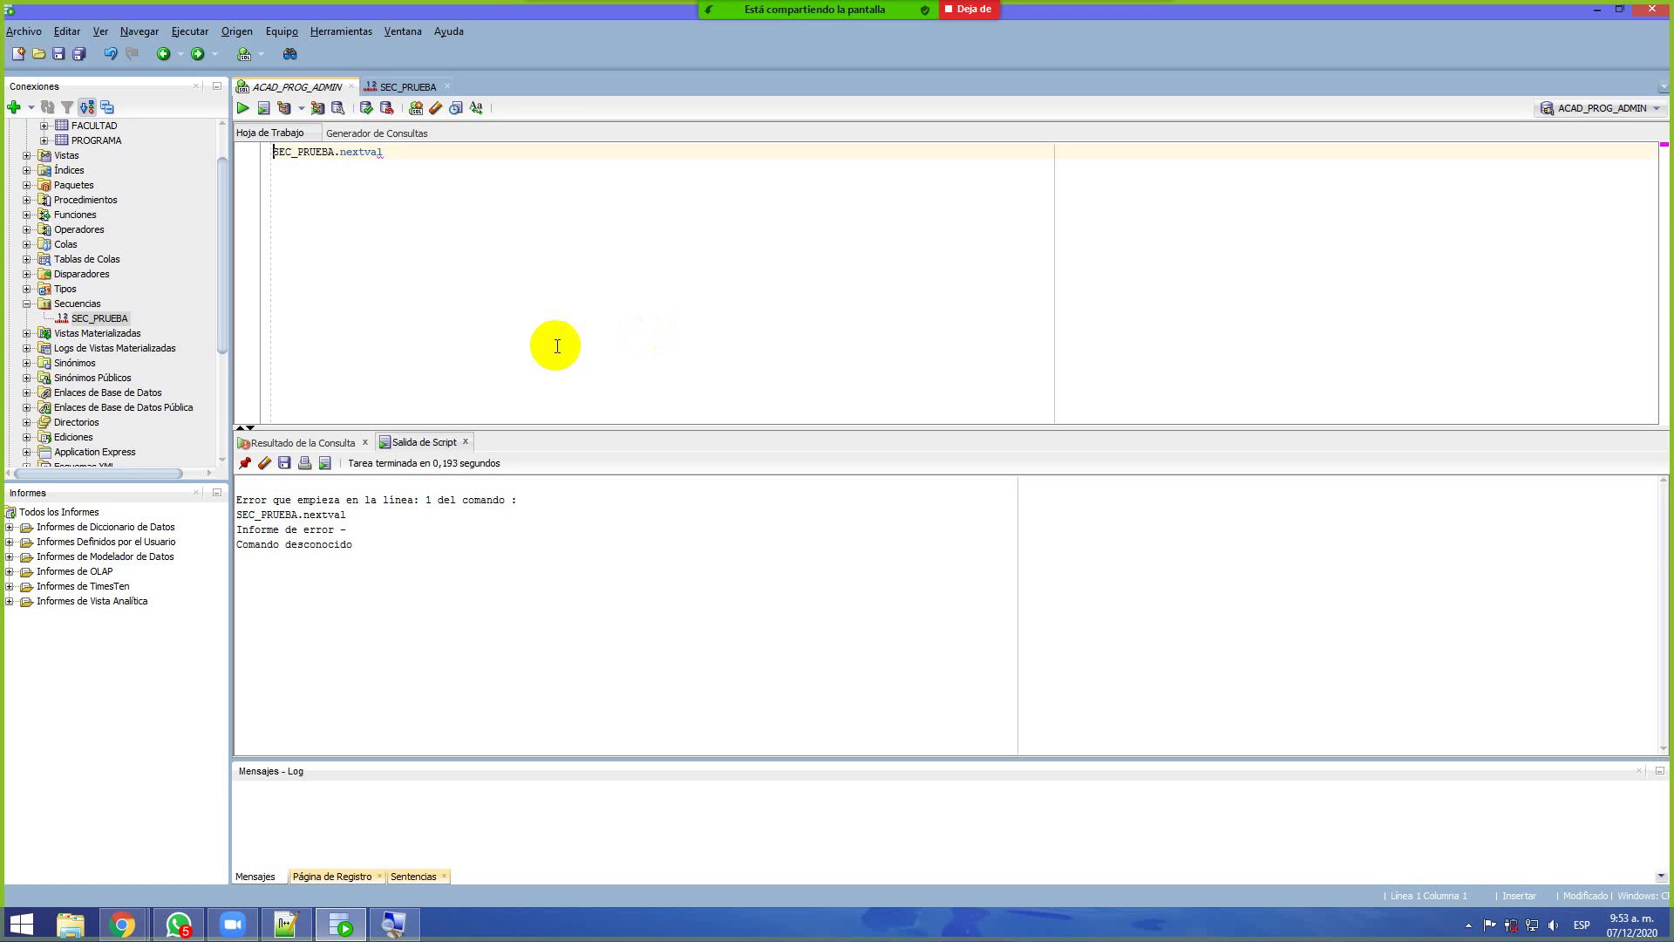
{"action": "key", "text": "ctrl+z"}
{"action": "key", "text": "ctrl+z"}
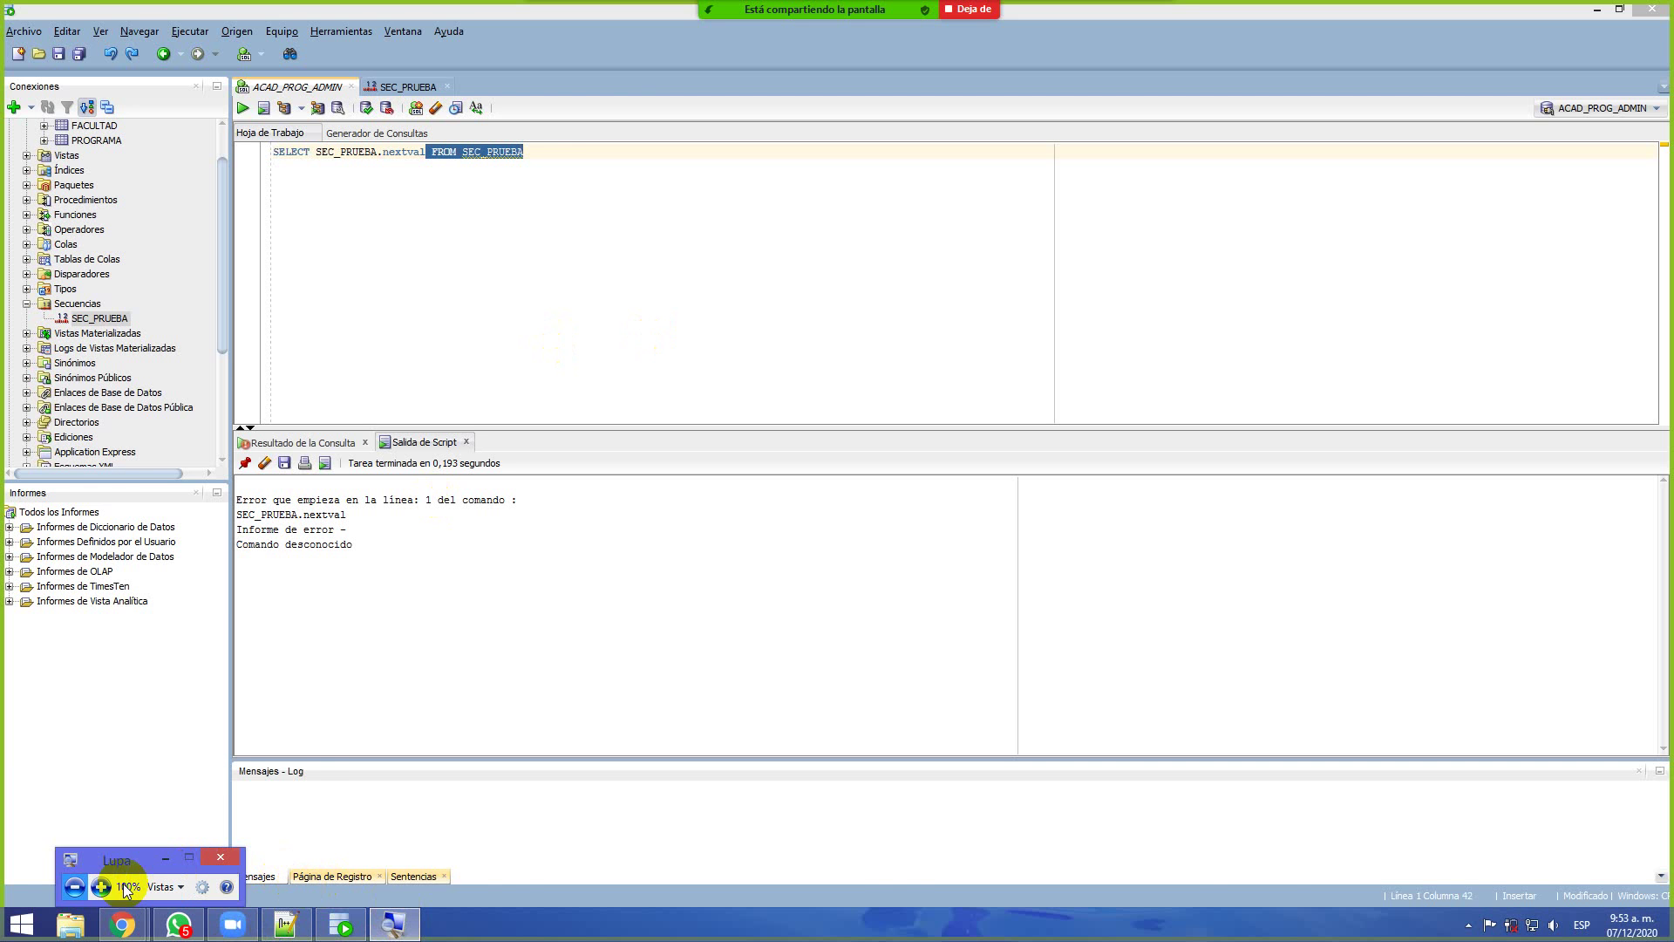
{"action": "left_click", "coordinate": [110, 884]}
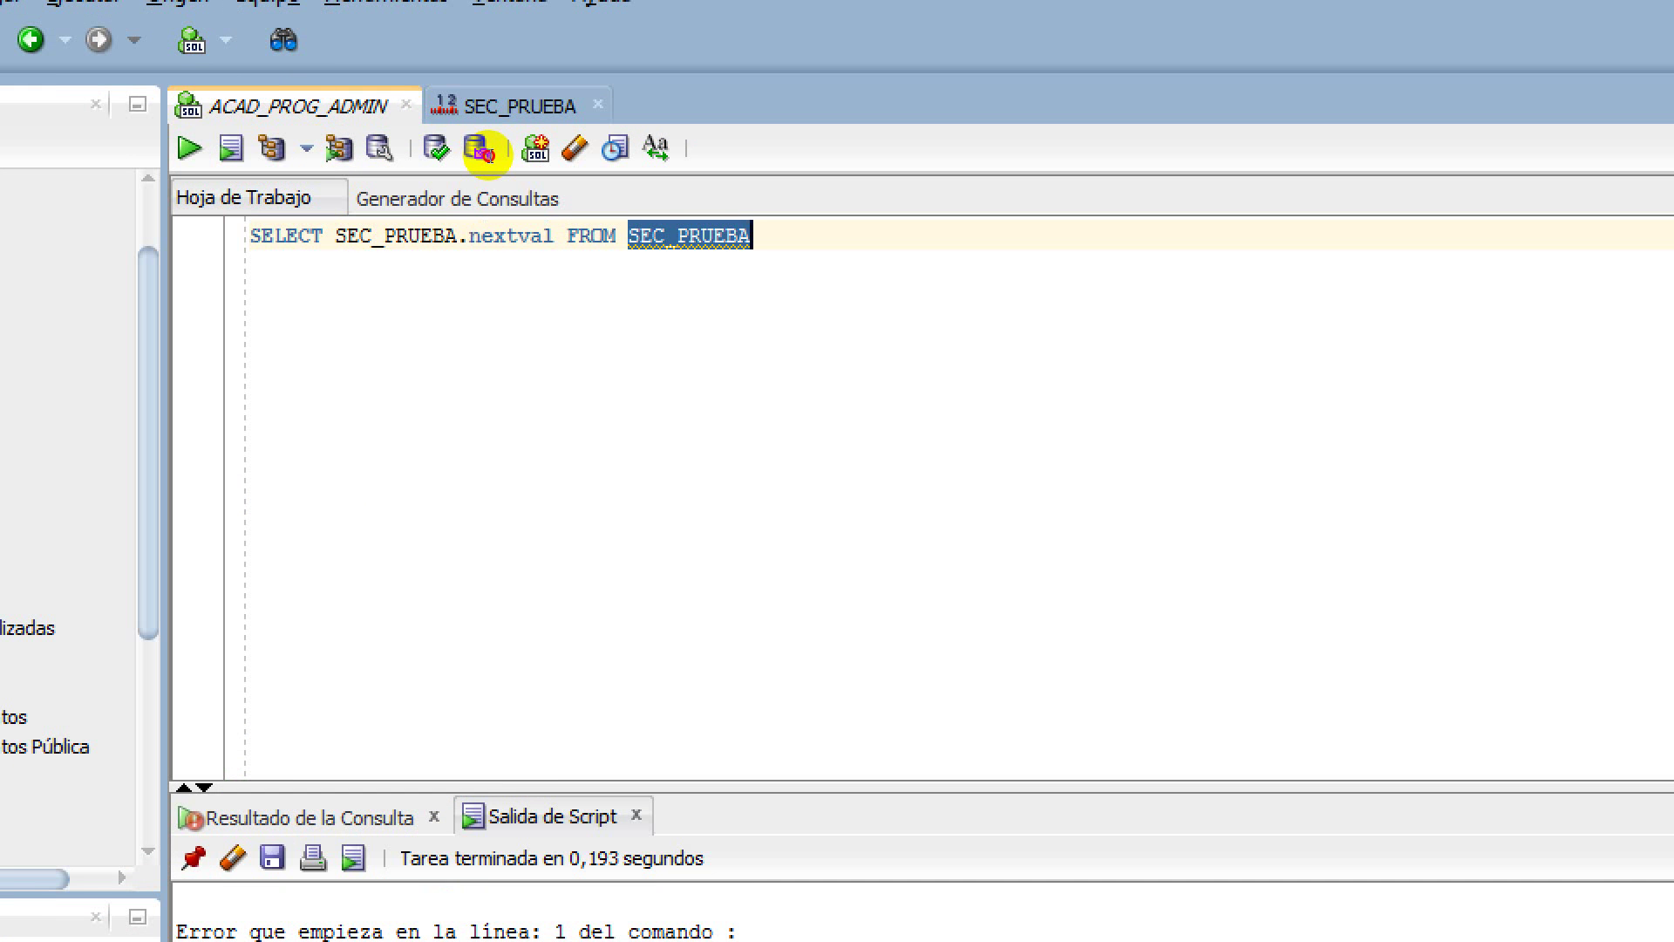
{"action": "key", "text": "Delete"}
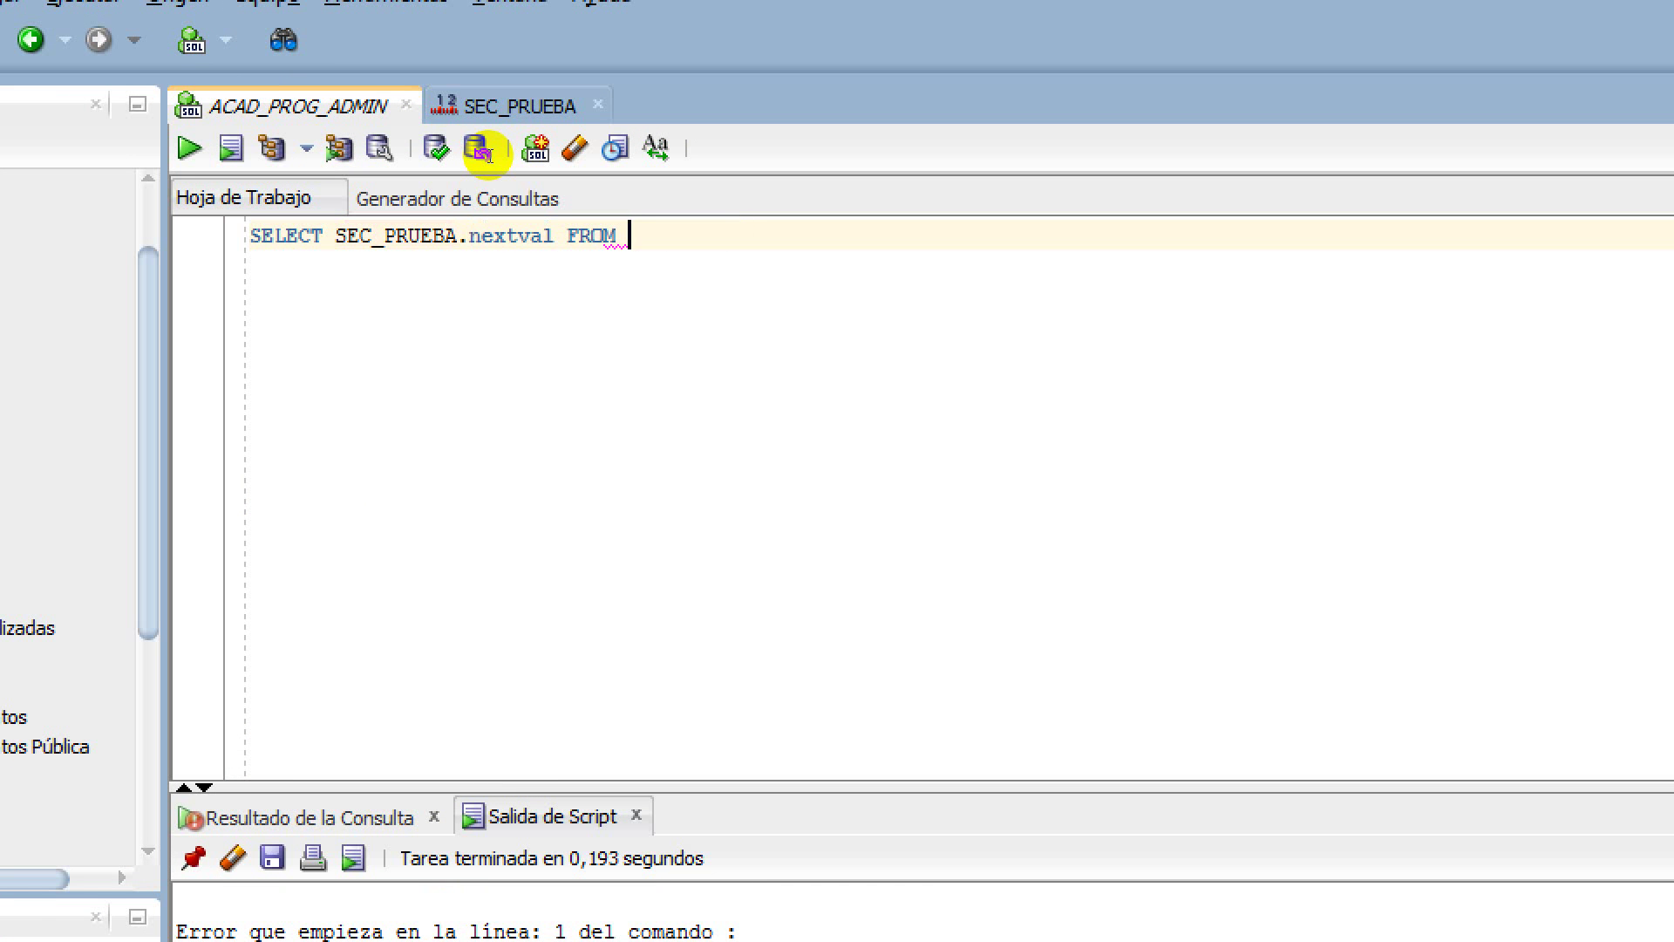
{"action": "type", "text": "dual"}
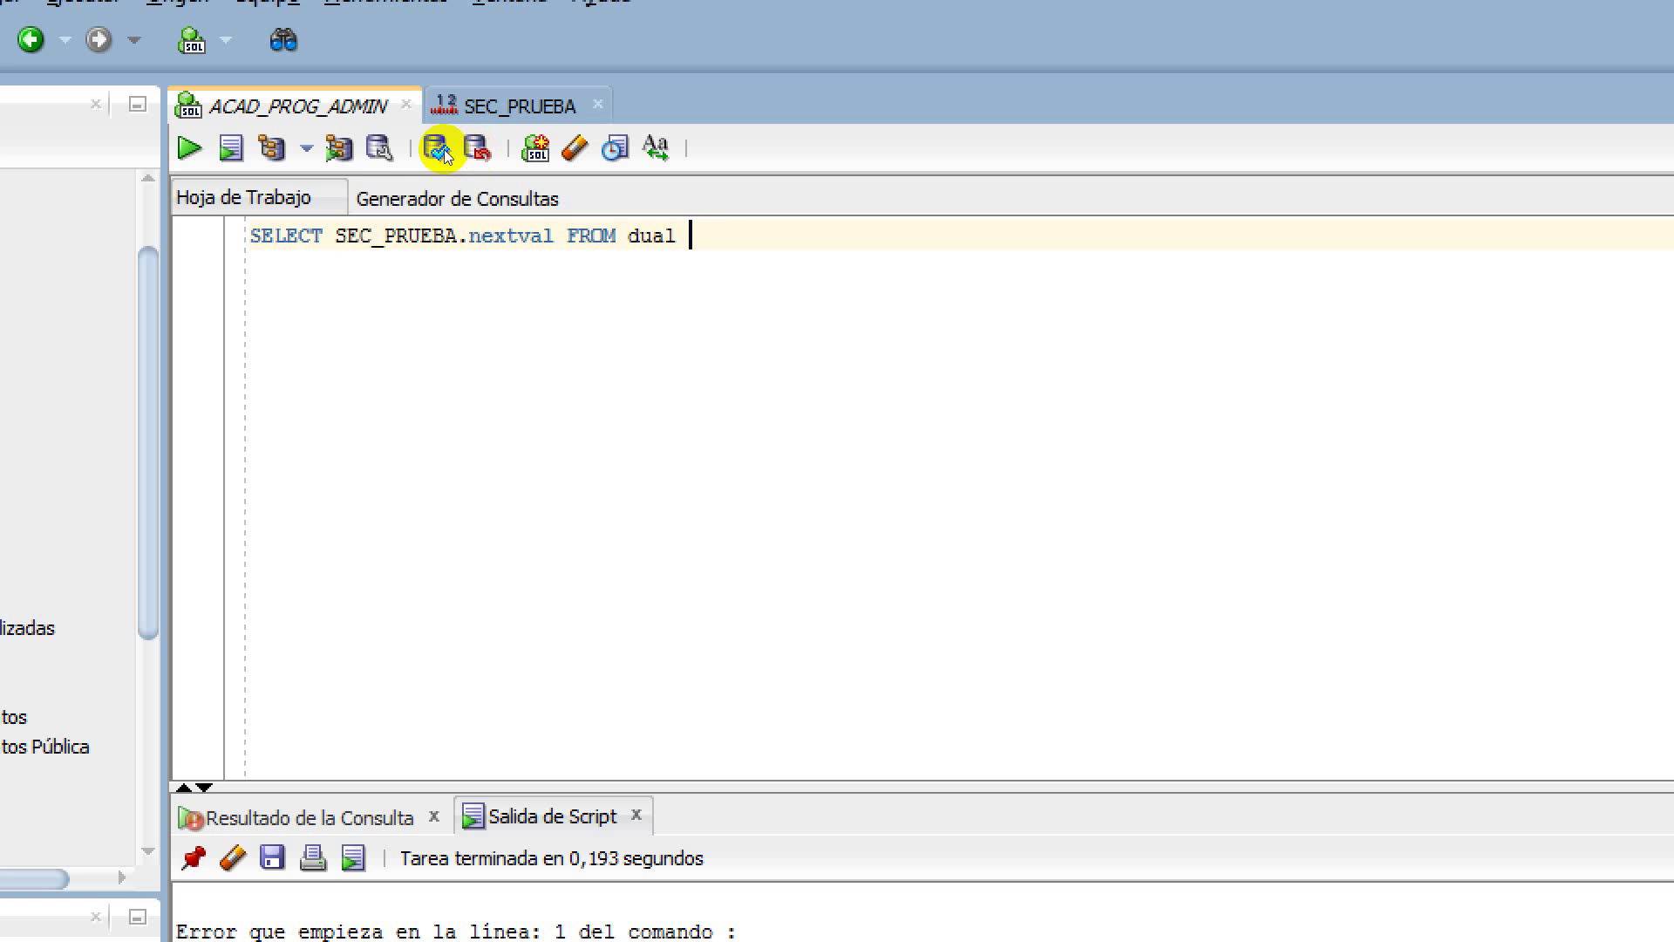
Run the SEC_PRUEBA.nextval query, which returns NEXTVAL 1
{"action": "left_click_drag", "start_coordinate": [335, 235], "coordinate": [424, 235]}
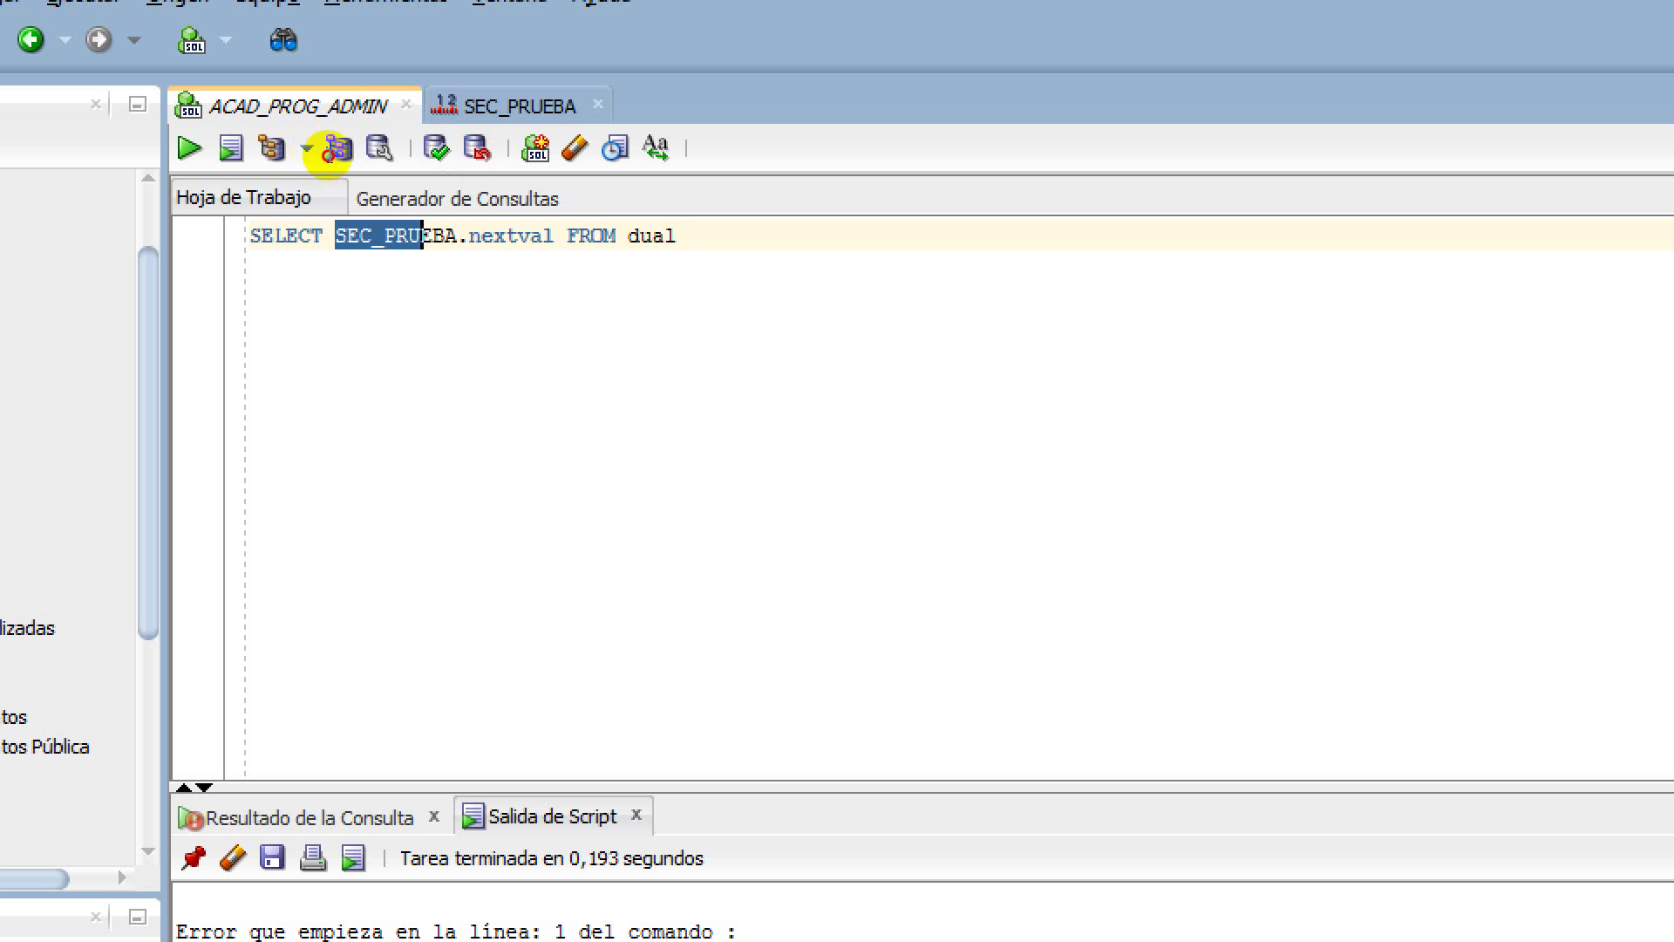
{"action": "key", "text": "shift+Right"}
{"action": "key", "text": "shift+Right"}
{"action": "key", "text": "shift+Right"}
{"action": "key", "text": "shift+Right"}
{"action": "key", "text": "shift+Right"}
{"action": "key", "text": "shift+Right"}
{"action": "key", "text": "shift+Right"}
{"action": "key", "text": "shift+Right"}
{"action": "key", "text": "shift+Right"}
{"action": "key", "text": "shift+Right"}
{"action": "key", "text": "shift+Right"}
{"action": "key", "text": "shift+Right"}
{"action": "key", "text": "shift+Right"}
{"action": "key", "text": "shift+Right"}
{"action": "key", "text": "shift+Right"}
{"action": "key", "text": "End"}
{"action": "key", "text": "ctrl+shift+Left"}
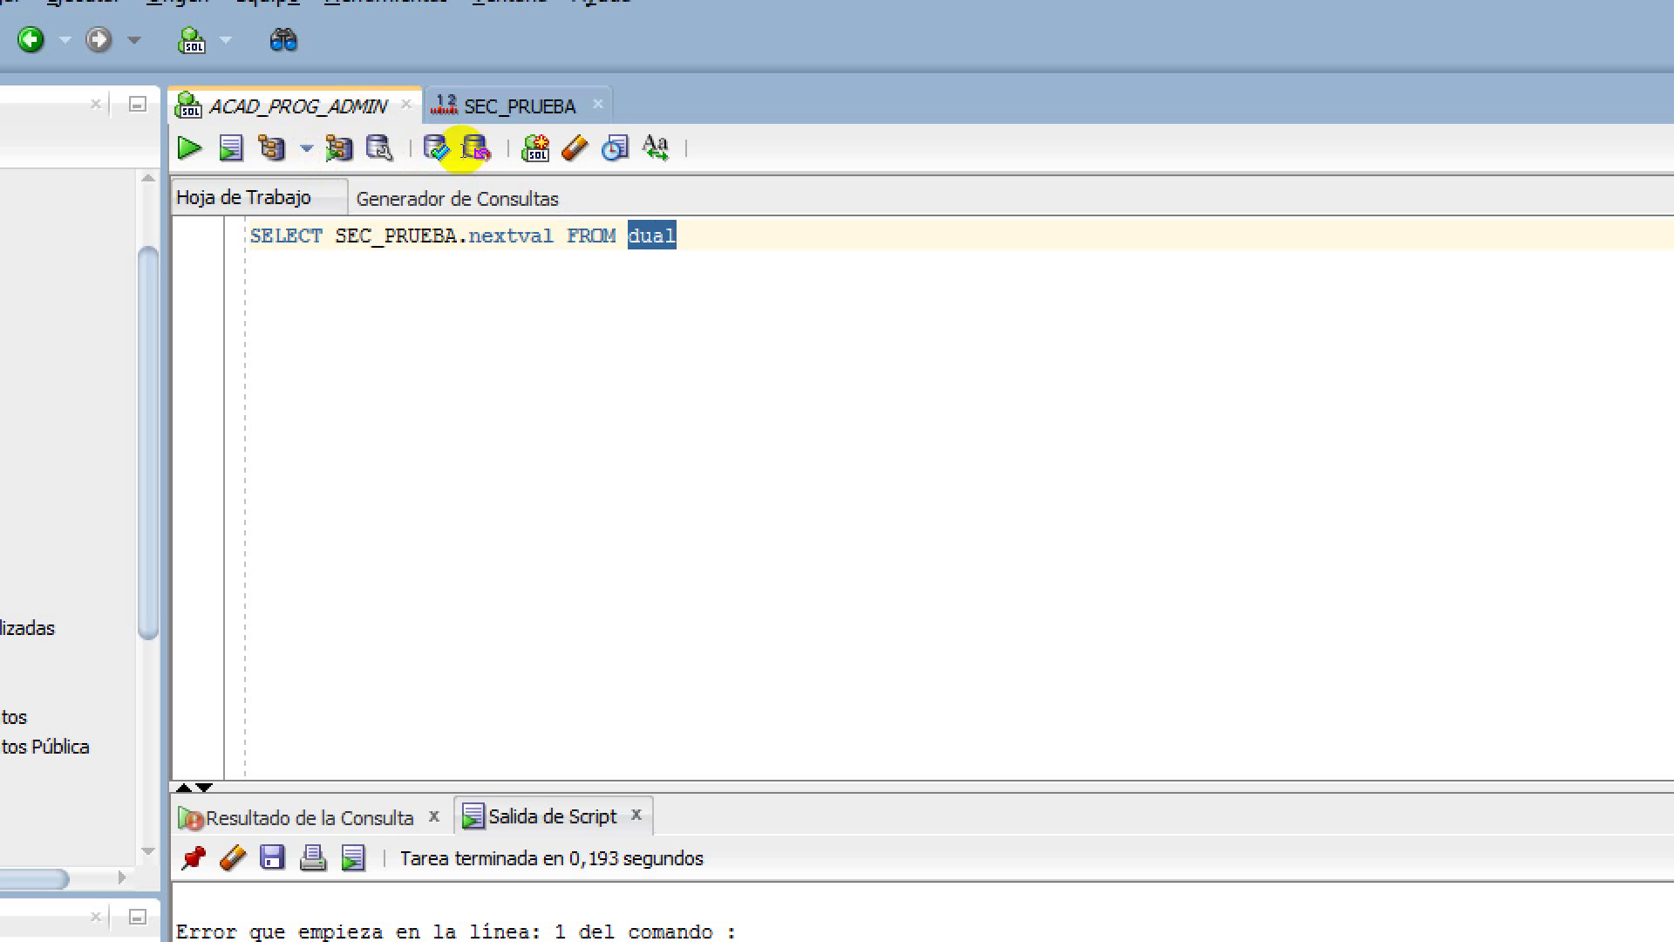
{"action": "key", "text": "End"}
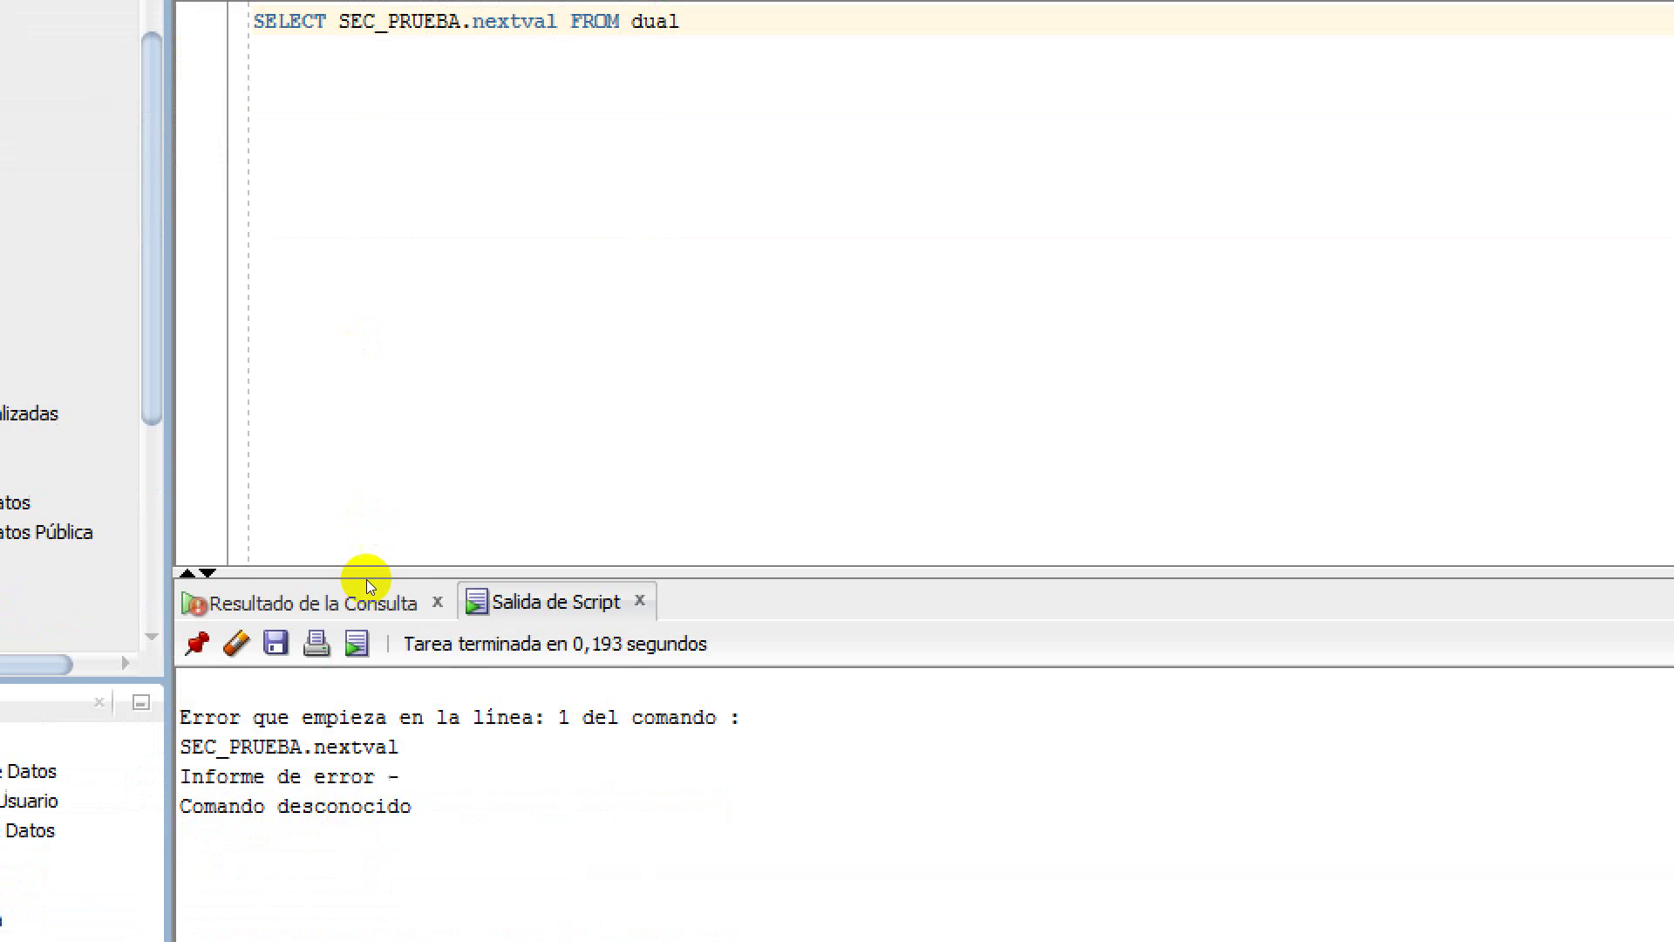
{"action": "key", "text": "ctrl+Return"}
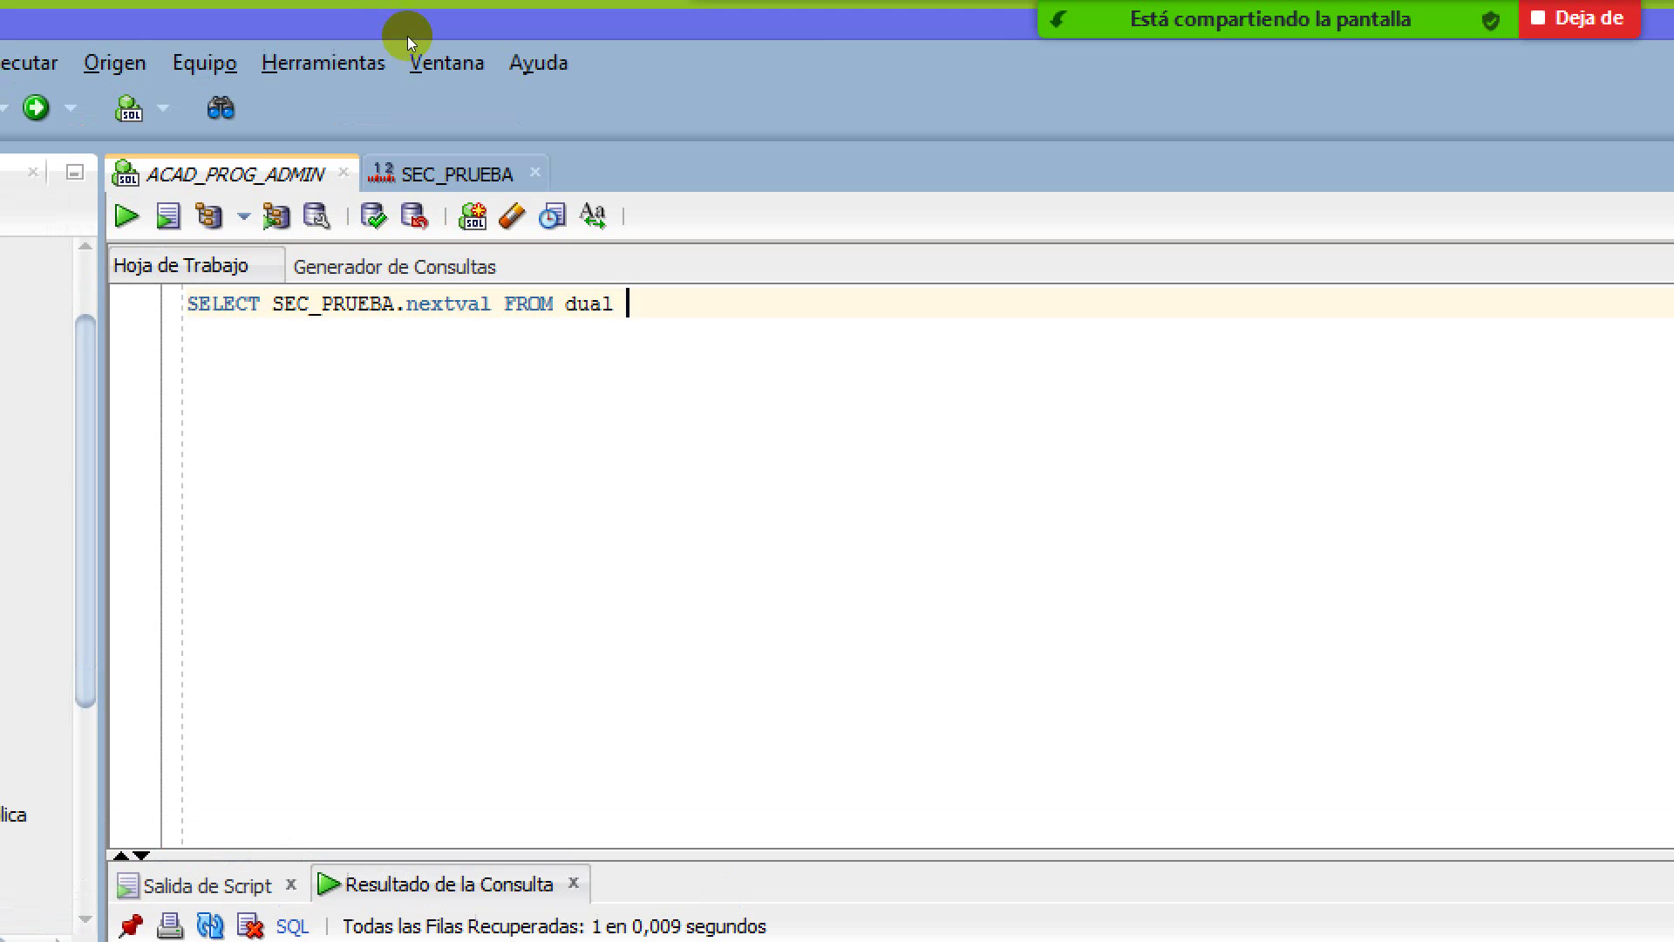
Refresh the SEC_PRUEBA details to show LAST_NUMBER 21, then return to the ACAD_PROG_ADMIN worksheet
{"action": "key", "text": "ctrl+Tab"}
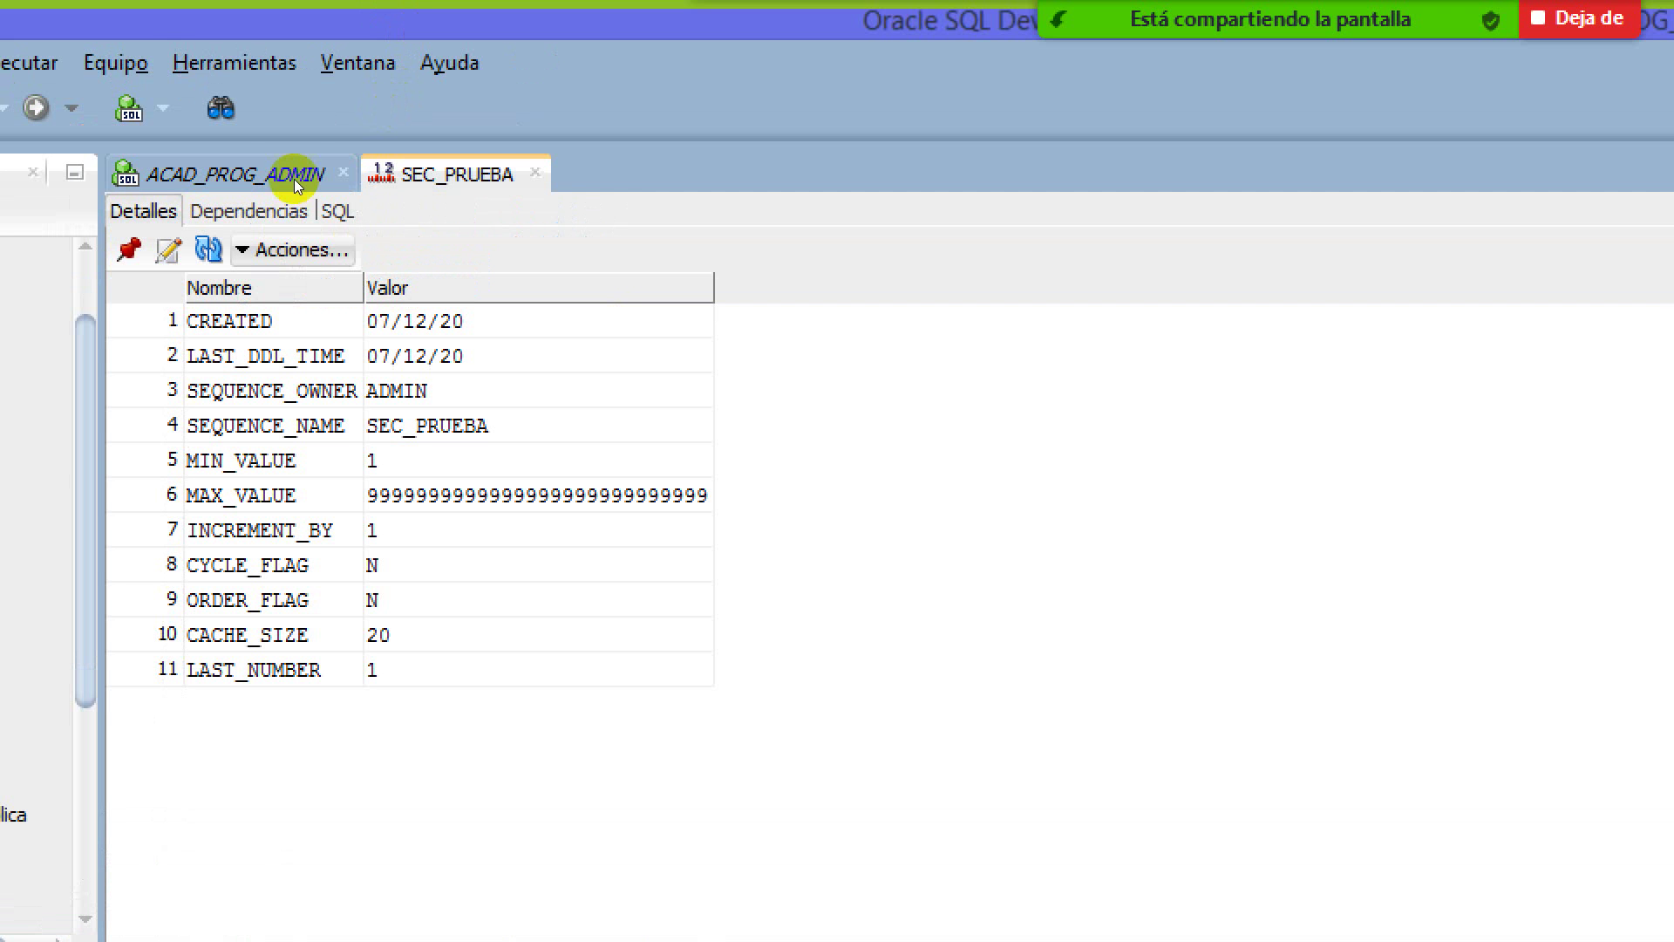
{"action": "left_click", "coordinate": [207, 249]}
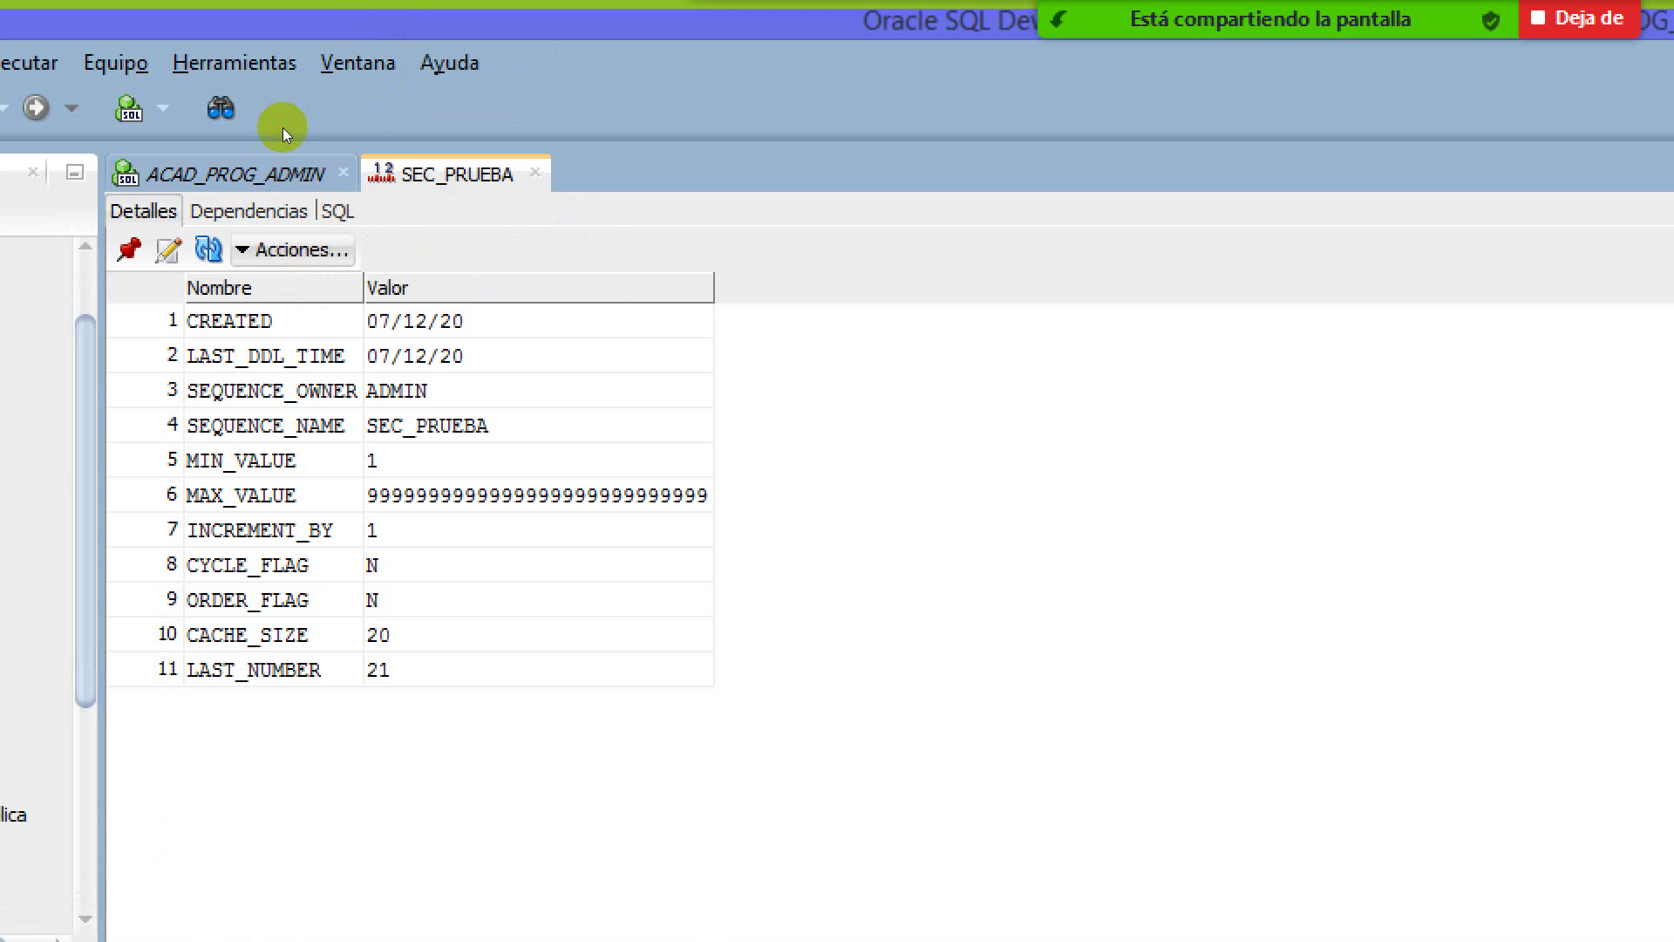
{"action": "left_click", "coordinate": [283, 128]}
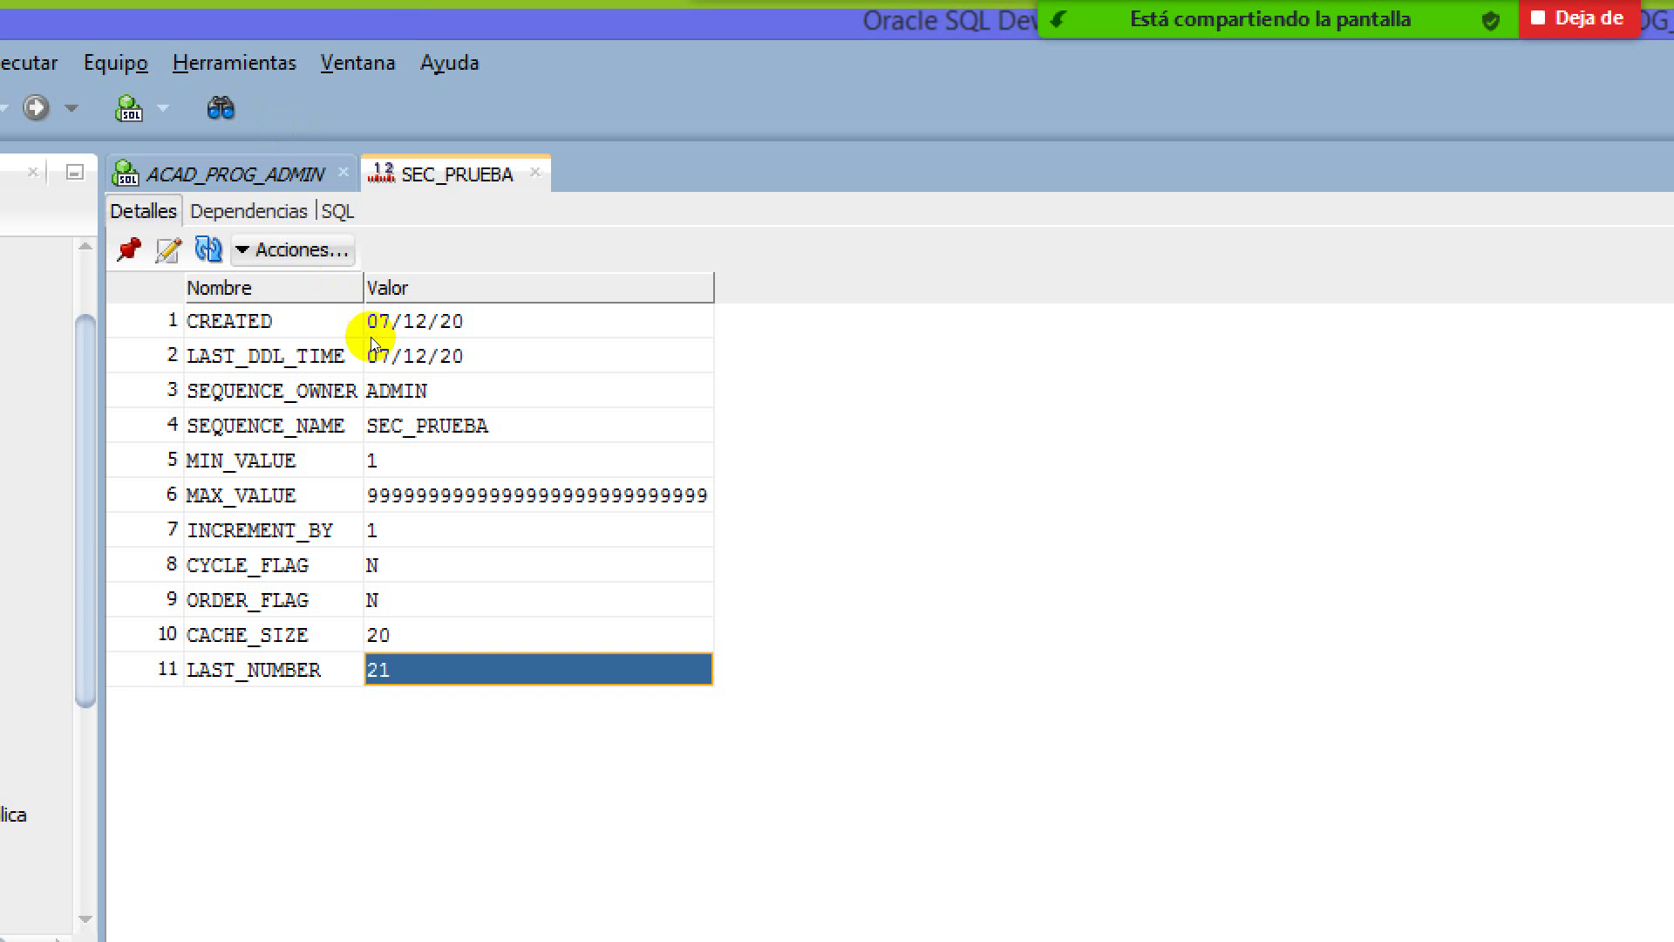
{"action": "key", "text": "ctrl+Page_Up"}
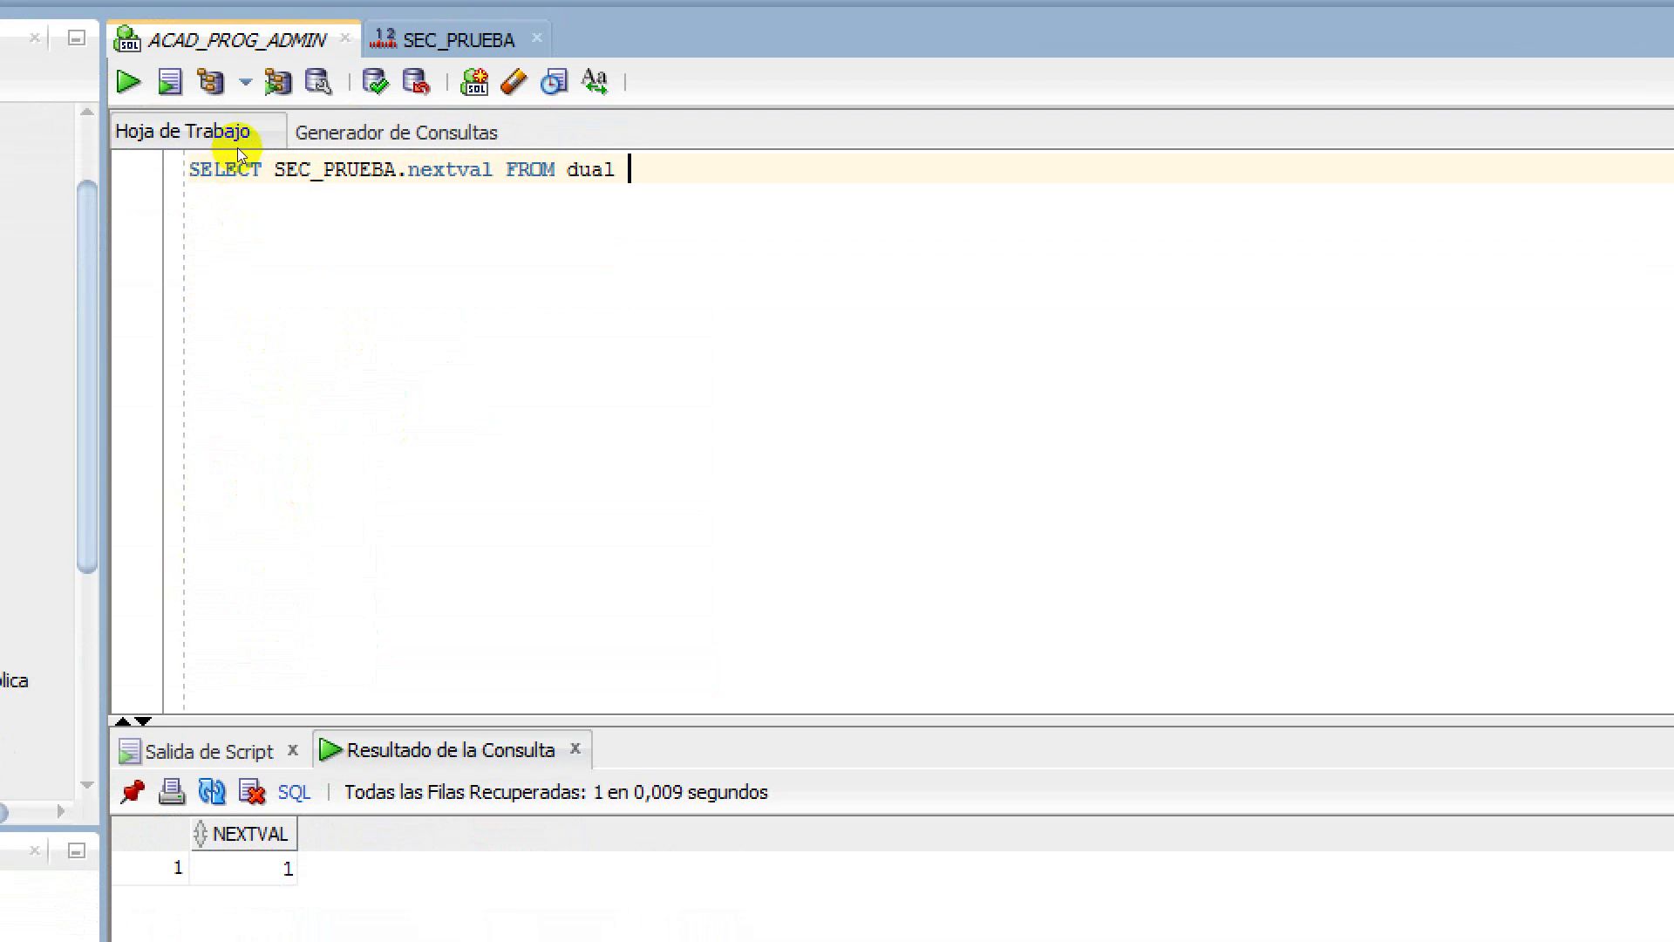
Run the nextval query twice more to get 2 and 3, then show SEC_PRUEBA's details
{"action": "key", "text": "ctrl+Return"}
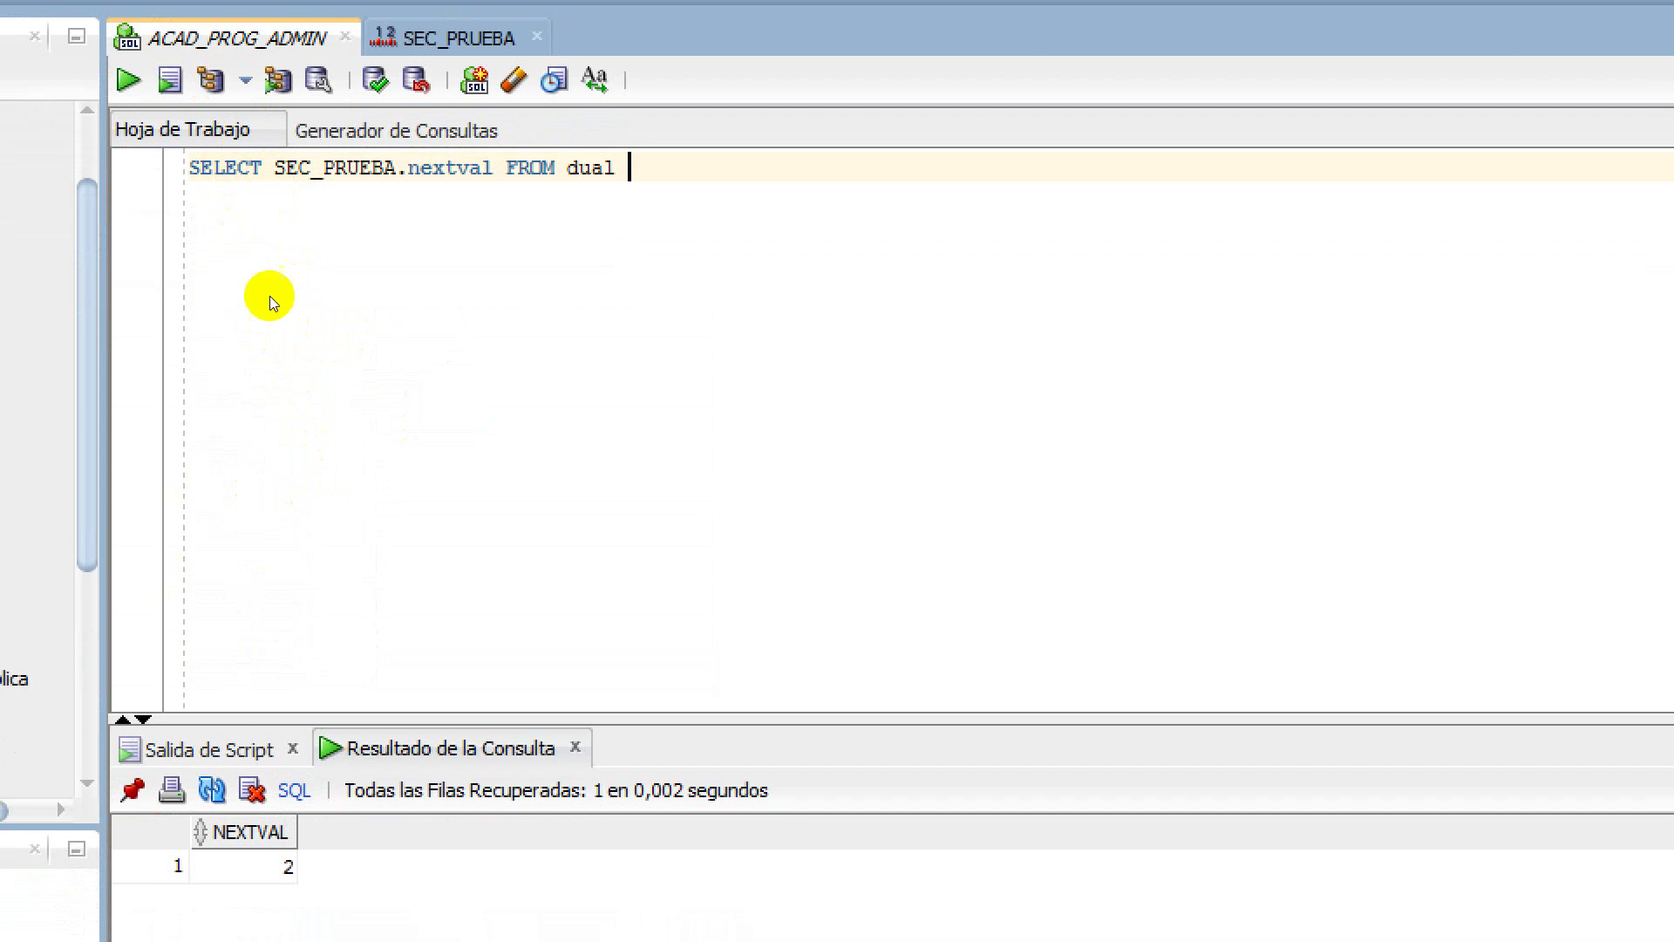
{"action": "left_click", "coordinate": [243, 121]}
{"action": "key", "text": "F10"}
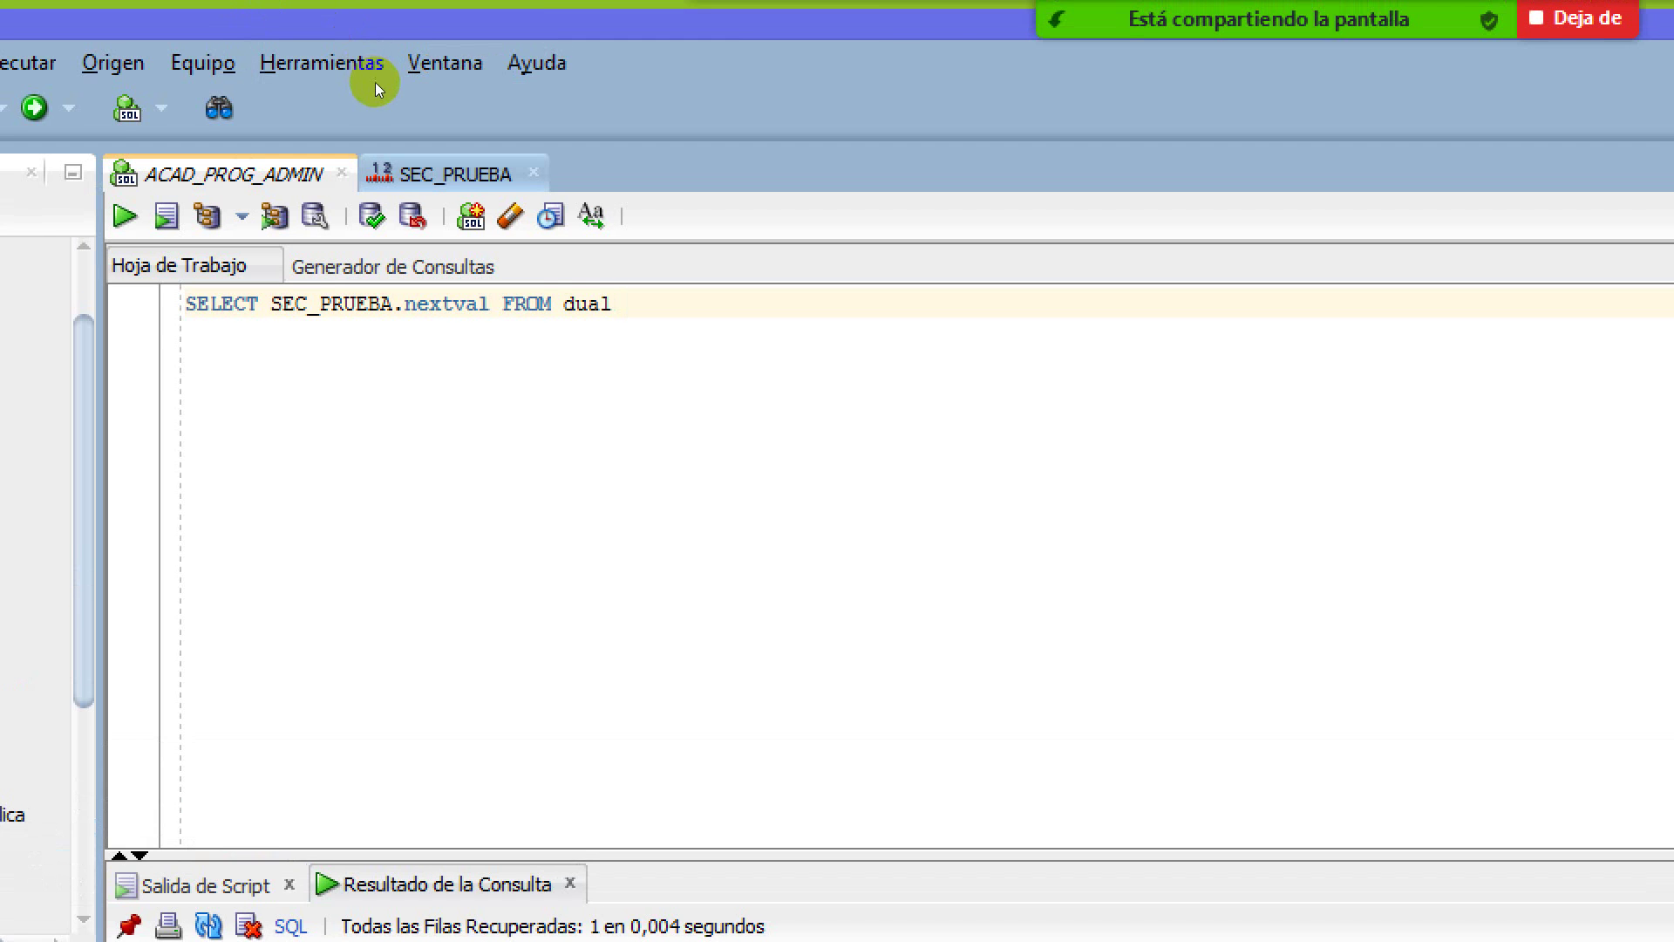
{"action": "key", "text": "ctrl+Tab"}
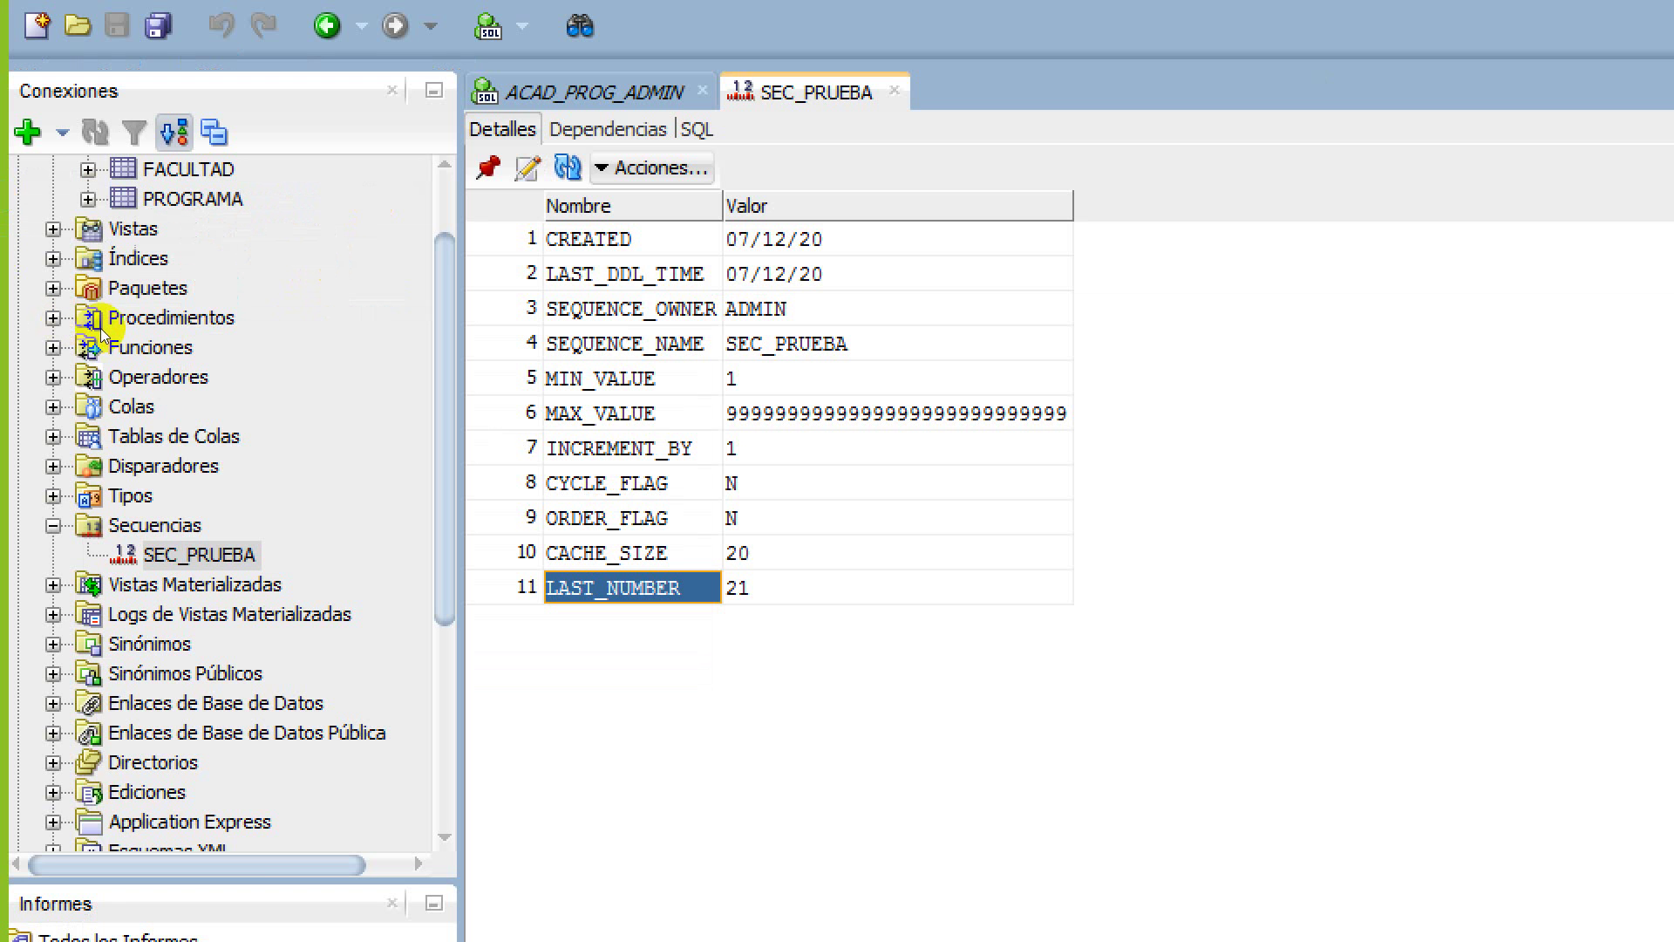
Open SEC_PRUEBA's Editar Secuencia dialog, close it unchanged, and go back to the ACAD_PROG_ADMIN worksheet
{"action": "right_click", "coordinate": [243, 549]}
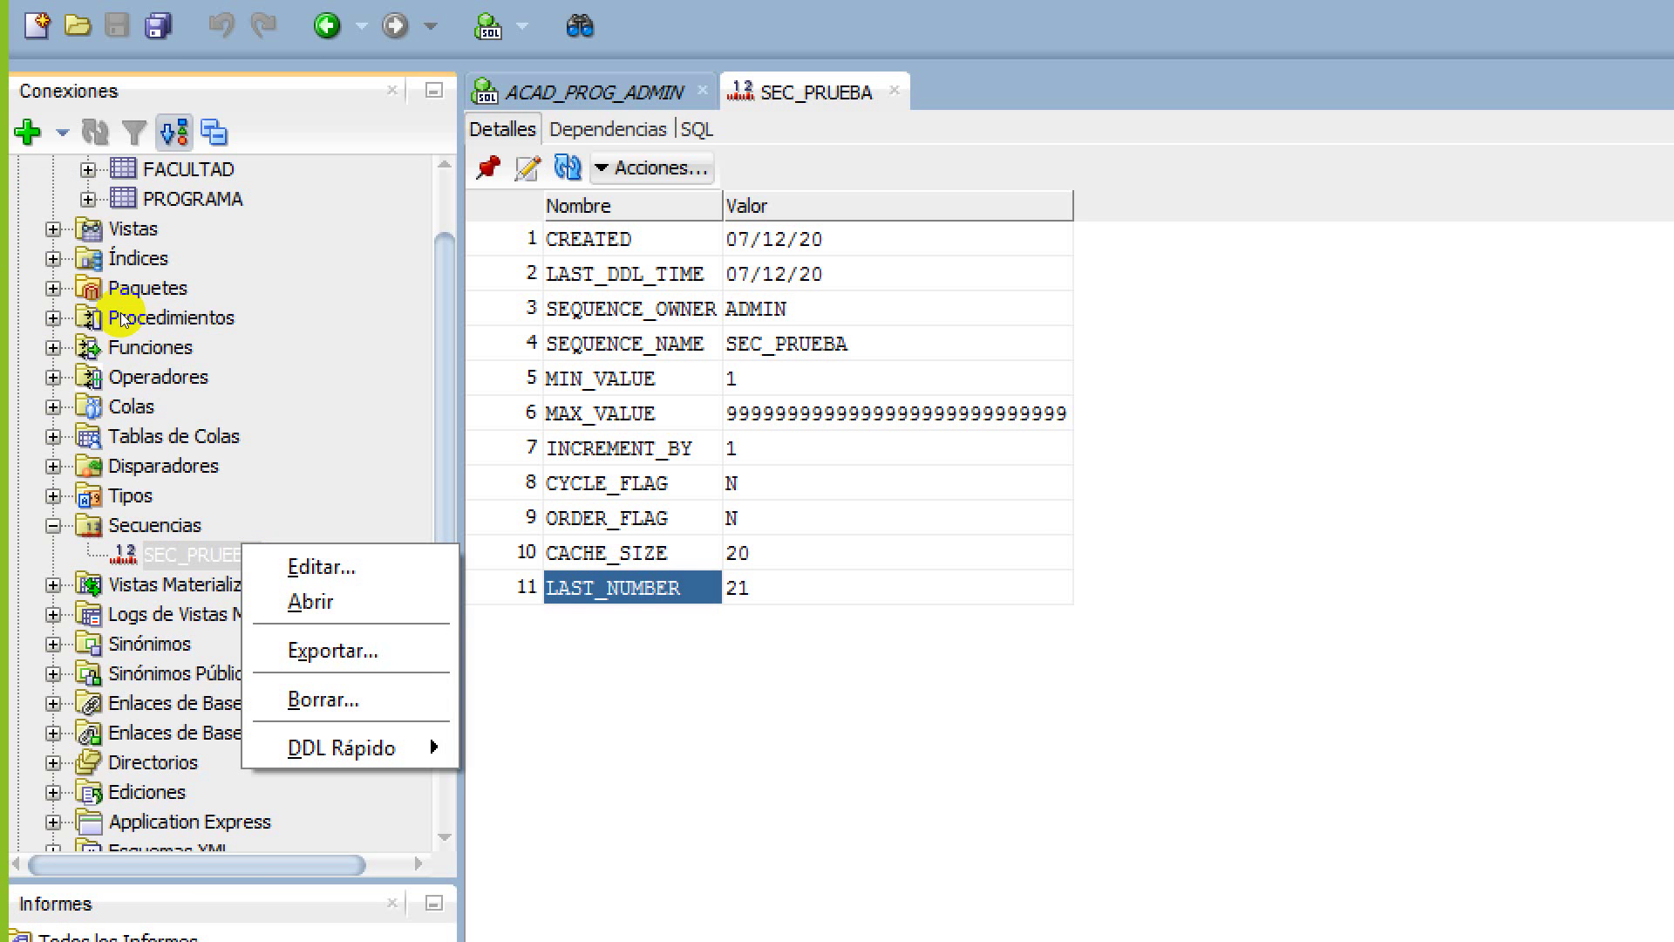
{"action": "key", "text": "Up"}
{"action": "key", "text": "Up"}
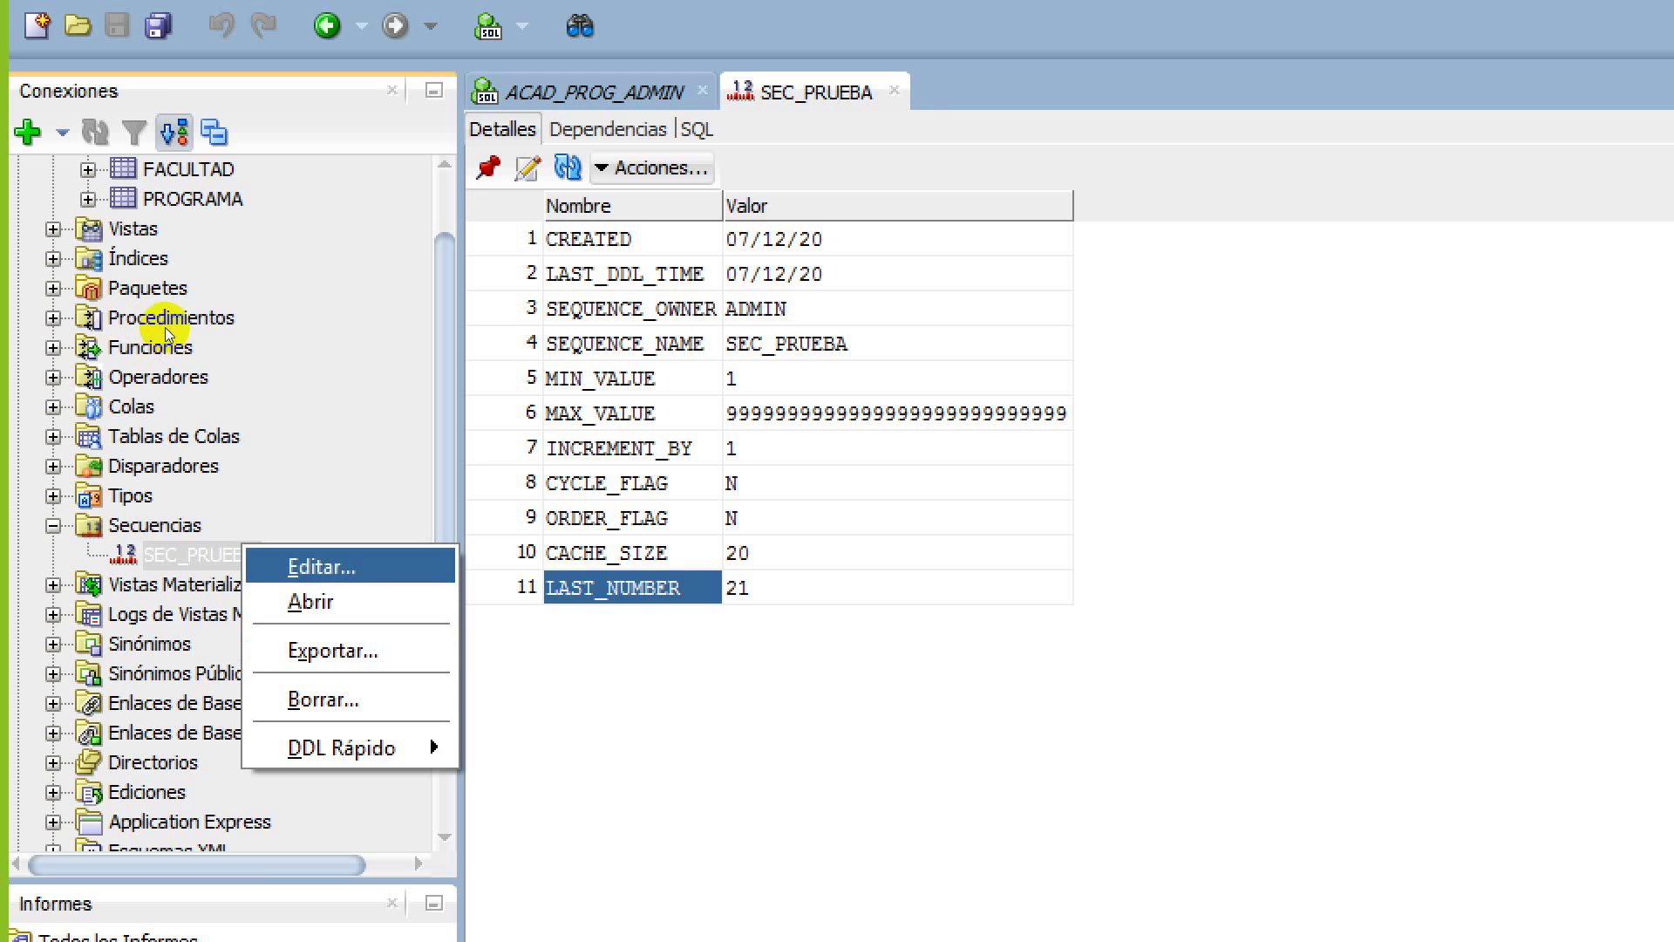
{"action": "key", "text": "Return"}
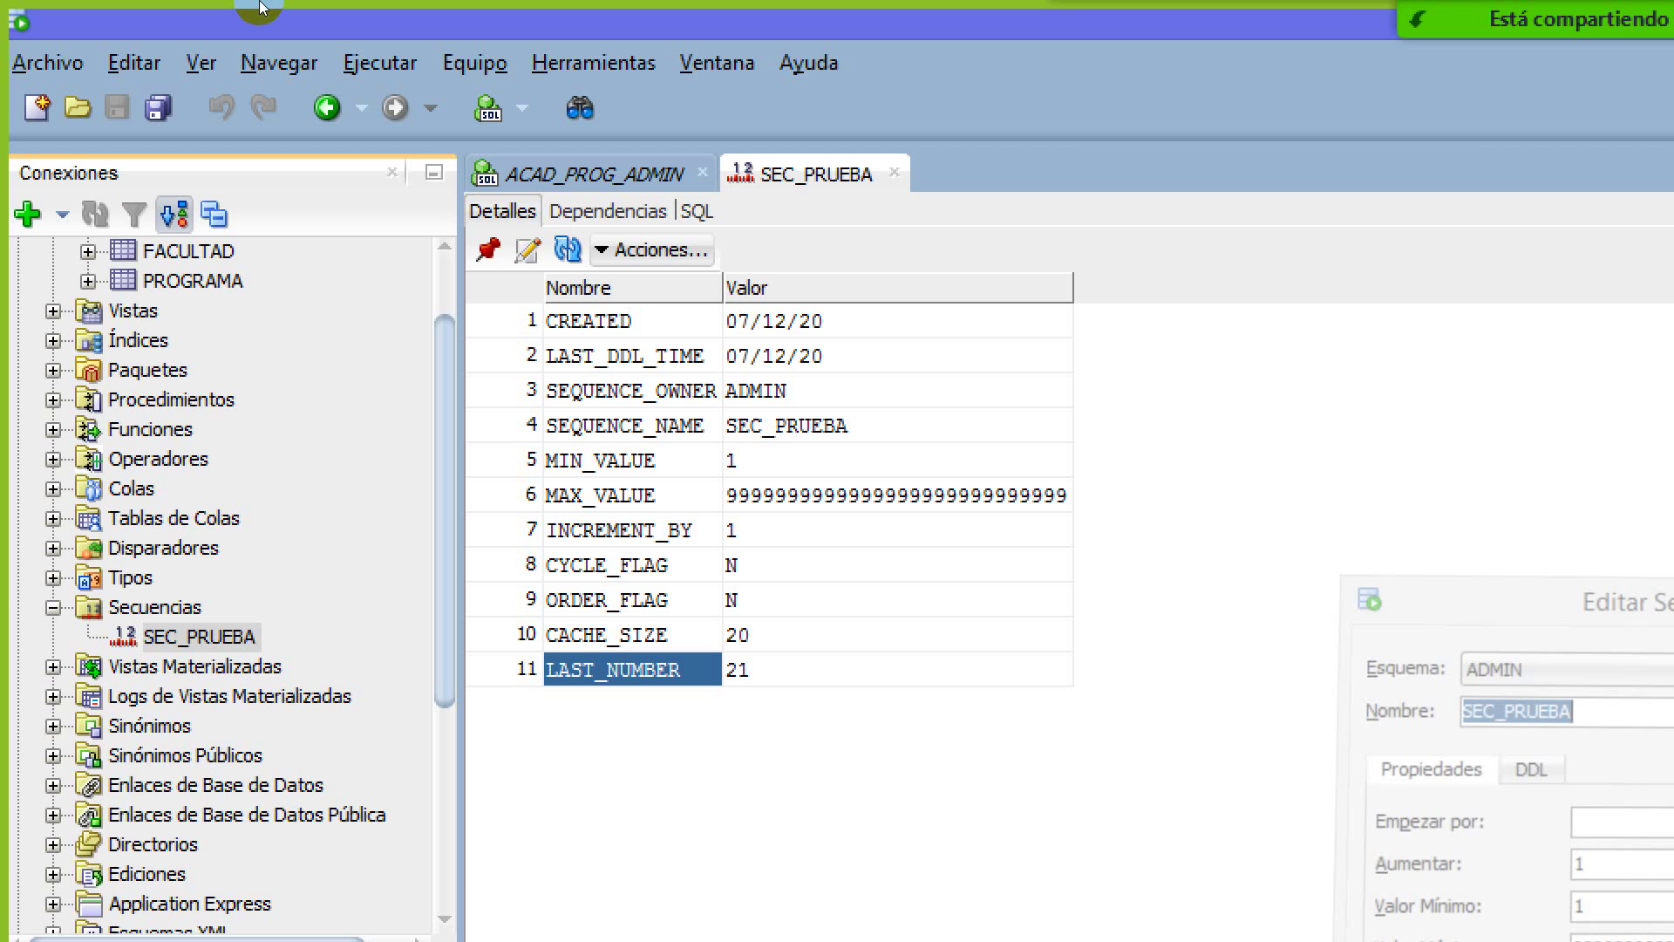
{"action": "key", "text": "Escape"}
{"action": "left_click", "coordinate": [298, 97]}
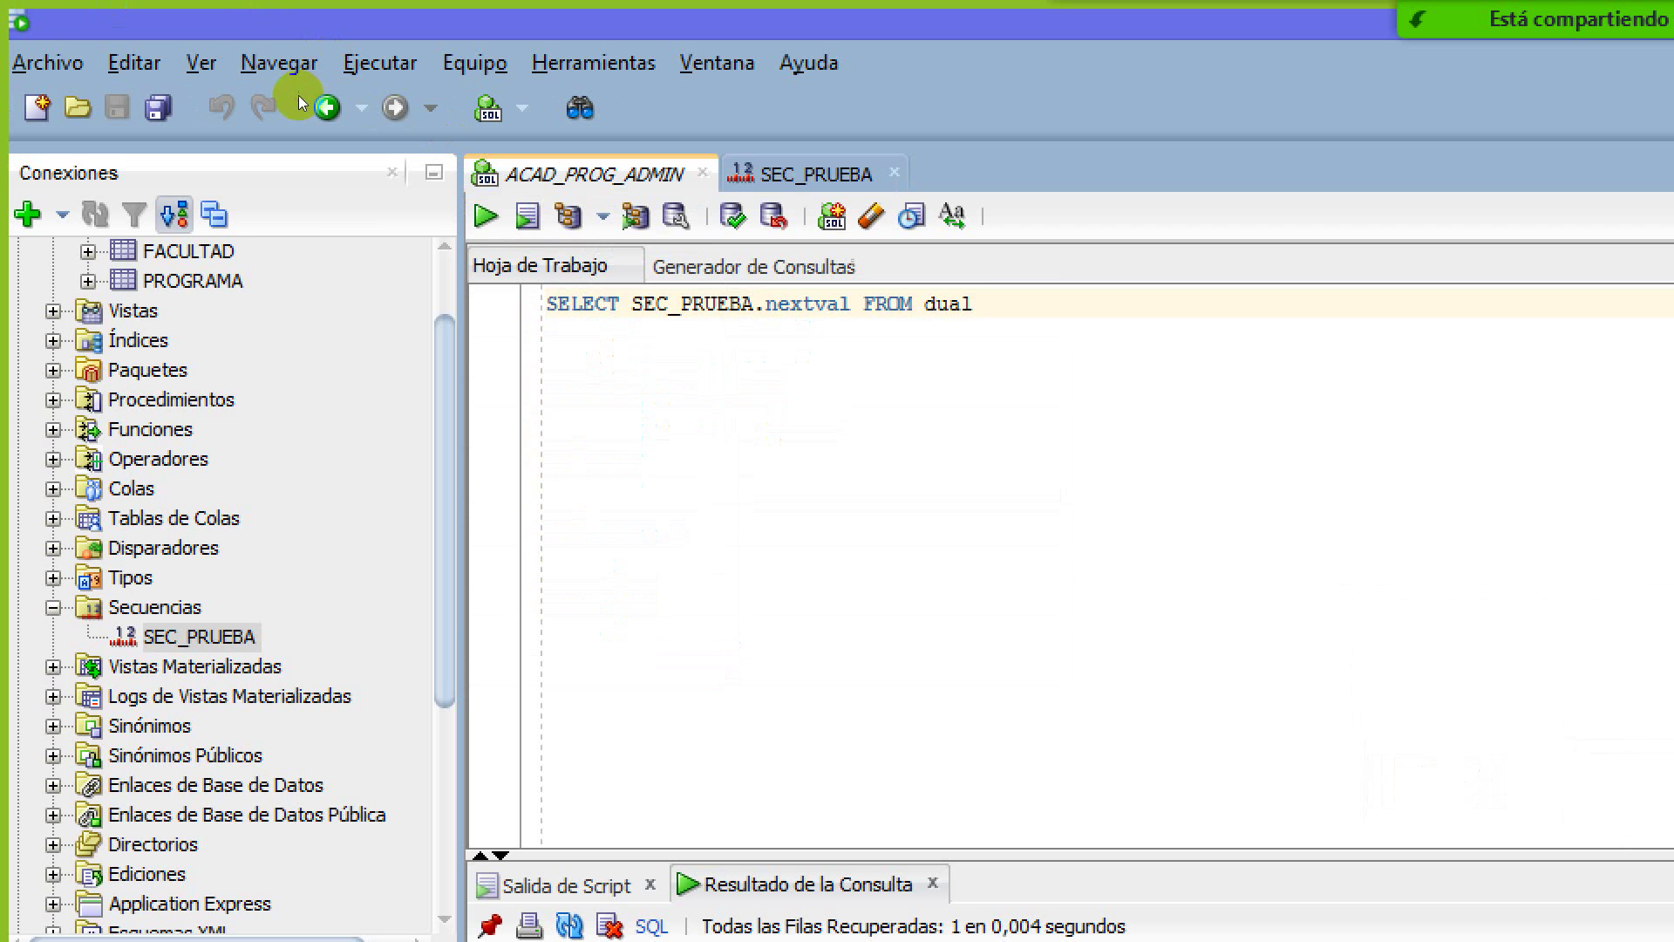
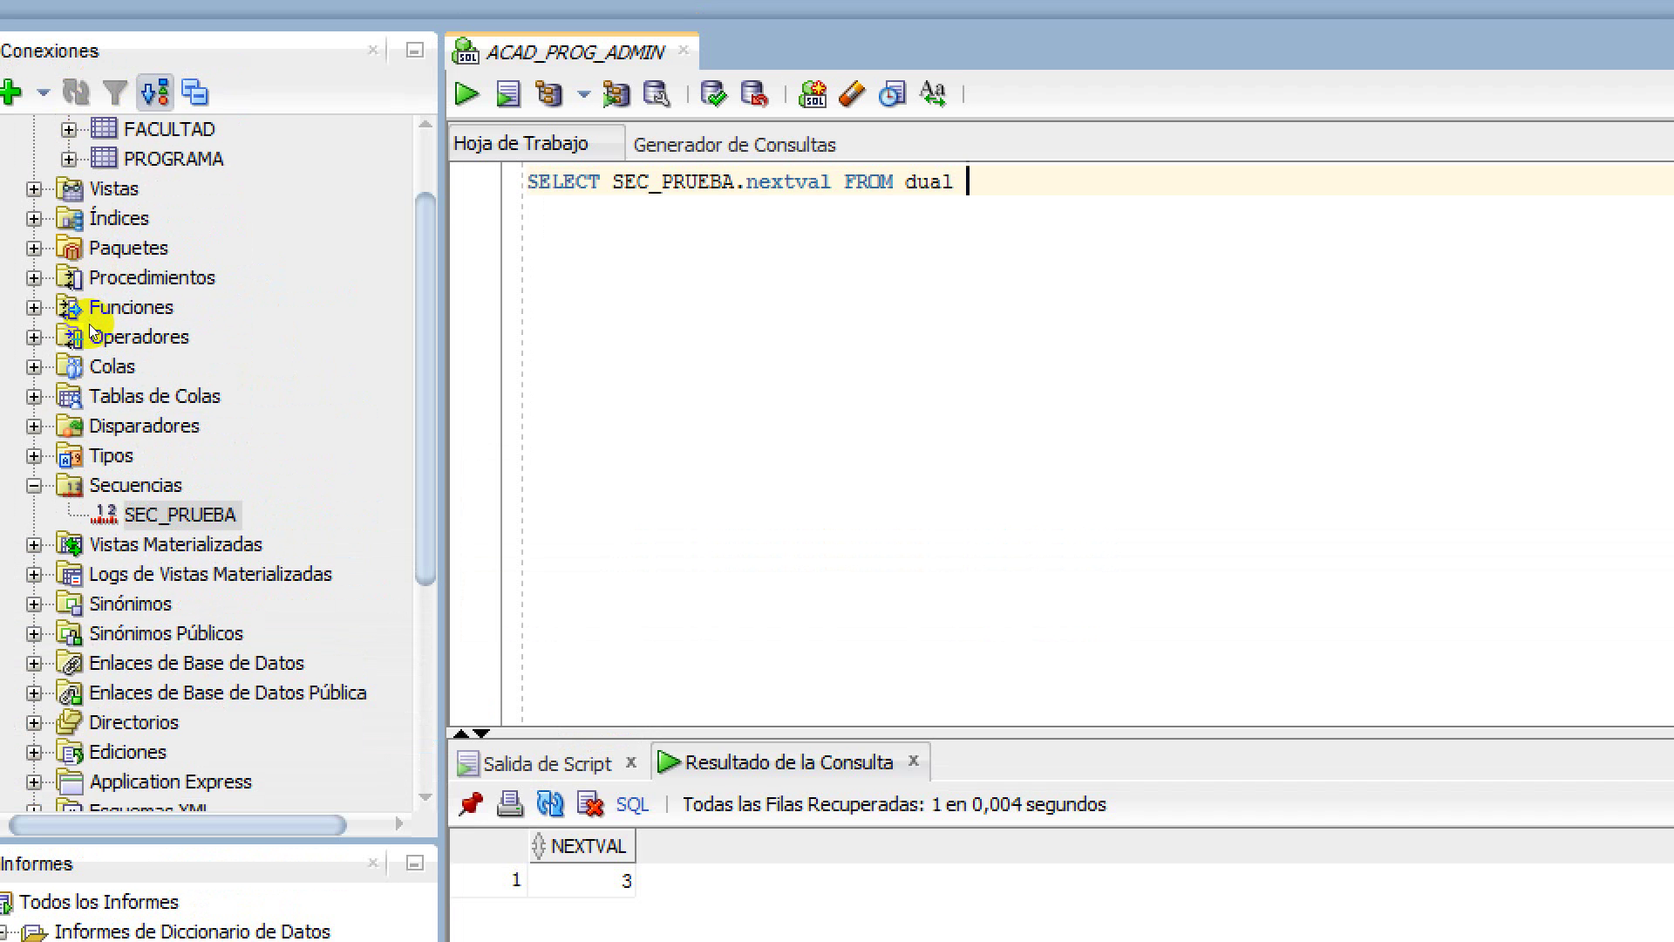
Edit SEC_PRUEBA to start with 1 and increase by 2, accepting its replacement
{"action": "key", "text": "shift+F10"}
{"action": "key", "text": "Down"}
{"action": "key", "text": "Up"}
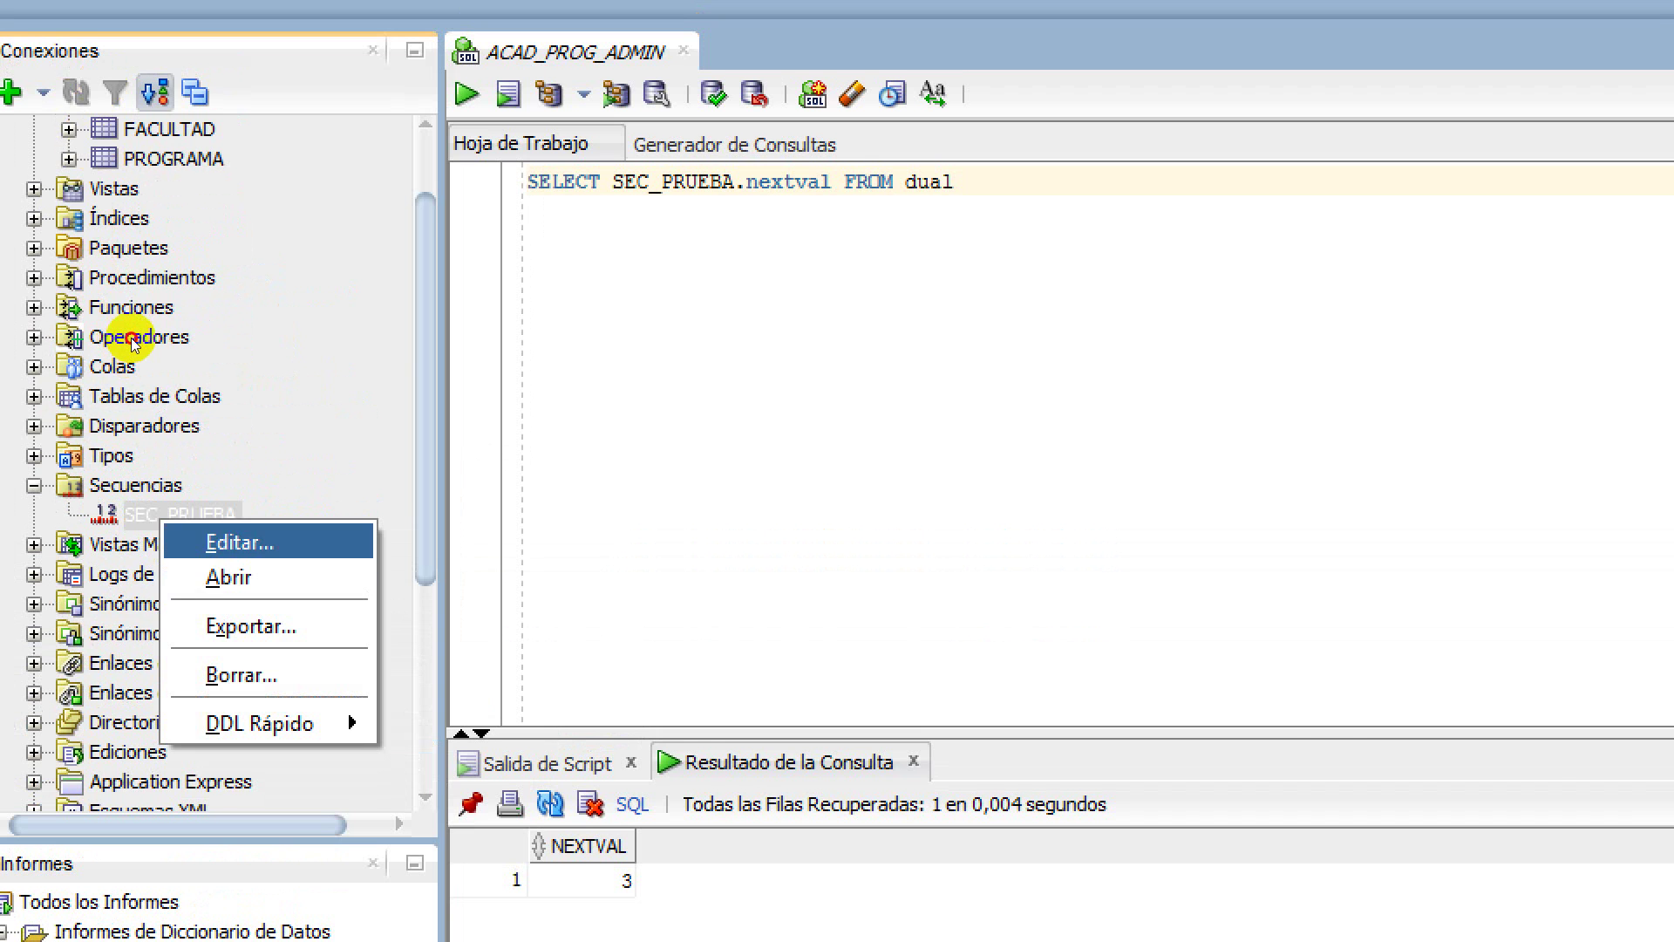
{"action": "key", "text": "Return"}
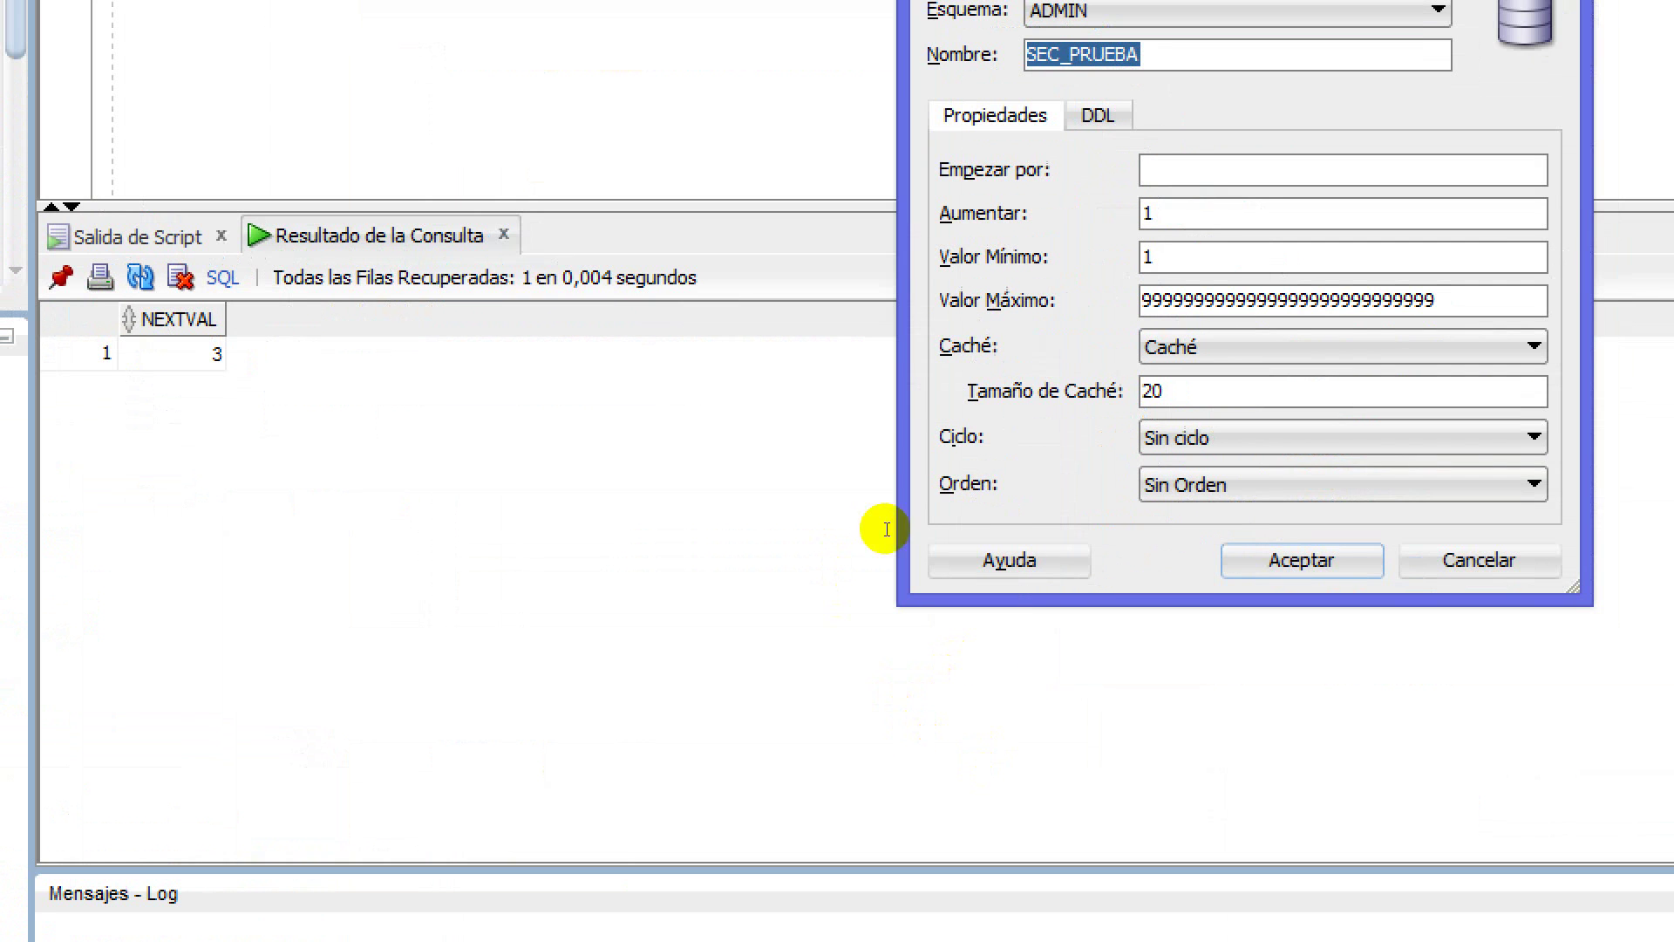
{"action": "key", "text": "Tab"}
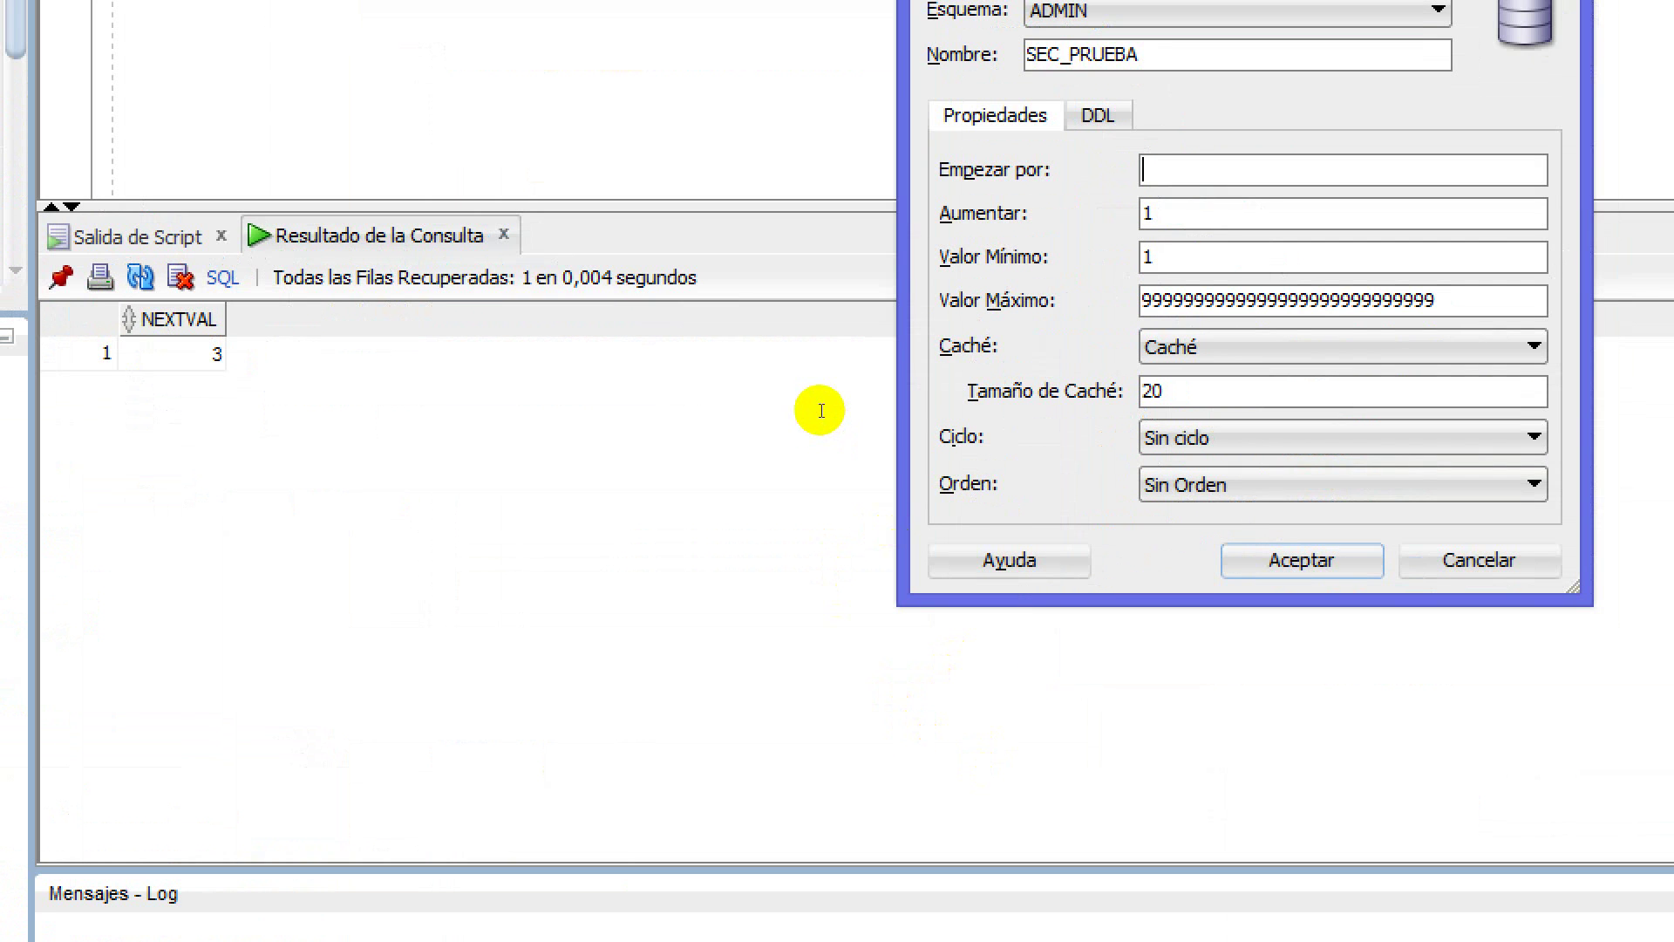
{"action": "type", "text": "1"}
{"action": "key", "text": "Tab"}
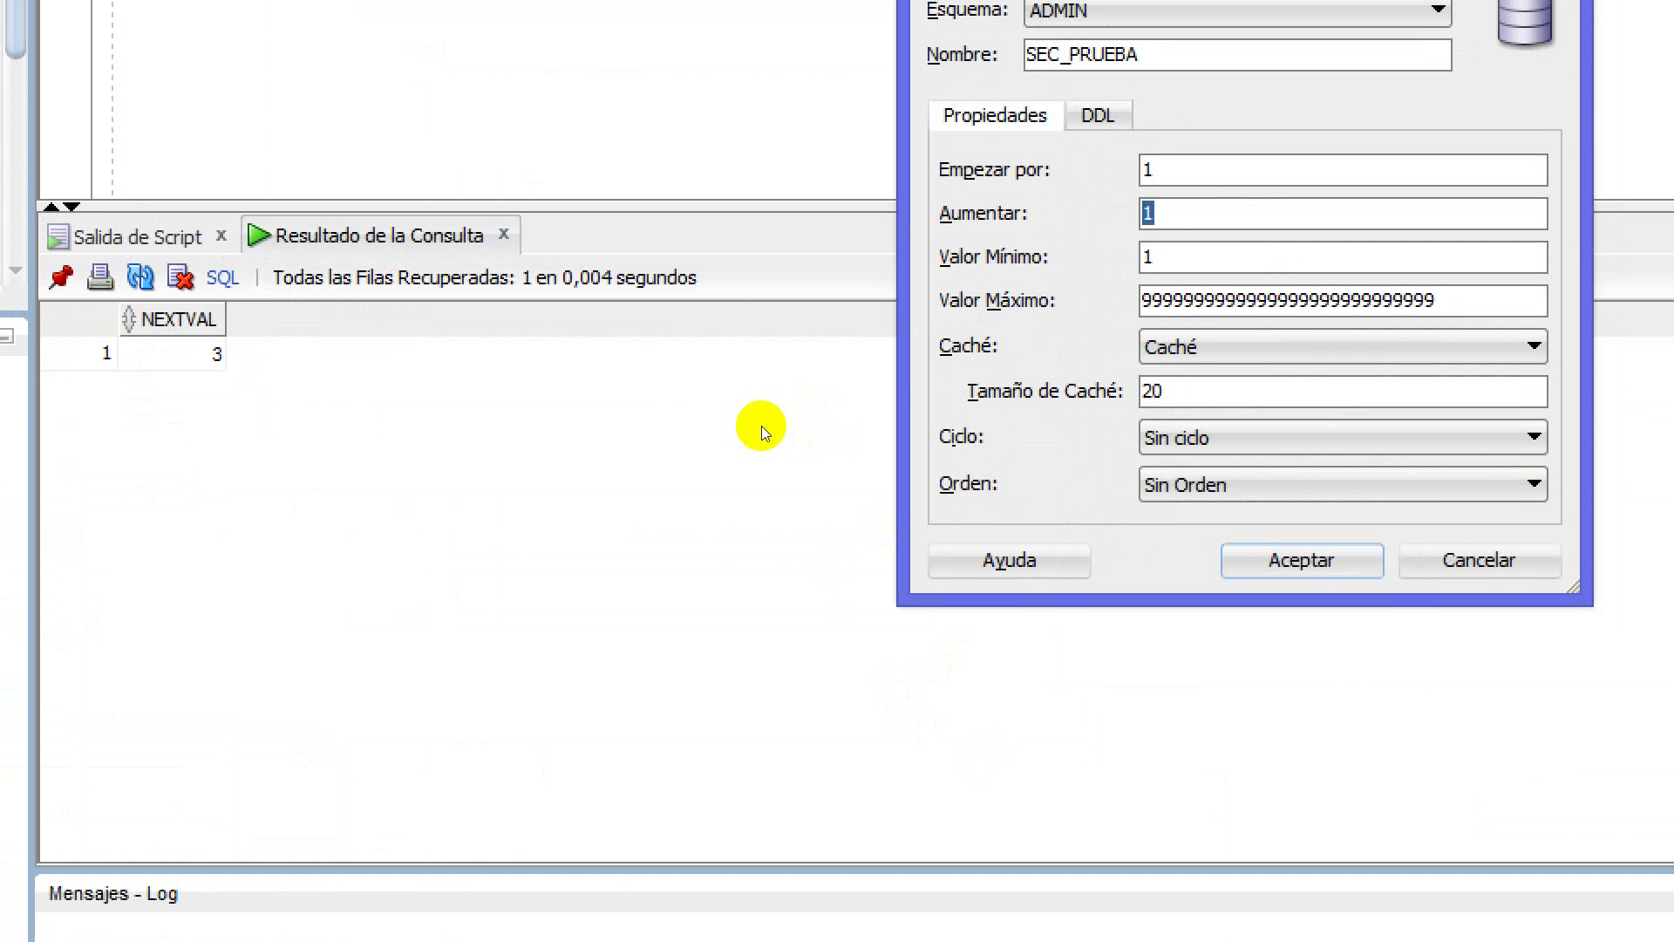
{"action": "type", "text": "2"}
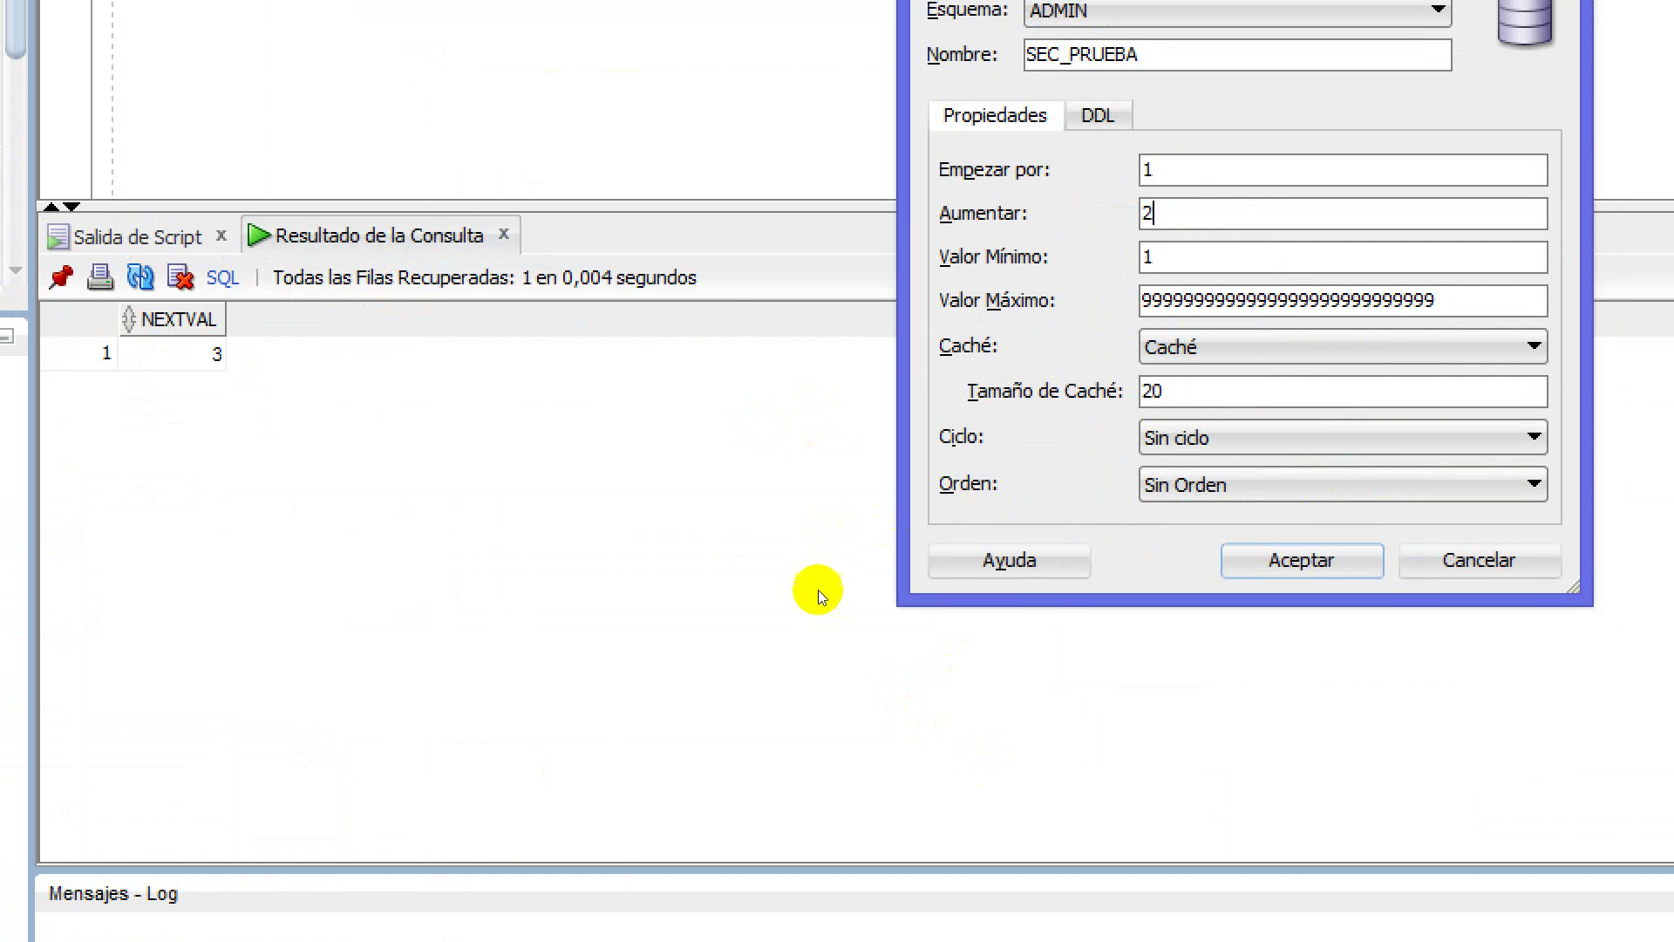
{"action": "key", "text": "Return"}
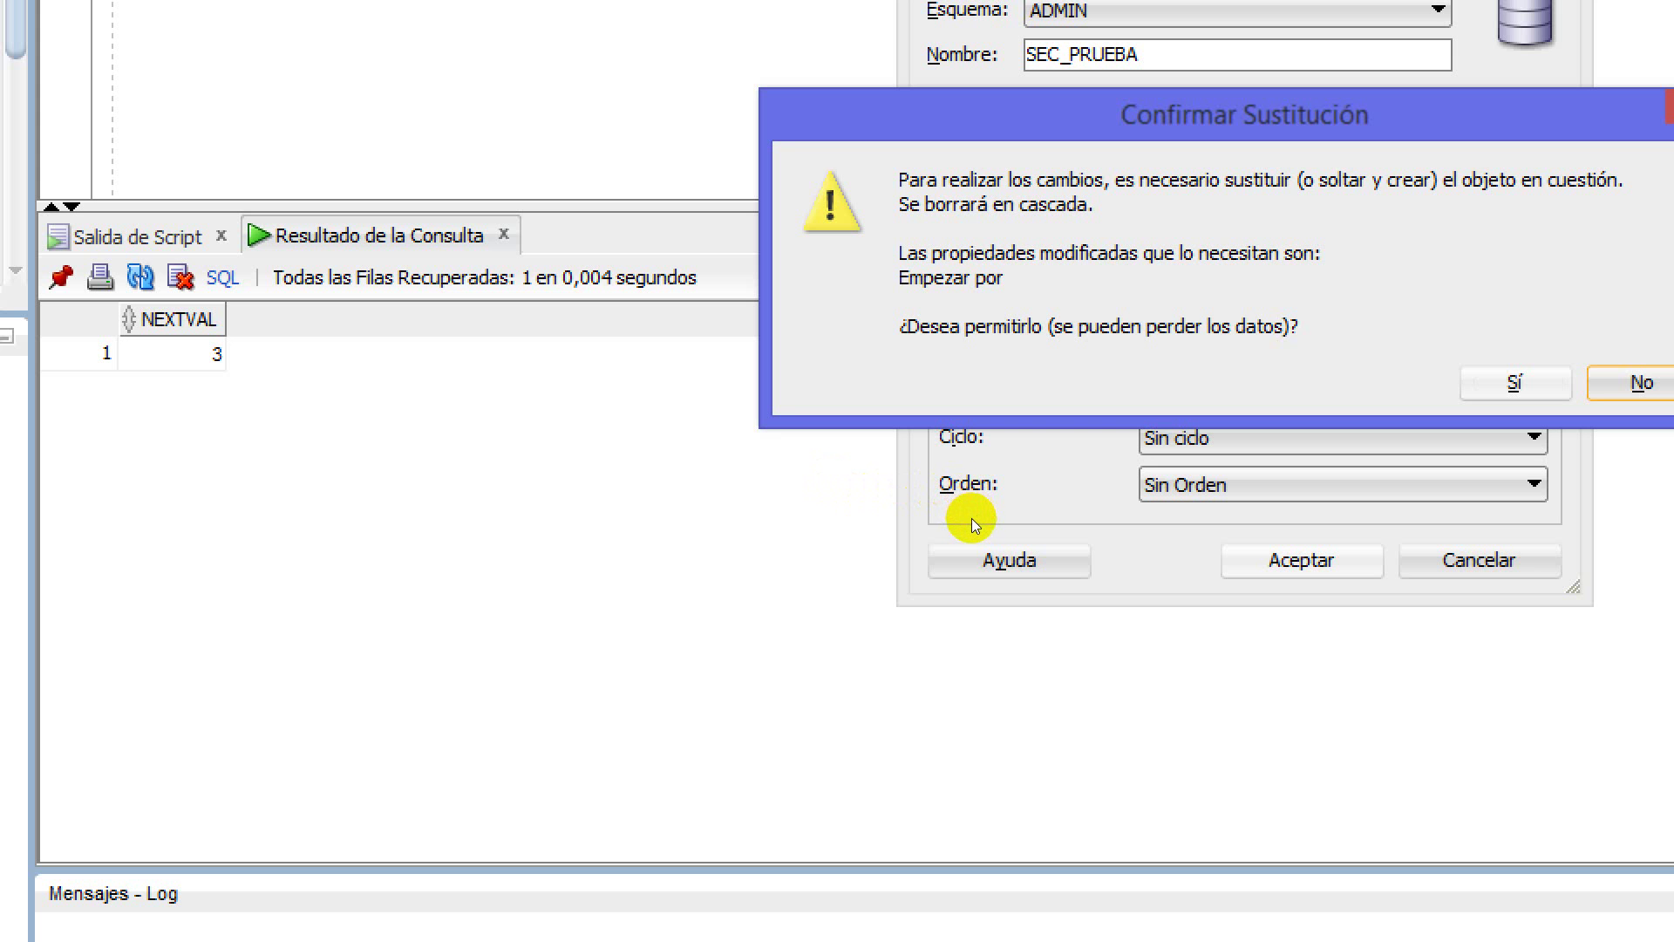
{"action": "key", "text": "Tab"}
{"action": "key", "text": "Return"}
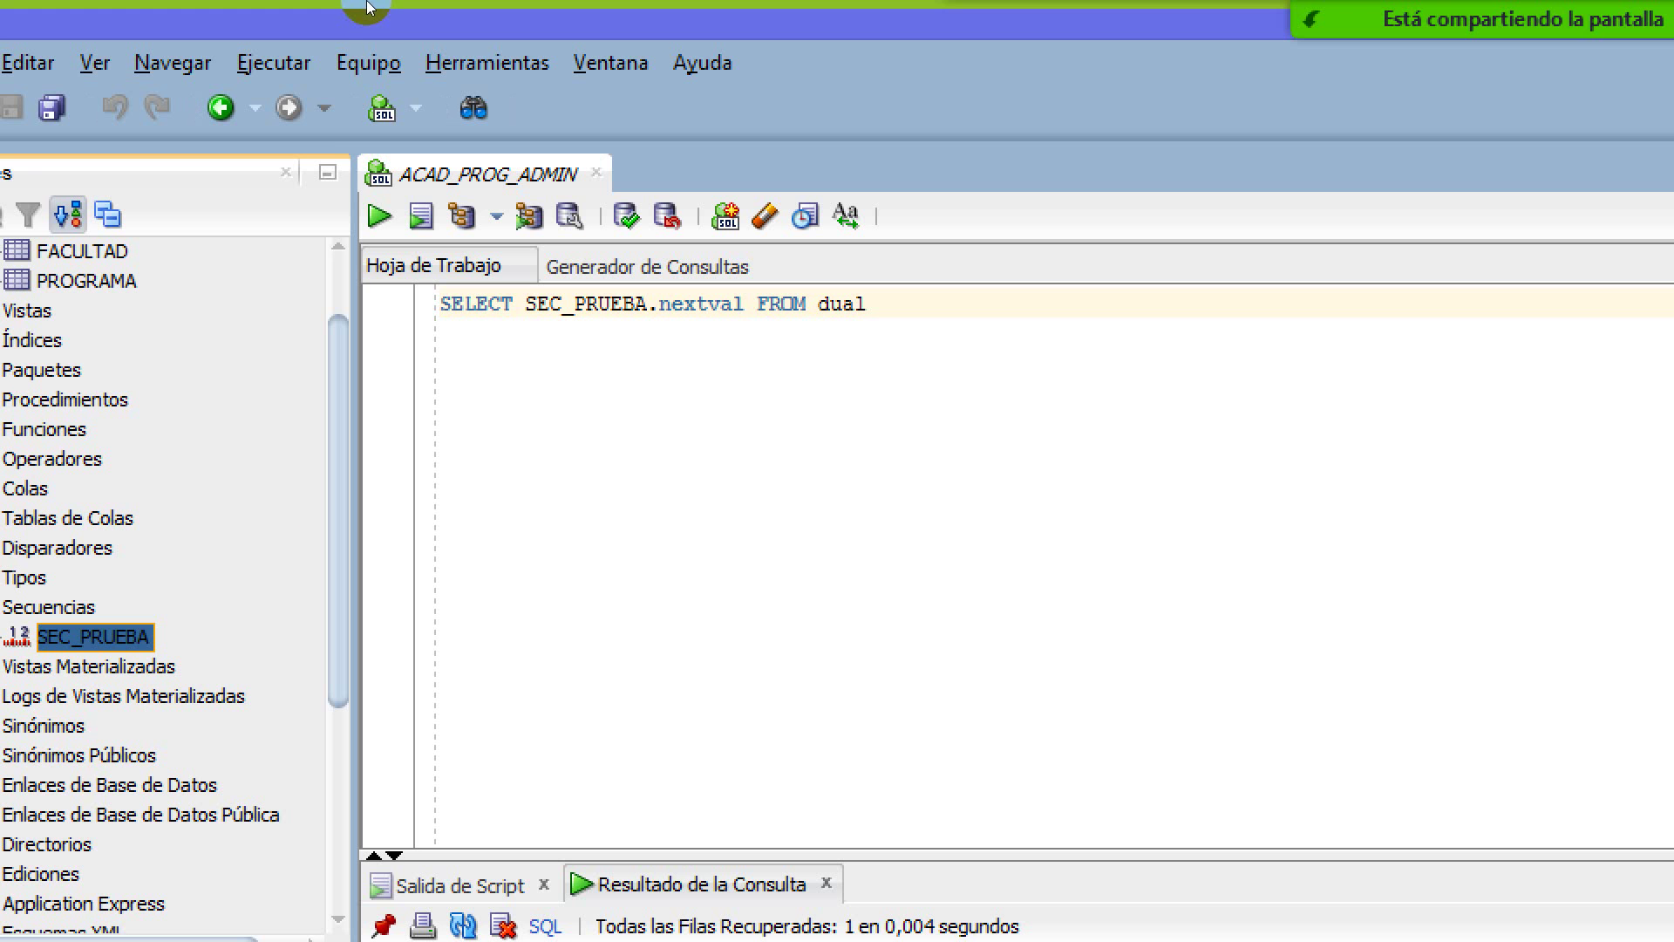
Run SELECT SEC_PRUEBA.nextval FROM dual three times and highlight the SEC_PRUEBA.nextval expression
{"action": "left_click", "coordinate": [349, 175]}
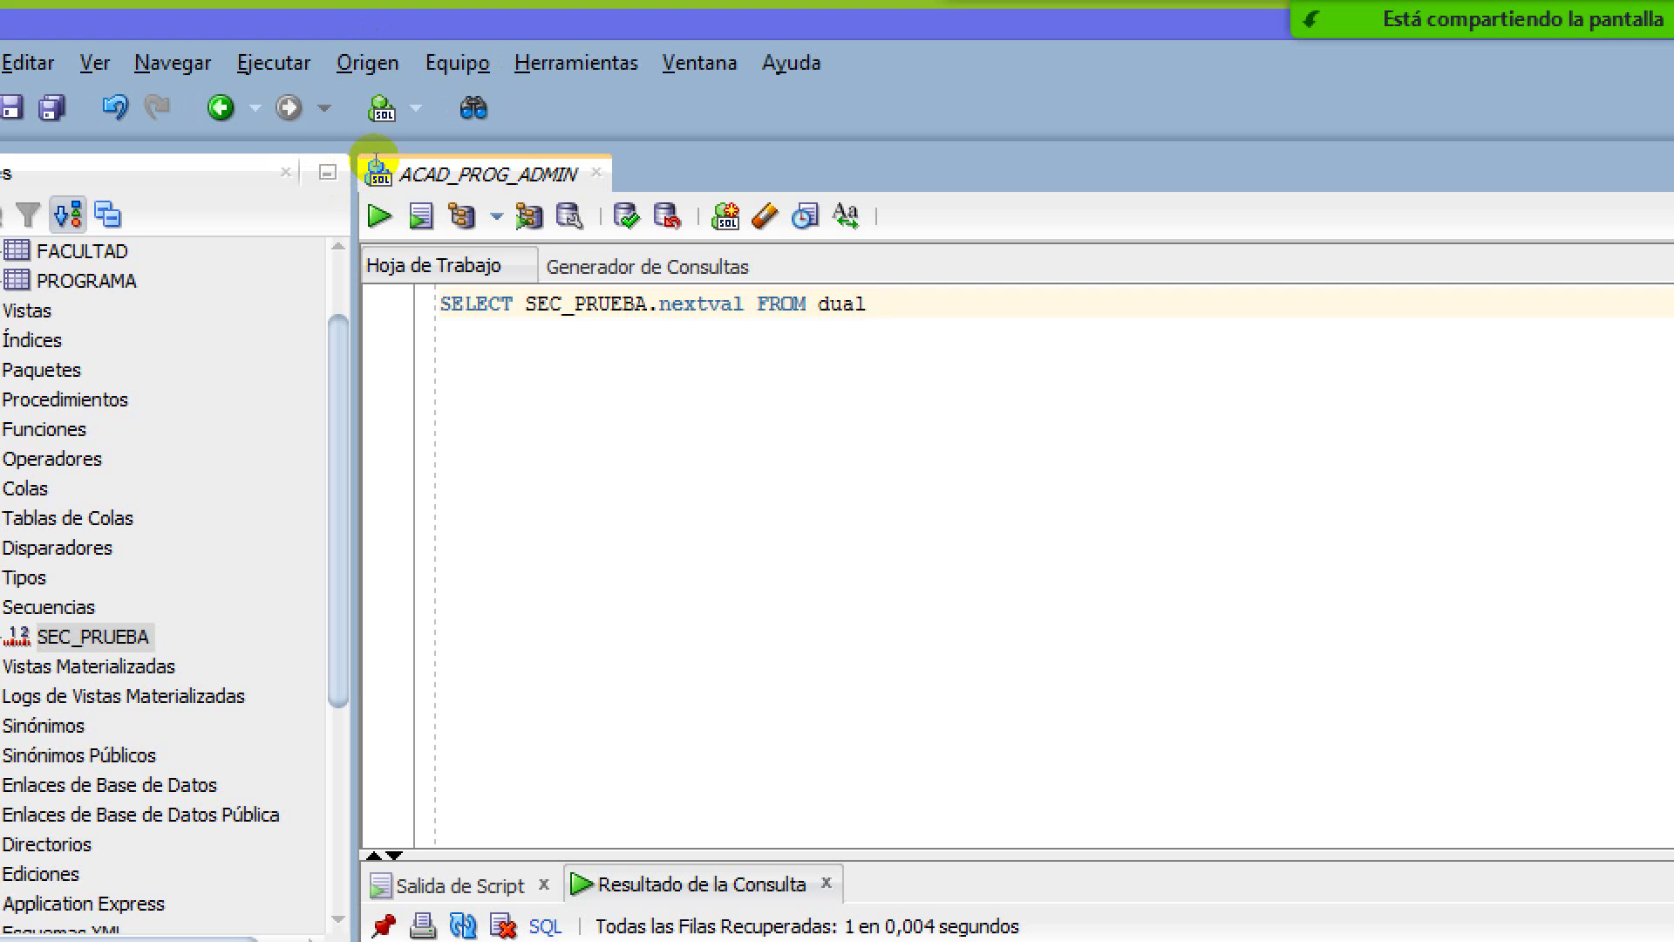
{"action": "key", "text": "ctrl+a"}
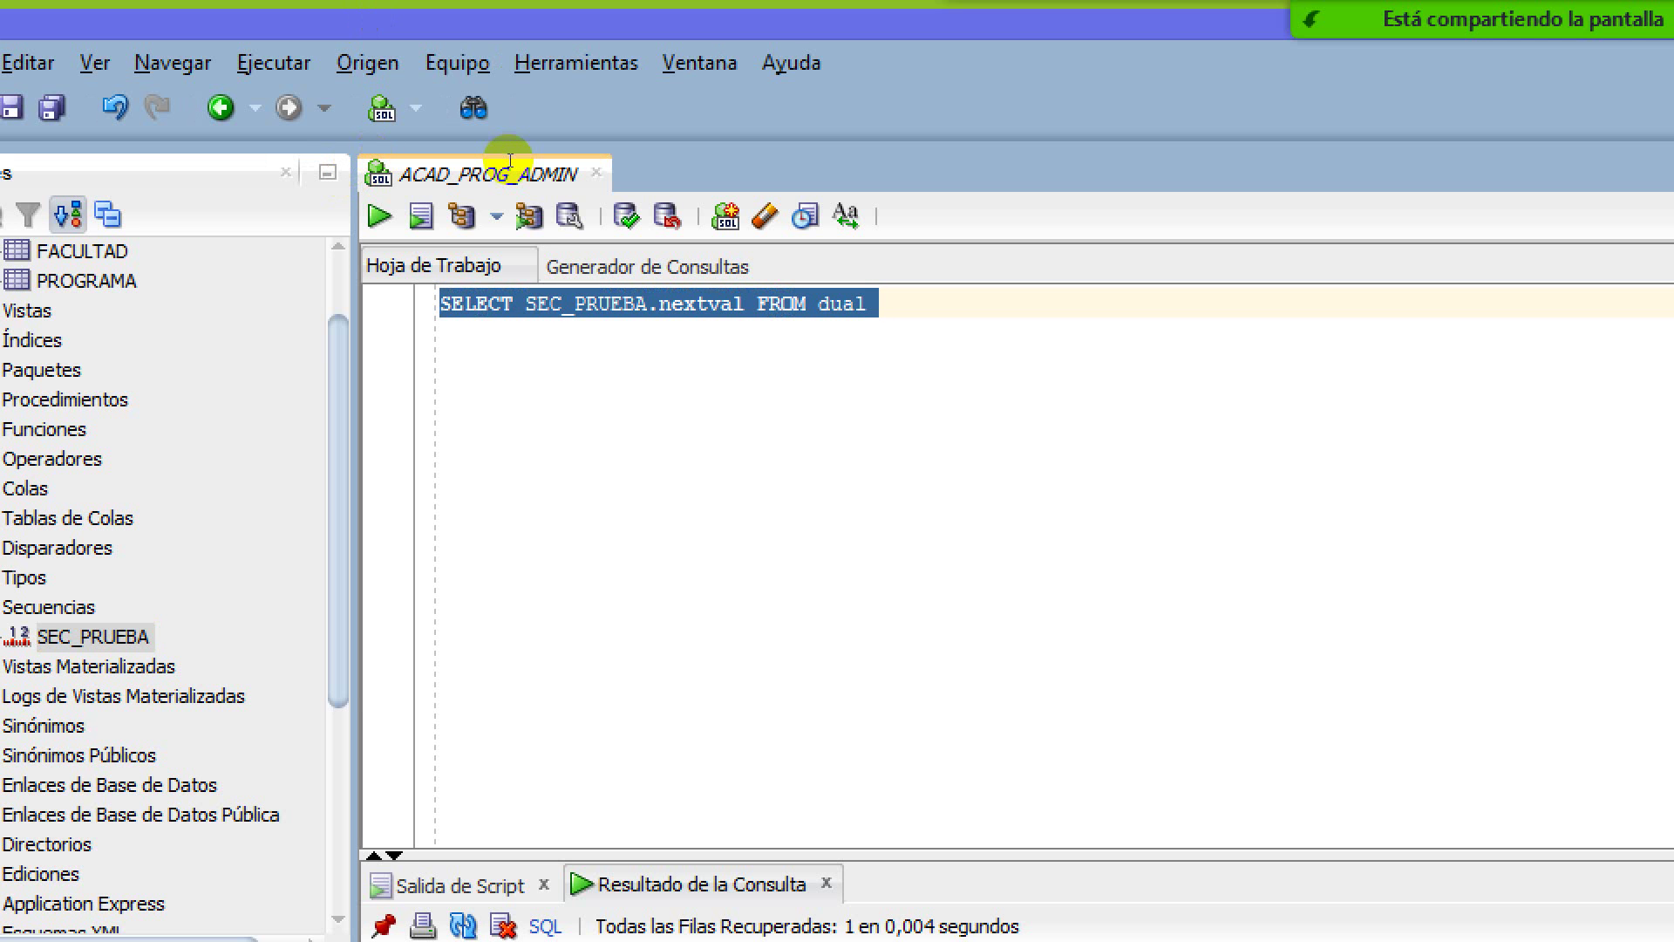
{"action": "key", "text": "Right"}
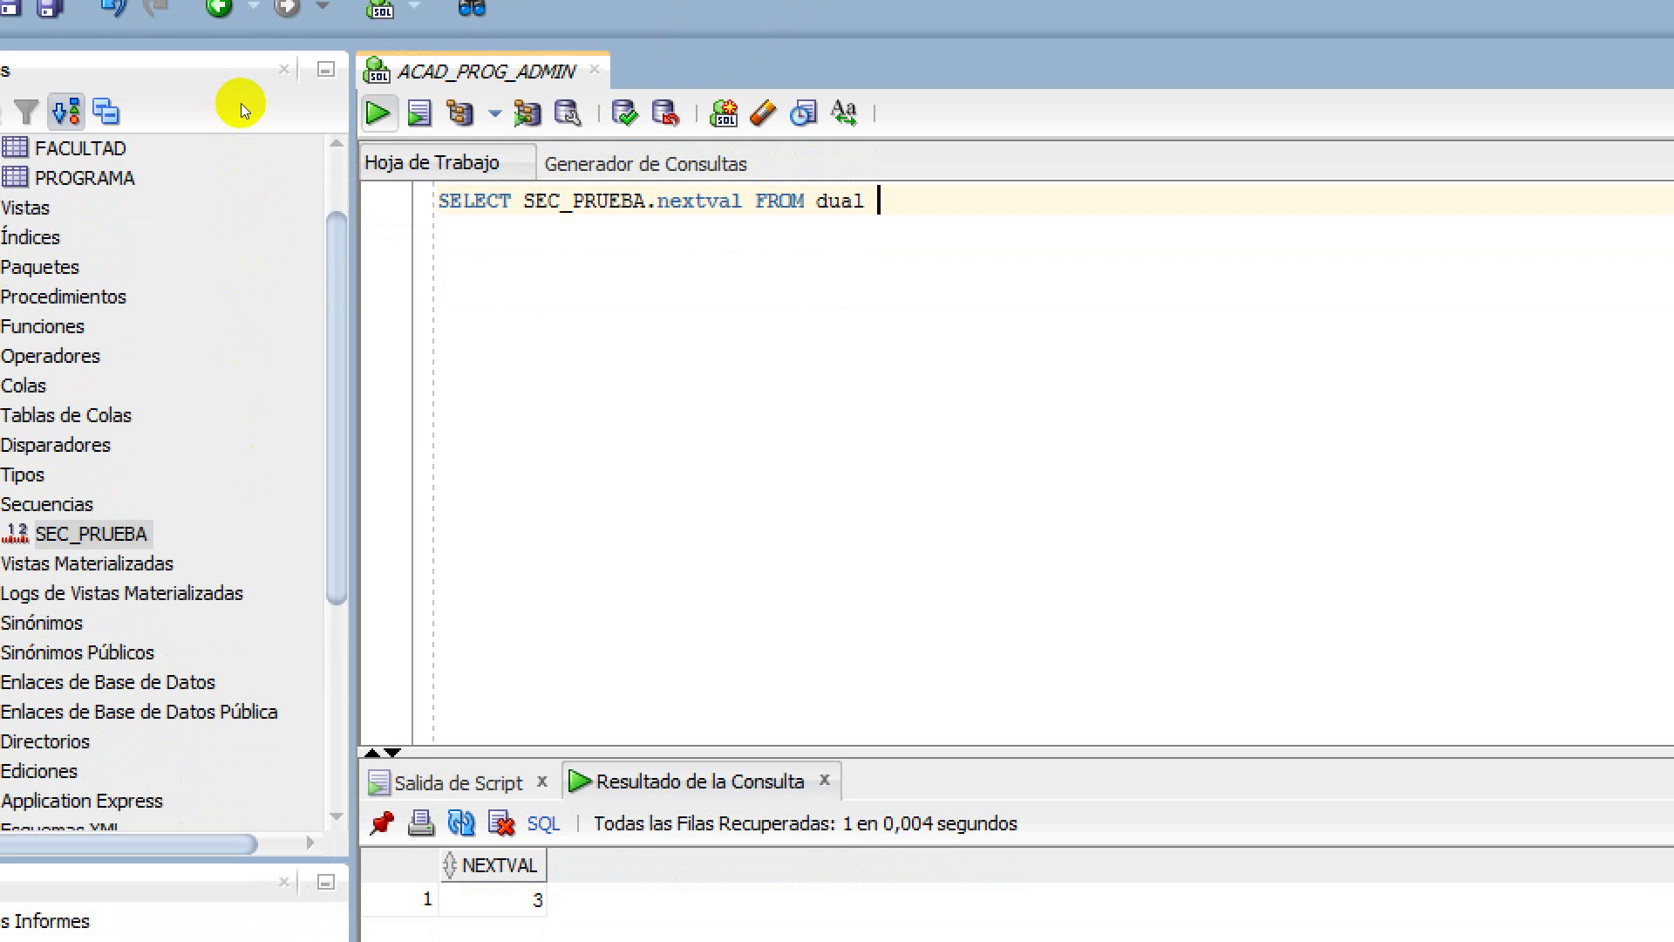
{"action": "key", "text": "ctrl+Return"}
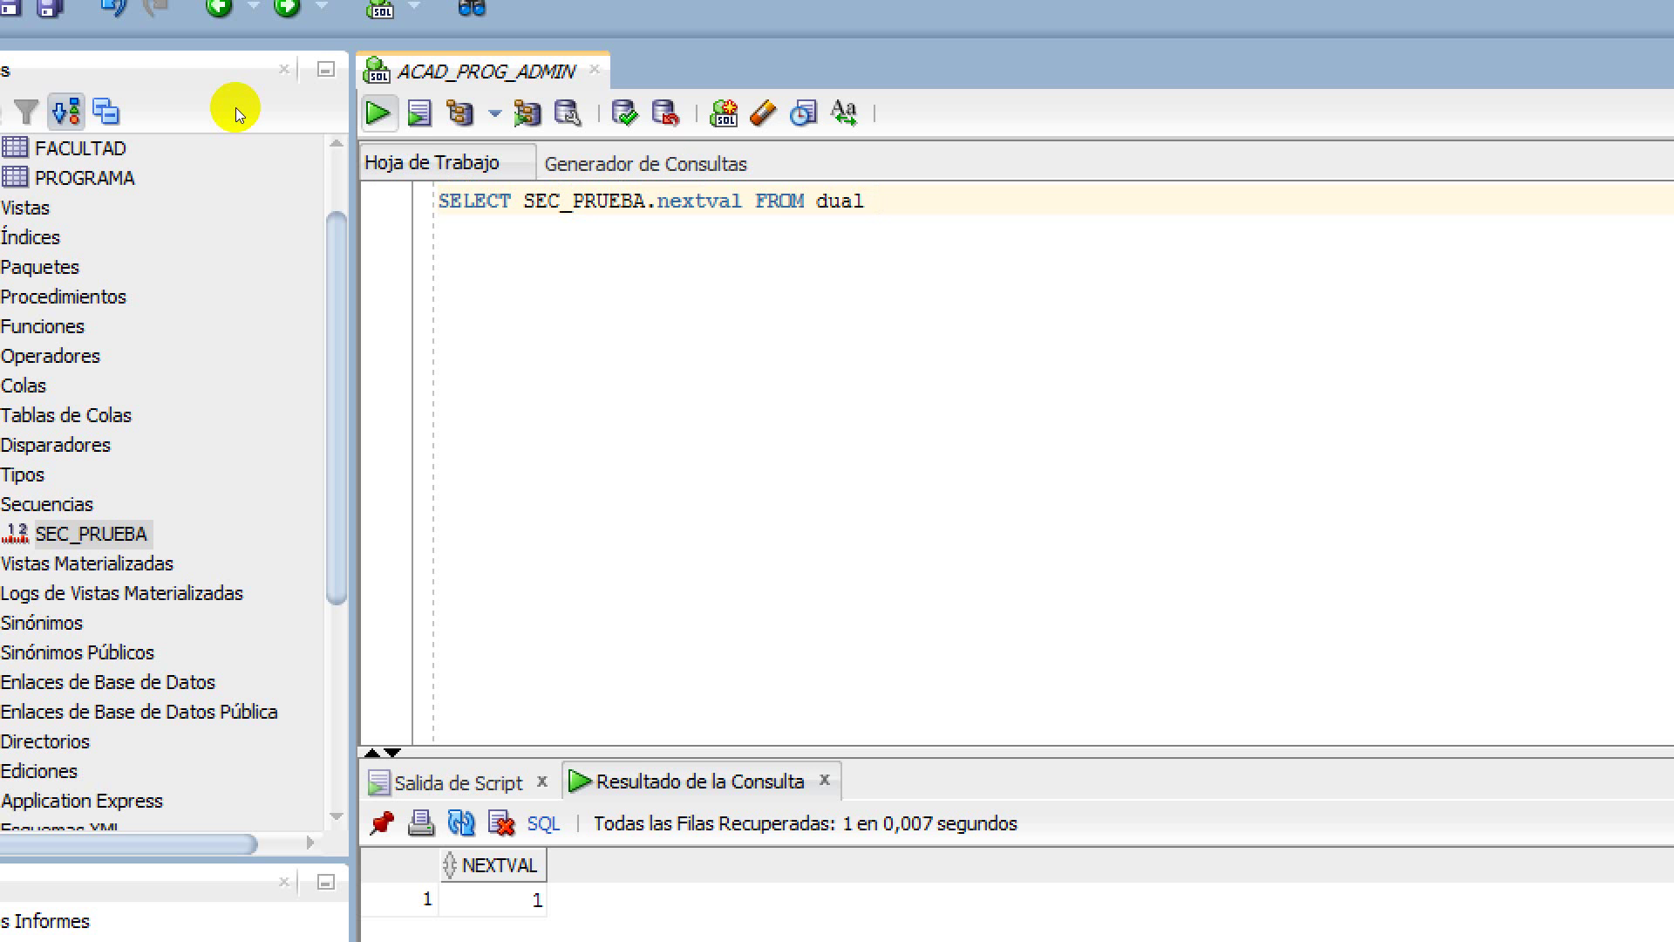
{"action": "key", "text": "ctrl+Return"}
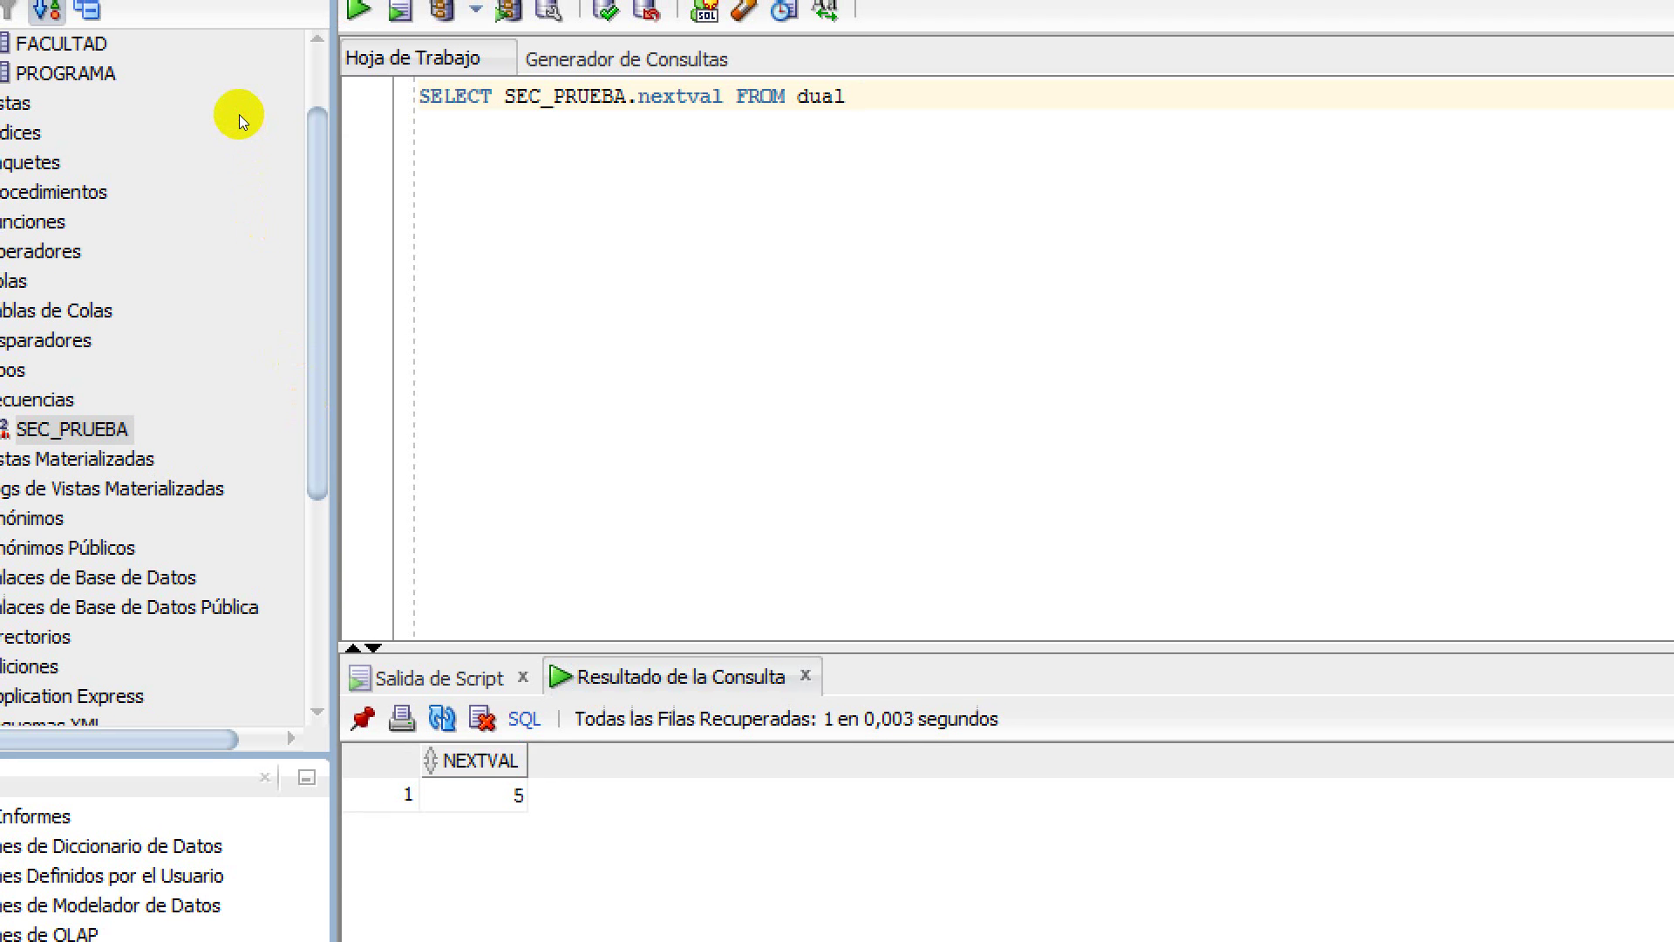
{"action": "key", "text": "ctrl+Return"}
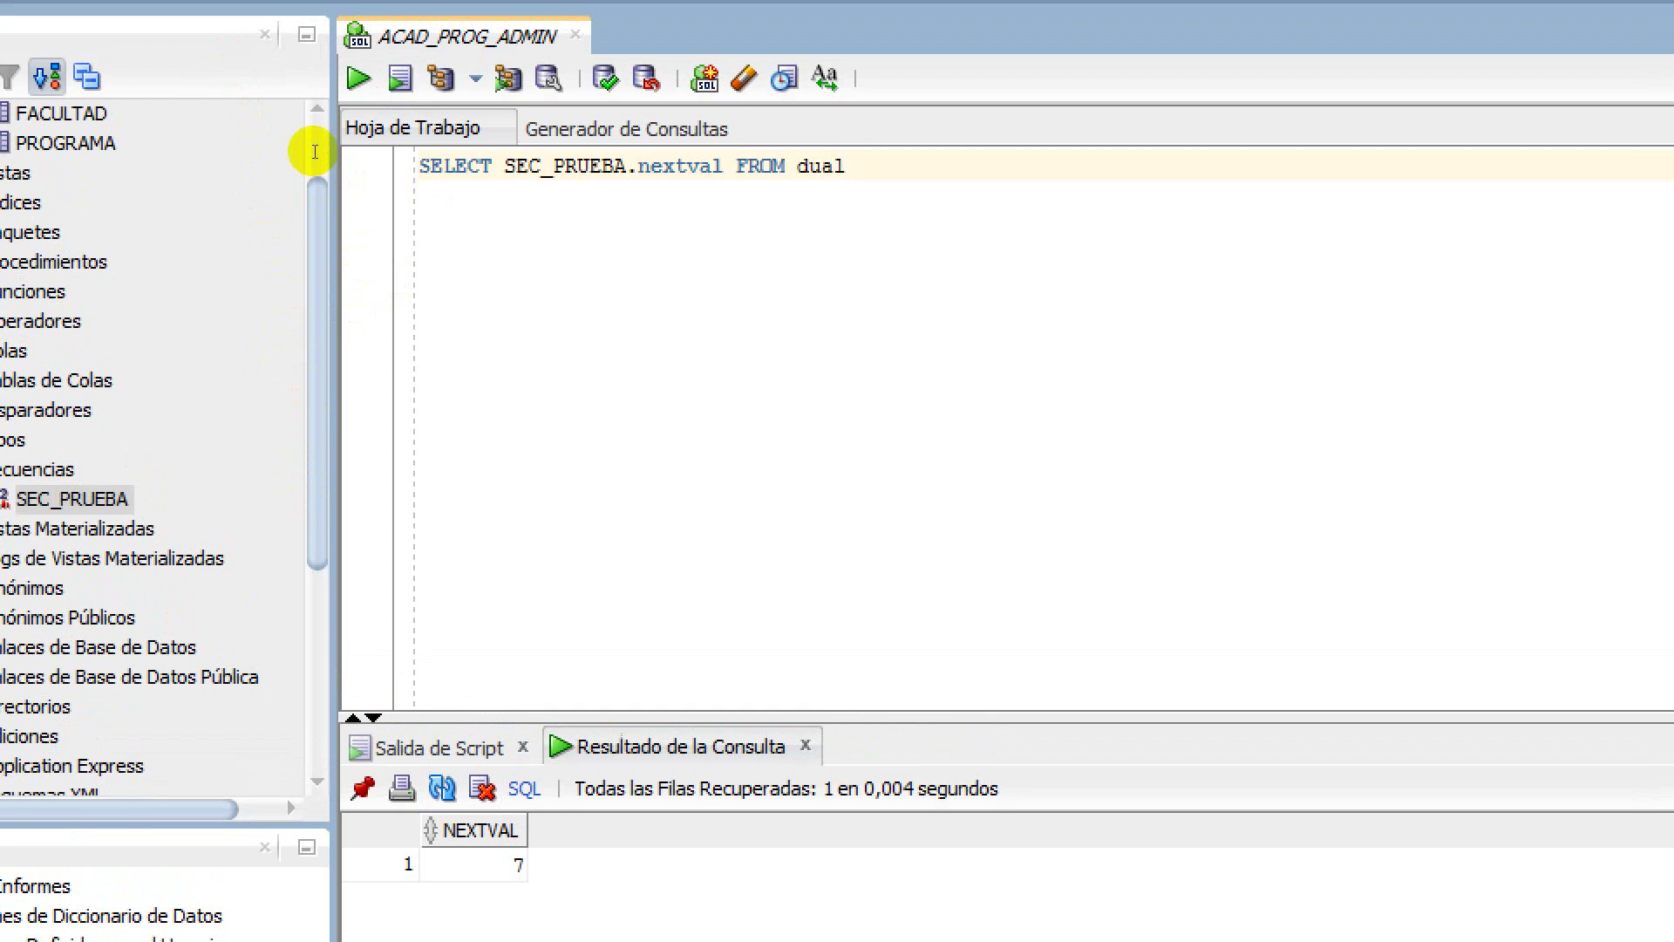
{"action": "left_click_drag", "start_coordinate": [314, 151], "coordinate": [427, 159]}
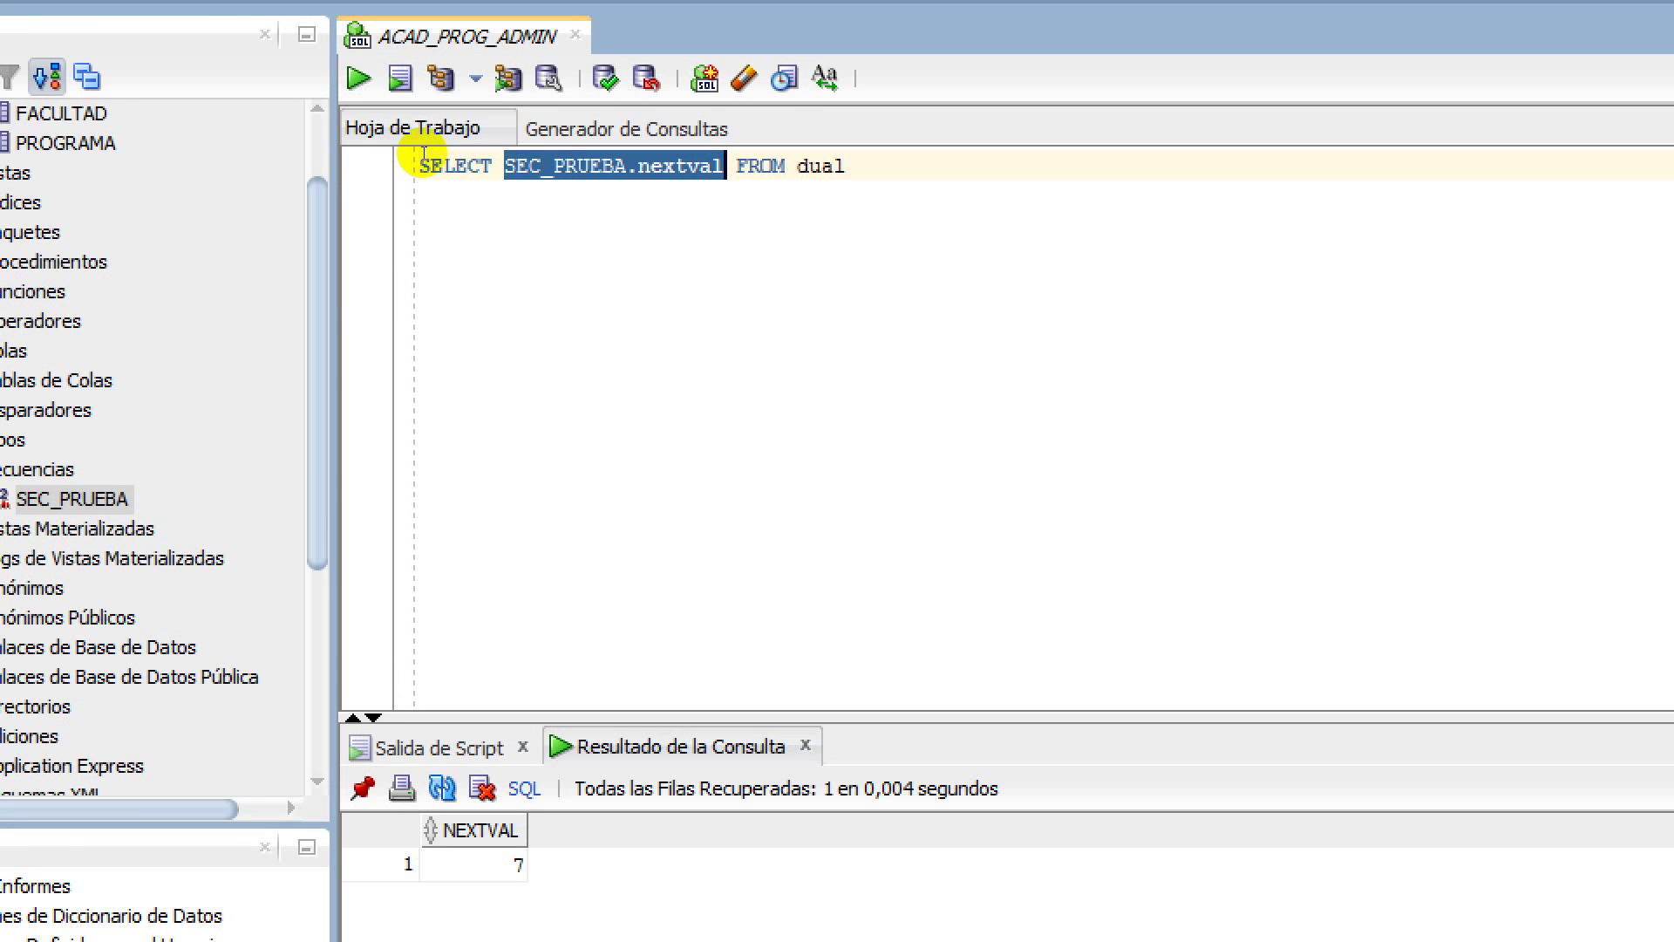
Highlight SEC_PRUEBA and nextval in the query text, then draw another value, 7
{"action": "key", "text": "End"}
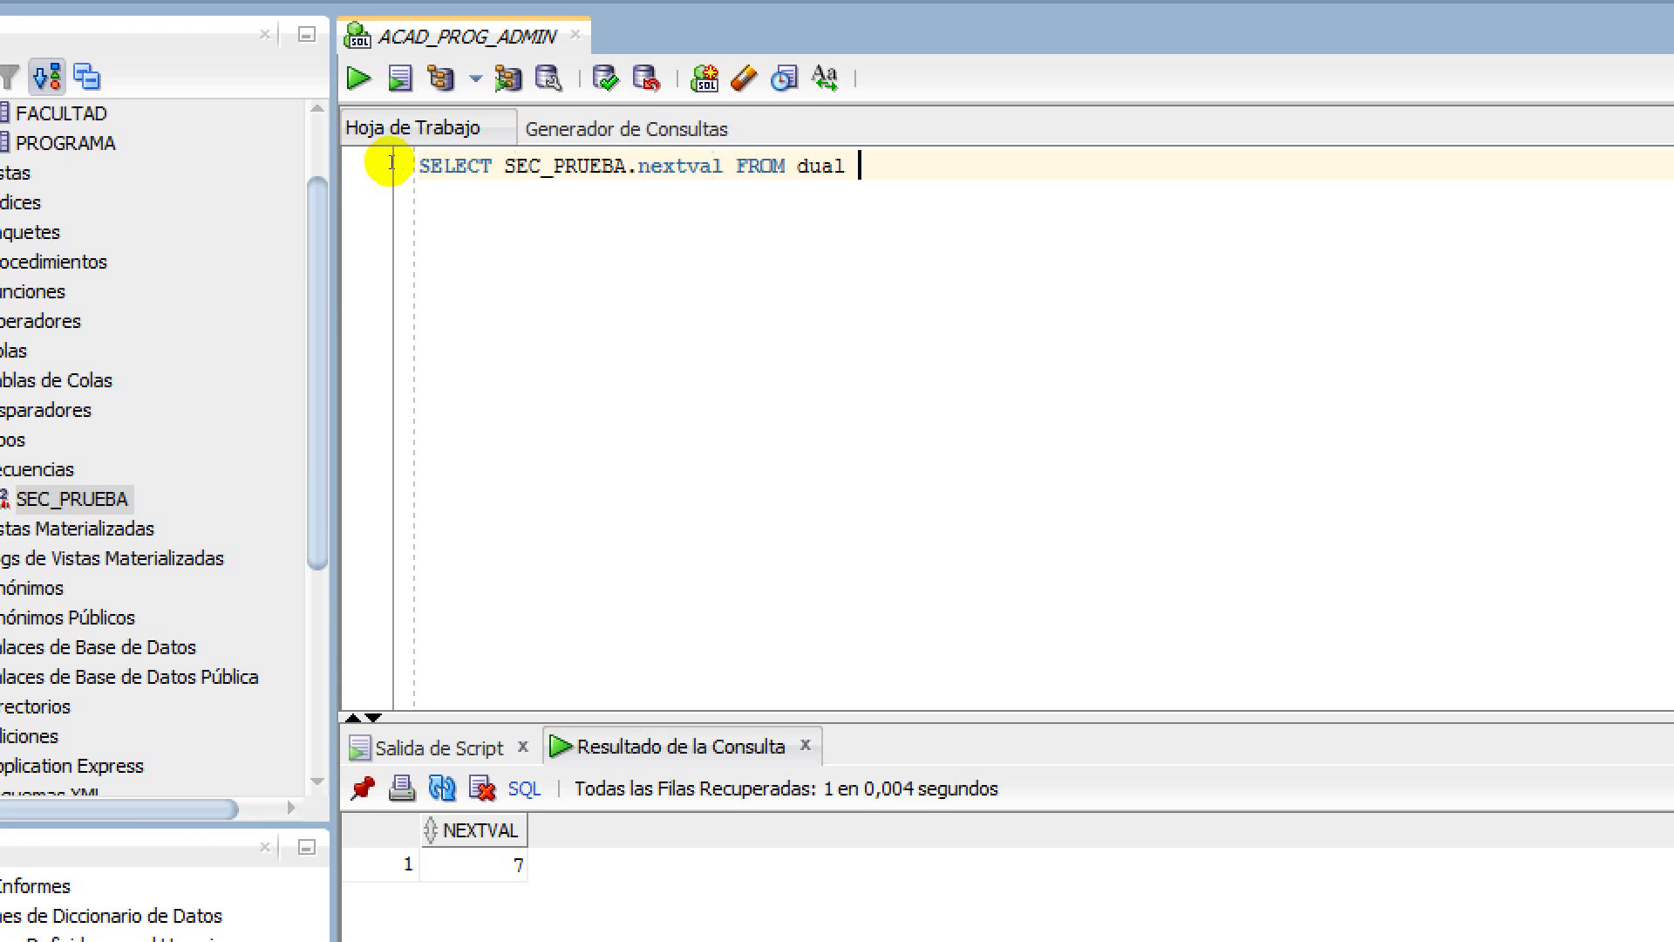
{"action": "key", "text": "Left"}
{"action": "key", "text": "Left"}
{"action": "key", "text": "Left"}
{"action": "key", "text": "Left"}
{"action": "key", "text": "Left"}
{"action": "key", "text": "Left"}
{"action": "key", "text": "Left"}
{"action": "key", "text": "Left"}
{"action": "key", "text": "Left"}
{"action": "key", "text": "Left"}
{"action": "key", "text": "shift+Left"}
{"action": "key", "text": "shift+Left"}
{"action": "key", "text": "shift+Left"}
{"action": "key", "text": "shift+Left"}
{"action": "key", "text": "shift+Left"}
{"action": "key", "text": "shift+Left"}
{"action": "key", "text": "shift+Left"}
{"action": "key", "text": "shift+Left"}
{"action": "key", "text": "shift+Left"}
{"action": "key", "text": "shift+Left"}
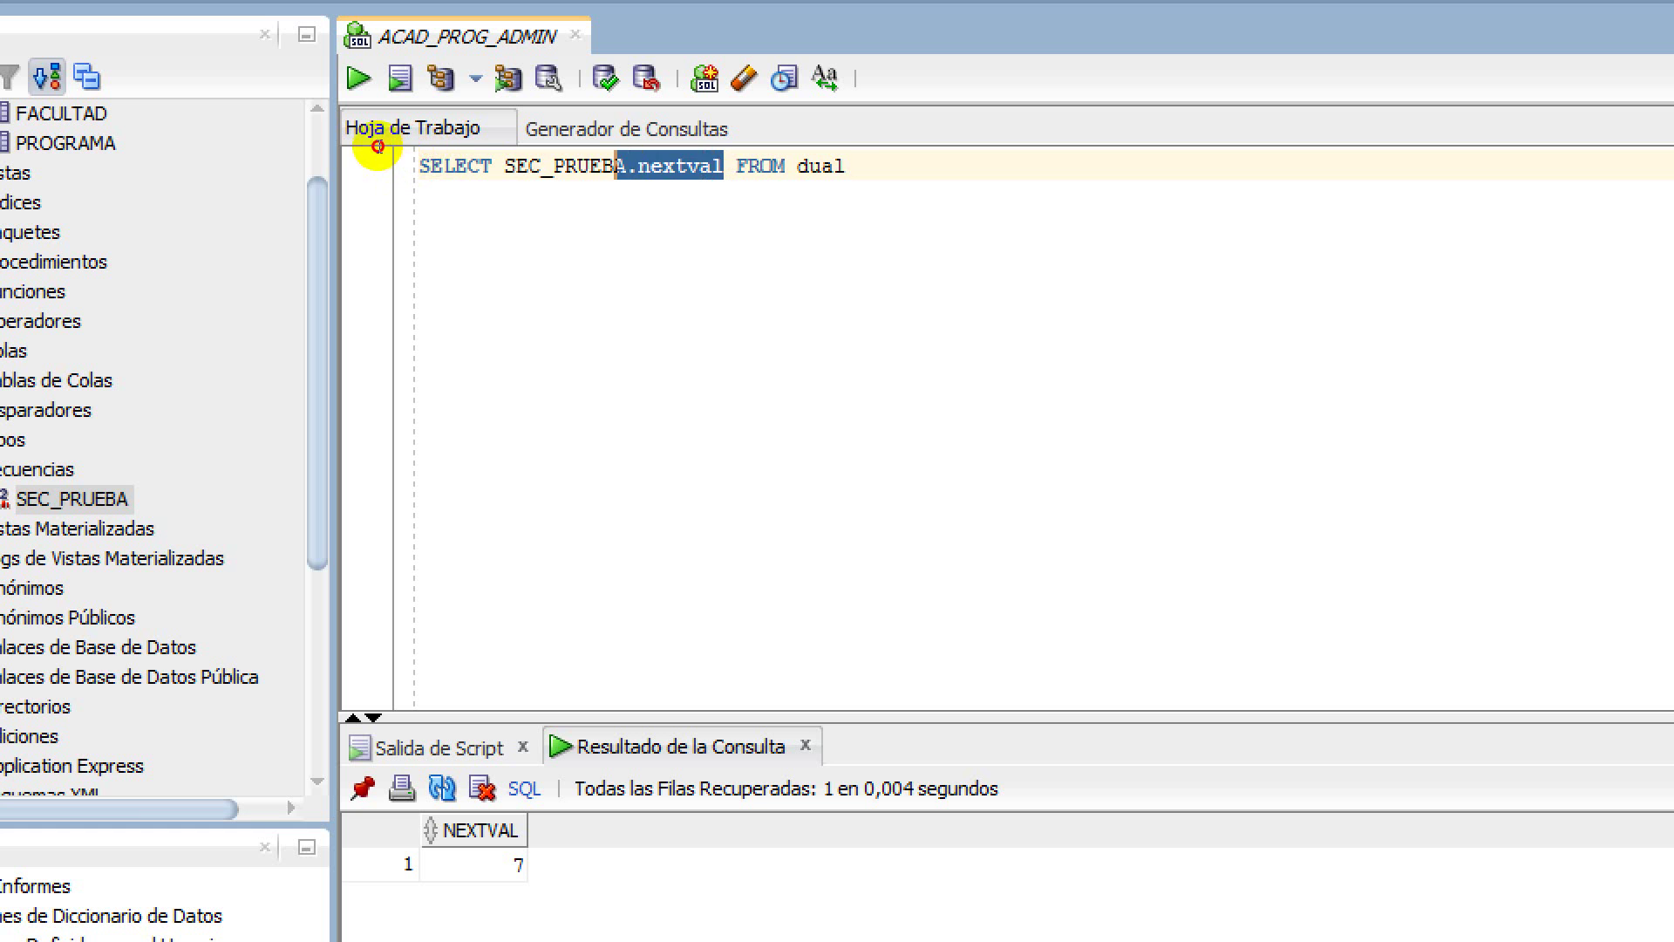
{"action": "key", "text": "ctrl+Left"}
{"action": "key", "text": "ctrl+shift+Right"}
{"action": "key", "text": "ctrl+Right"}
{"action": "key", "text": "ctrl+Right"}
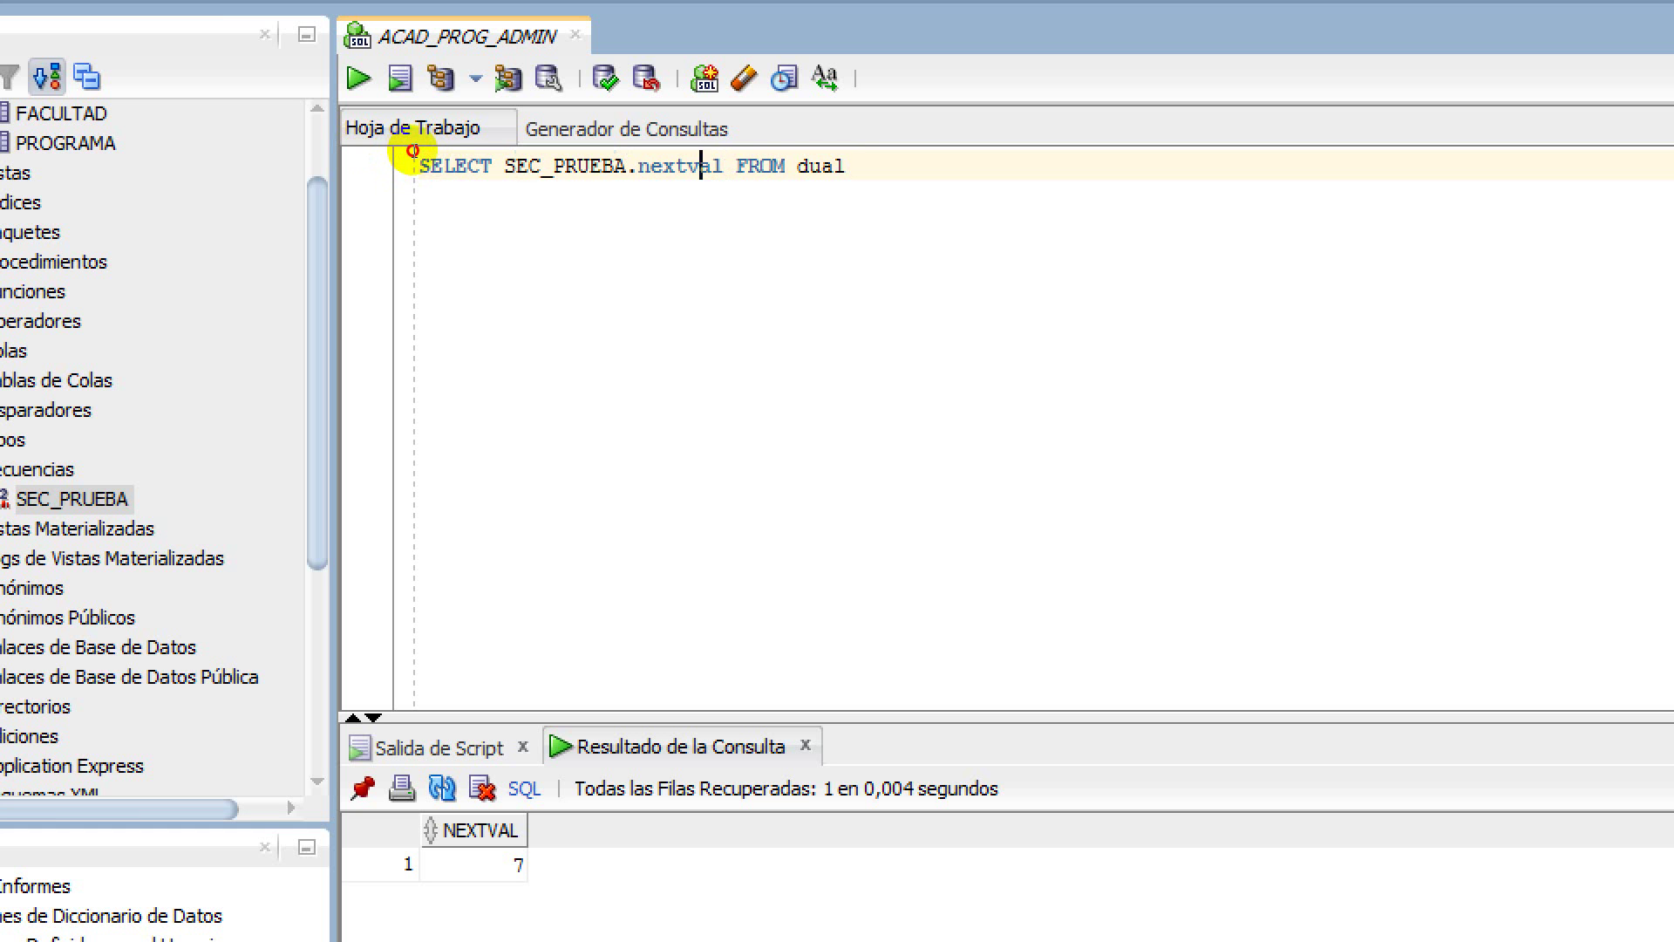
{"action": "key", "text": "ctrl+shift+Left"}
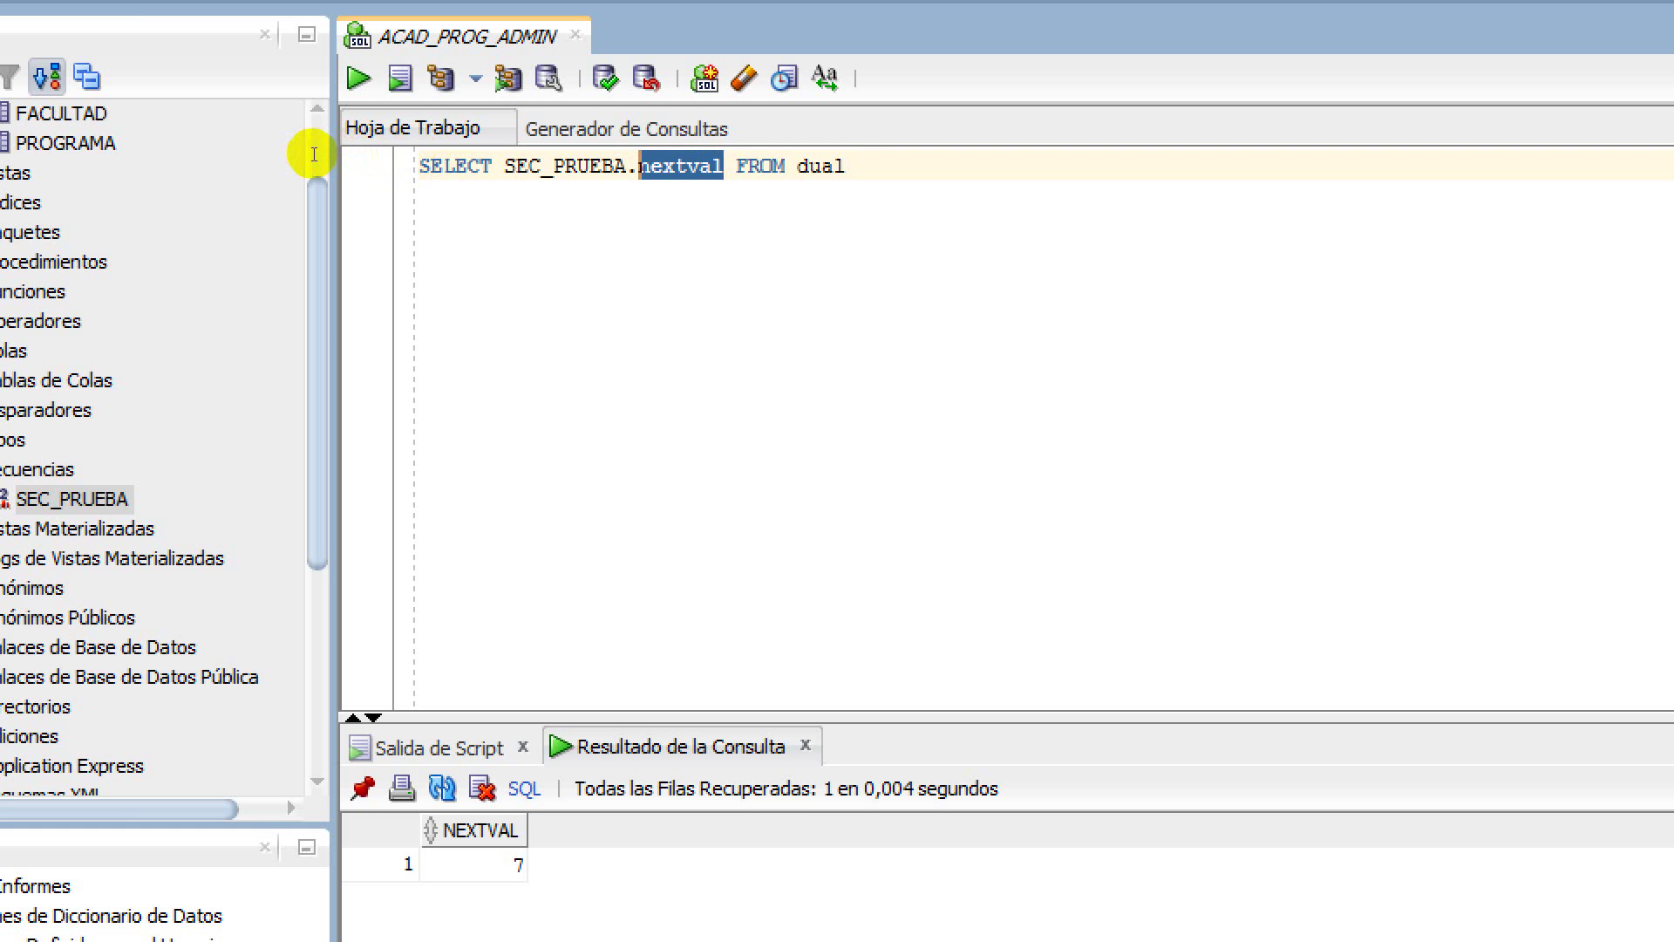
{"action": "key", "text": "ctrl+Left"}
{"action": "key", "text": "Right"}
{"action": "key", "text": "shift+Right"}
{"action": "key", "text": "shift+Right"}
{"action": "key", "text": "shift+Right"}
{"action": "key", "text": "shift+Right"}
{"action": "key", "text": "shift+Right"}
{"action": "key", "text": "shift+Right"}
{"action": "key", "text": "shift+Right"}
{"action": "key", "text": "shift+Right"}
{"action": "key", "text": "shift+Right"}
{"action": "key", "text": "shift+Right"}
{"action": "key", "text": "shift+Right"}
{"action": "key", "text": "shift+Right"}
{"action": "key", "text": "shift+Right"}
{"action": "key", "text": "shift+Right"}
{"action": "key", "text": "shift+Right"}
{"action": "key", "text": "shift+Right"}
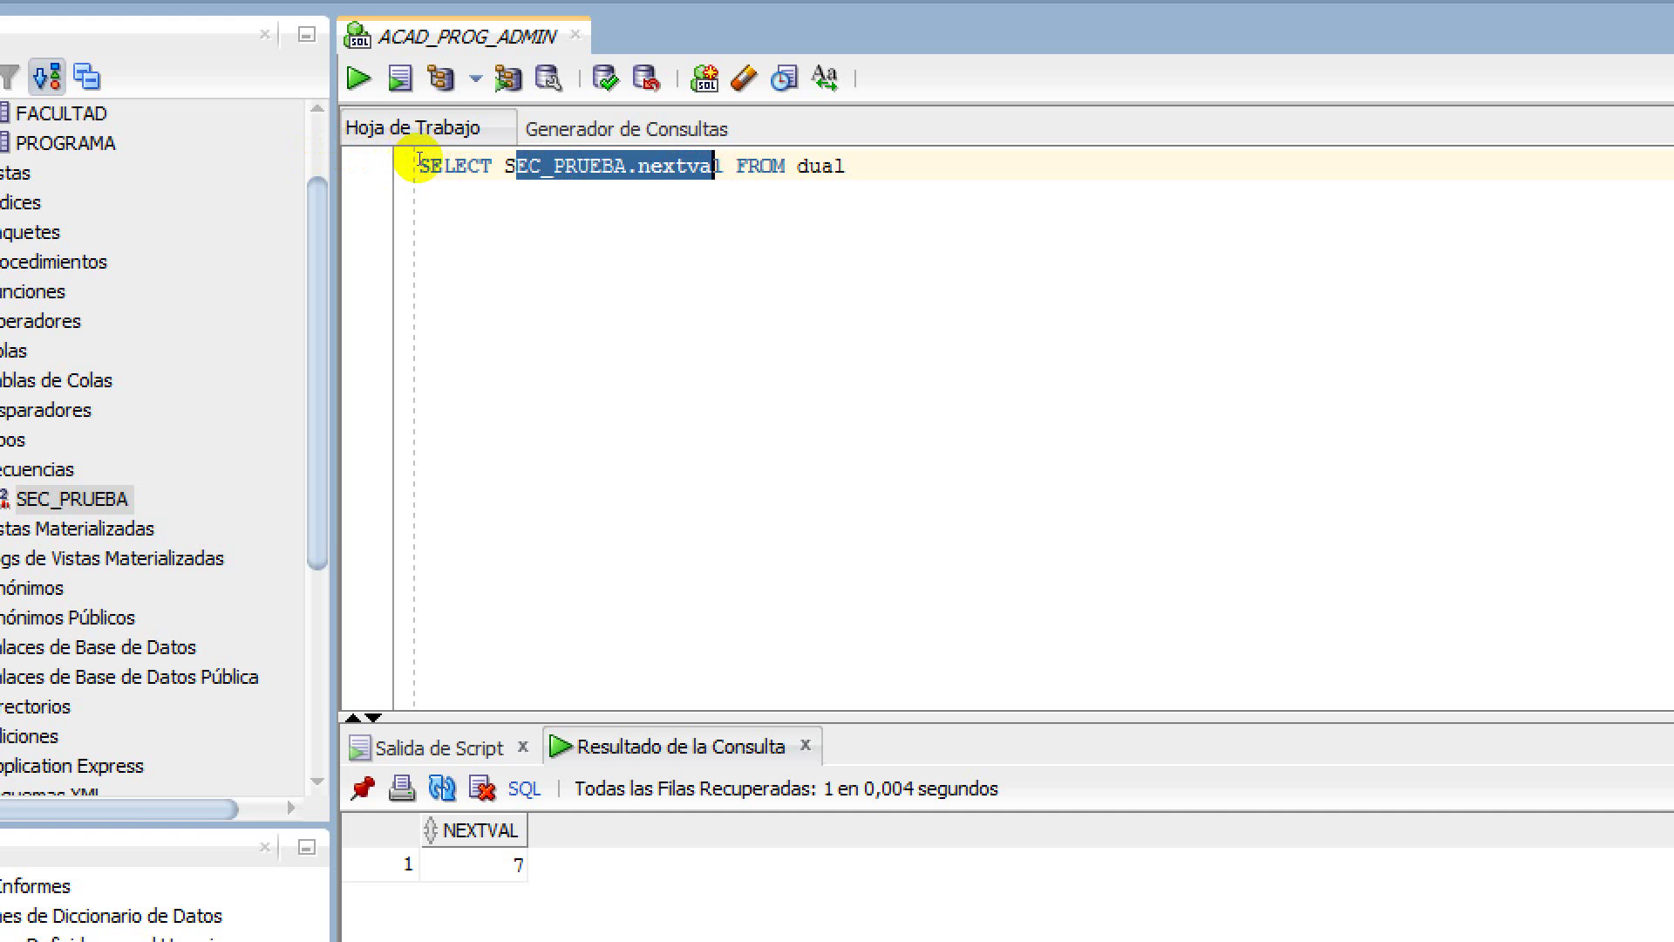
{"action": "left_click", "coordinate": [397, 164]}
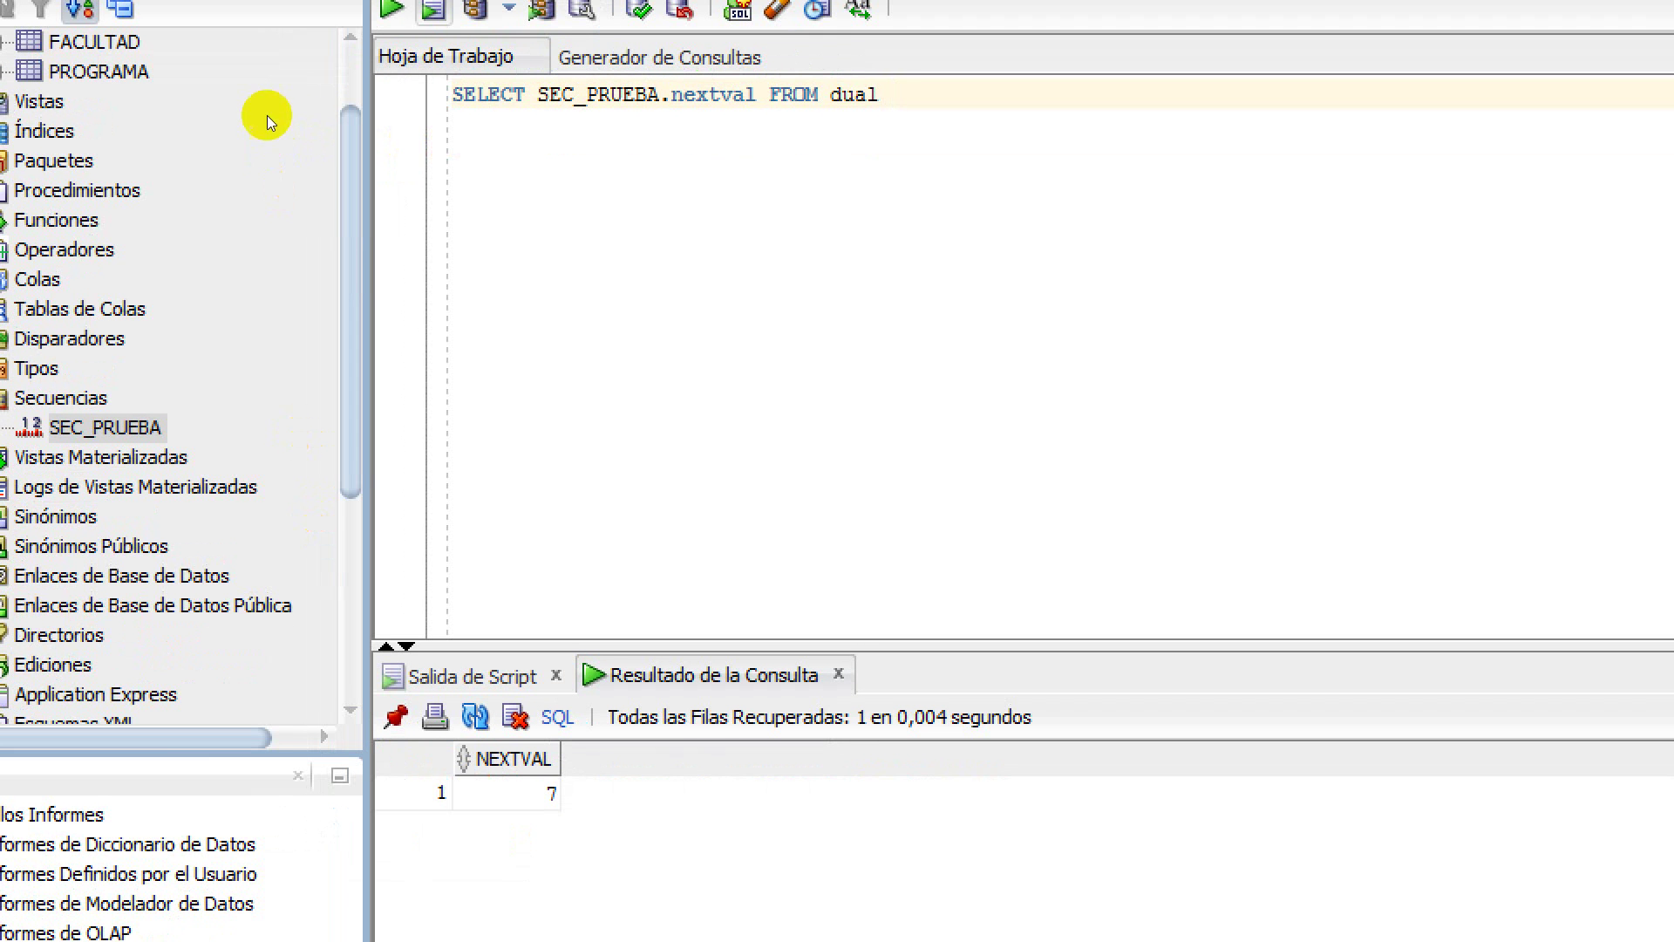
{"action": "key", "text": "F5"}
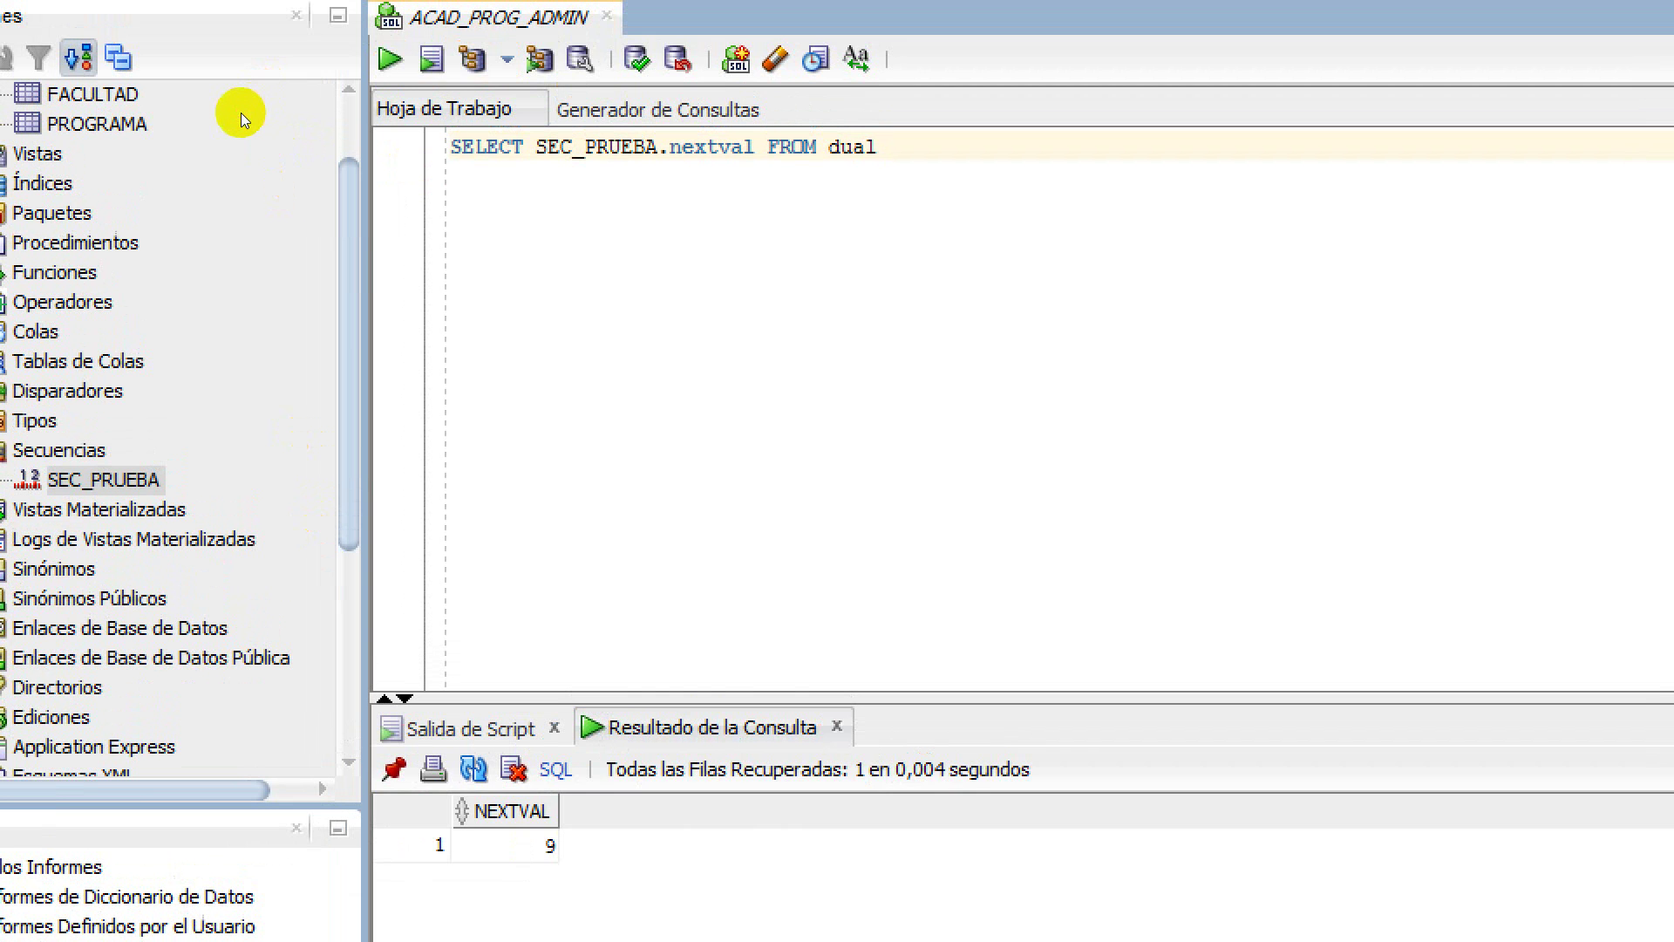
Draw one more SEC_PRUEBA value, then bring up the sequence's actions for editing
{"action": "key", "text": "ctrl+Return"}
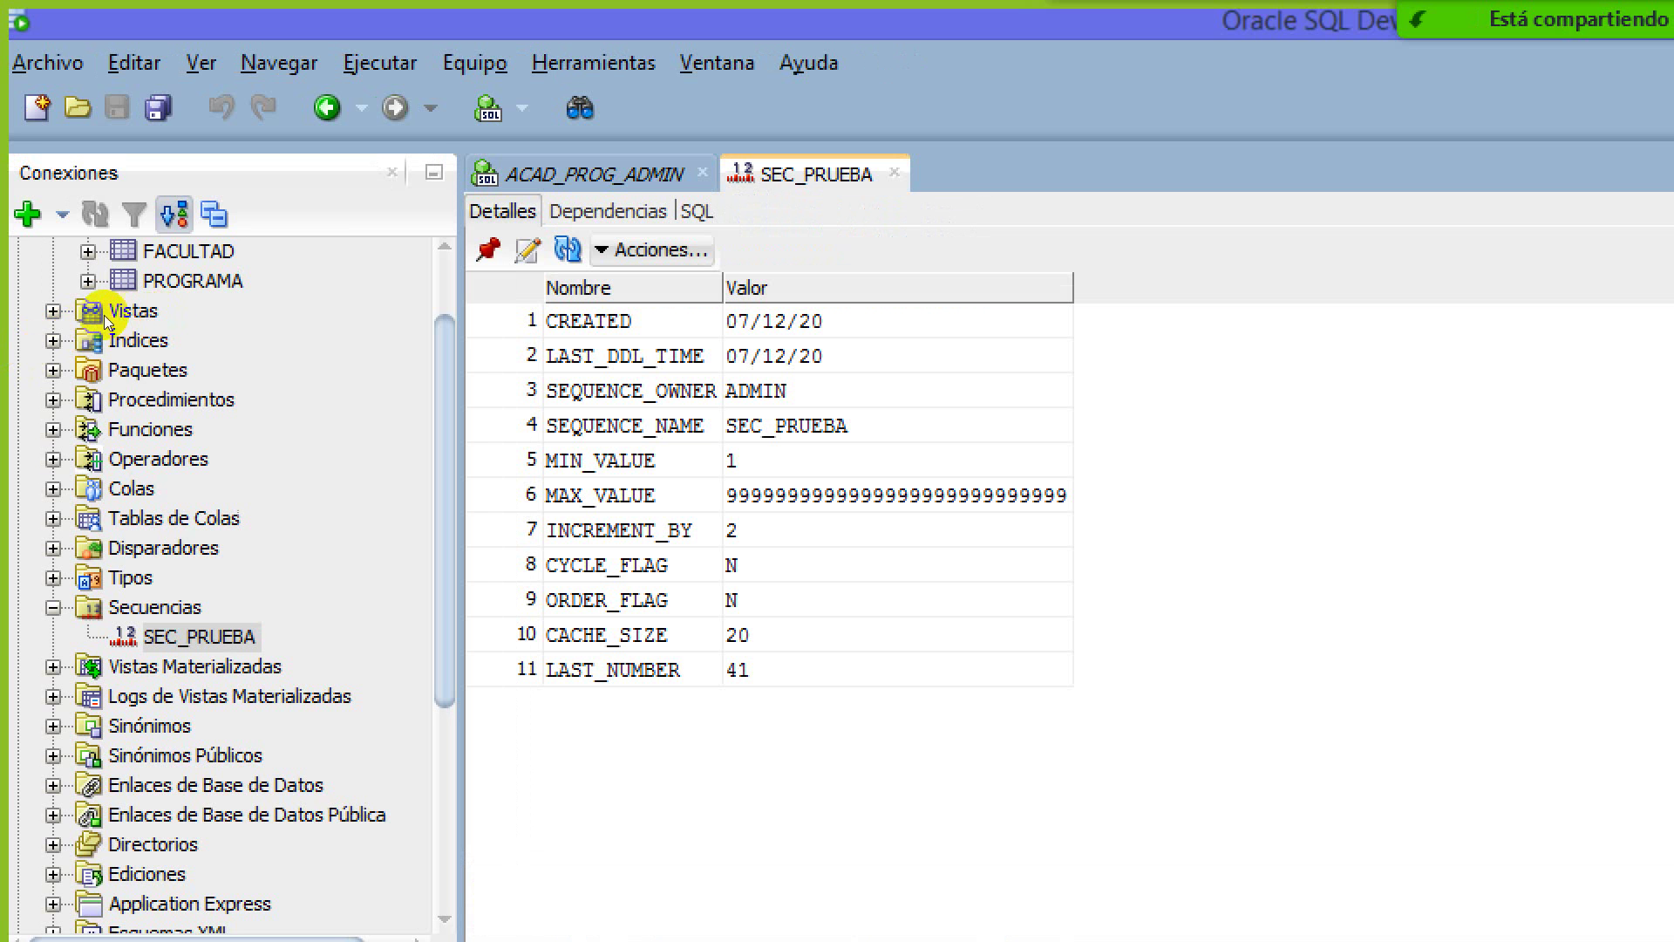
{"action": "key", "text": "shift+F10"}
{"action": "key", "text": "Down"}
{"action": "key", "text": "Escape"}
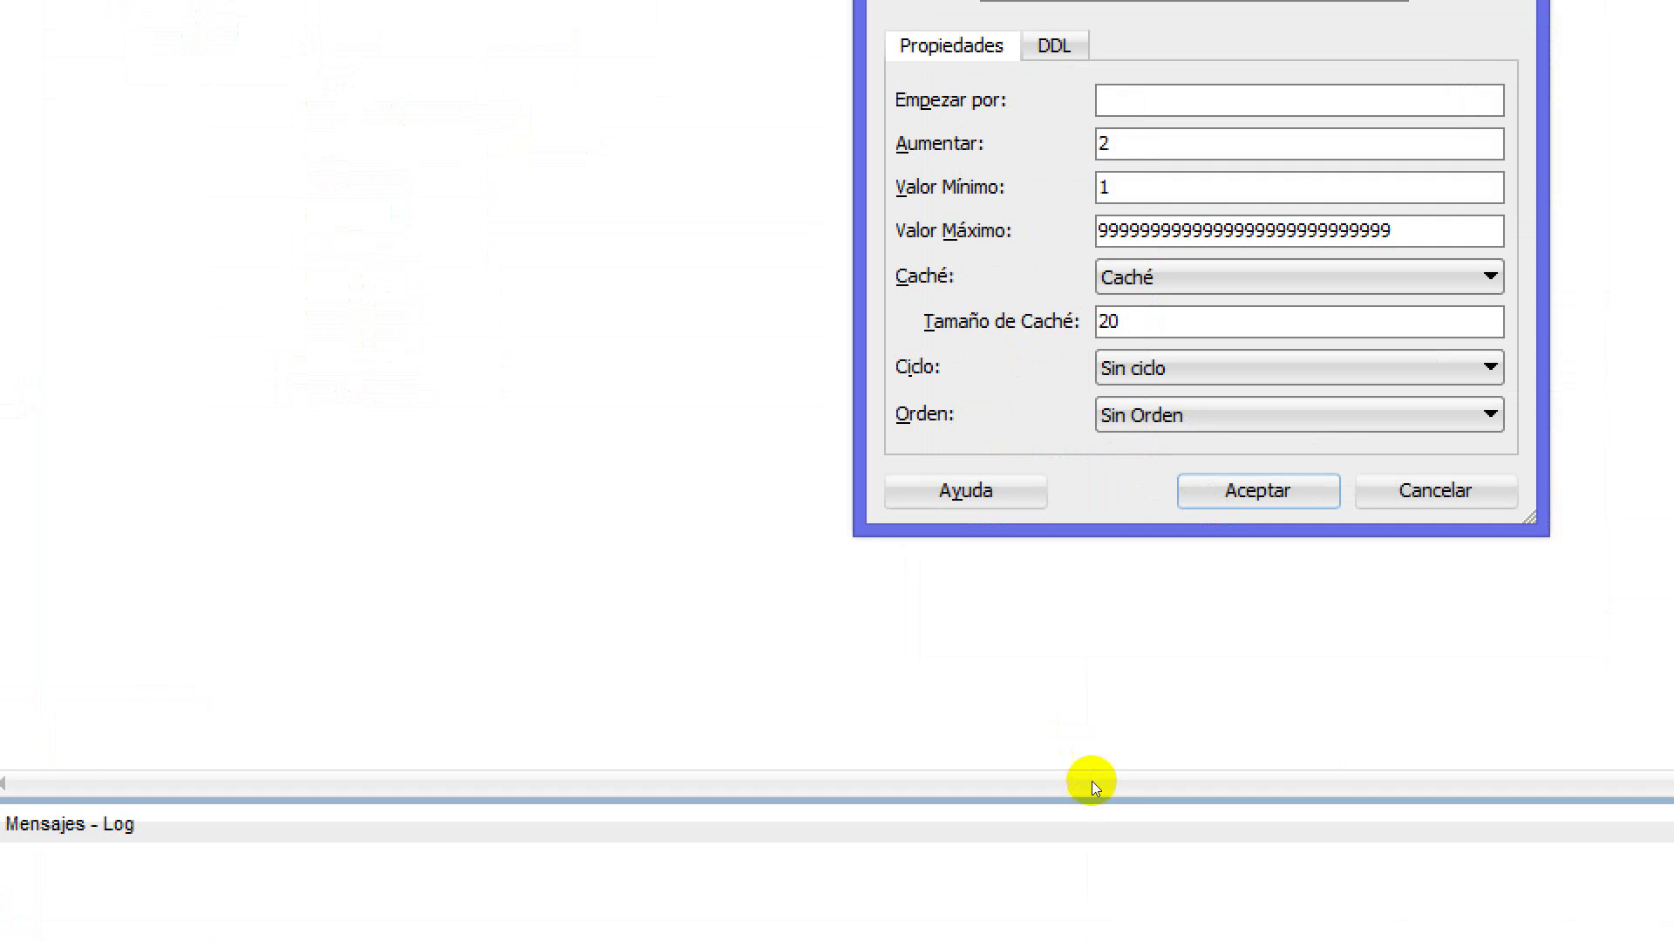
Recreate SEC_PRUEBA starting at 50 with maximum value 55 and cycling enabled
{"action": "key", "text": "Tab"}
{"action": "type", "text": "1"}
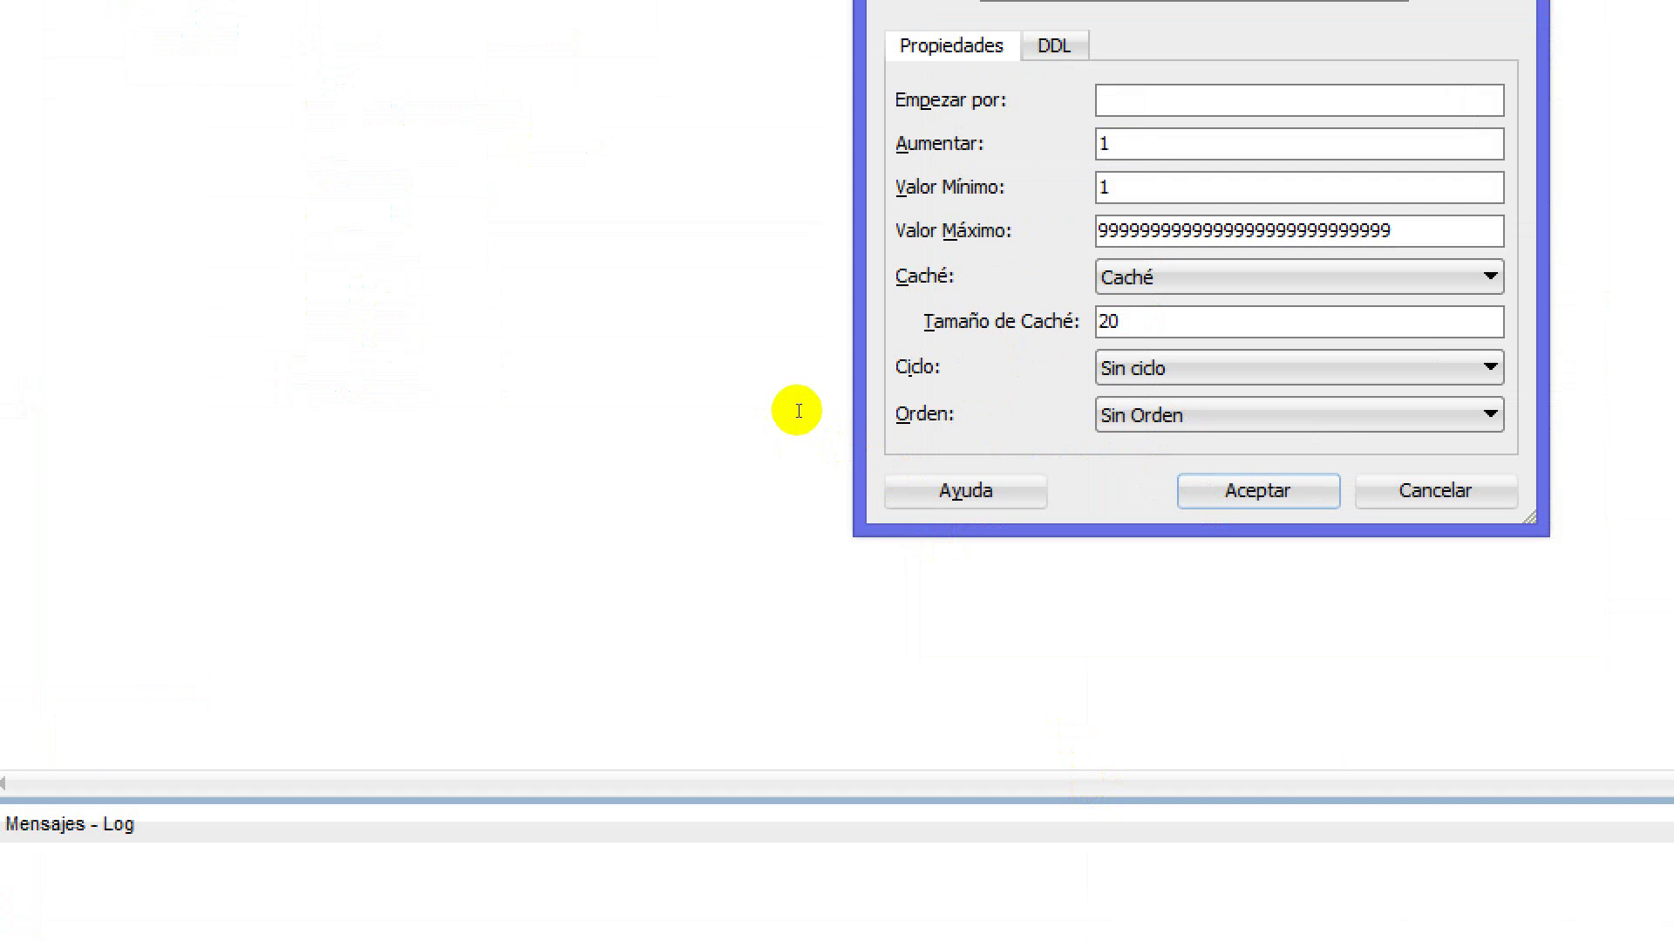
{"action": "type", "text": "50"}
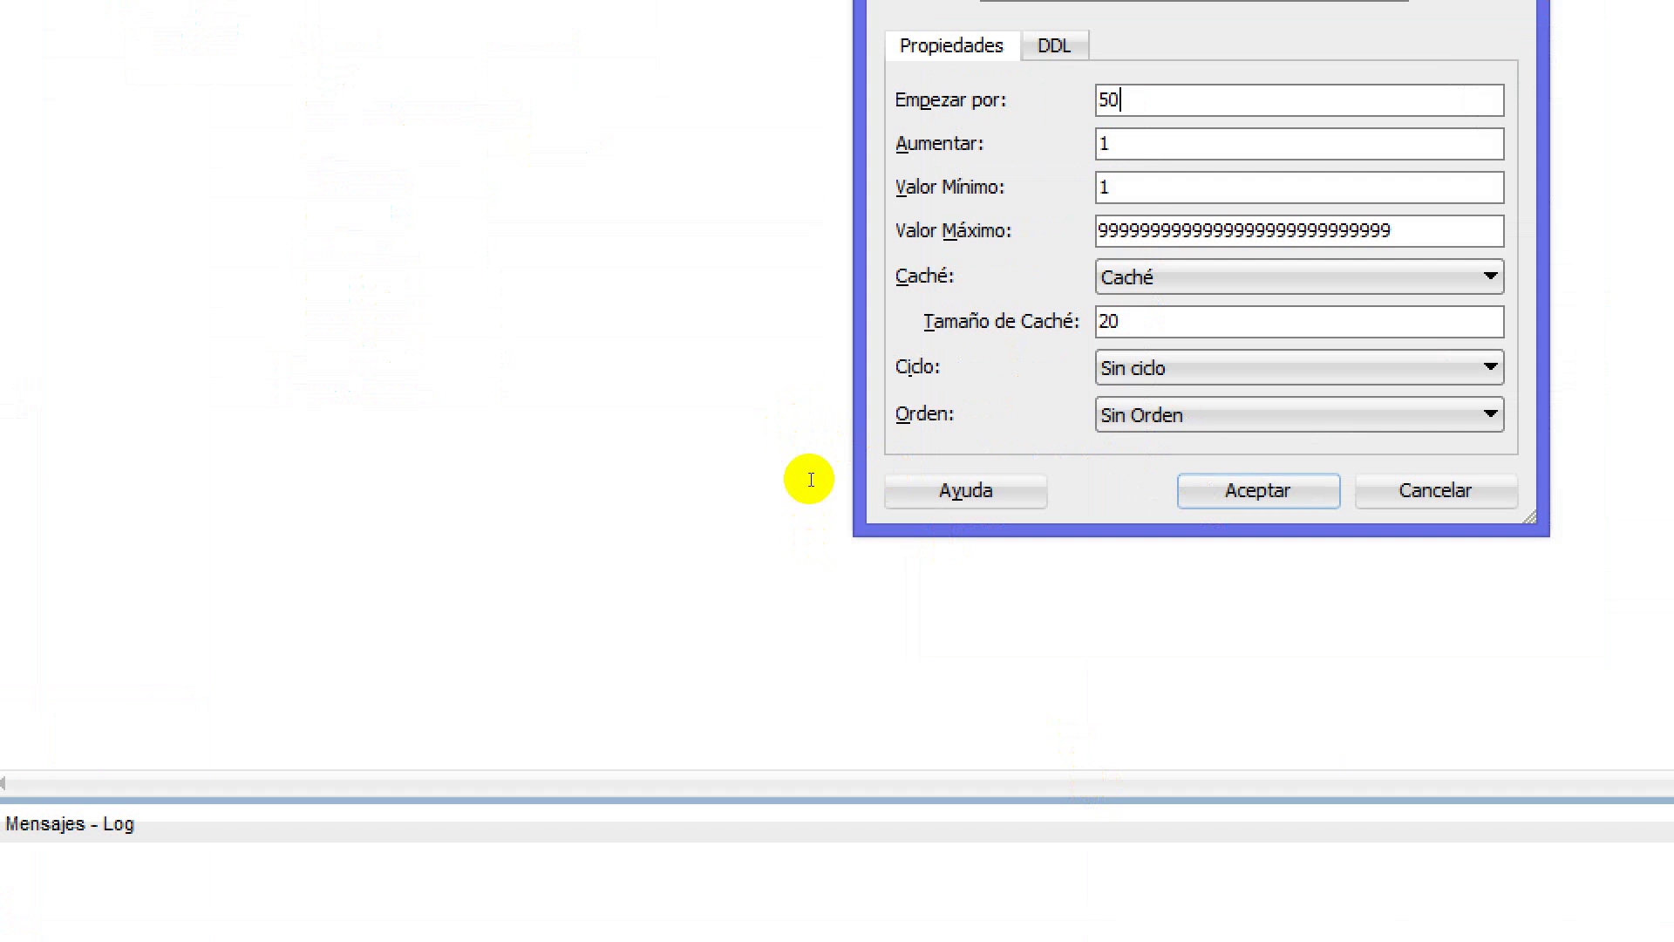
{"action": "key", "text": "ctrl+a"}
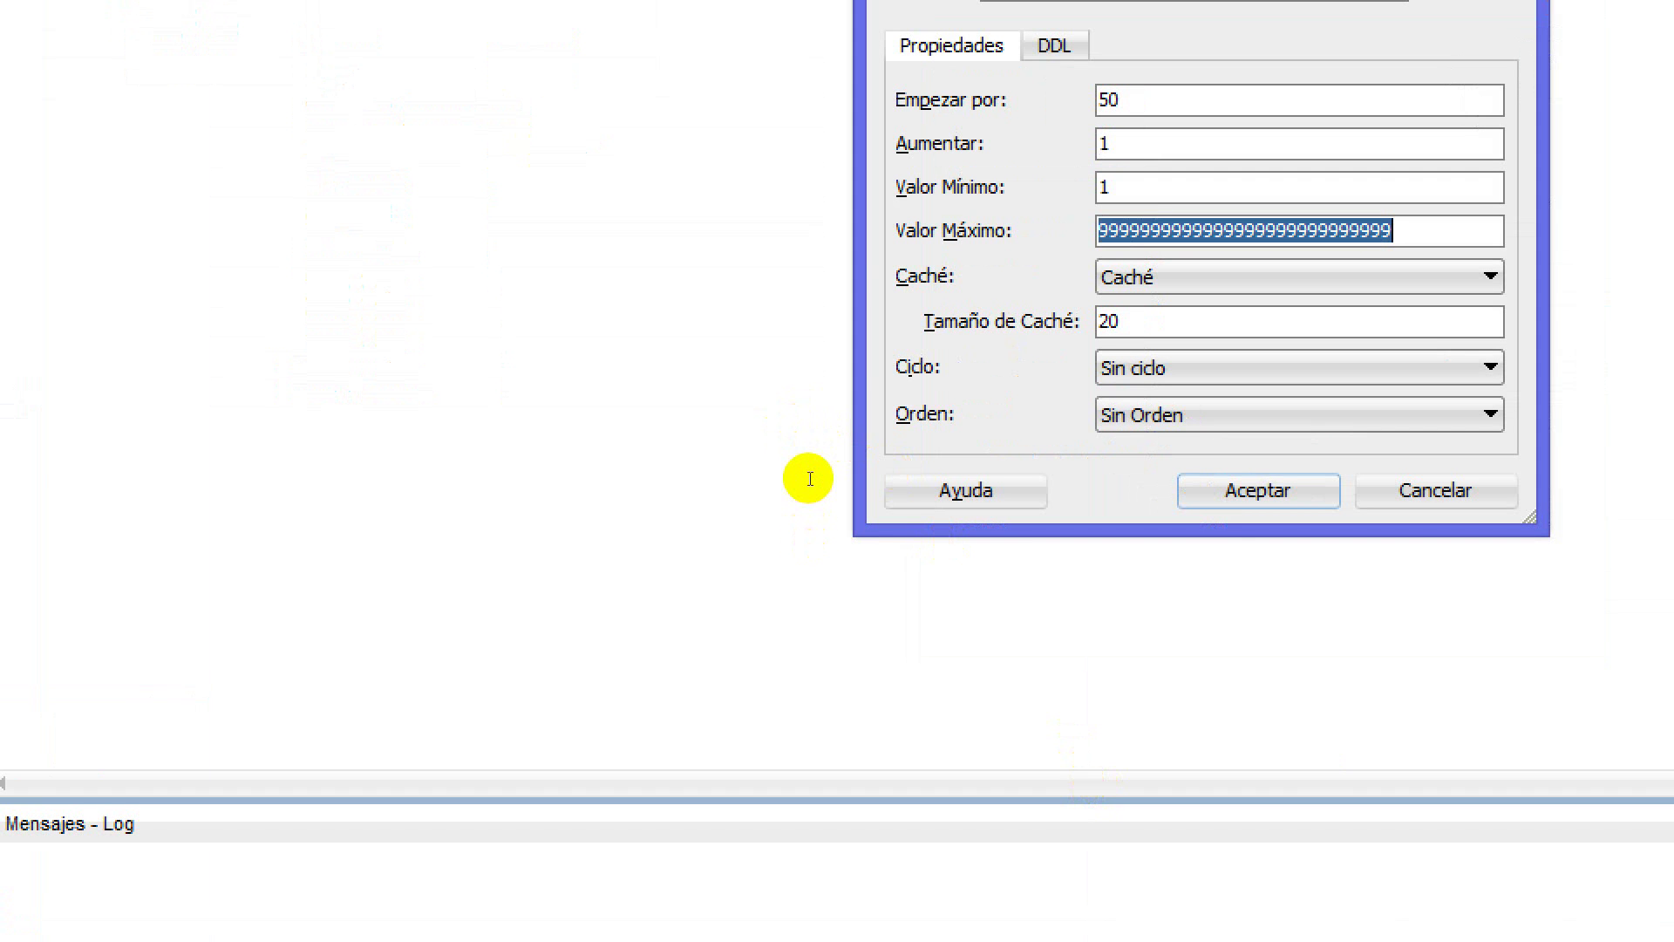
{"action": "type", "text": "55"}
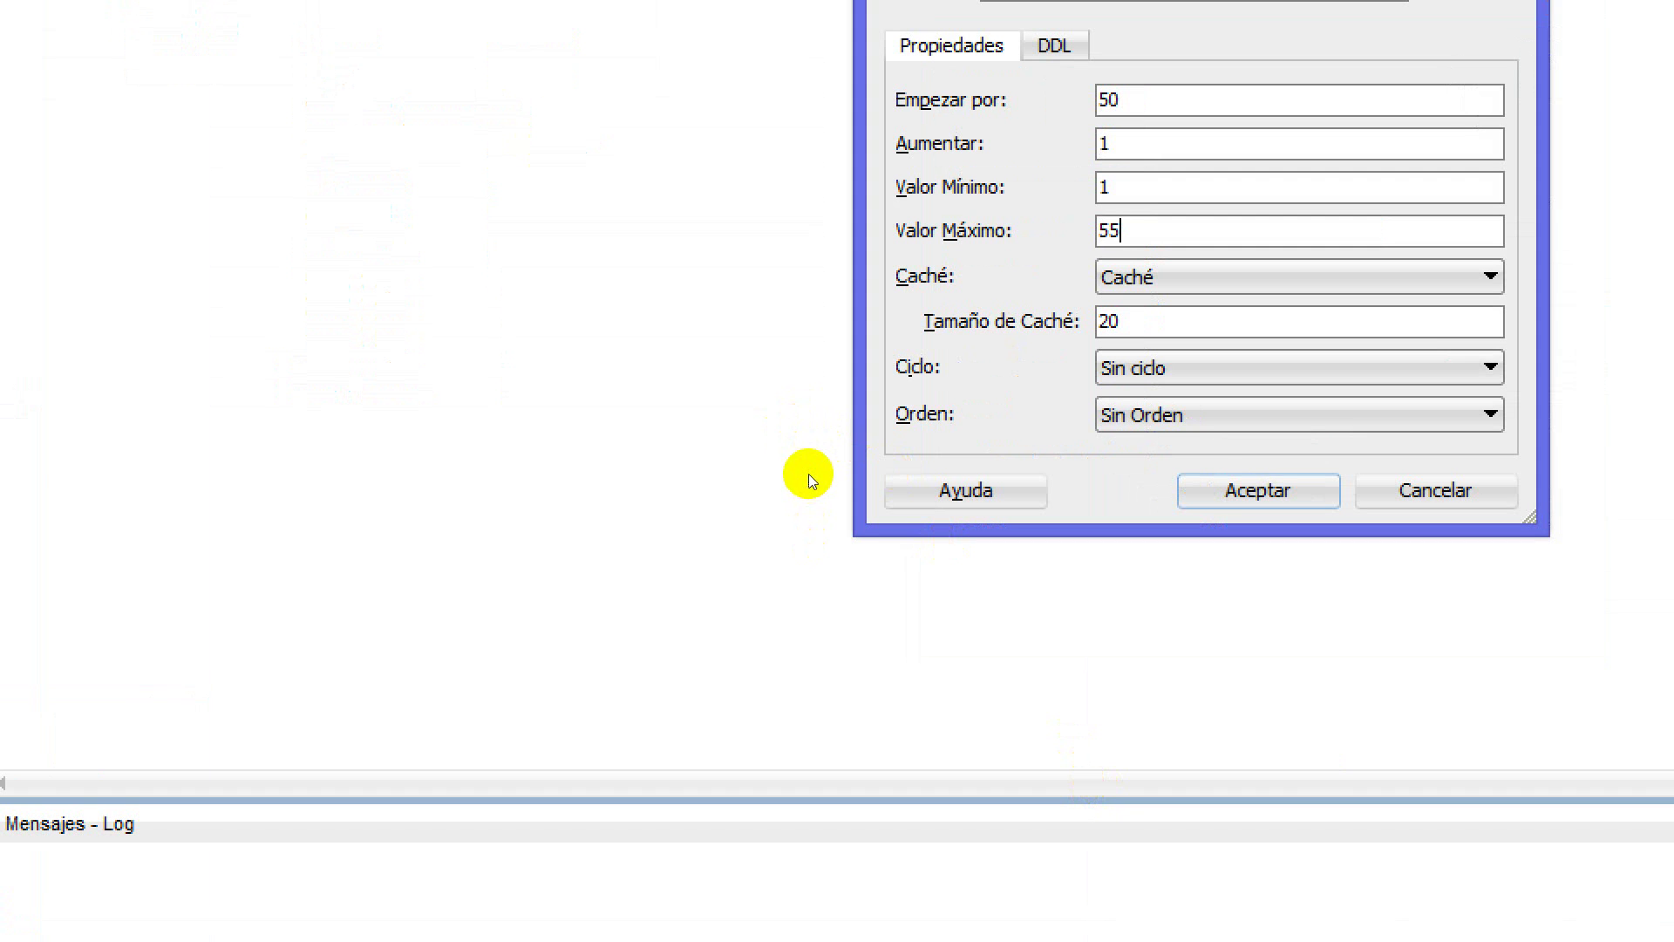
{"action": "key", "text": "shift+Tab"}
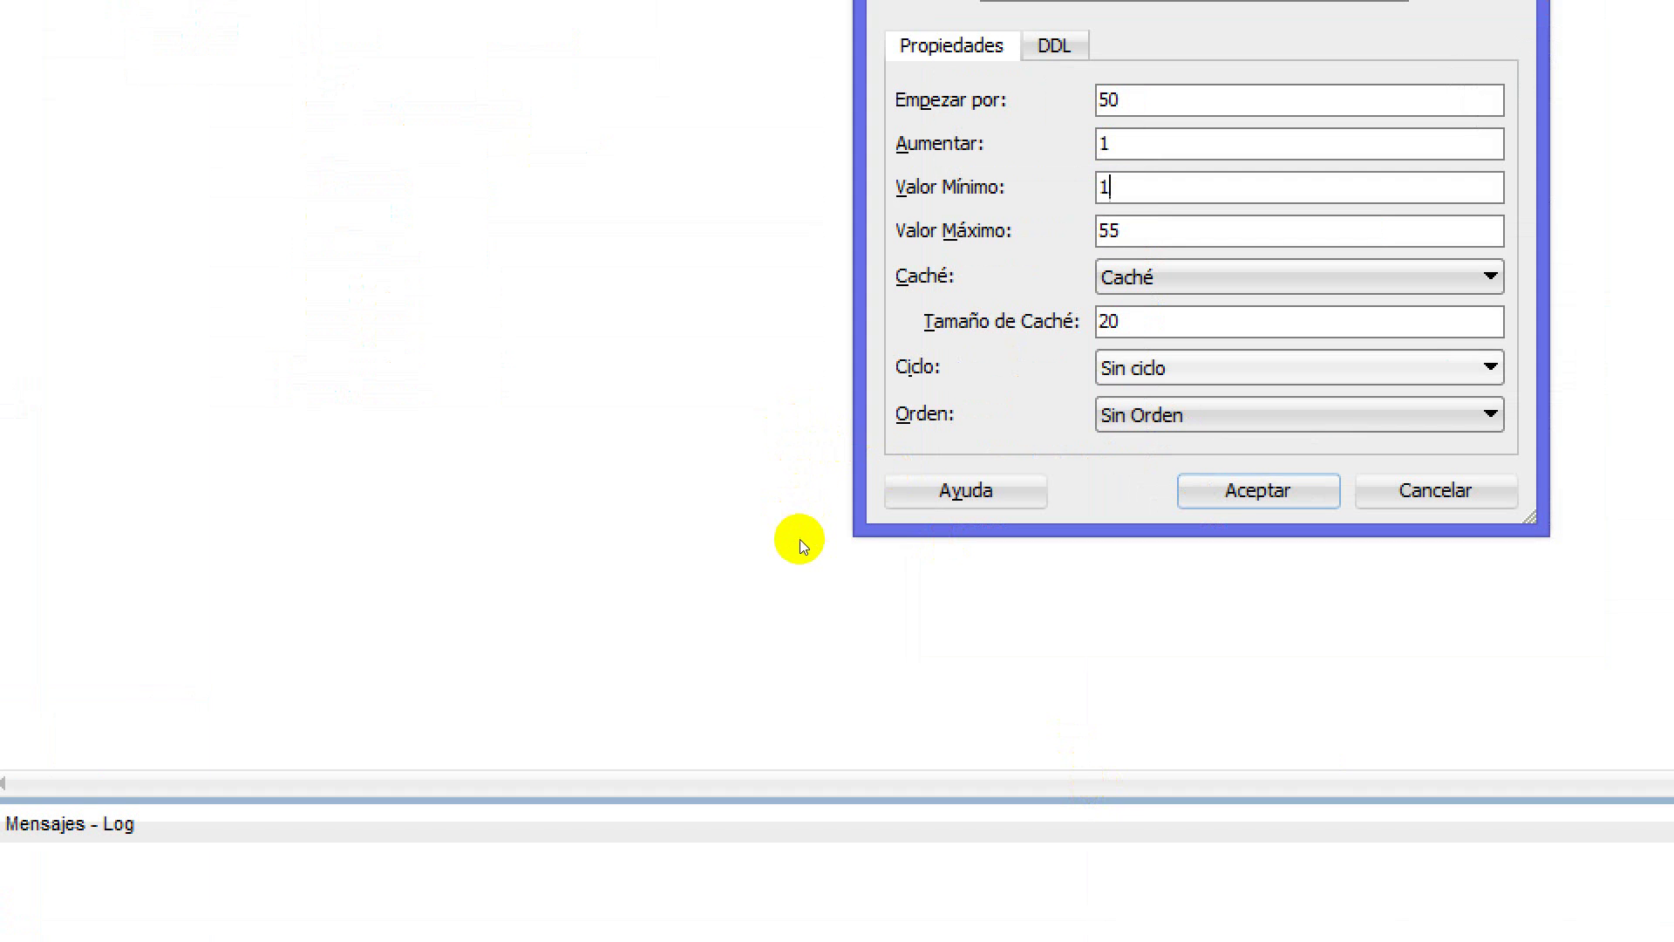
{"action": "key", "text": "Tab"}
{"action": "key", "text": "Tab"}
{"action": "key", "text": "Tab"}
{"action": "key", "text": "Tab"}
{"action": "key", "text": "alt+Down"}
{"action": "key", "text": "Return"}
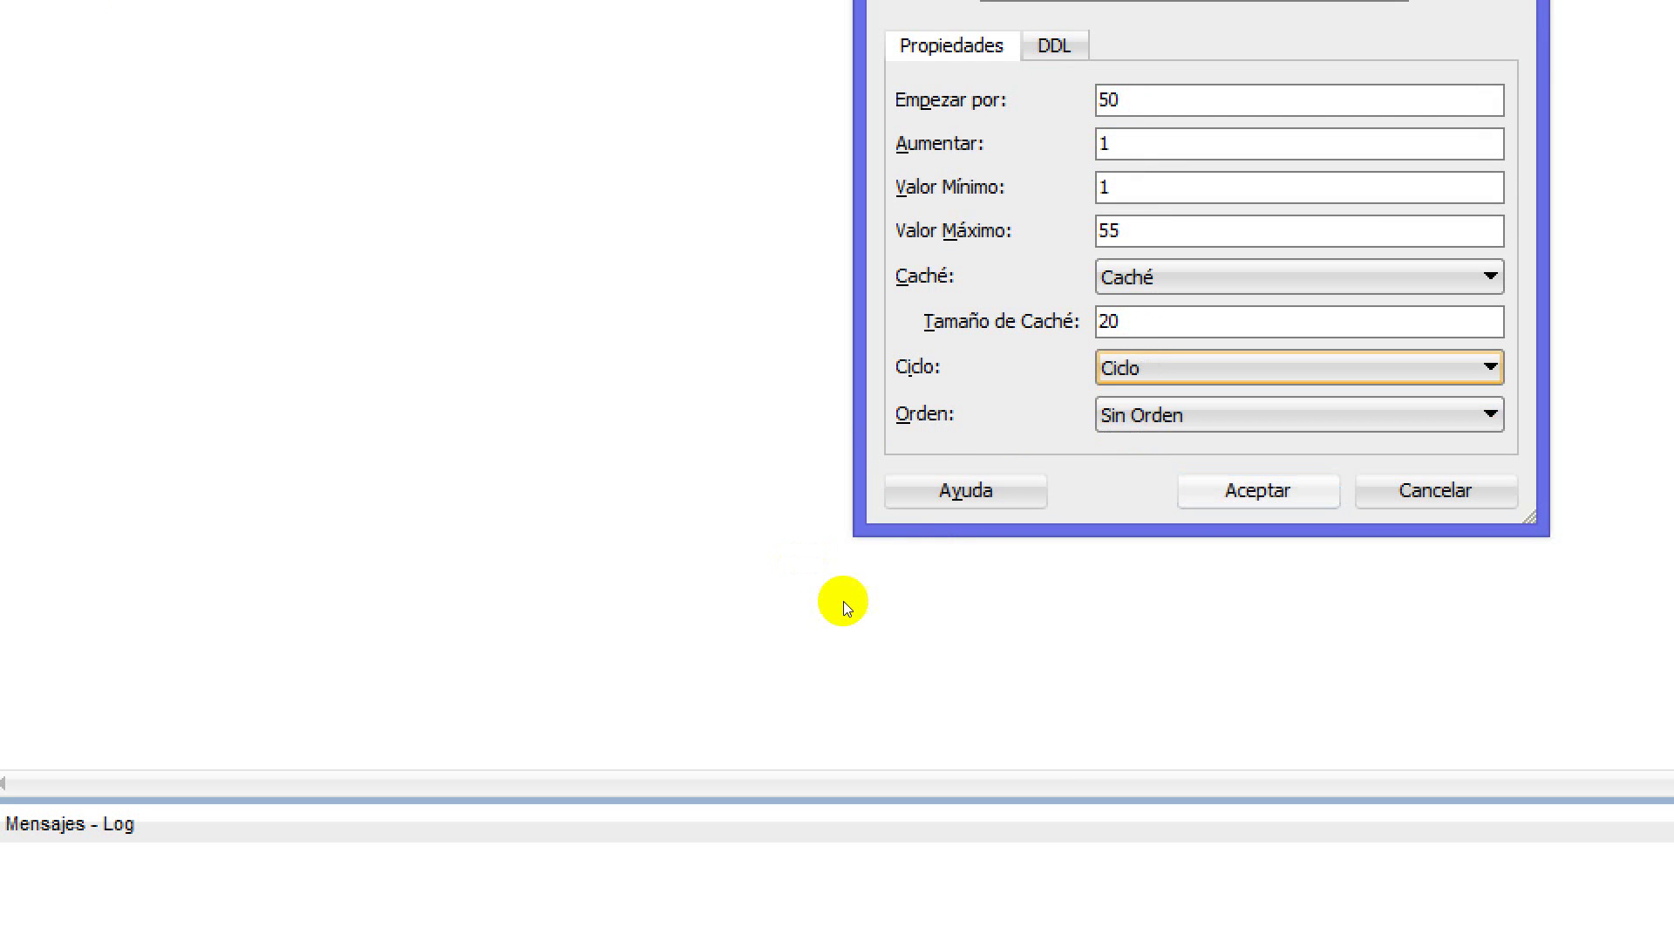
{"action": "key", "text": "Return"}
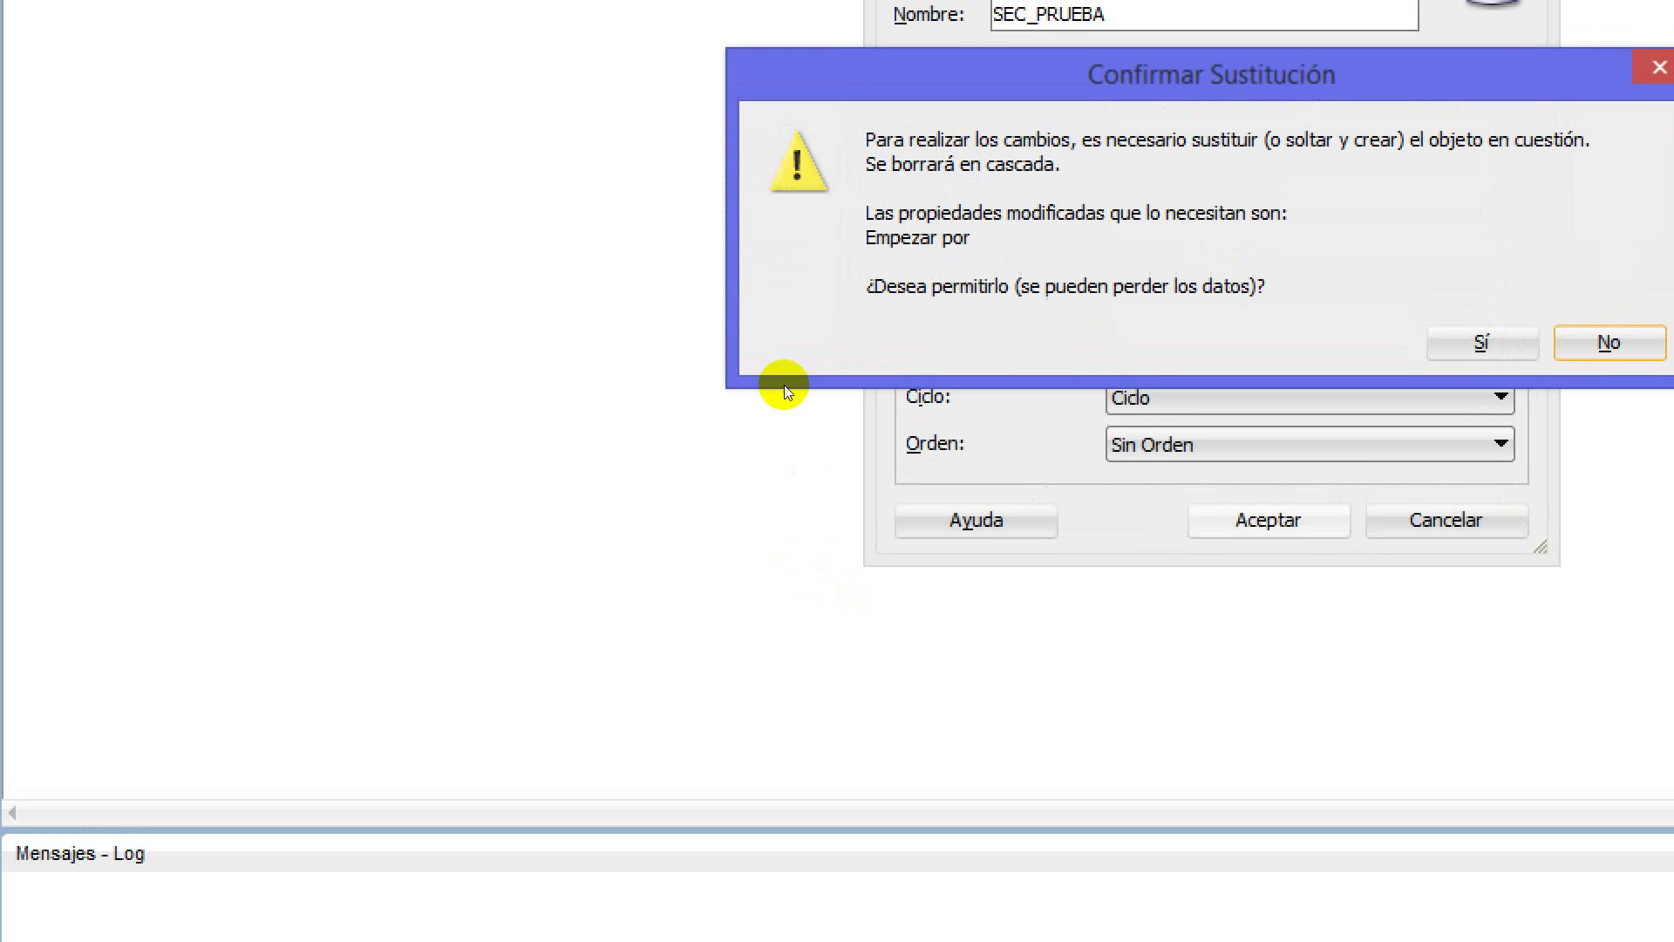
{"action": "key", "text": "Return"}
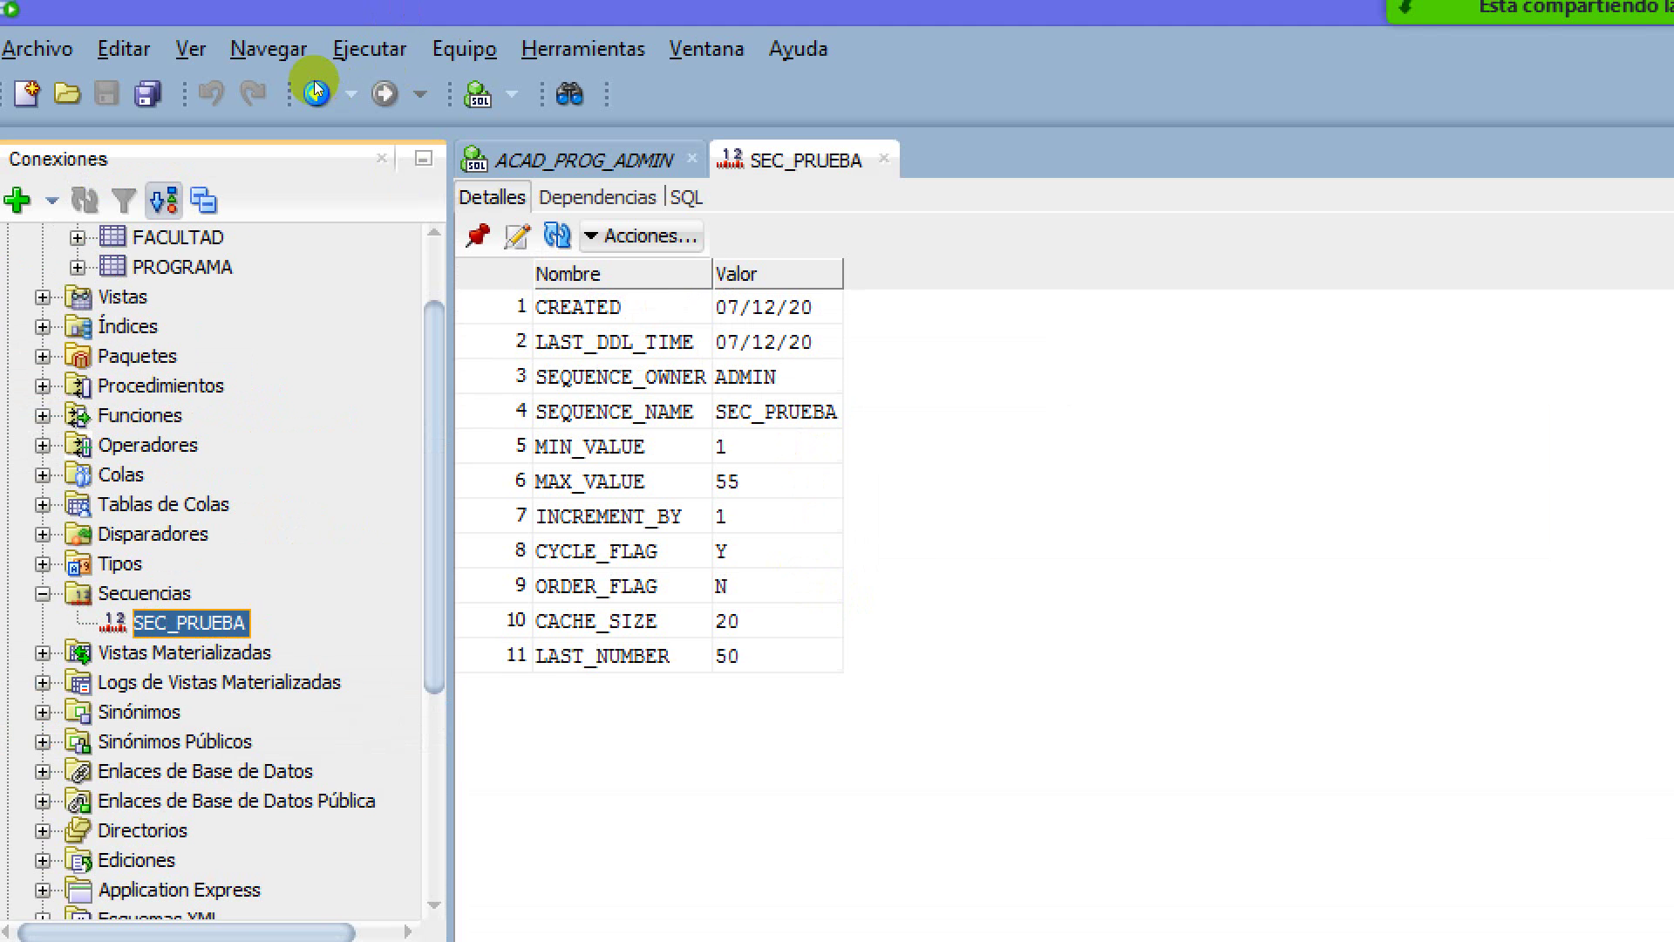
Rerun the nextval query three times in the ACAD_PROG_ADMIN worksheet to pass the maximum of 55
{"action": "left_click", "coordinate": [315, 85]}
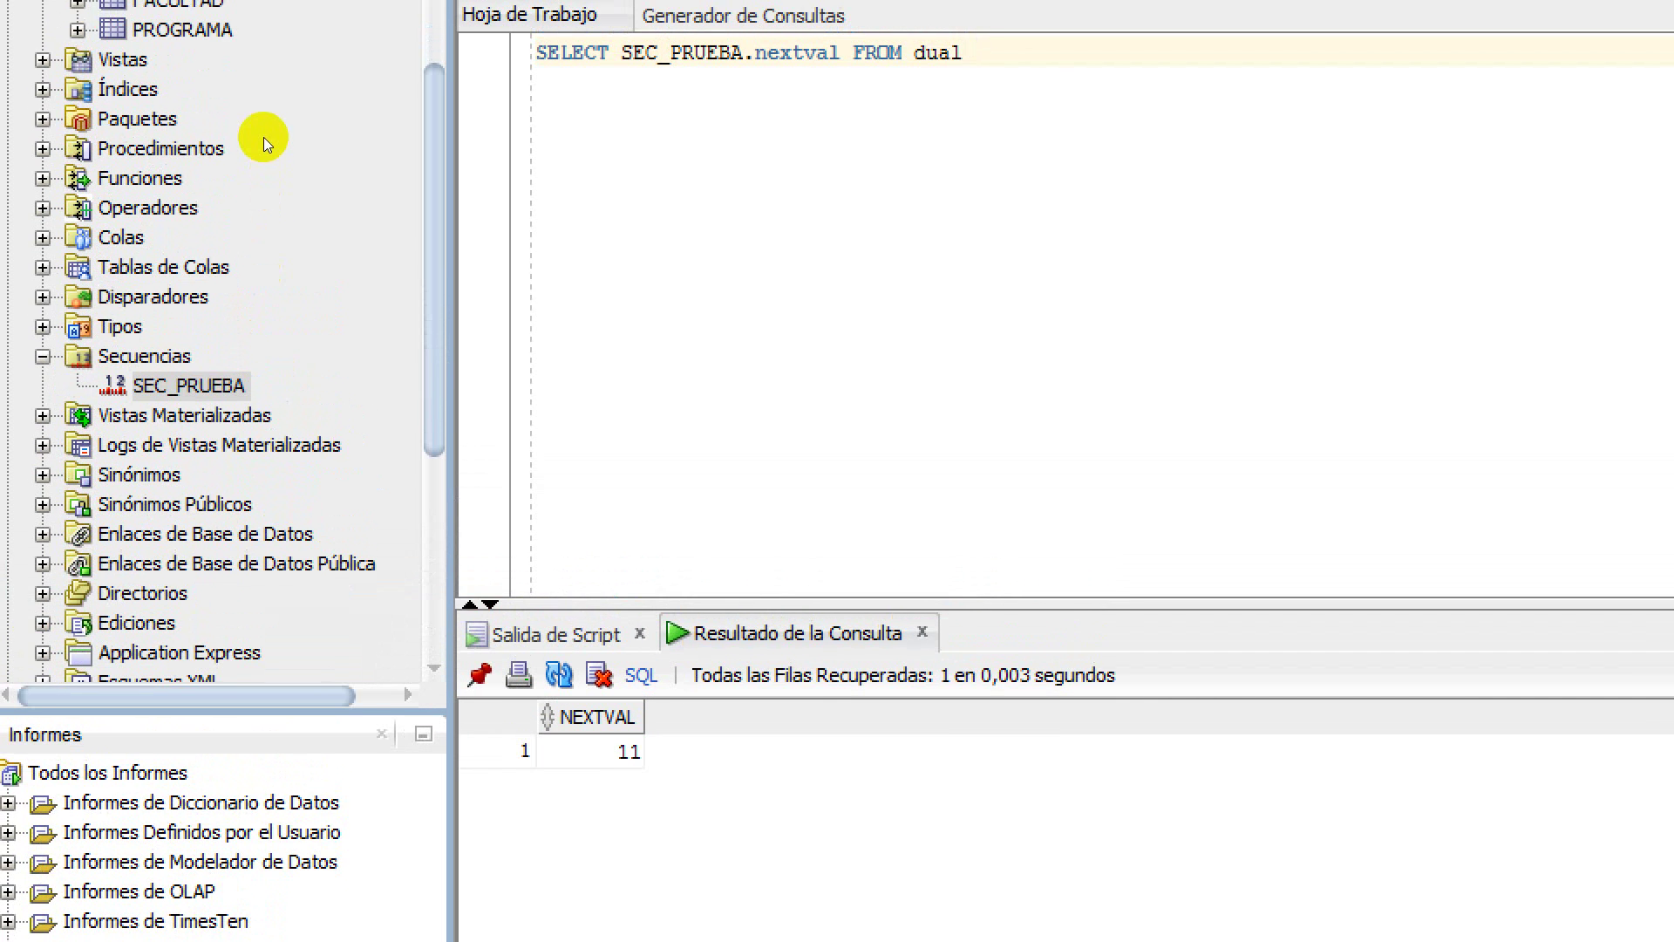
{"action": "key", "text": "ctrl+Return"}
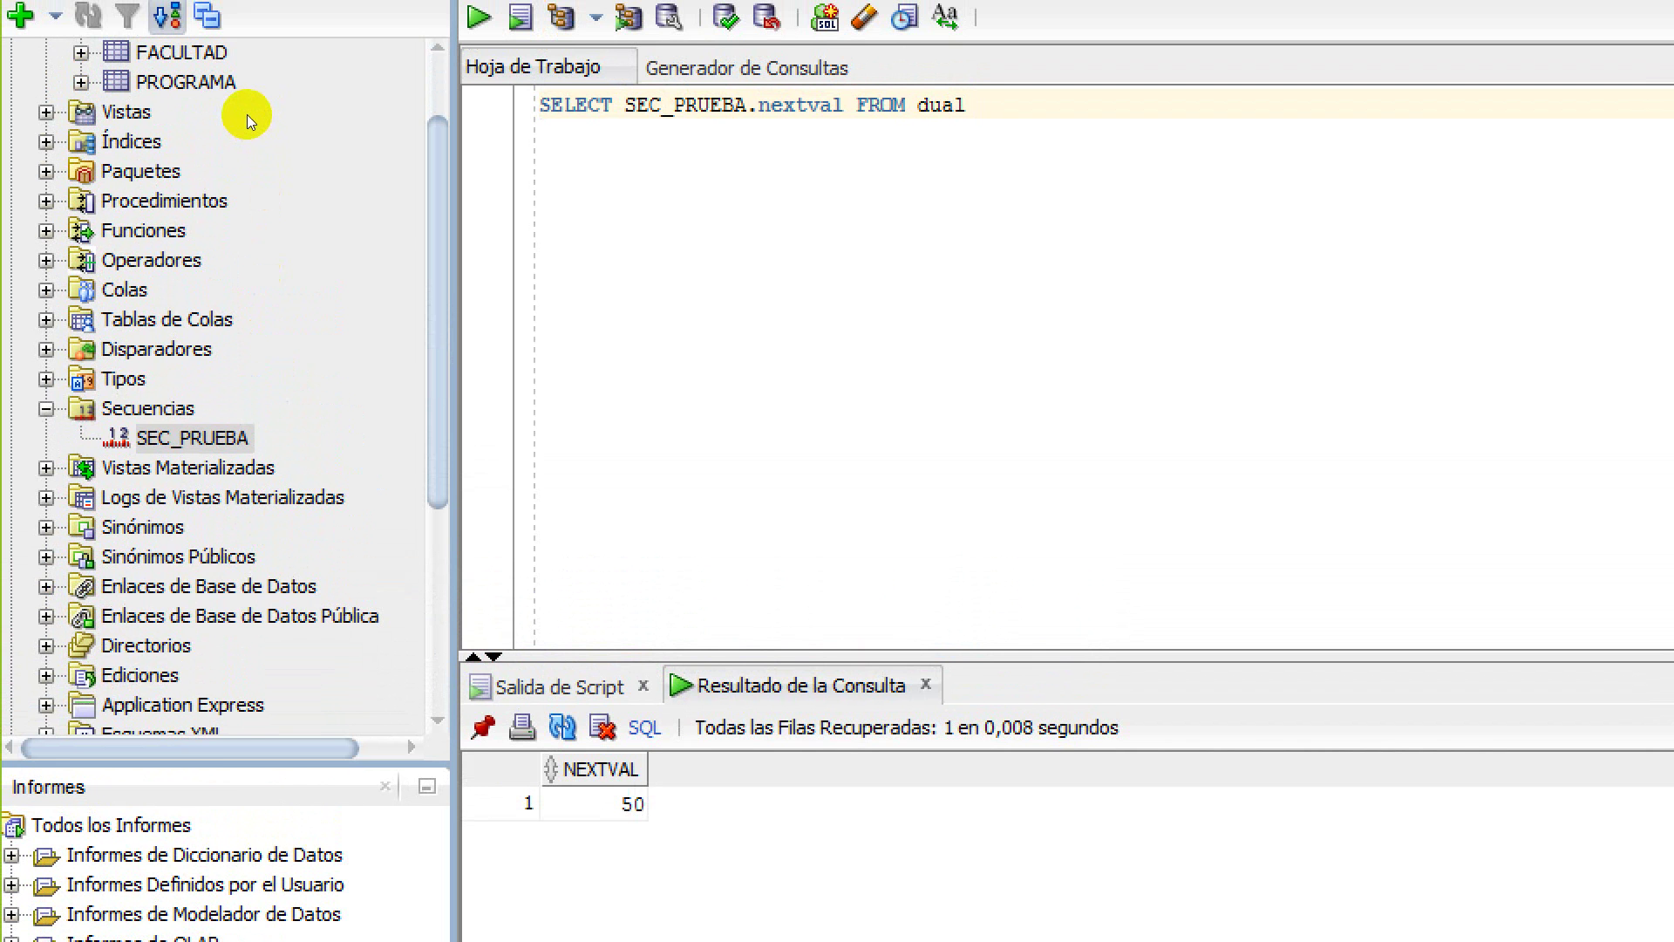
{"action": "key", "text": "ctrl+Return"}
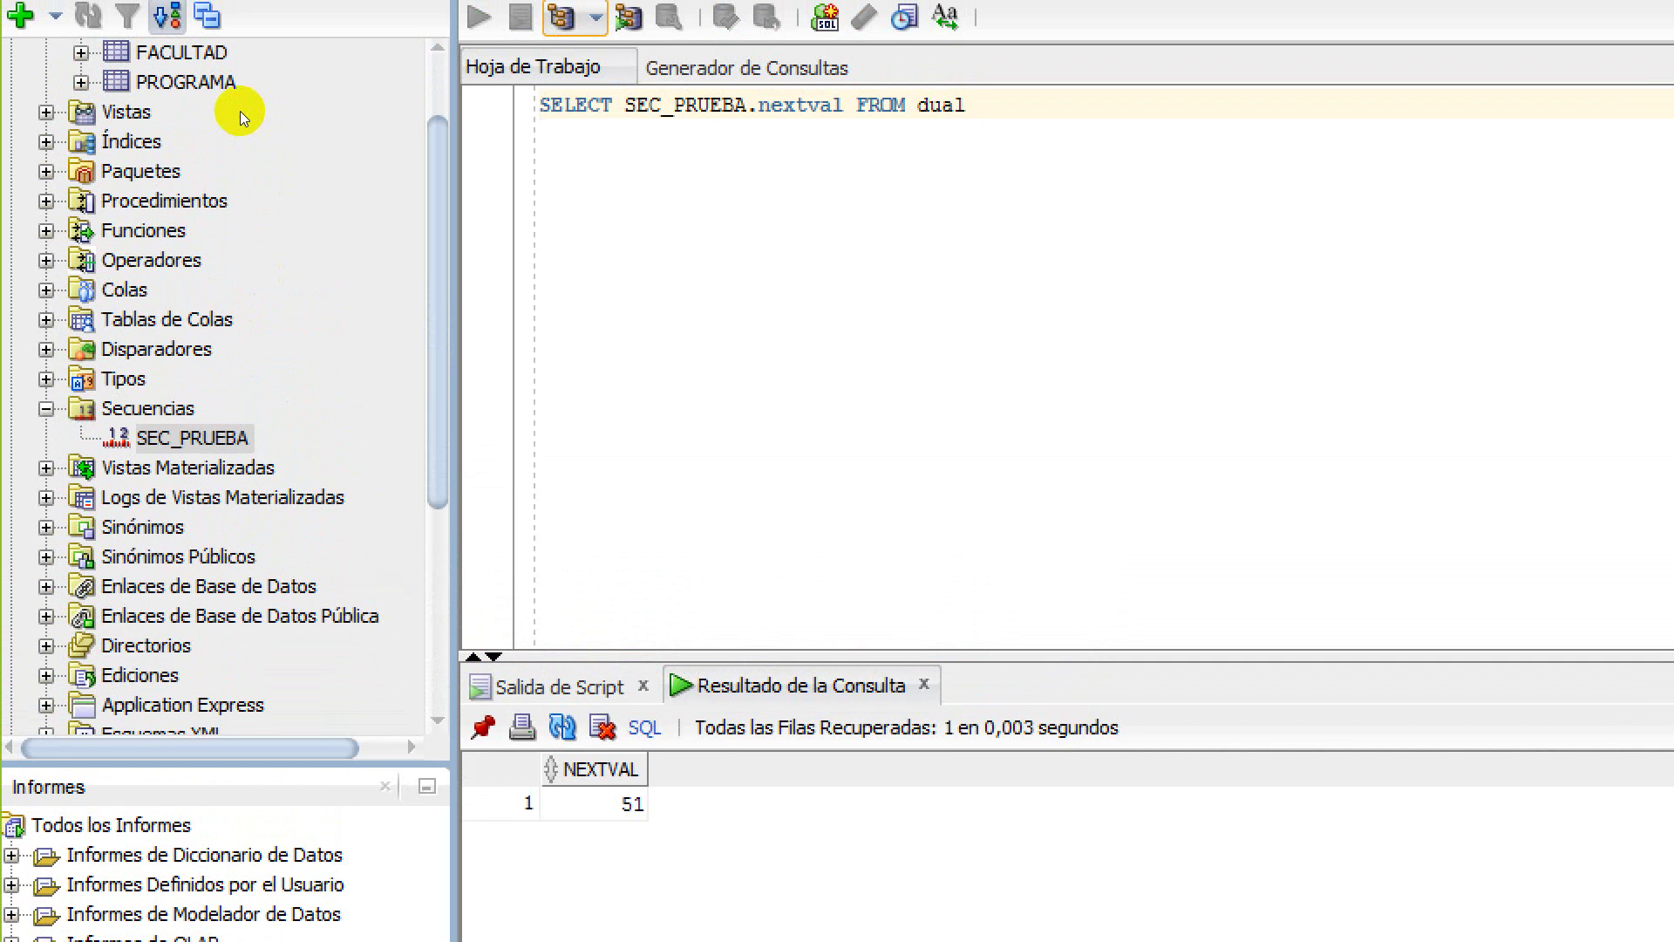
{"action": "key", "text": "ctrl+Return"}
{"action": "key", "text": "ctrl+Return"}
{"action": "key", "text": "ctrl+Return"}
{"action": "key", "text": "ctrl+Return"}
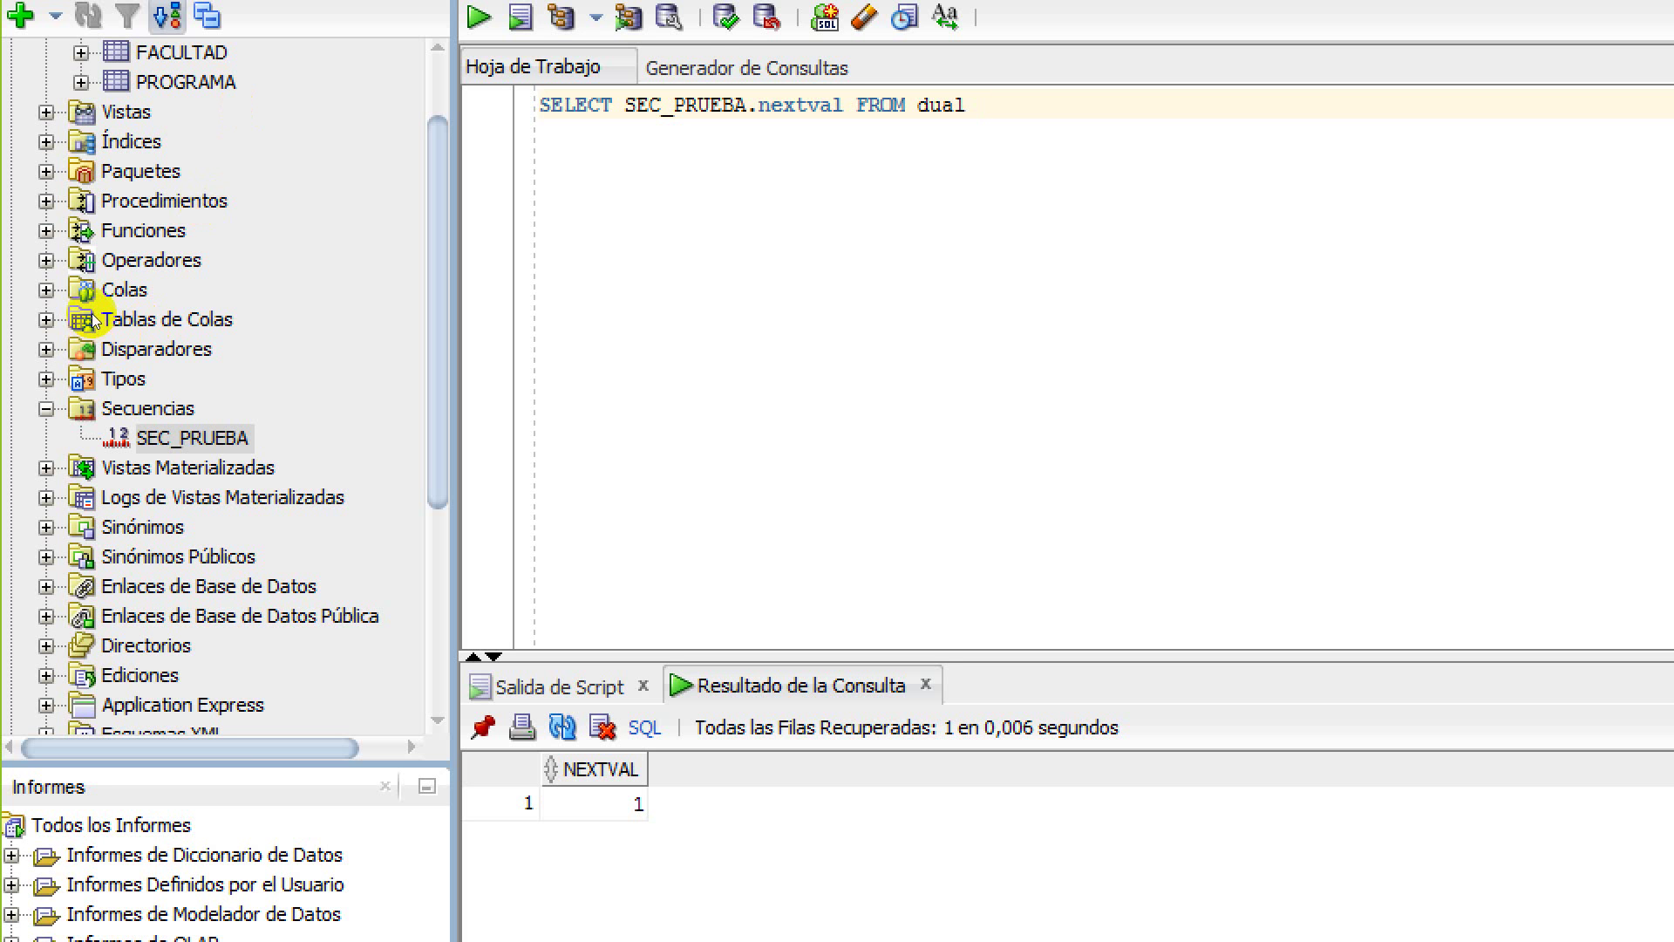
{"action": "key", "text": "shift+F10"}
Change SEC_PRUEBA's maximum value to 5 and start value to 1, allowing it to be recreated
{"action": "key", "text": "Down"}
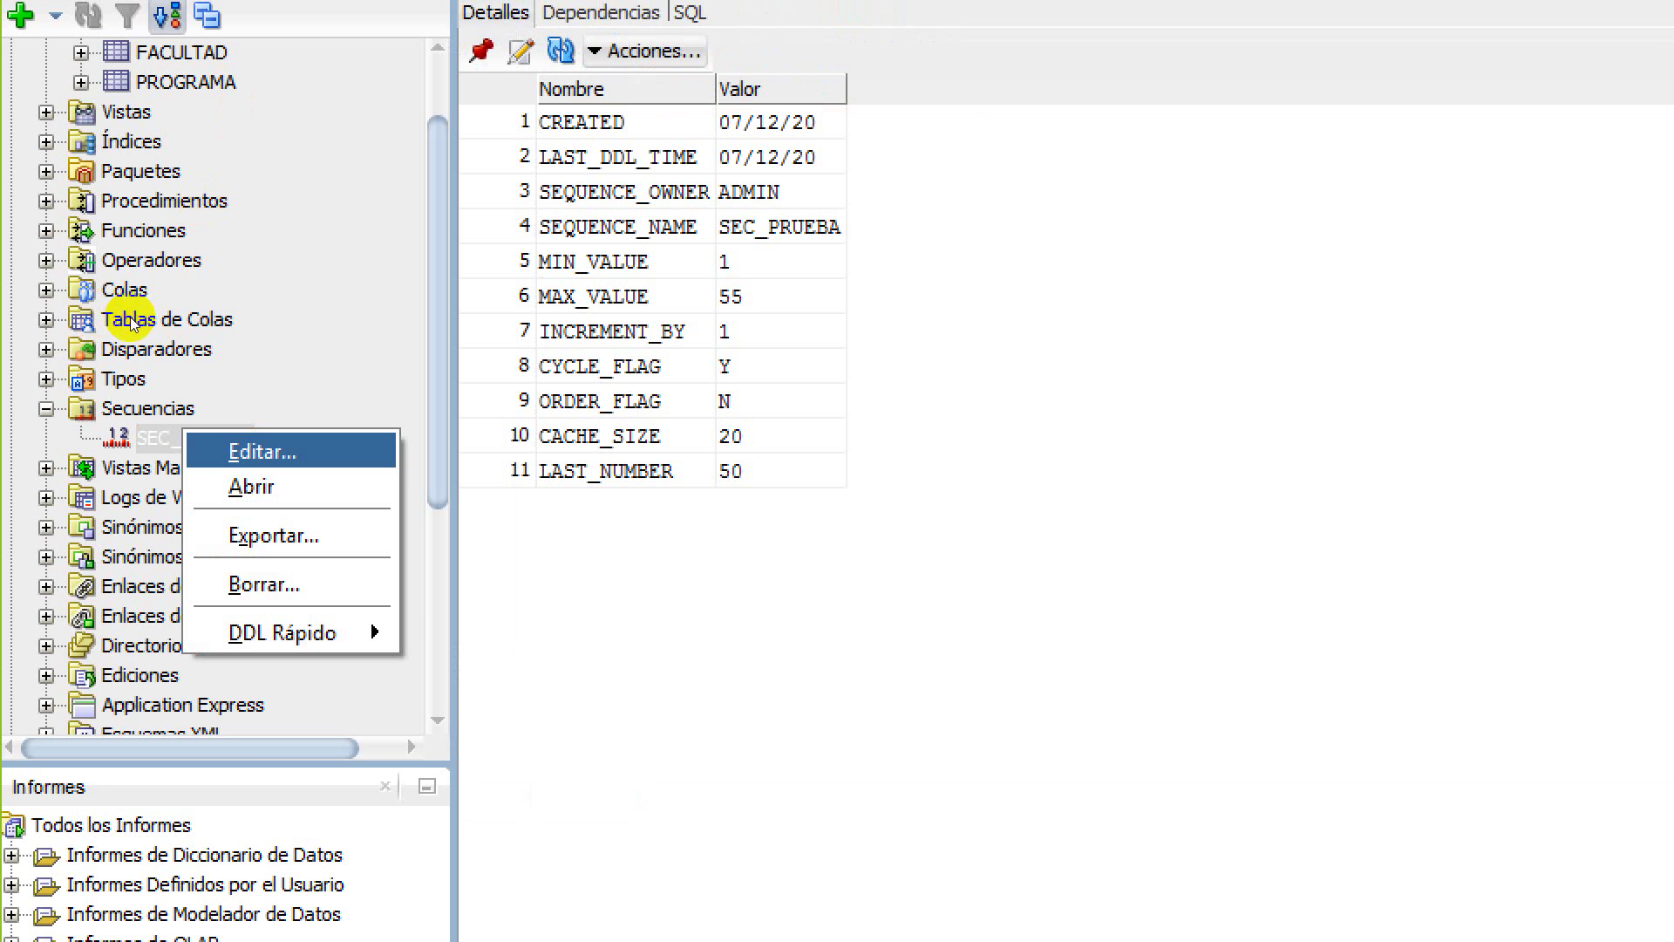
{"action": "key", "text": "Return"}
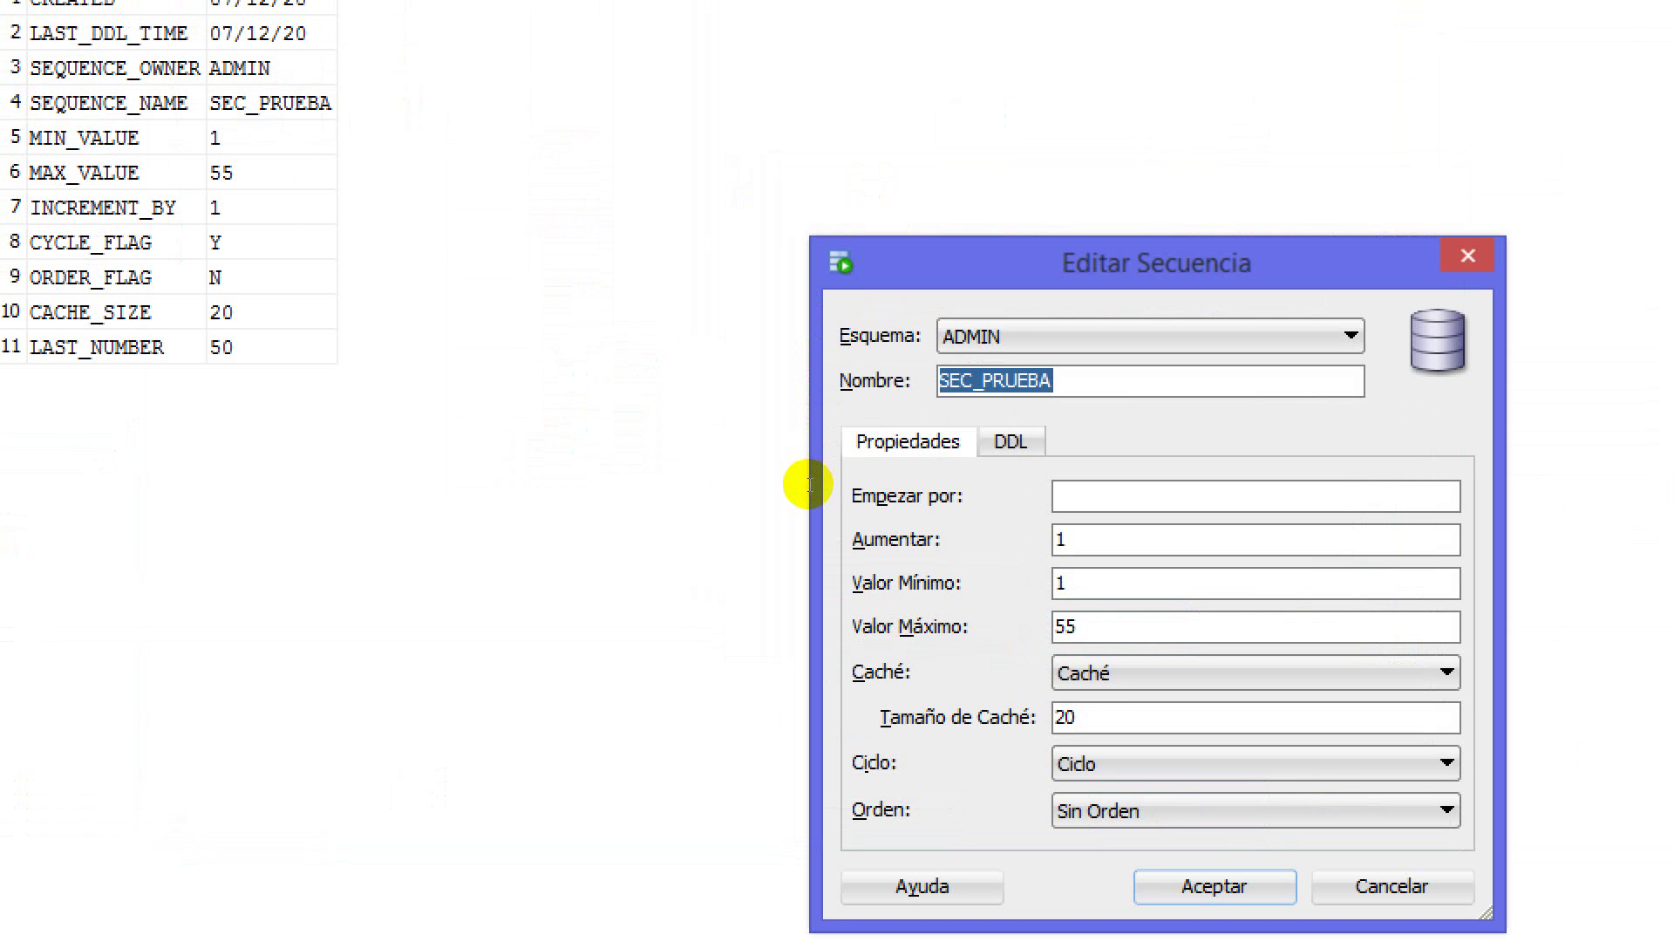
{"action": "key", "text": "Tab"}
{"action": "key", "text": "Tab"}
{"action": "key", "text": "Tab"}
{"action": "key", "text": "Tab"}
{"action": "key", "text": "Tab"}
{"action": "key", "text": "BackSpace"}
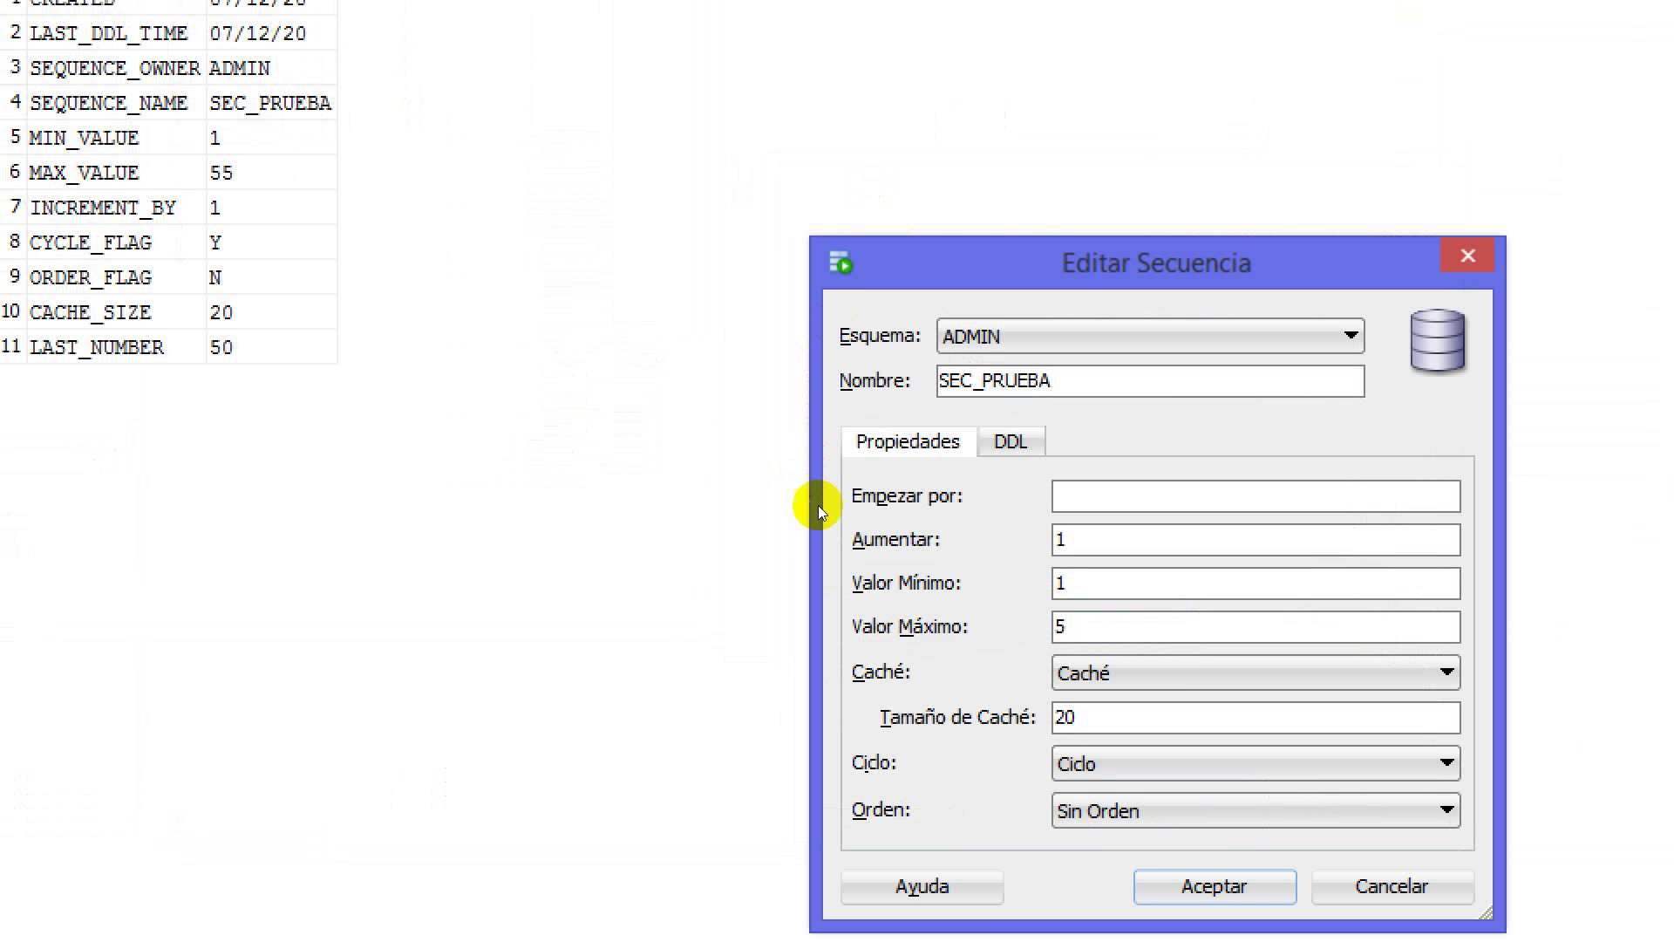
{"action": "left_click", "coordinate": [859, 603]}
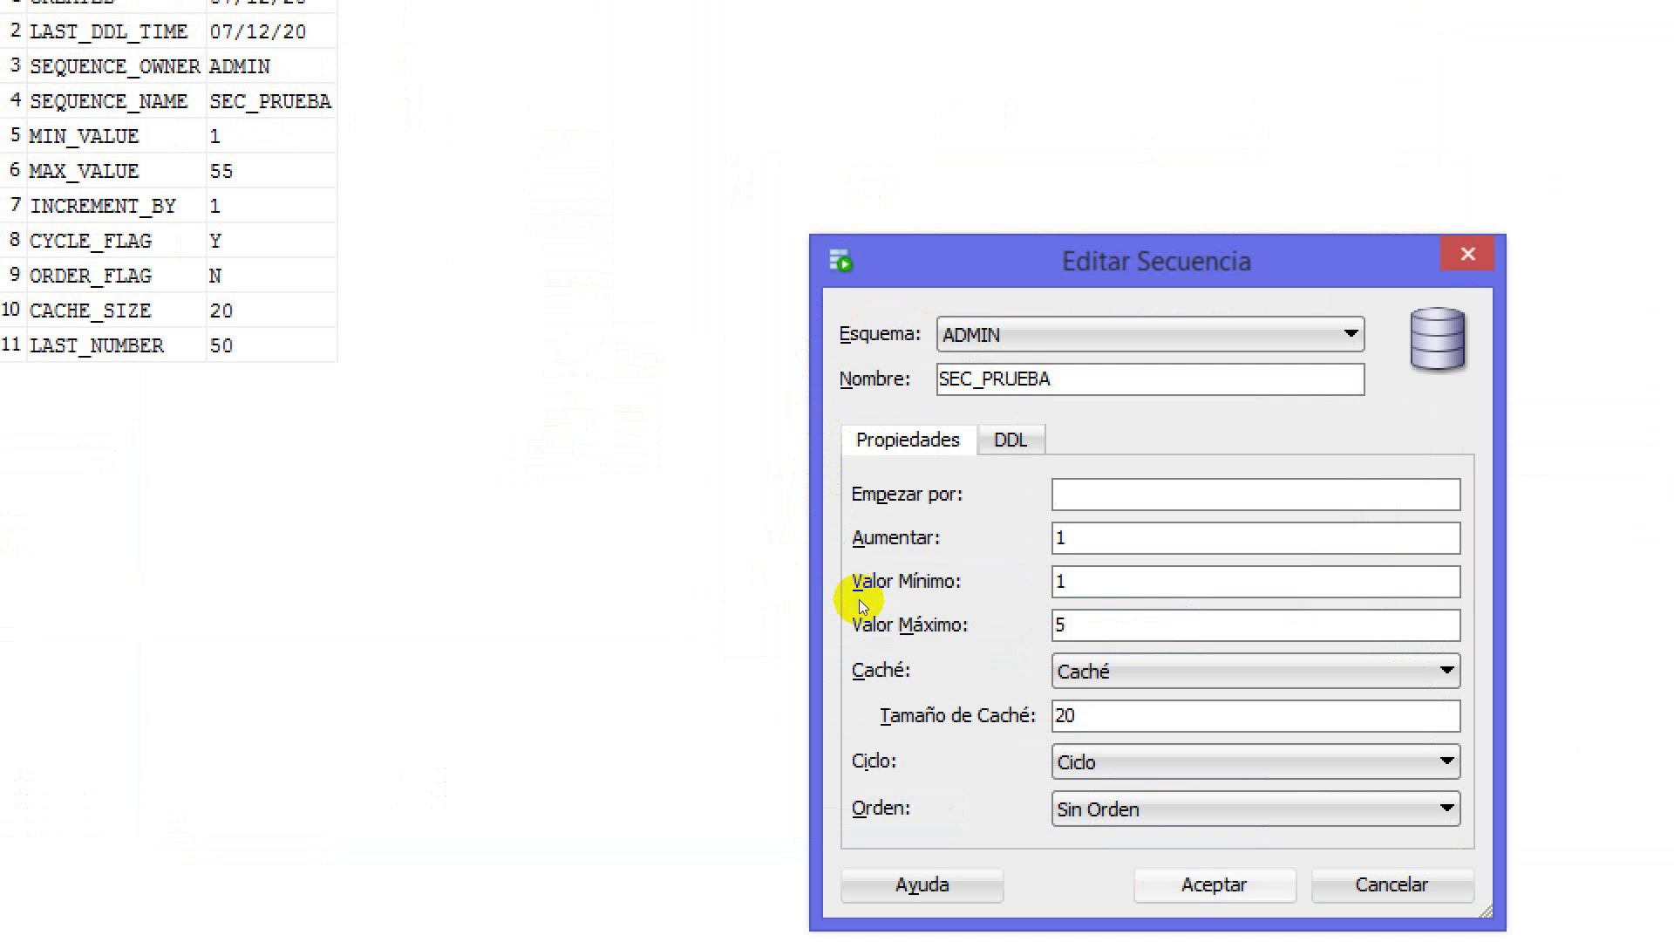
{"action": "key", "text": "Return"}
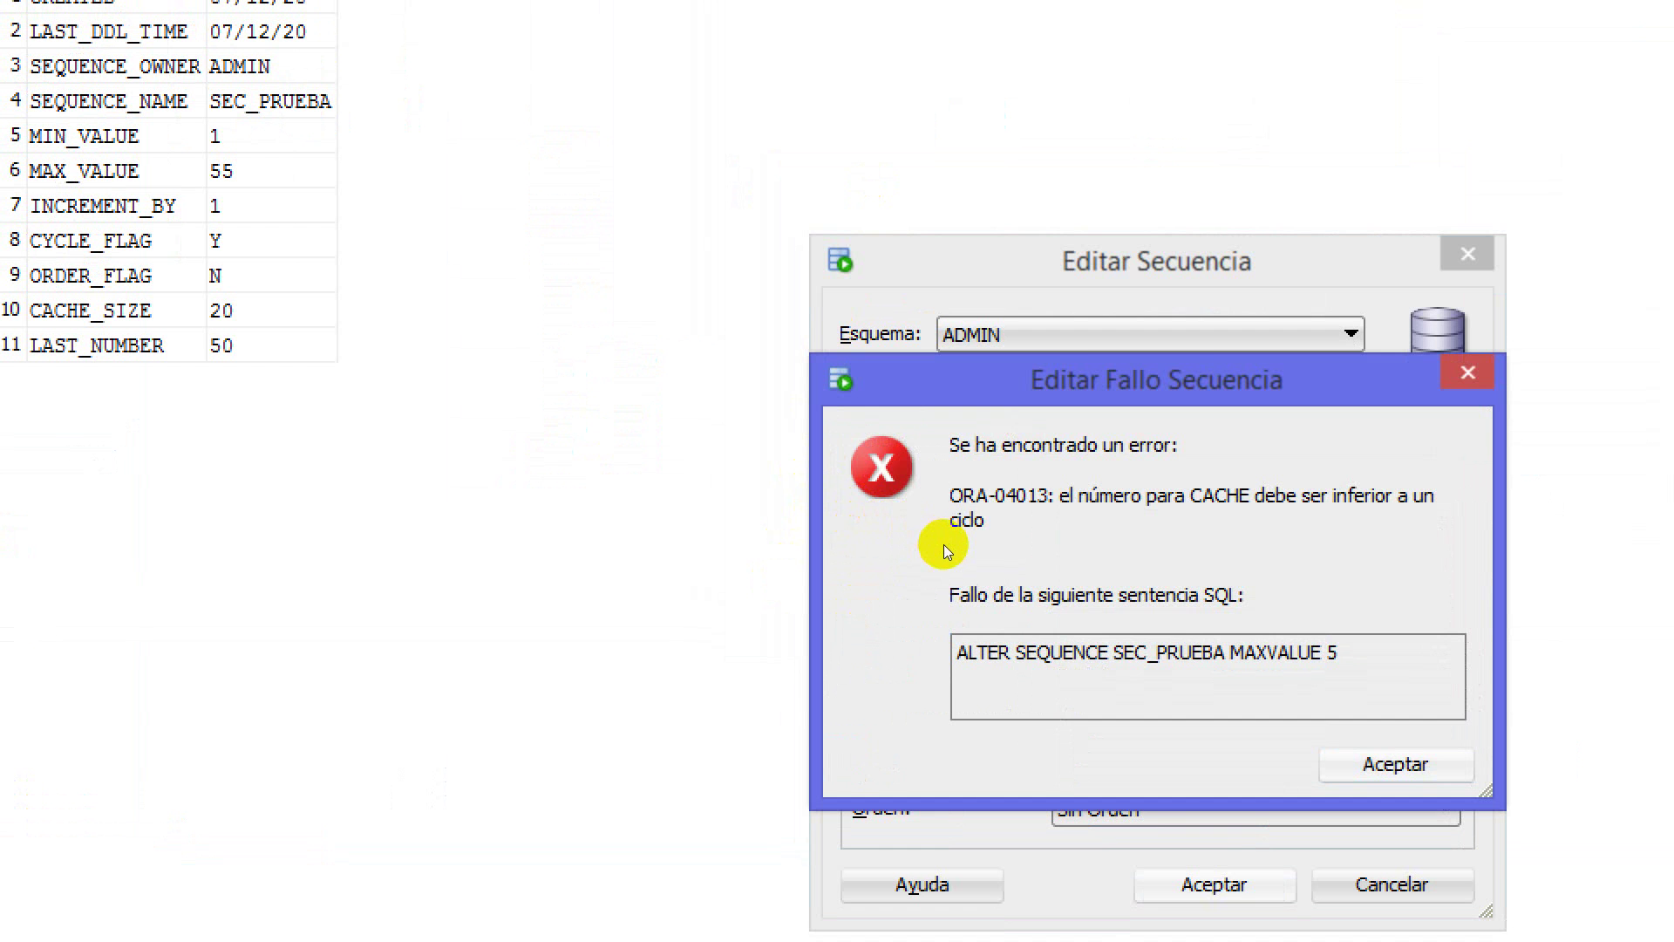
{"action": "key", "text": "Return"}
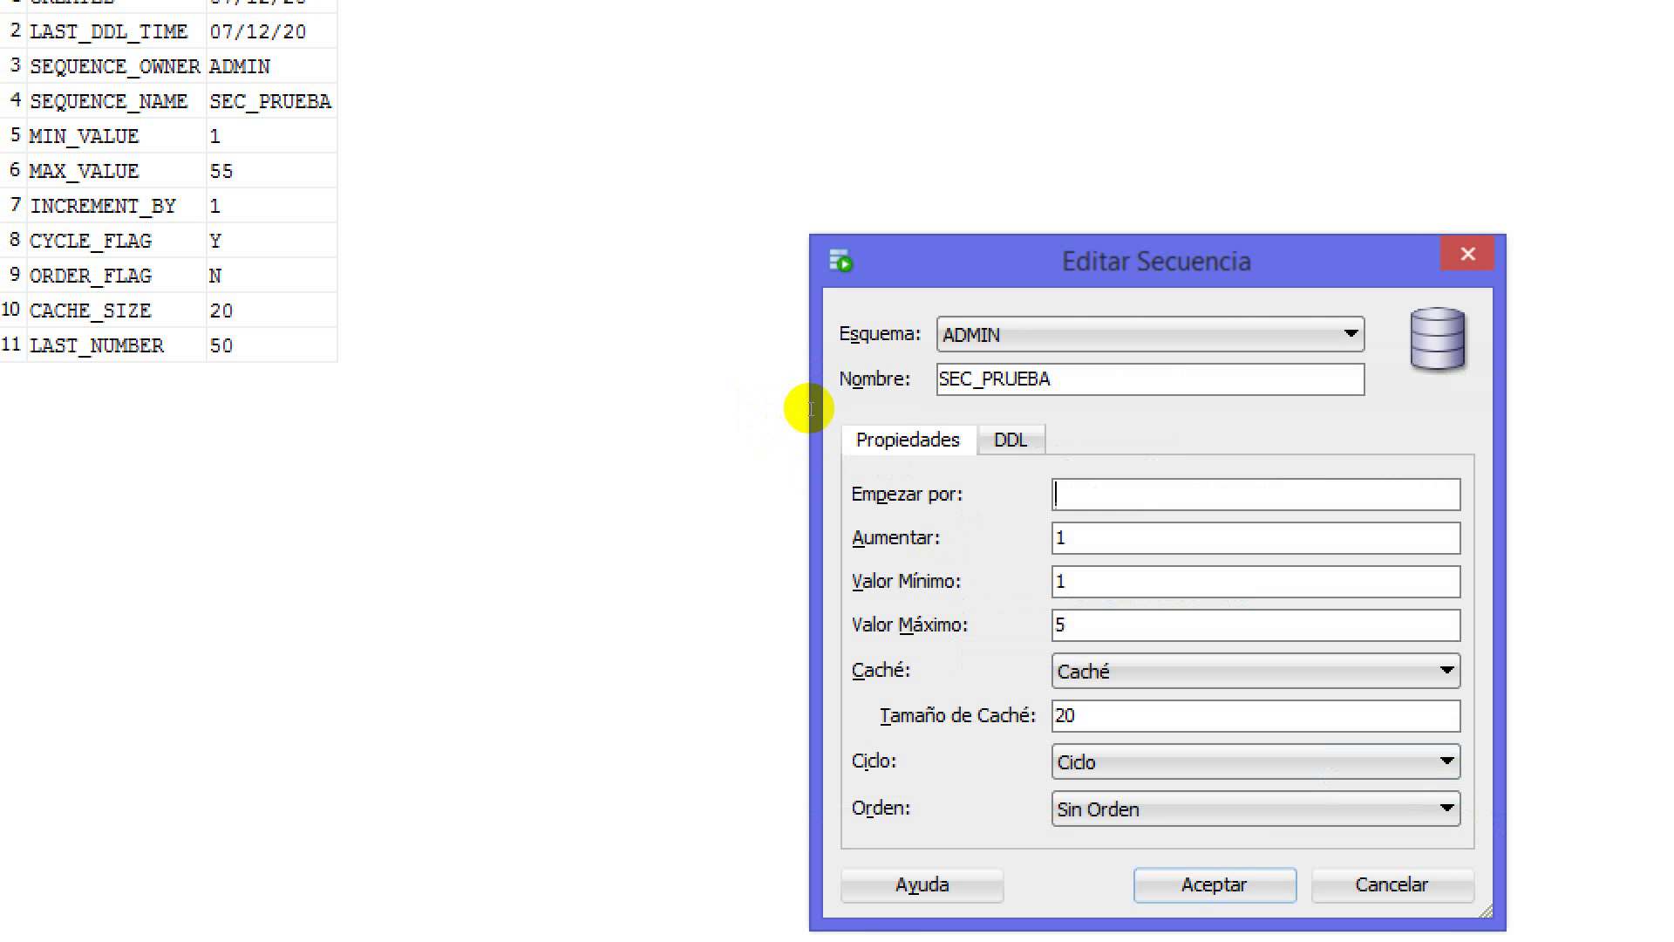
{"action": "type", "text": "1"}
{"action": "key", "text": "Return"}
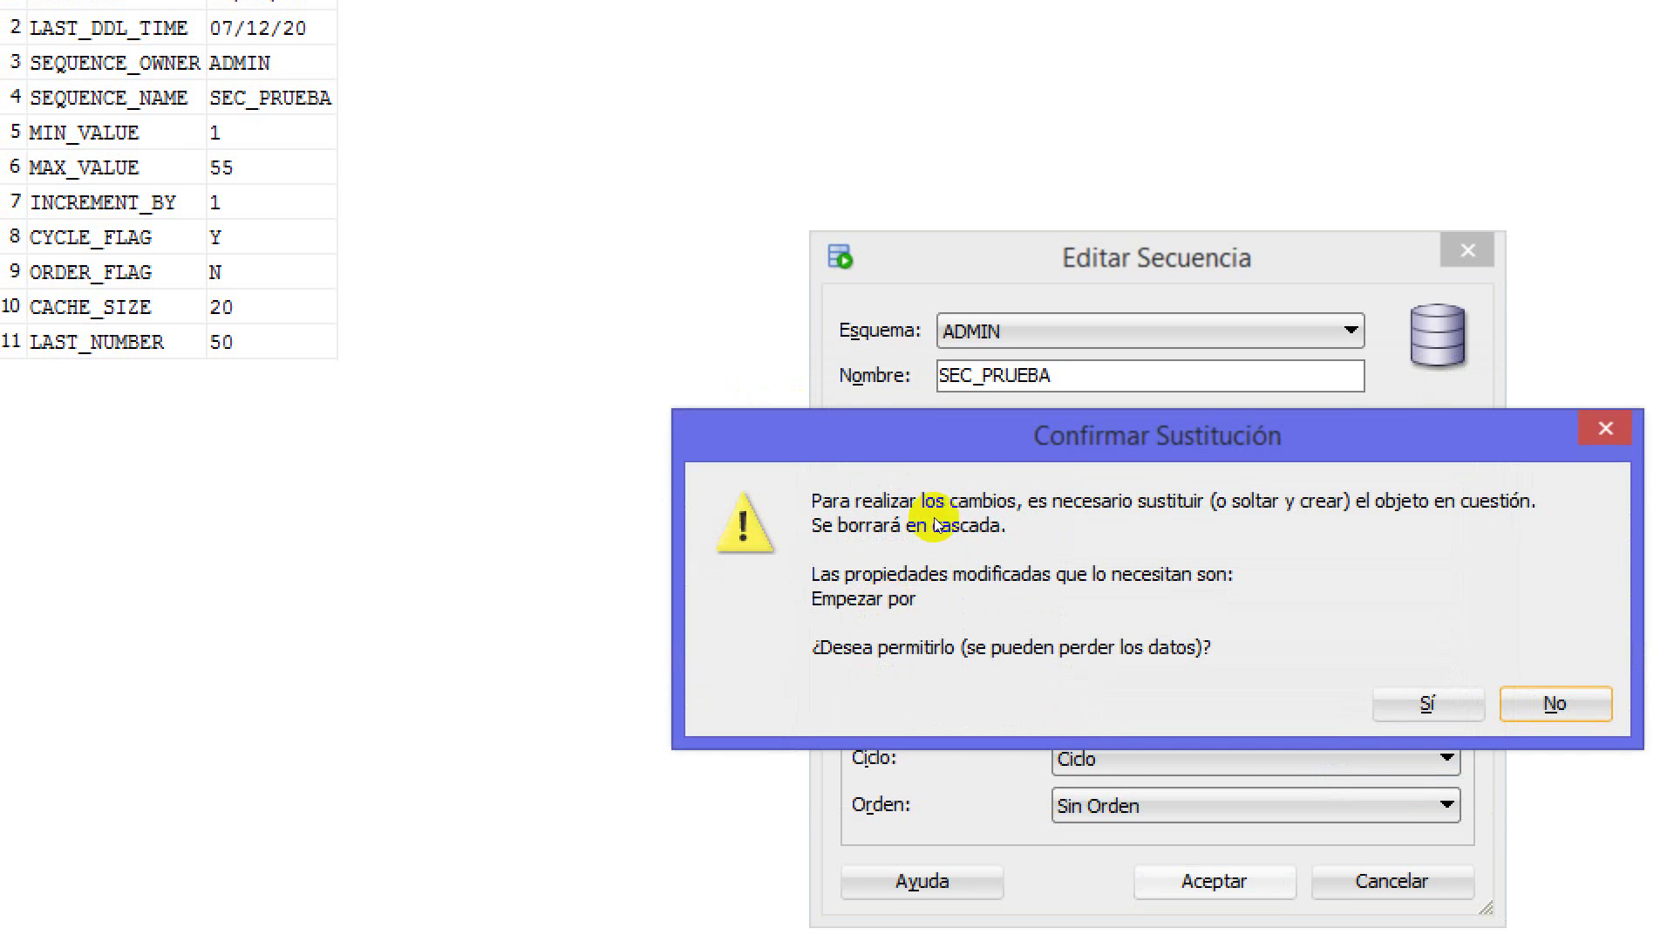
{"action": "key", "text": "Tab"}
{"action": "key", "text": "Return"}
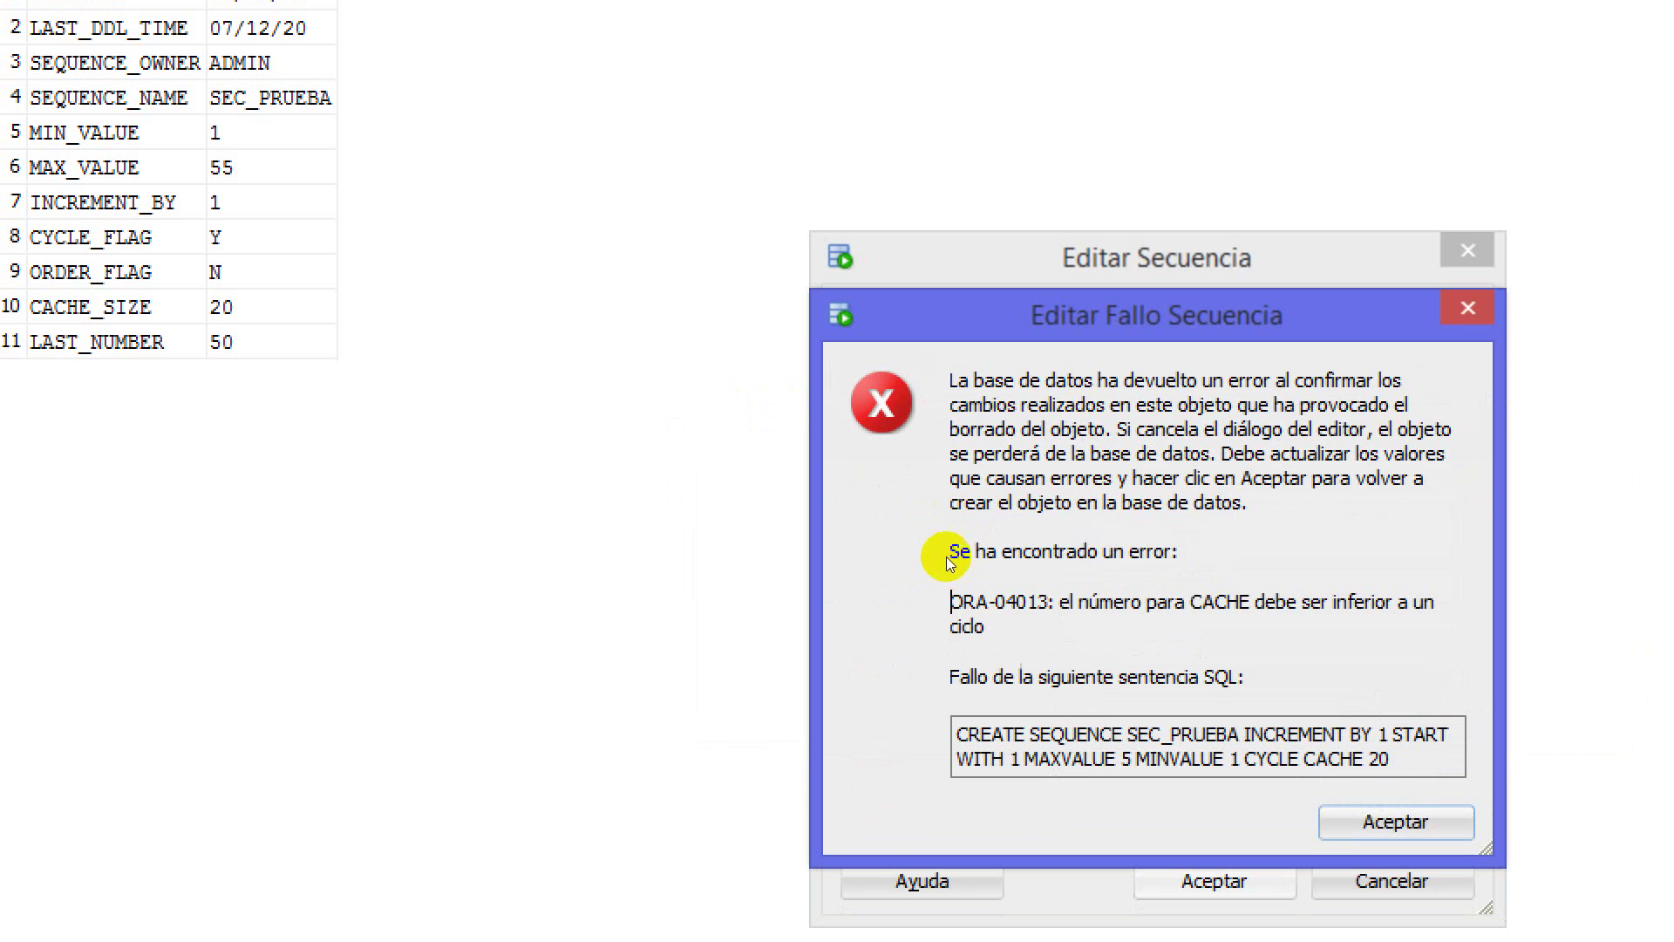
Fix the cache error by setting the cache size to 2 and save the sequence
{"action": "key", "text": "shift+Left"}
{"action": "key", "text": "shift+Left"}
{"action": "key", "text": "shift+Left"}
{"action": "key", "text": "shift+Left"}
{"action": "key", "text": "shift+Left"}
{"action": "key", "text": "shift+Left"}
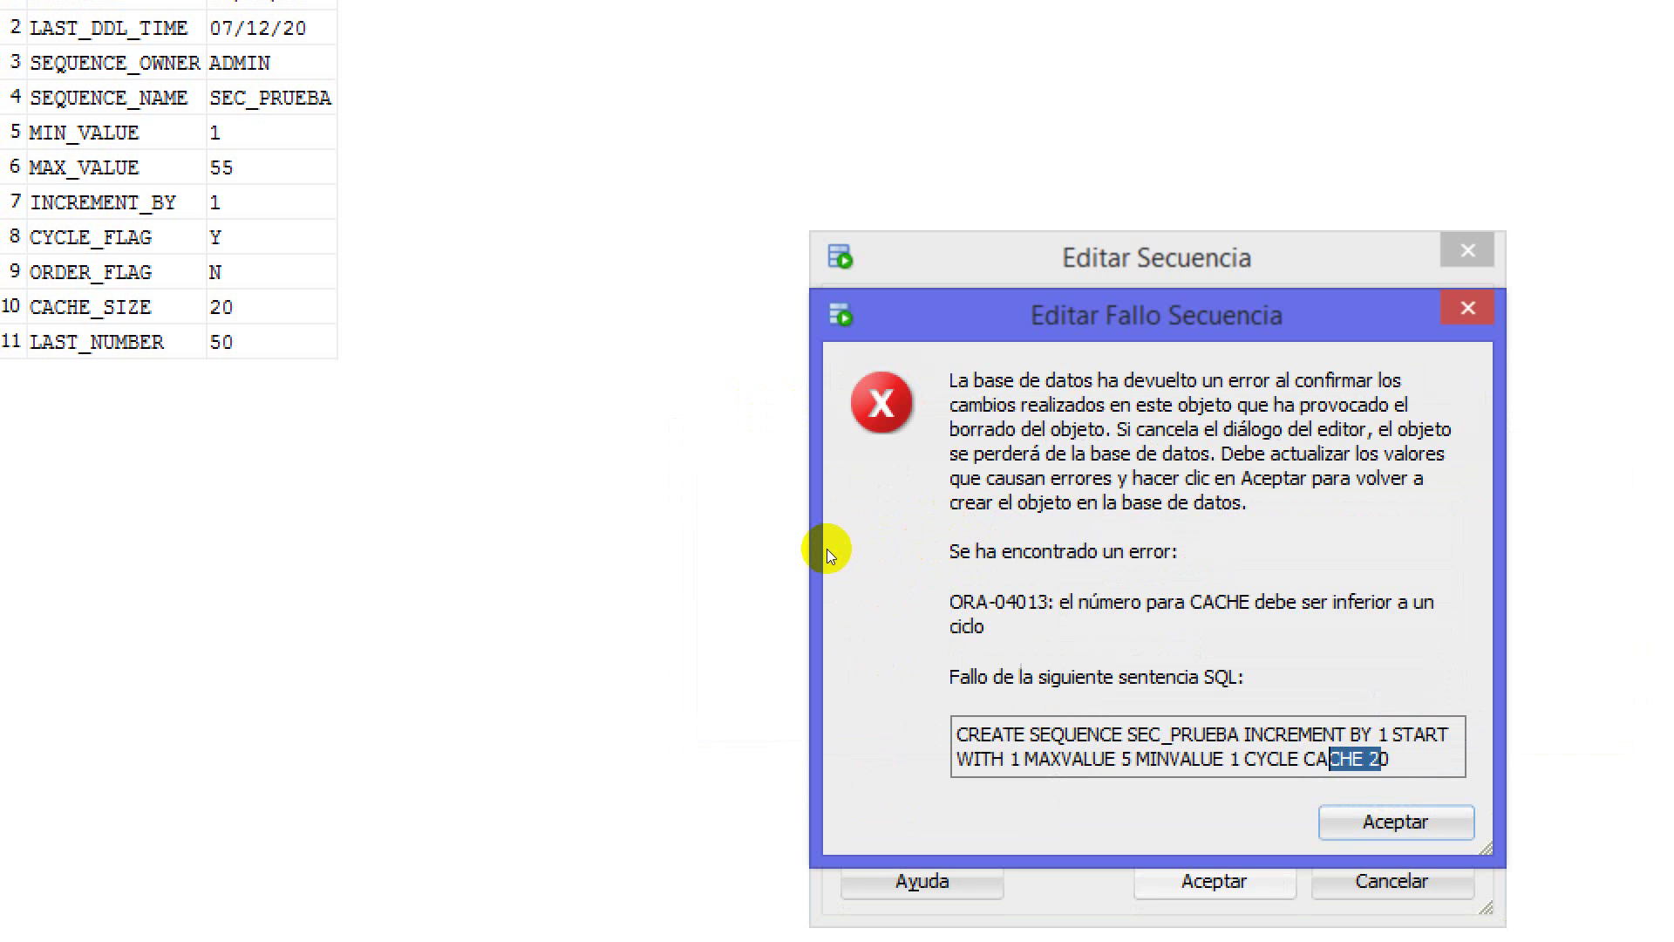
{"action": "key", "text": "ctrl+Left"}
{"action": "key", "text": "ctrl+Left"}
{"action": "key", "text": "ctrl+Left"}
{"action": "key", "text": "ctrl+Left"}
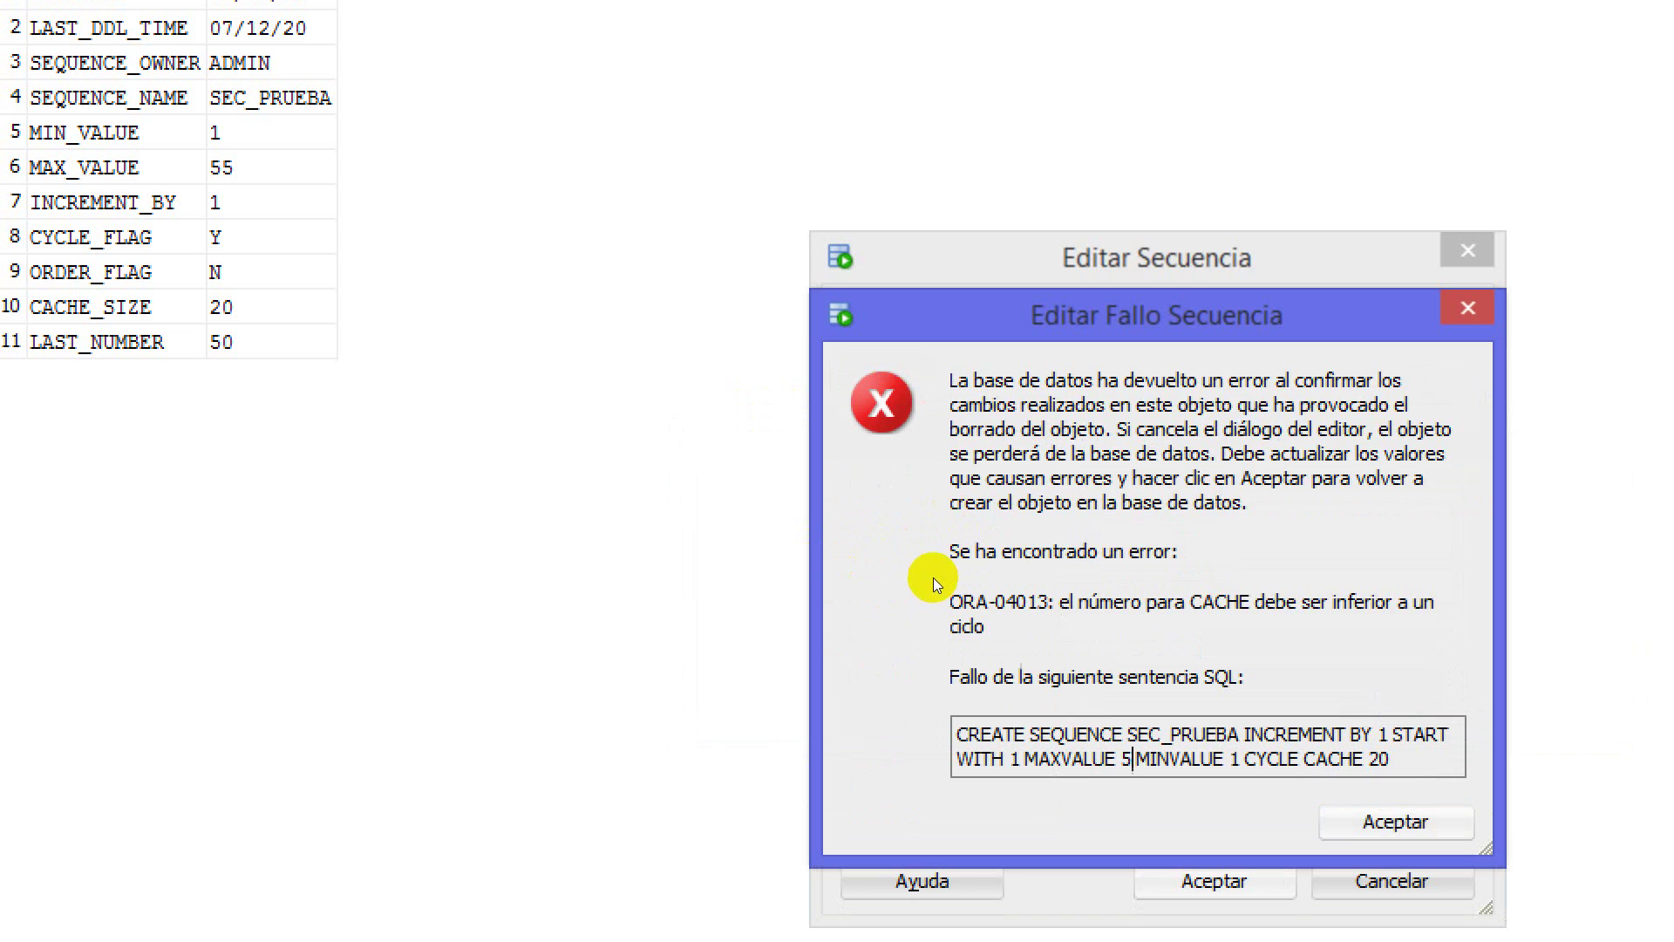
{"action": "key", "text": "Return"}
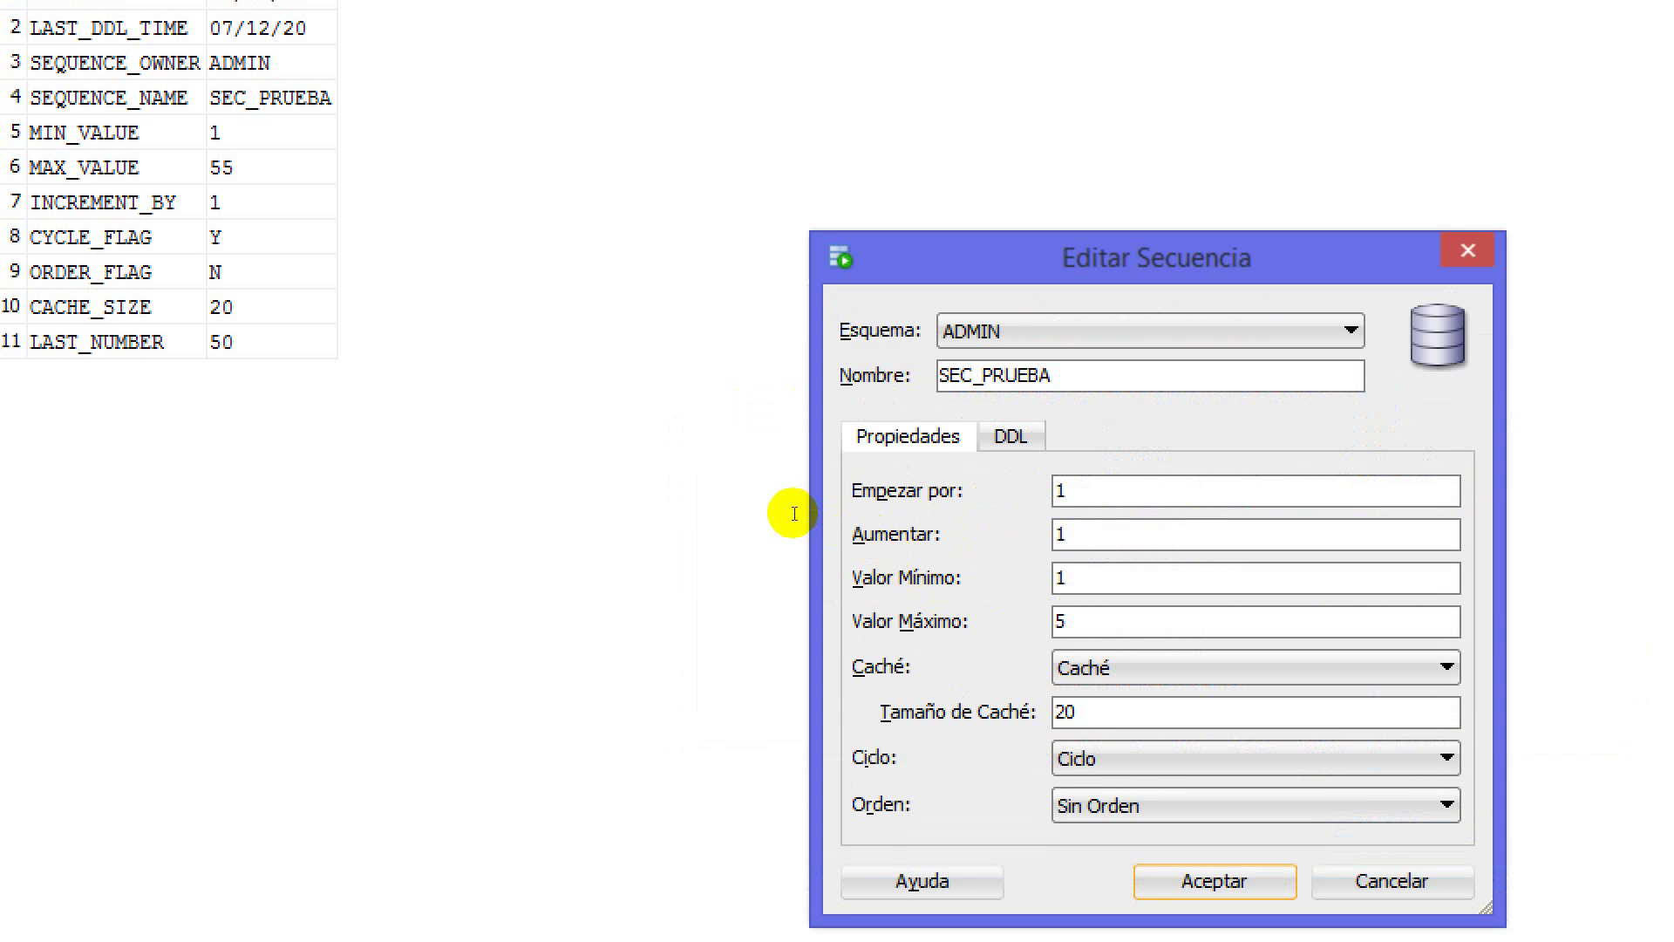
{"action": "type", "text": "2"}
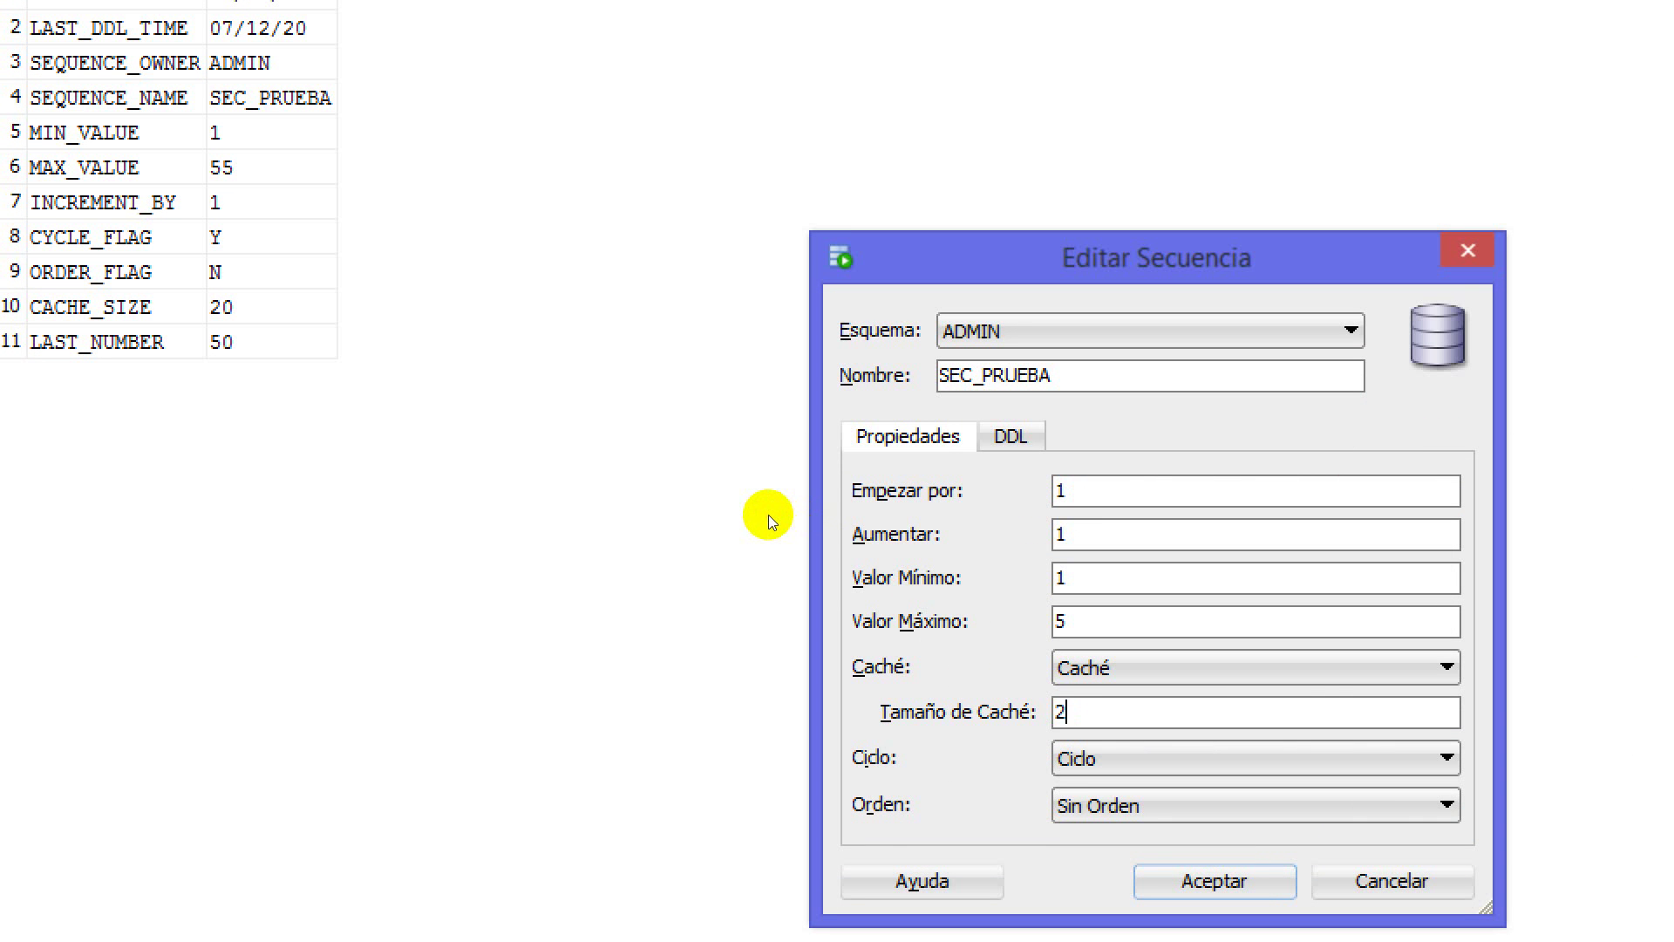
{"action": "left_click", "coordinate": [852, 603]}
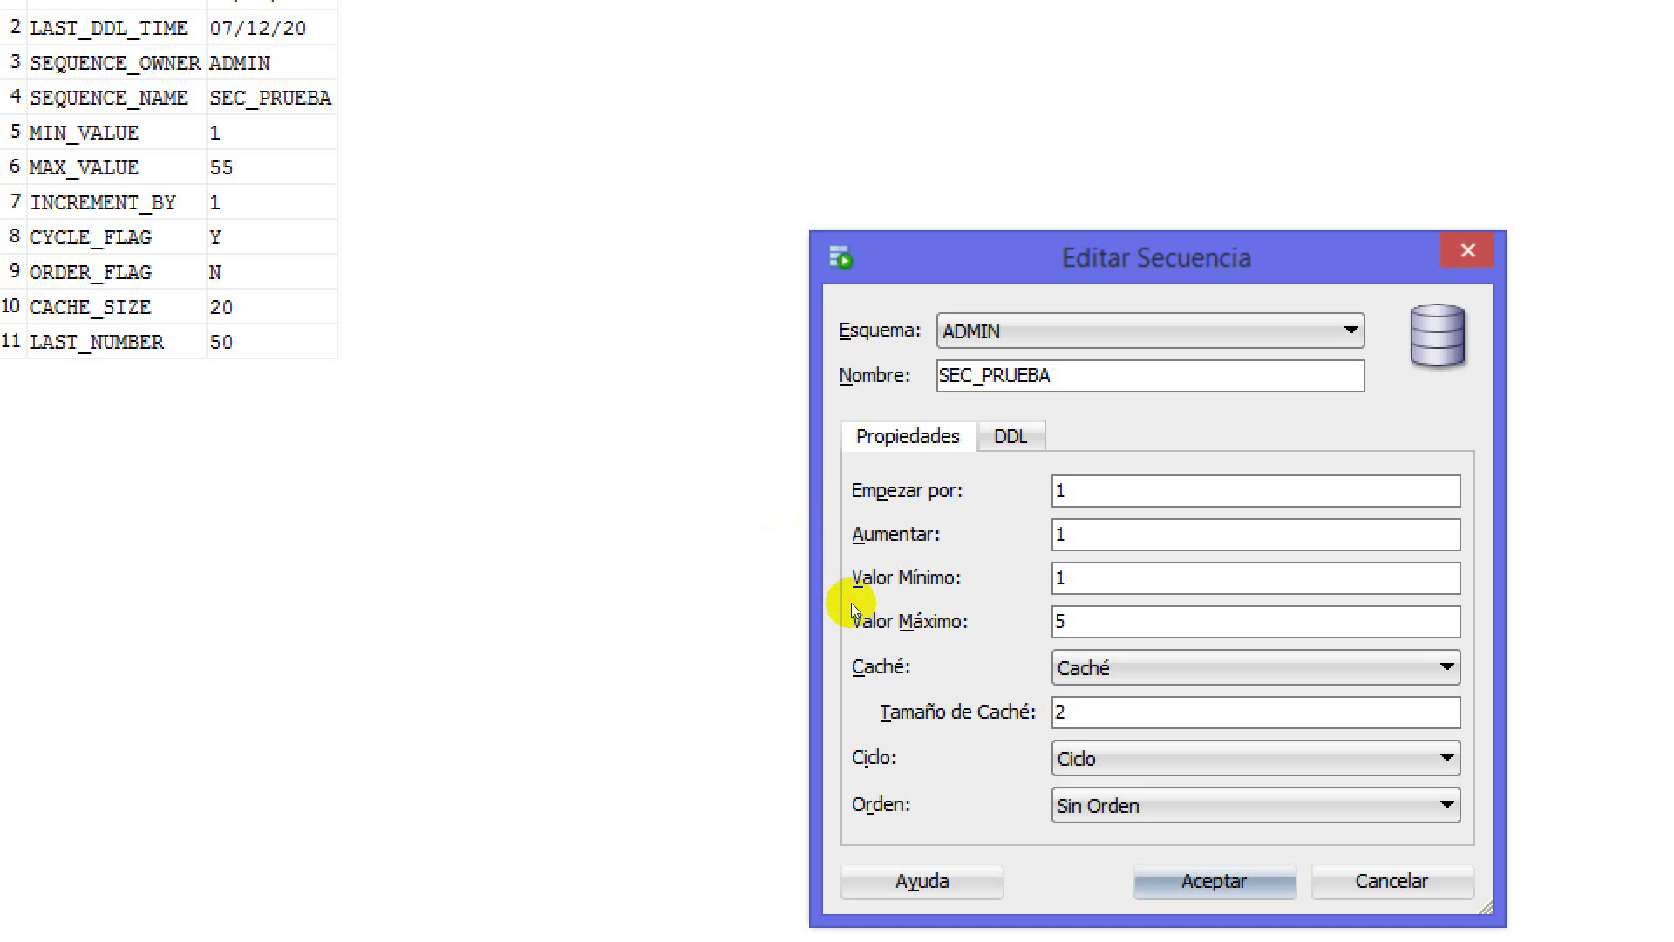
{"action": "key", "text": "Return"}
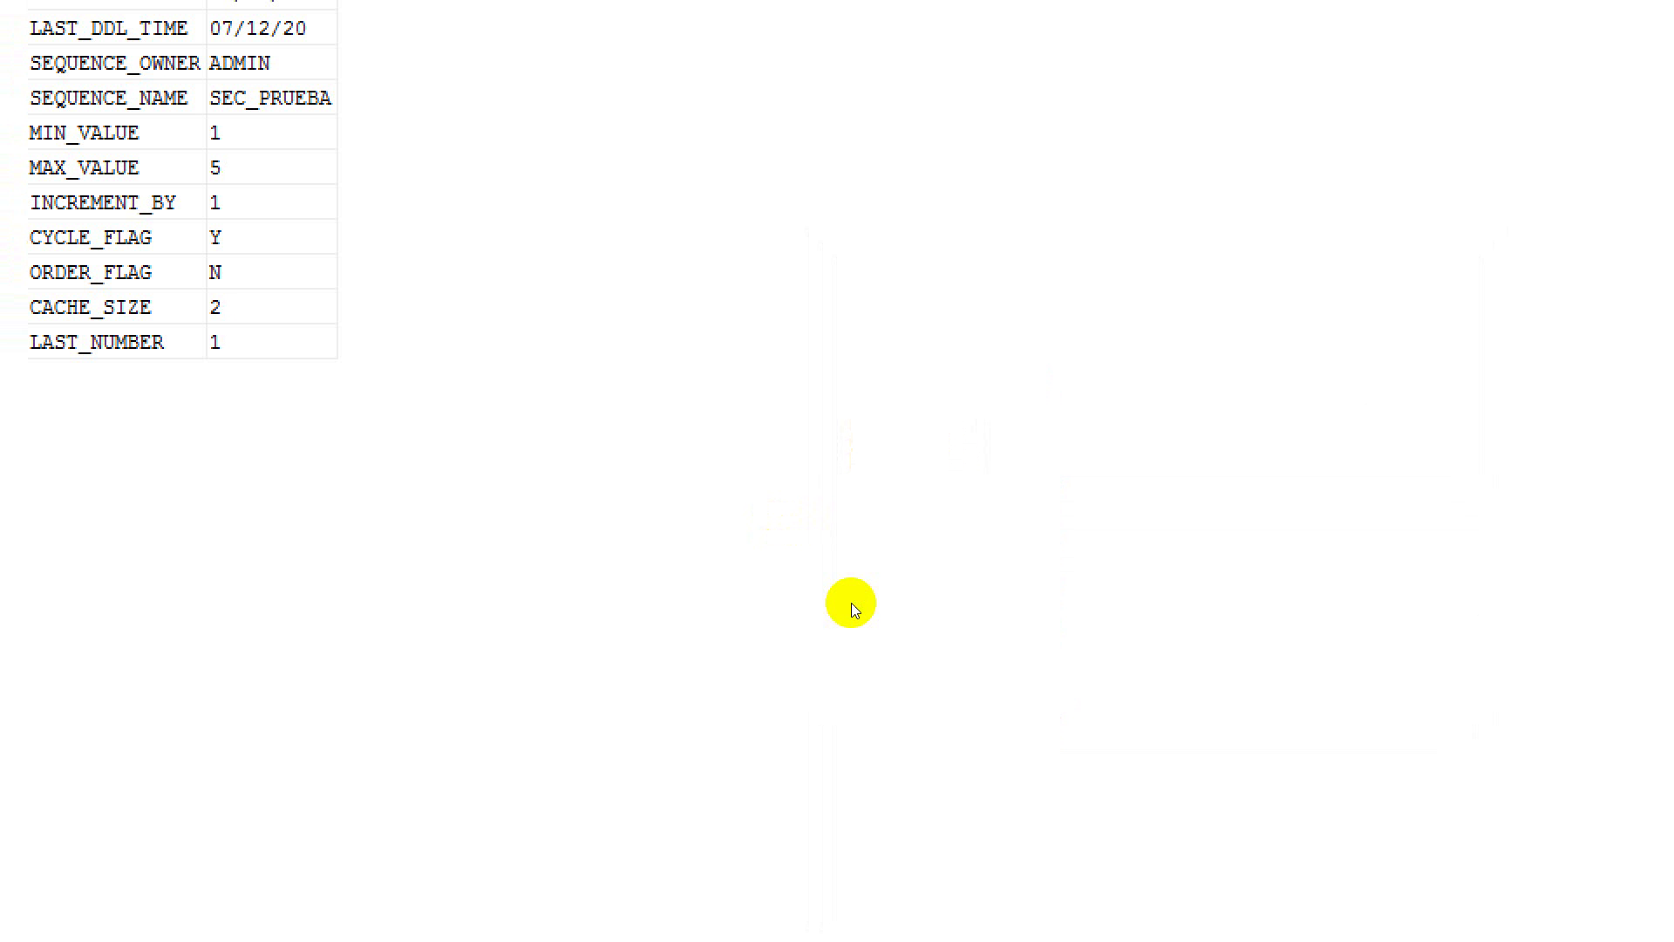
Run the SEC_PRUEBA.nextval query repeatedly in the worksheet, watching values cycle through 1 to 5
{"action": "key", "text": "ctrl+Tab"}
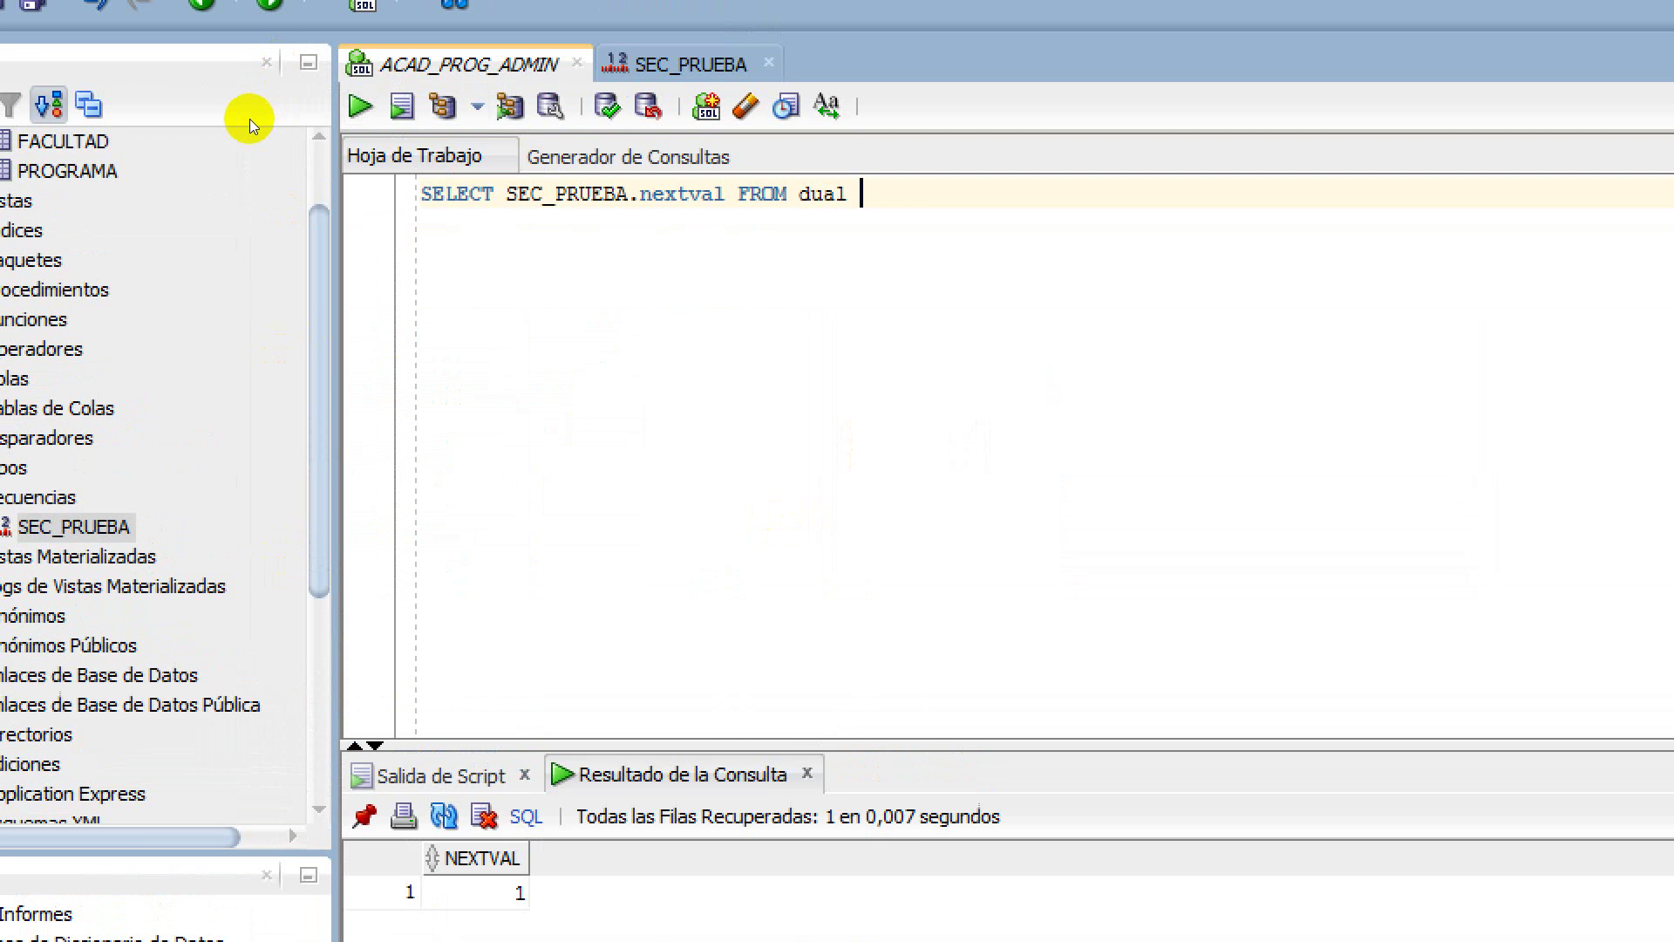
{"action": "left_click", "coordinate": [241, 70]}
{"action": "key", "text": "F5"}
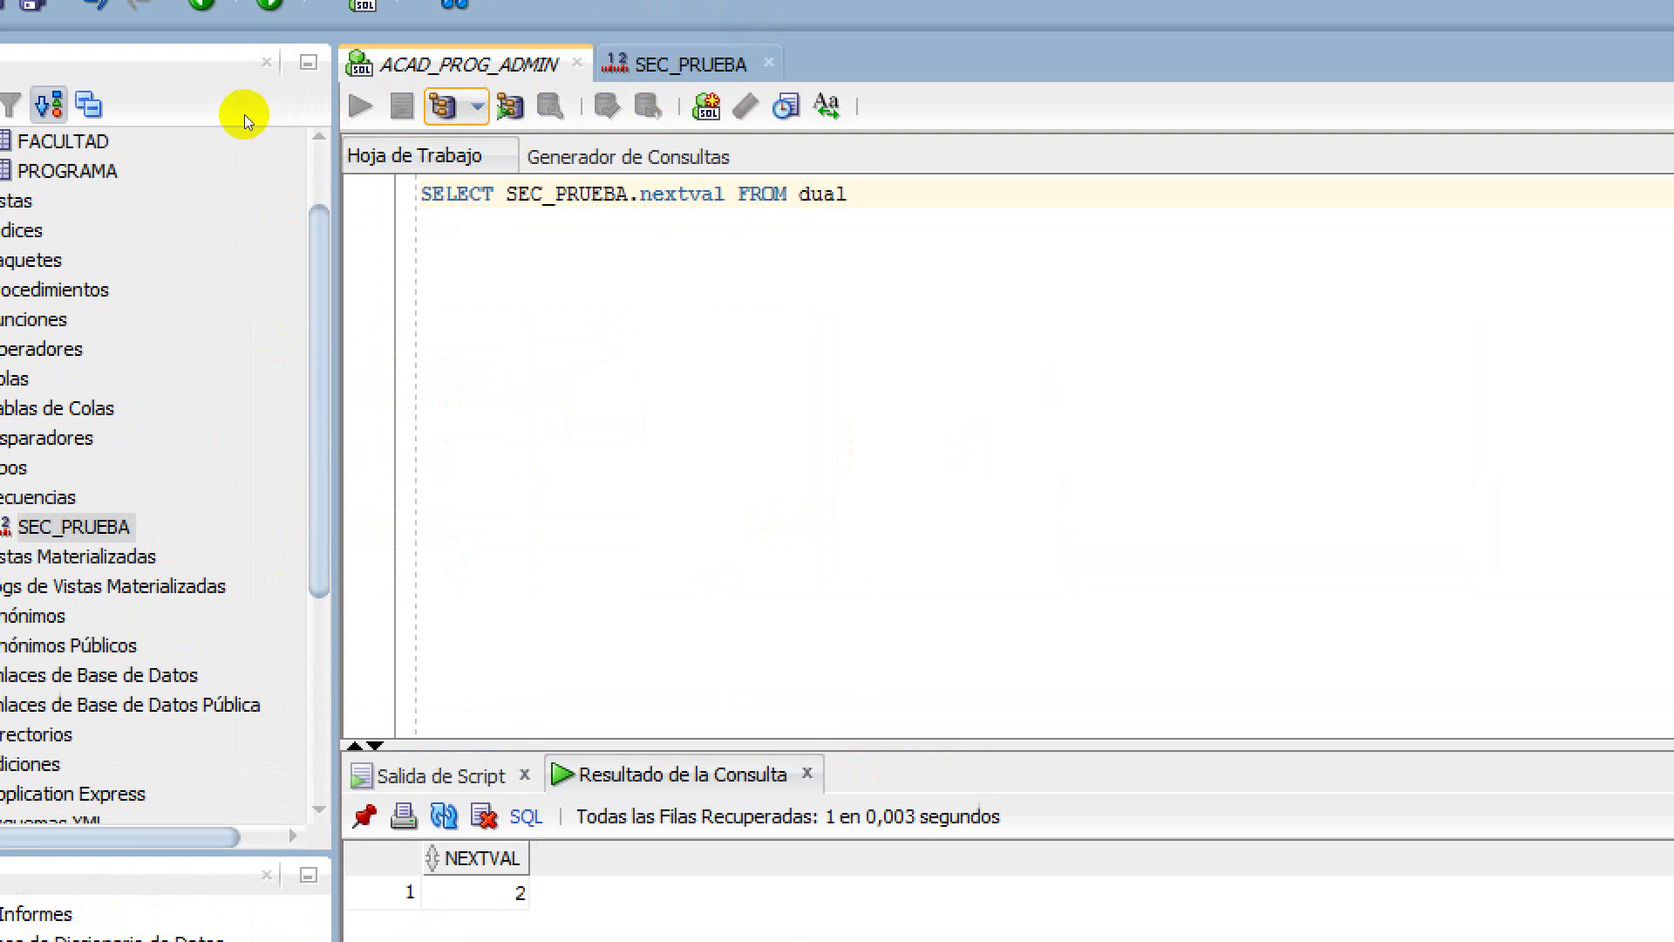
{"action": "key", "text": "ctrl+Return"}
{"action": "key", "text": "ctrl+Return"}
{"action": "key", "text": "ctrl+Return"}
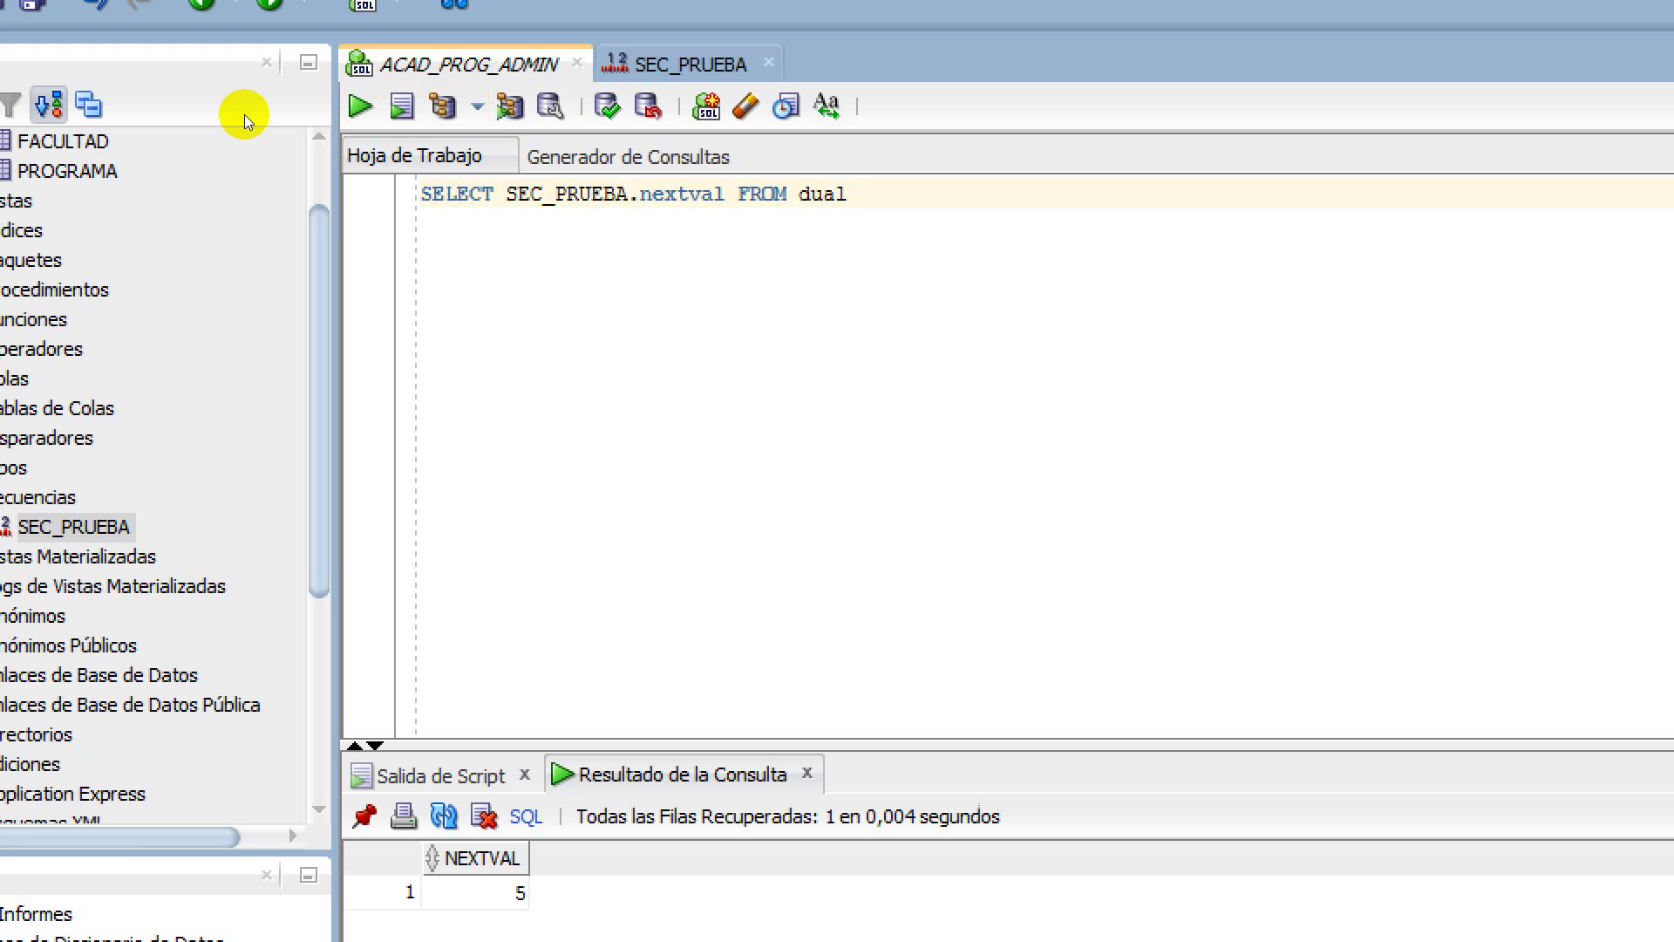
{"action": "key", "text": "ctrl+Return"}
{"action": "key", "text": "ctrl+Return"}
{"action": "key", "text": "ctrl+Return"}
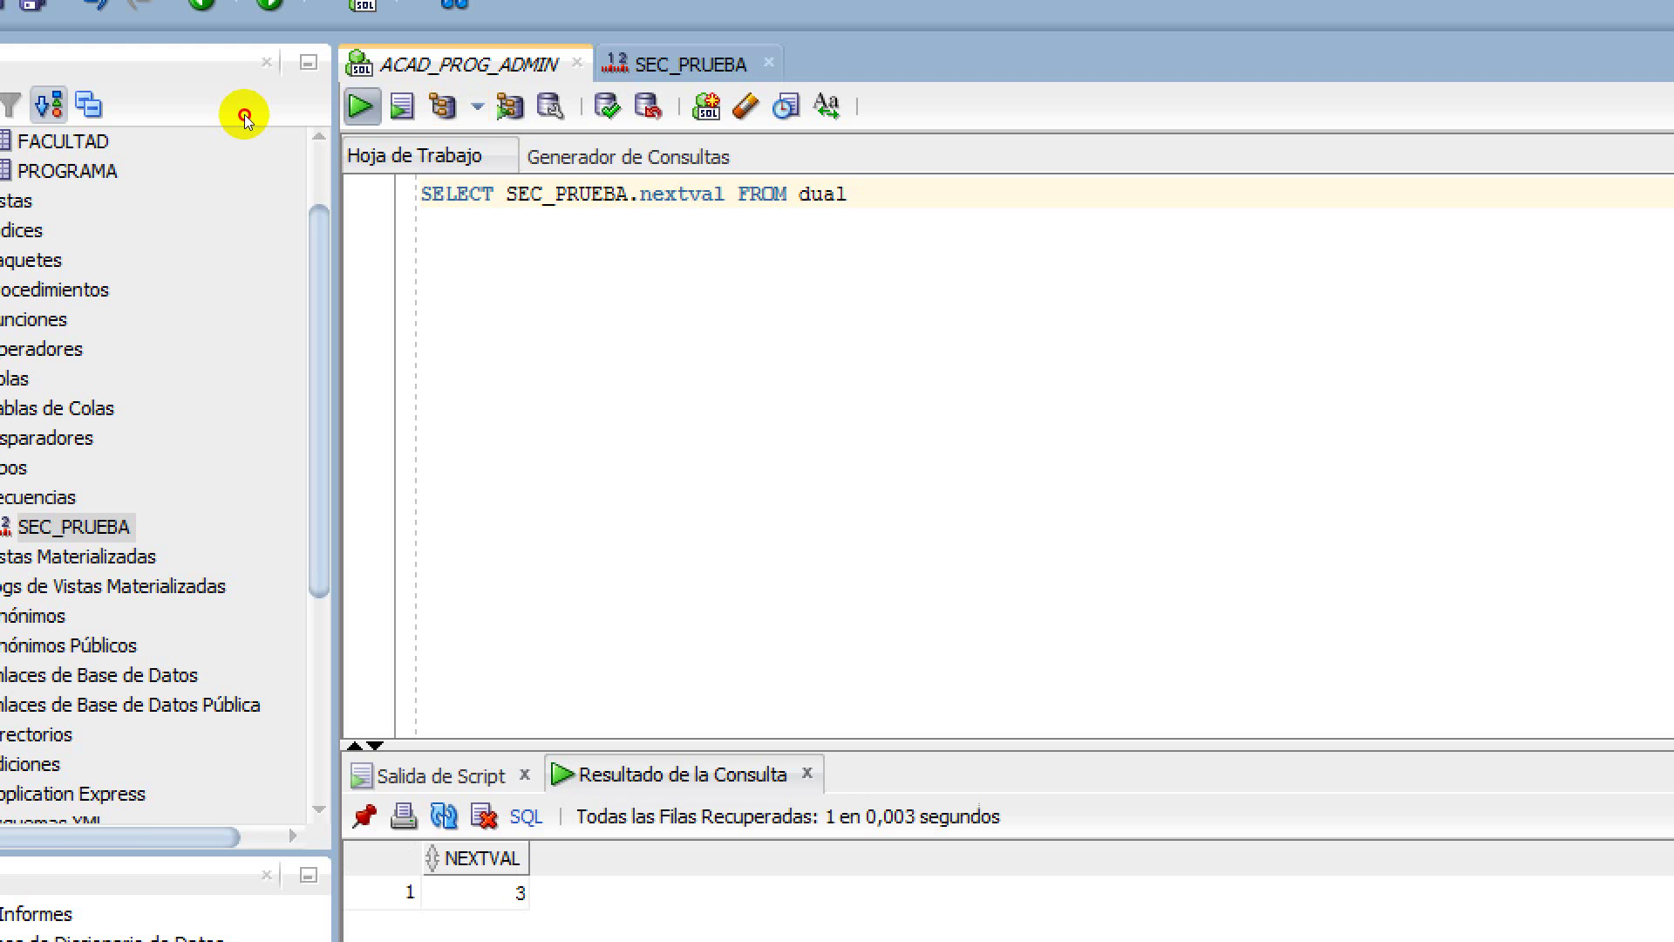
{"action": "key", "text": "ctrl+Return"}
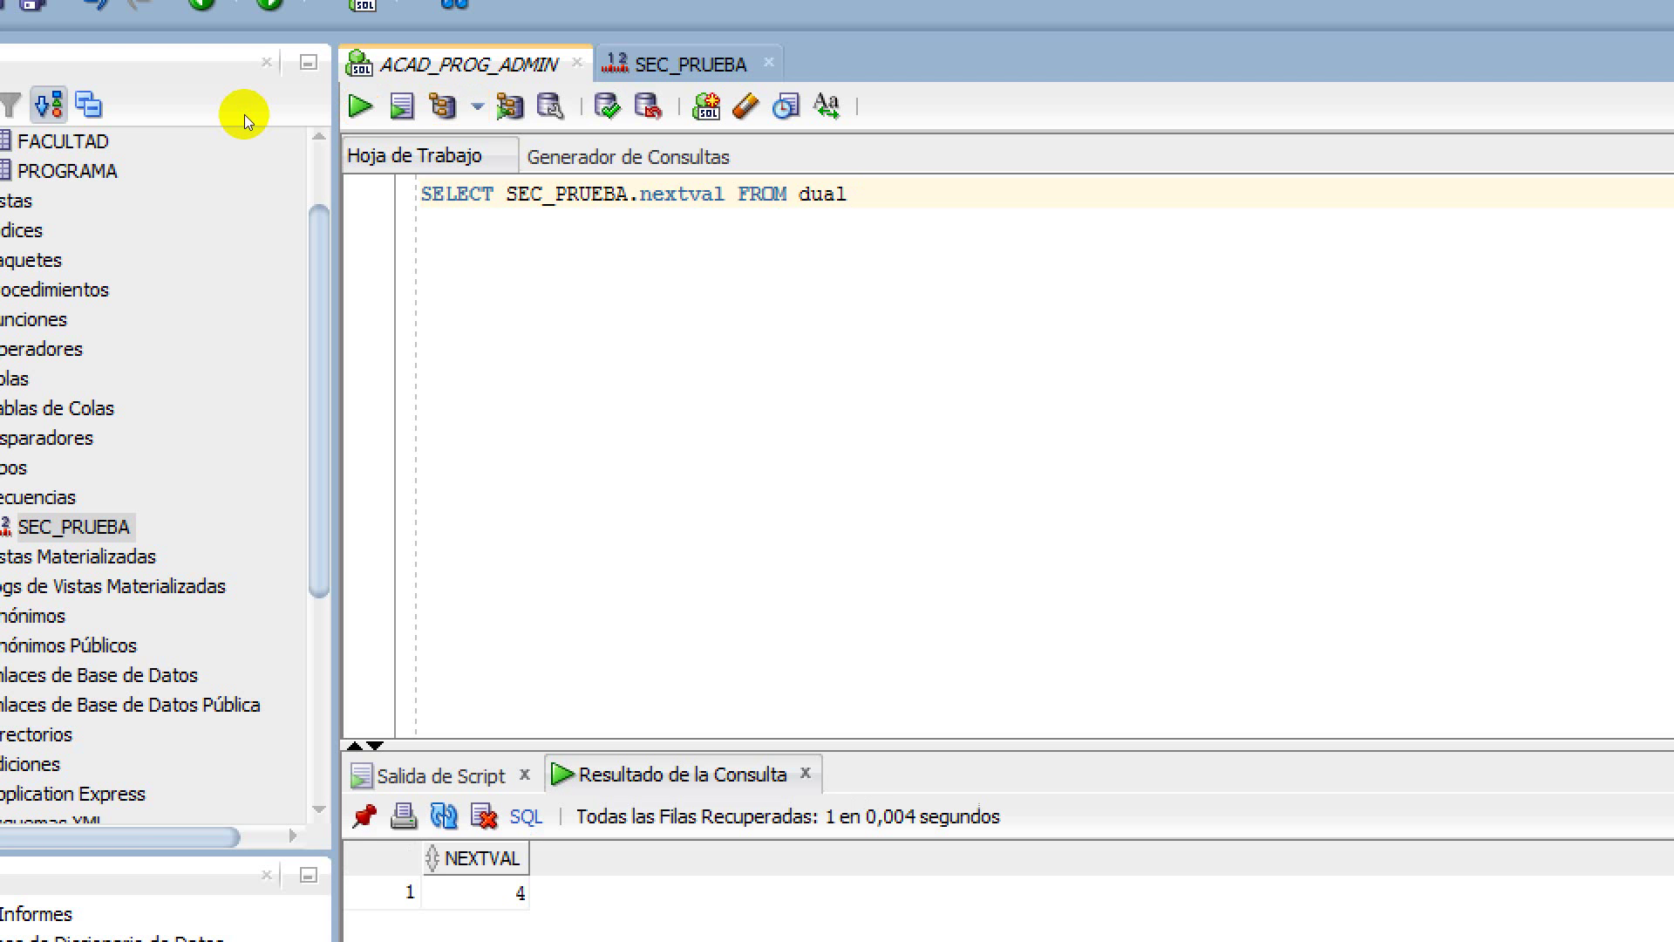
{"action": "key", "text": "ctrl+Return"}
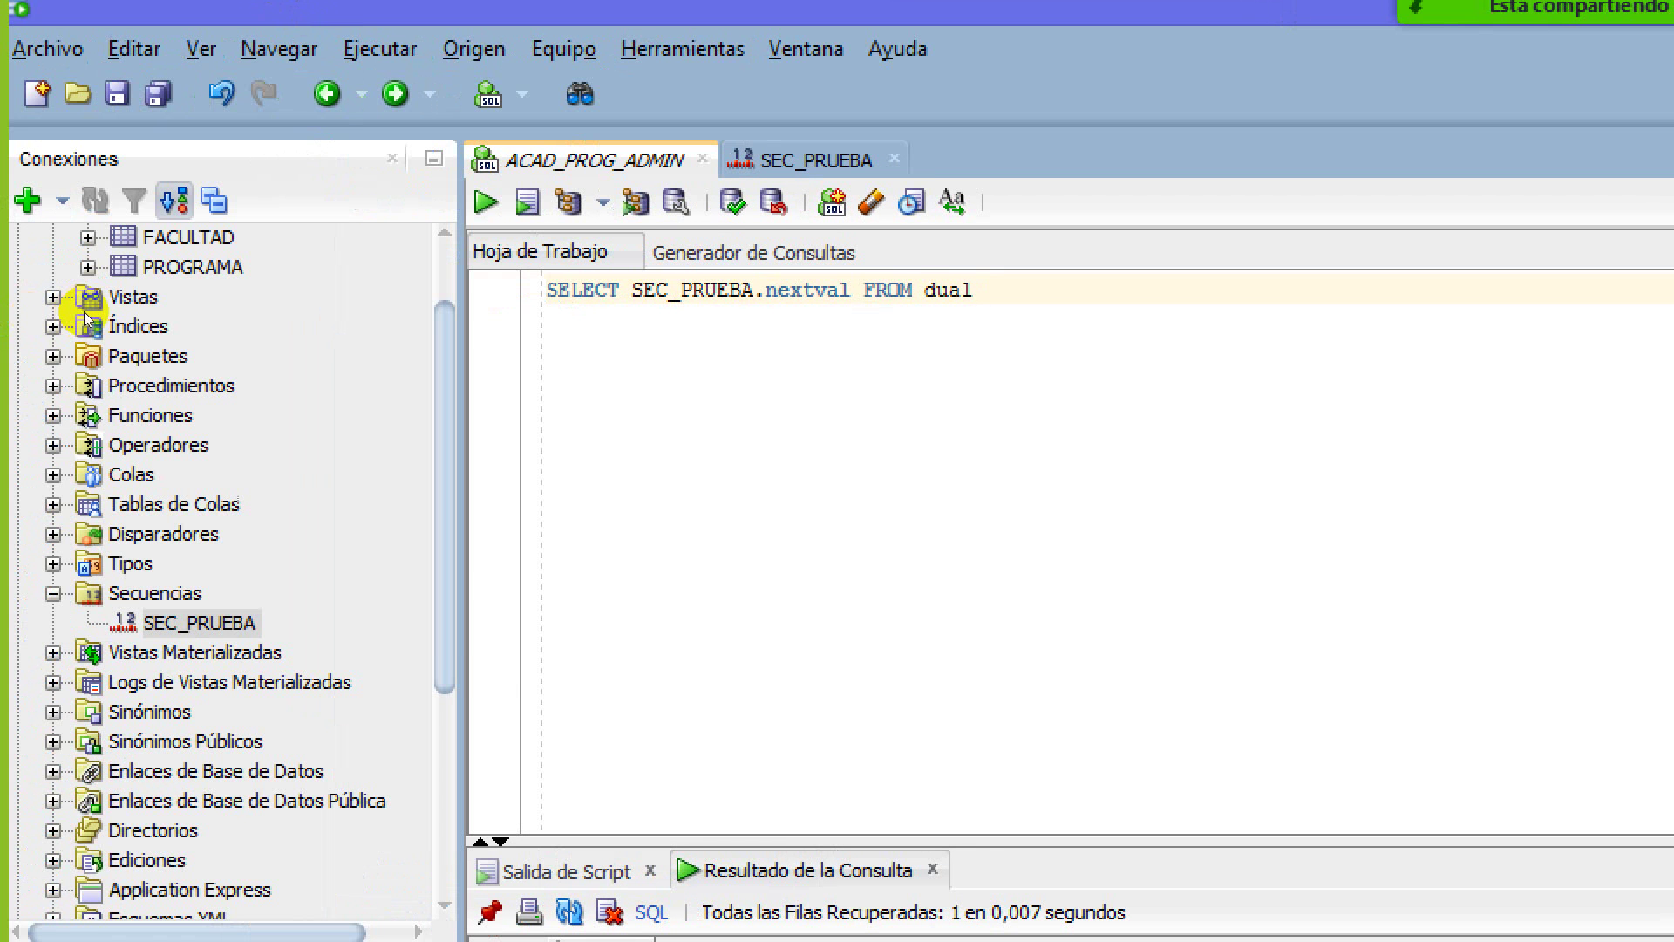
{"action": "right_click", "coordinate": [171, 621]}
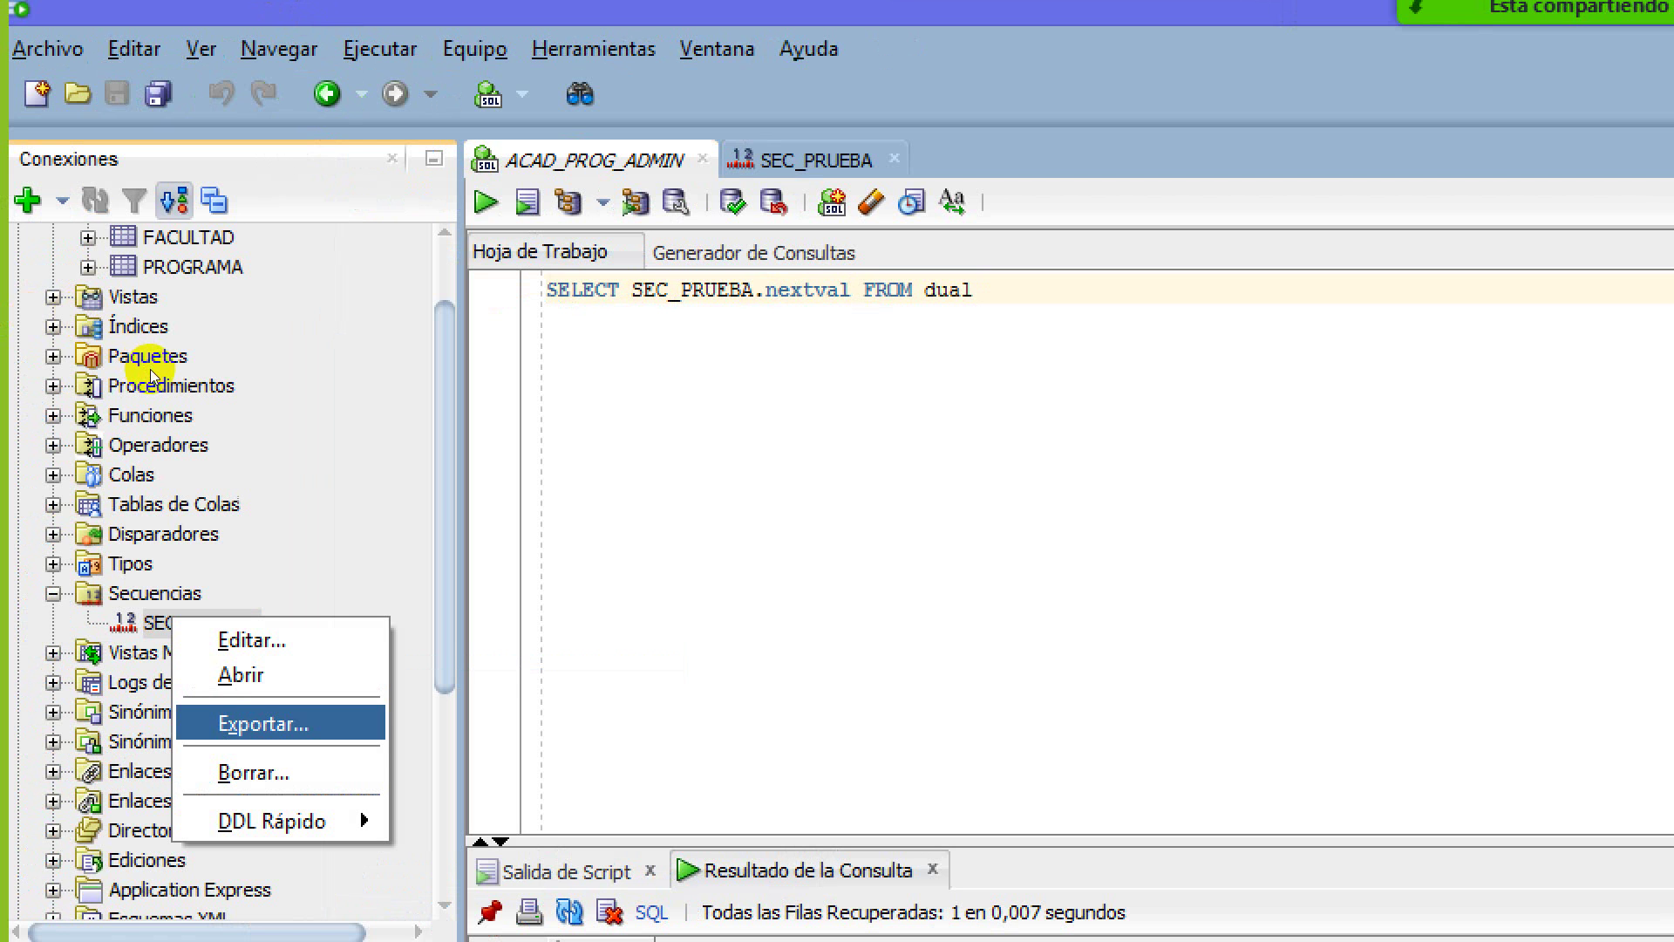
{"action": "key", "text": "Up"}
{"action": "key", "text": "Down"}
{"action": "key", "text": "Return"}
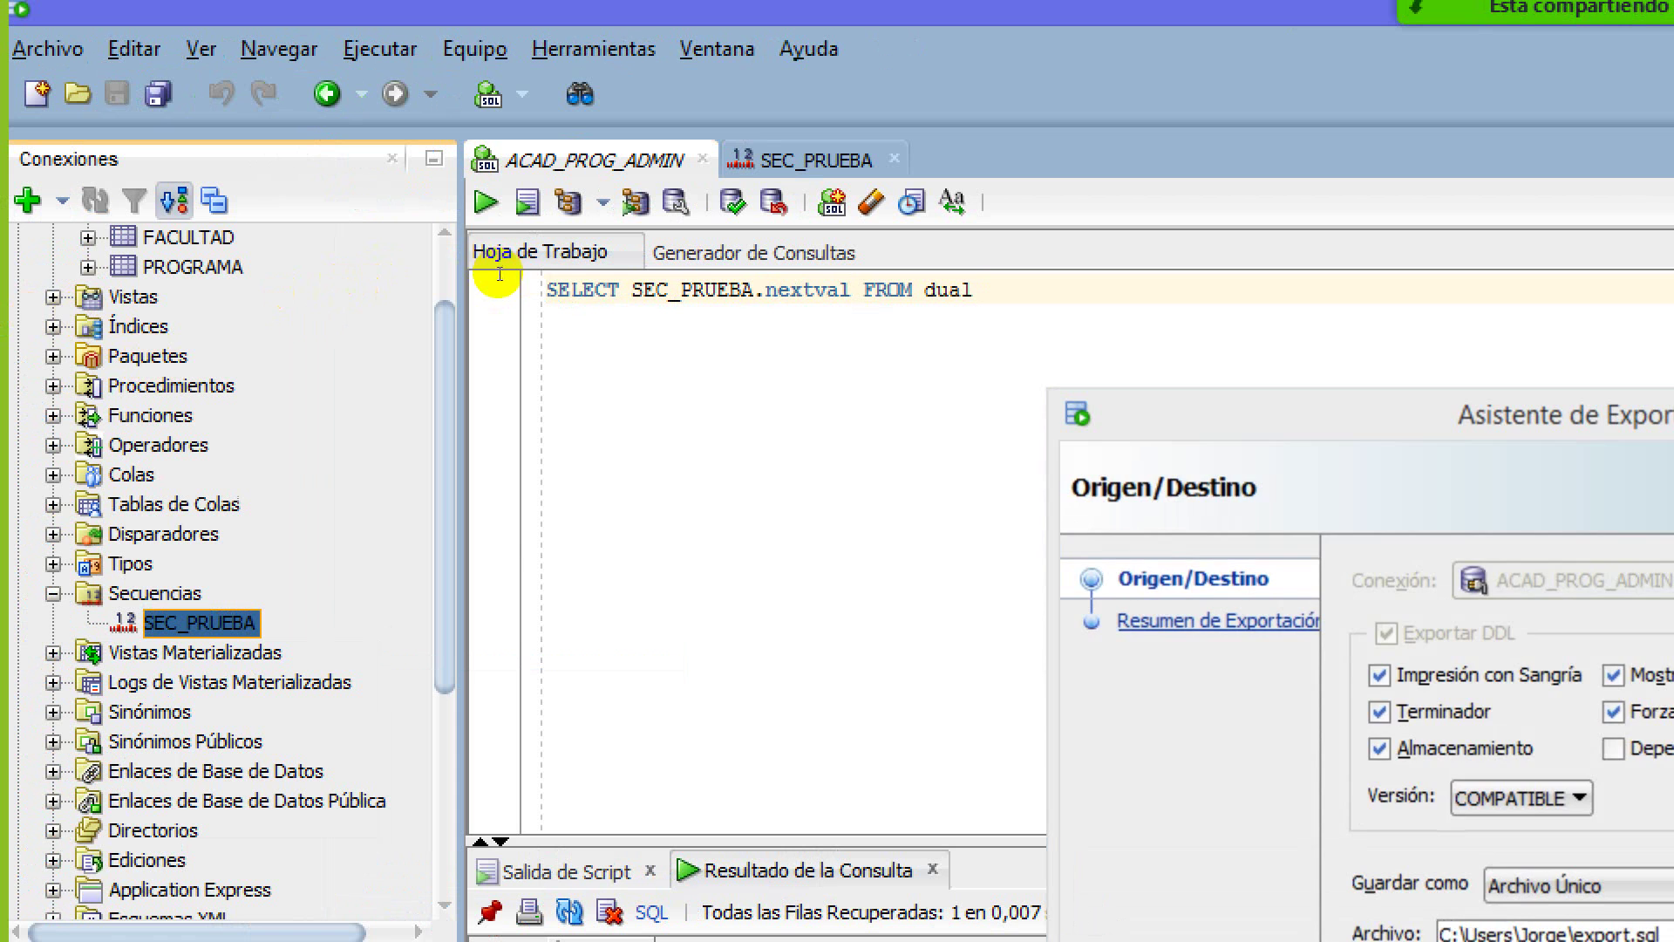
{"action": "key", "text": "Escape"}
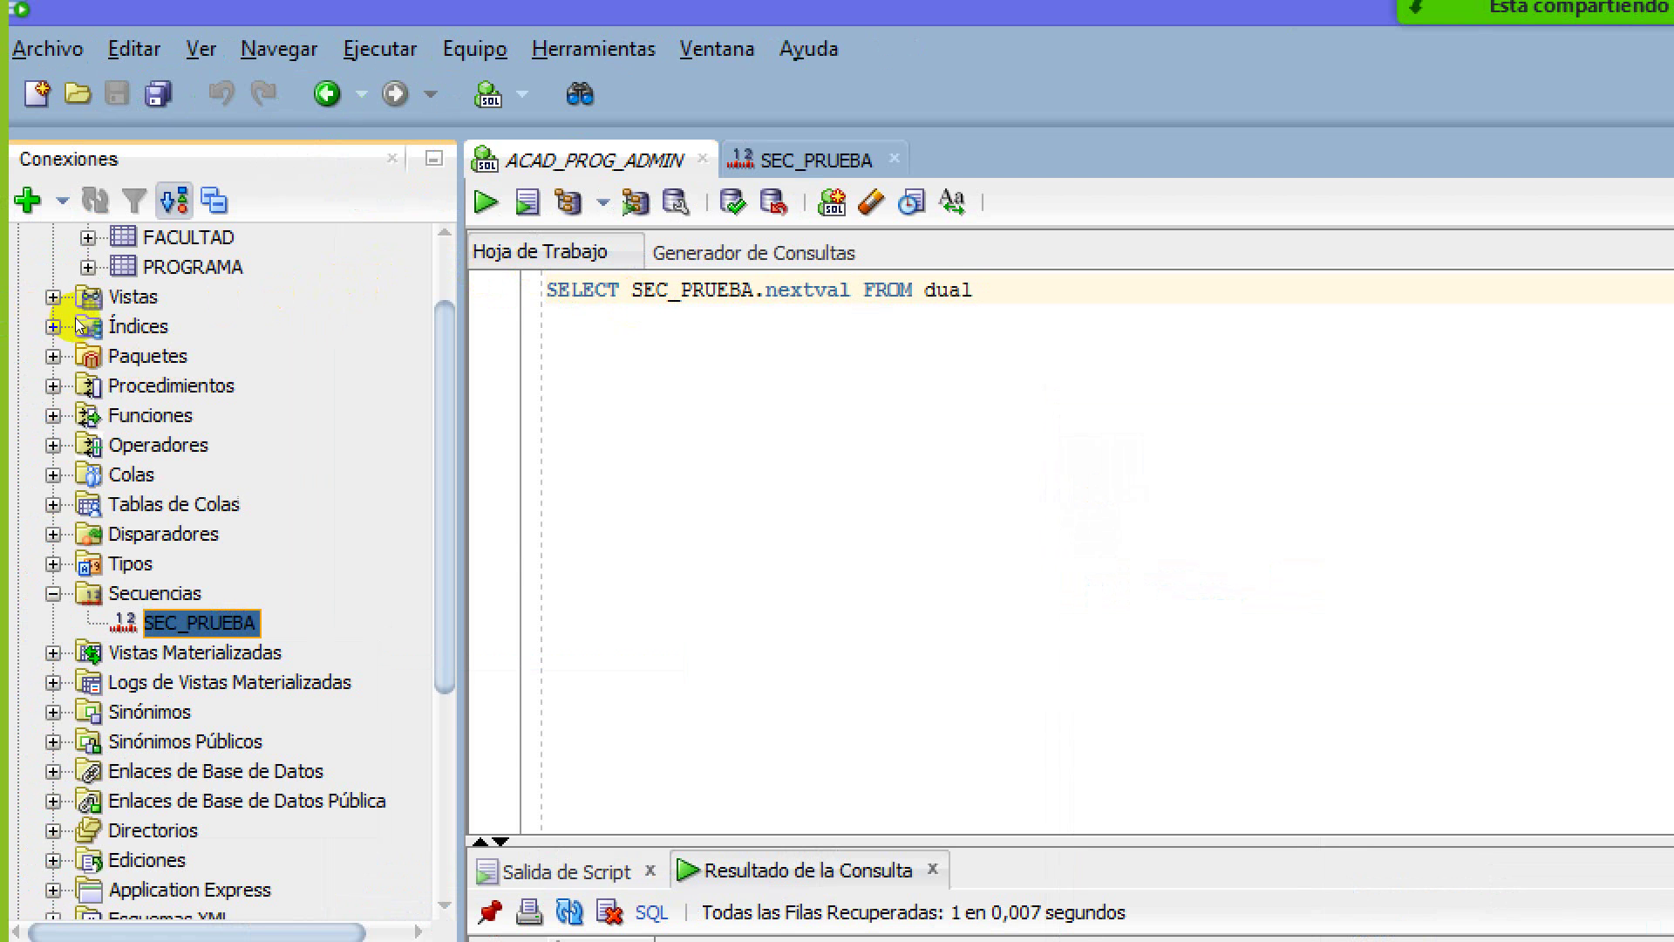
{"action": "key", "text": "shift+F10"}
{"action": "key", "text": "Down"}
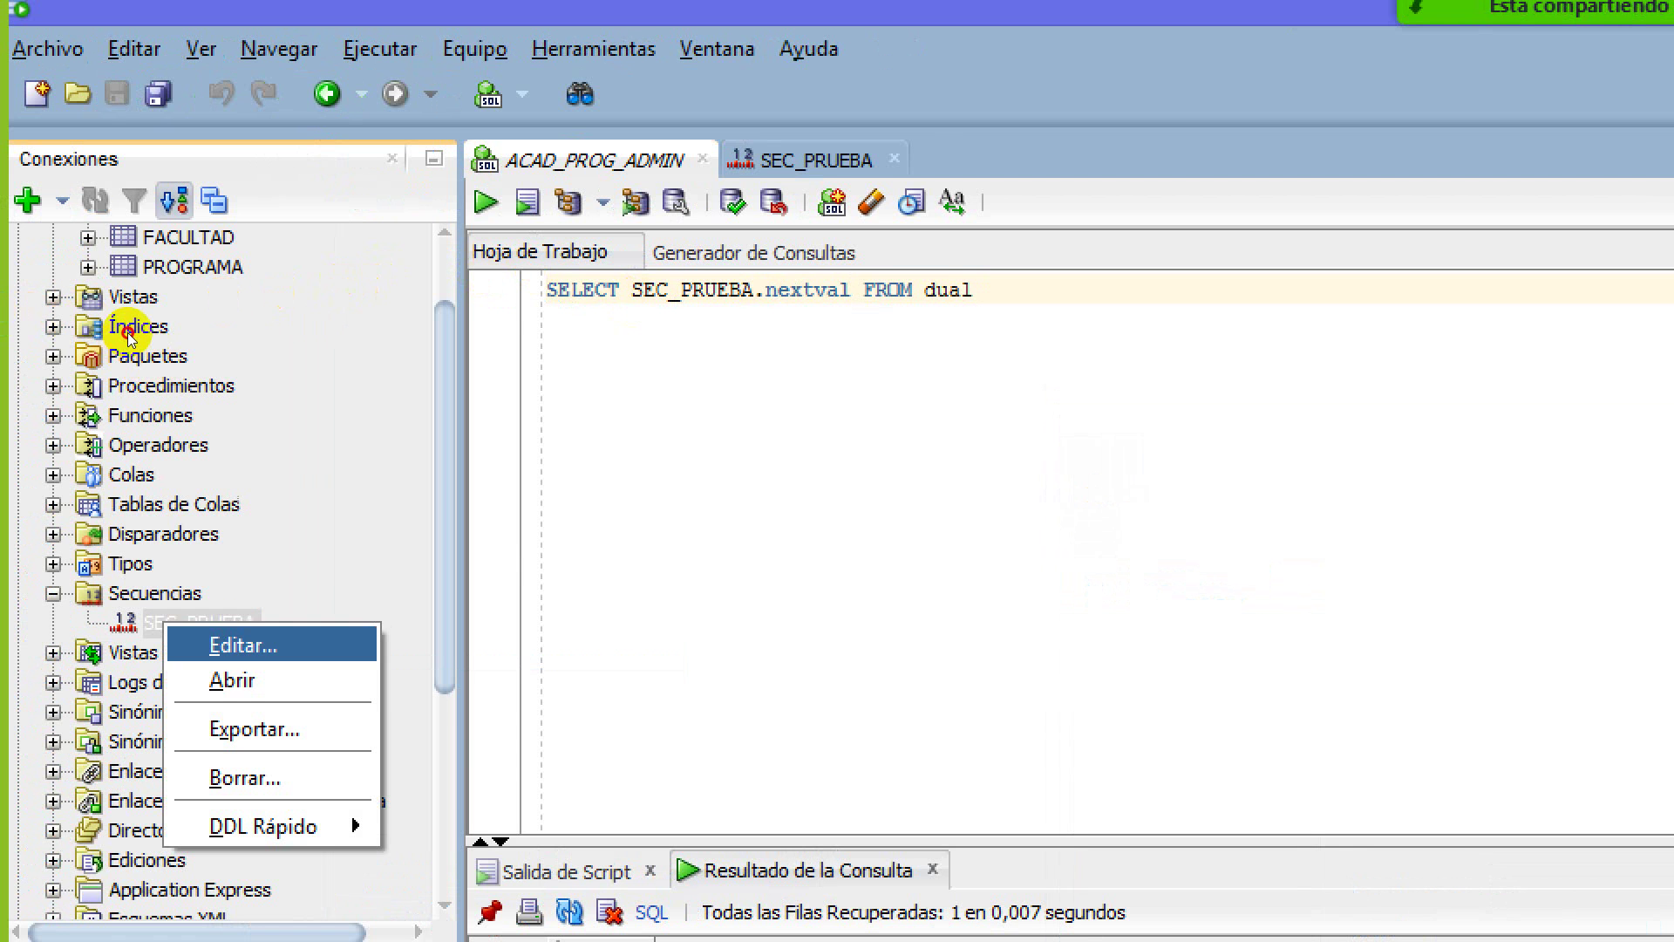
{"action": "key", "text": "Return"}
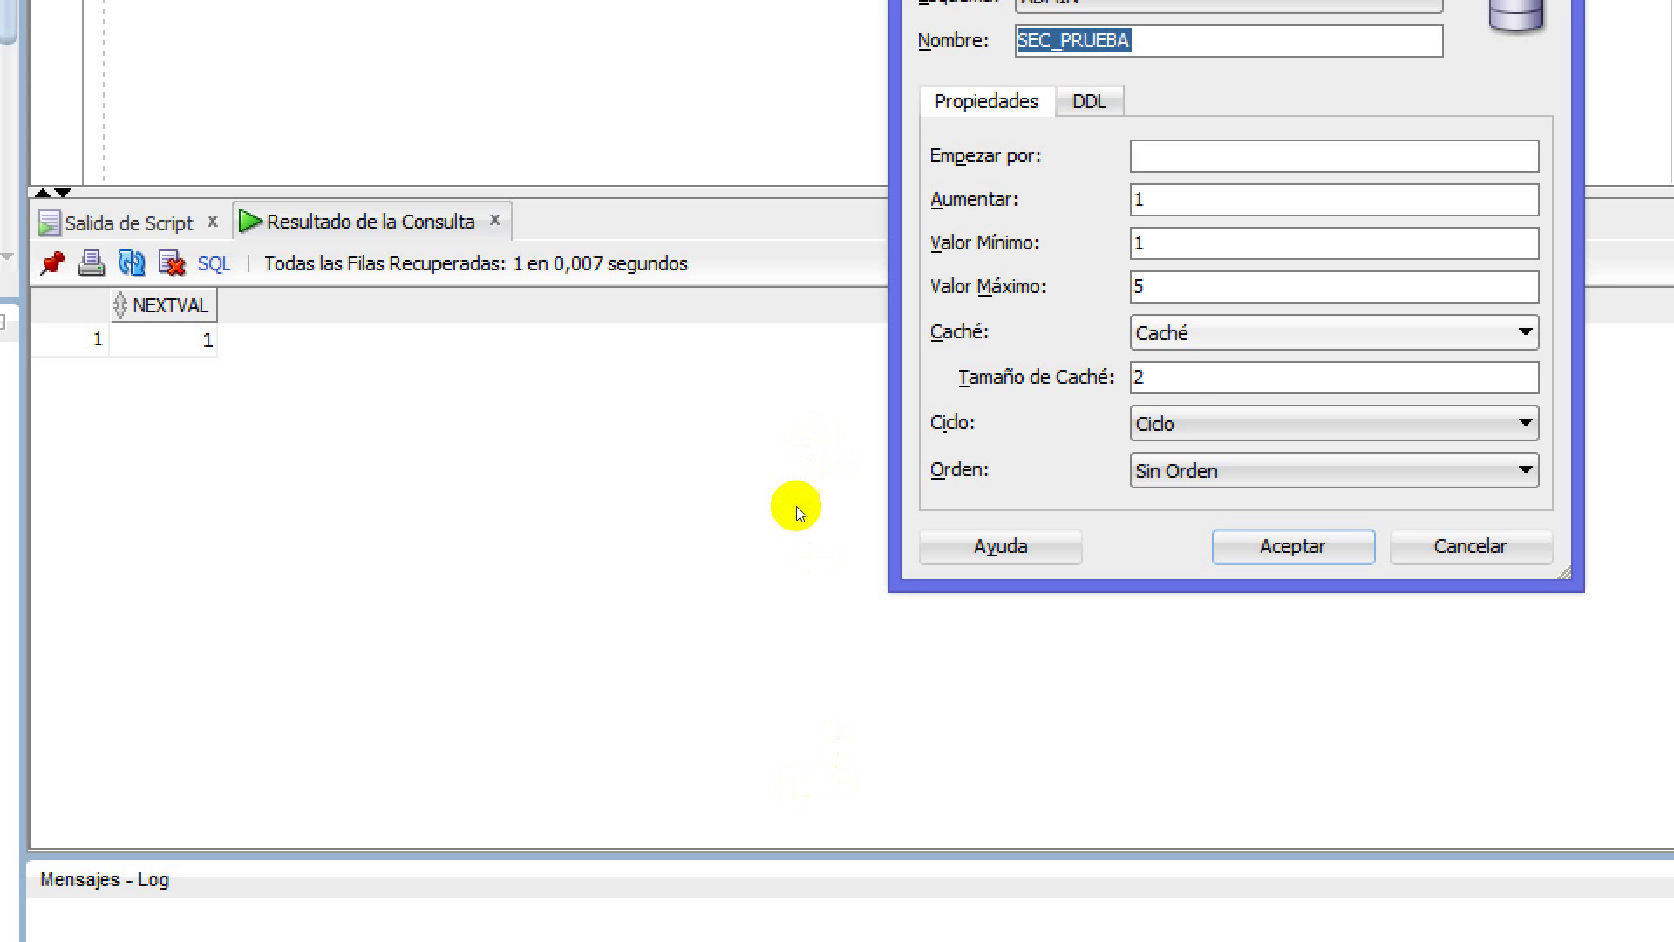
{"action": "key", "text": "alt+c"}
{"action": "key", "text": "alt+Down"}
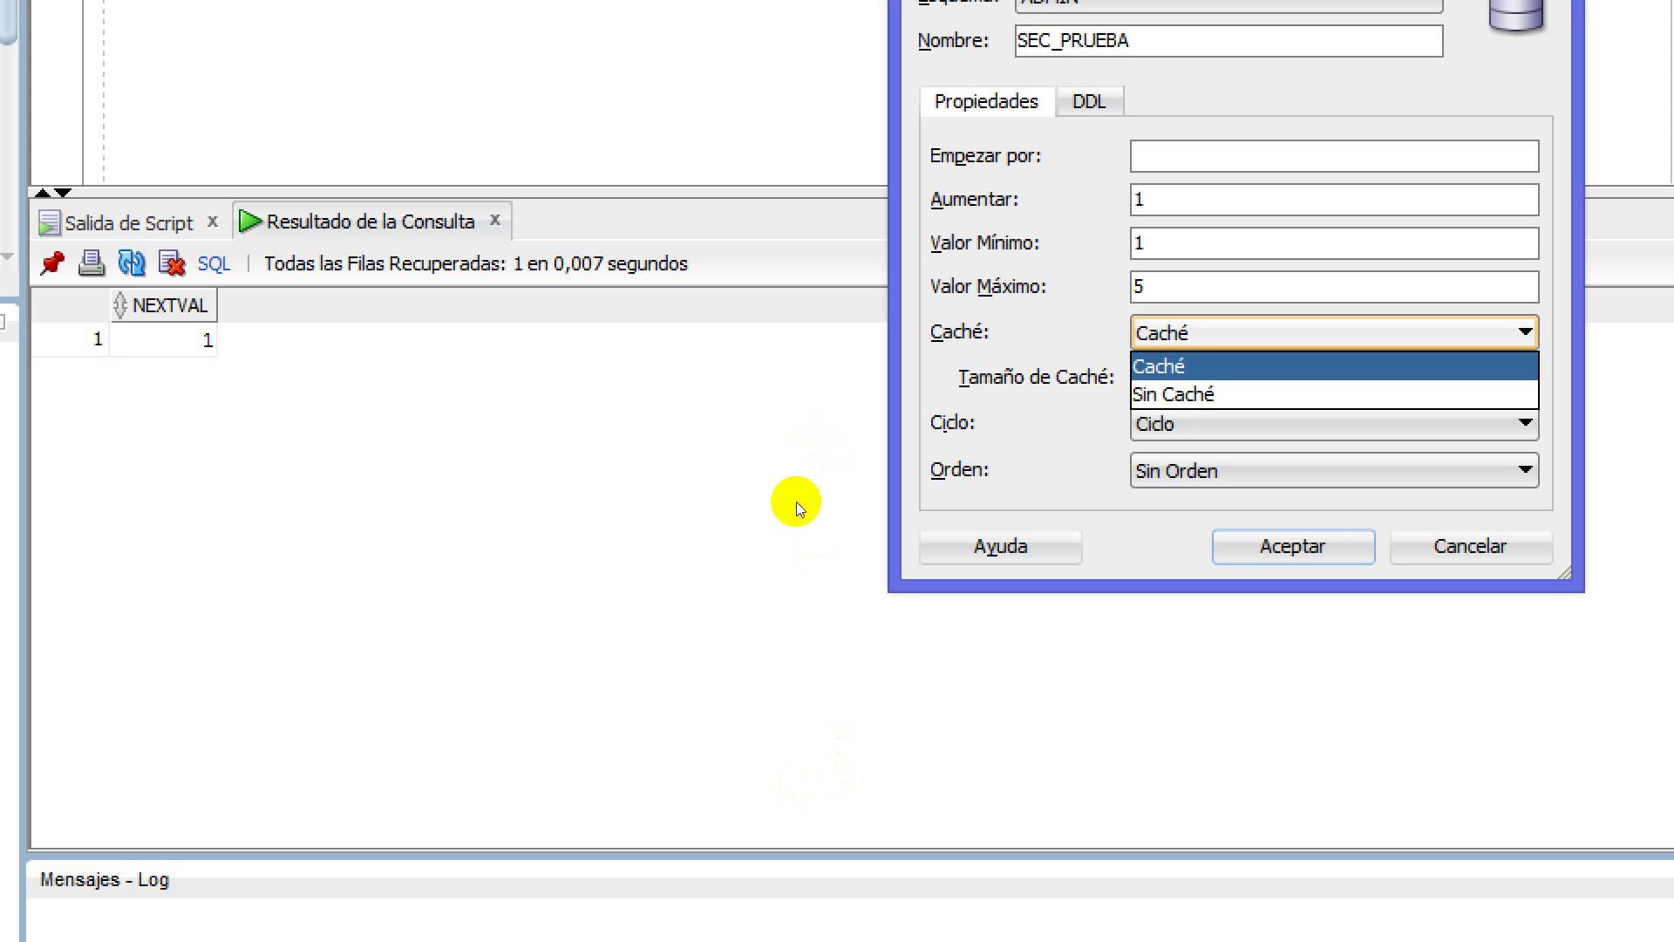
{"action": "key", "text": "Return"}
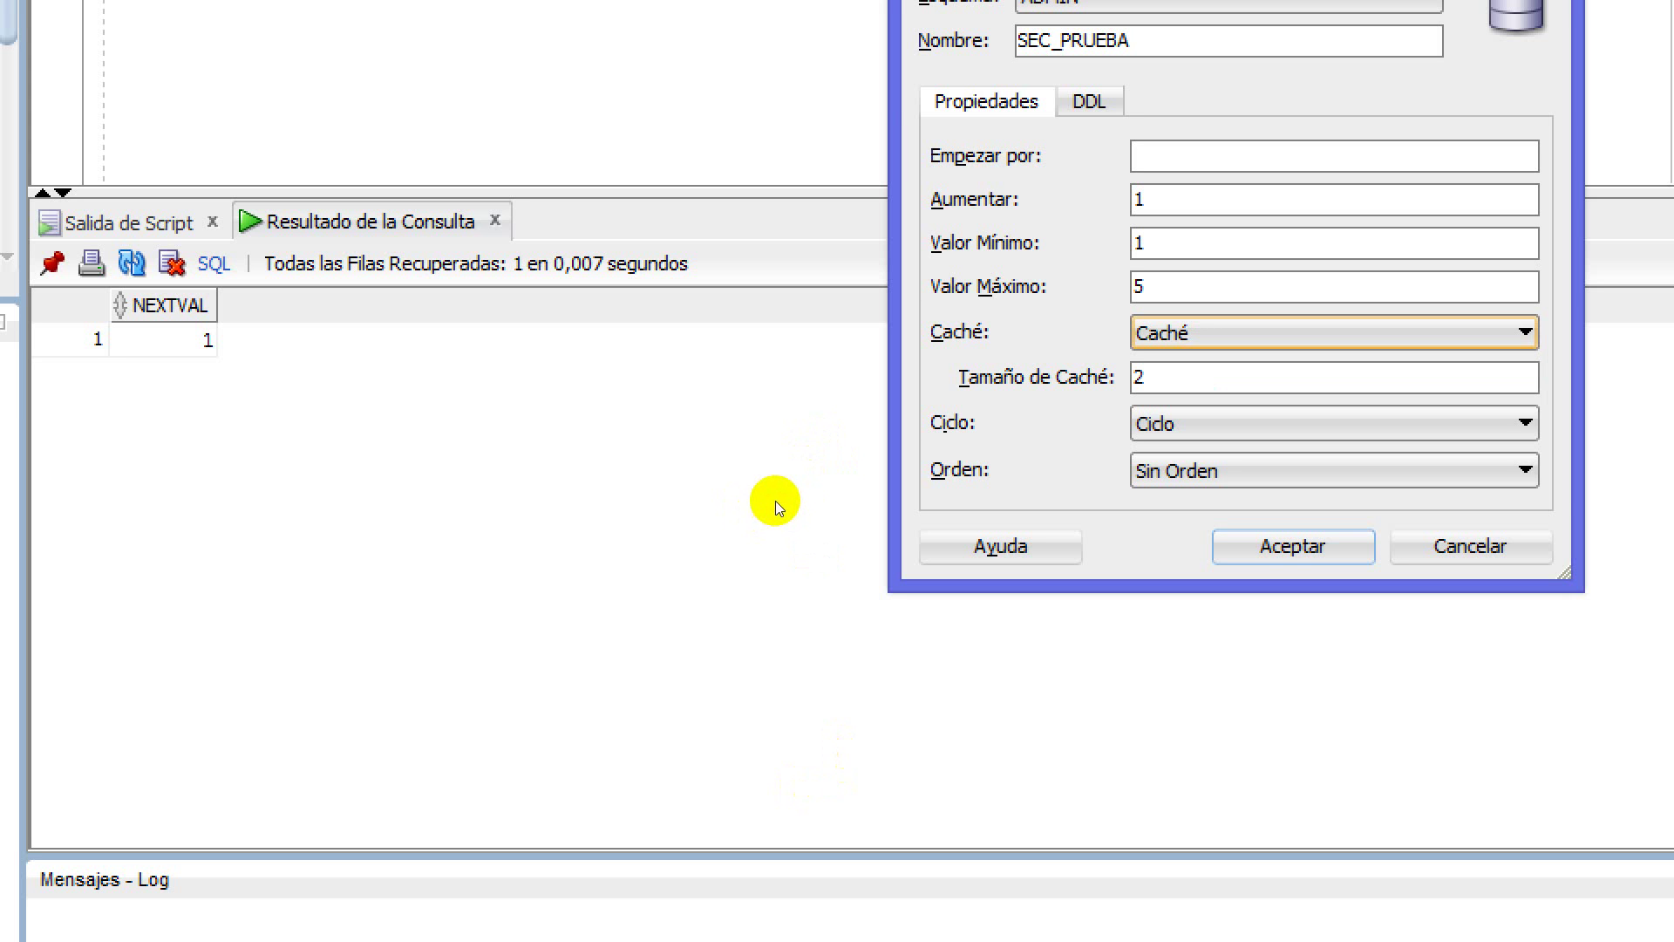
{"action": "key", "text": "Tab"}
{"action": "key", "text": "shift+Home"}
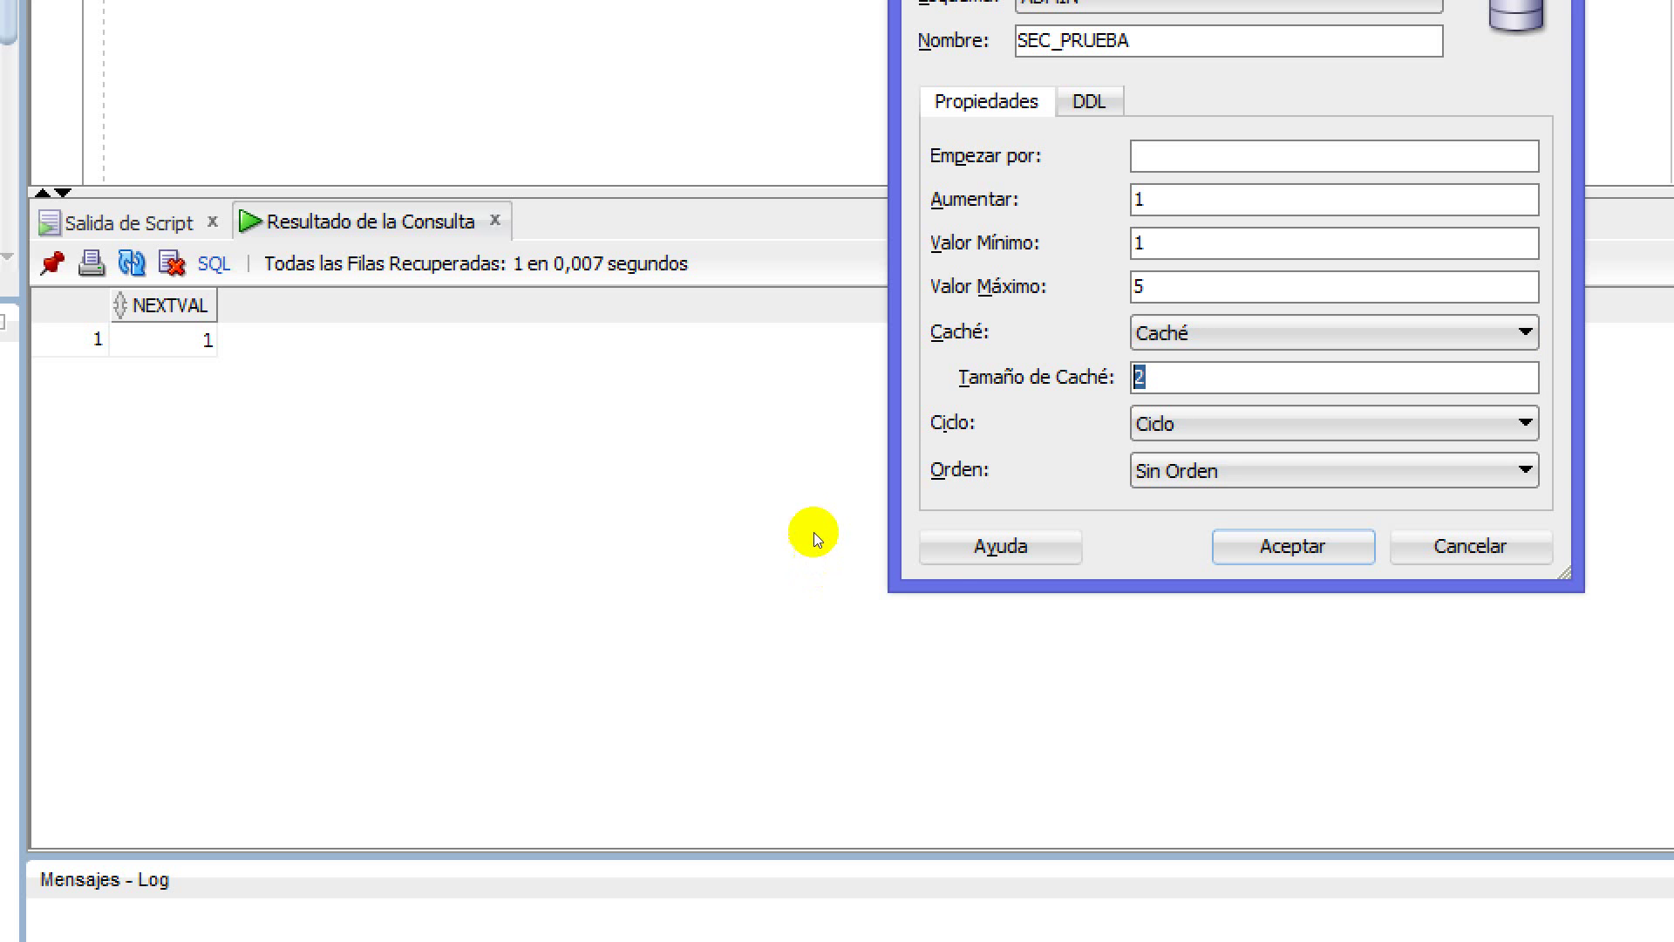
{"action": "key", "text": "Escape"}
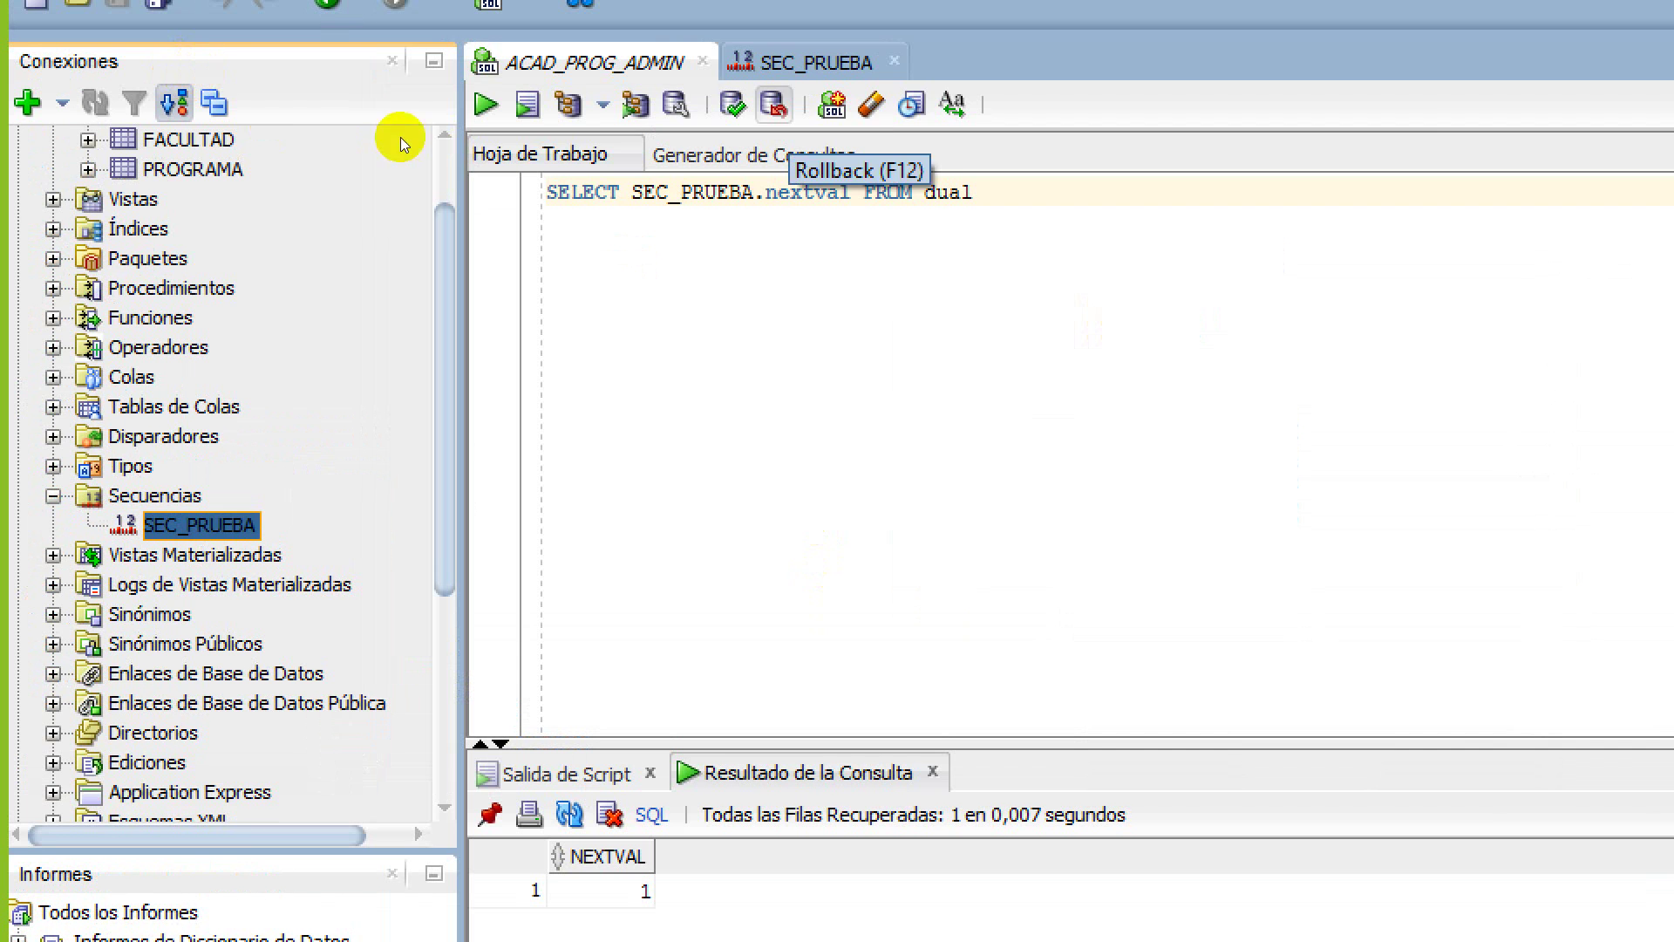
Open the FACULTAD table and view its columns and stored rows
{"action": "left_click", "coordinate": [593, 63]}
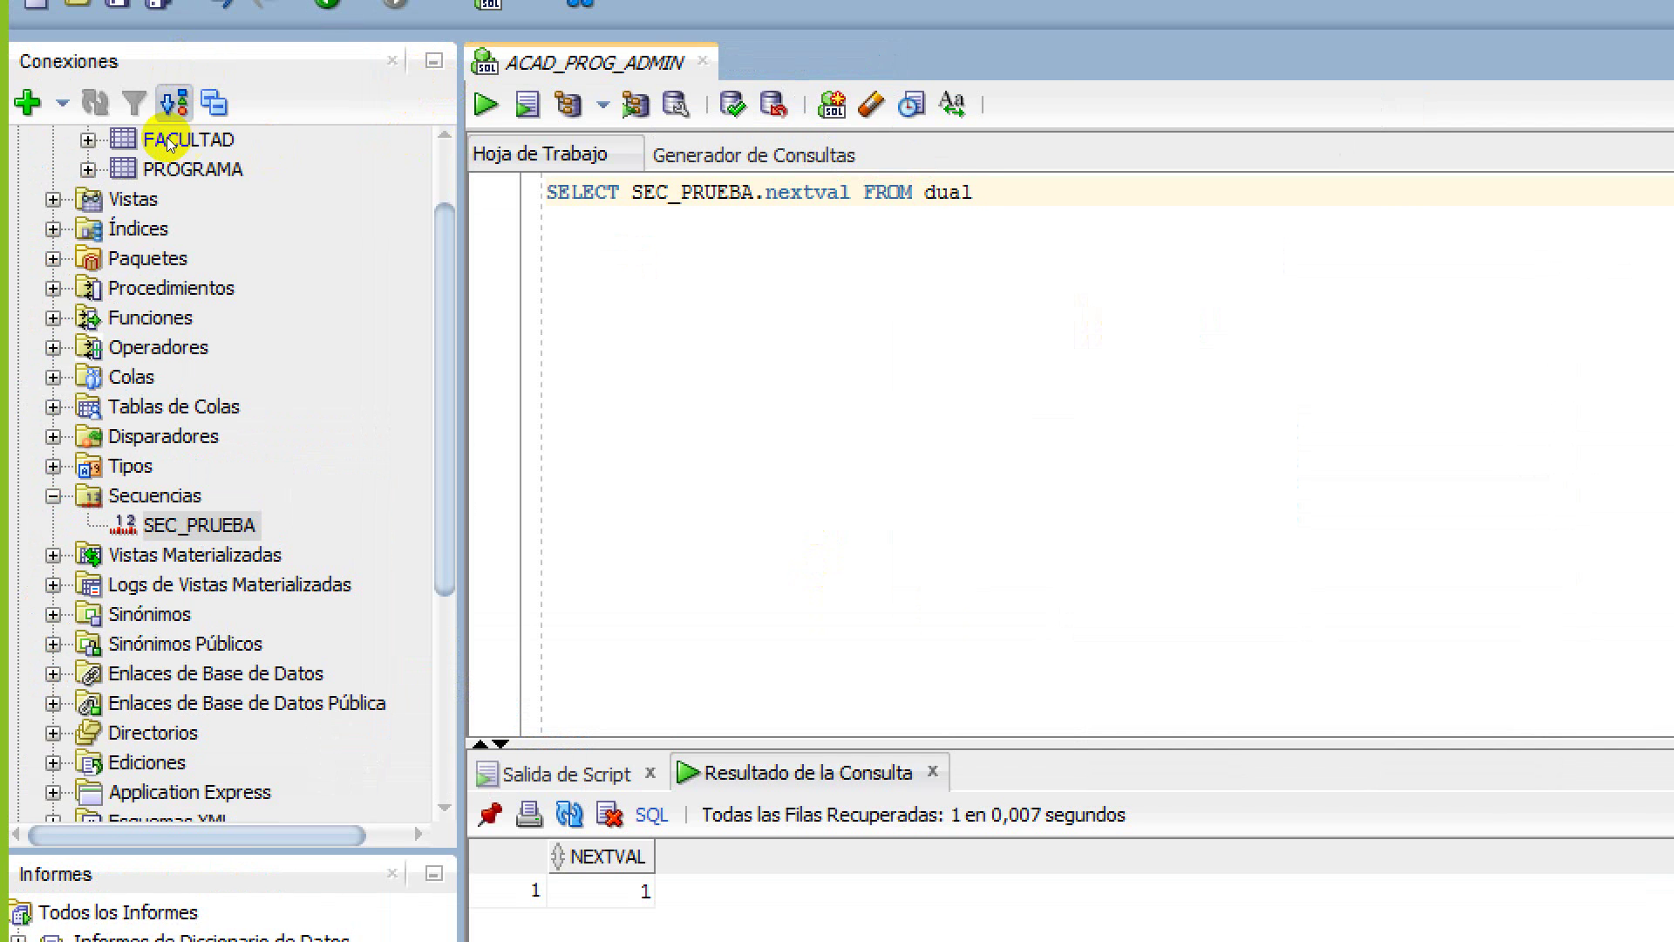
{"action": "double_click", "coordinate": [66, 137]}
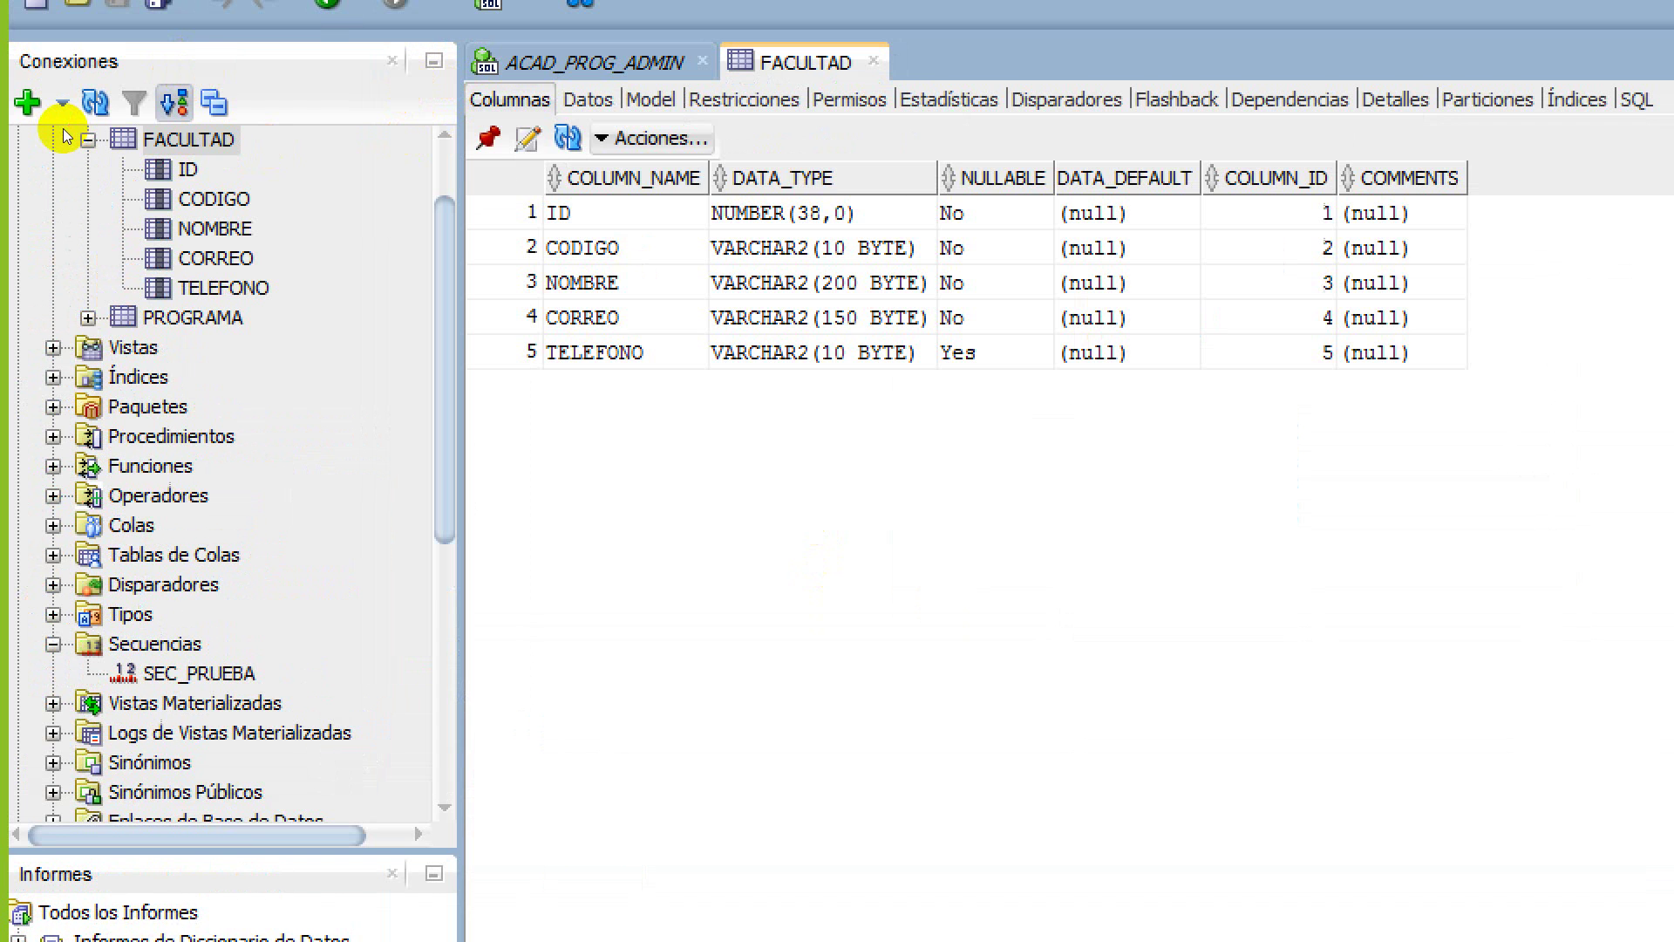
{"action": "left_click", "coordinate": [589, 99]}
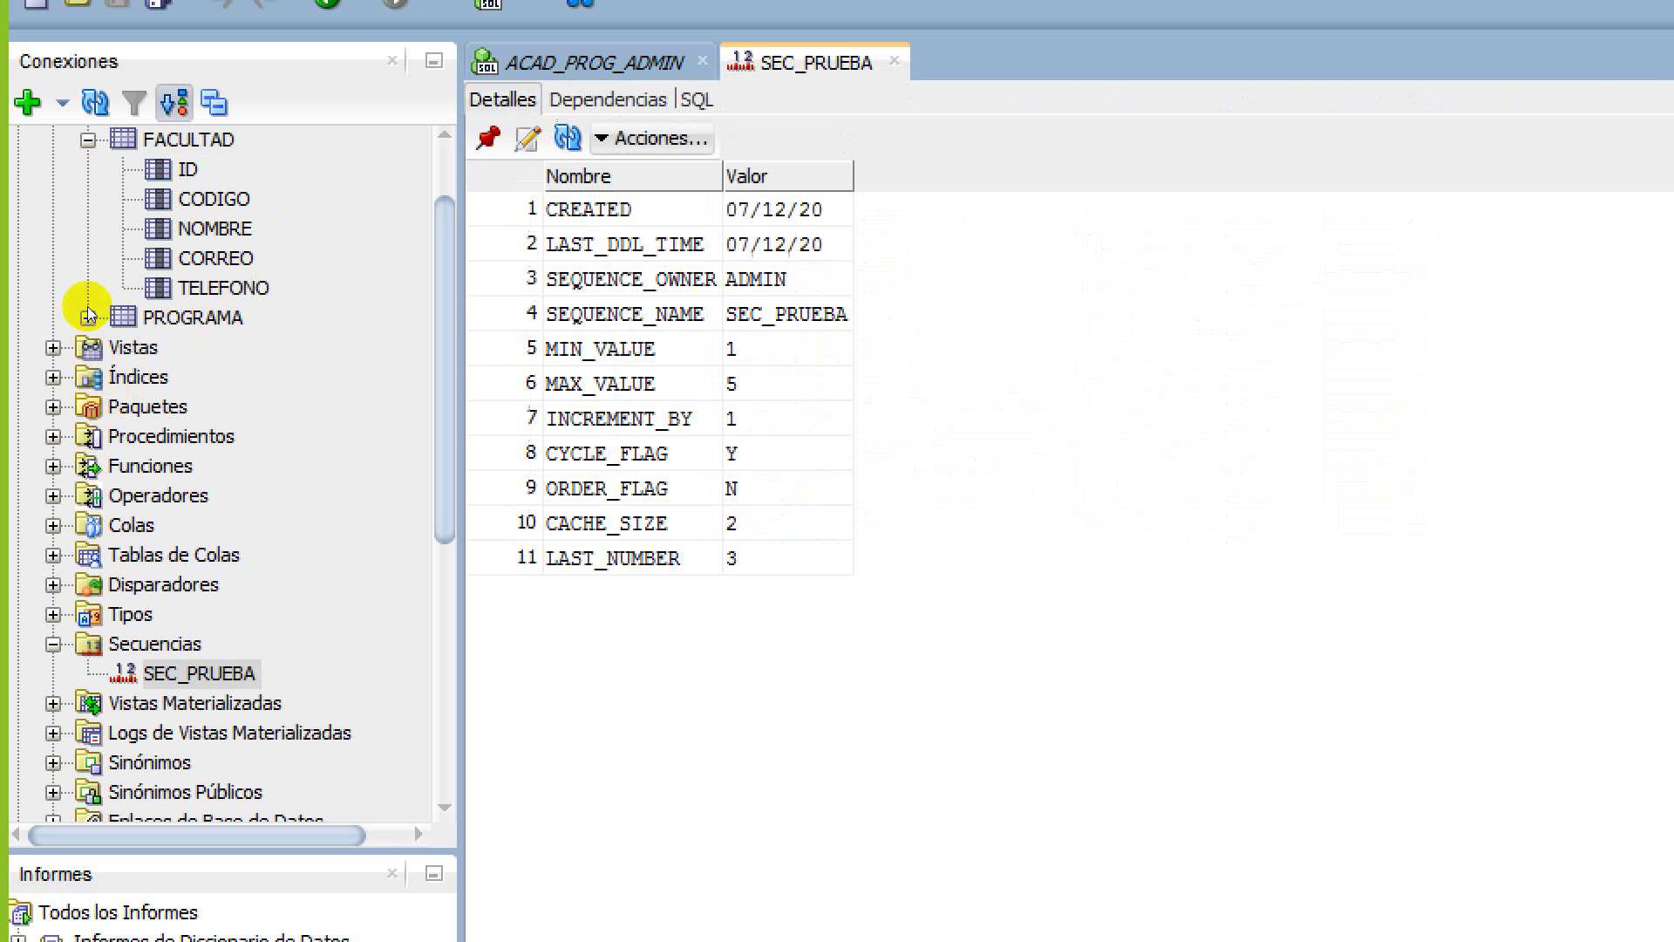
Start a new sequence from the Secuencias folder in the ADMIN schema
{"action": "key", "text": "Down"}
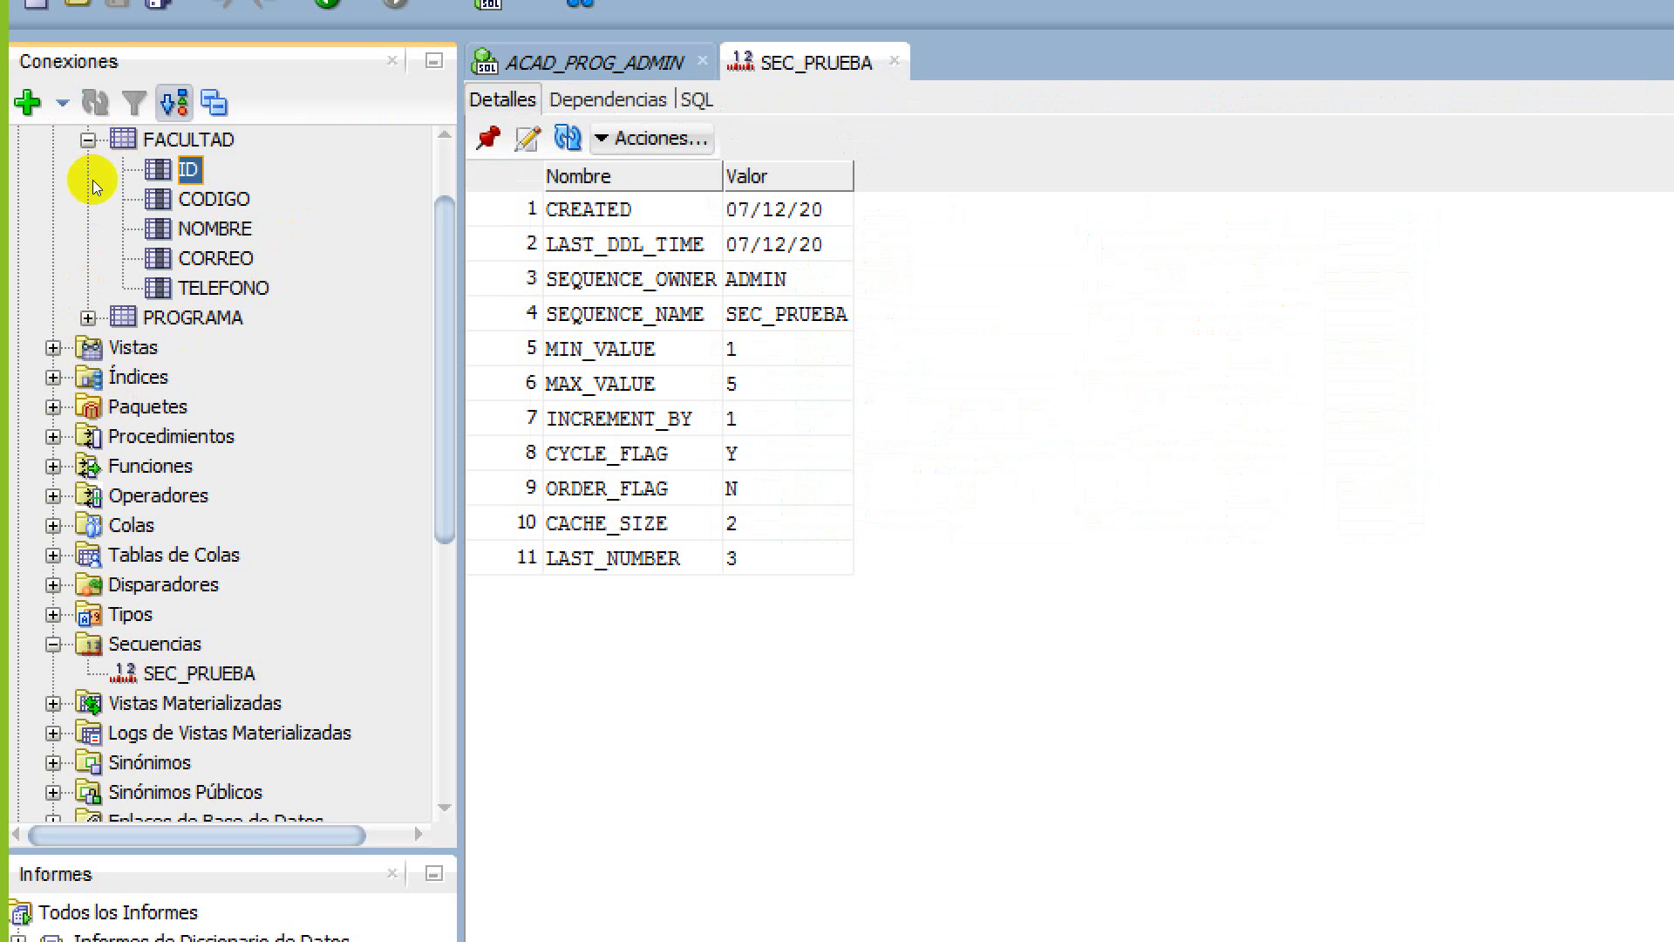
{"action": "key", "text": "s"}
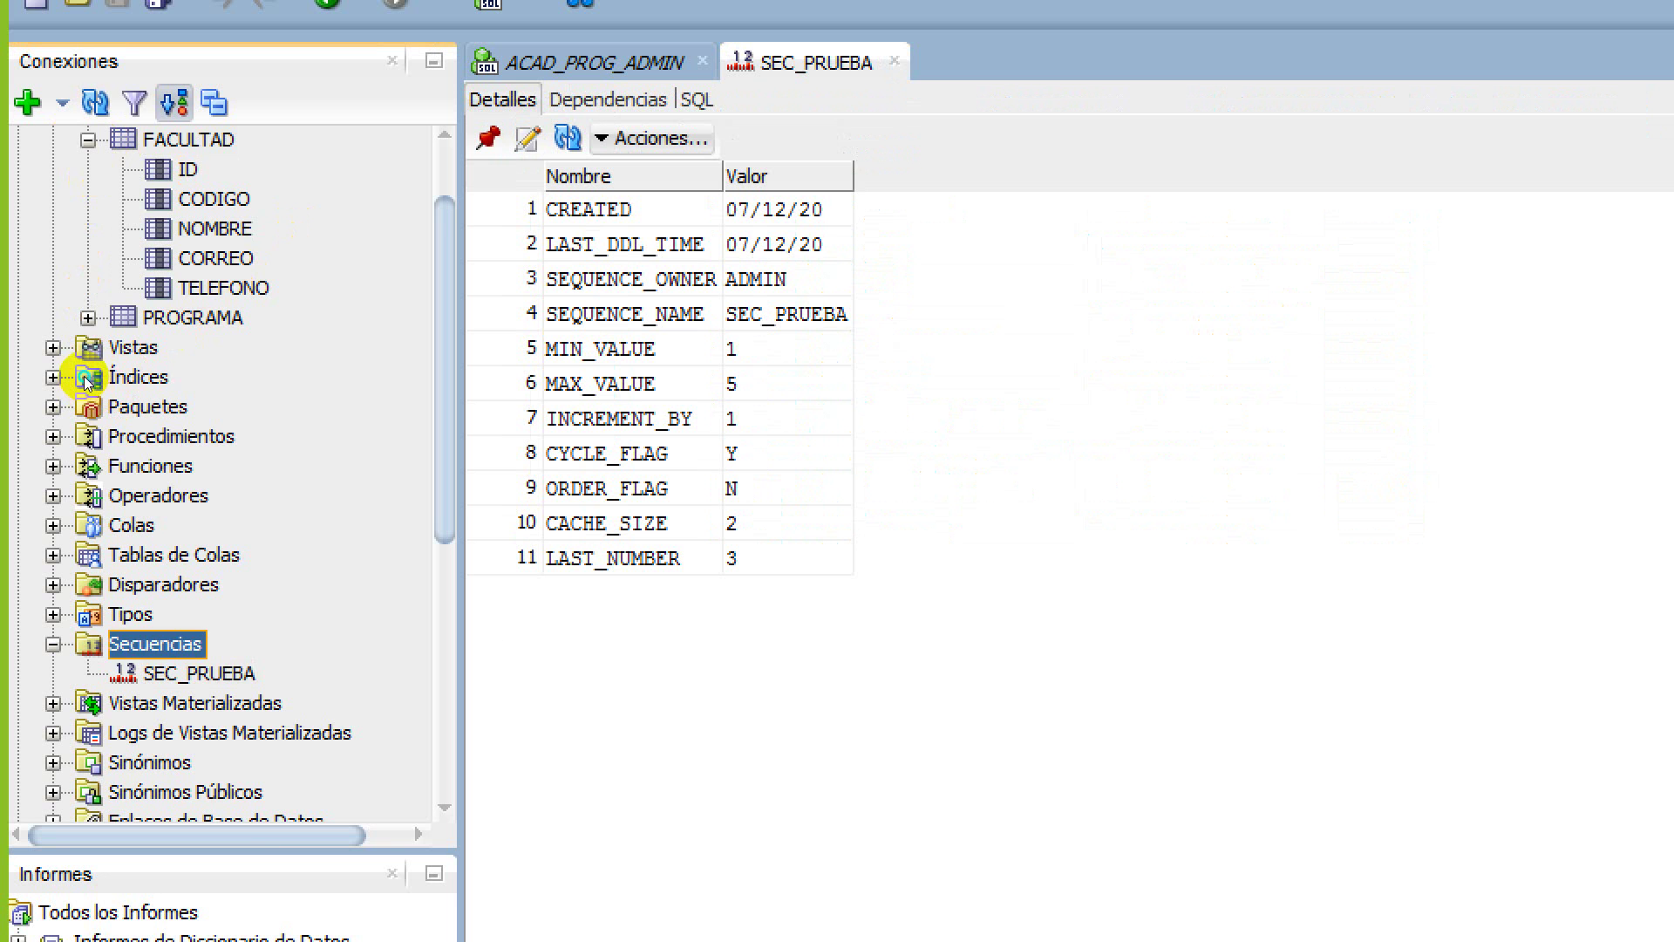
{"action": "key", "text": "shift+F10"}
{"action": "key", "text": "Down"}
{"action": "key", "text": "Return"}
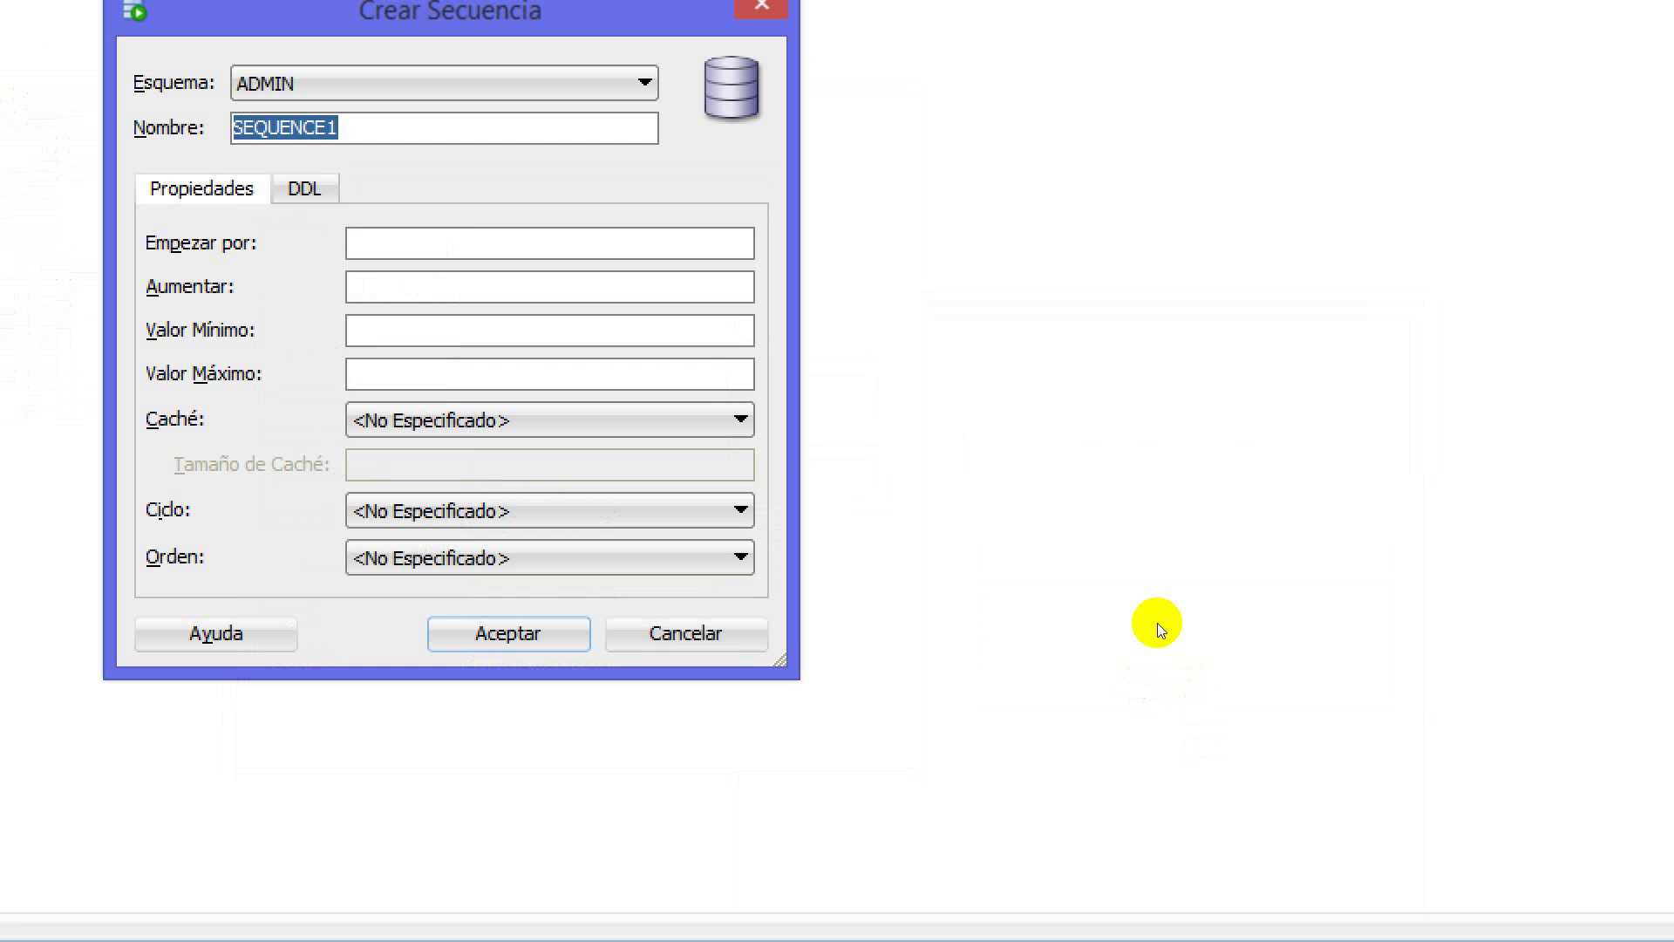
Create the ID_FACULTAD sequence starting at 11 with an increment of 1
{"action": "type", "text": "ID_FACULTAD"}
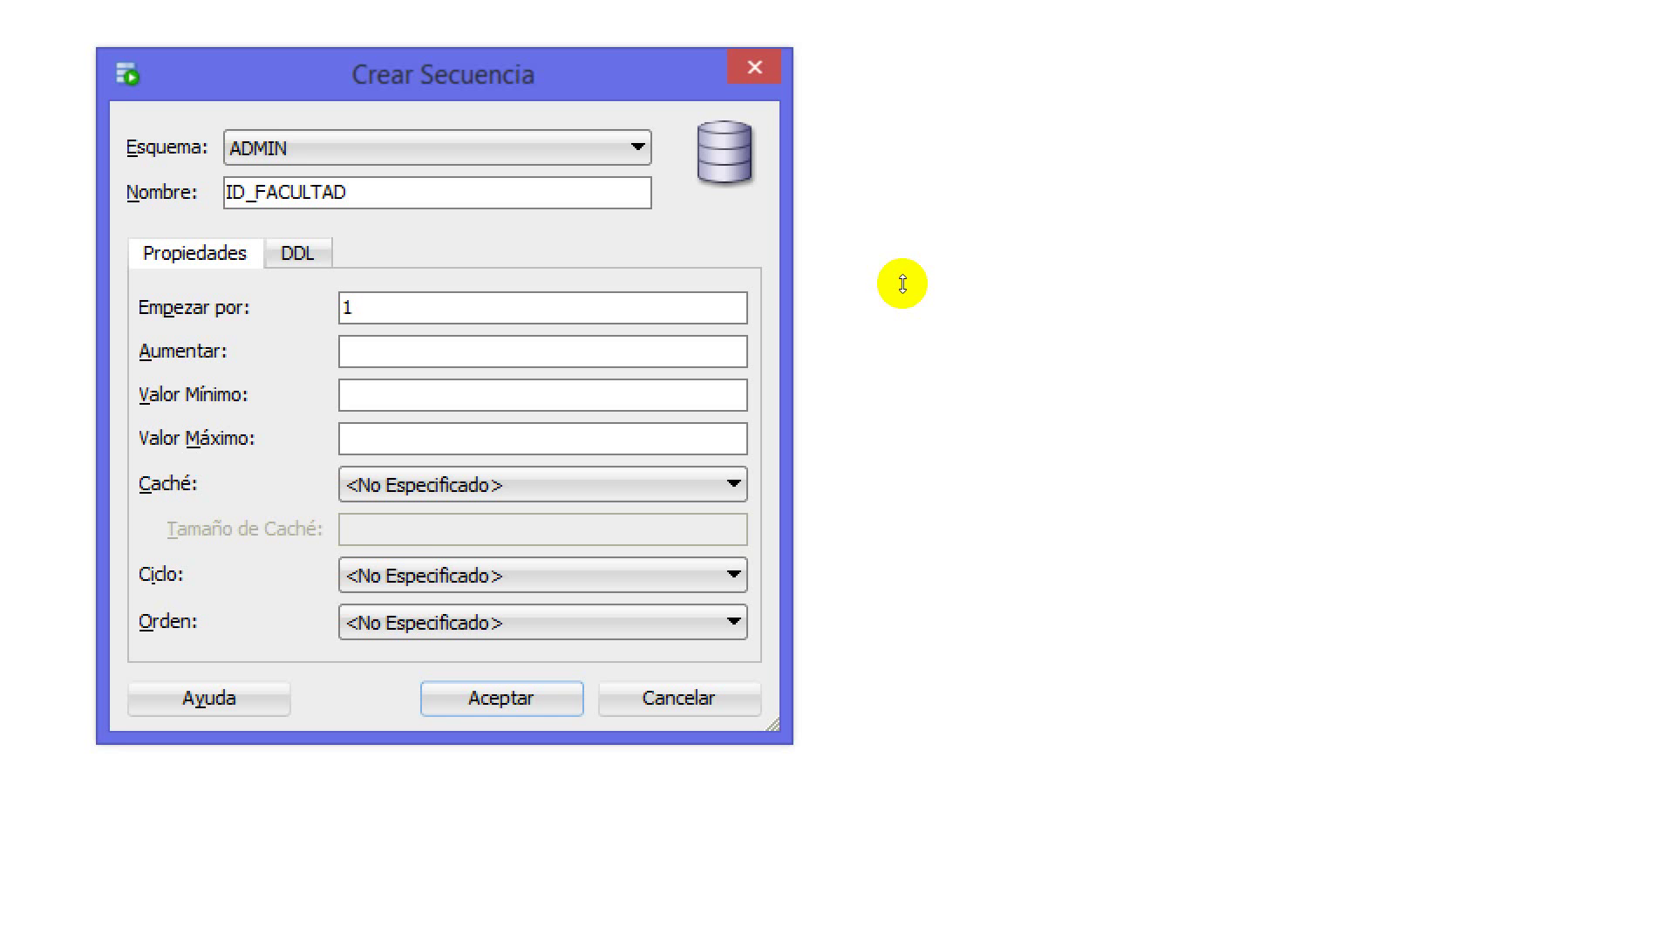
{"action": "type", "text": "1"}
{"action": "key", "text": "Tab"}
{"action": "type", "text": "1"}
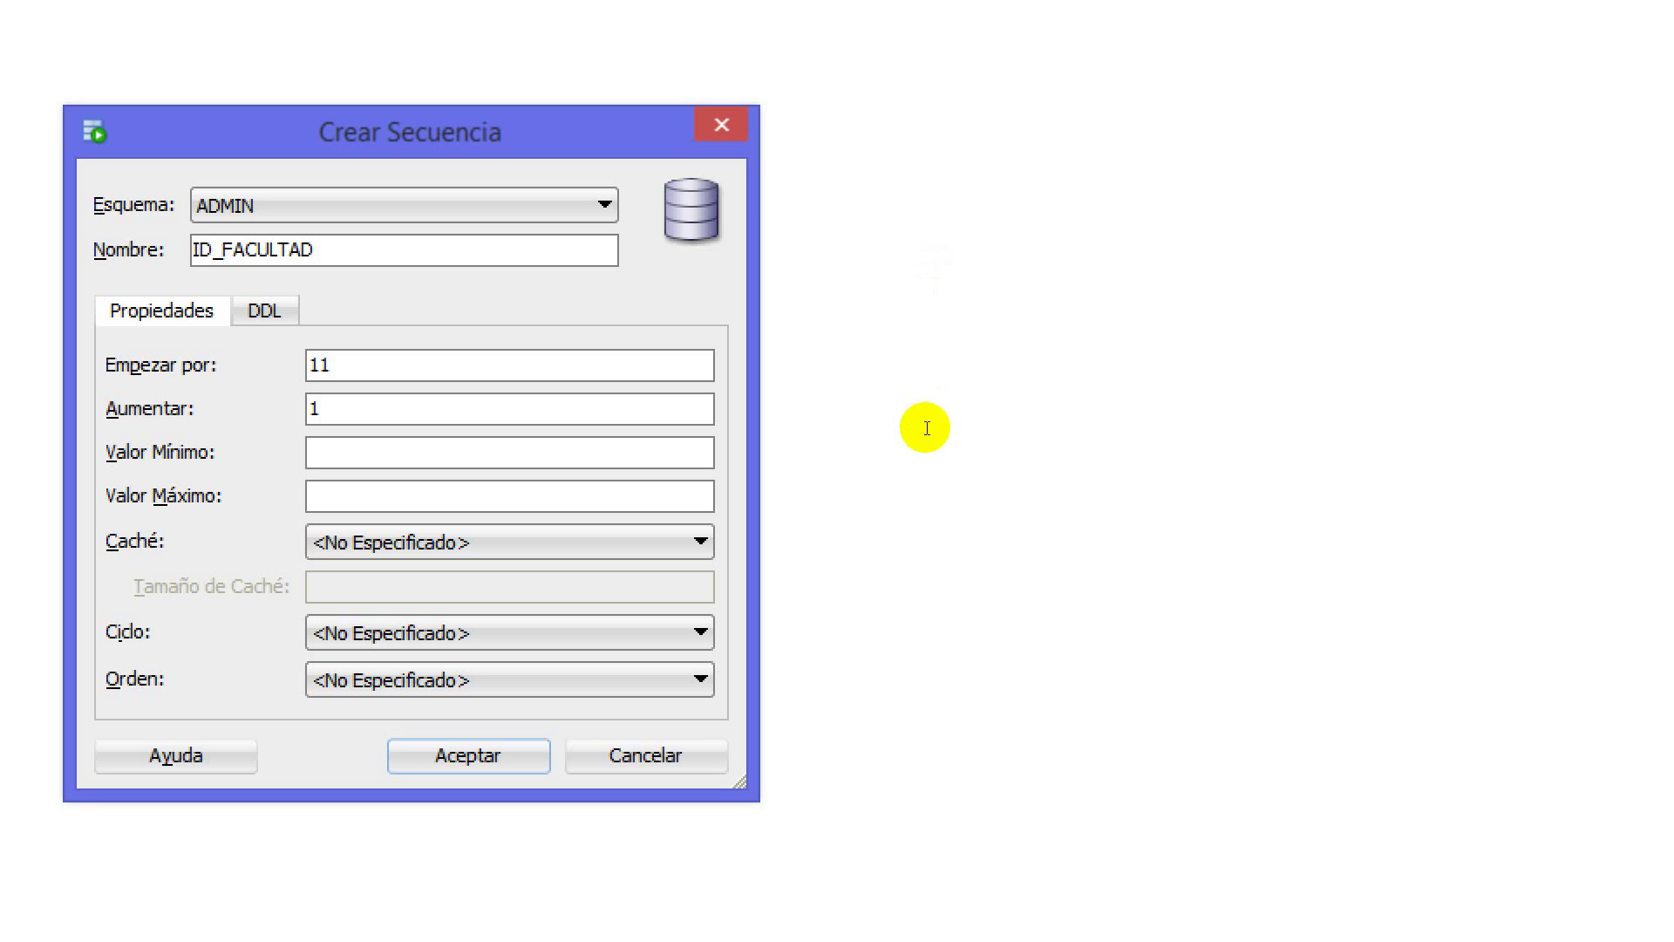
{"action": "key", "text": "Tab"}
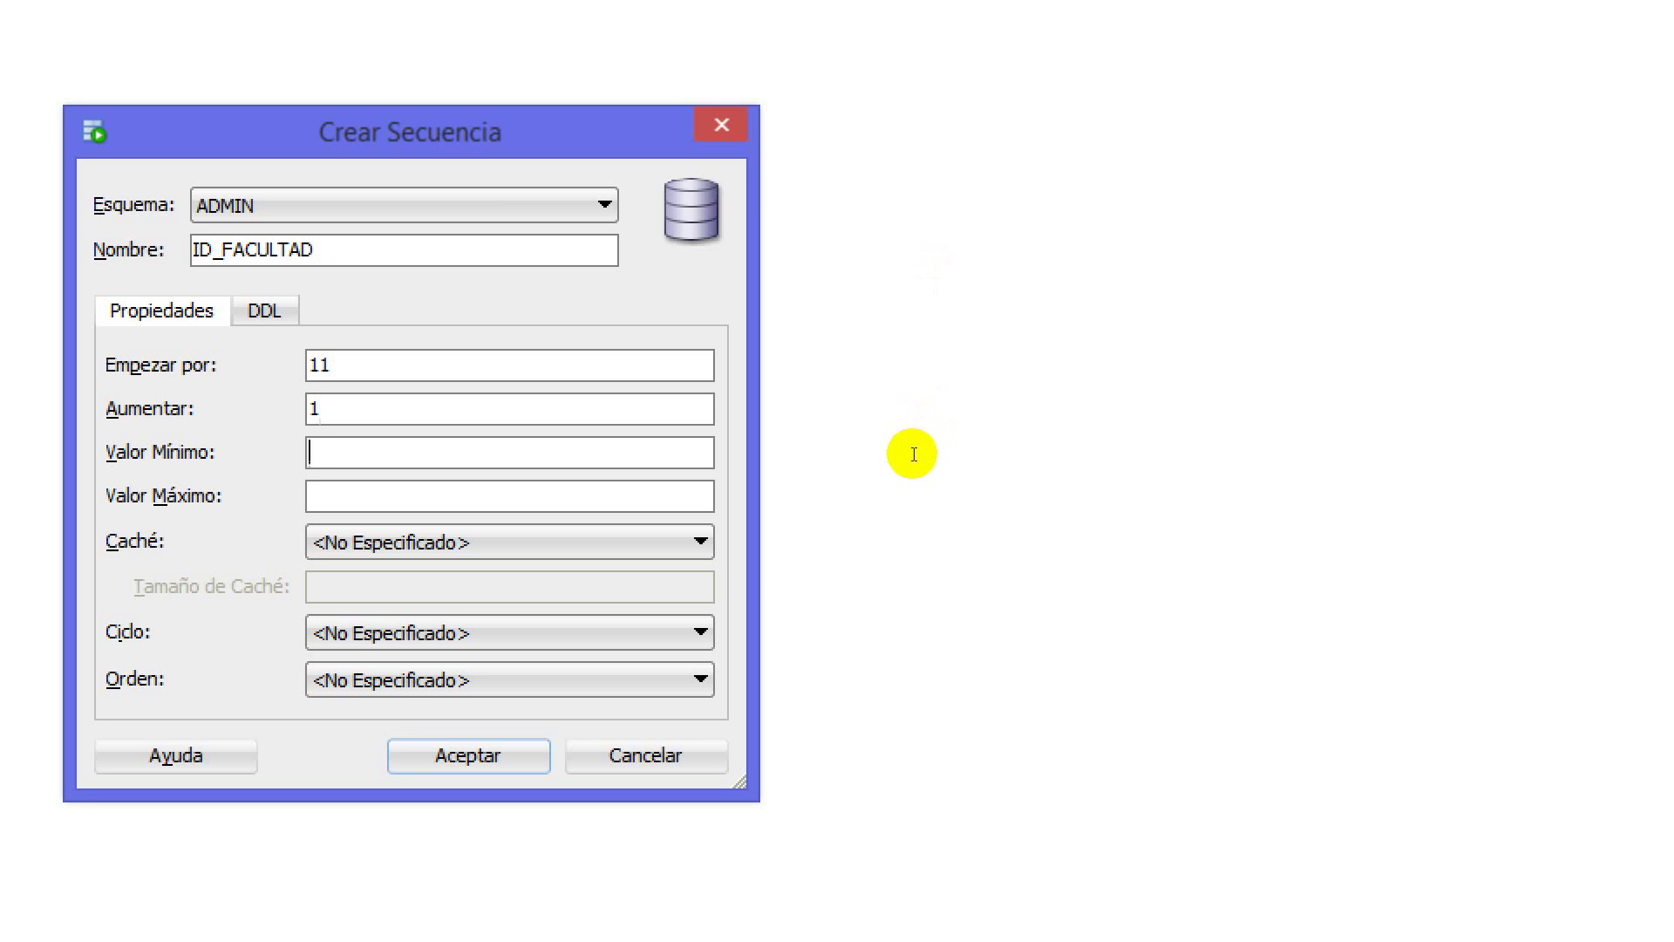
{"action": "key", "text": "Tab"}
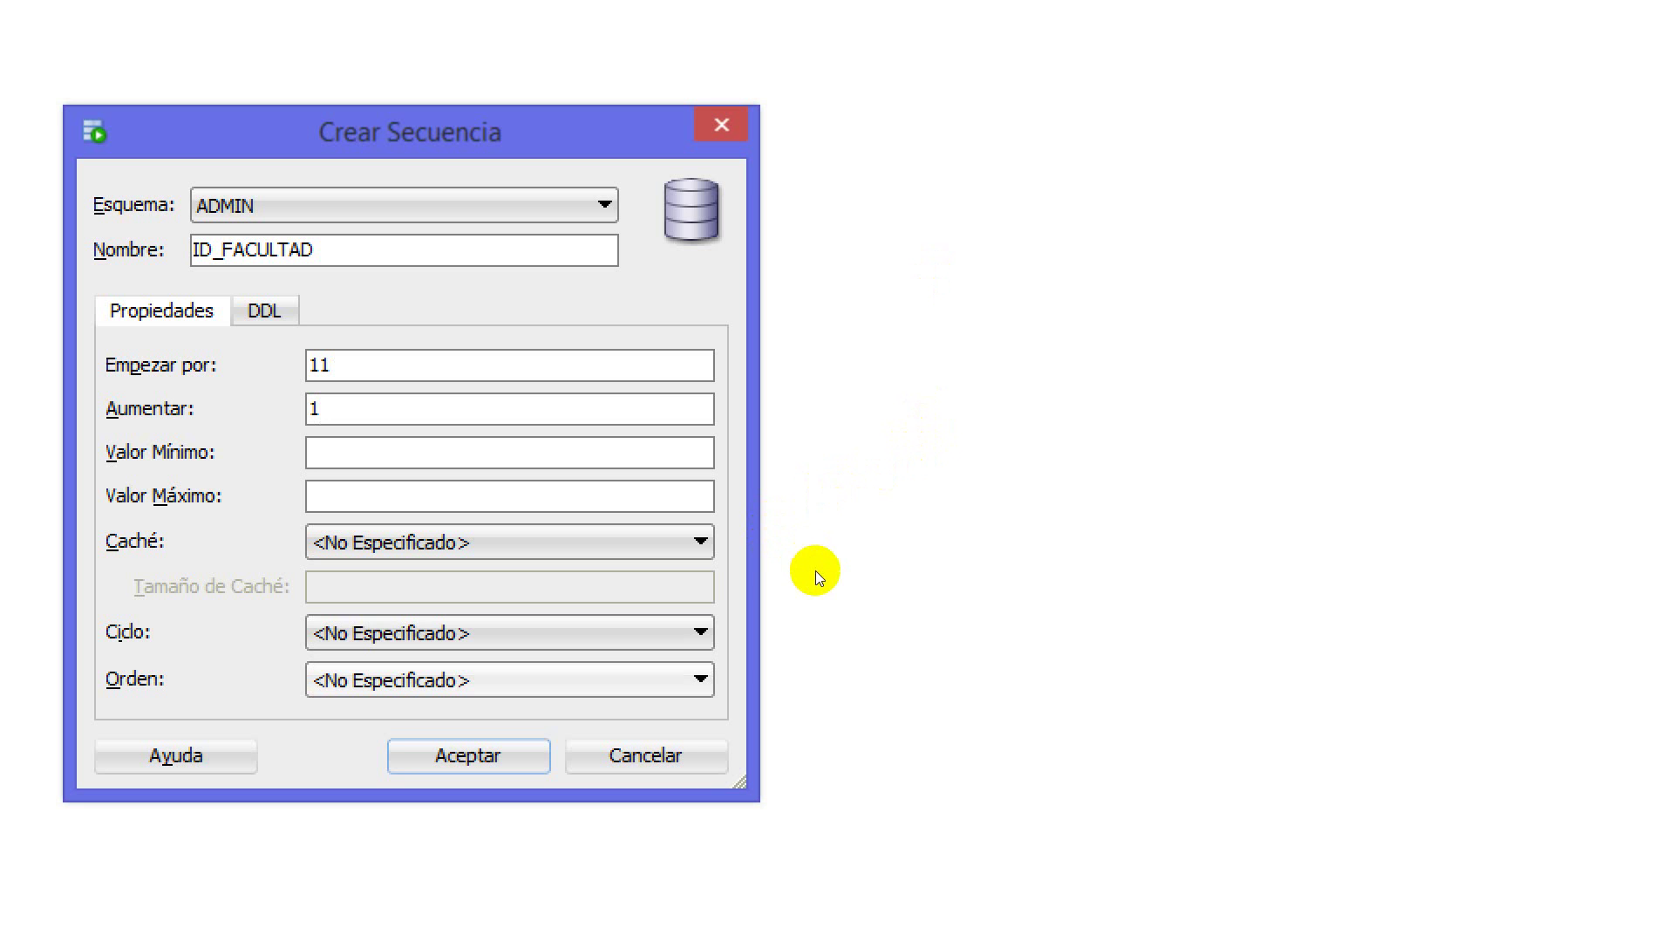
{"action": "key", "text": "Tab"}
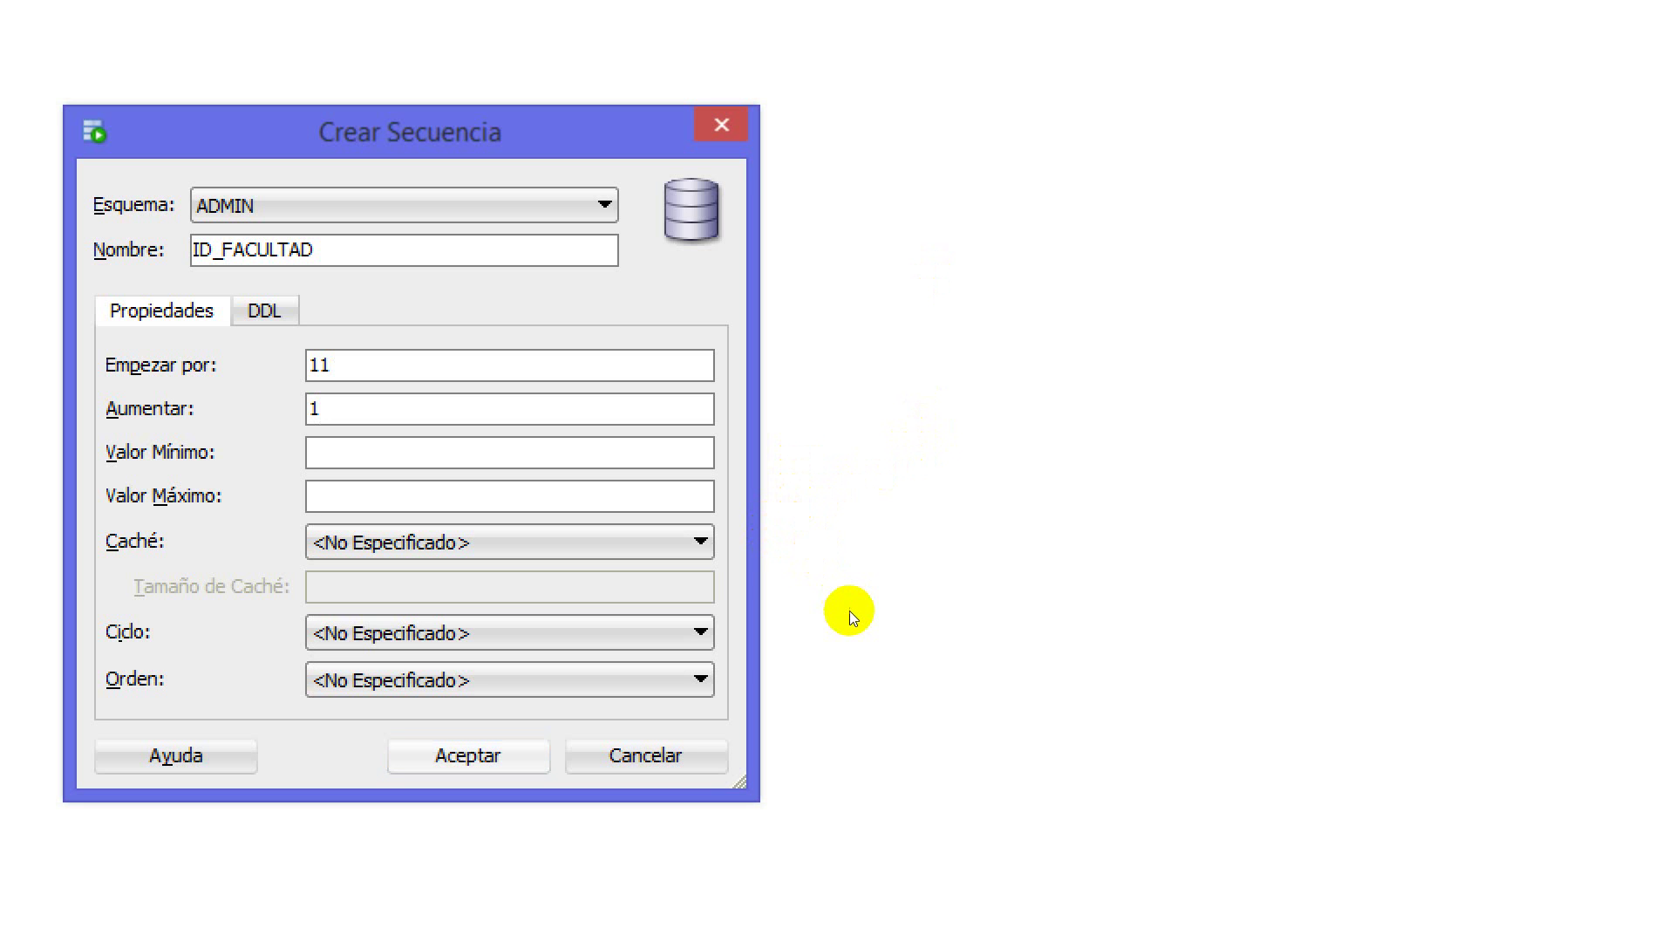
{"action": "key", "text": "Return"}
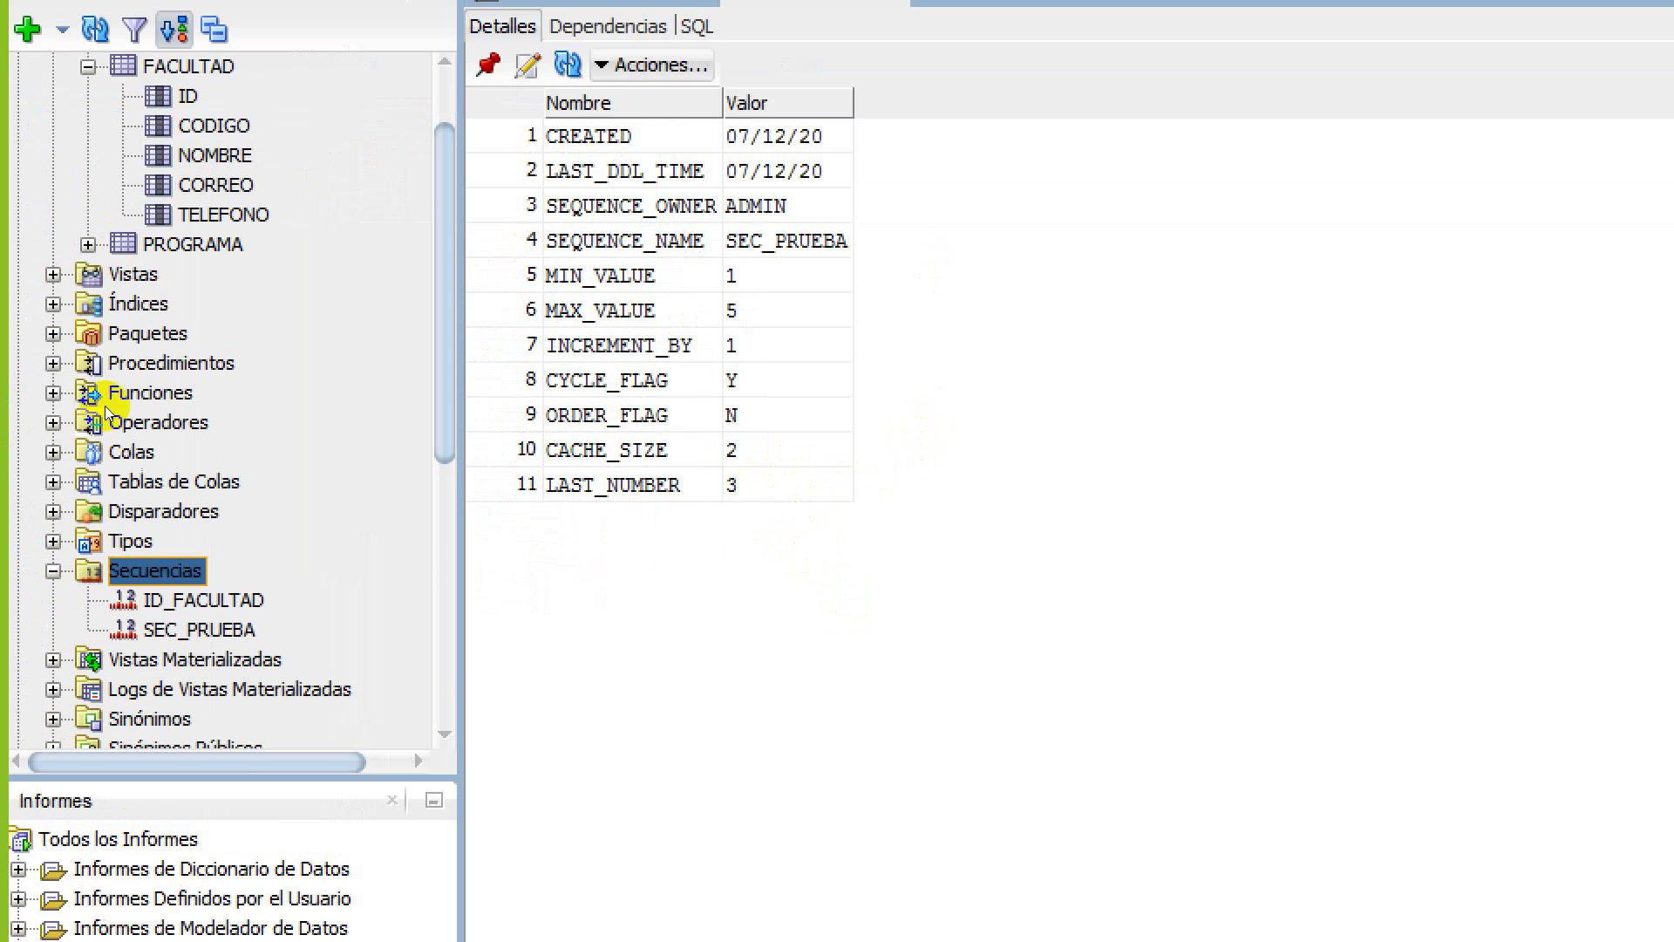
Review ID_FACULTAD's details, then replace the old SELECT line with the start of an INSERT
{"action": "key", "text": "Down"}
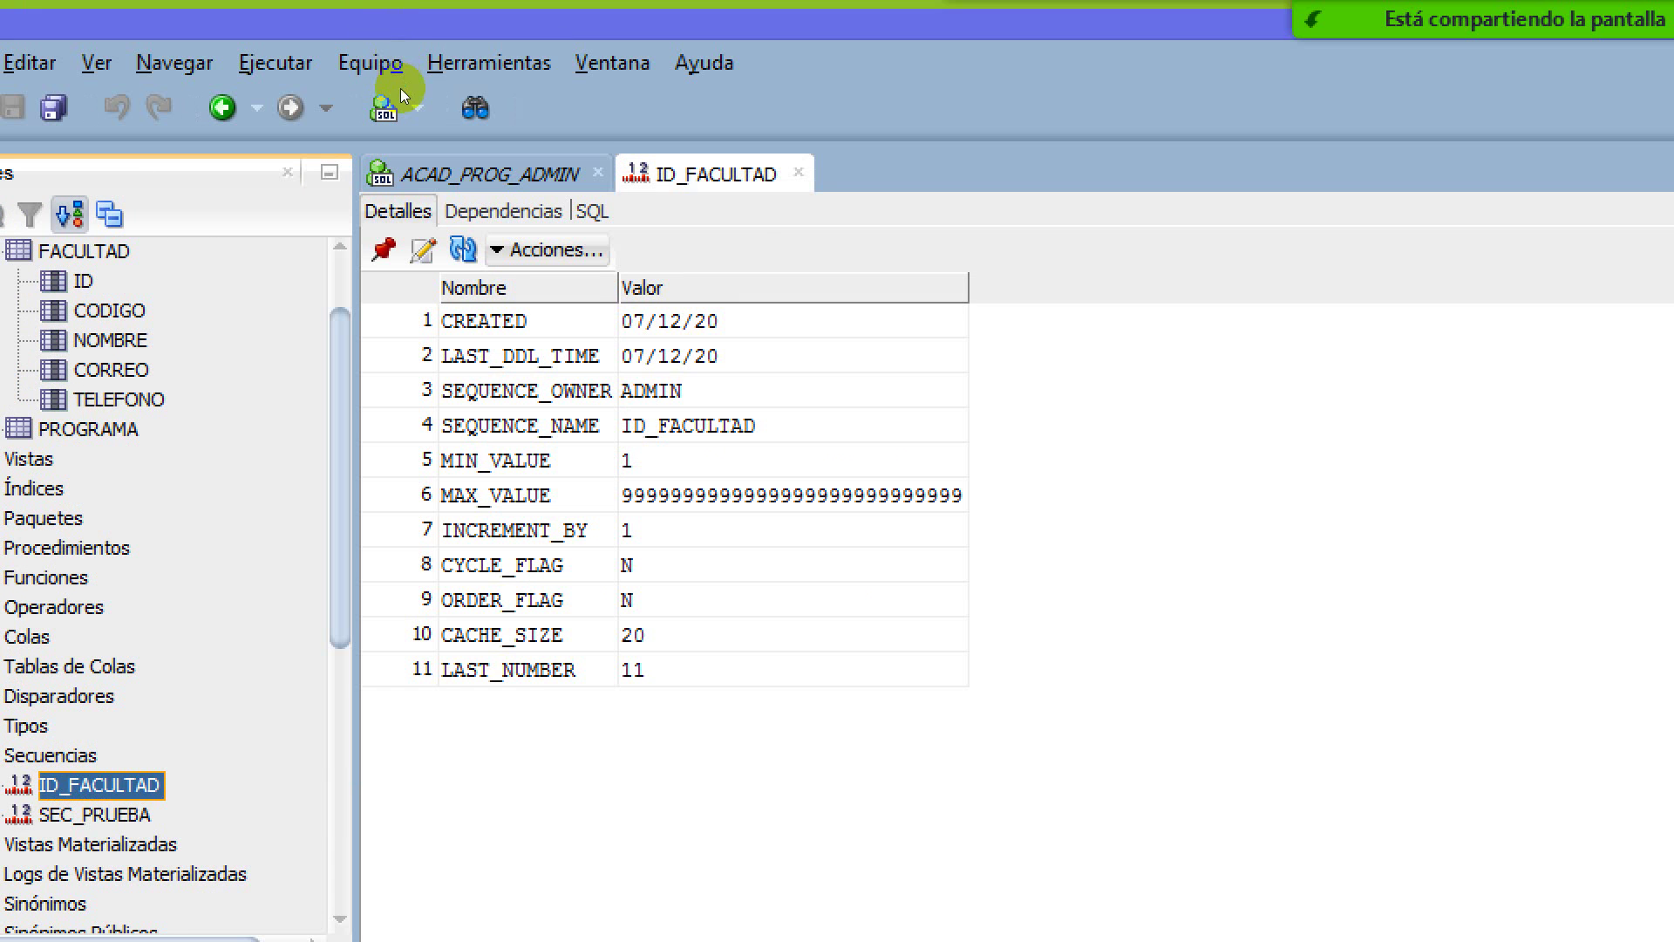
{"action": "key", "text": "ctrl+w"}
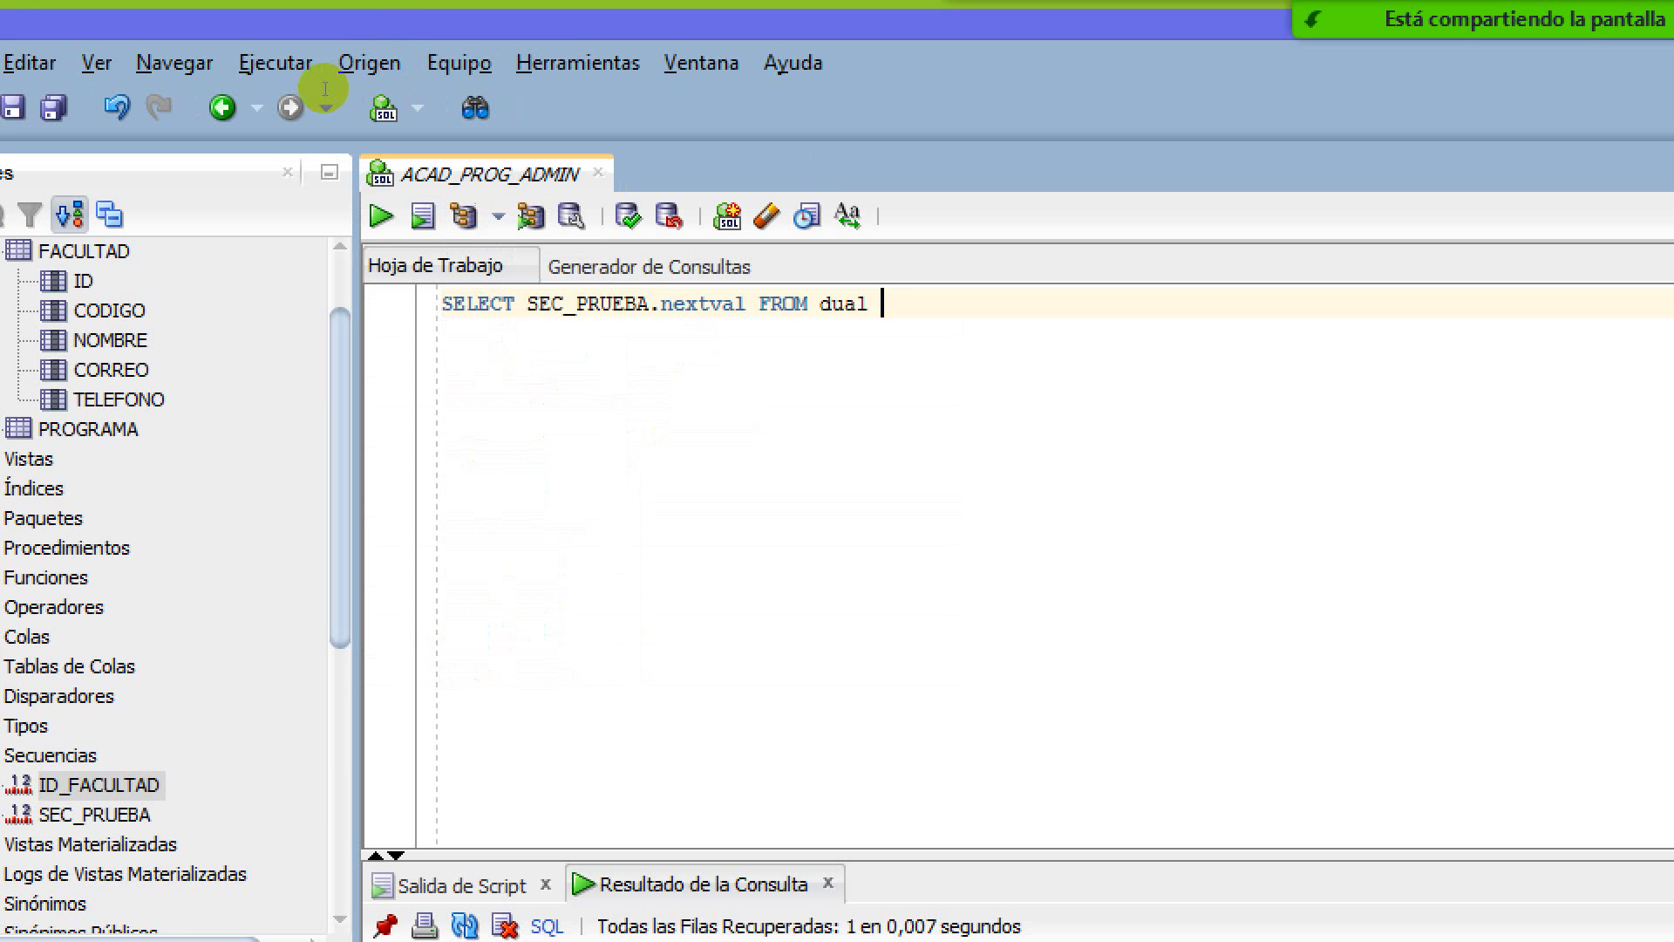
{"action": "key", "text": "shift+Home"}
{"action": "key", "text": "Left"}
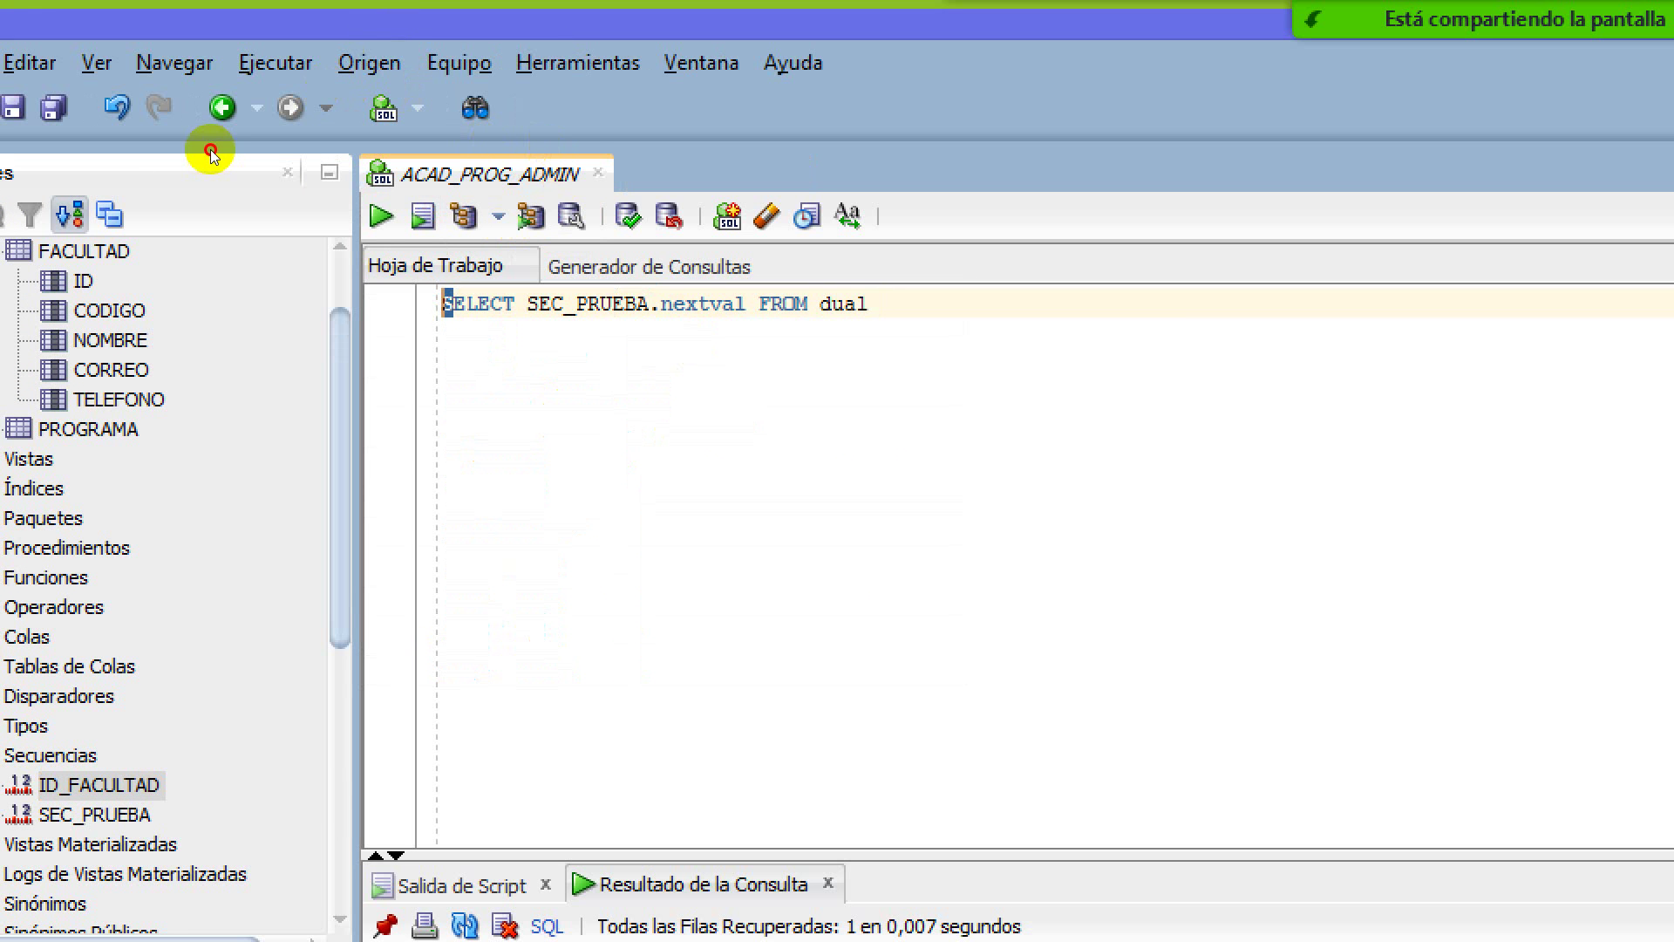
{"action": "key", "text": "shift+End"}
{"action": "key", "text": "Delete"}
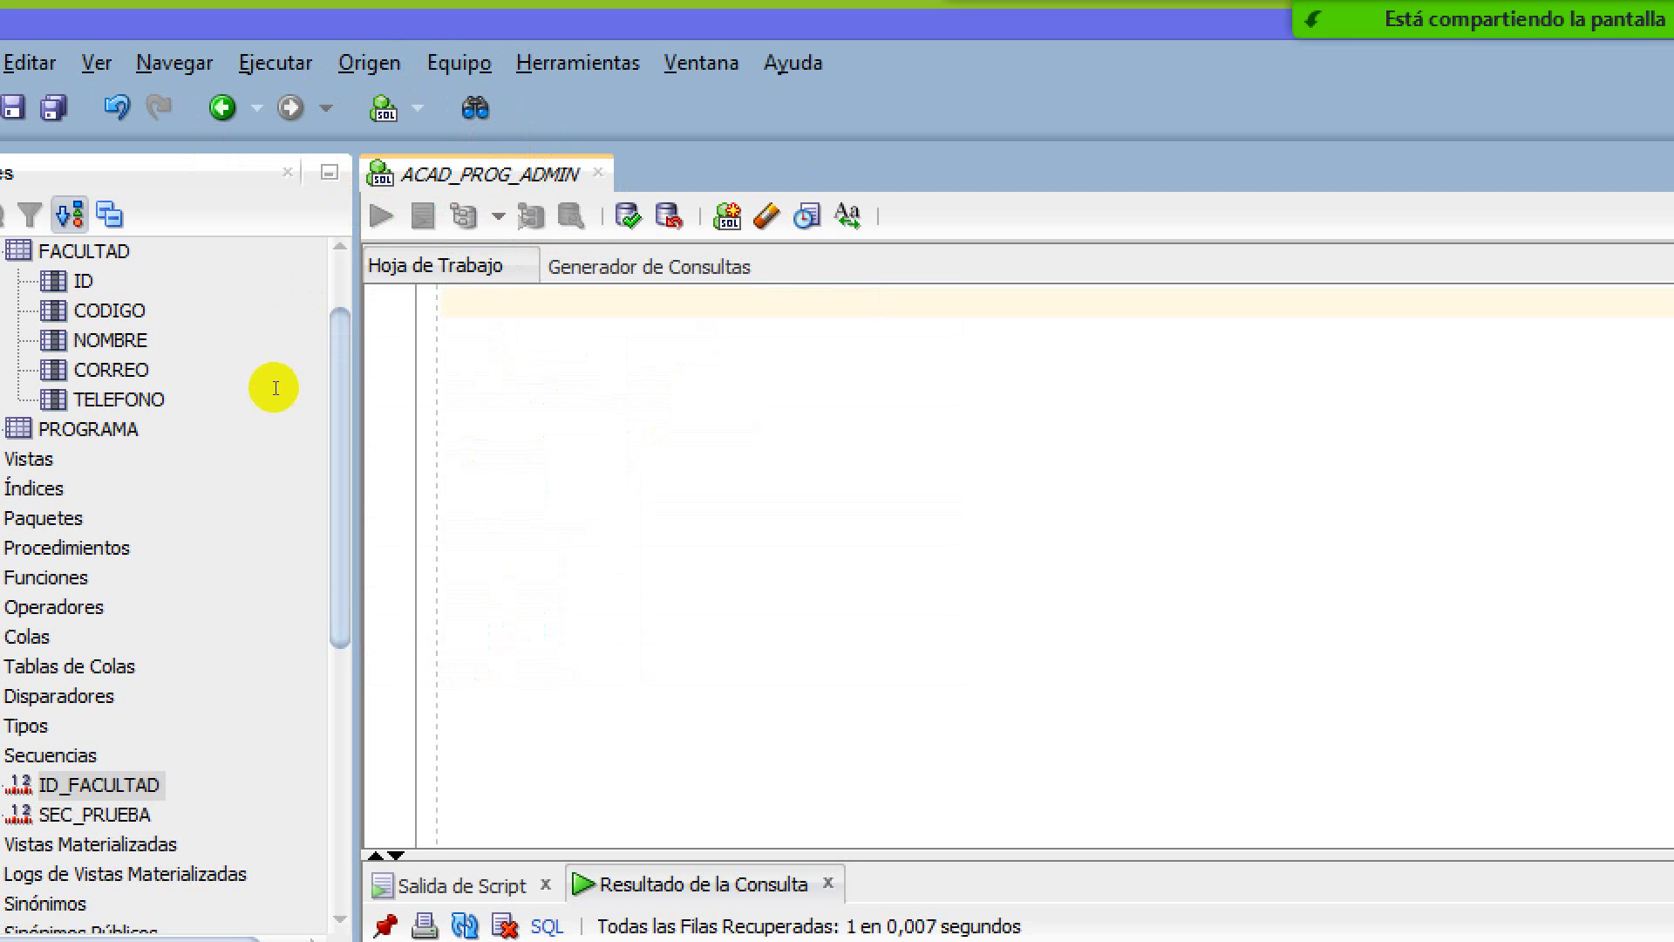
{"action": "type", "text": "INSET"}
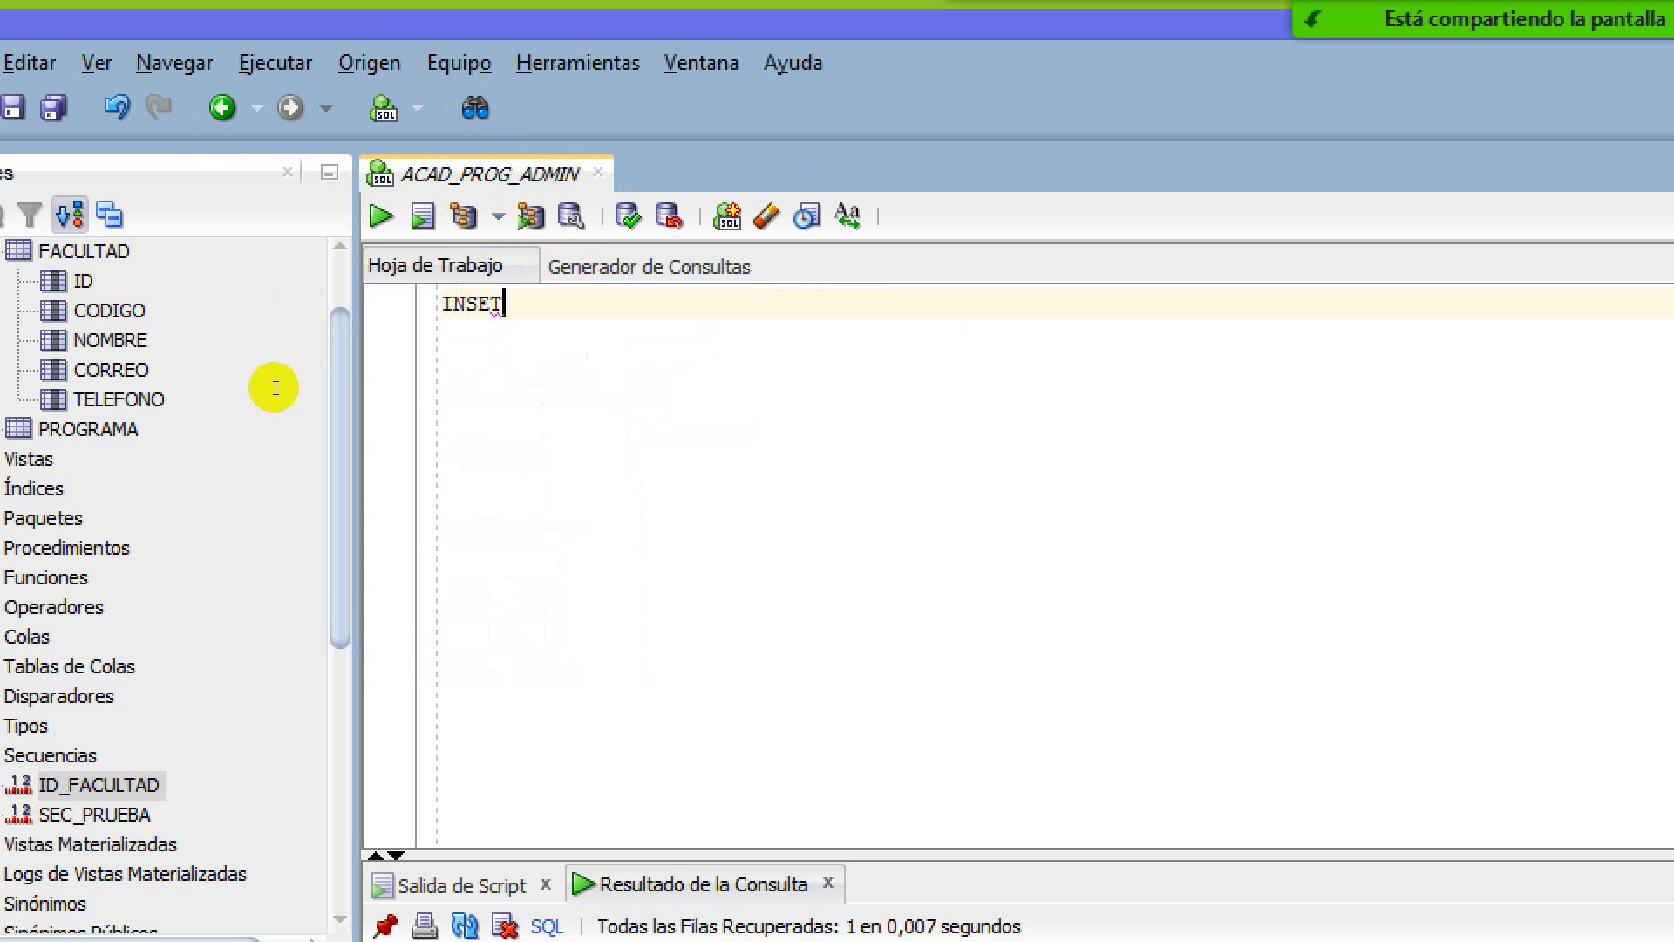
{"action": "key", "text": "BackSpace"}
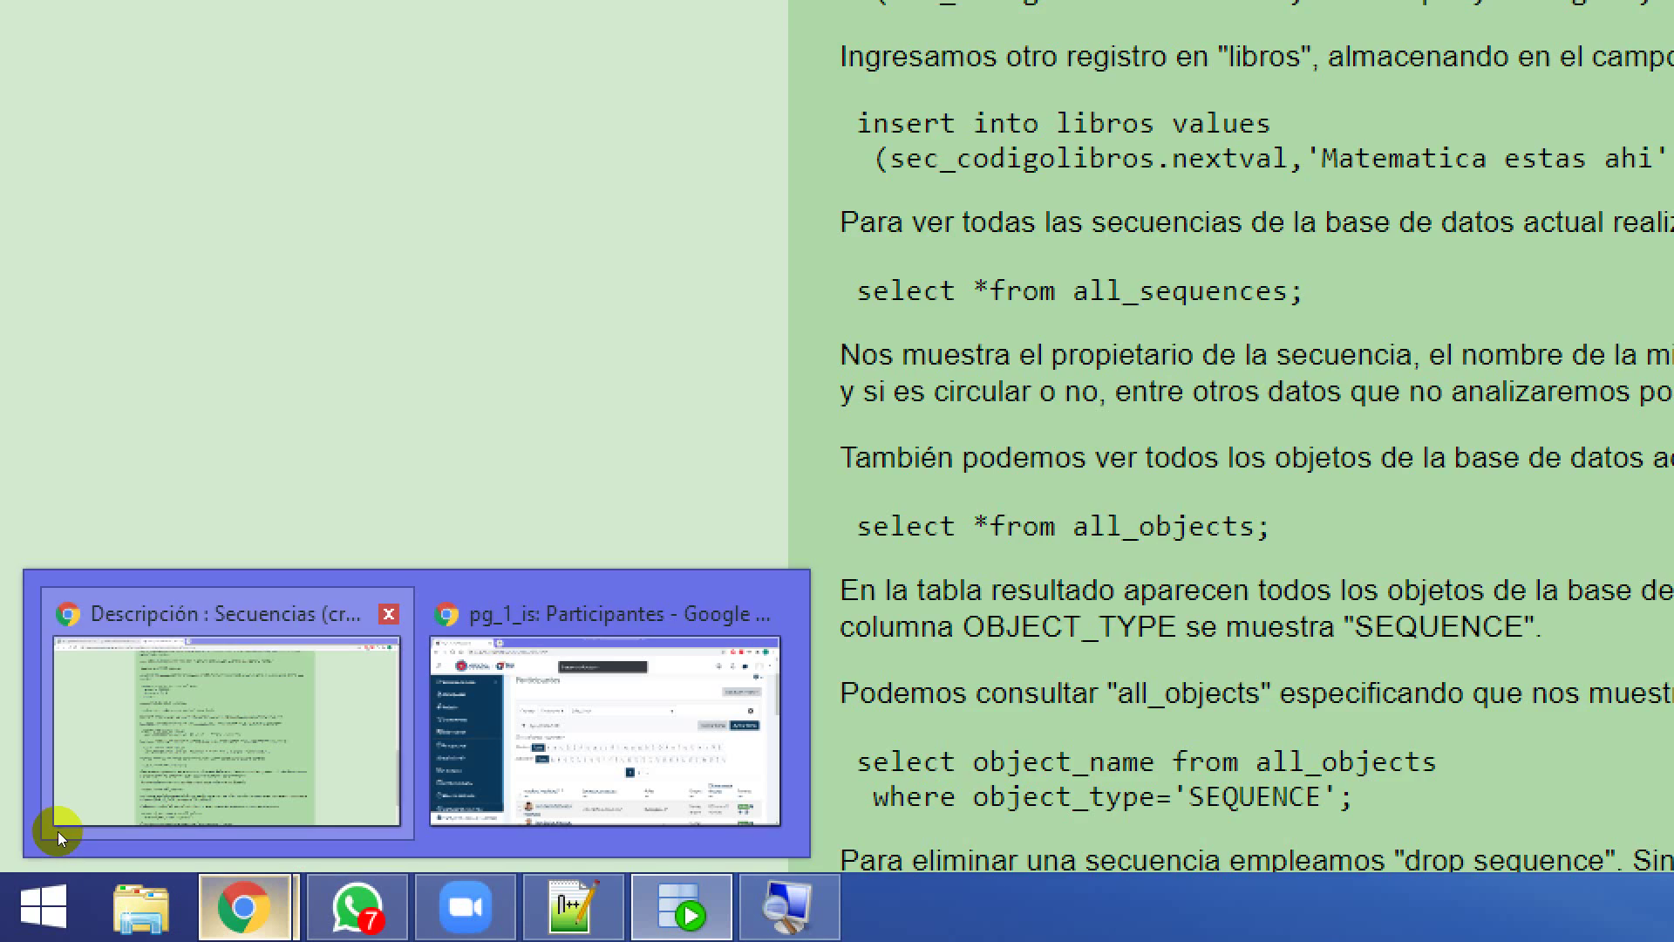
Review the Chrome Secuencias tutorial's nextval insert example, then return to SQL Developer
{"action": "left_click", "coordinate": [58, 830]}
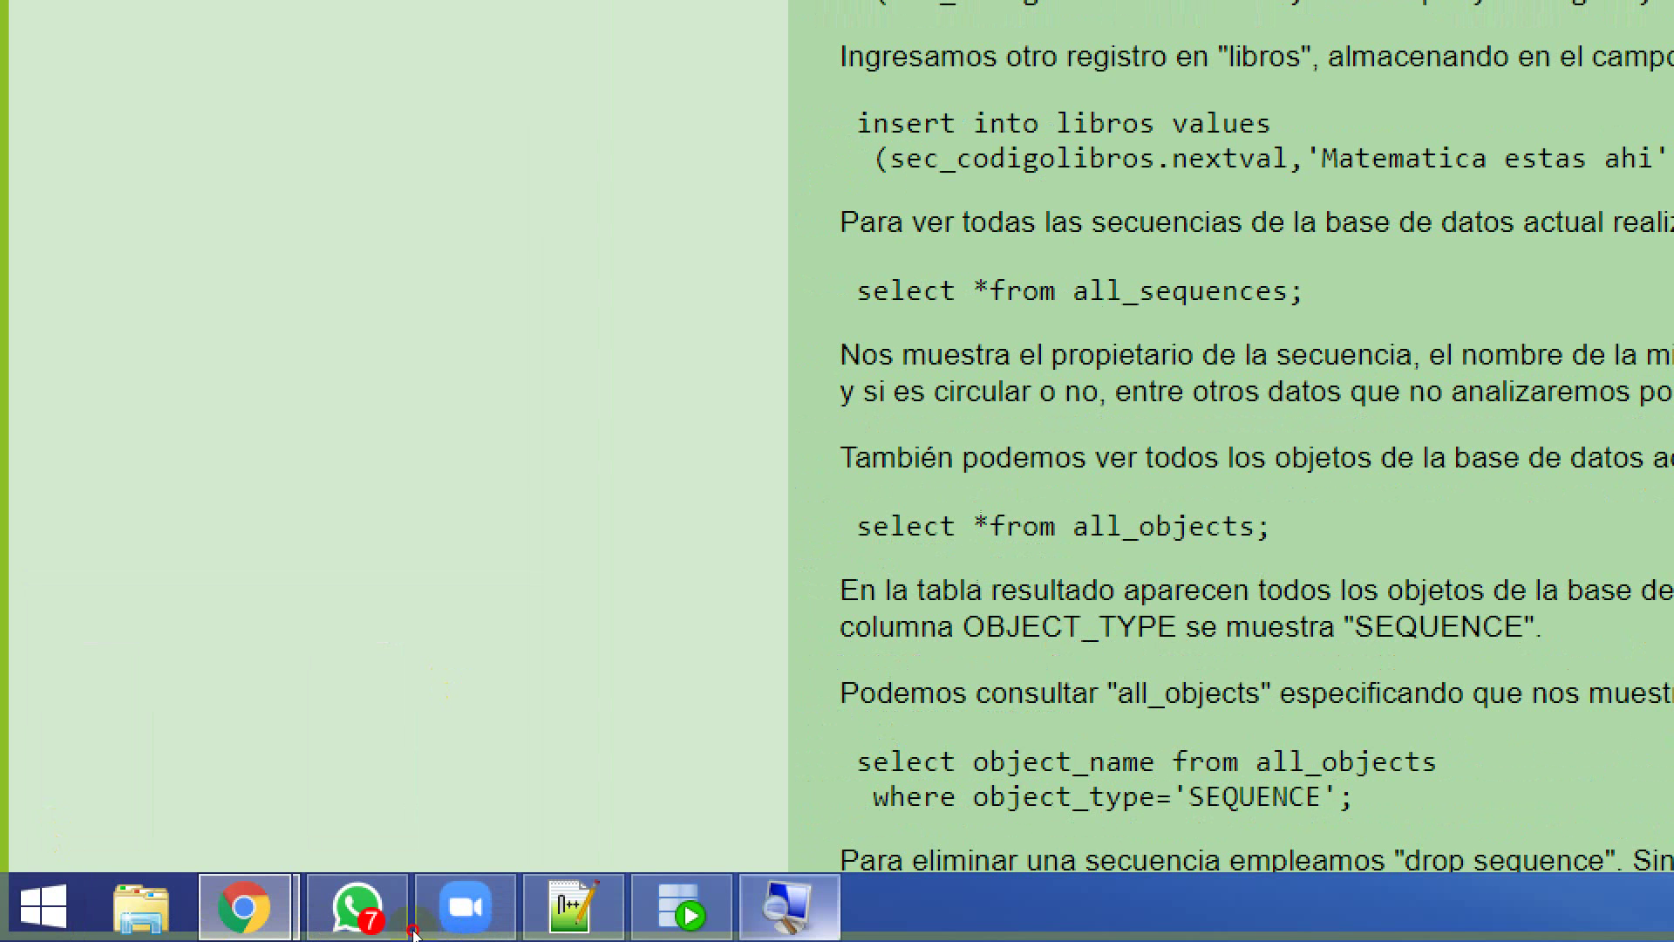
{"action": "left_click", "coordinate": [348, 867]}
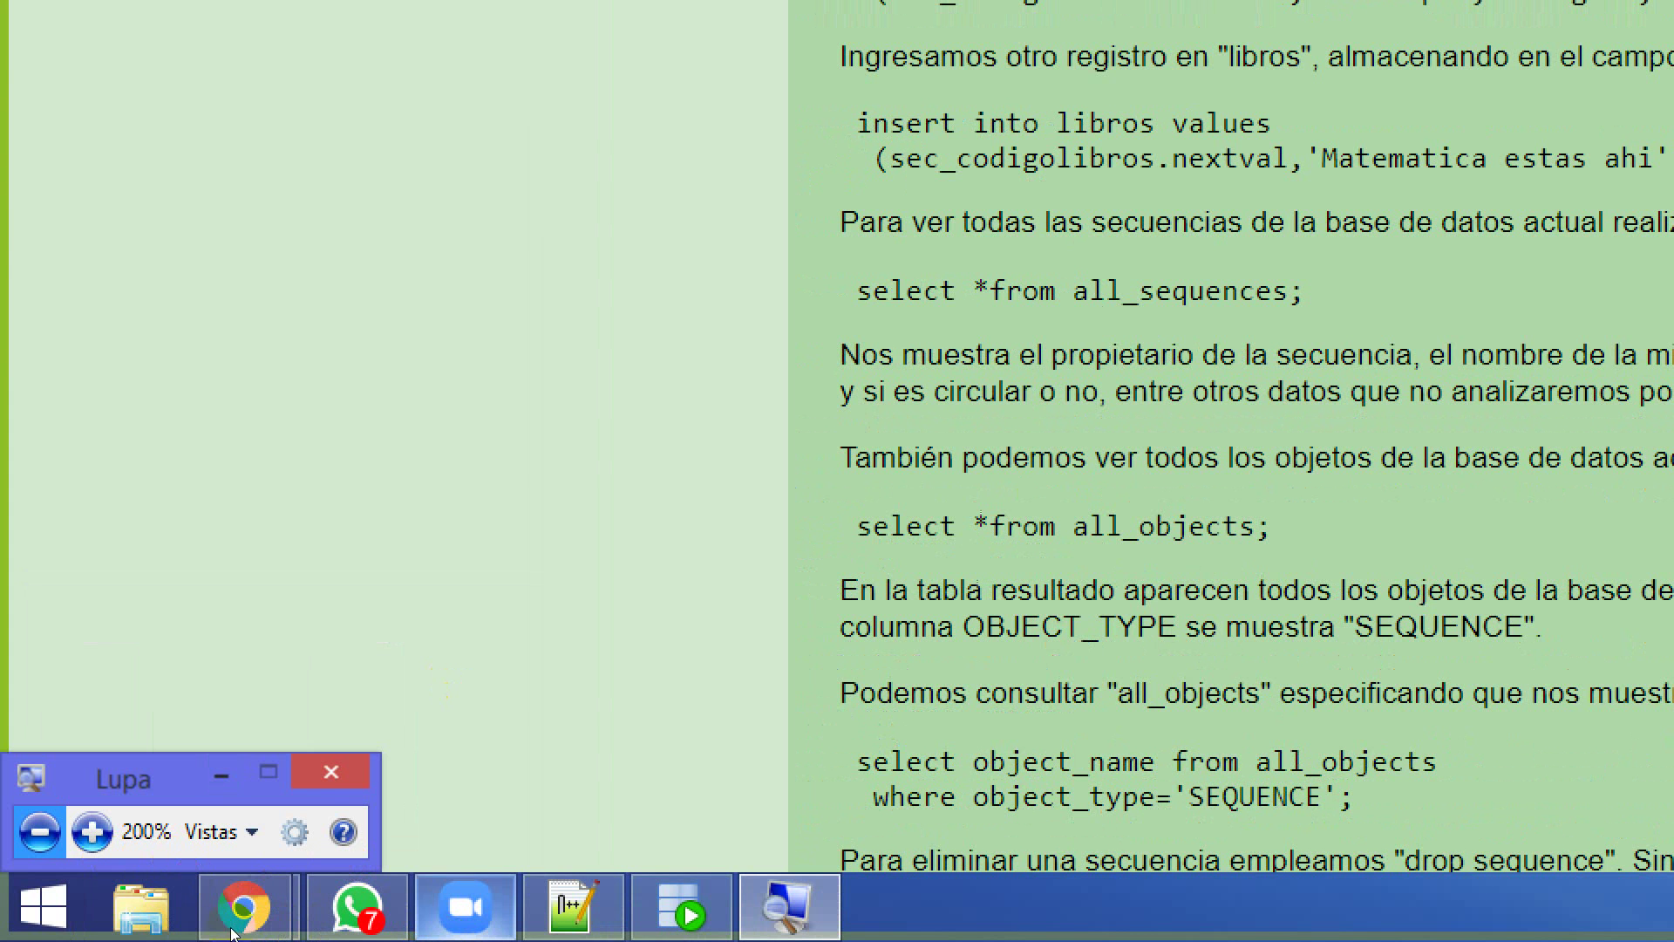
{"action": "left_click", "coordinate": [681, 907]}
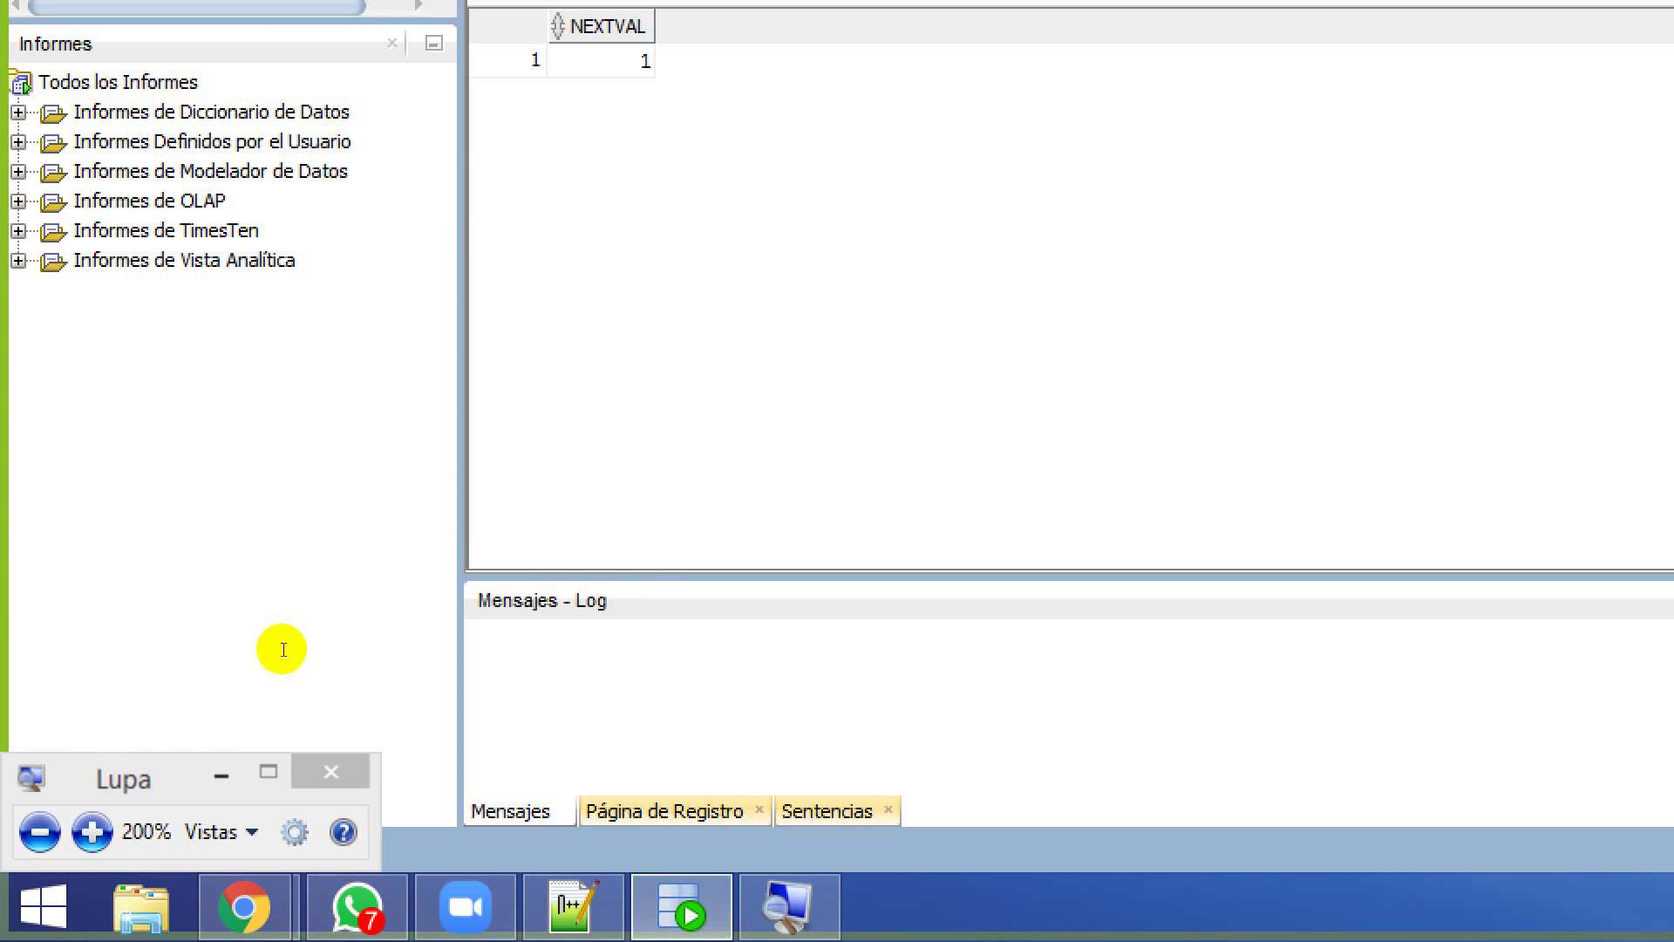
Write INSERT INTO facultad VALUES, picking facultad and VALUES from autocomplete
{"action": "type", "text": "RT INTO"}
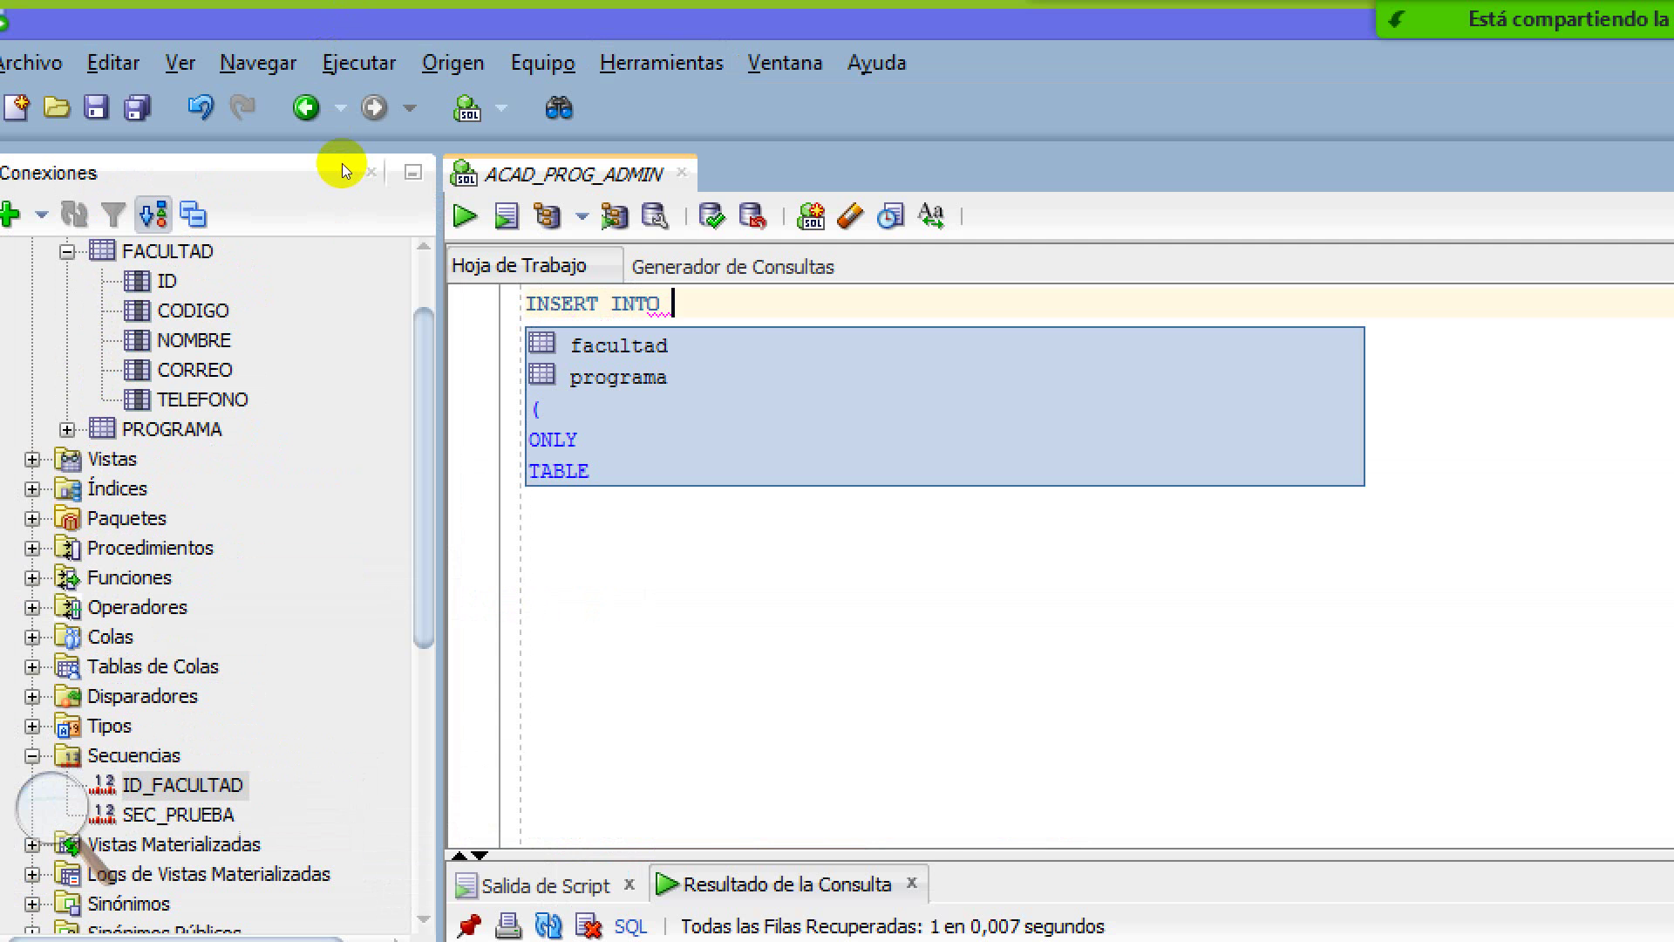
{"action": "key", "text": "Down"}
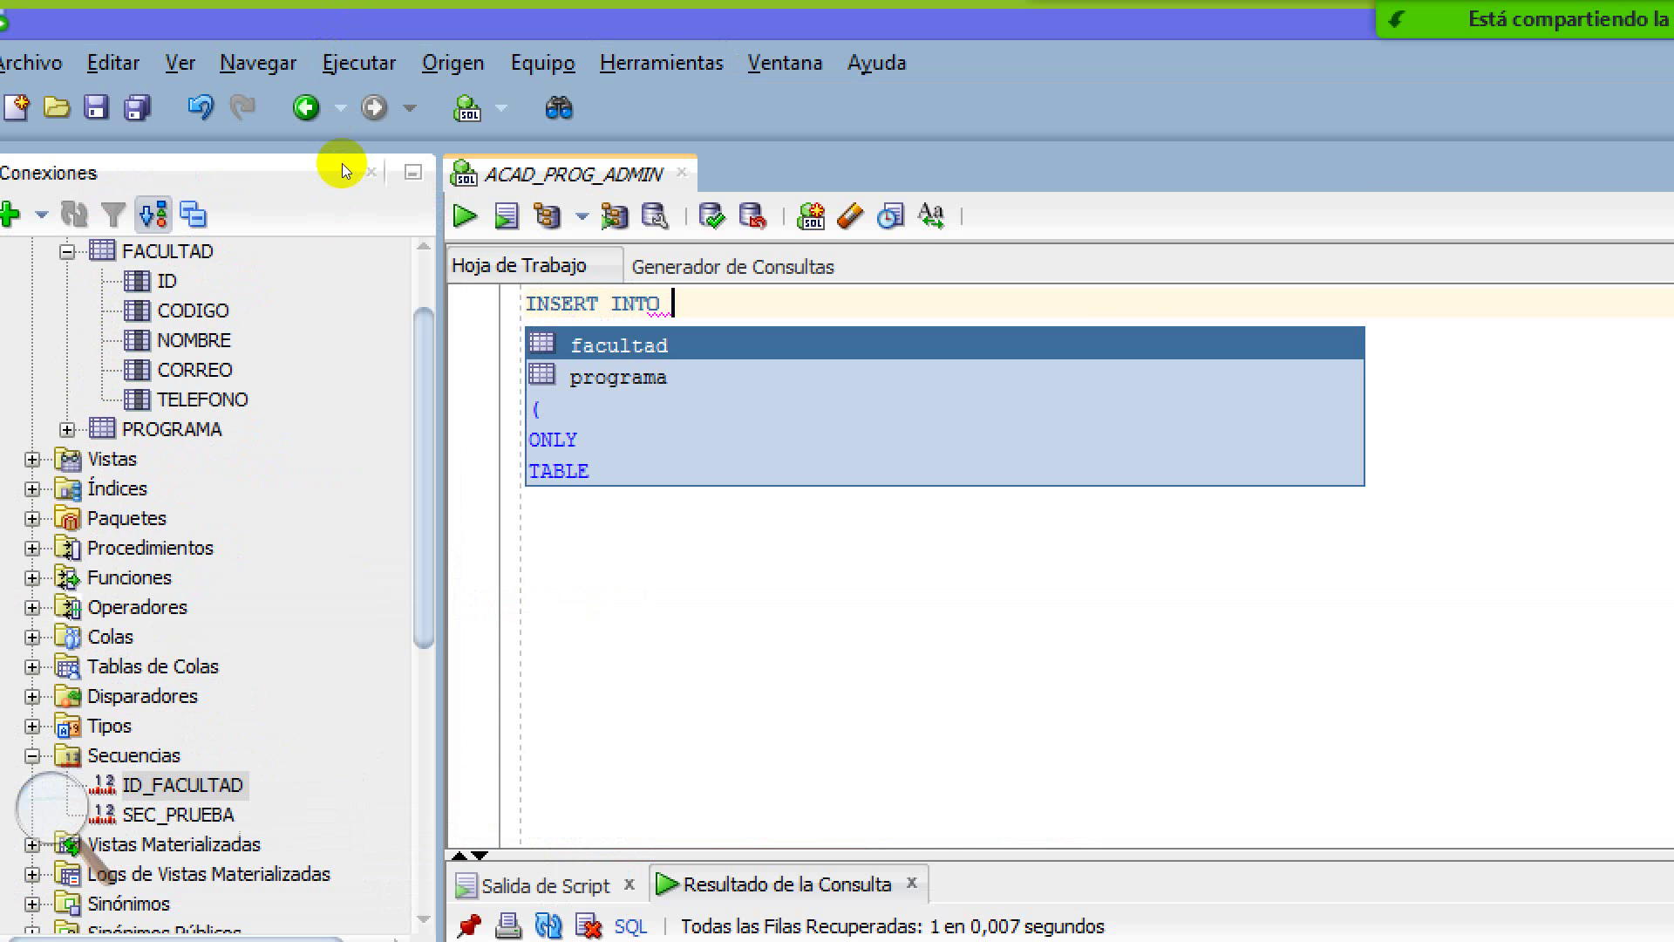
{"action": "key", "text": "Return"}
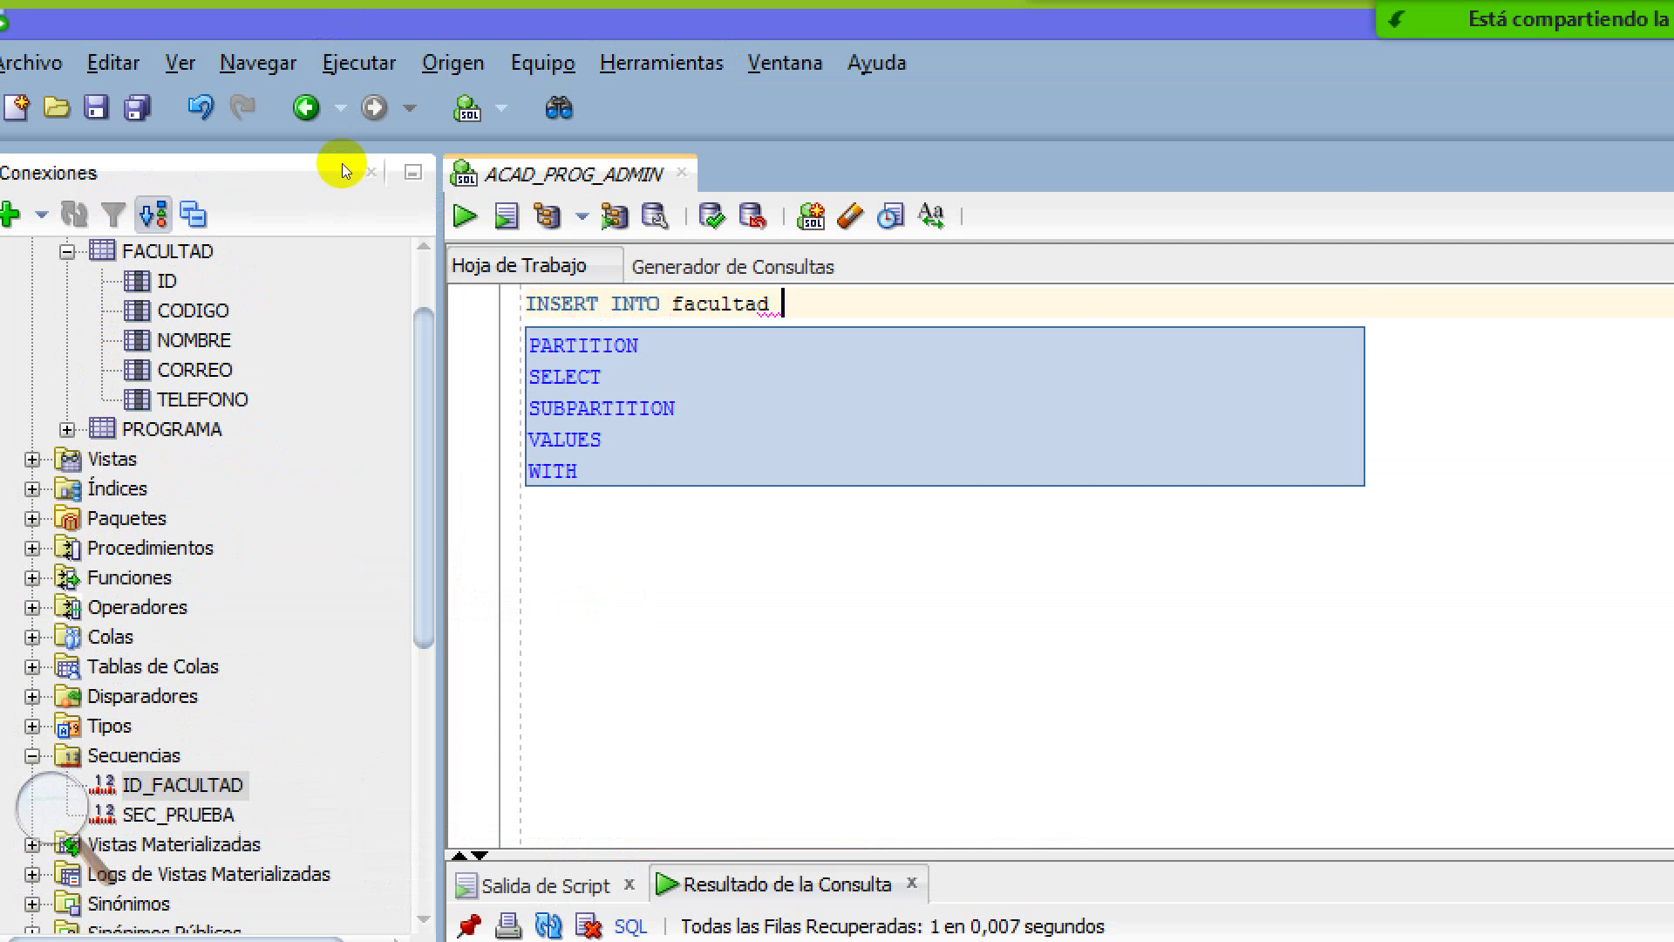
{"action": "key", "text": "Down"}
{"action": "key", "text": "Down"}
{"action": "key", "text": "Down"}
{"action": "key", "text": "Return"}
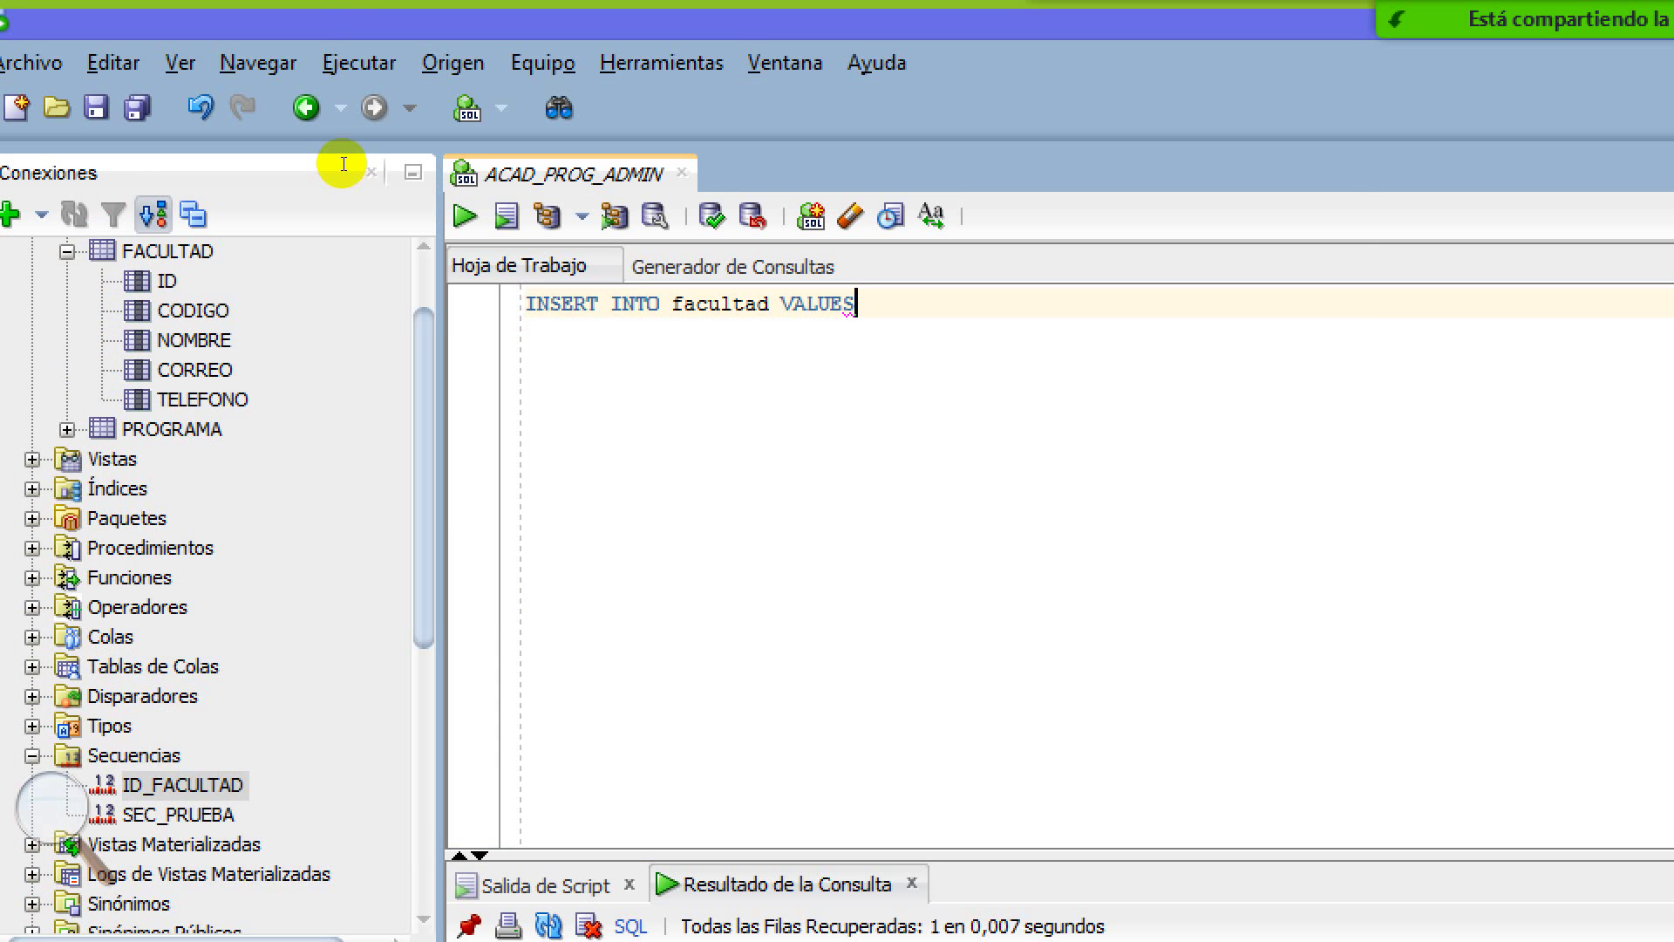
Add ID_FACULTAD.nextval as the first value, followed by an opening quoted '0'
{"action": "type", "text": "("}
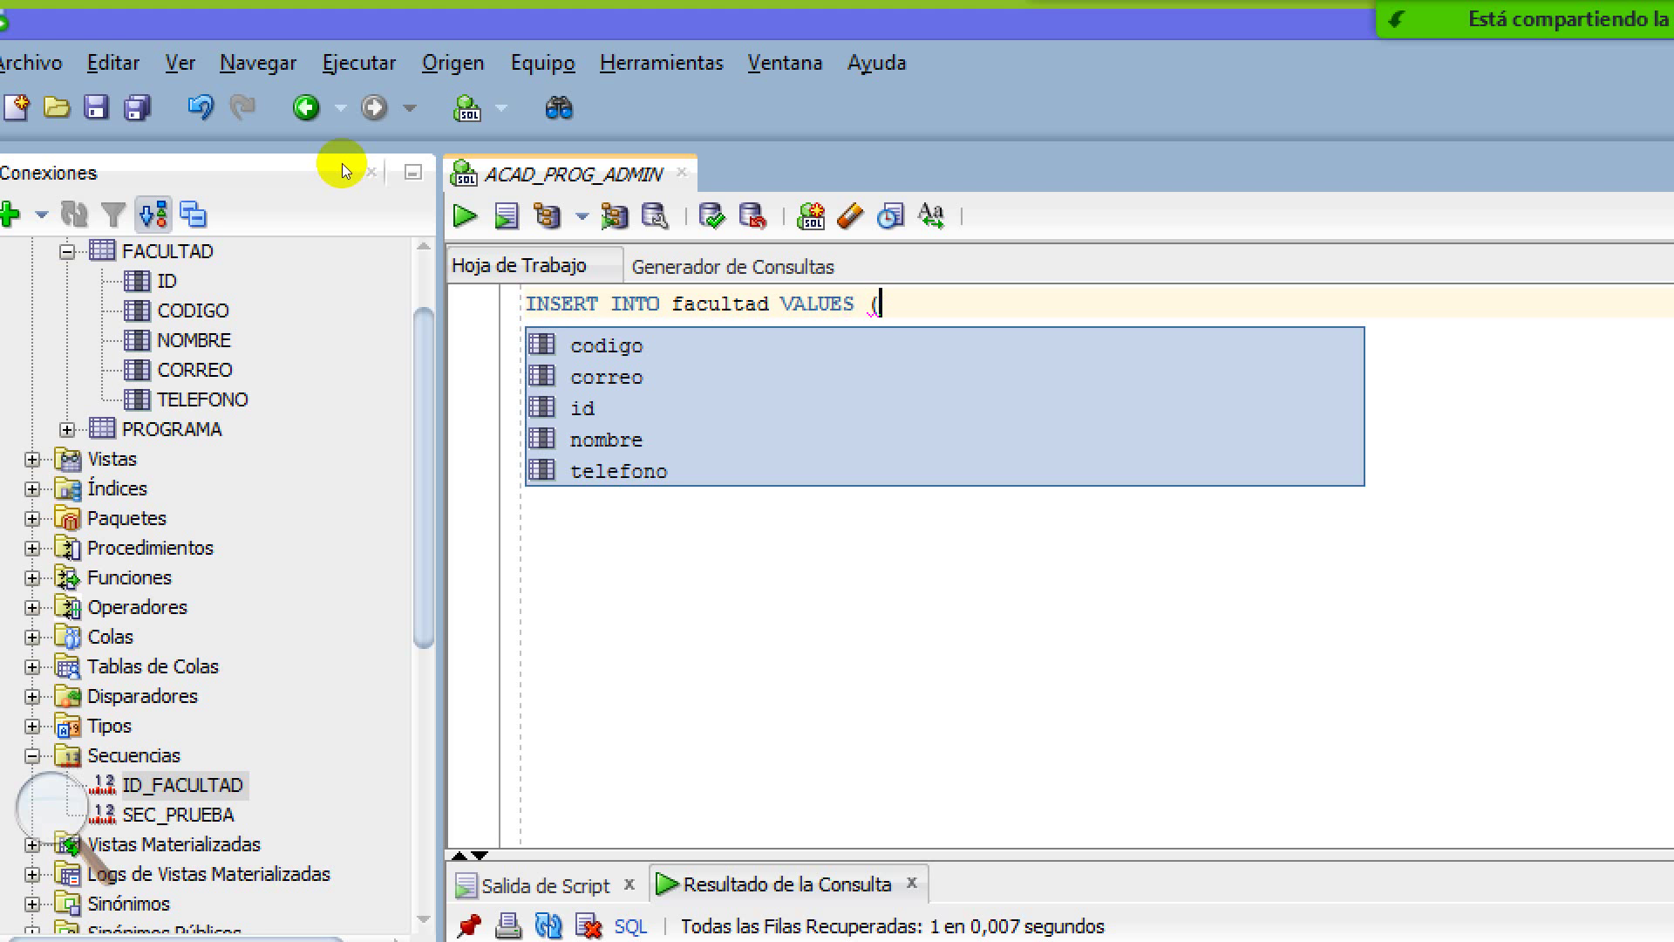
{"action": "key", "text": "Escape"}
{"action": "type", "text": "ID_"}
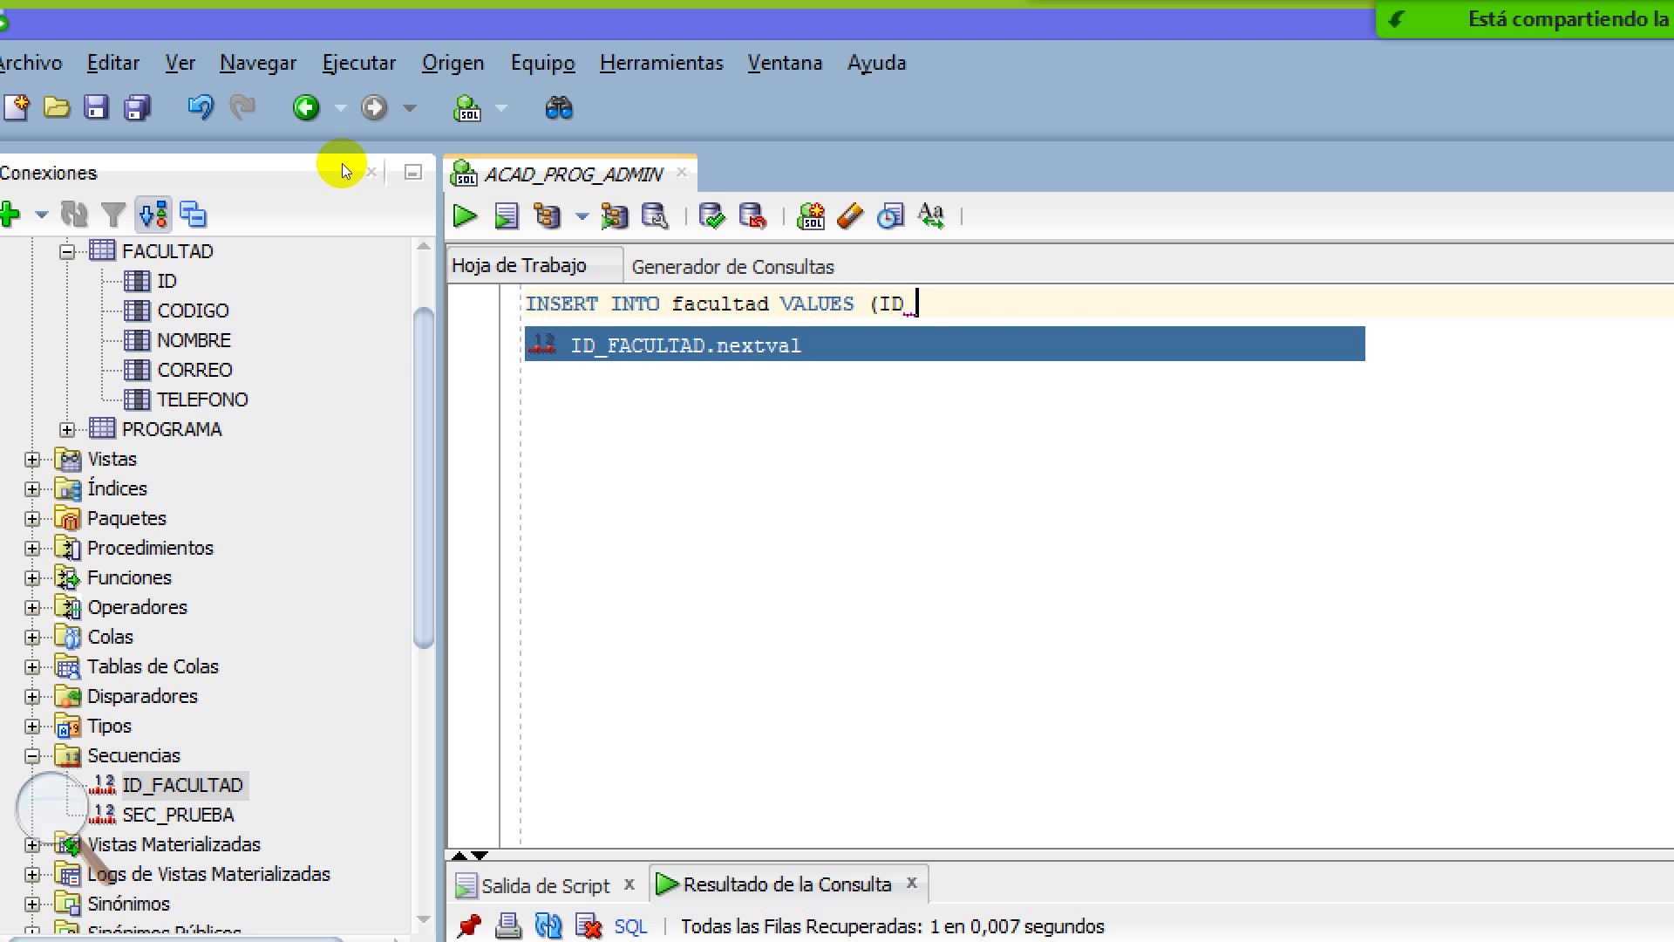
{"action": "key", "text": "Return"}
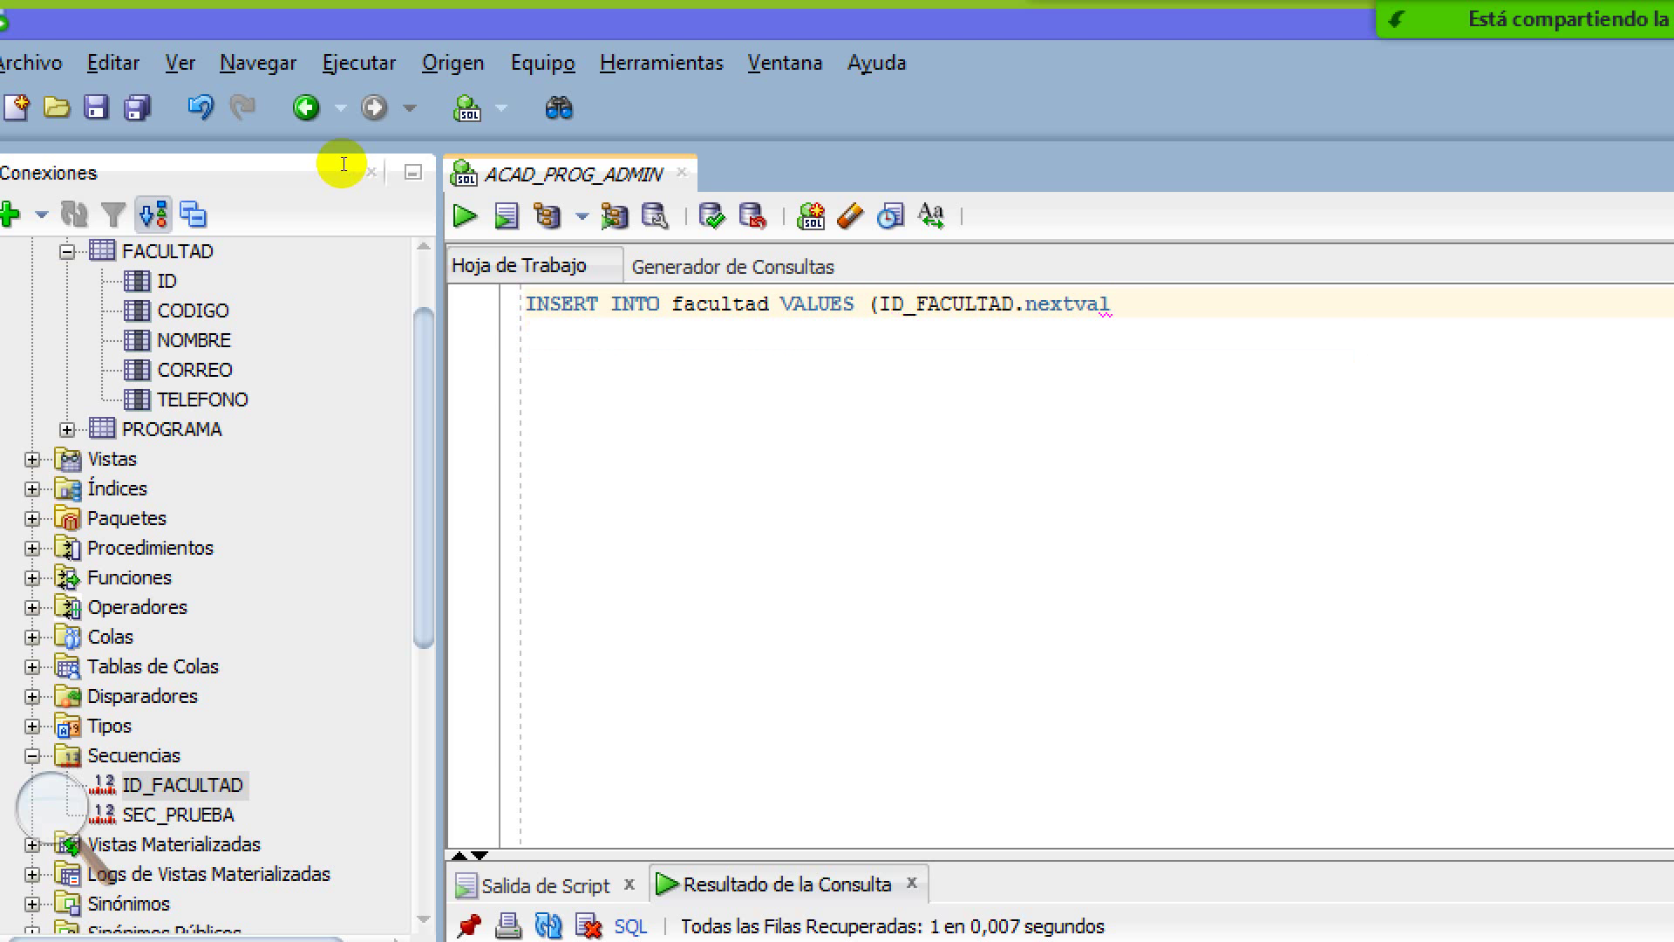
{"action": "type", "text": ","}
{"action": "type", "text": "''0"}
Build the CODIGO value as '0'||ID_FACULTAD.nextval by copying the sequence expression
{"action": "key", "text": "Left"}
{"action": "key", "text": "Left"}
{"action": "key", "text": "Left"}
{"action": "key", "text": "Left"}
{"action": "key", "text": "Right"}
{"action": "key", "text": "Right"}
{"action": "key", "text": "Left"}
{"action": "key", "text": "Left"}
{"action": "key", "text": "Left"}
{"action": "key", "text": "Right"}
{"action": "key", "text": "ctrl+shift+Left"}
{"action": "key", "text": "ctrl+shift+Left"}
{"action": "key", "text": "ctrl+shift+Left"}
{"action": "key", "text": "ctrl+shift+Left"}
{"action": "key", "text": "ctrl+shift+Left"}
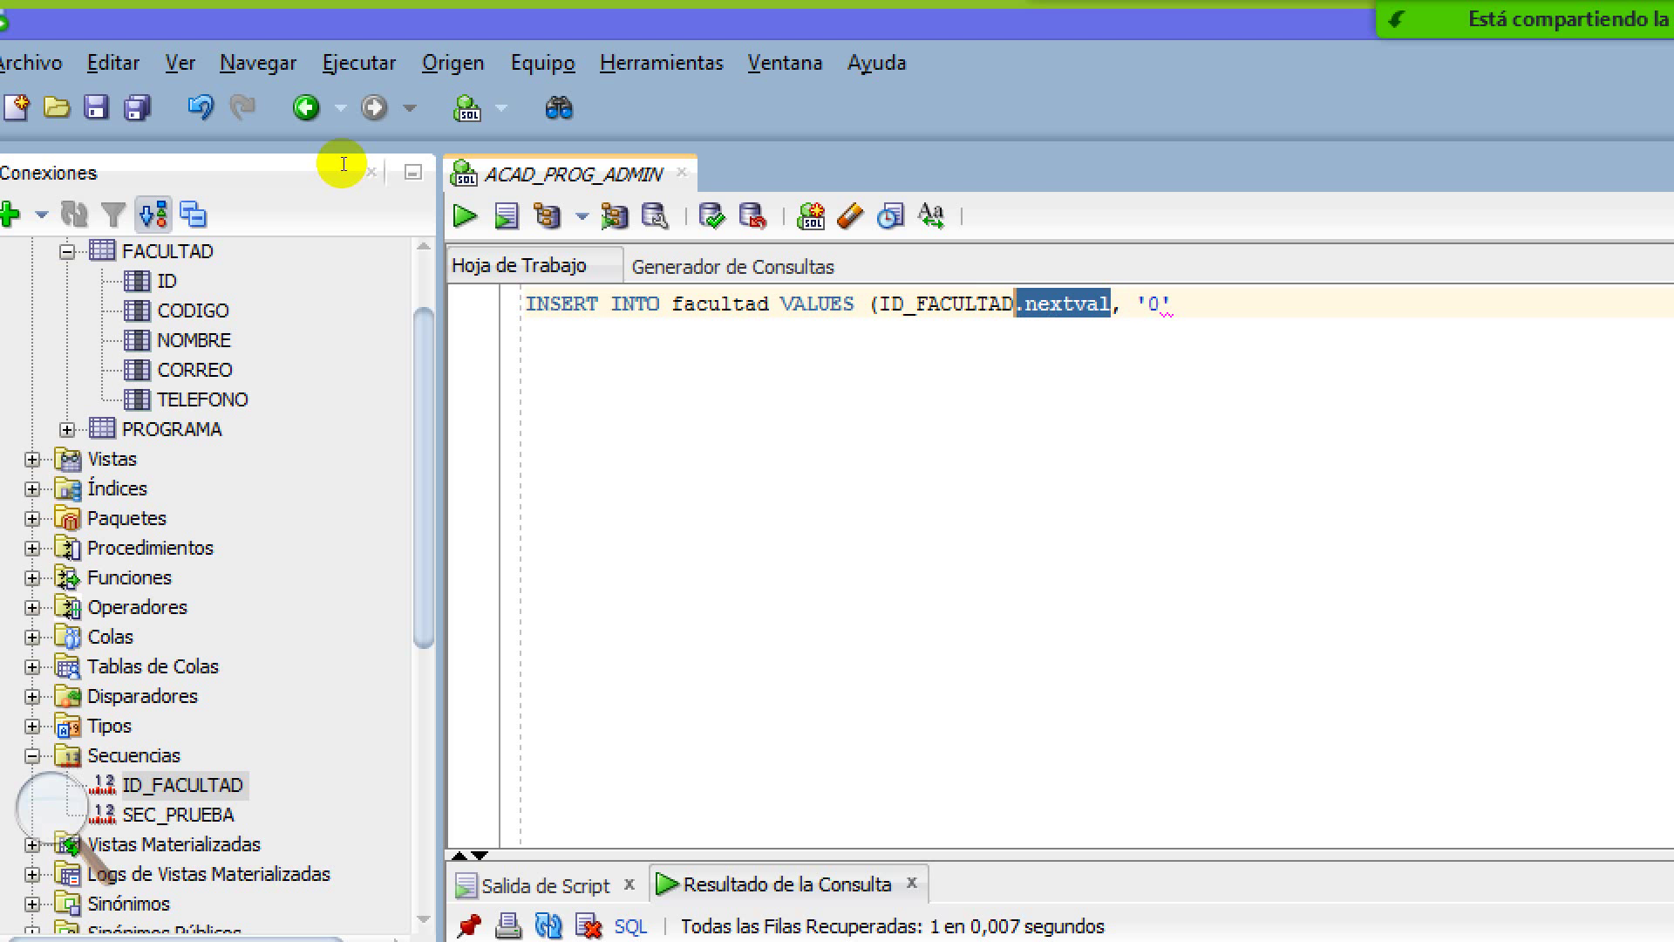
{"action": "key", "text": "ctrl+c"}
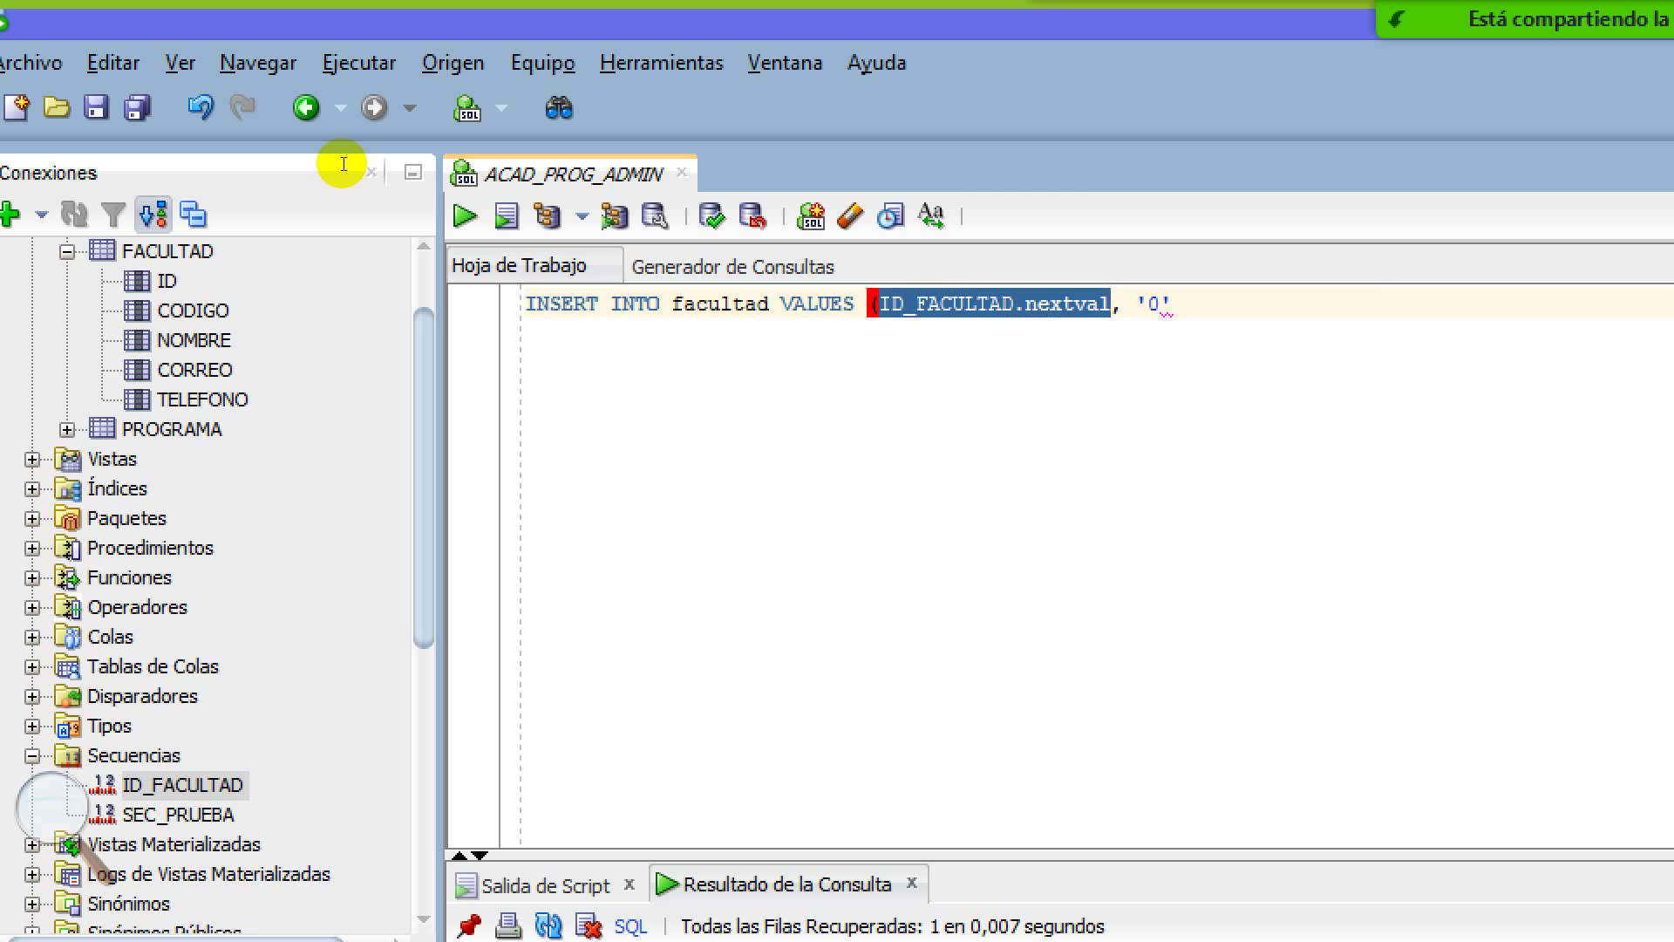
{"action": "key", "text": "End"}
{"action": "key", "text": "ctrl+v"}
{"action": "key", "text": "Left"}
{"action": "key", "text": "Left"}
{"action": "key", "text": "Left"}
{"action": "key", "text": "Left"}
{"action": "key", "text": "Left"}
{"action": "key", "text": "Left"}
{"action": "key", "text": "Left"}
{"action": "key", "text": "Left"}
{"action": "key", "text": "Left"}
{"action": "key", "text": "Left"}
{"action": "key", "text": "Left"}
{"action": "key", "text": "Left"}
{"action": "key", "text": "Left"}
{"action": "key", "text": "Left"}
{"action": "key", "text": "Left"}
{"action": "key", "text": "Left"}
{"action": "key", "text": "Left"}
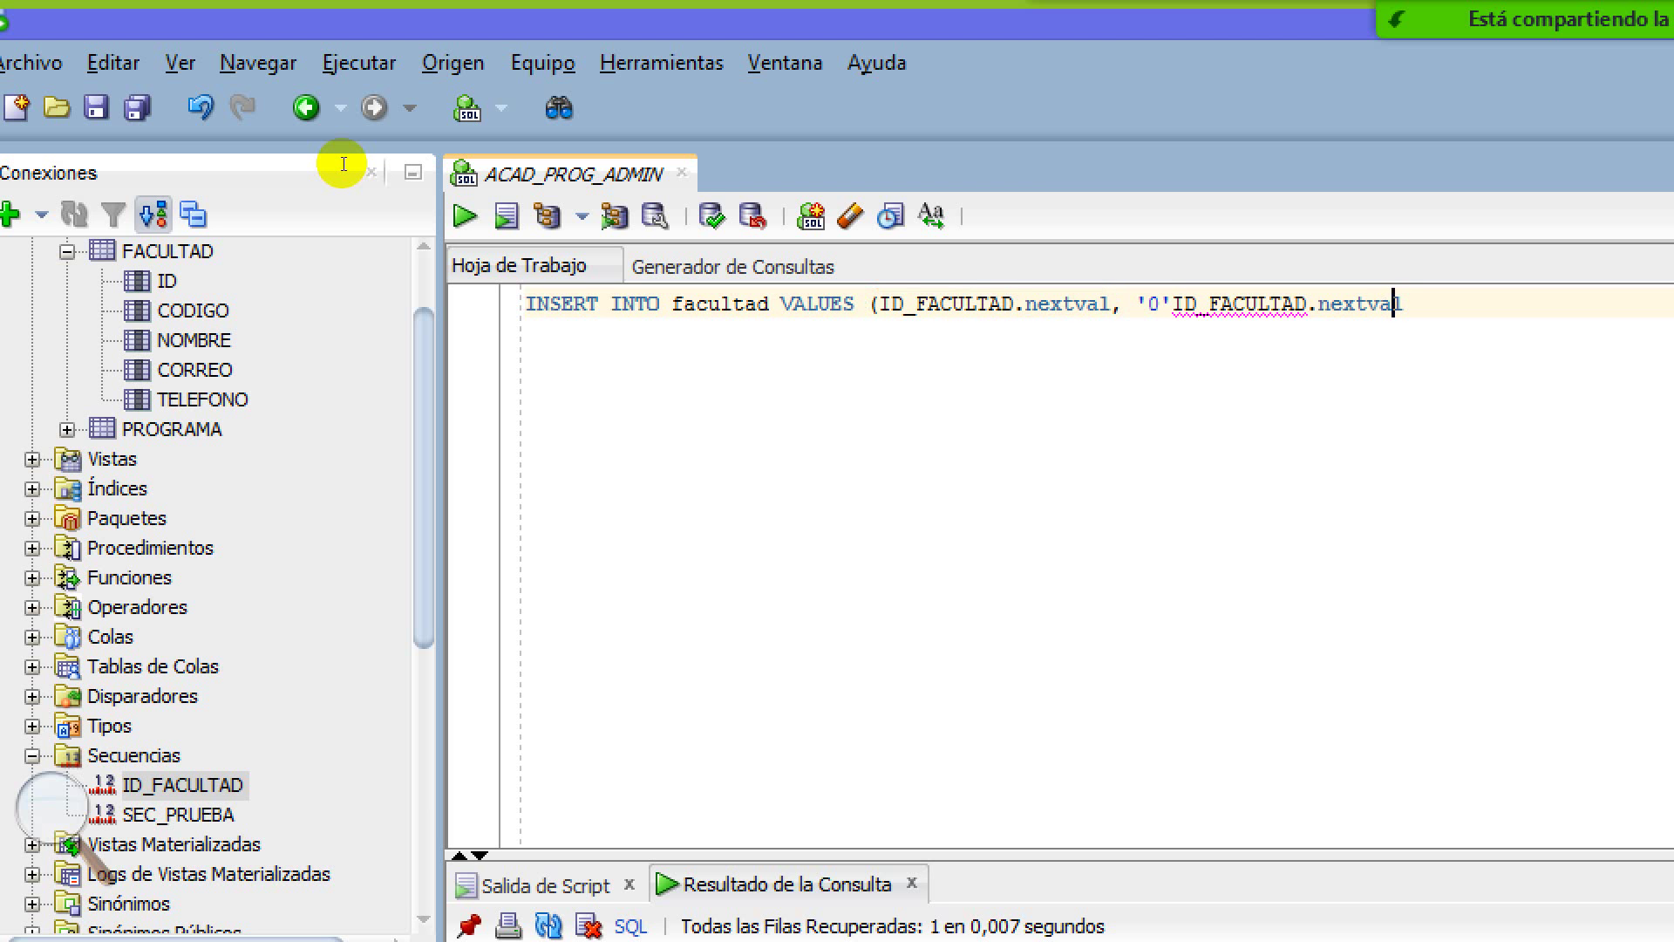
{"action": "key", "text": "Left"}
{"action": "key", "text": "Left"}
{"action": "type", "text": "||"}
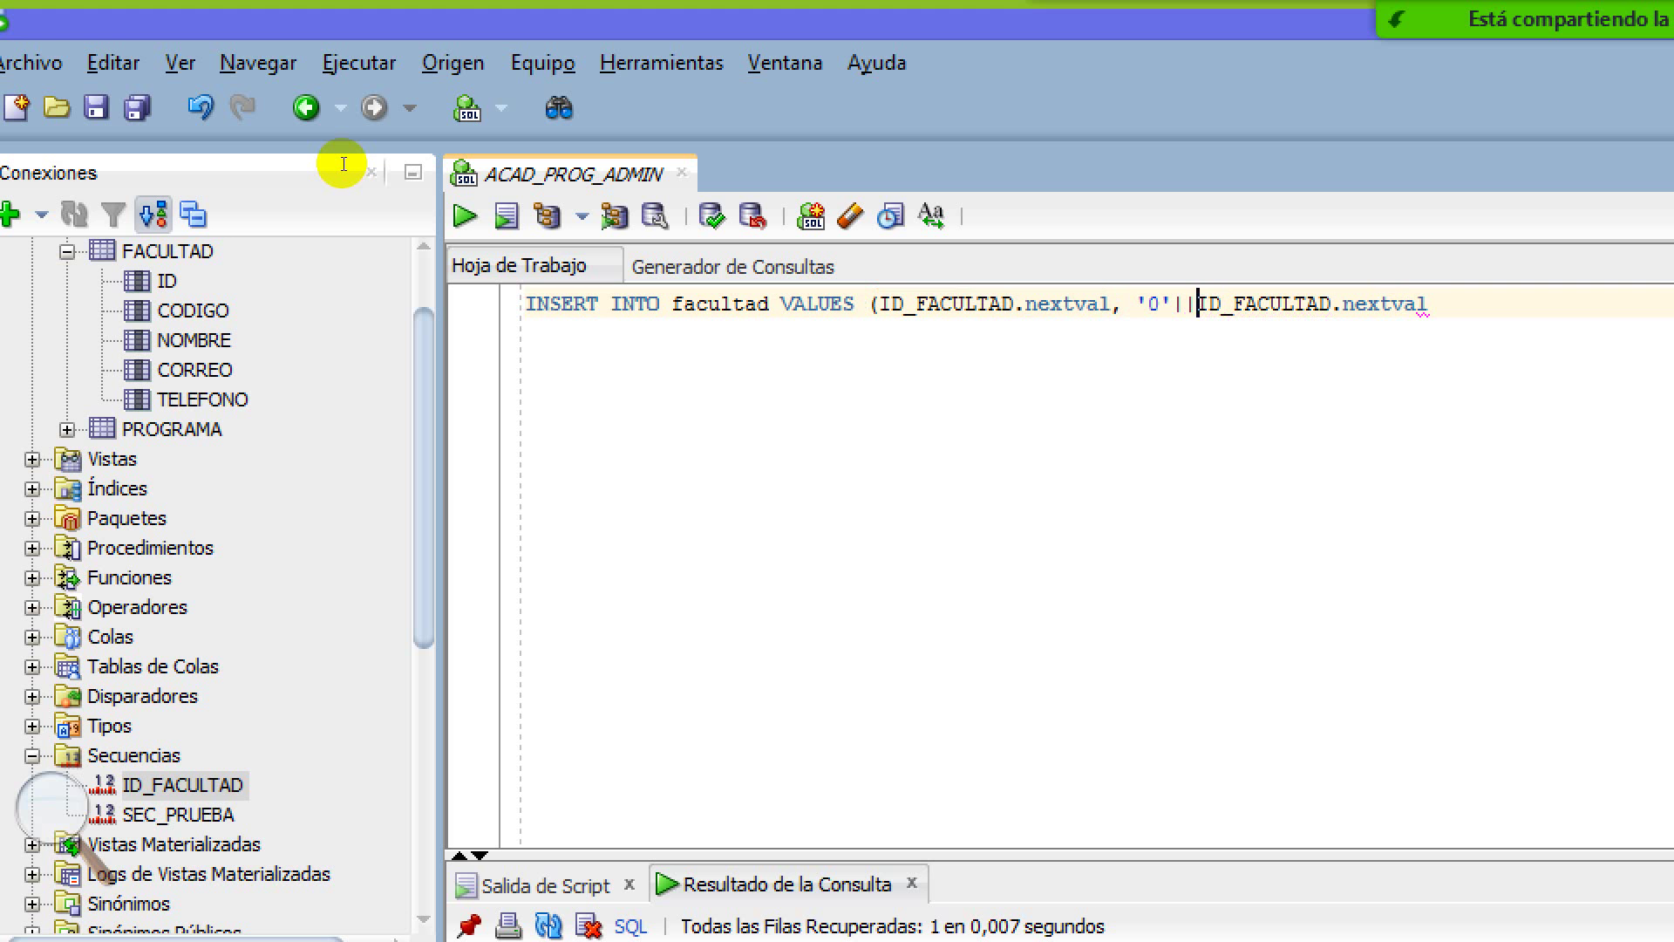
Add name 'Prueba' and phone '0-0', close the statement, and run it
{"action": "key", "text": "End"}
{"action": "type", "text": ", 'pRUEB"}
{"action": "key", "text": "BackSpace"}
{"action": "key", "text": "BackSpace"}
{"action": "key", "text": "BackSpace"}
{"action": "key", "text": "BackSpace"}
{"action": "key", "text": "BackSpace"}
{"action": "type", "text": "Prueba"}
{"action": "type", "text": "', "}
{"action": "type", "text": "'o"}
{"action": "key", "text": "BackSpace"}
{"action": "type", "text": "0-0"}
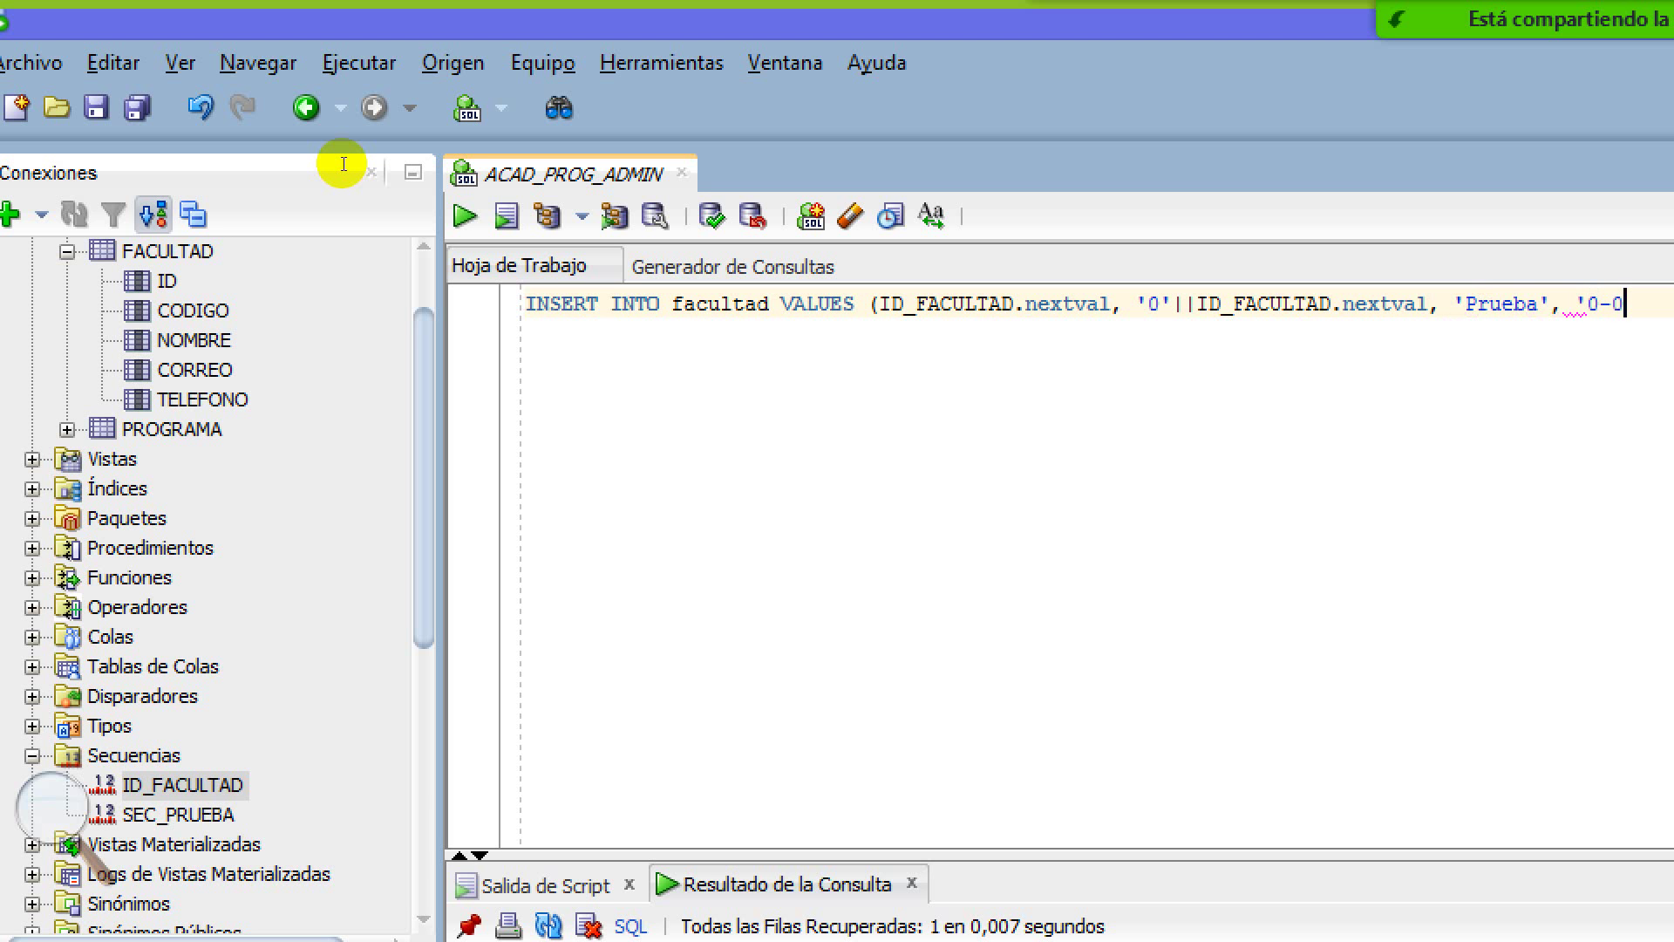
{"action": "type", "text": "')"}
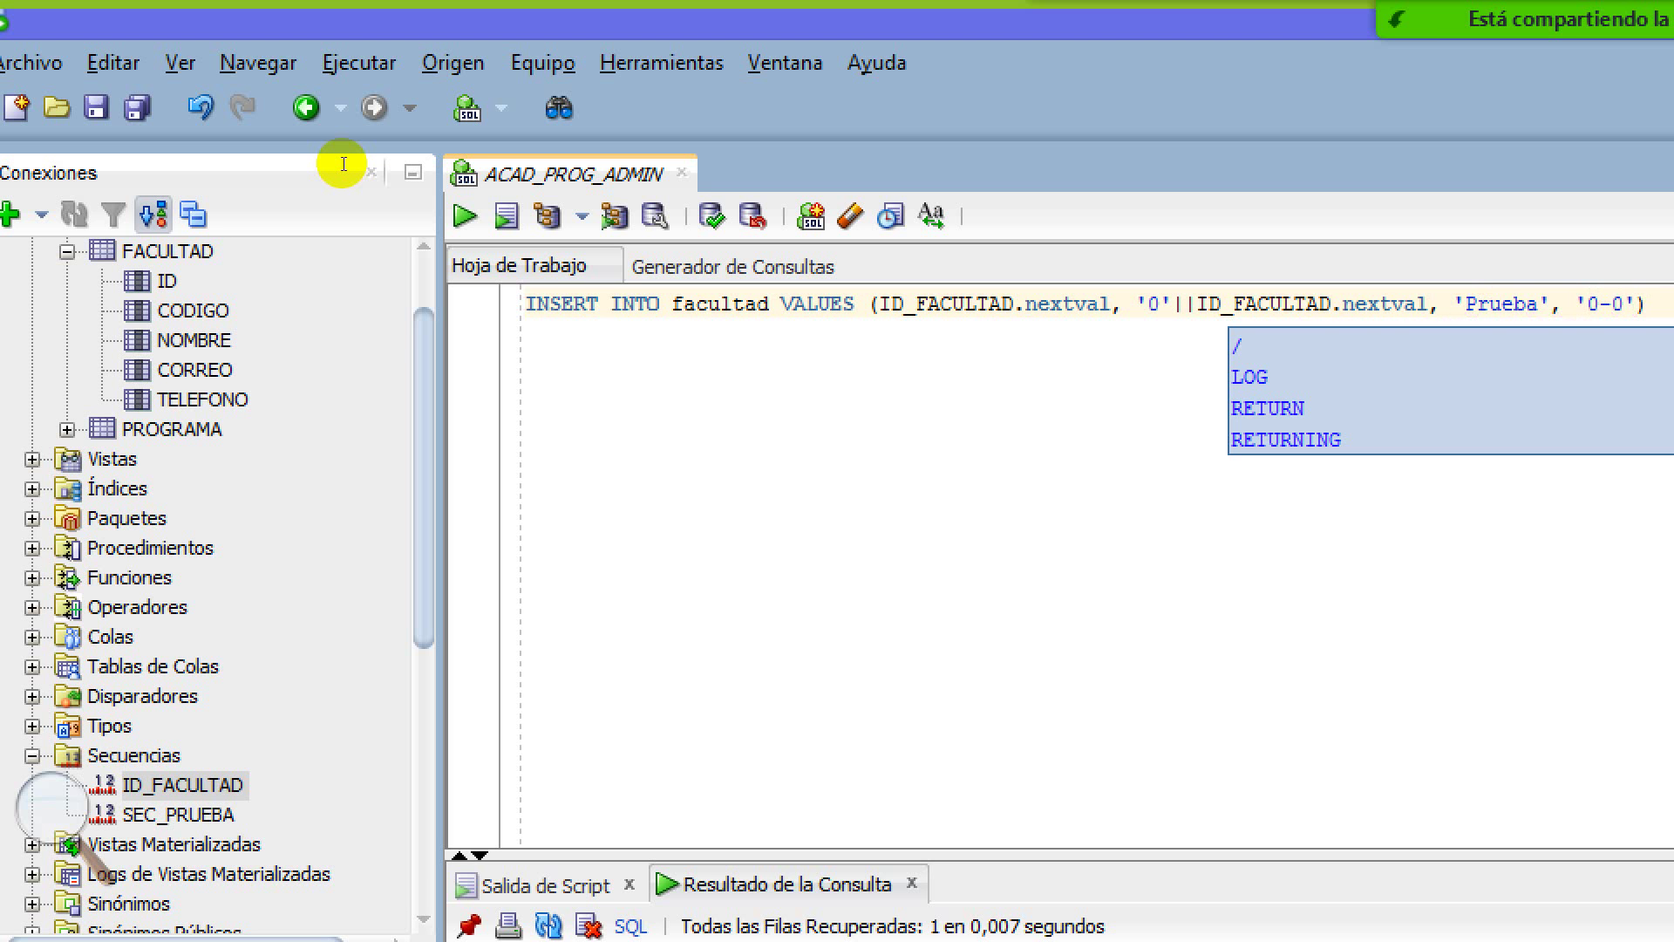
{"action": "key", "text": "ctrl+Return"}
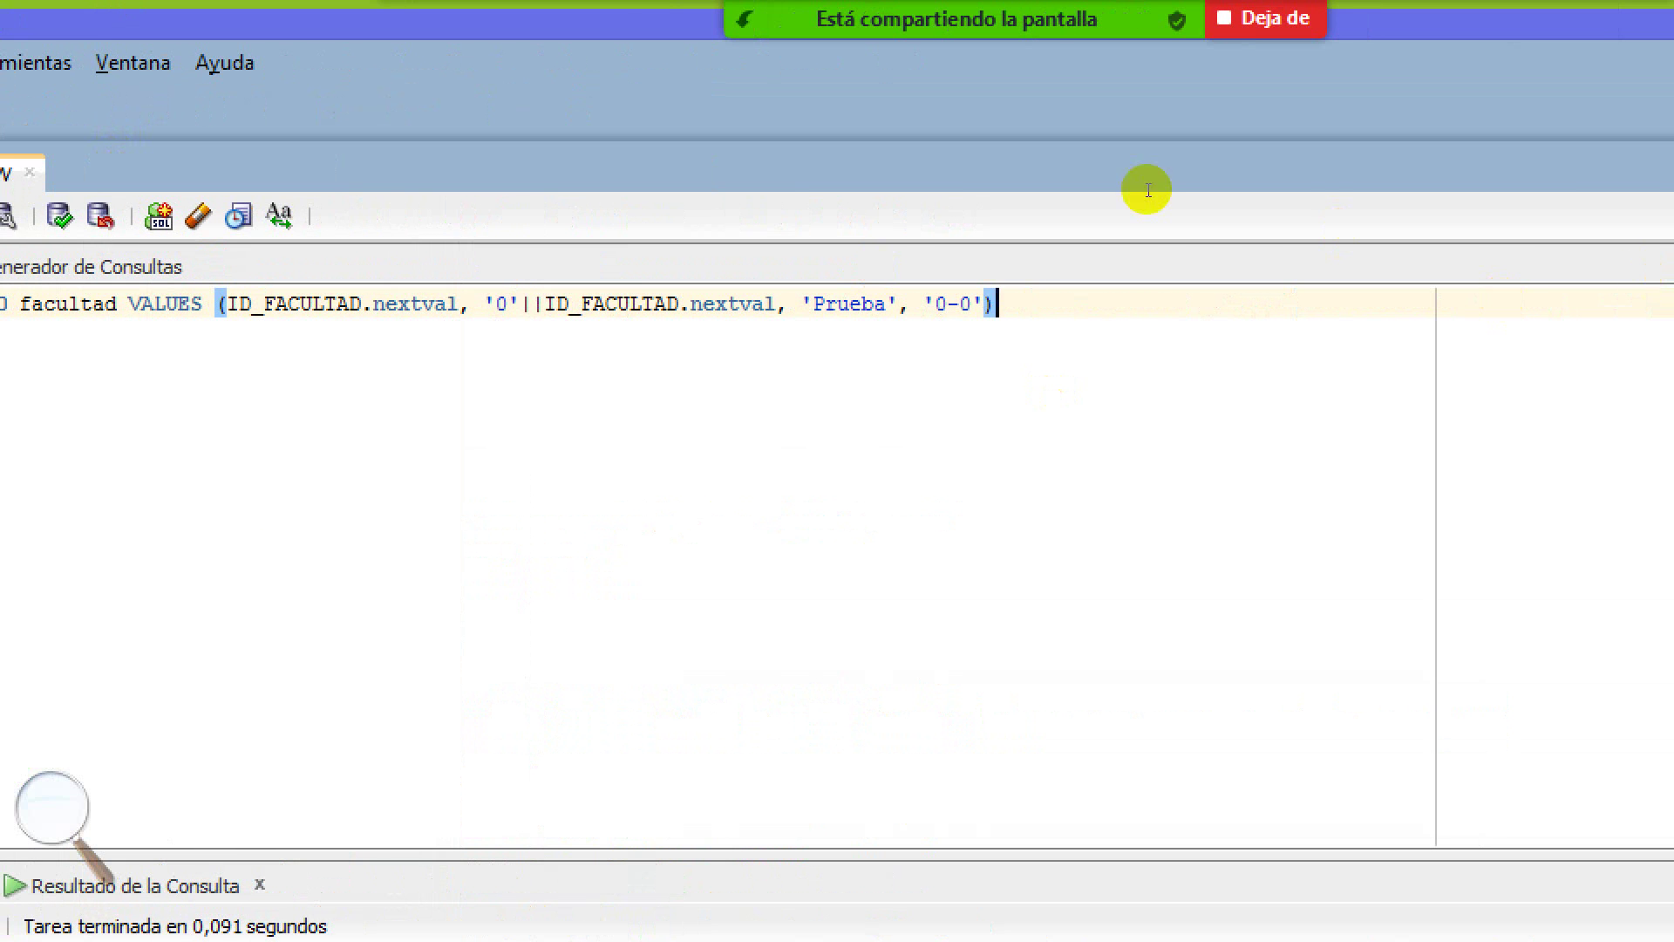
Insert a test e-mail value before '0-0' and rerun the INSERT
{"action": "key", "text": "ctrl+Left"}
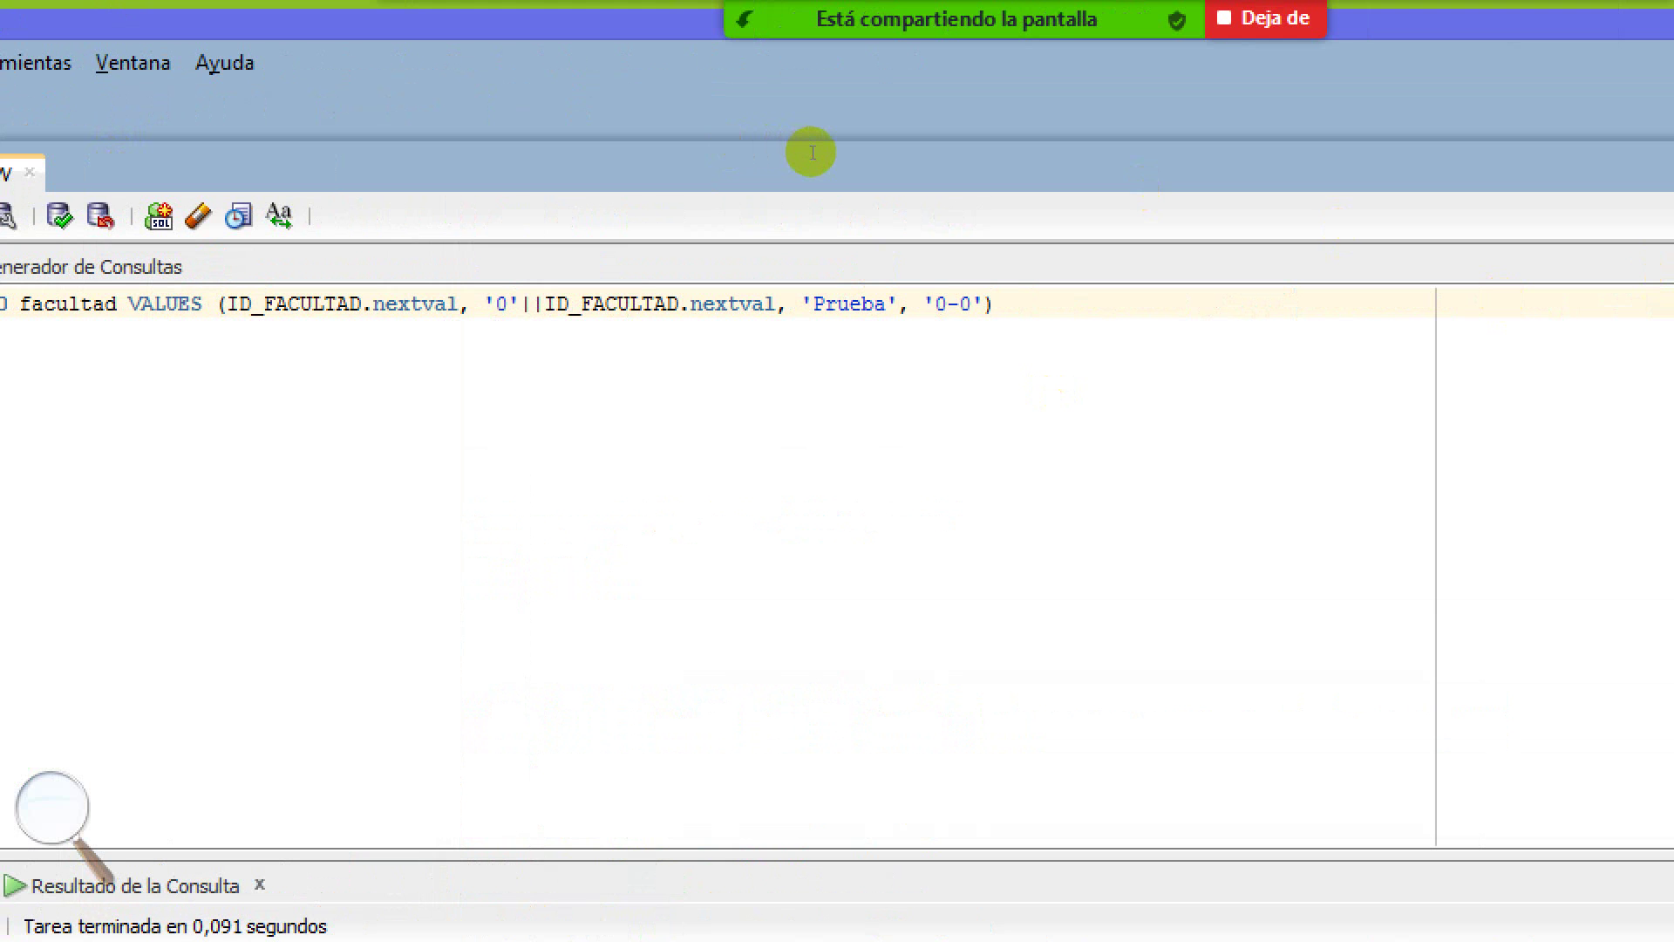
{"action": "type", "text": "'',"}
{"action": "key", "text": "Left"}
{"action": "key", "text": "Left"}
{"action": "type", "text": "prueba@mail.com"}
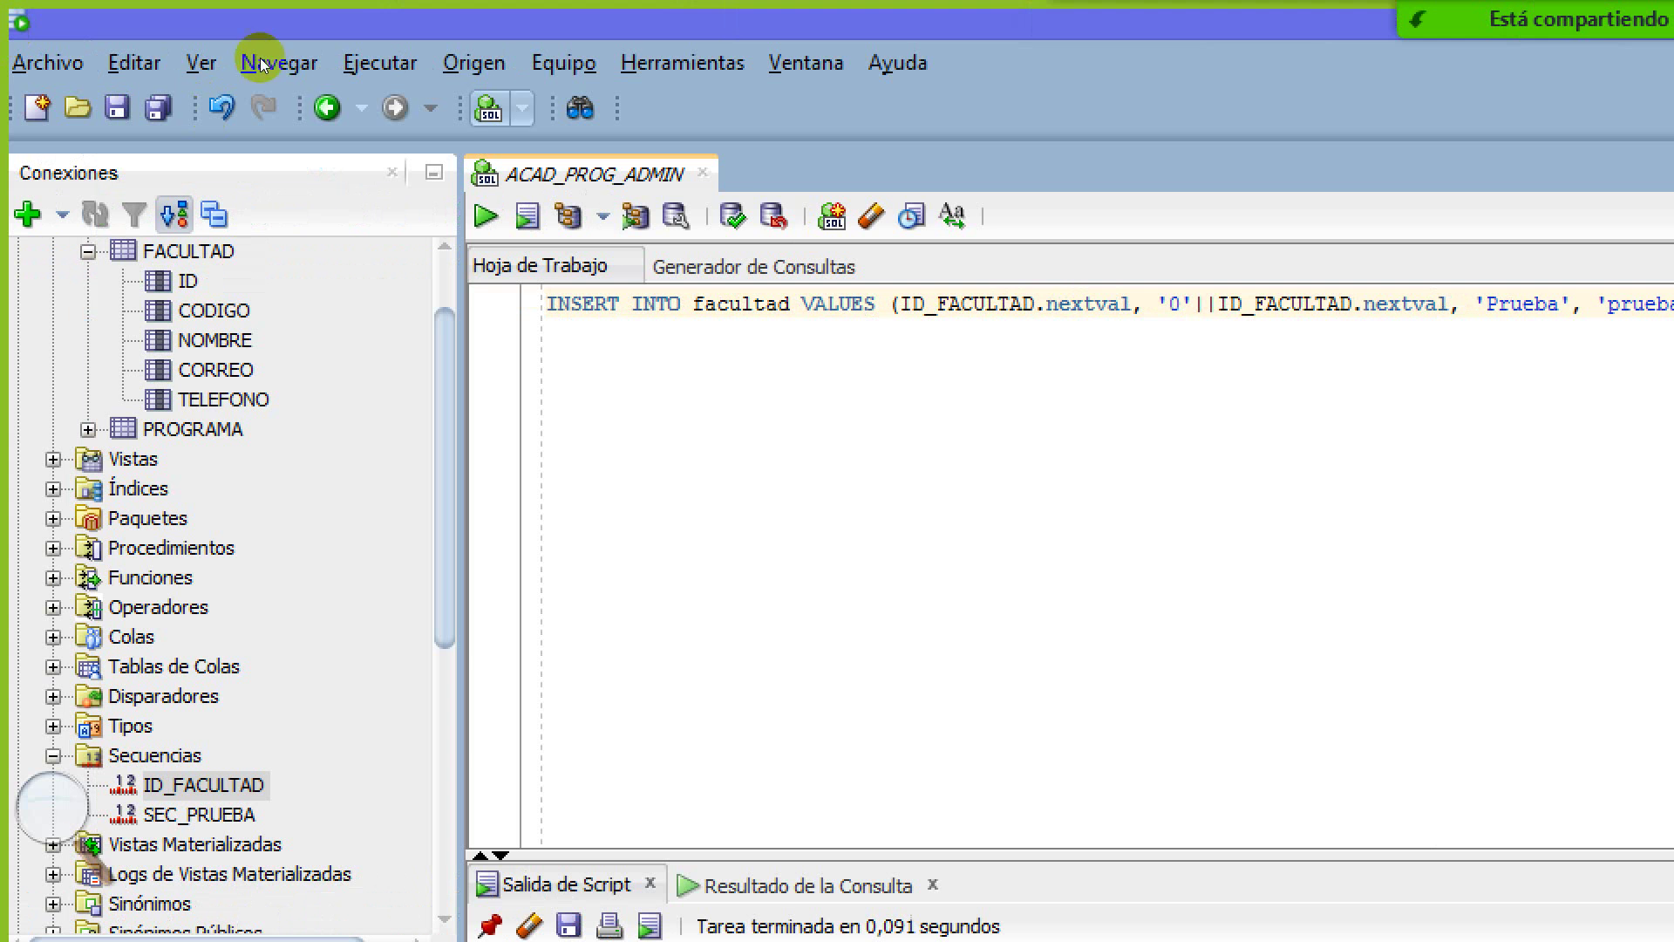
{"action": "key", "text": "ctrl+Return"}
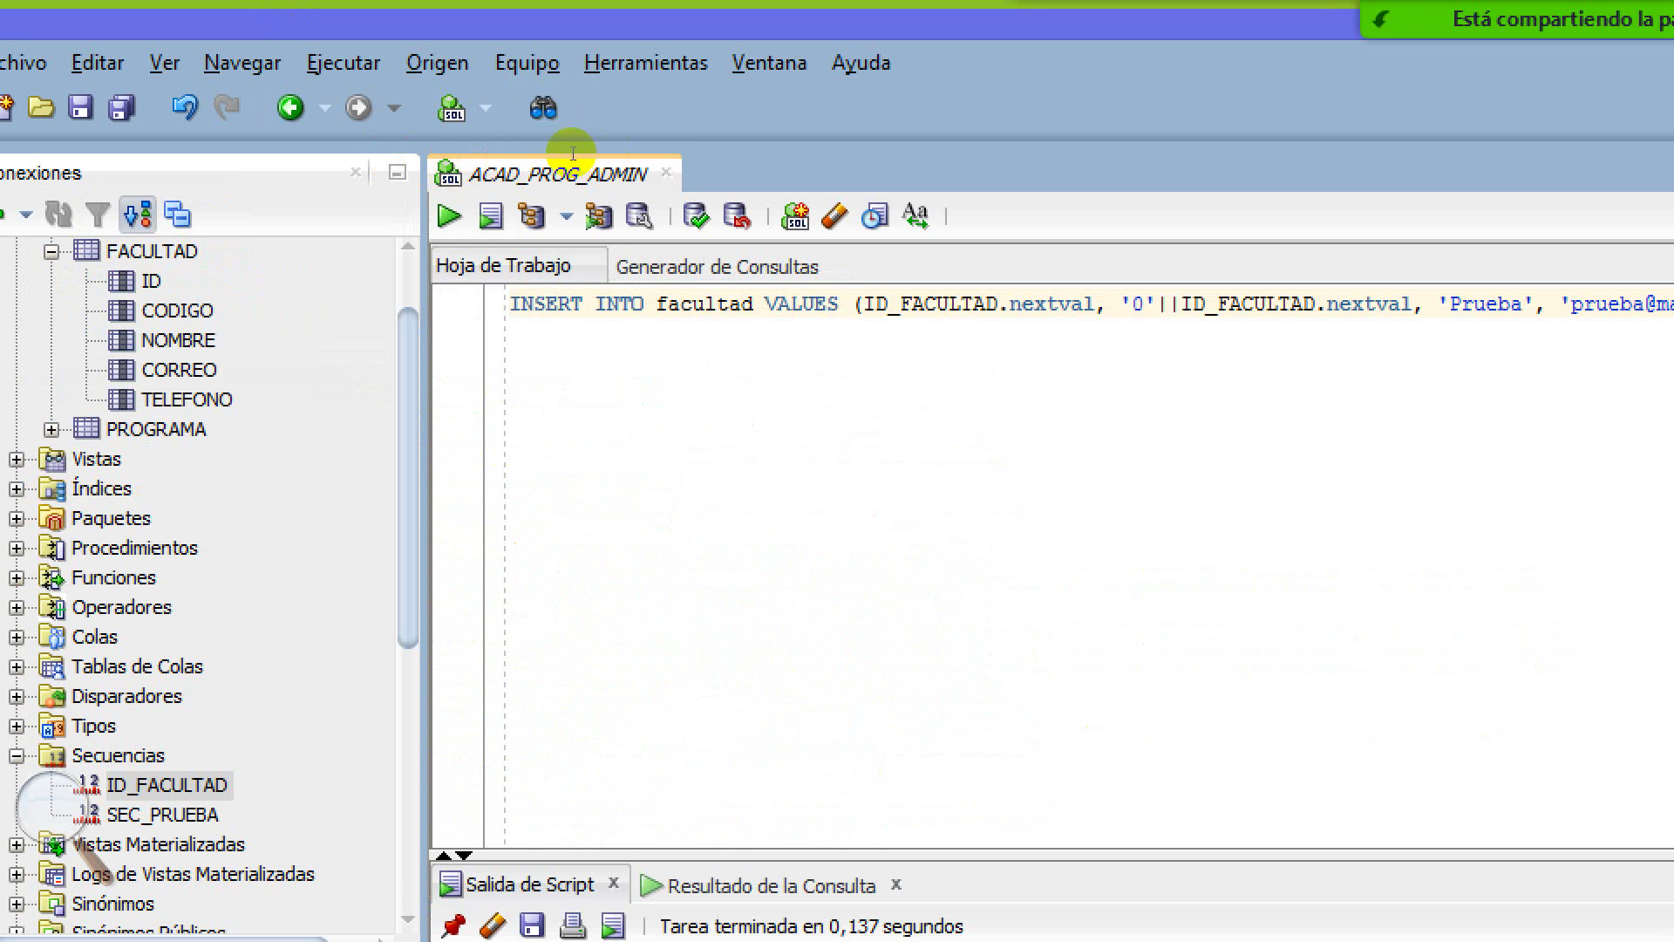
{"action": "key", "text": "shift+Left"}
{"action": "key", "text": "shift+Left"}
{"action": "key", "text": "shift+Left"}
{"action": "key", "text": "shift+Left"}
{"action": "key", "text": "shift+Left"}
{"action": "key", "text": "shift+Left"}
{"action": "key", "text": "shift+Left"}
{"action": "key", "text": "shift+Left"}
{"action": "key", "text": "shift+Left"}
{"action": "key", "text": "shift+Left"}
{"action": "key", "text": "shift+Left"}
{"action": "key", "text": "shift+Left"}
{"action": "key", "text": "shift+Left"}
{"action": "key", "text": "shift+Left"}
{"action": "key", "text": "shift+Left"}
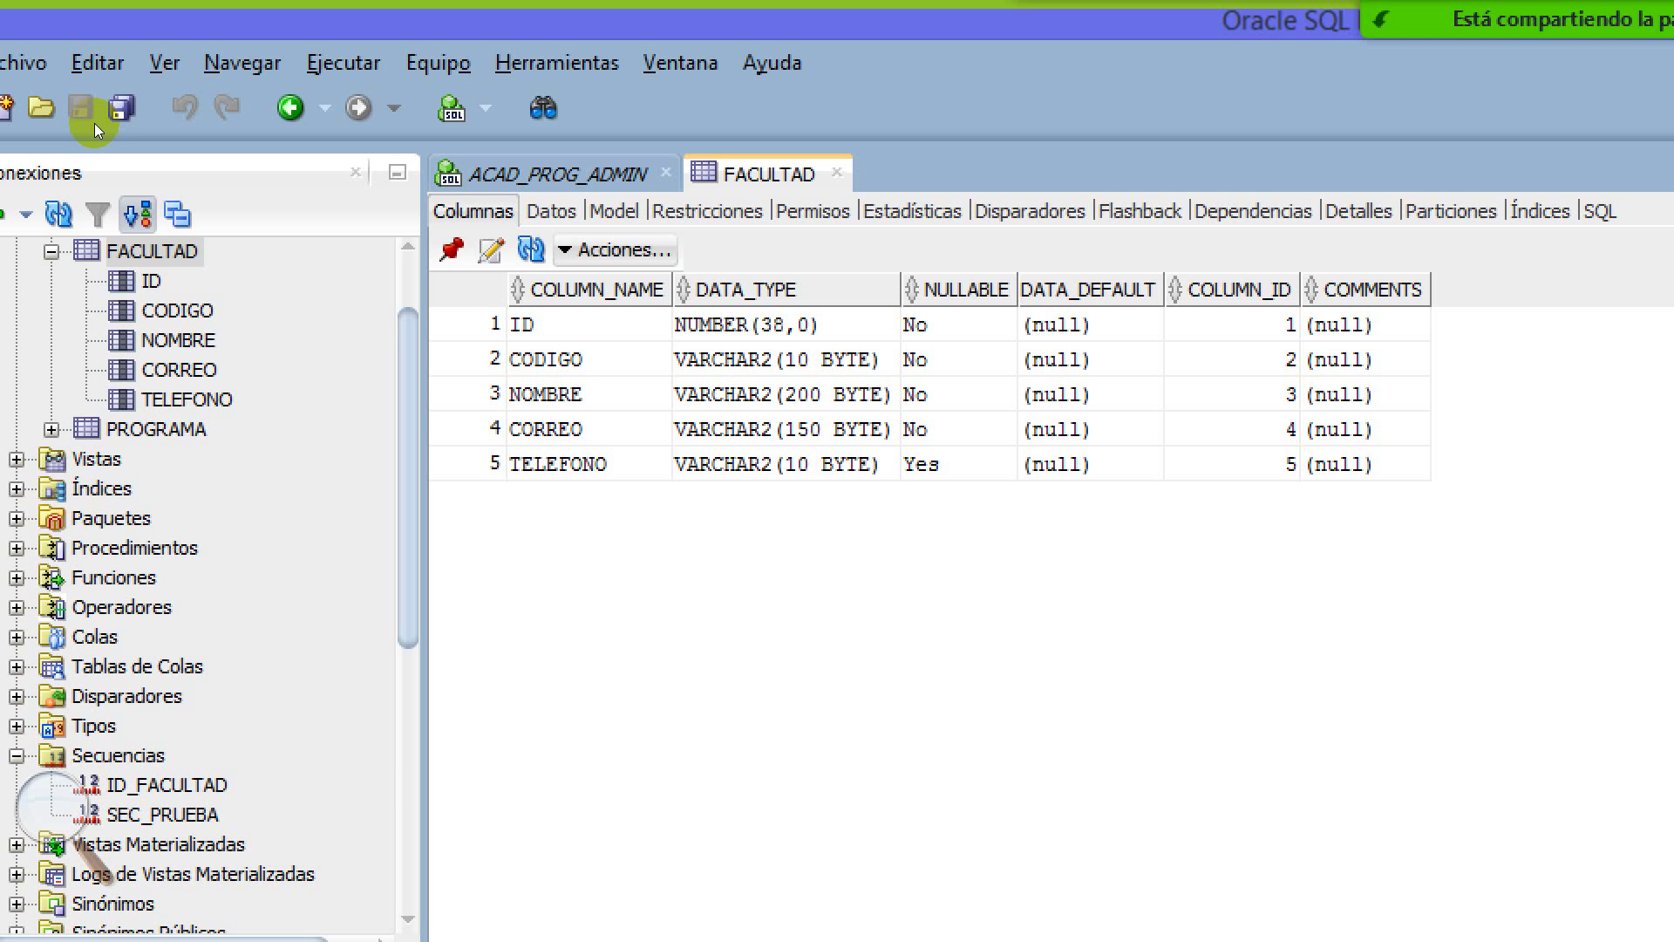
Check FACULTAD's Datos grid for new row ID 11, code 011, then return to the worksheet
{"action": "left_click", "coordinate": [290, 108]}
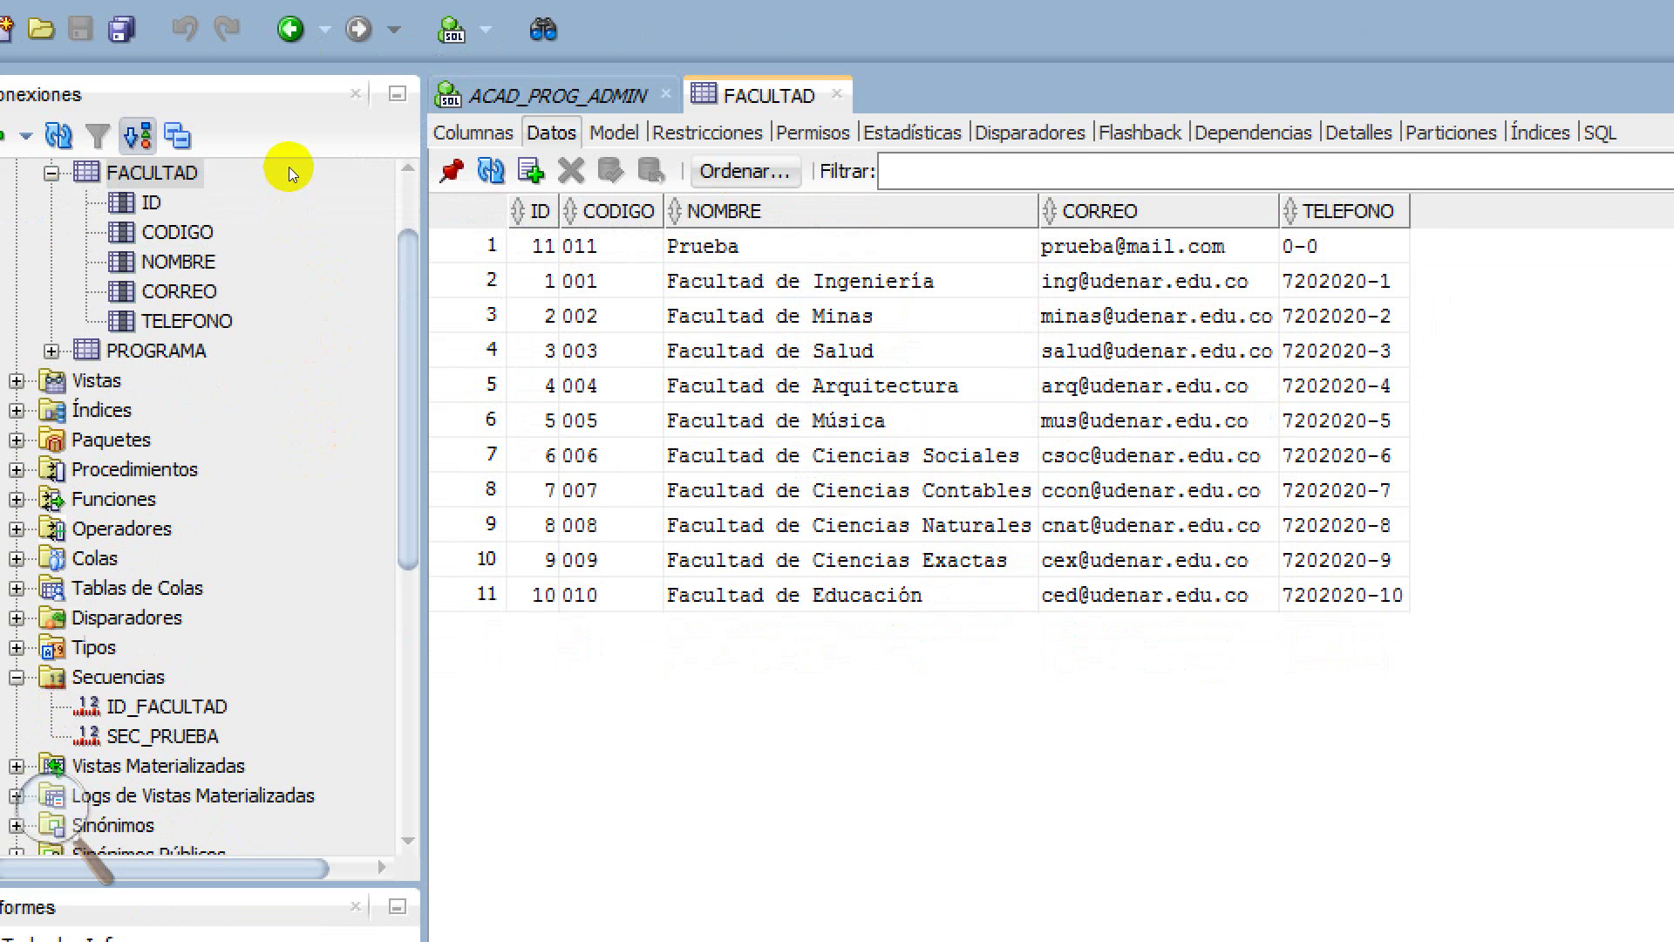
{"action": "left_click", "coordinate": [545, 246]}
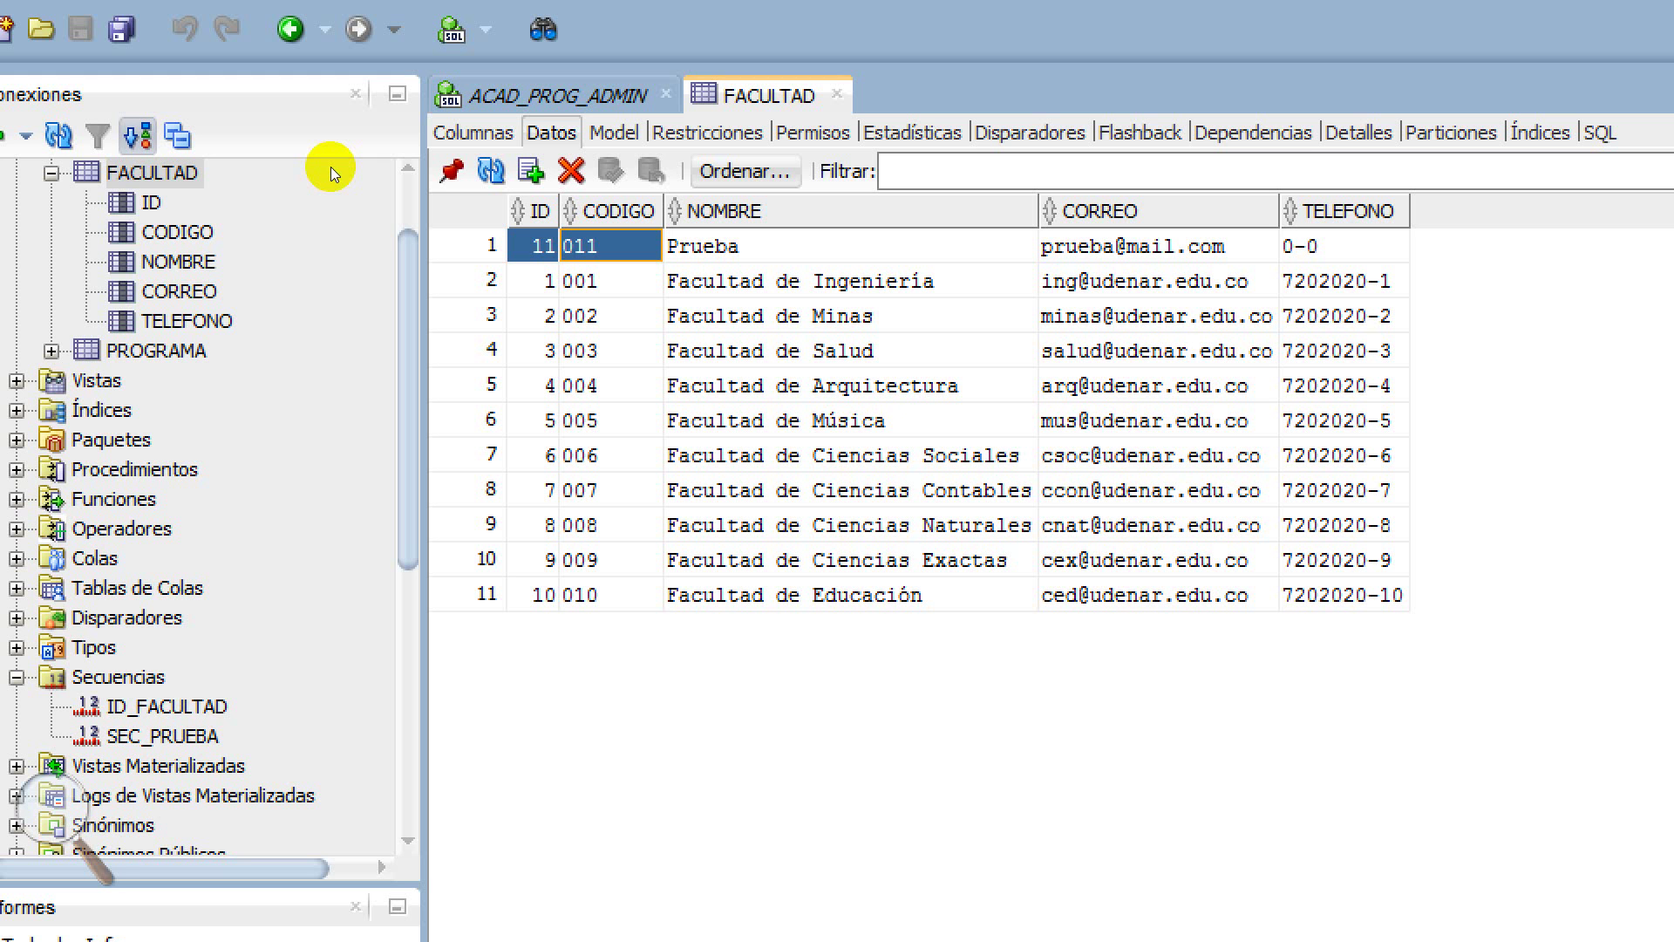
{"action": "key", "text": "Left"}
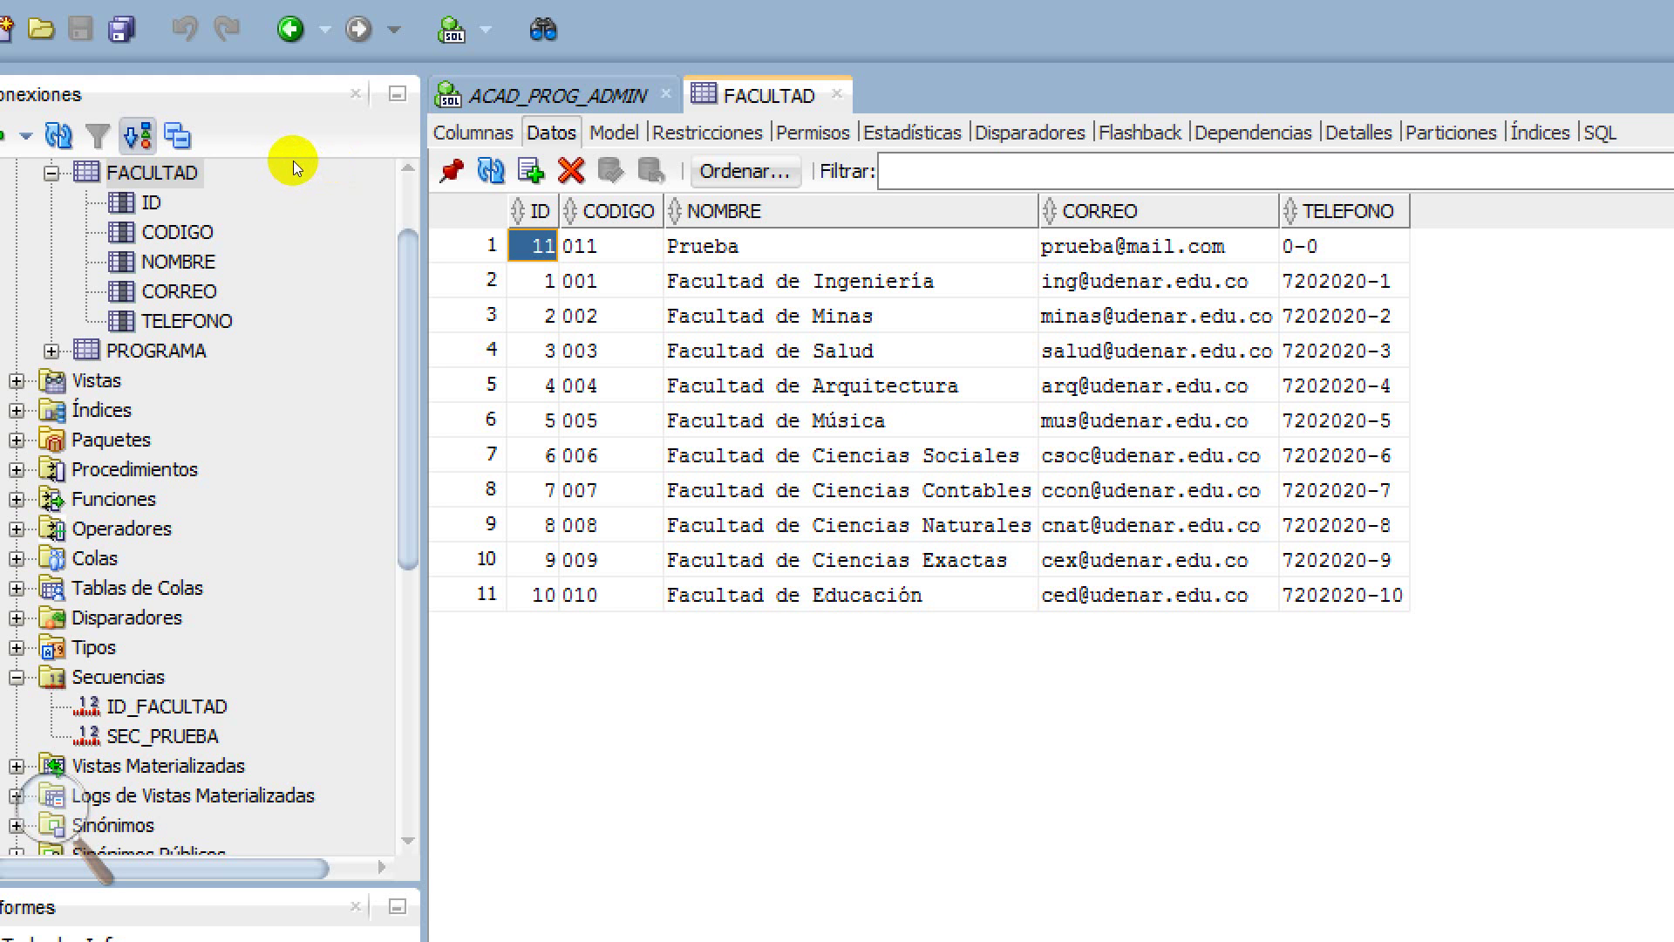
{"action": "key", "text": "Right"}
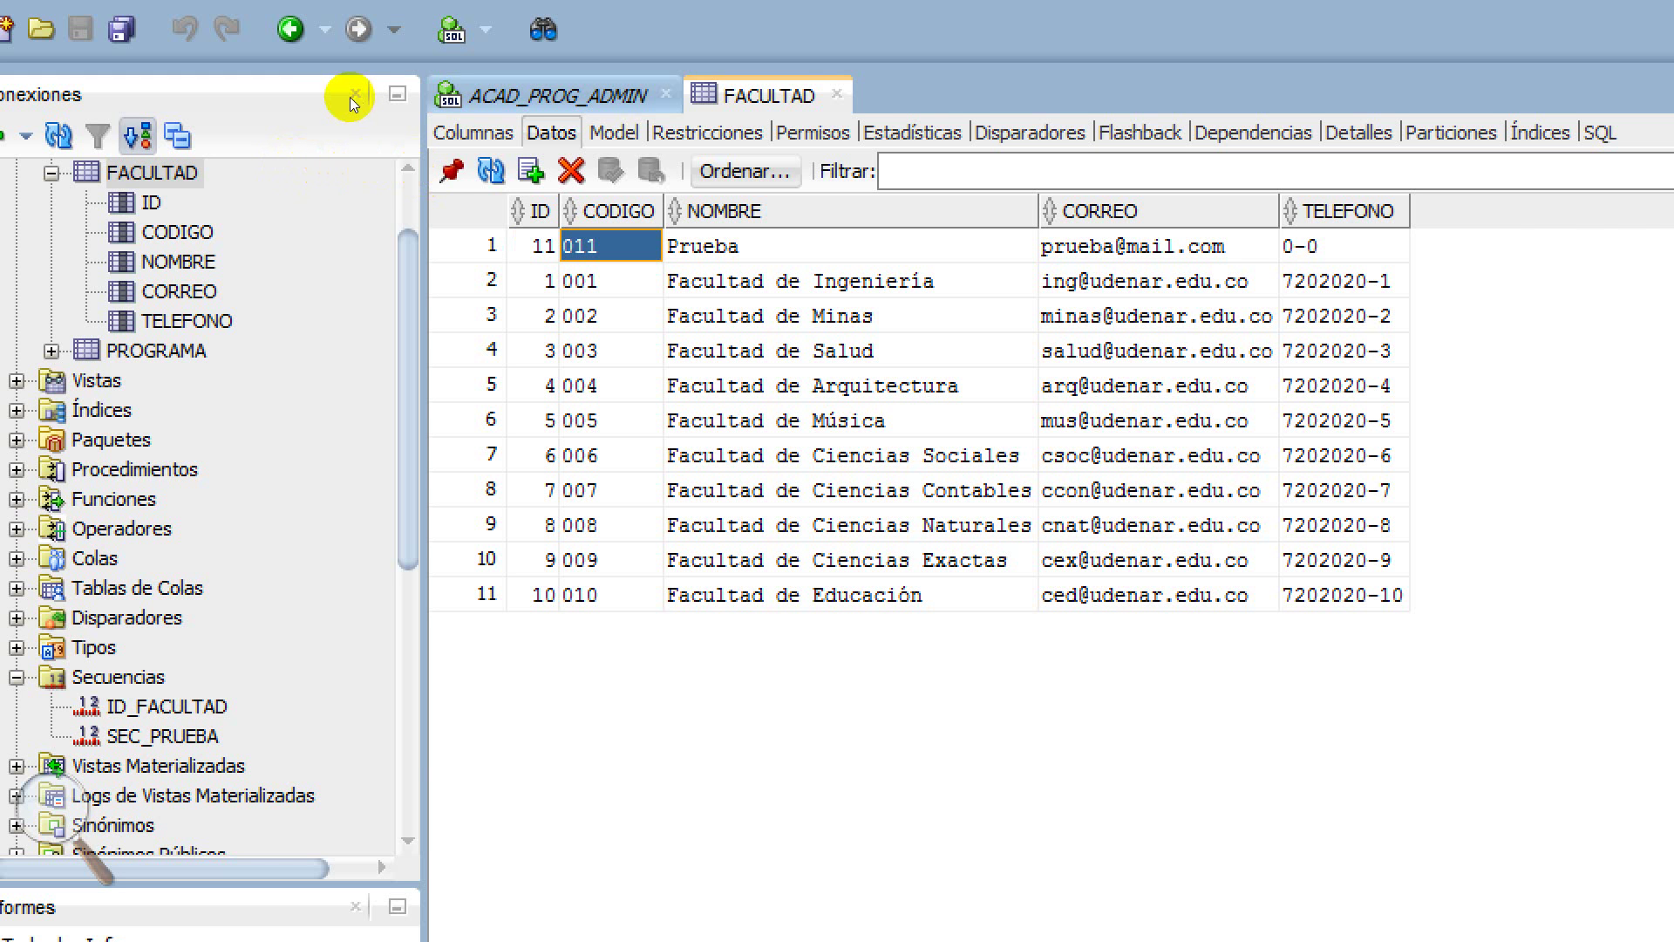
{"action": "key", "text": "ctrl+Page_Up"}
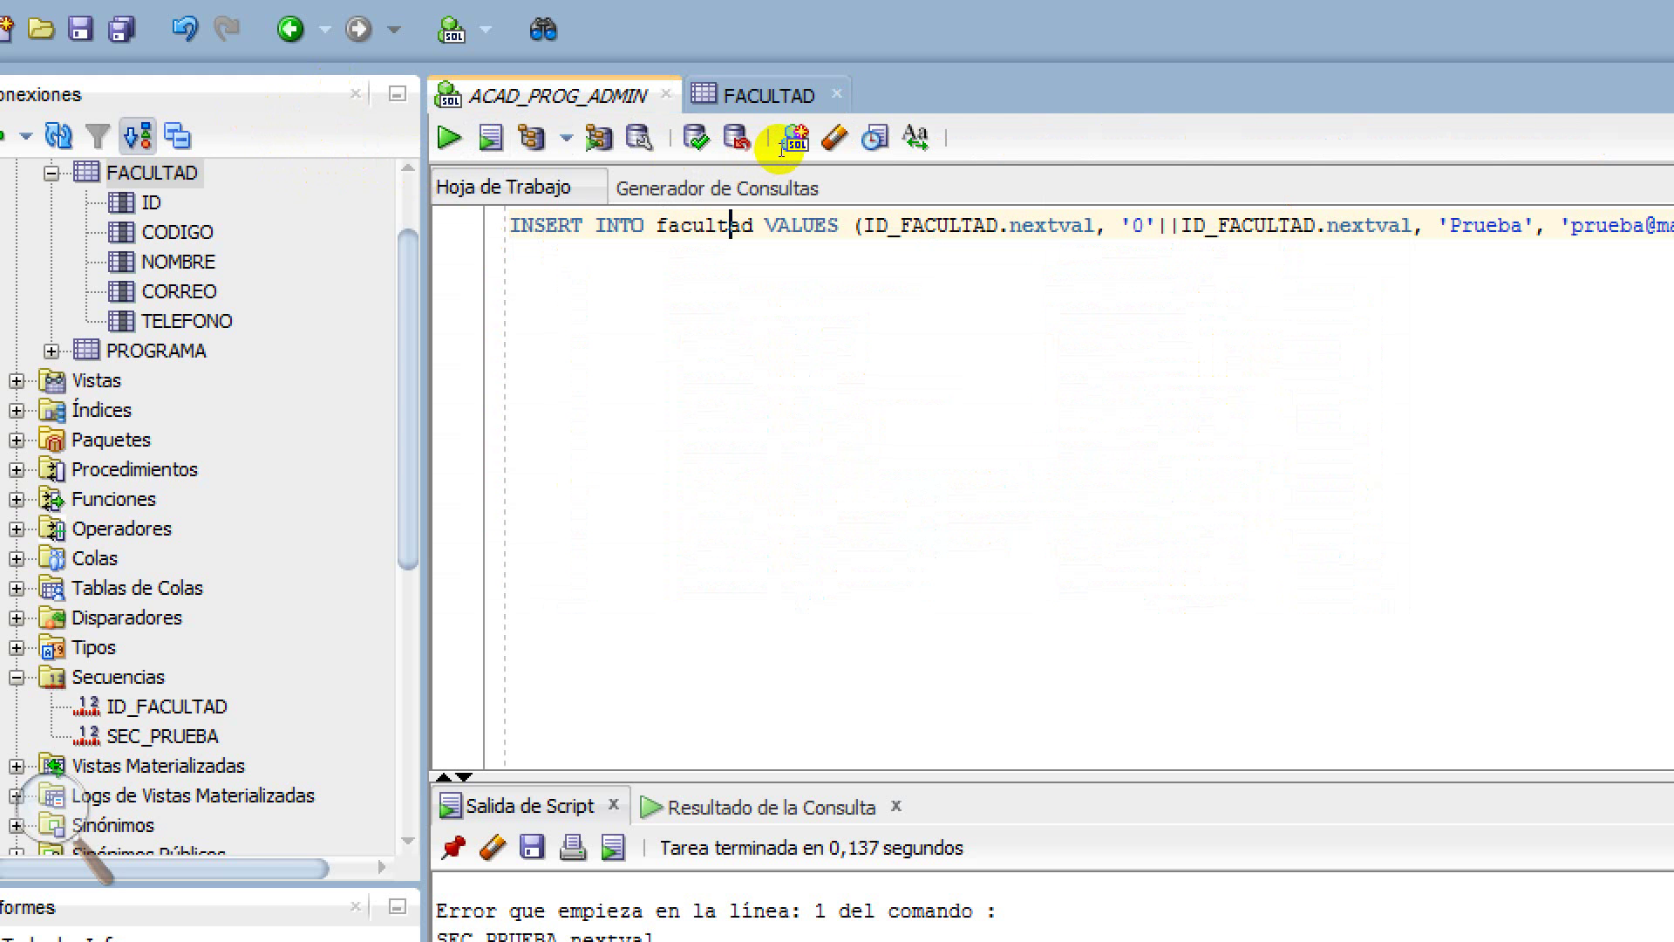
Change the name to 'Prueba Dos', add a 2 to the e-mail, and run the INSERT
{"action": "type", "text": "Dos"}
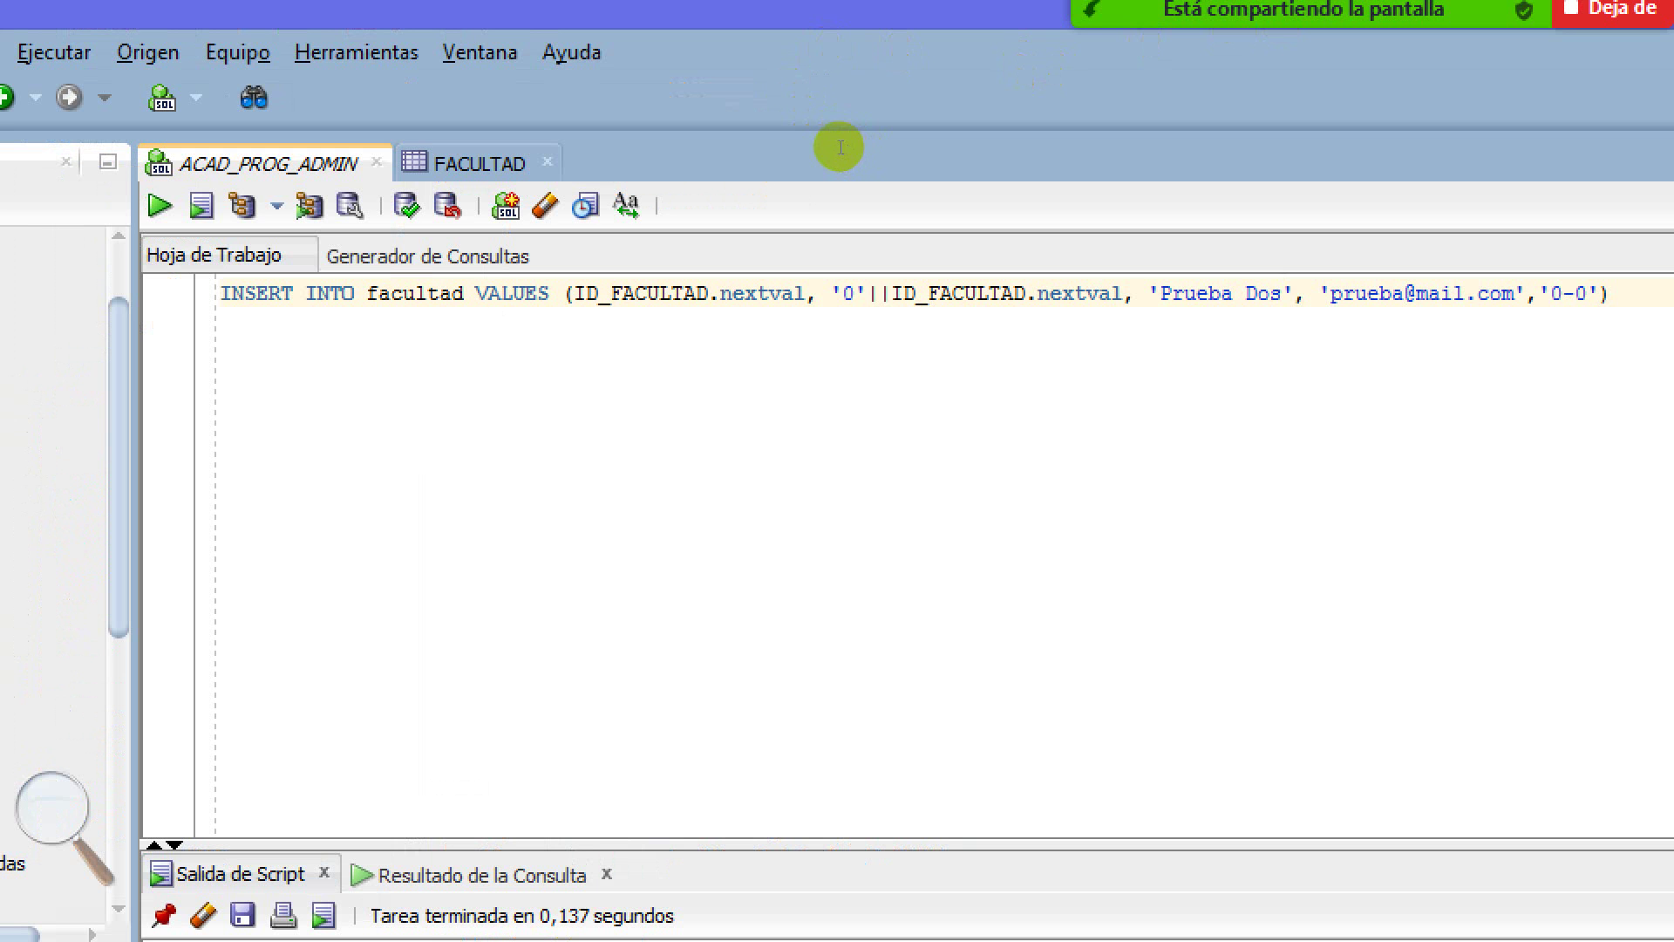
{"action": "key", "text": "Right"}
{"action": "key", "text": "Right"}
{"action": "key", "text": "Right"}
{"action": "key", "text": "Right"}
{"action": "key", "text": "Right"}
{"action": "key", "text": "Right"}
{"action": "key", "text": "Right"}
{"action": "key", "text": "Right"}
{"action": "key", "text": "Right"}
{"action": "key", "text": "Right"}
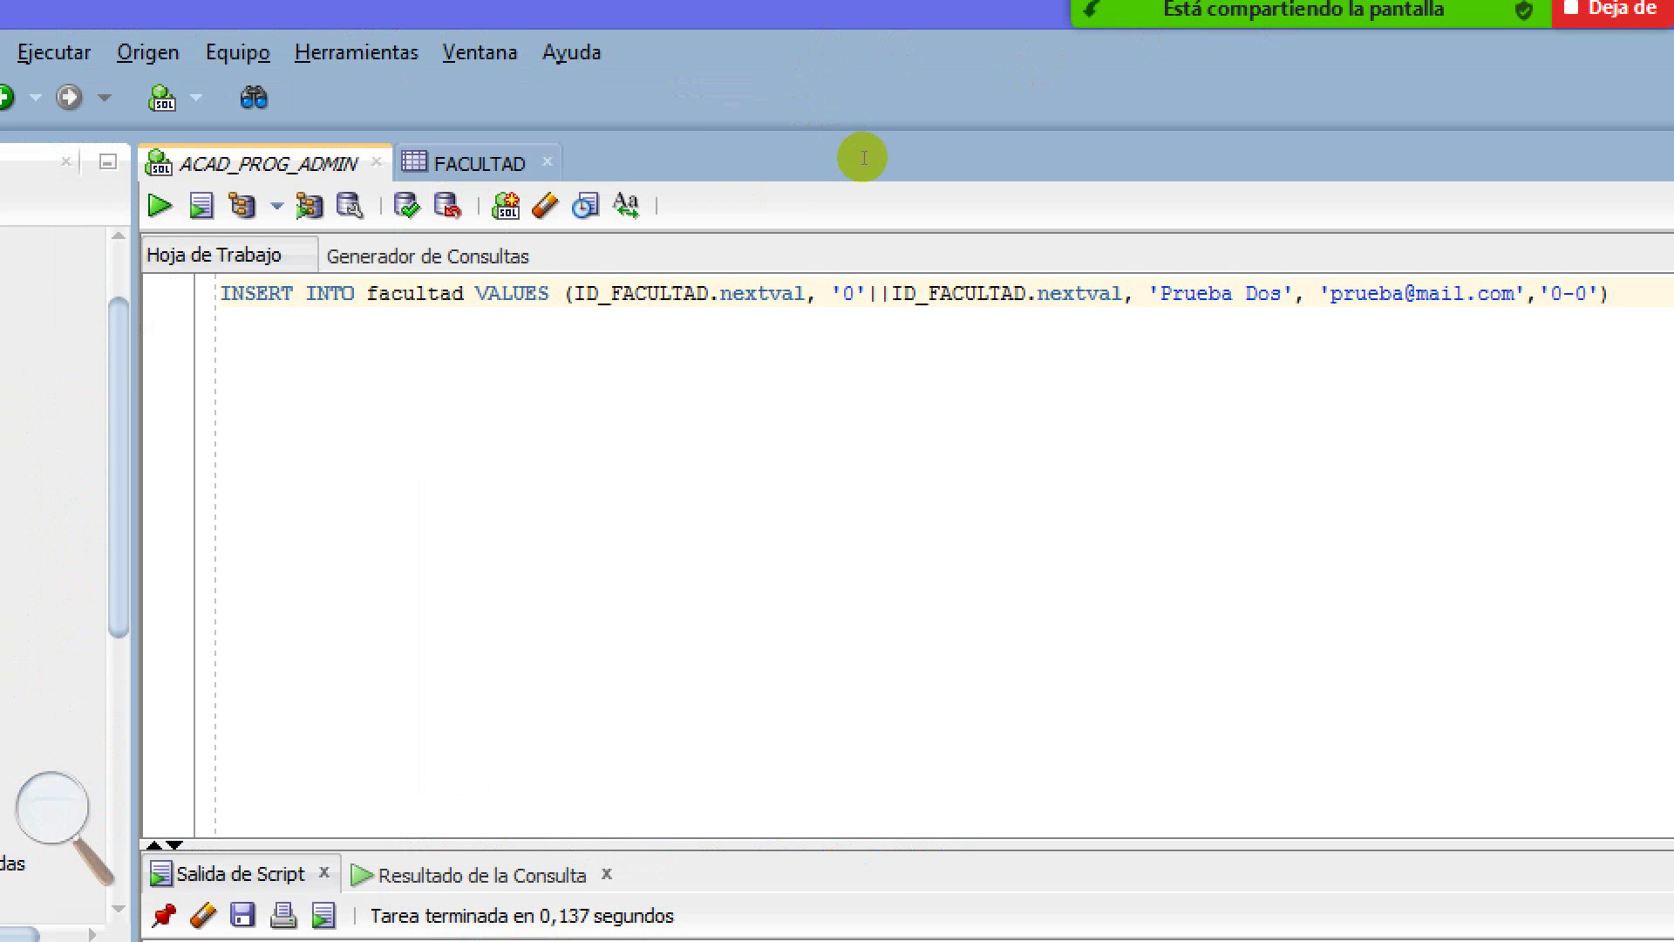
{"action": "type", "text": "2"}
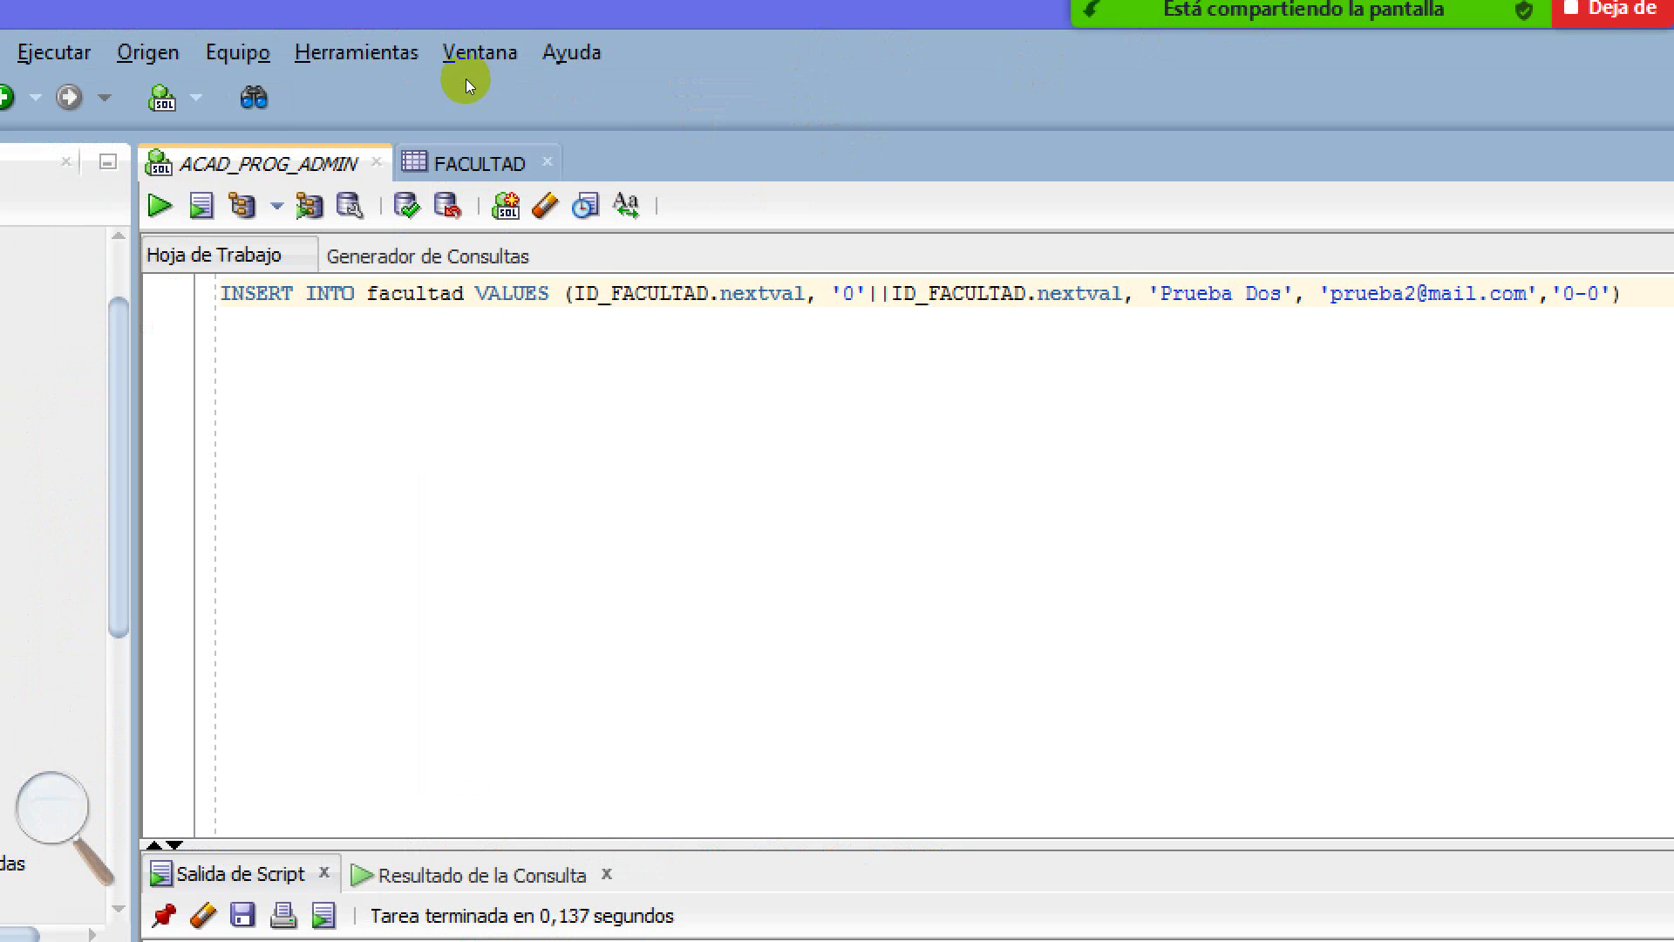
{"action": "key", "text": "ctrl+Return"}
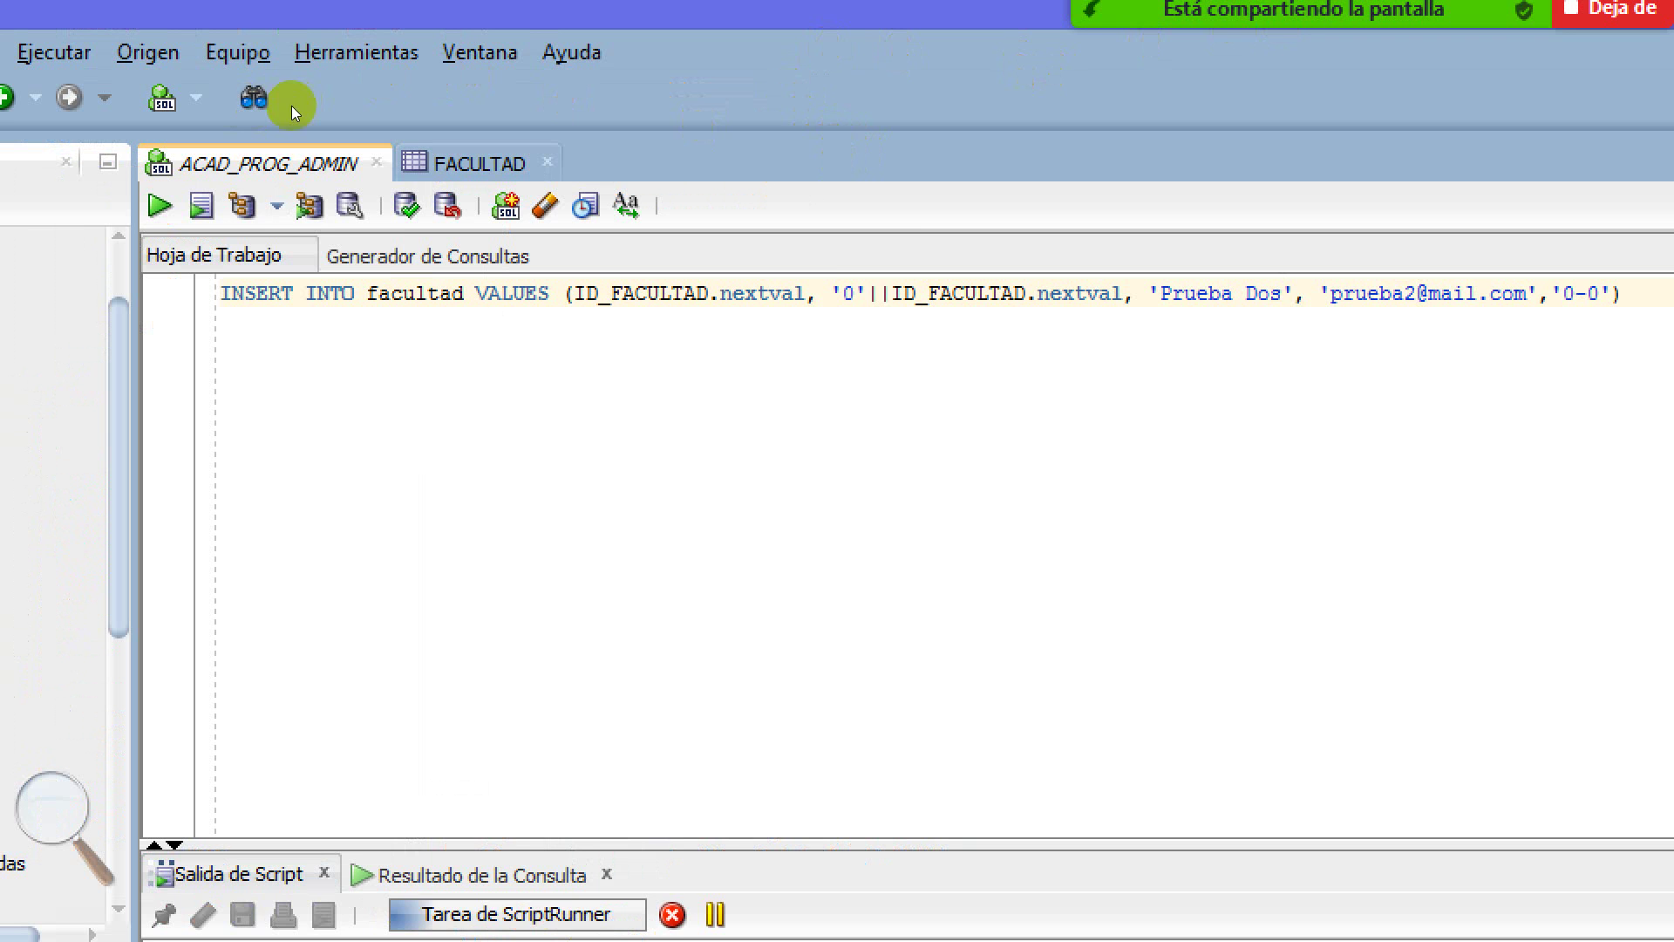
Refresh FACULTAD's data to confirm row ID 12, code 012, phone 0-0, then return
{"action": "key", "text": "ctrl+Tab"}
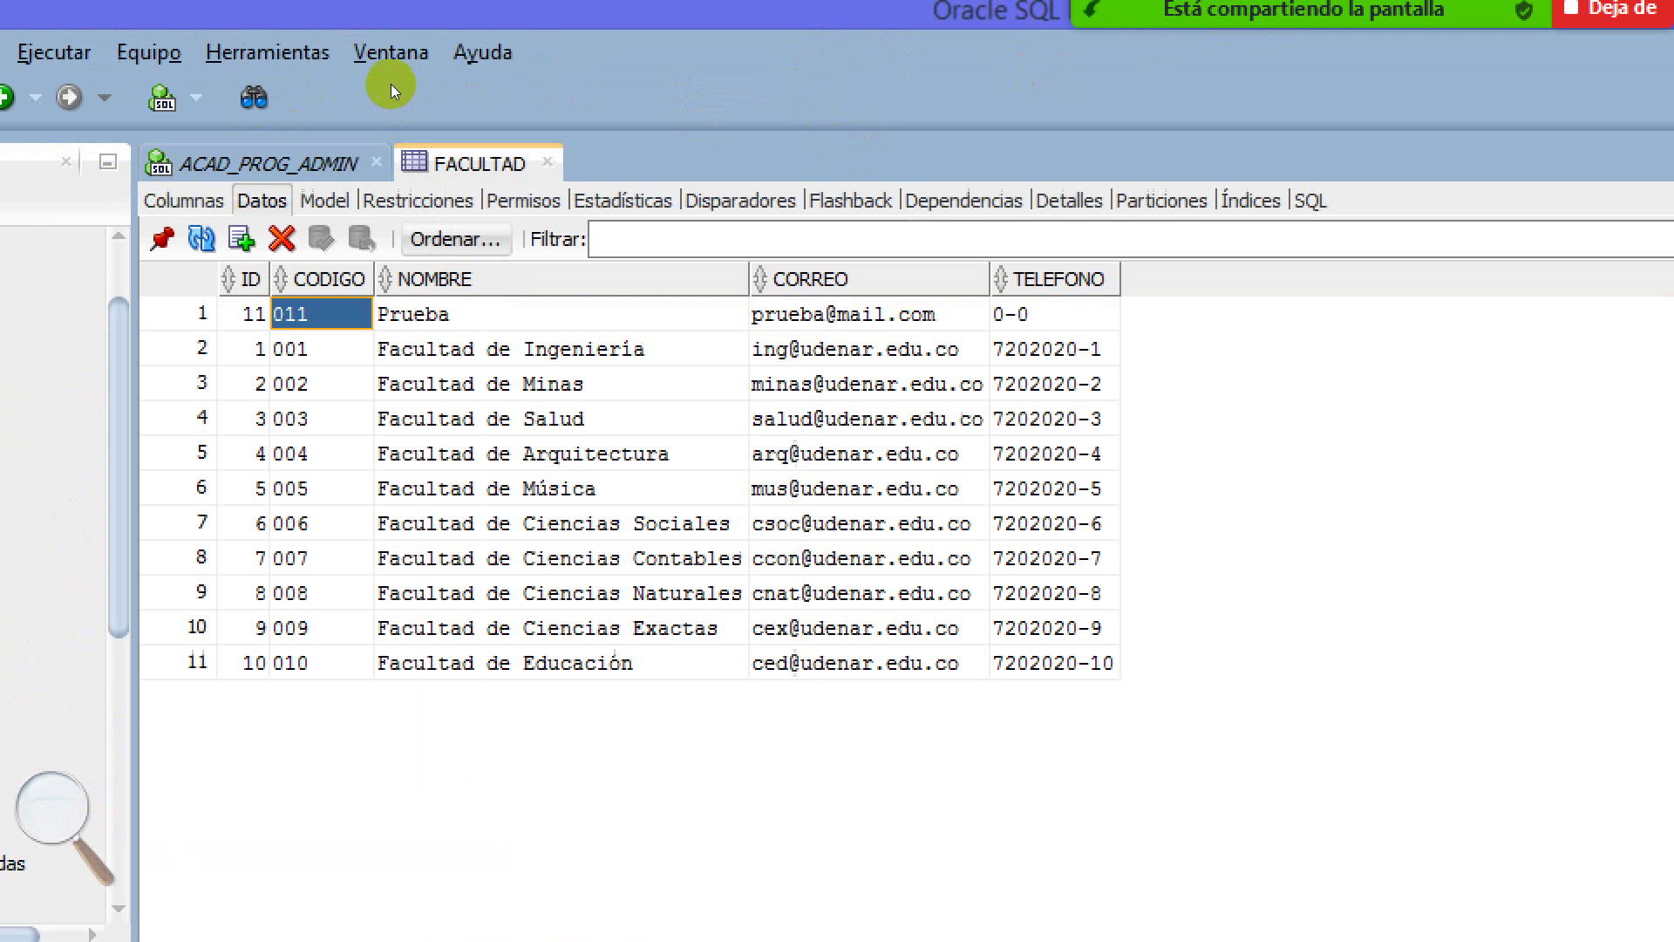
{"action": "key", "text": "ctrl+r"}
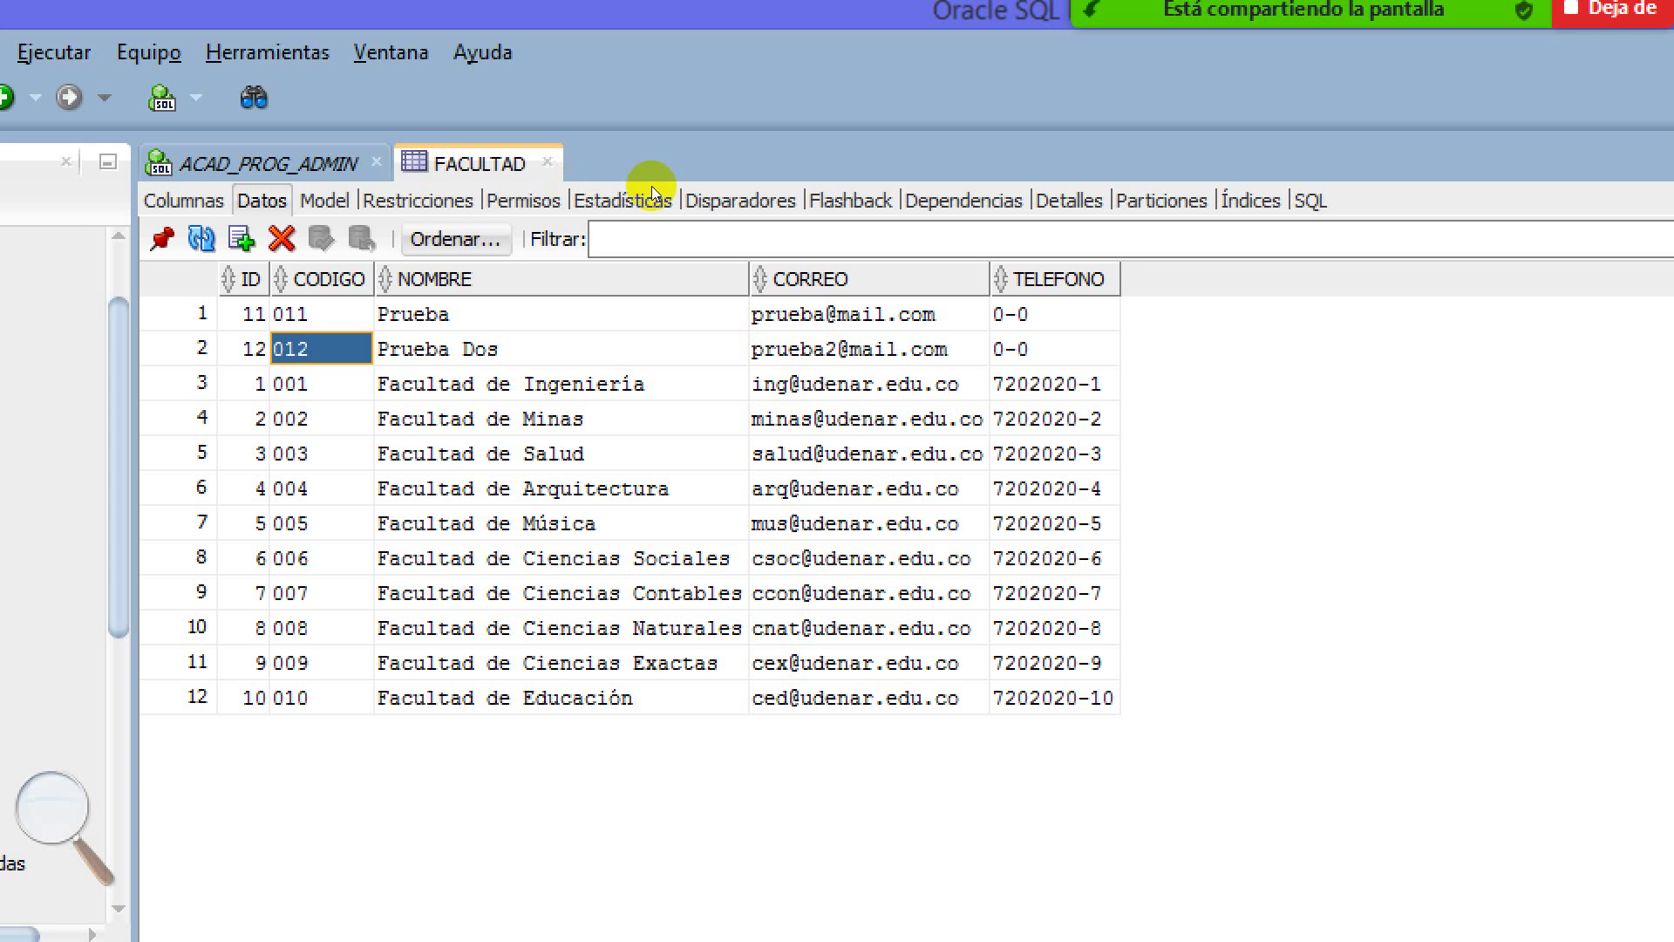
{"action": "key", "text": "Tab"}
{"action": "key", "text": "Tab"}
{"action": "key", "text": "Tab"}
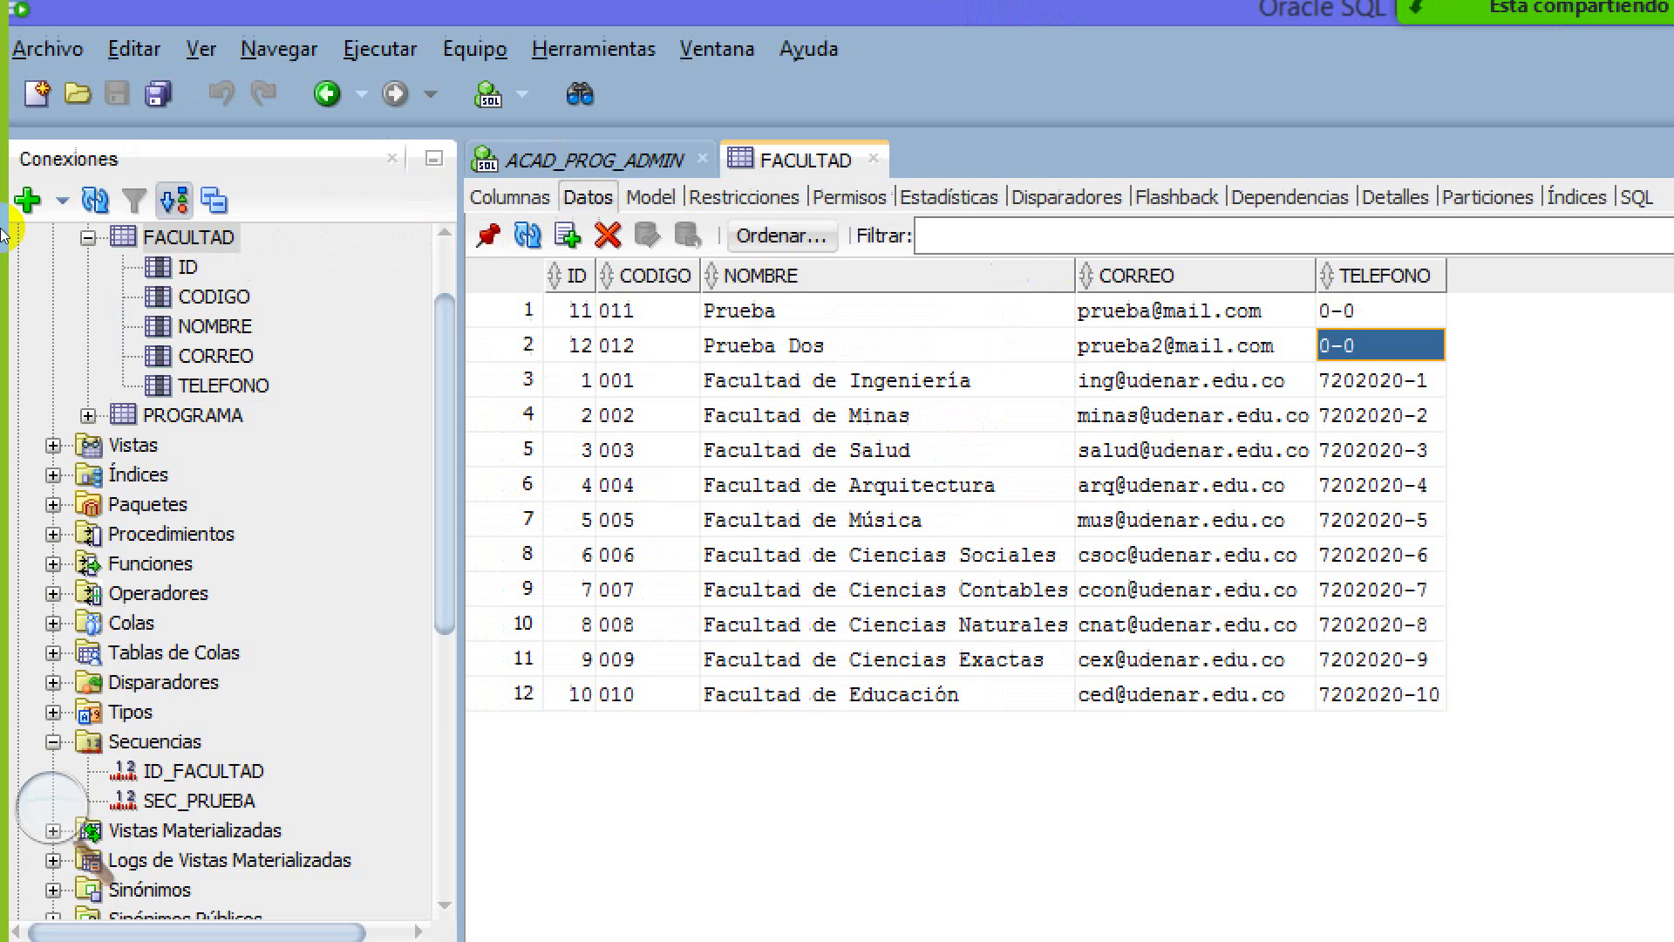
{"action": "key", "text": "alt+Page_Up"}
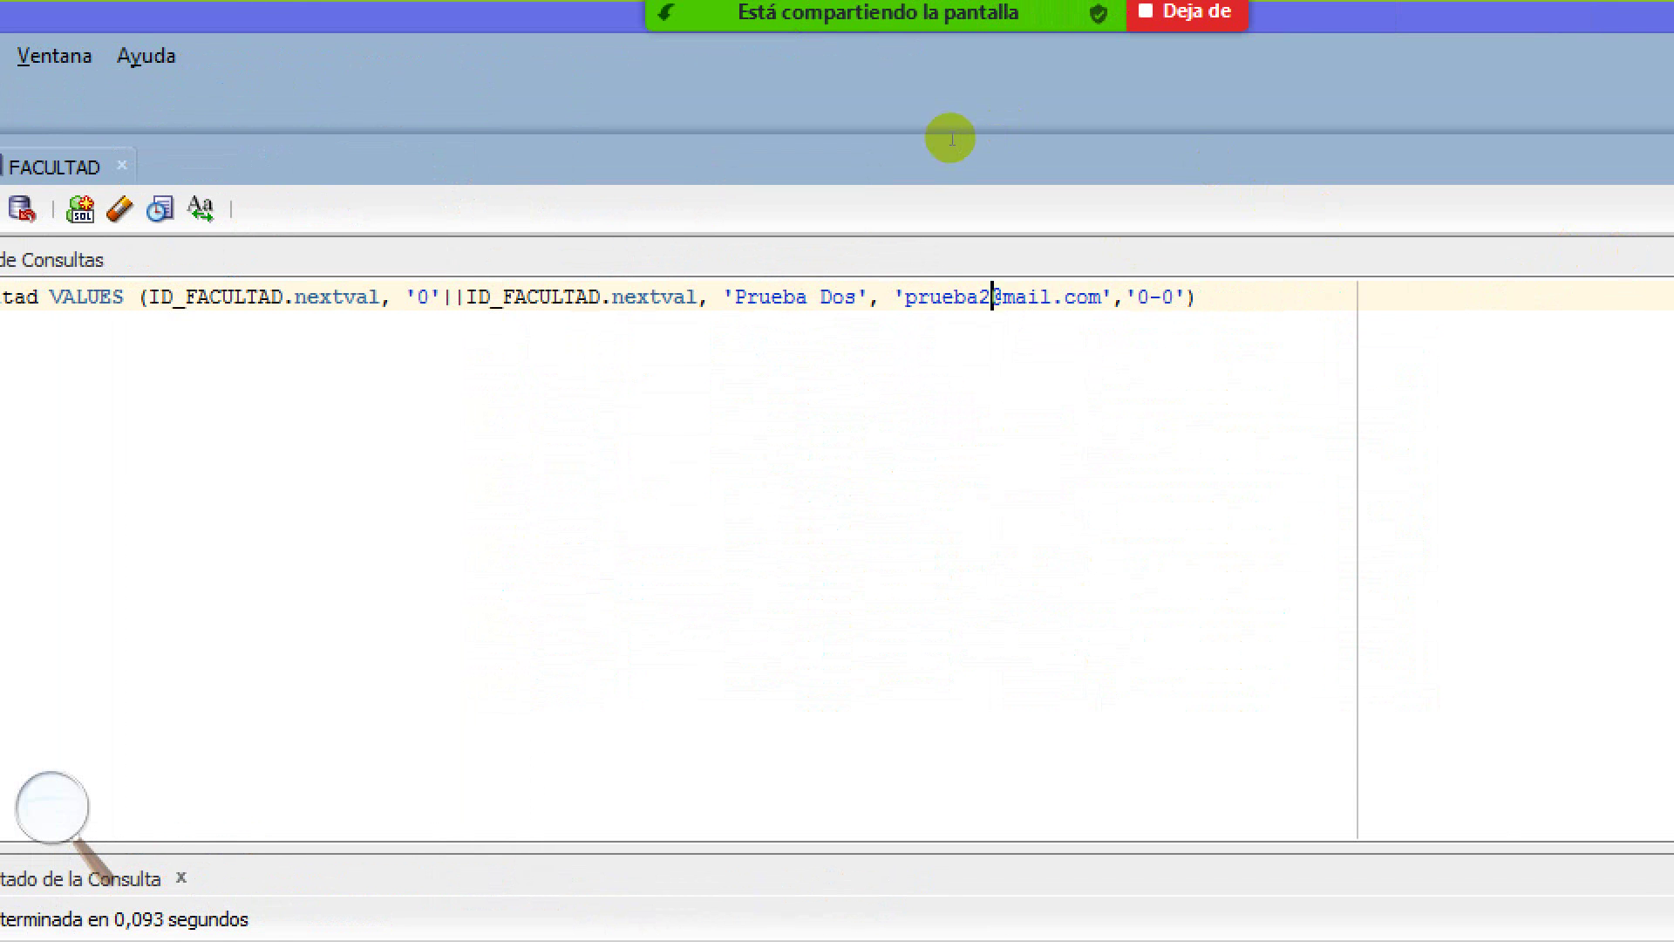
Change the phone value to '7202020-' followed by a || concatenation
{"action": "key", "text": "End"}
{"action": "key", "text": "Left"}
{"action": "key", "text": "Left"}
{"action": "key", "text": "Left"}
{"action": "key", "text": "Left"}
{"action": "key", "text": "Left"}
{"action": "key", "text": "shift+Right"}
{"action": "key", "text": "shift+Right"}
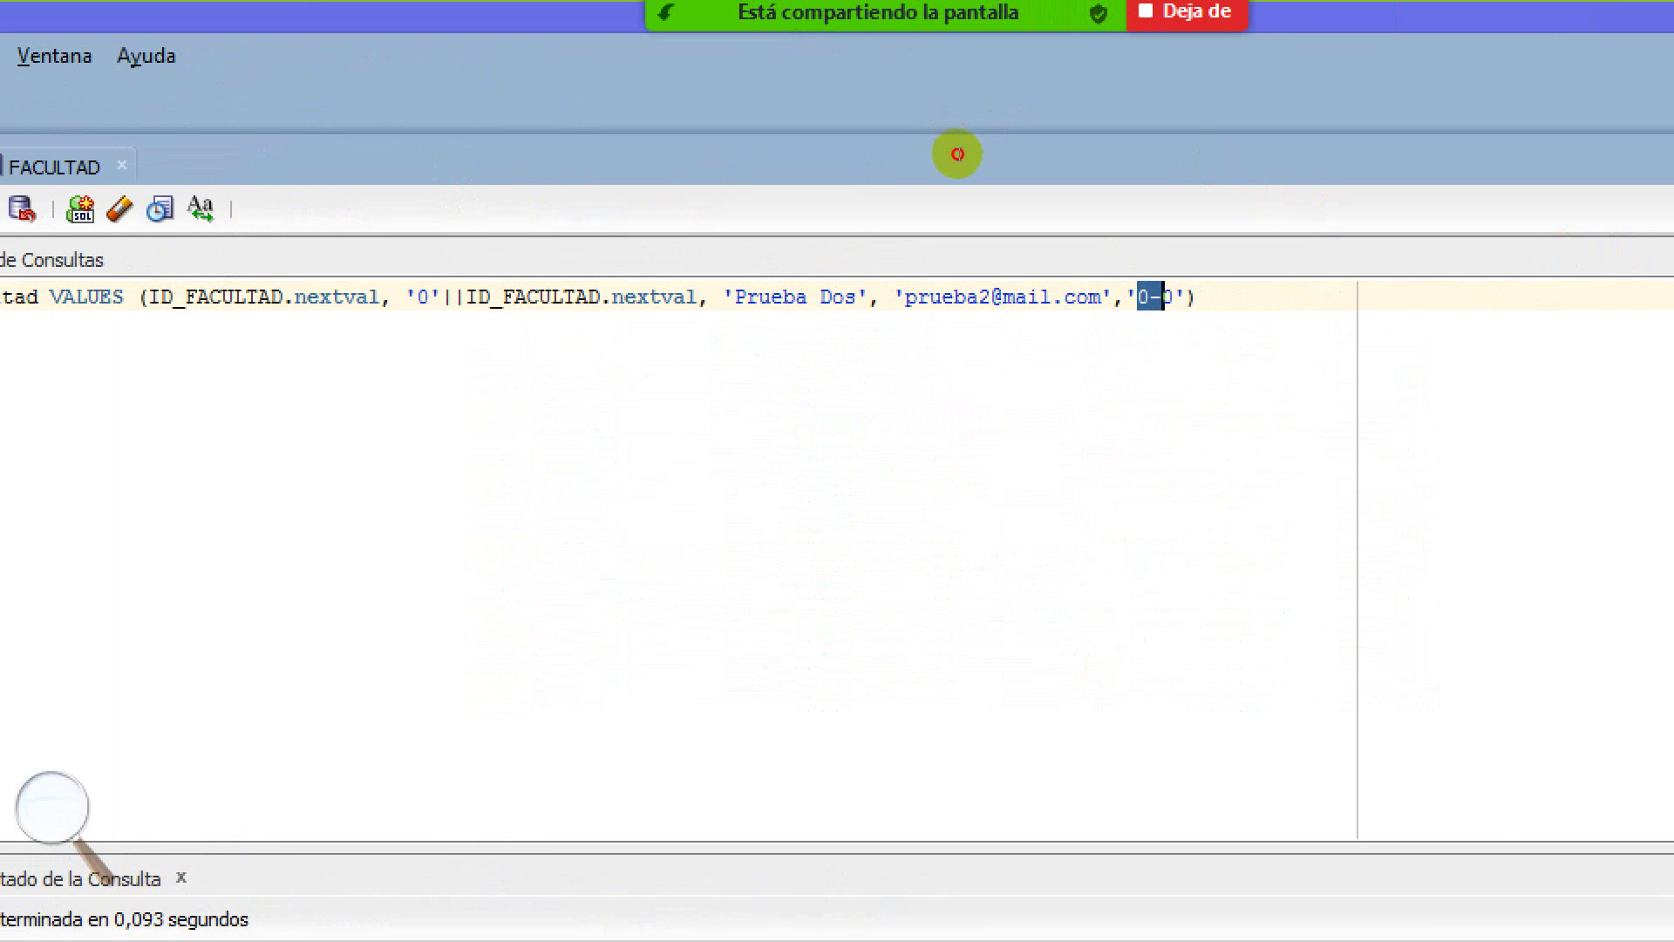
{"action": "key", "text": "shift+Left"}
{"action": "type", "text": "7202020"}
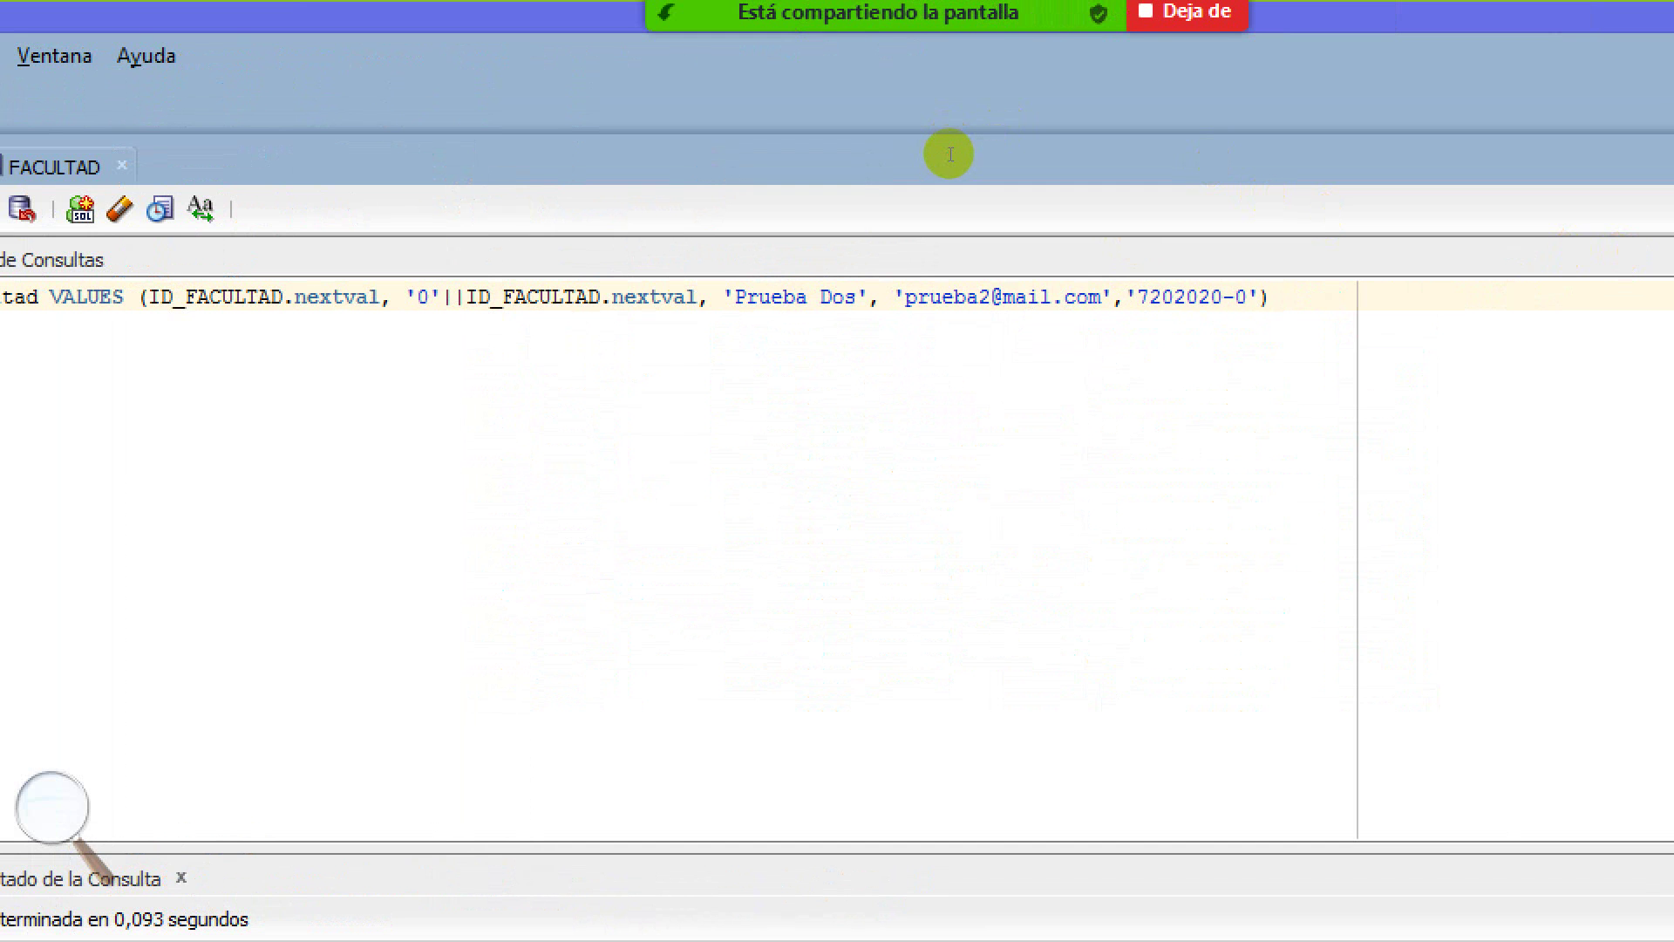
{"action": "key", "text": "Right"}
{"action": "key", "text": "Right"}
{"action": "key", "text": "BackSpace"}
{"action": "key", "text": "Right"}
{"action": "type", "text": "||"}
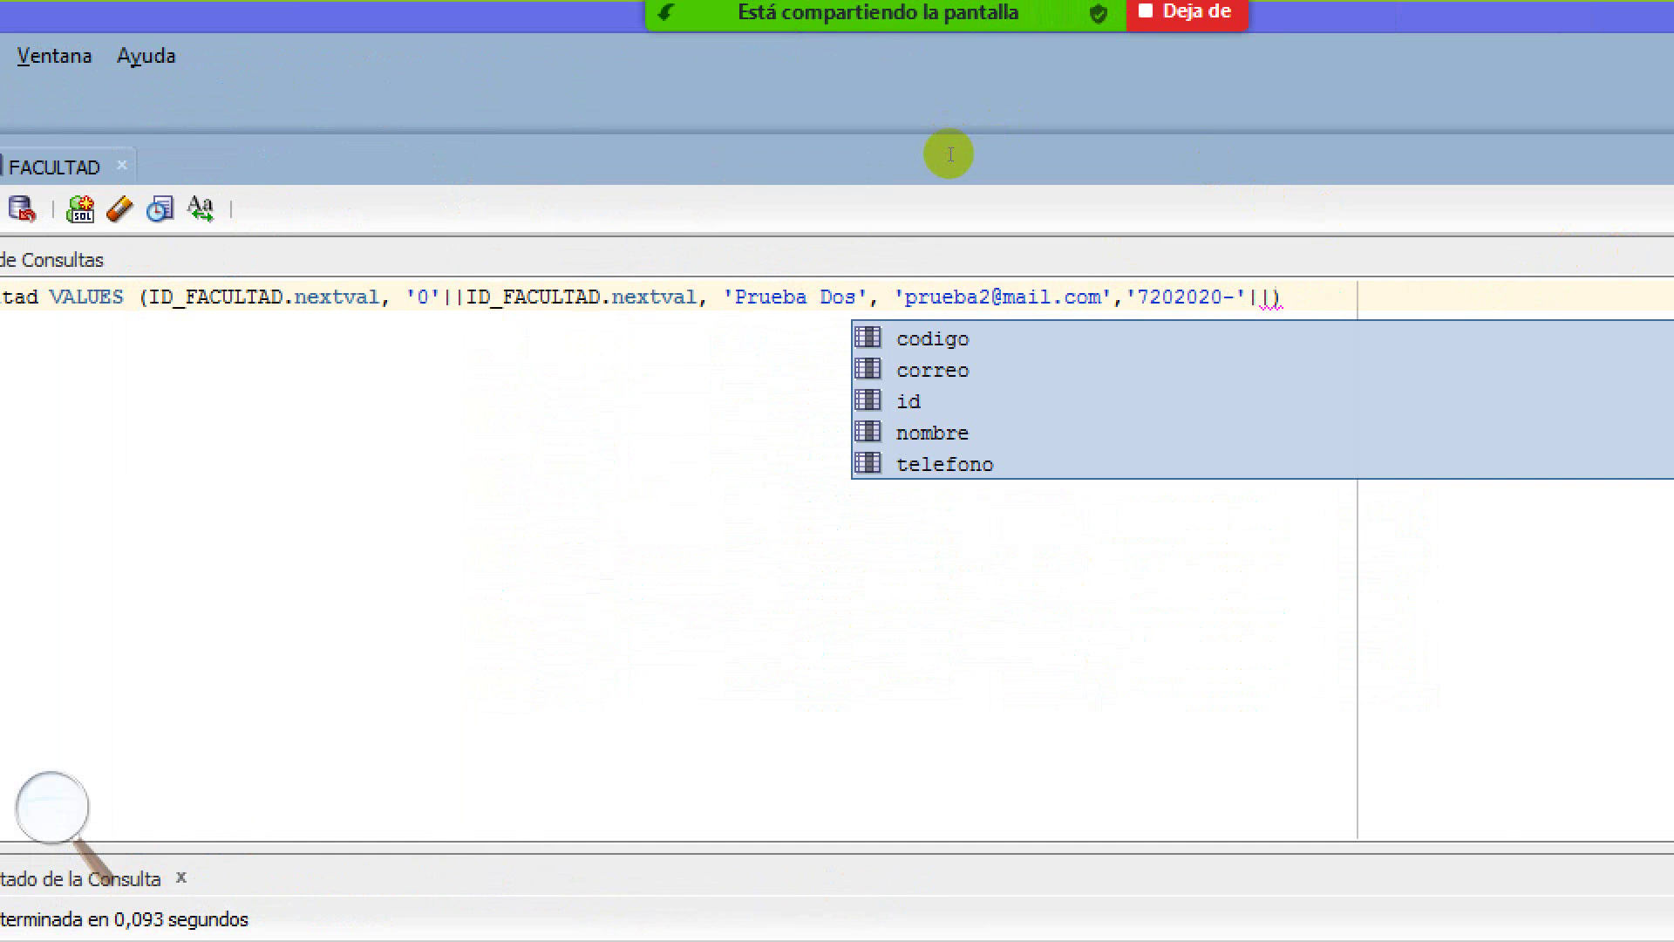
Append ID_FACULTAD.nextval after the phone prefix, run the script with F5, and view FACULTAD
{"action": "double_click", "coordinate": [639, 155]}
{"action": "left_click_drag", "start_coordinate": [640, 156], "coordinate": [698, 155]}
{"action": "key", "text": "ctrl+c"}
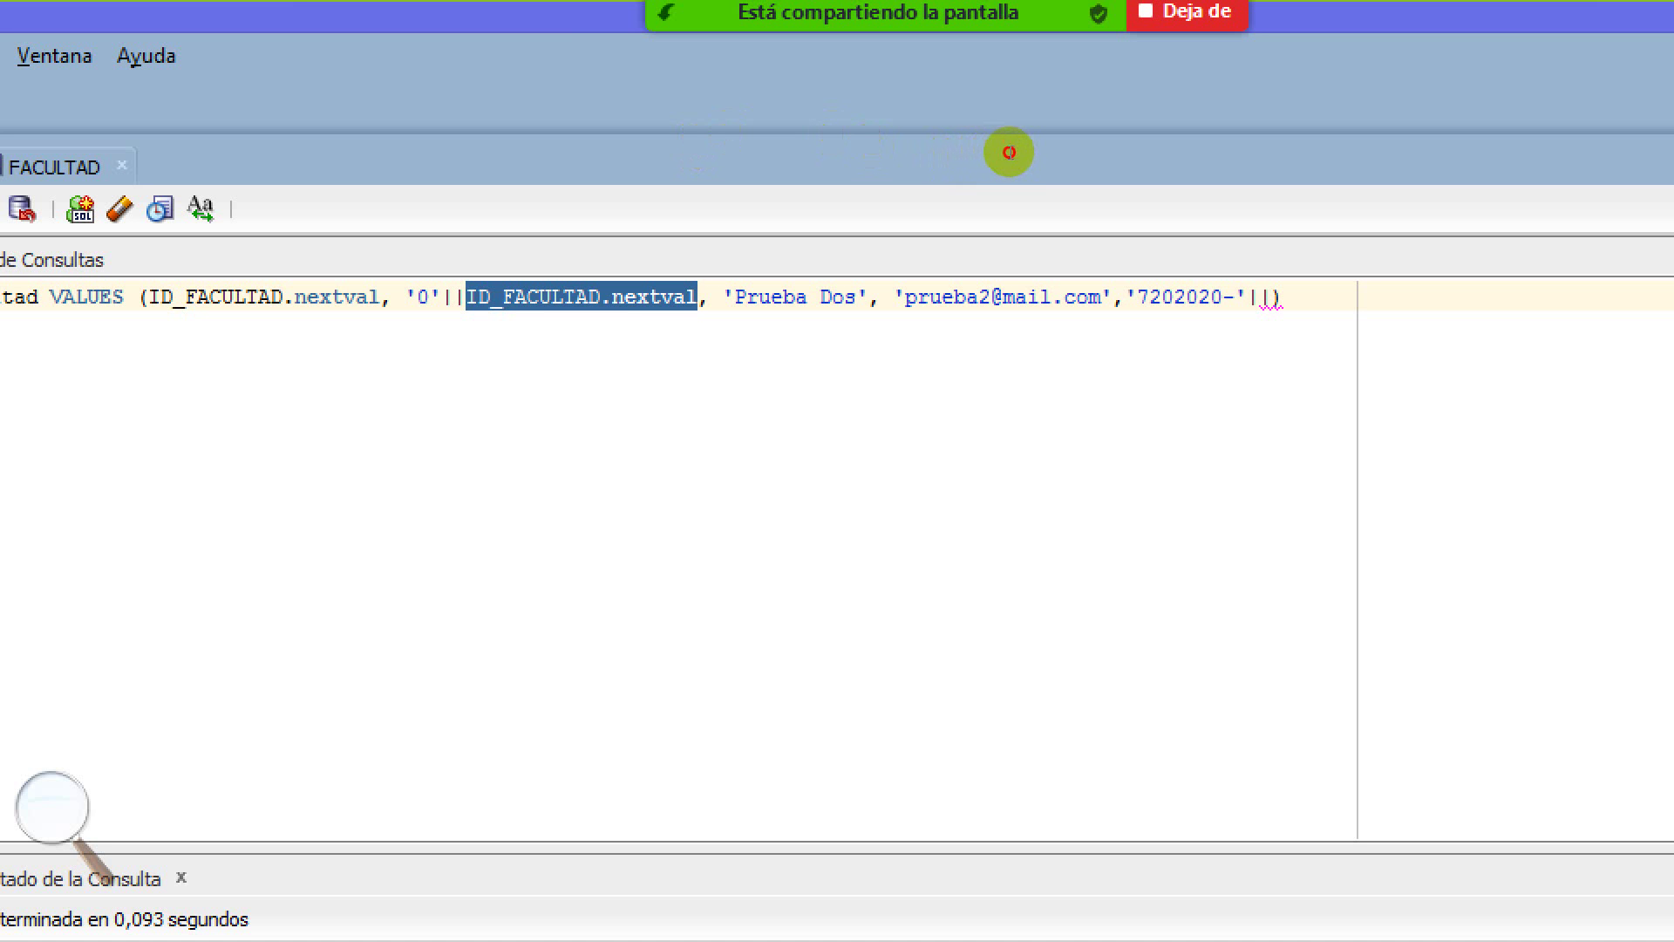
{"action": "key", "text": "End"}
{"action": "key", "text": "ctrl+v"}
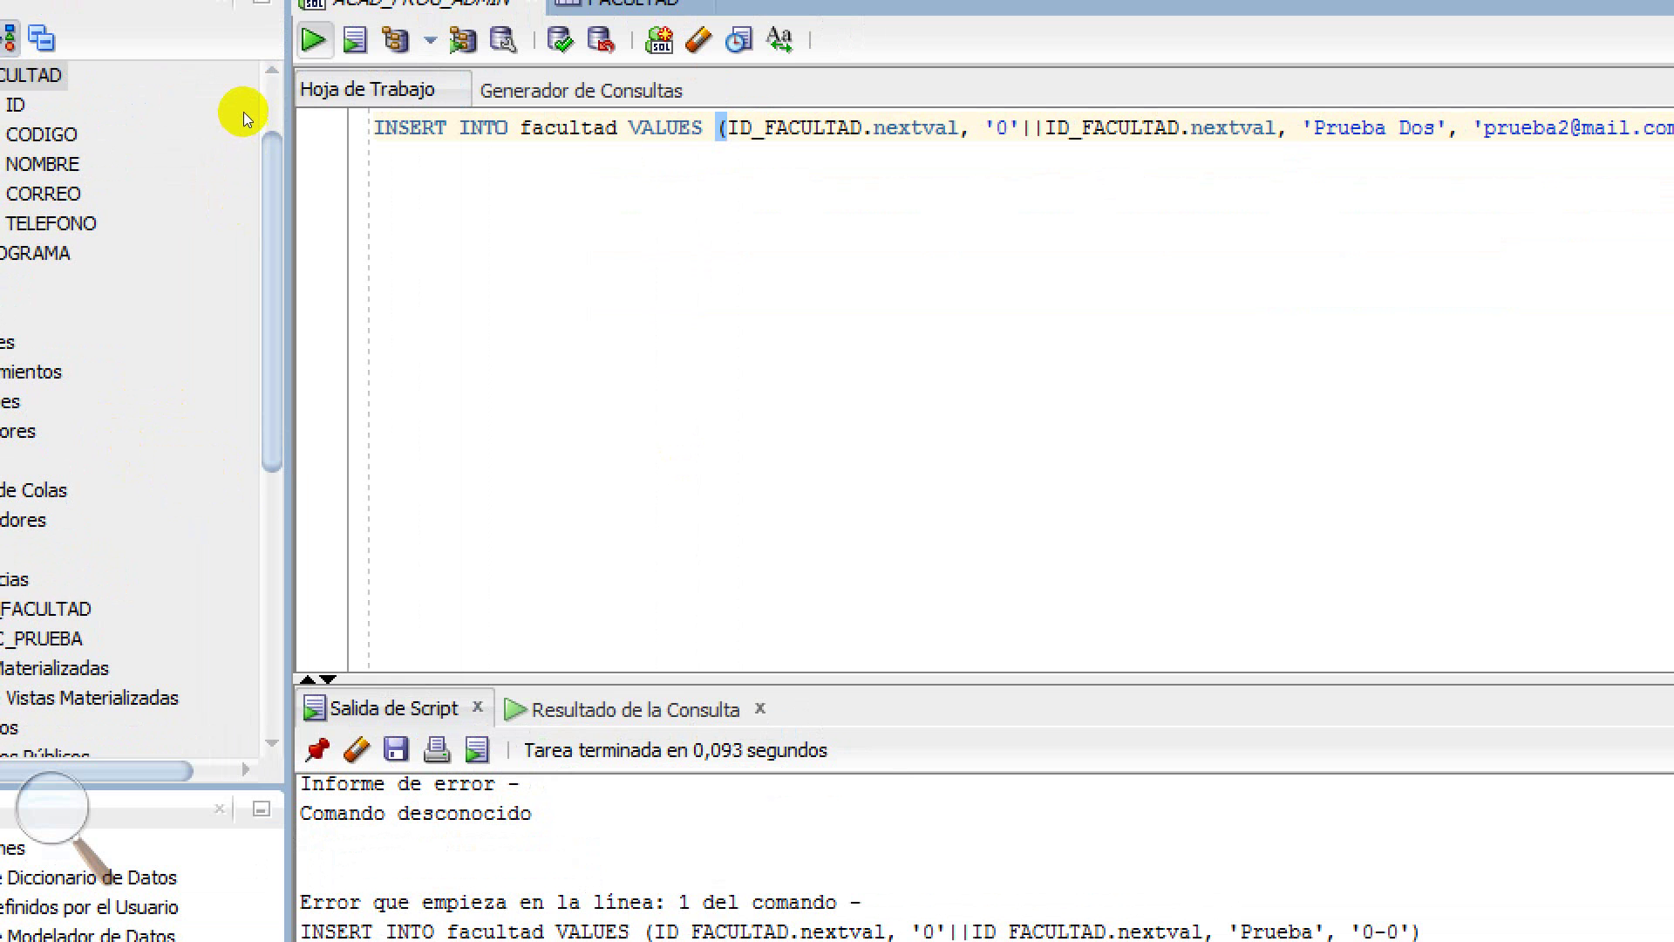
{"action": "key", "text": "F5"}
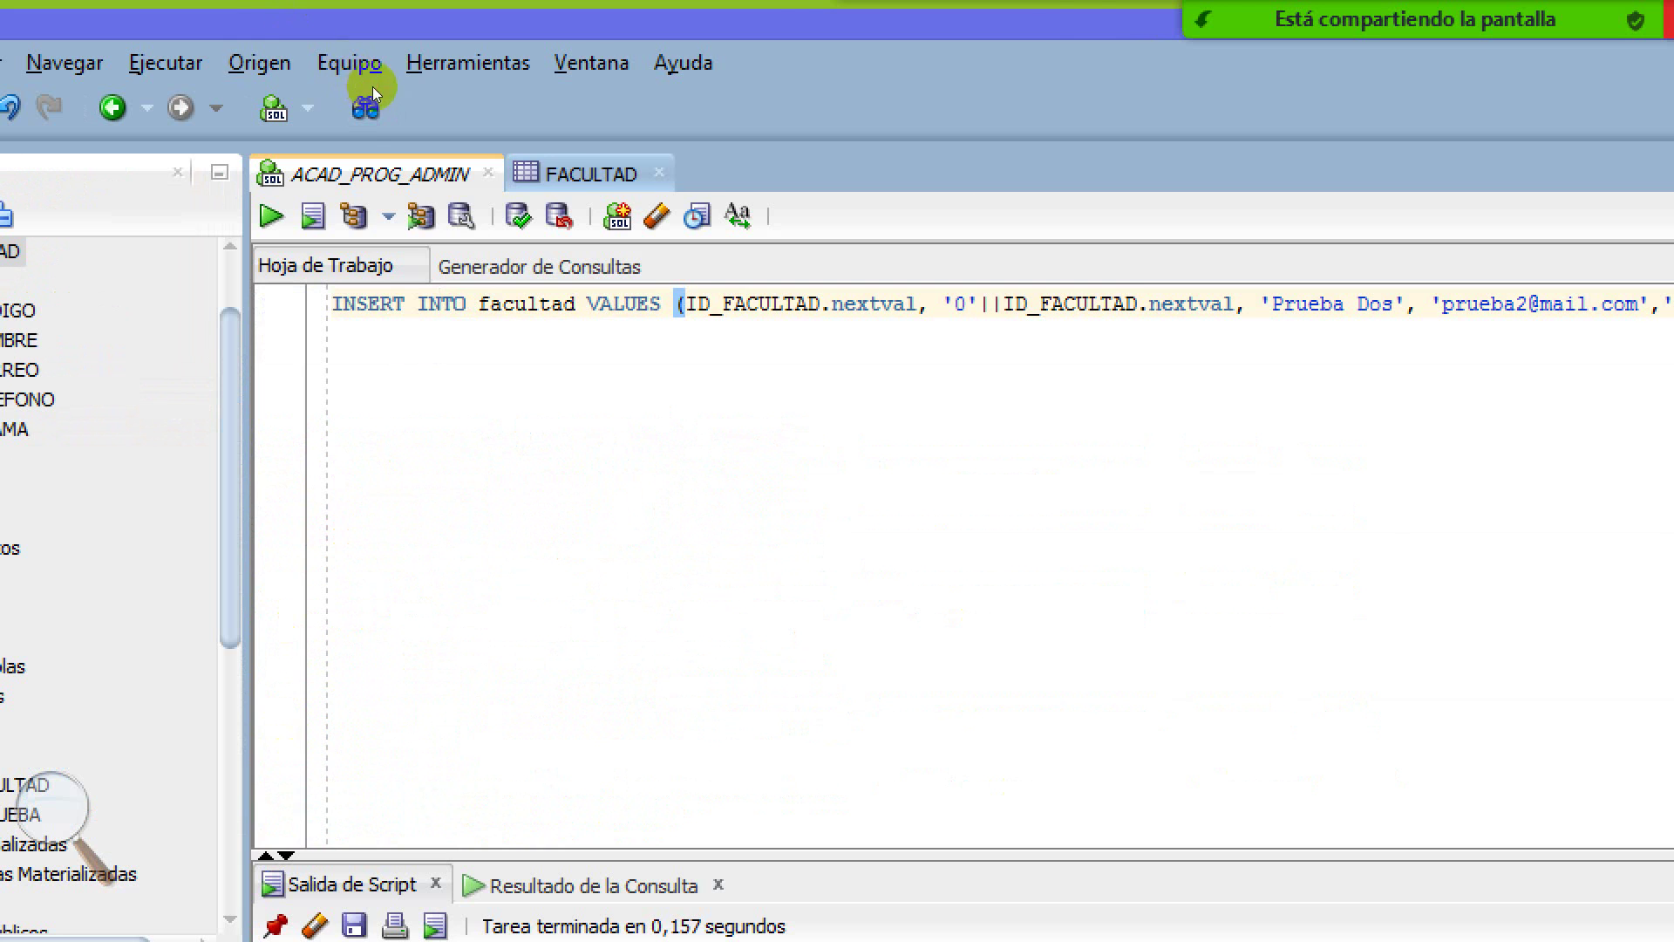
{"action": "key", "text": "ctrl+Tab"}
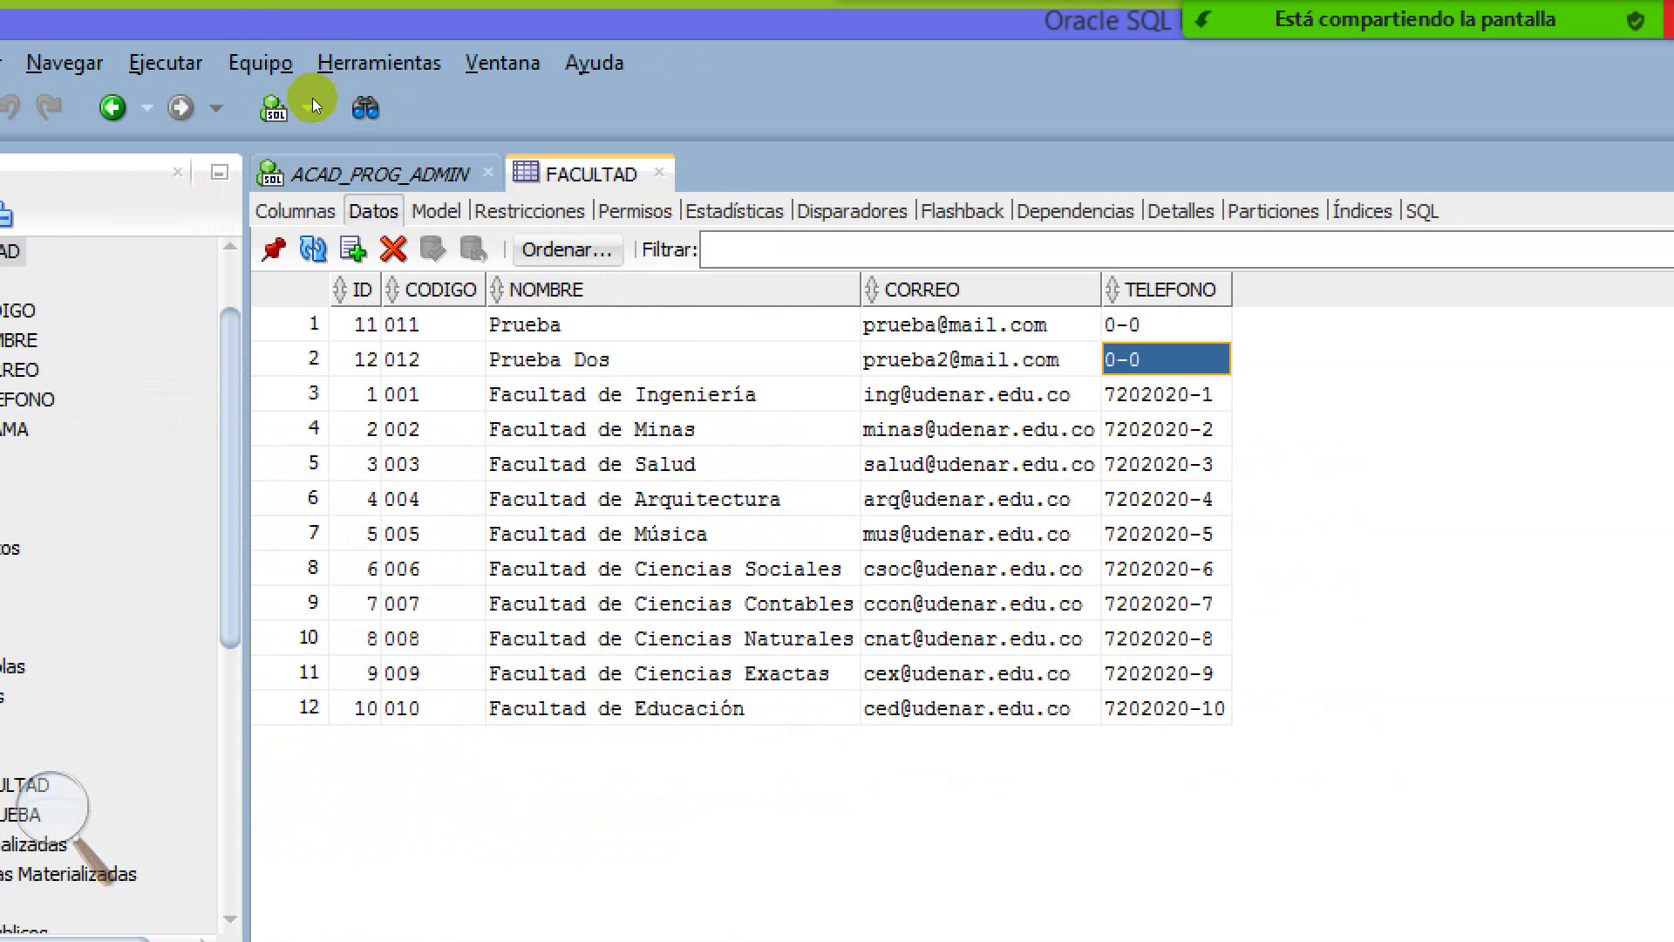
Refresh FACULTAD to see row 13 with TELEFONO 7202020-13, then return to the worksheet
{"action": "key", "text": "ctrl+r"}
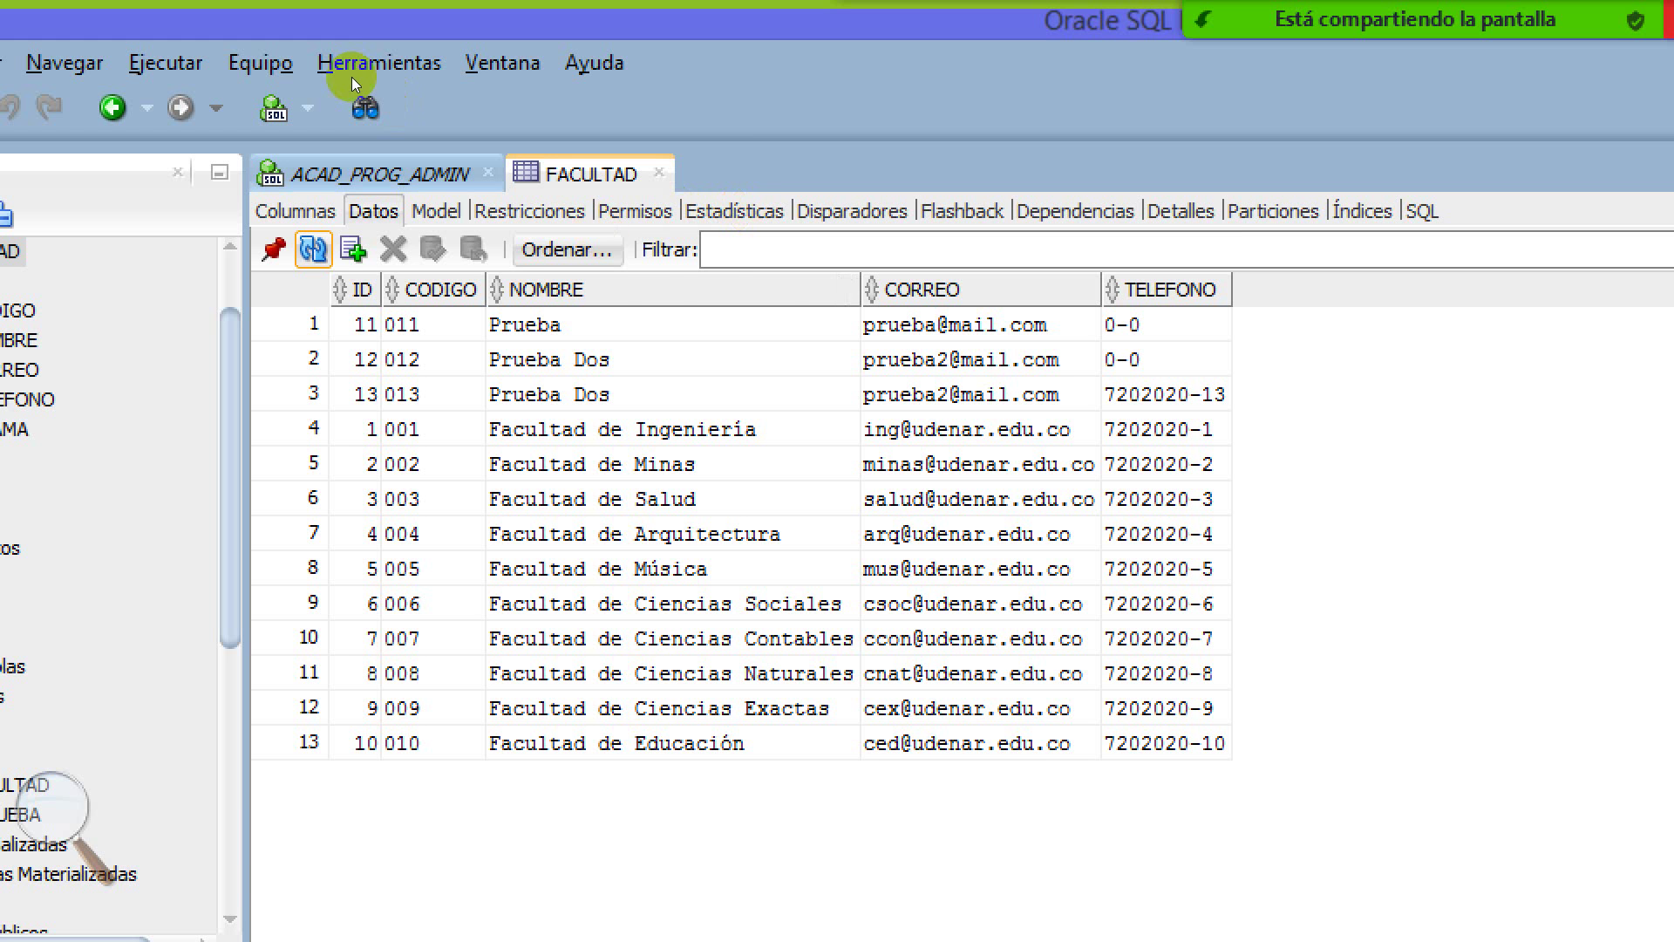
{"action": "left_click", "coordinate": [317, 89]}
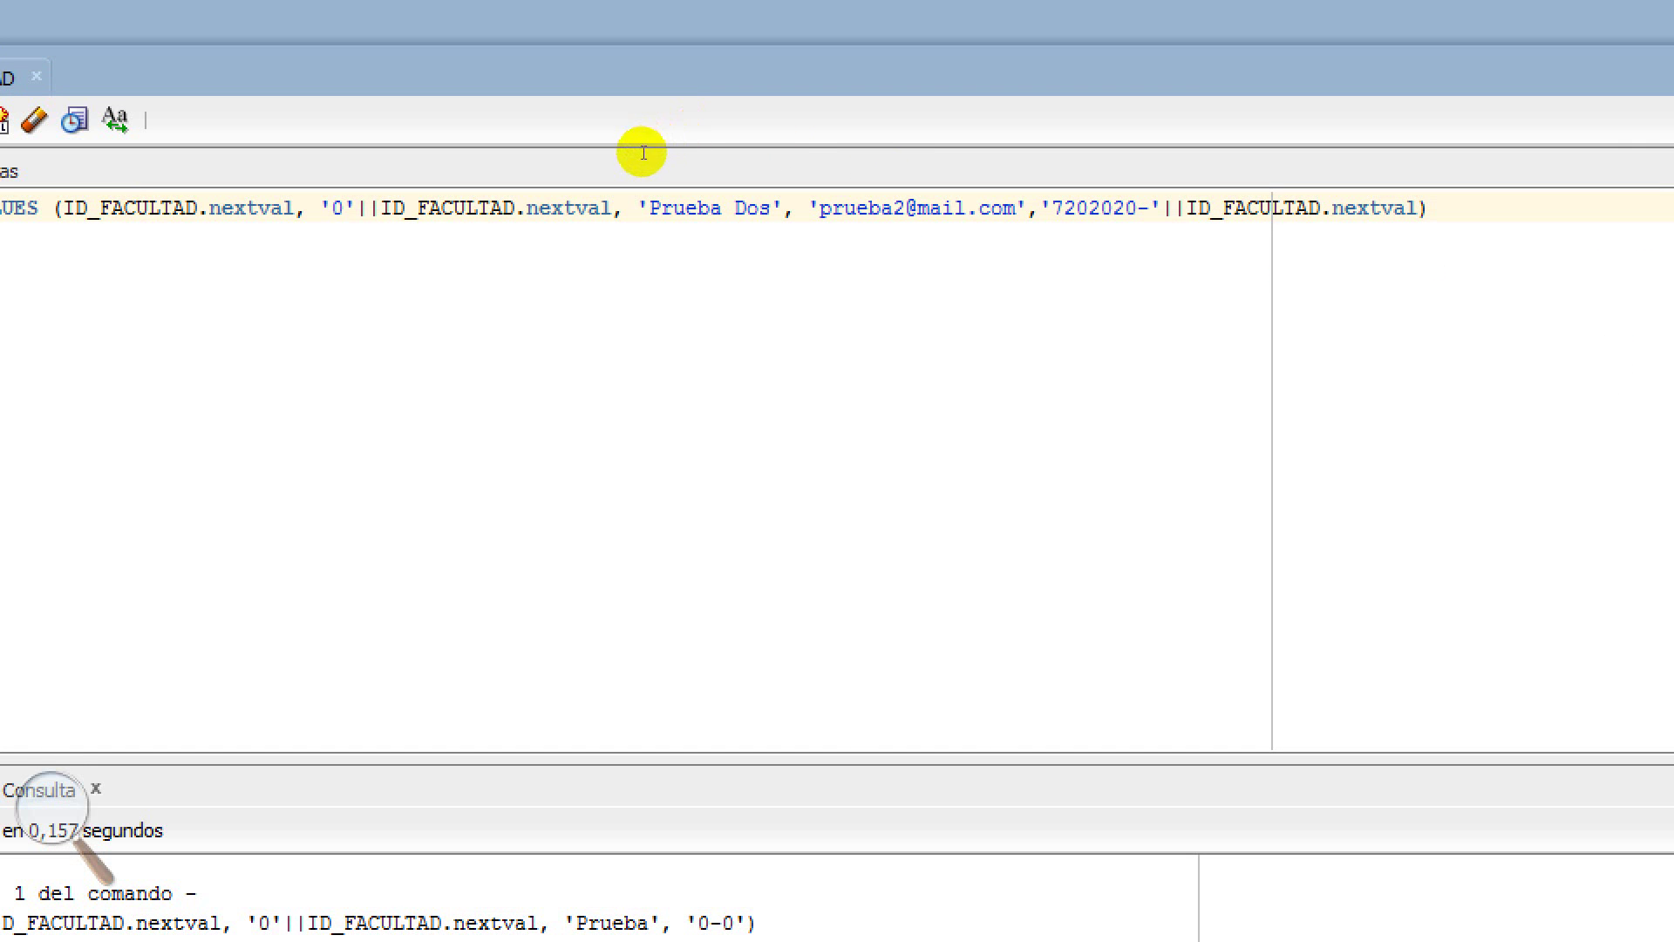
Edit the ID_FACULTAD sequence to start with 1 and confirm replacing its definition
{"action": "left_click", "coordinate": [952, 159]}
{"action": "left_click_drag", "start_coordinate": [952, 159], "coordinate": [979, 157]}
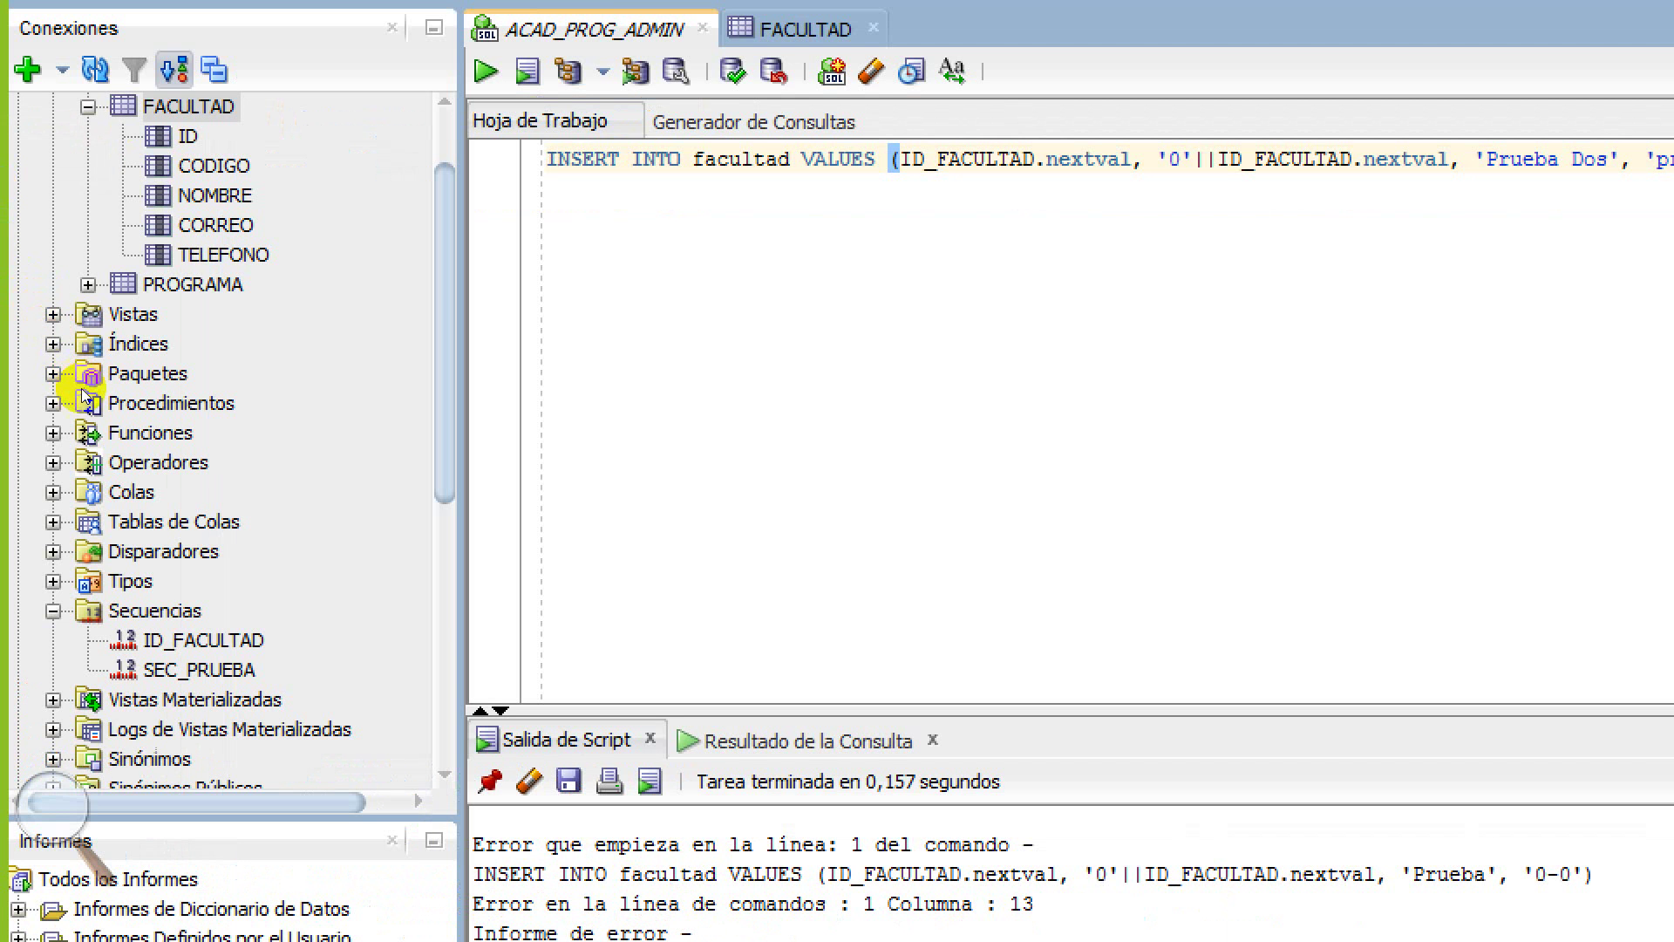
{"action": "left_click", "coordinate": [84, 392]}
{"action": "right_click", "coordinate": [87, 394]}
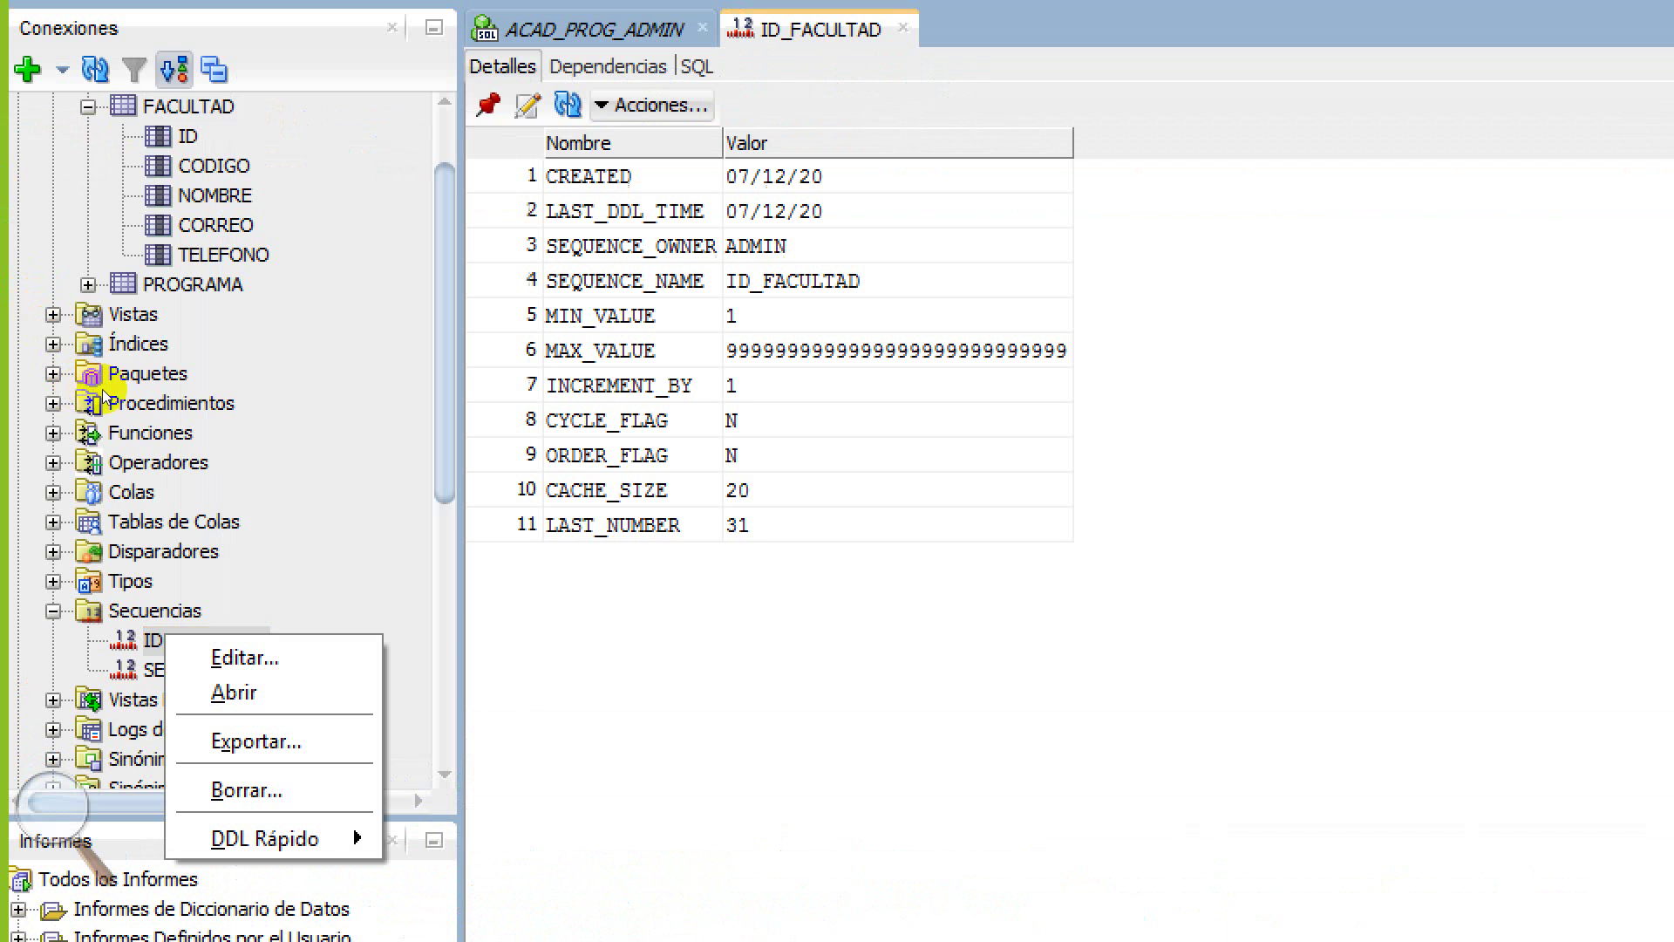
{"action": "key", "text": "e"}
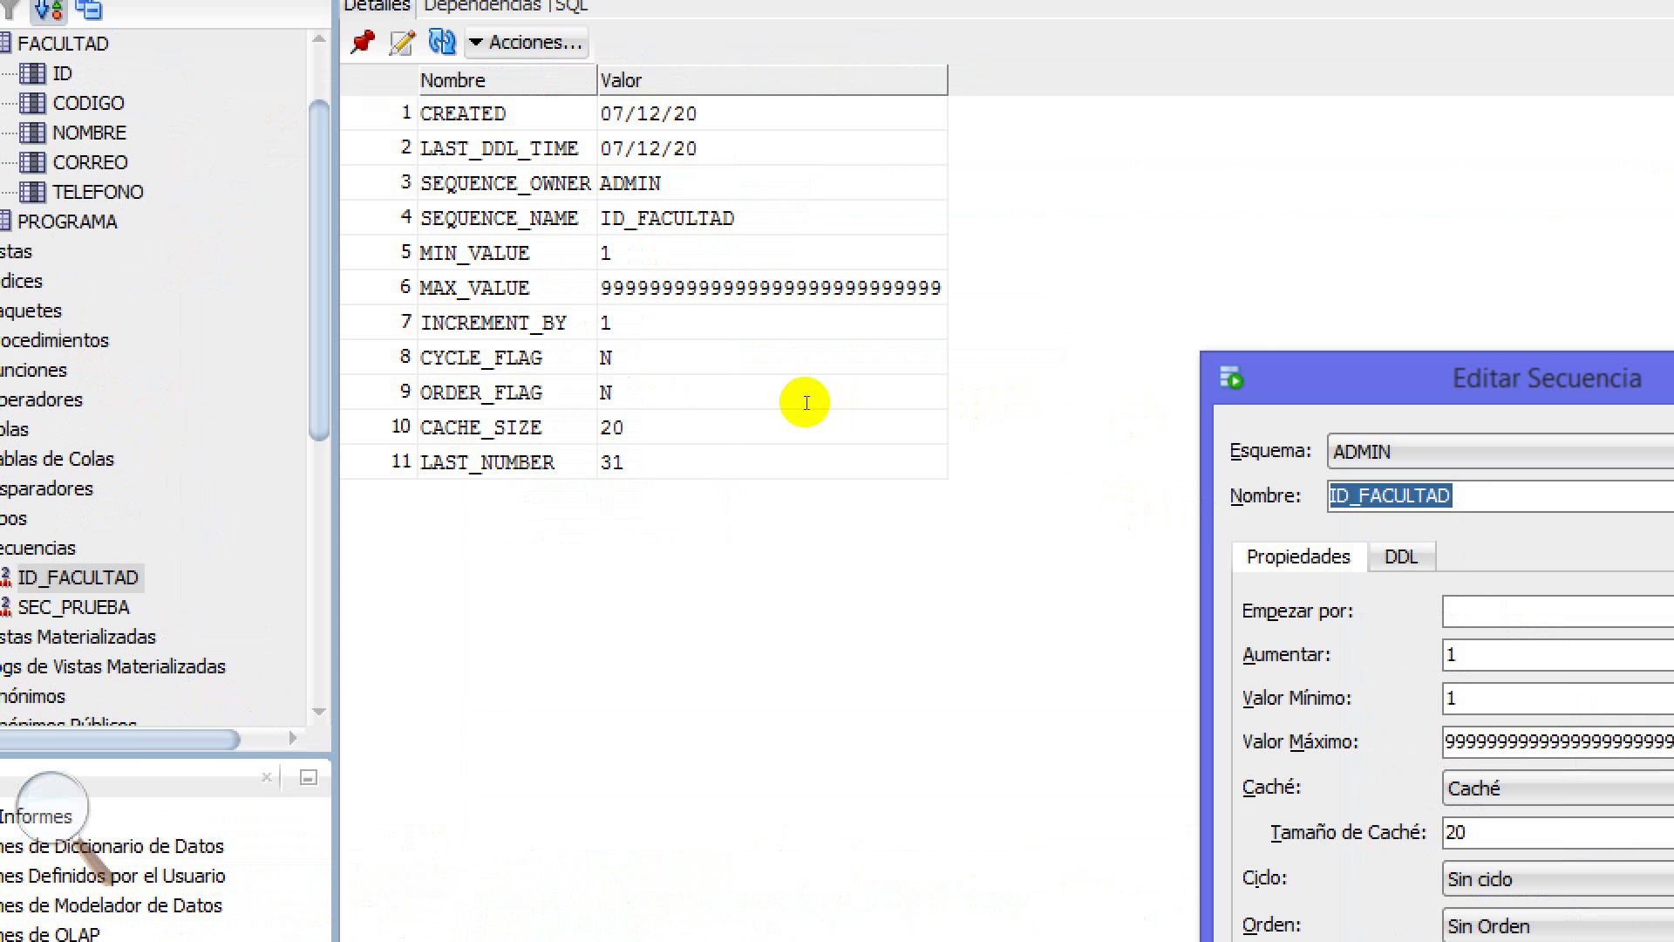
{"action": "key", "text": "Tab"}
{"action": "key", "text": "Tab"}
{"action": "type", "text": "1"}
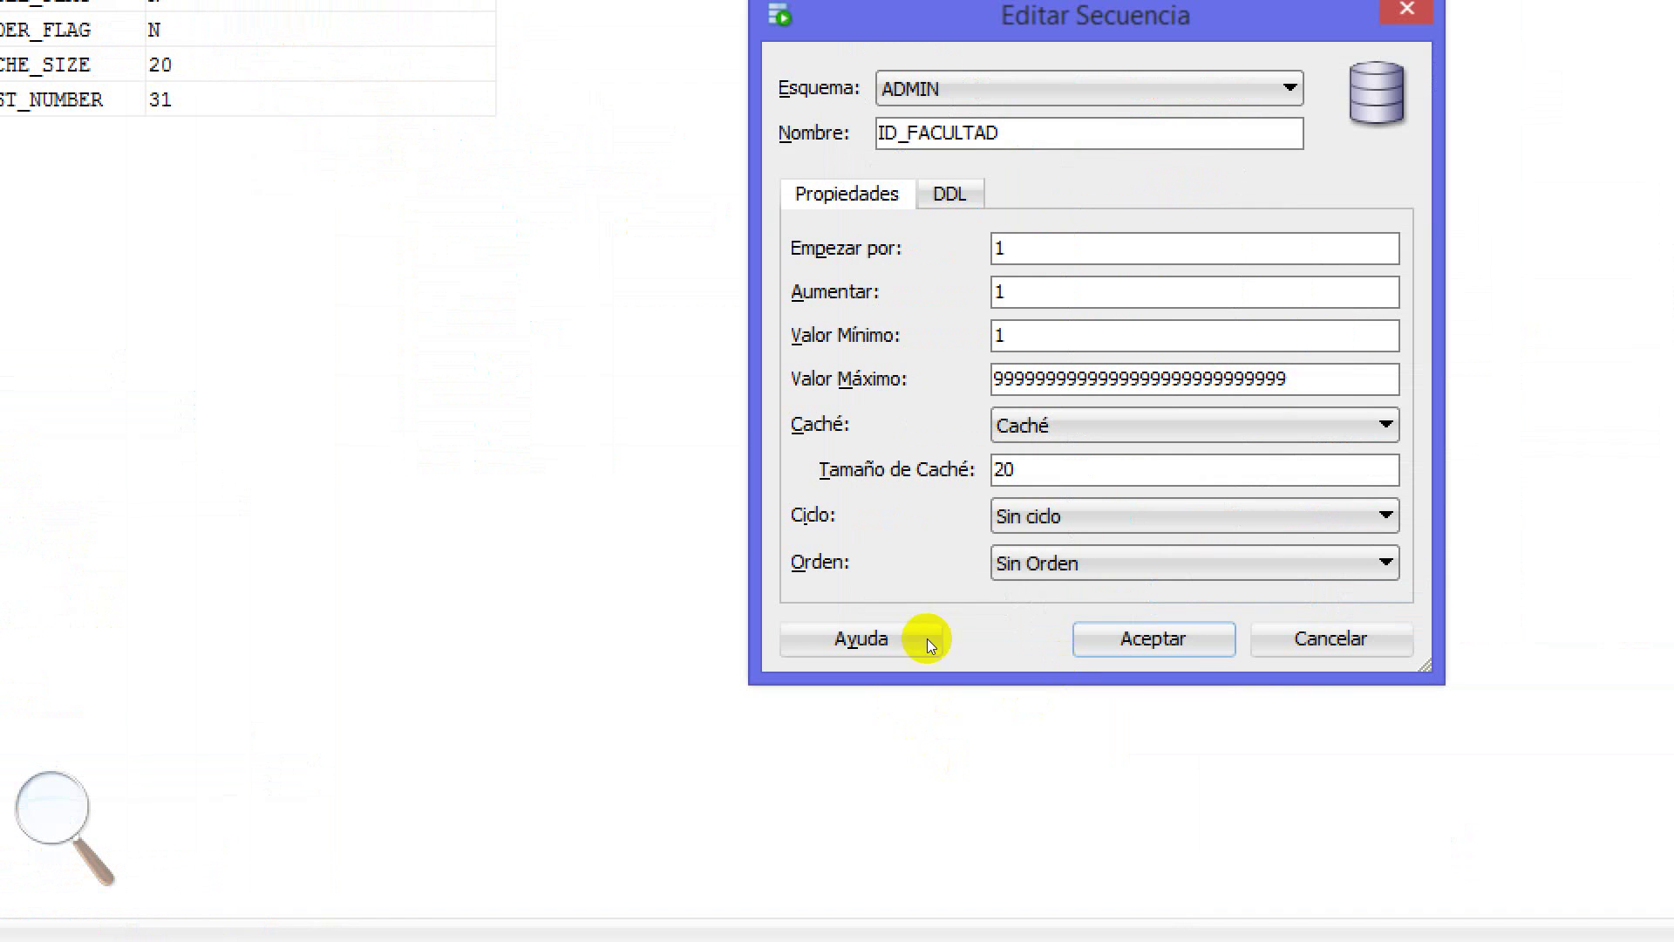
{"action": "key", "text": "Return"}
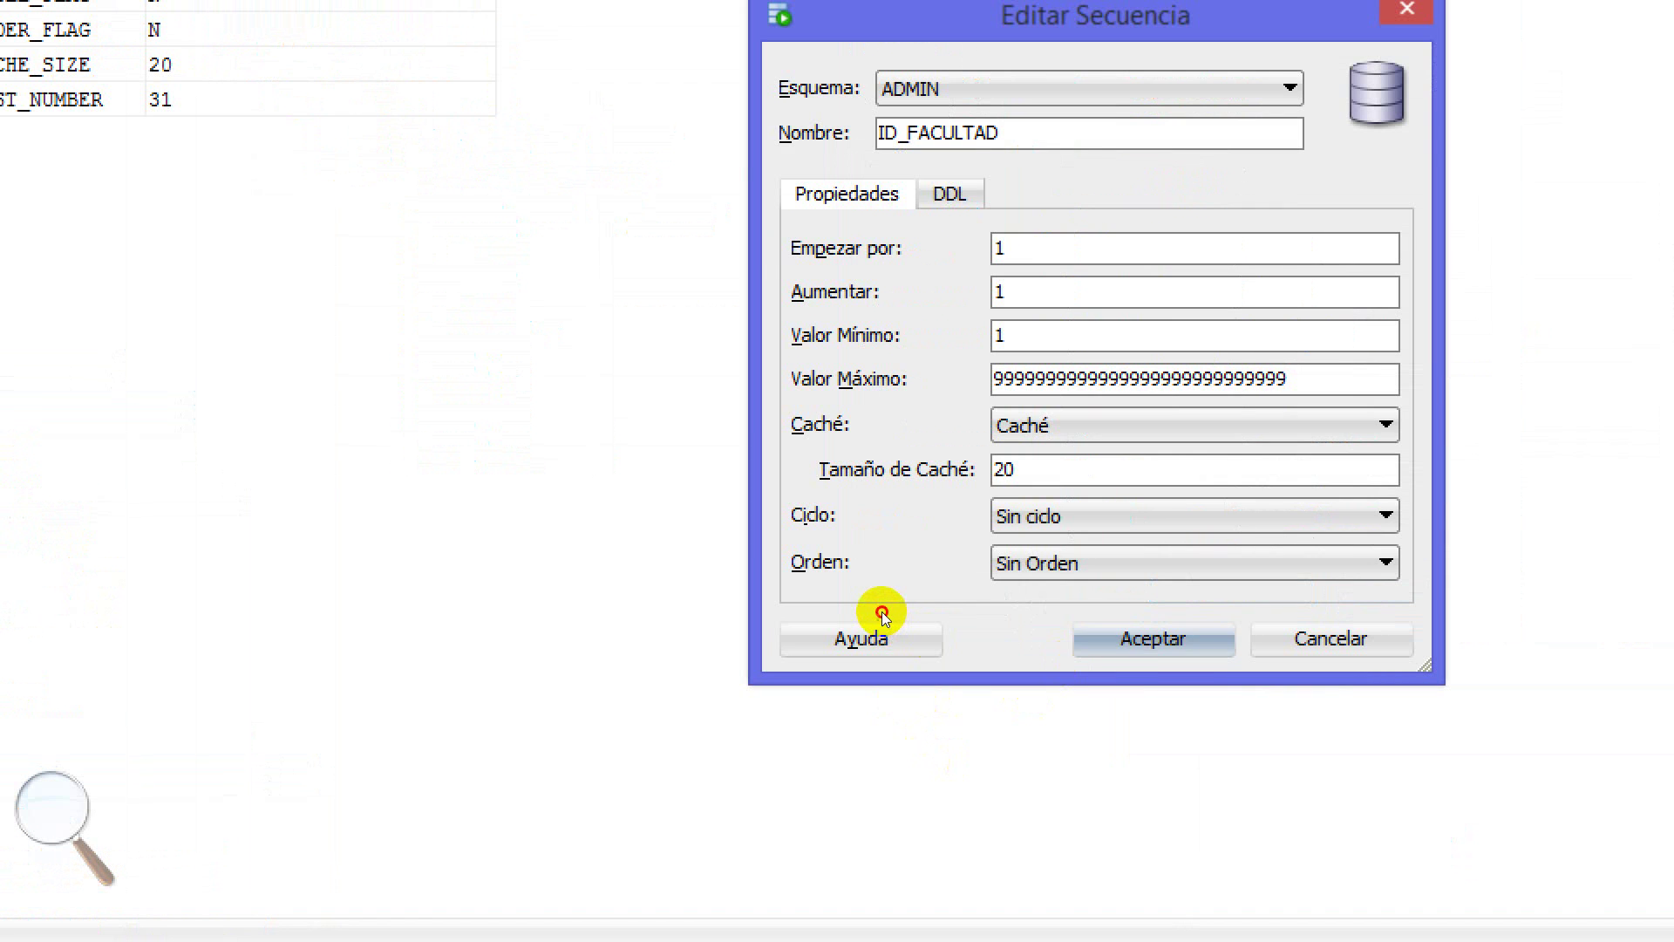
{"action": "key", "text": "alt+s"}
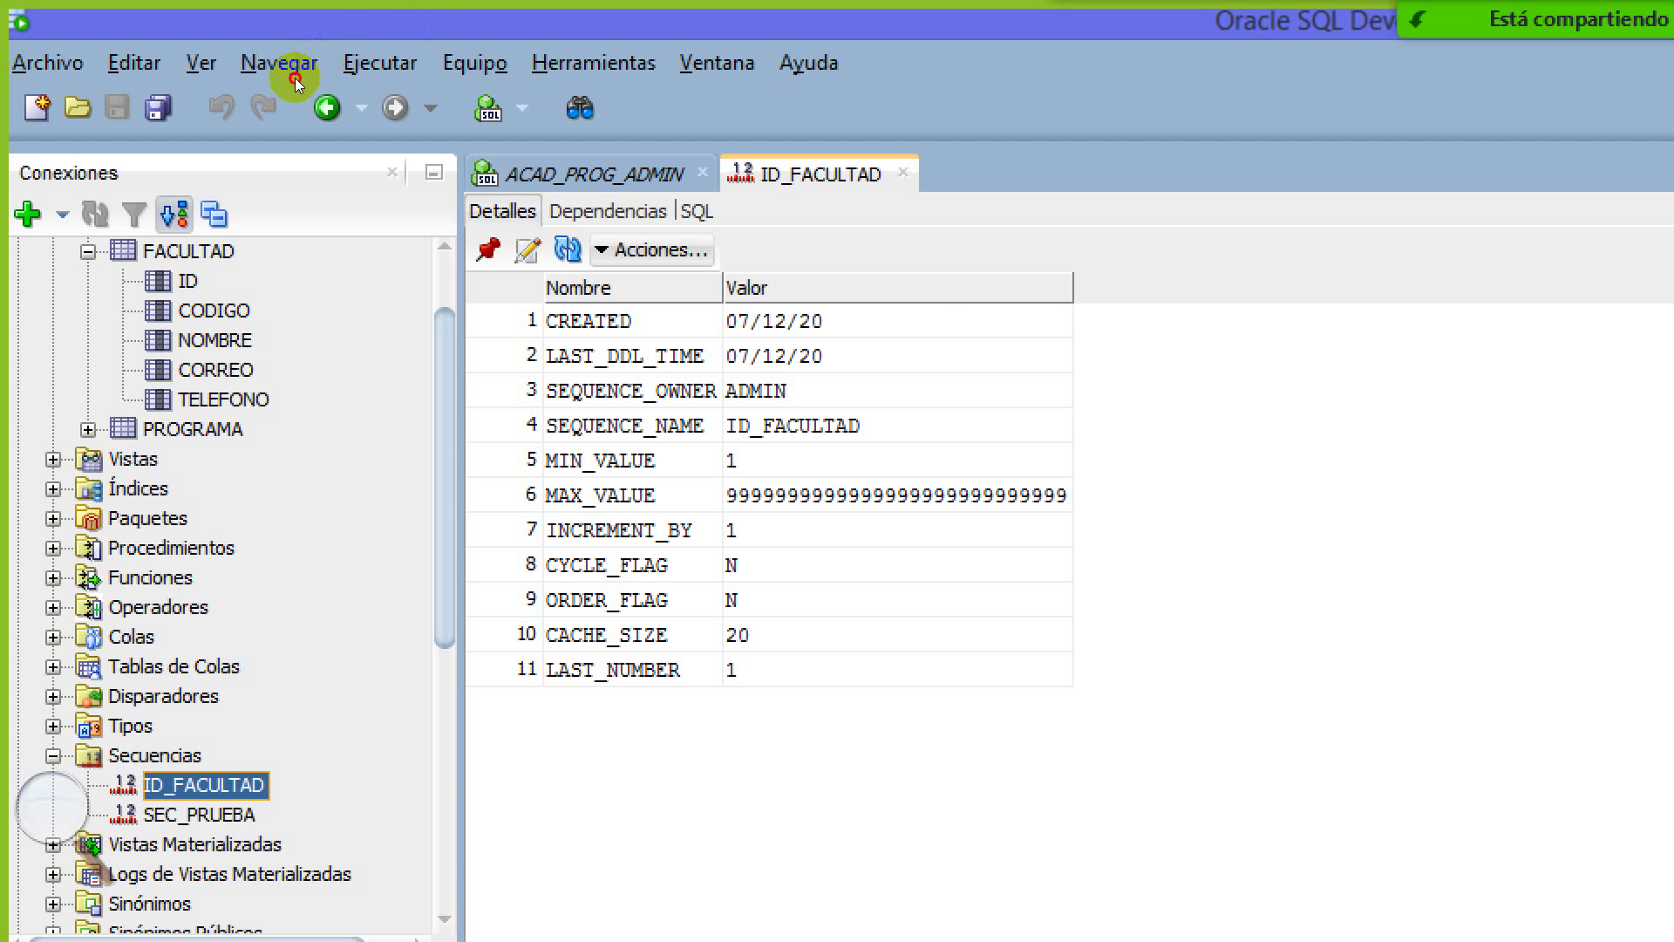
{"action": "key", "text": "ctrl+Tab"}
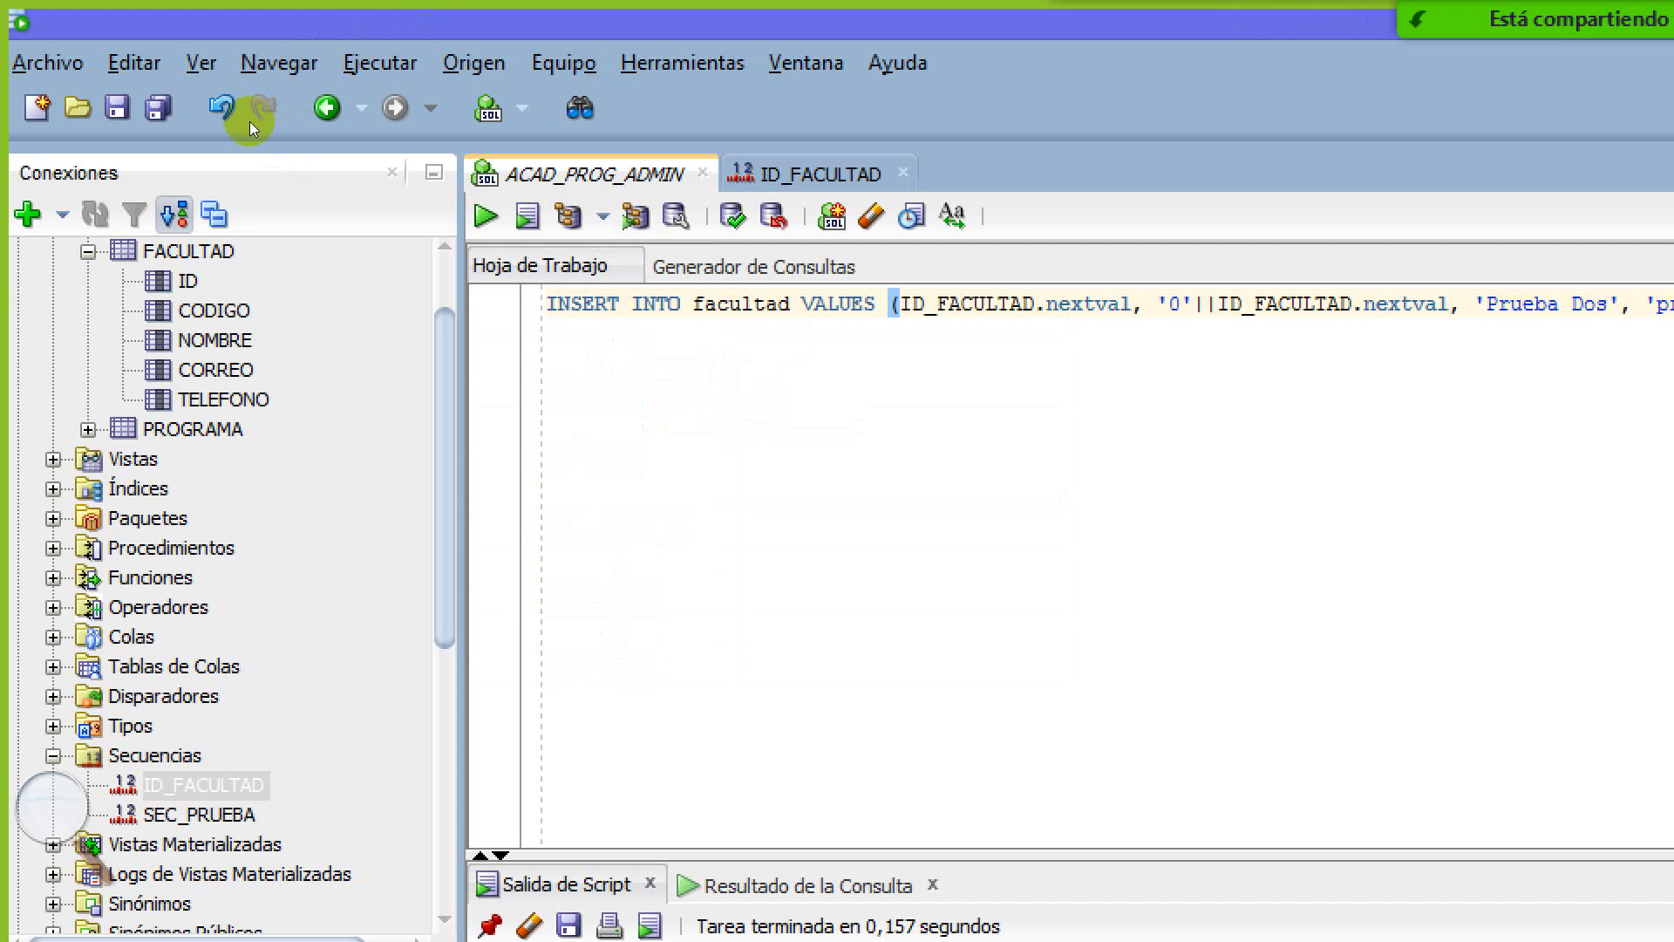
Rerun the FACULTAD insert several times, hitting unique-key violation errors
{"action": "key", "text": "F5"}
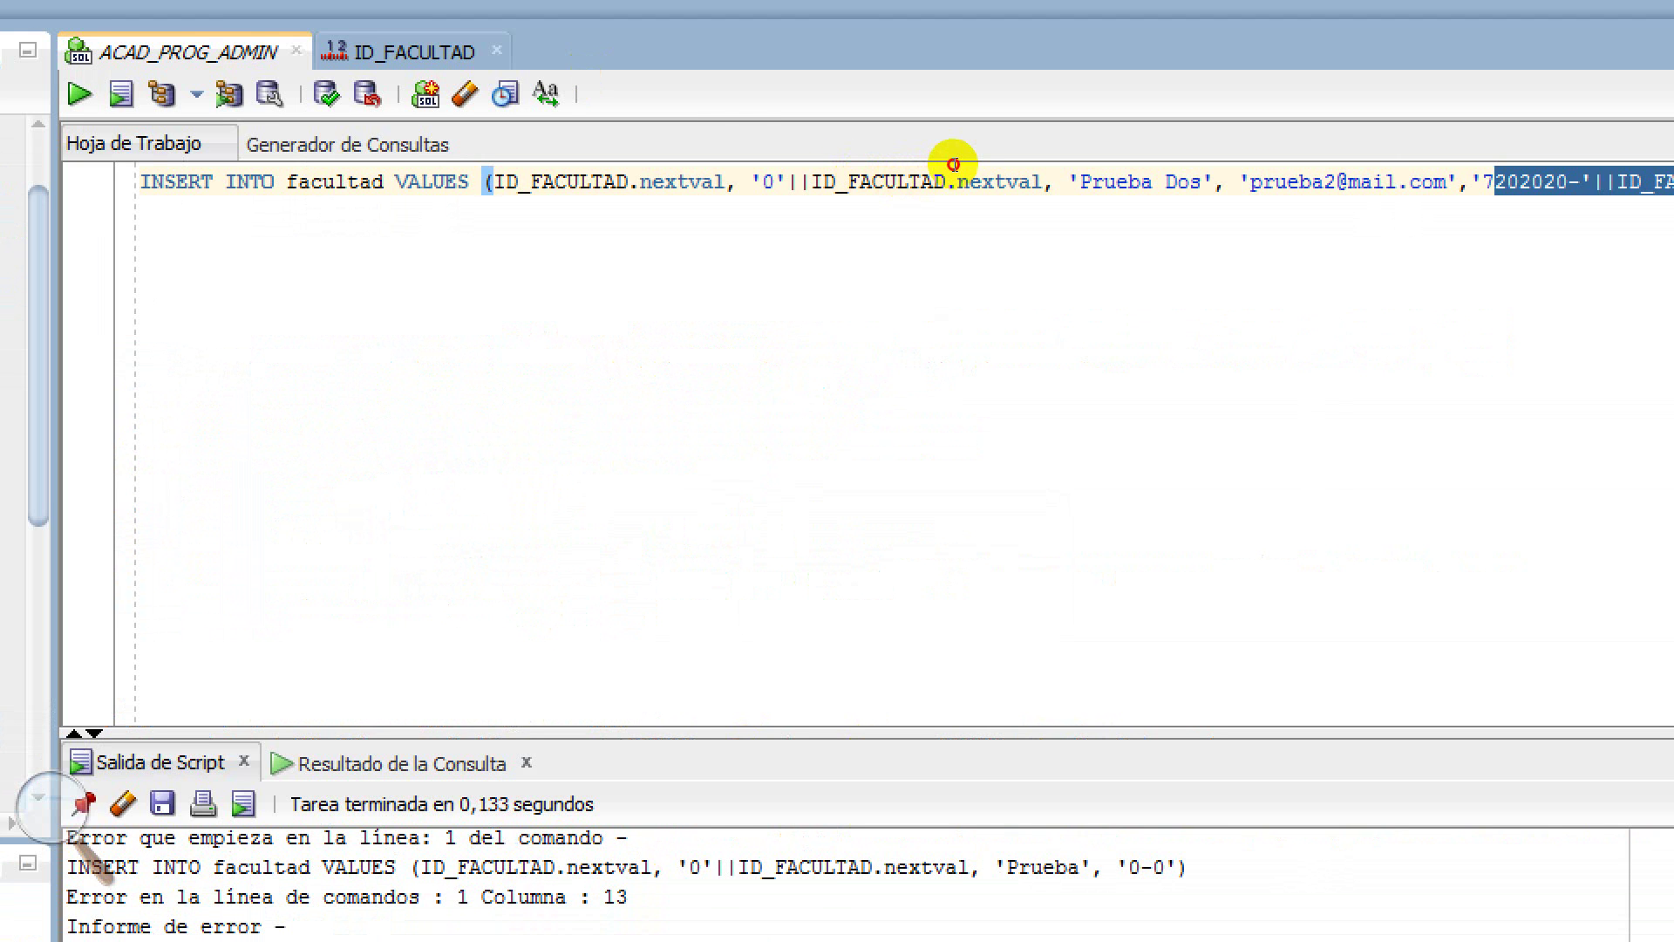
{"action": "left_click", "coordinate": [955, 165]}
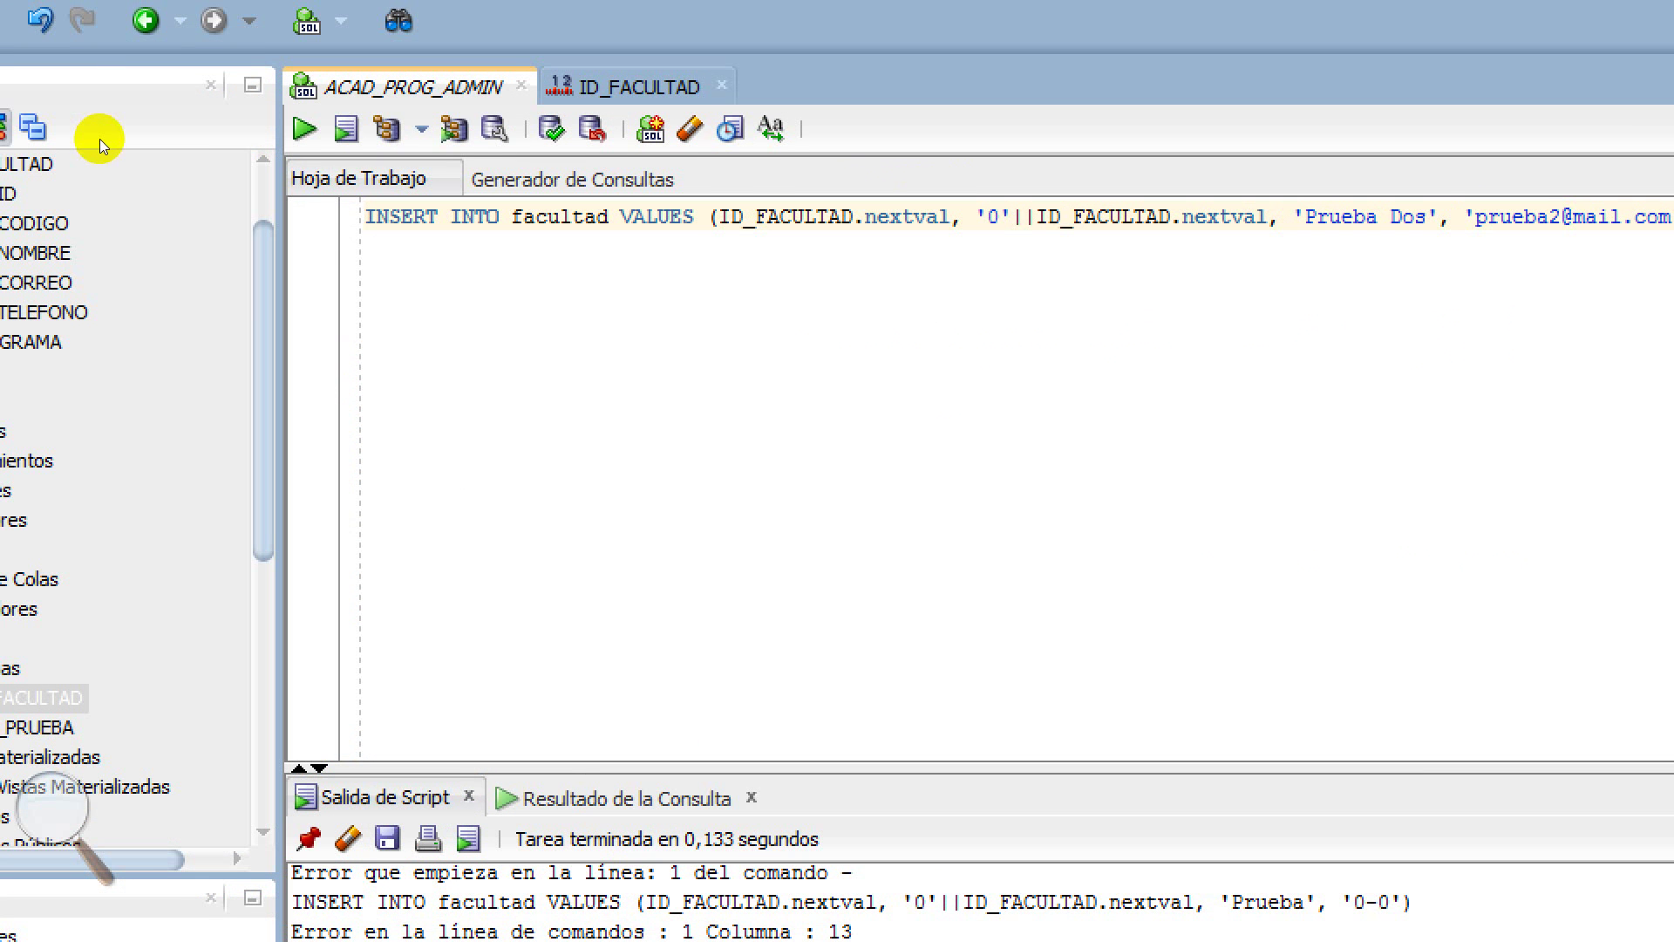
{"action": "key", "text": "ctrl+Return"}
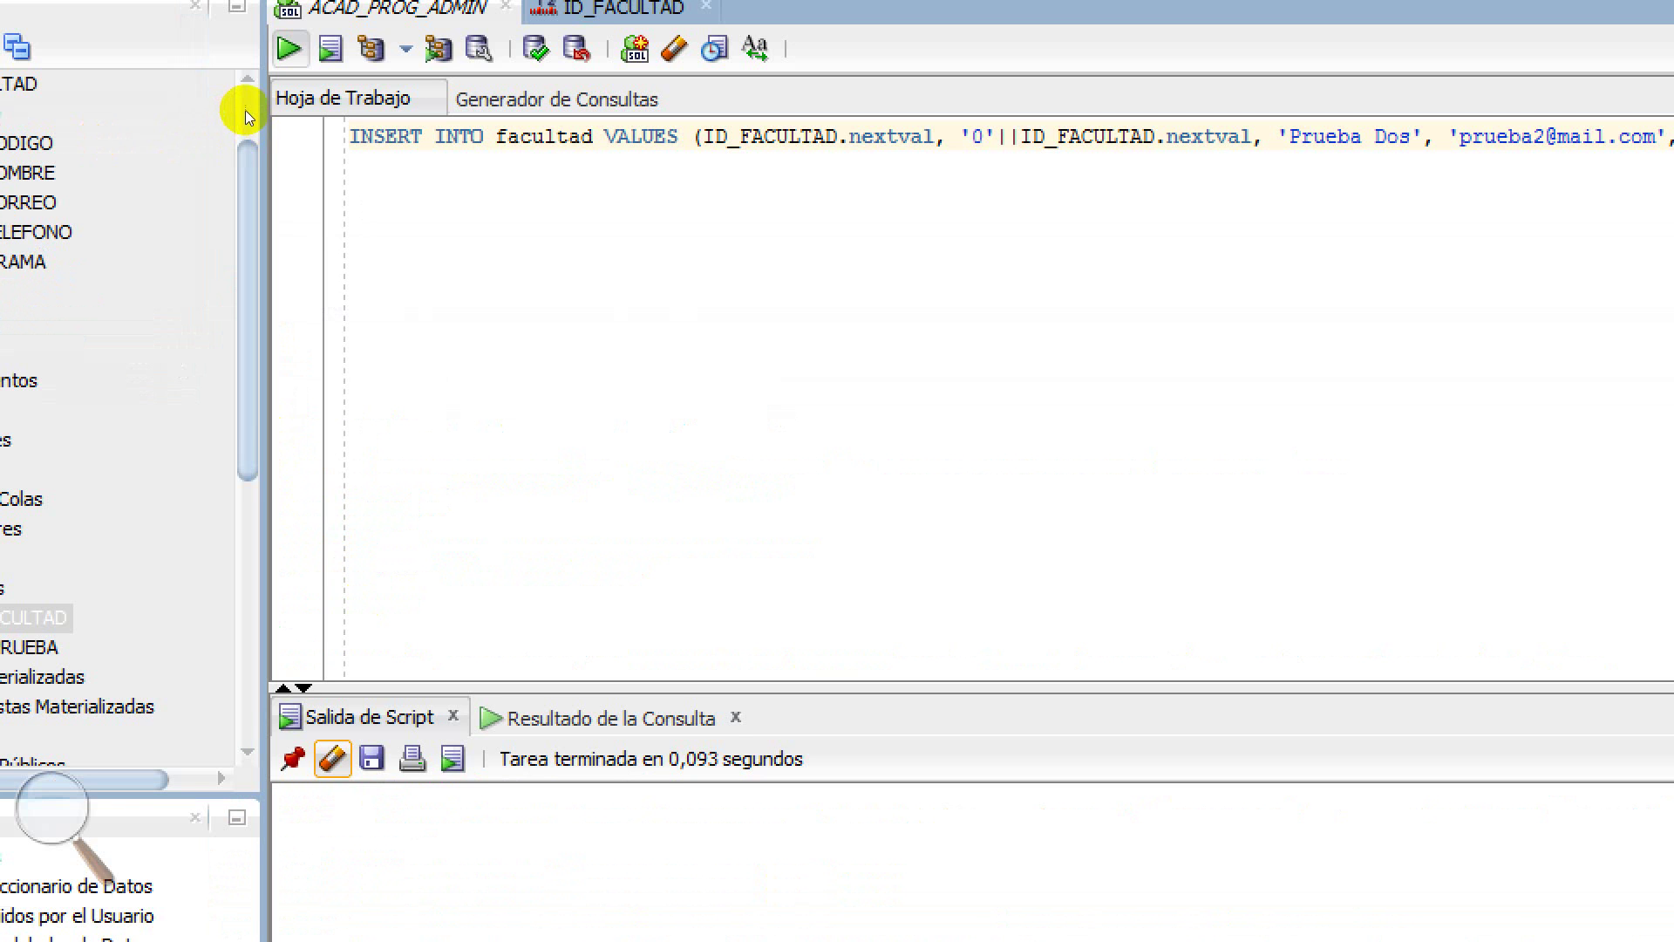
{"action": "key", "text": "F5"}
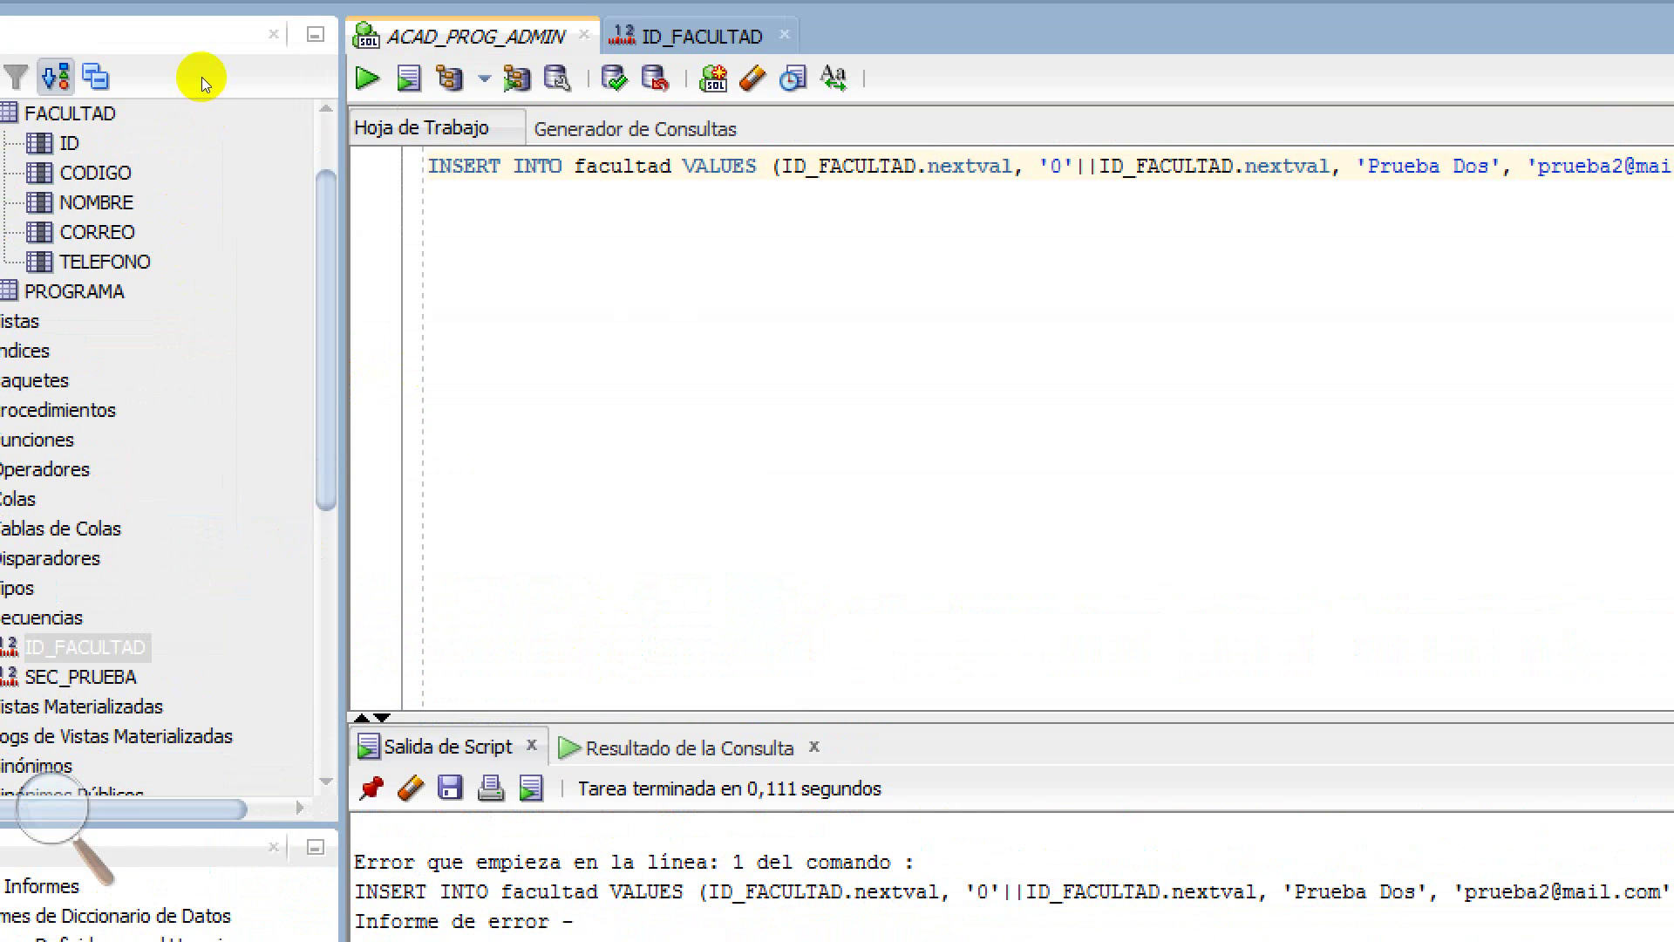
{"action": "left_click", "coordinate": [189, 30]}
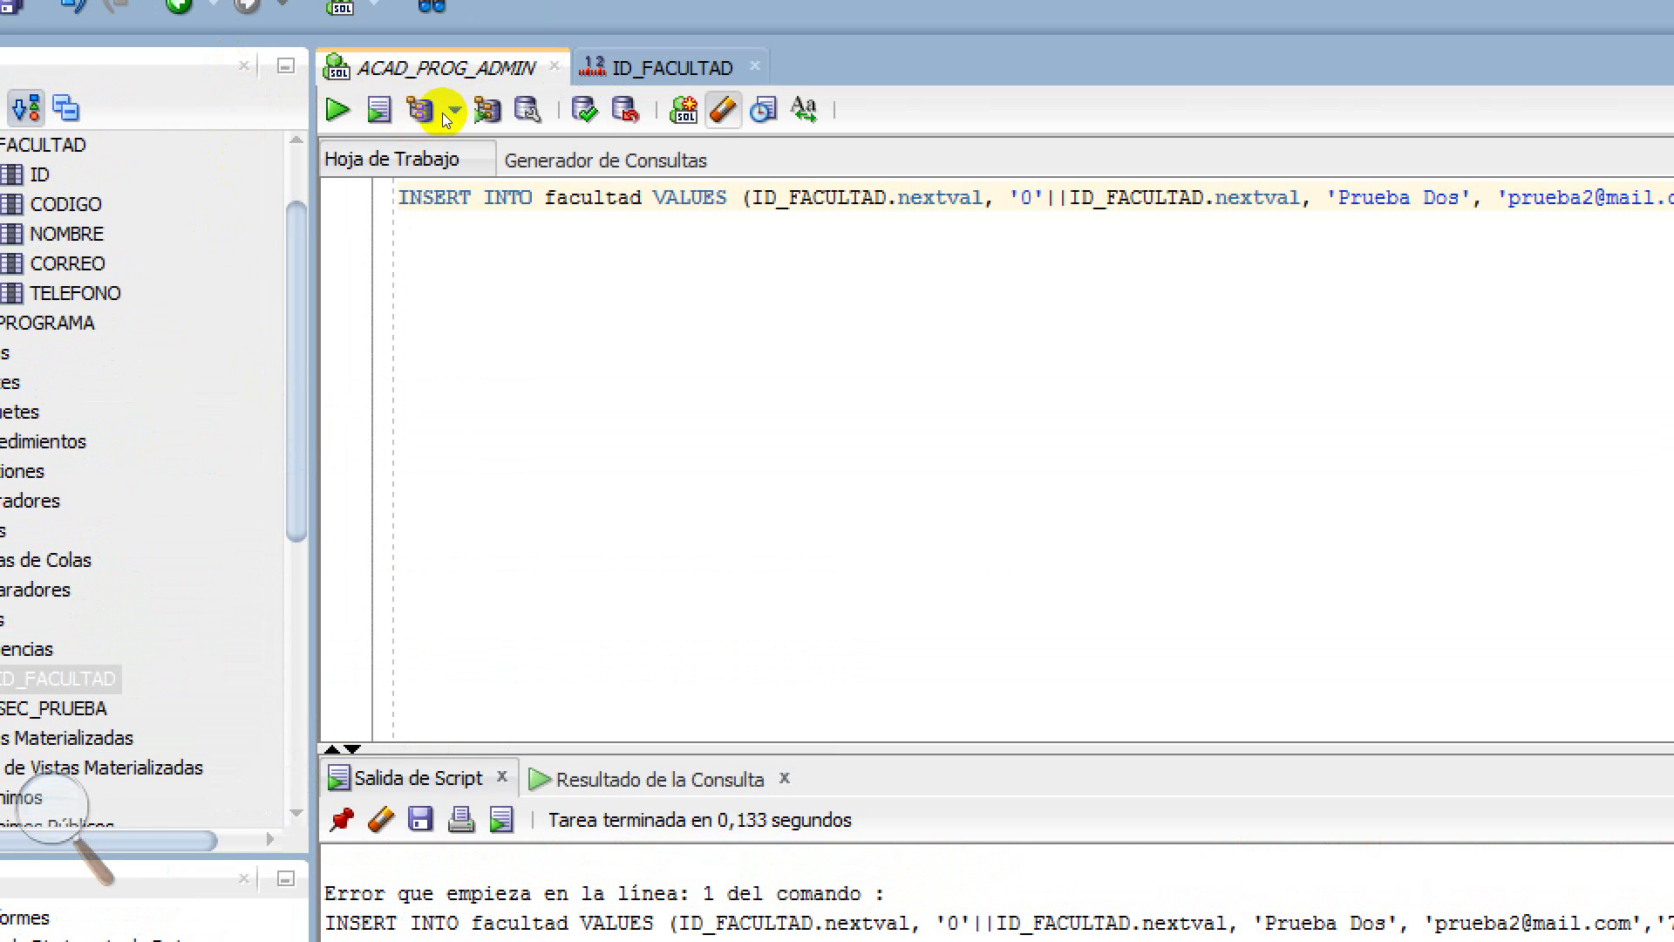
{"action": "key", "text": "F5"}
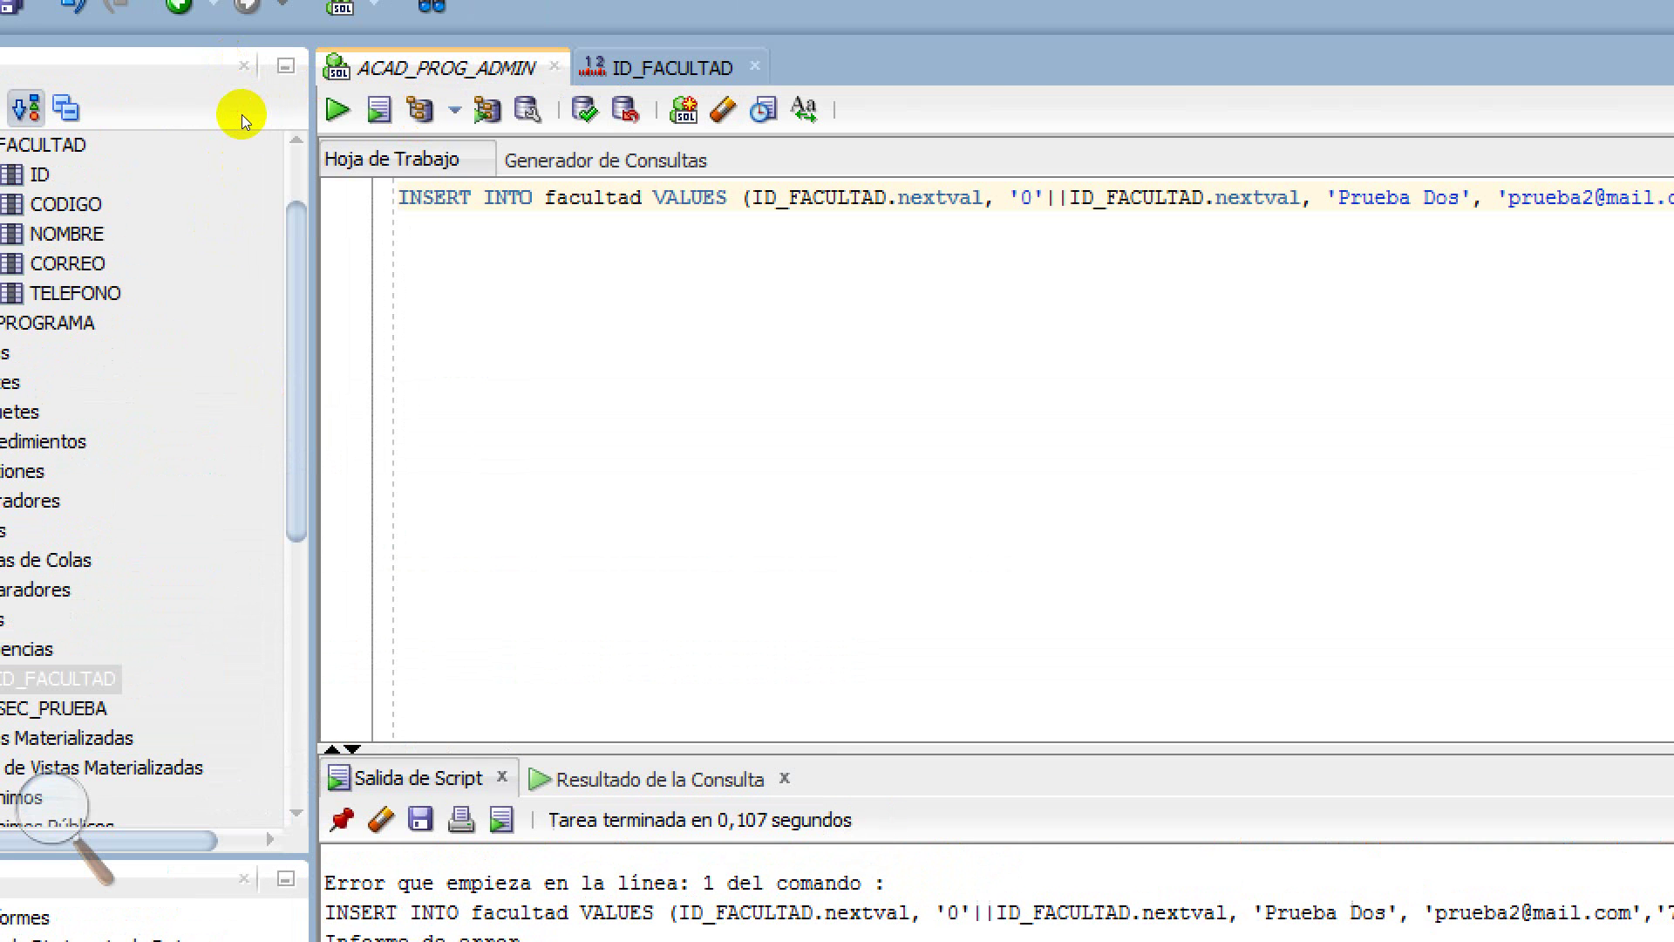
{"action": "key", "text": "F5"}
{"action": "key", "text": "F5"}
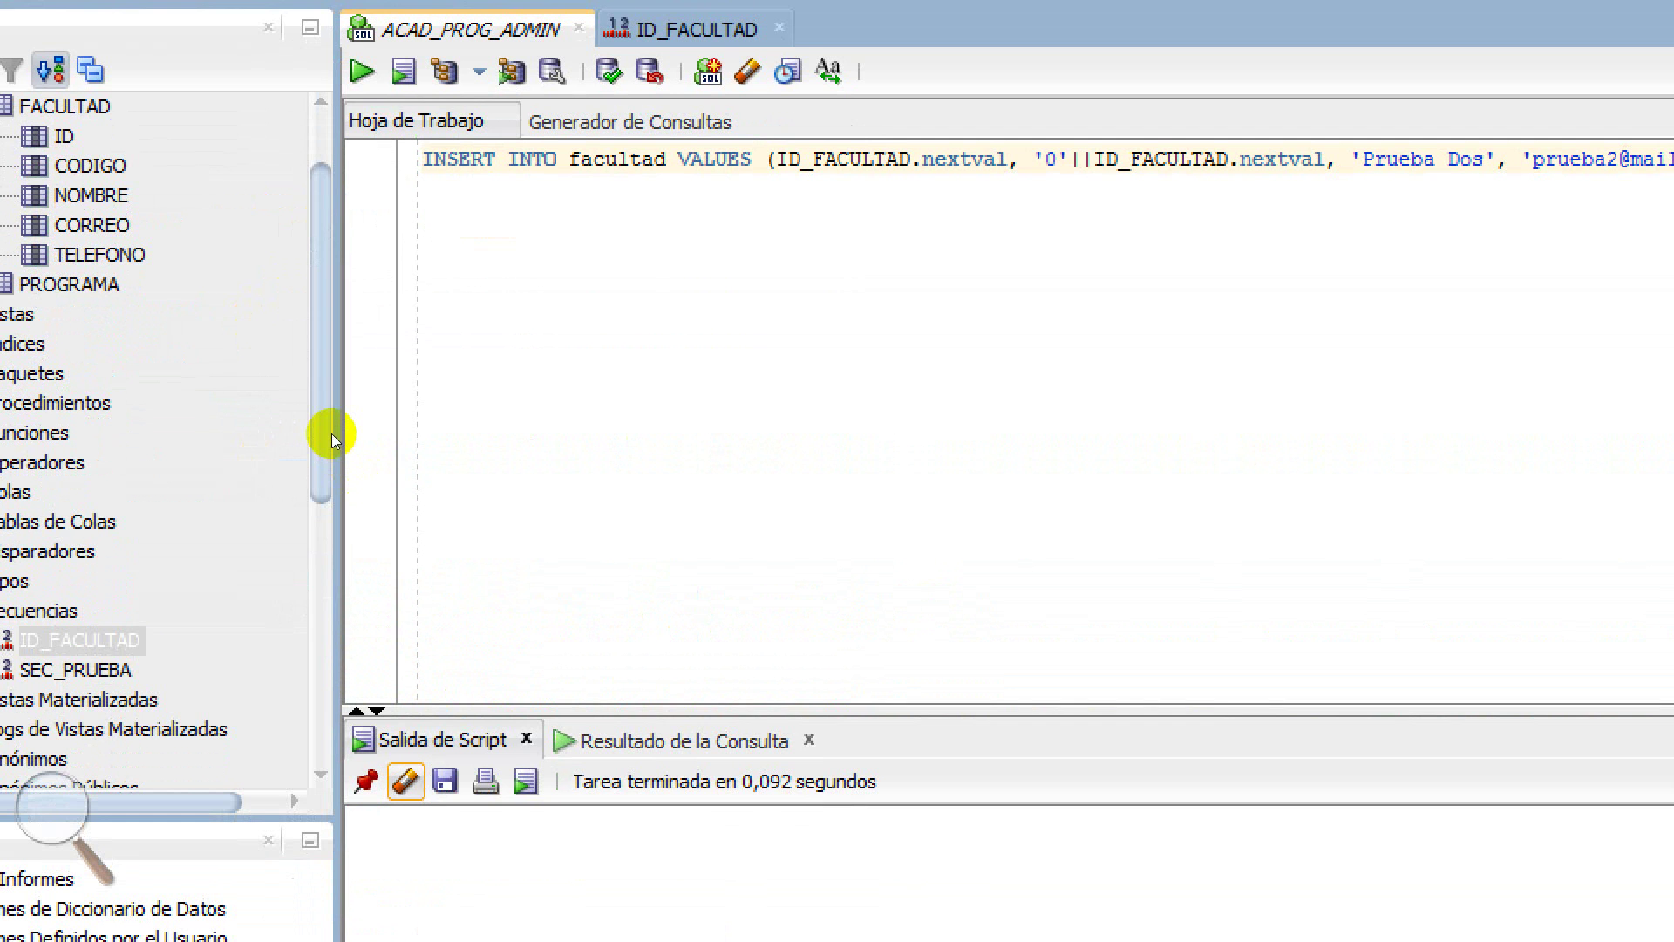
Enlarge and clear Script Output, then keep rerunning the INSERT against ORA-00001
{"action": "left_click_drag", "start_coordinate": [329, 425], "coordinate": [327, 194]}
{"action": "key", "text": "ctrl+Return"}
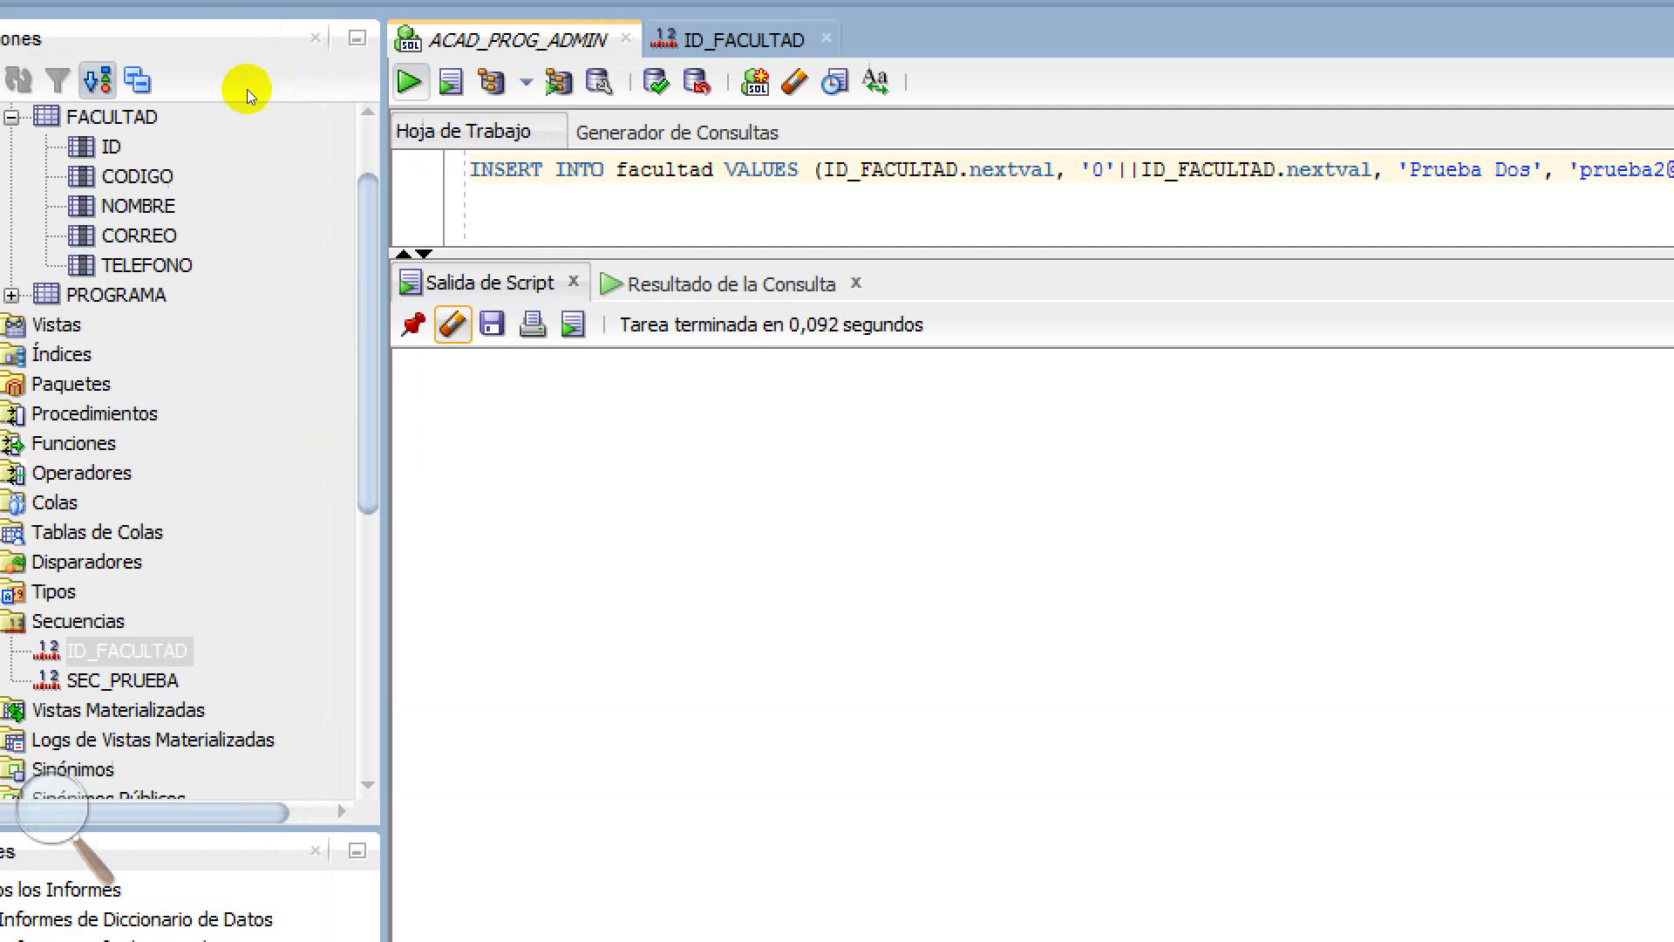
{"action": "key", "text": "ctrl+Return"}
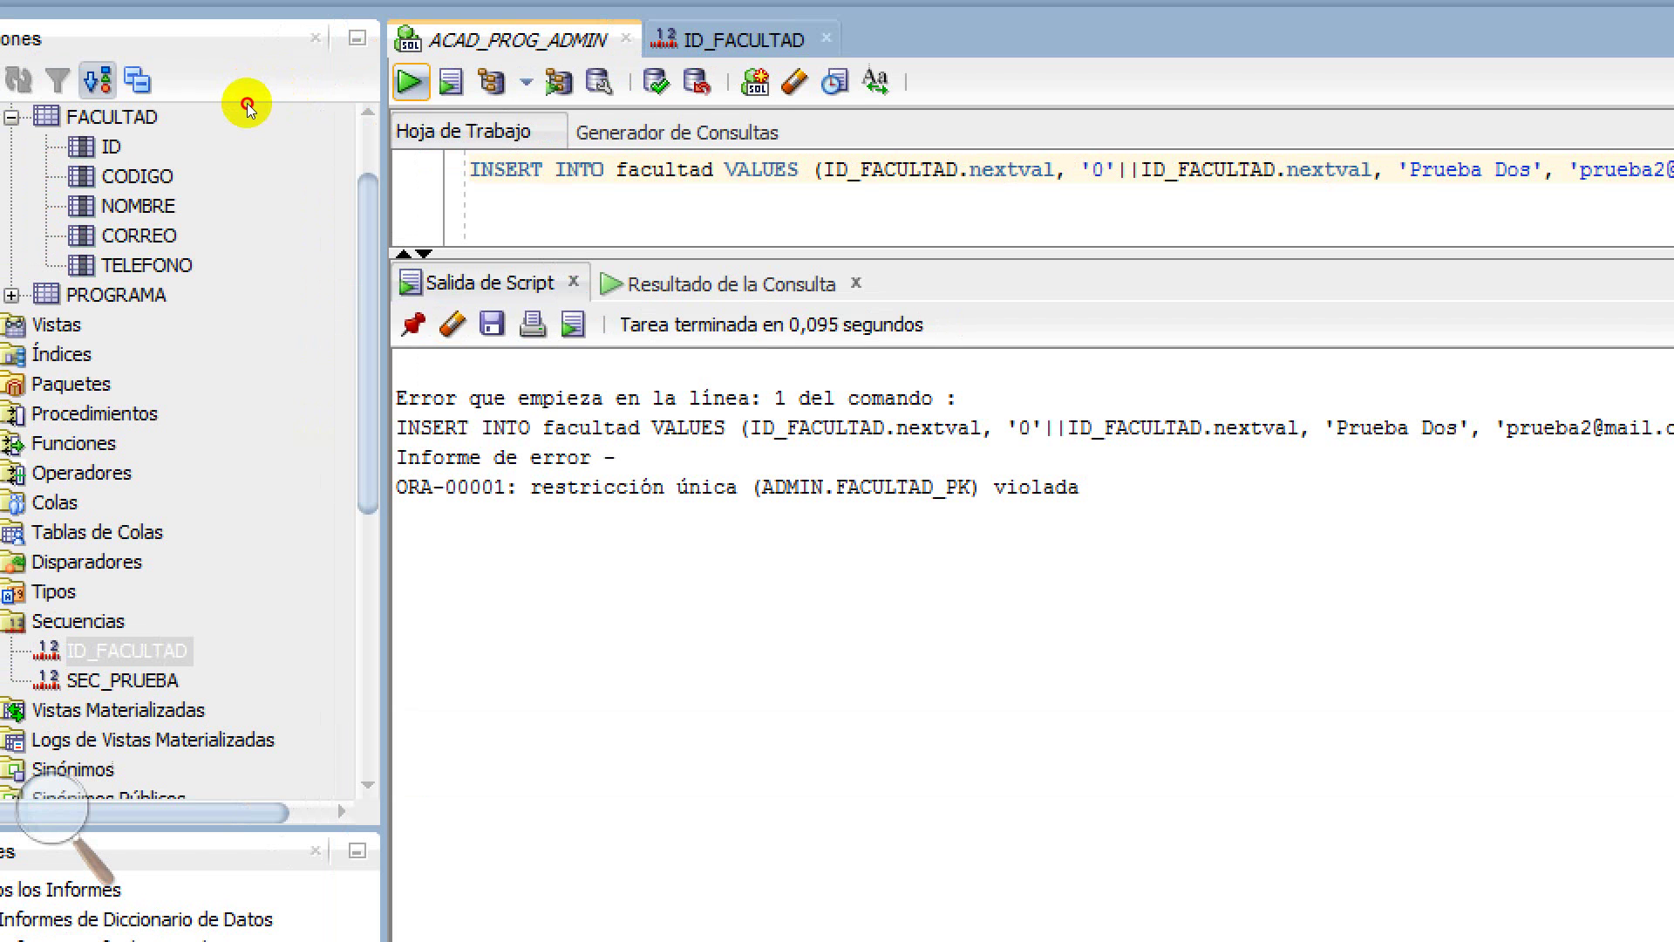
{"action": "key", "text": "ctrl+Return"}
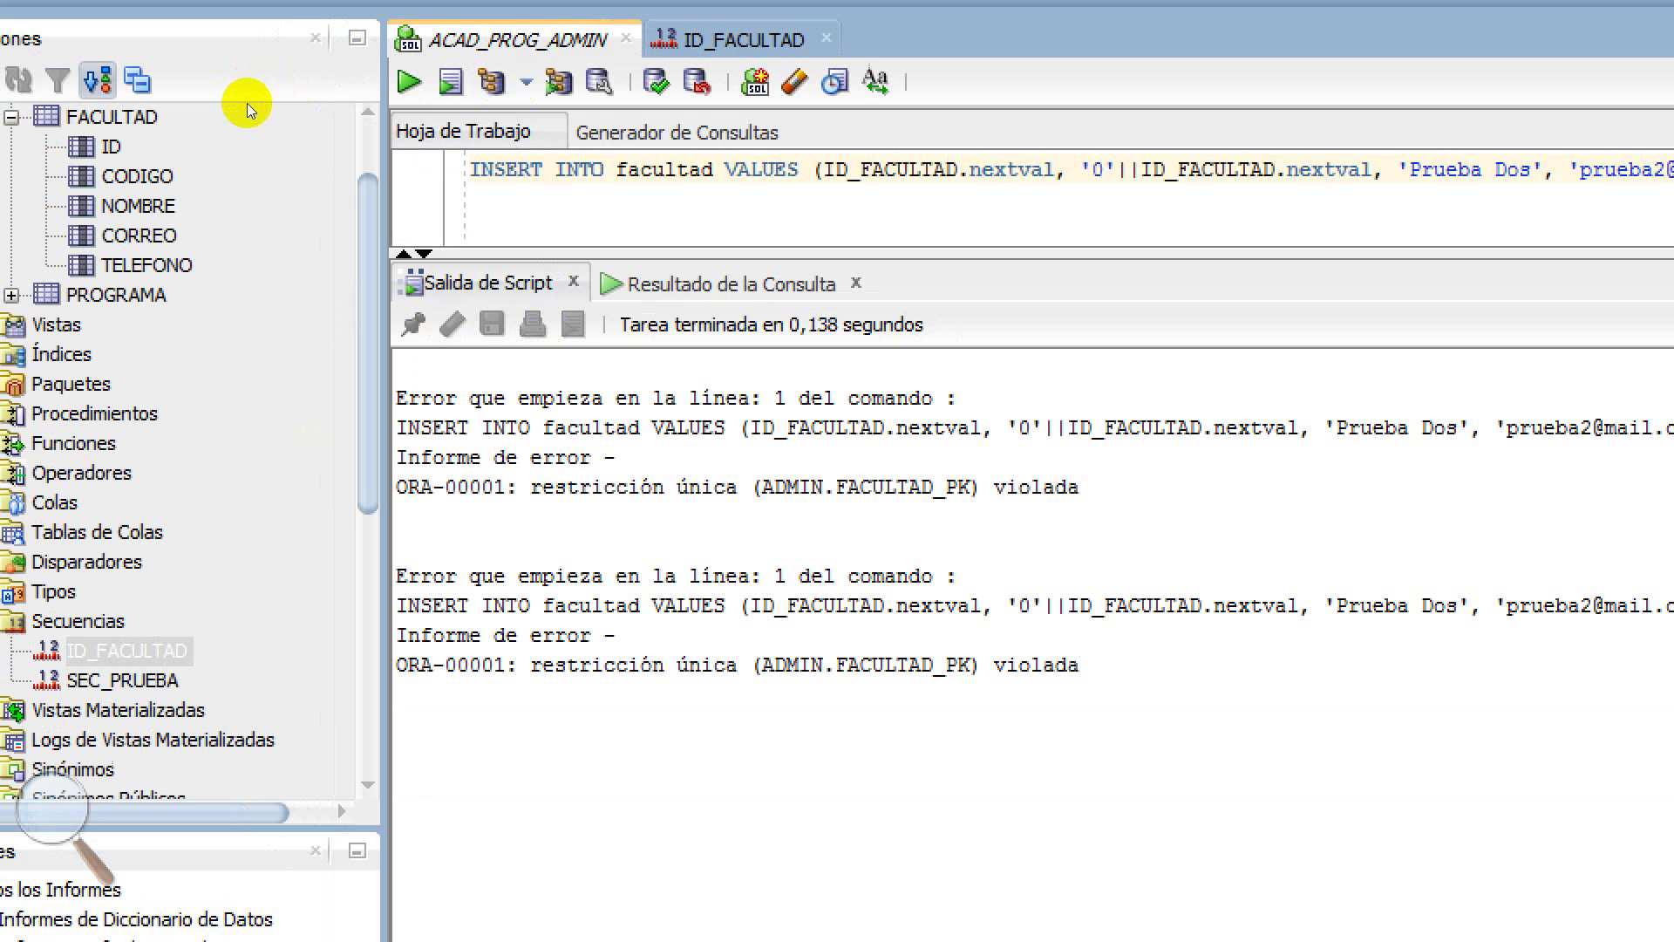
{"action": "key", "text": "ctrl+Return"}
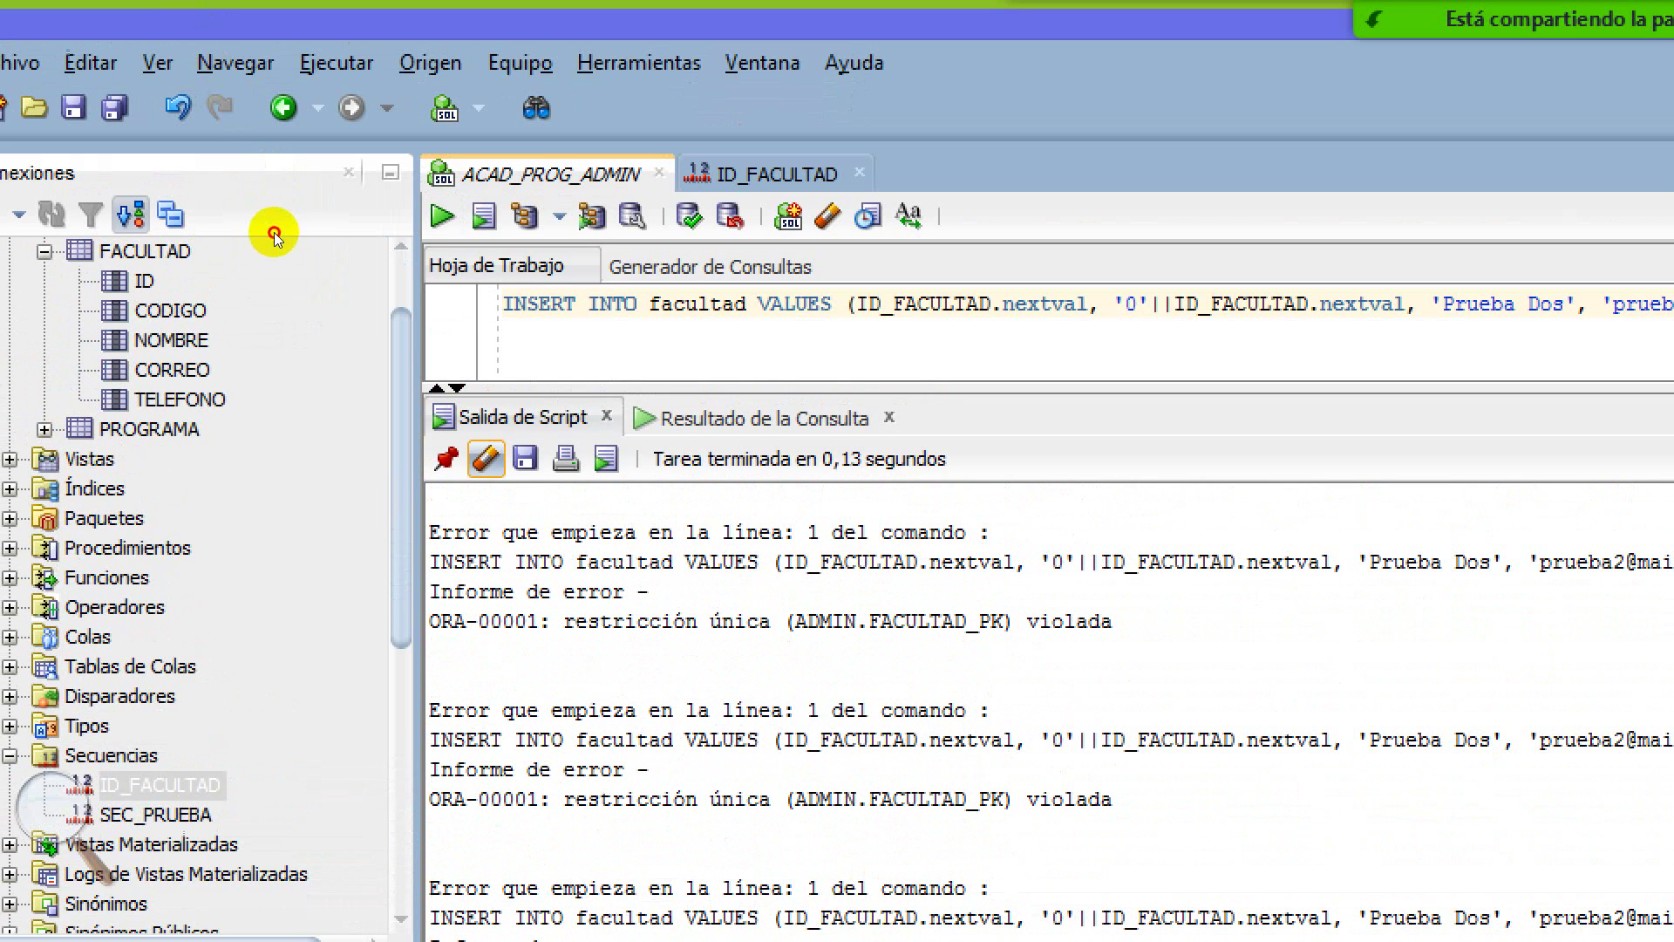
{"action": "left_click", "coordinate": [486, 458]}
{"action": "key", "text": "ctrl+Return"}
{"action": "key", "text": "ctrl+Return"}
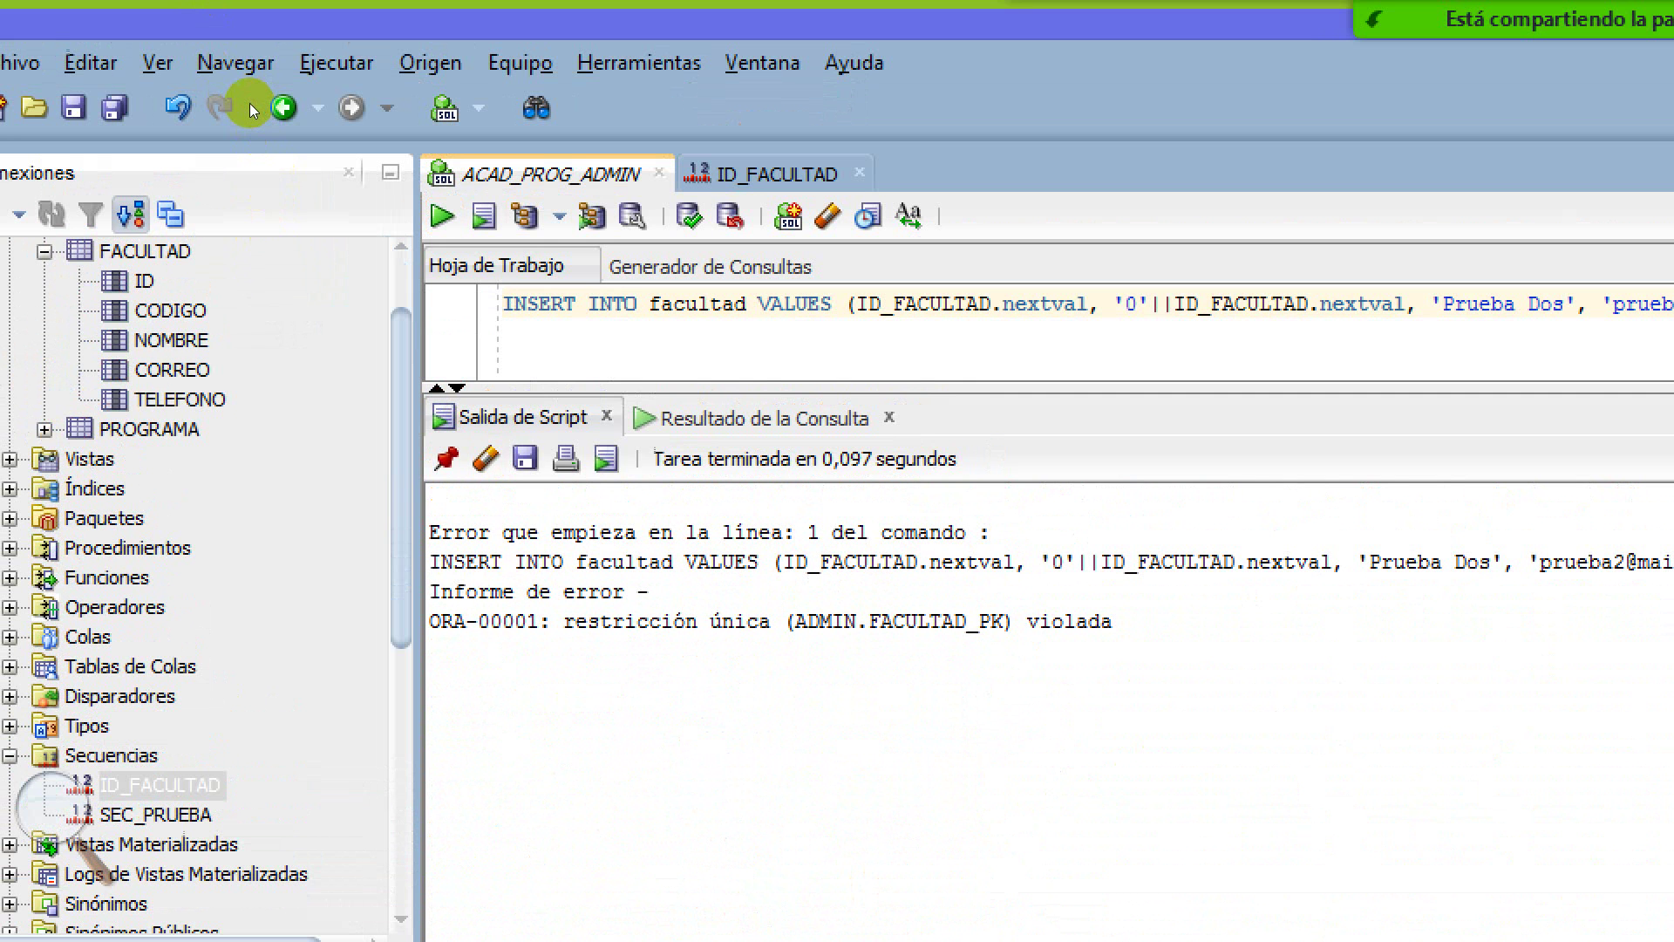
{"action": "key", "text": "ctrl+Return"}
{"action": "key", "text": "ctrl+Return"}
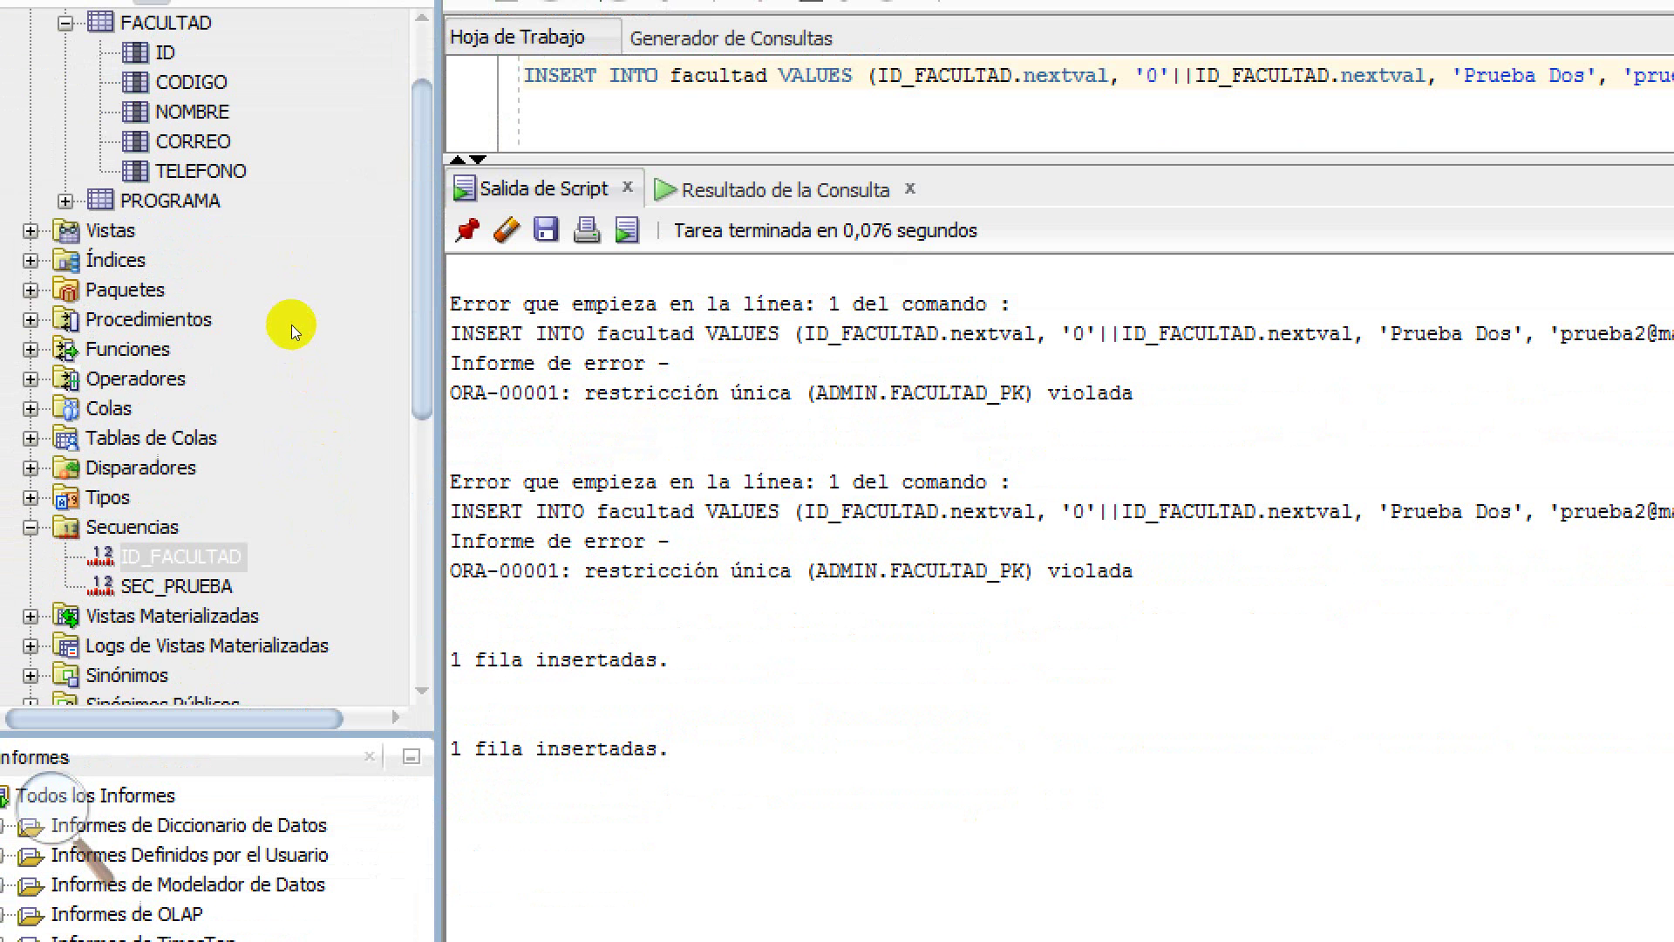
Move down through the Script Output messages to the latest '1 fila insertadas.' result
{"action": "key", "text": "Down"}
{"action": "key", "text": "Down"}
{"action": "key", "text": "Down"}
{"action": "key", "text": "Down"}
{"action": "key", "text": "Right"}
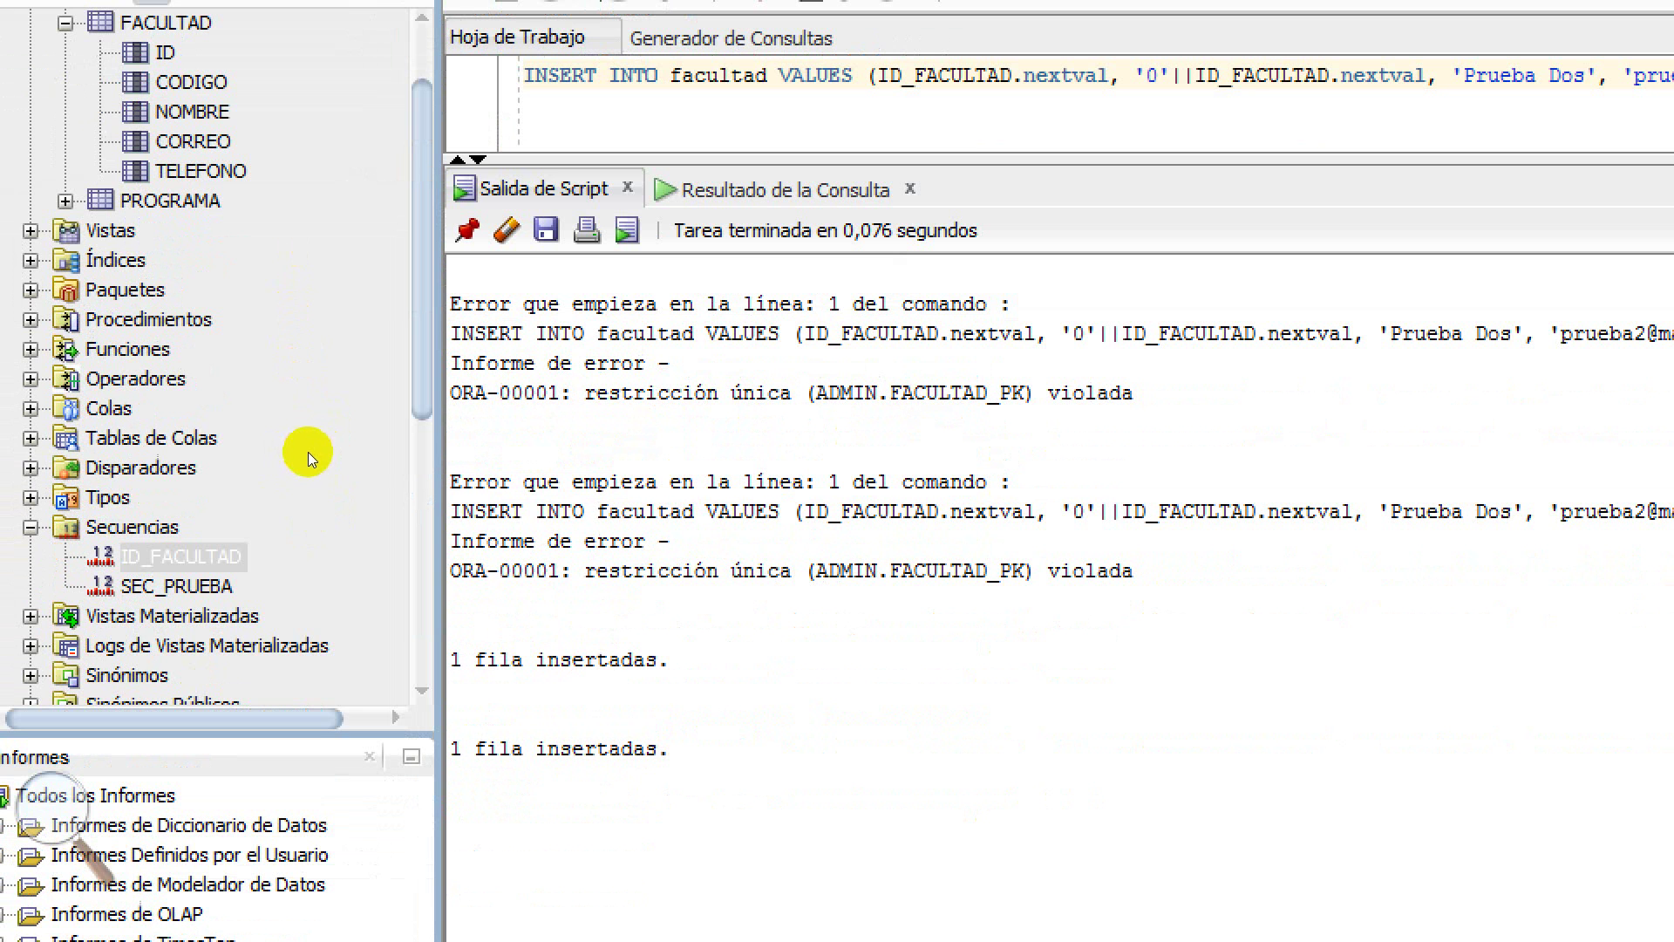
{"action": "key", "text": "Down"}
{"action": "key", "text": "Down"}
{"action": "key", "text": "Down"}
{"action": "key", "text": "Down"}
{"action": "key", "text": "Down"}
{"action": "key", "text": "Right"}
{"action": "key", "text": "Right"}
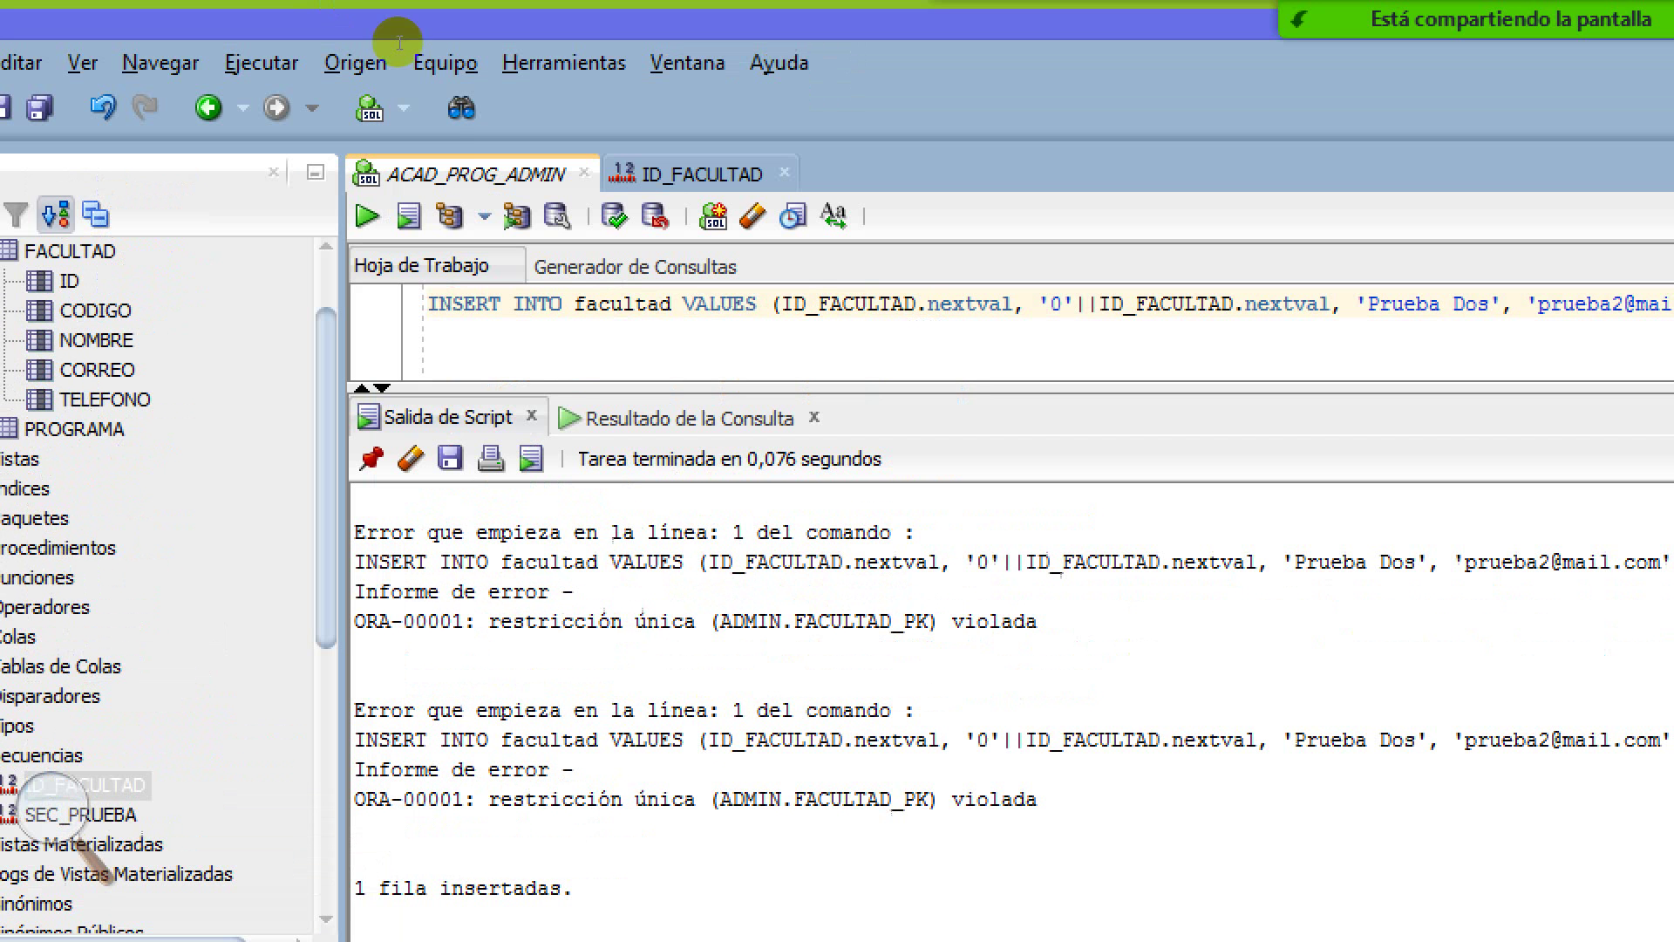
Highlight the ID_FACULTAD.nextval expressions that supply the ID and CODIGO values in the INSERT
{"action": "left_click_drag", "start_coordinate": [781, 303], "coordinate": [1013, 304]}
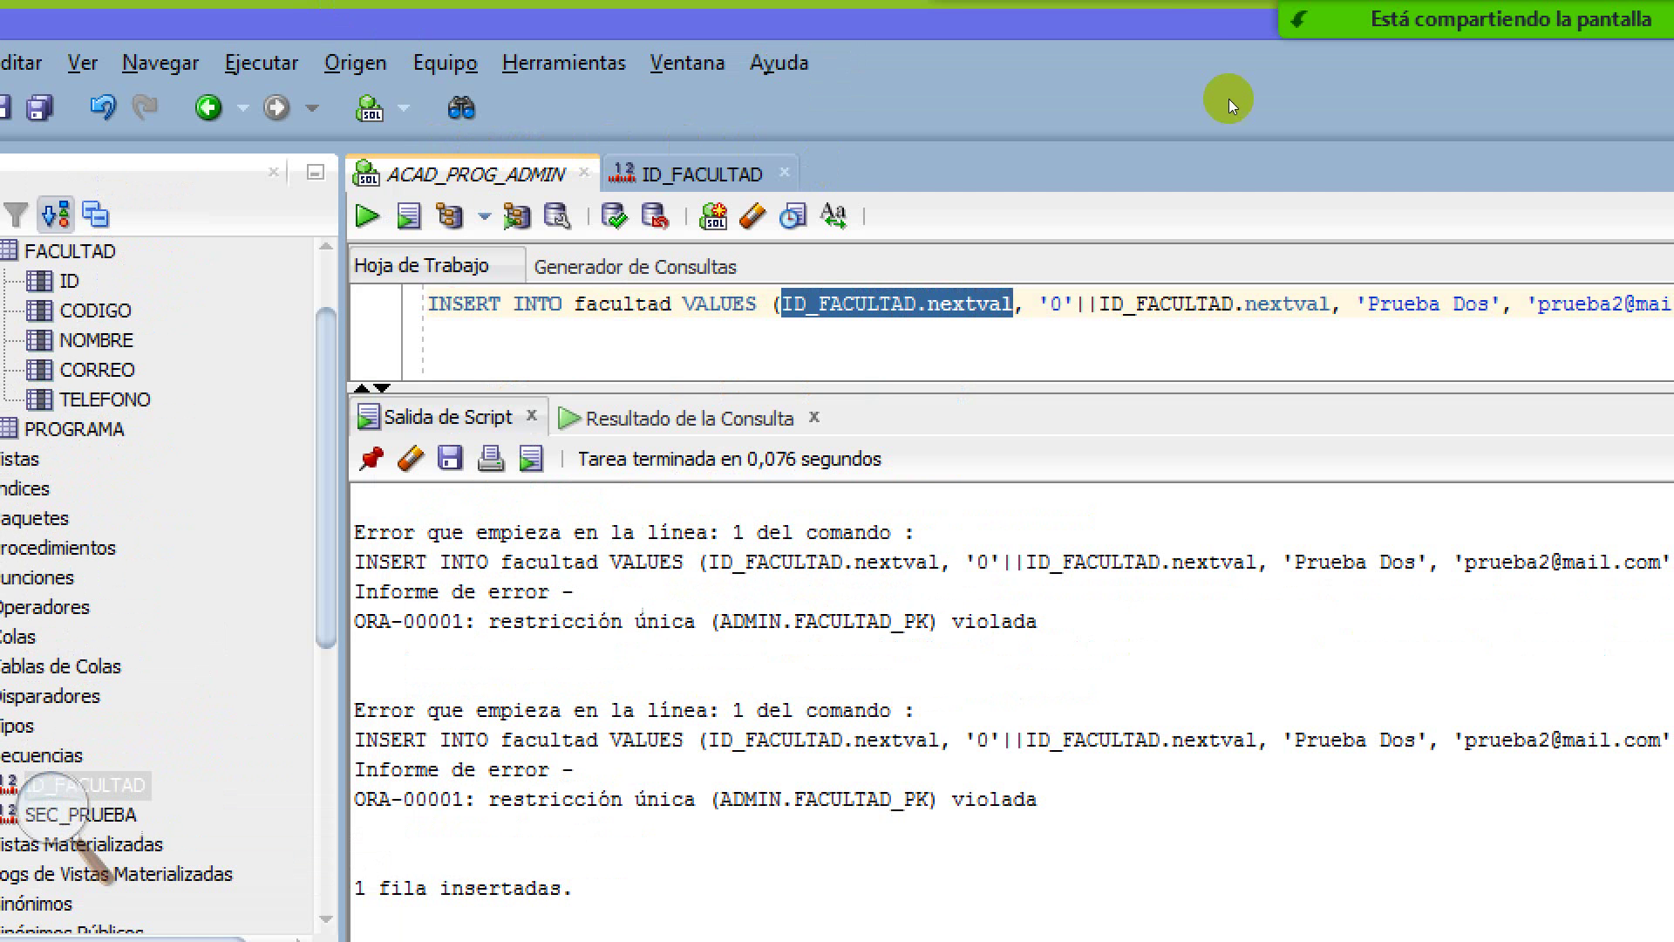
{"action": "left_click", "coordinate": [419, 155]}
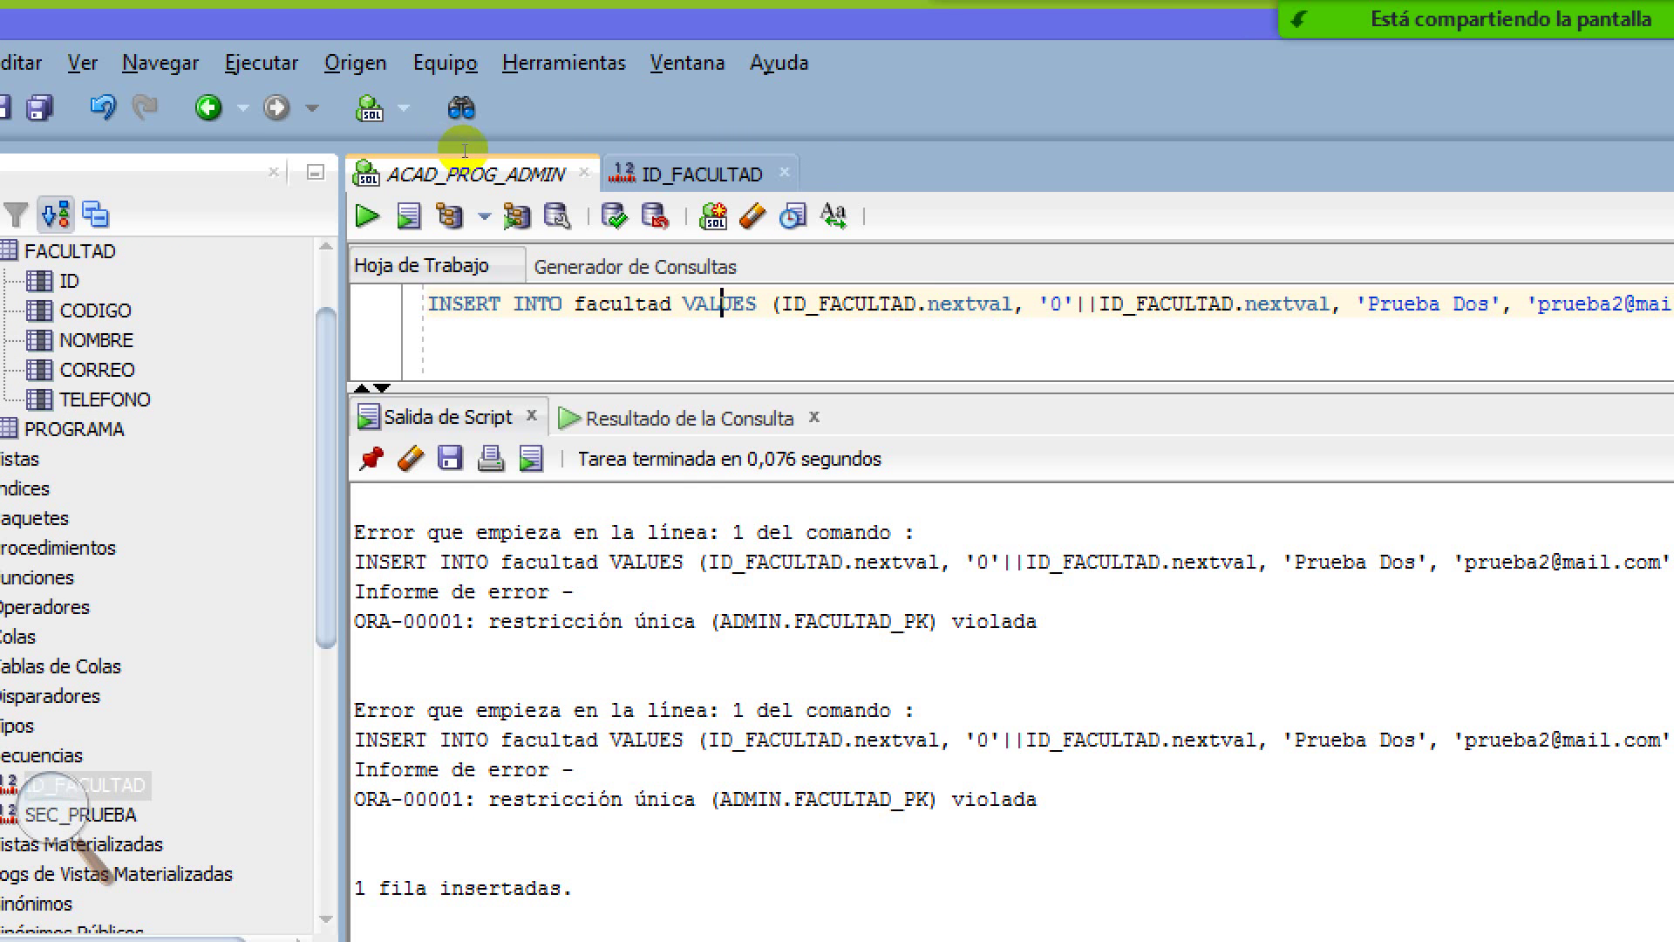
{"action": "key", "text": "ctrl+Right"}
{"action": "key", "text": "ctrl+shift+Right"}
{"action": "key", "text": "ctrl+shift+Right"}
{"action": "key", "text": "ctrl+shift+Right"}
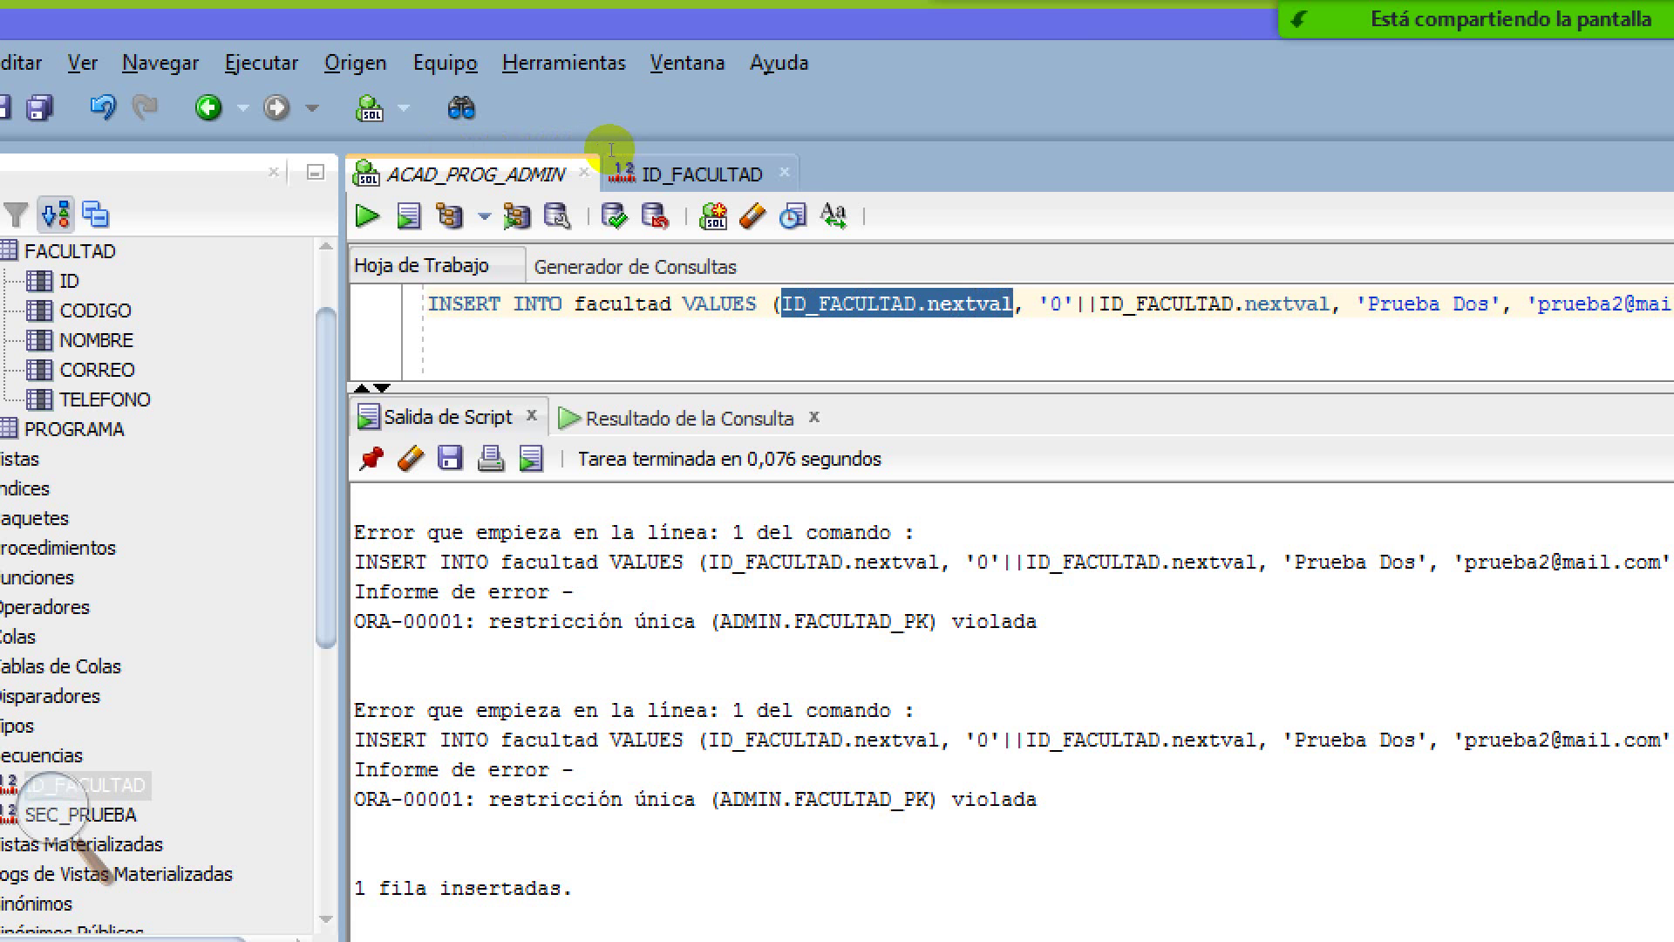
{"action": "key", "text": "ctrl+Right"}
{"action": "key", "text": "ctrl+Right"}
{"action": "key", "text": "ctrl+Right"}
{"action": "key", "text": "ctrl+shift+Right"}
{"action": "key", "text": "ctrl+shift+Right"}
{"action": "key", "text": "ctrl+shift+Right"}
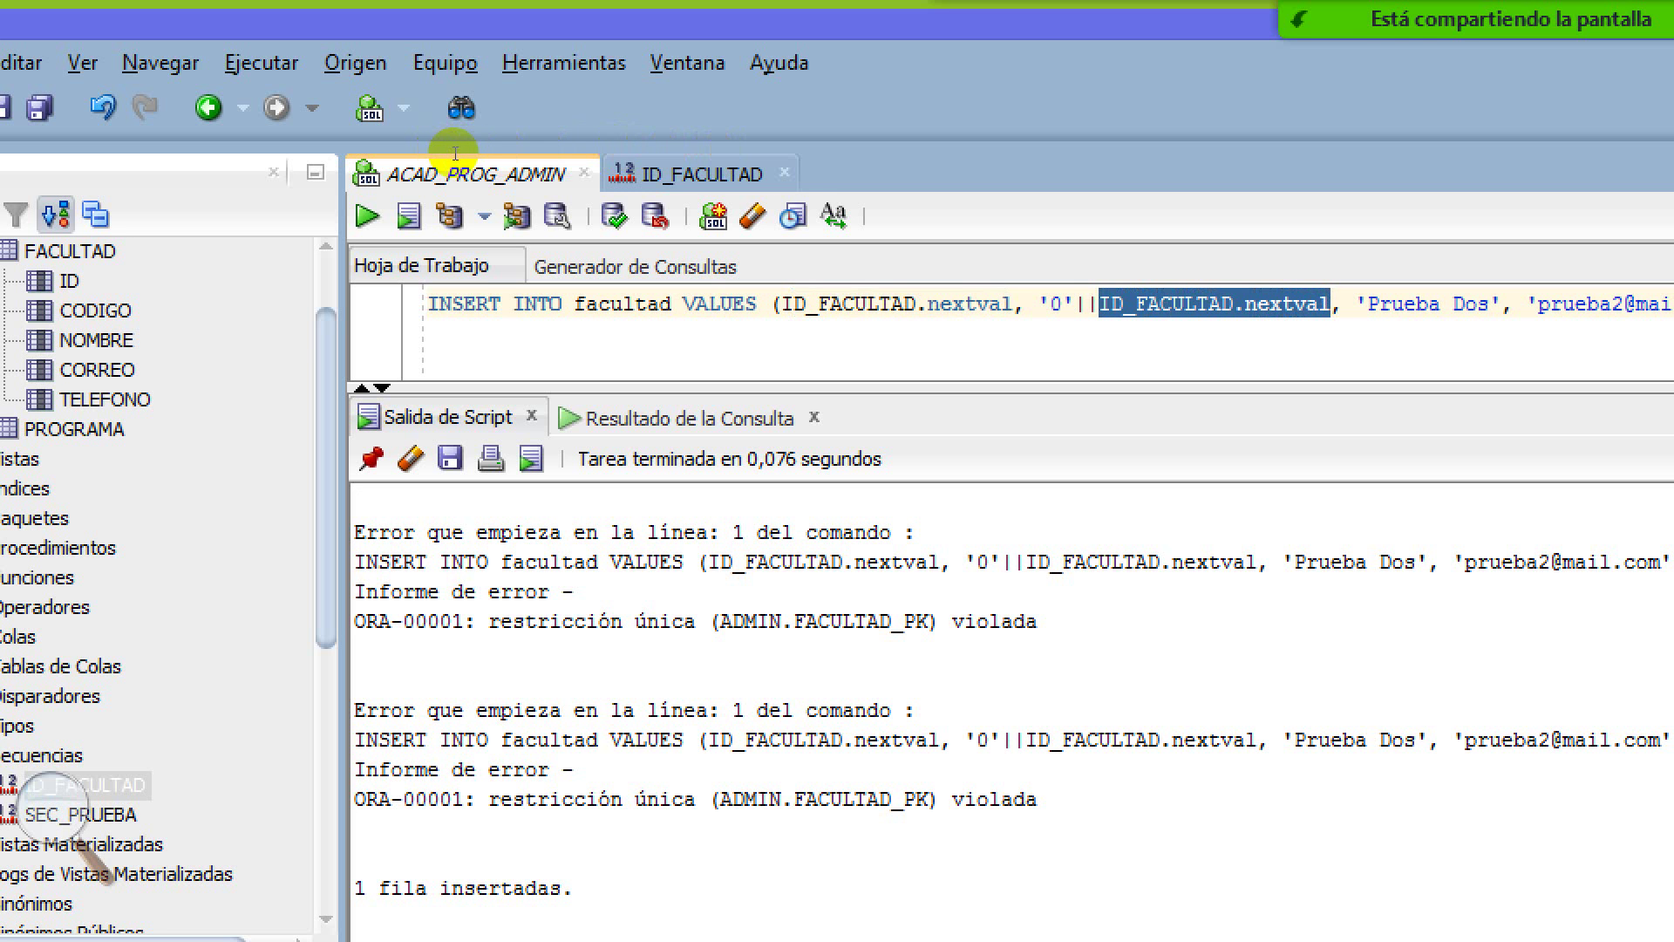
{"action": "key", "text": "ctrl+Left"}
{"action": "key", "text": "ctrl+Left"}
{"action": "key", "text": "ctrl+Left"}
{"action": "key", "text": "ctrl+Left"}
{"action": "key", "text": "ctrl+Left"}
{"action": "key", "text": "ctrl+Left"}
{"action": "key", "text": "ctrl+Left"}
{"action": "key", "text": "ctrl+Left"}
{"action": "key", "text": "ctrl+Left"}
{"action": "key", "text": "ctrl+shift+Right"}
{"action": "key", "text": "ctrl+shift+Right"}
{"action": "key", "text": "ctrl+shift+Right"}
{"action": "key", "text": "ctrl+shift+Right"}
{"action": "key", "text": "ctrl+shift+Right"}
{"action": "key", "text": "ctrl+shift+Right"}
{"action": "key", "text": "ctrl+shift+Right"}
{"action": "key", "text": "ctrl+shift+Right"}
{"action": "key", "text": "shift+End"}
{"action": "key", "text": "shift+Left"}
{"action": "key", "text": "shift+Left"}
{"action": "key", "text": "shift+Left"}
{"action": "key", "text": "shift+Left"}
{"action": "key", "text": "shift+Left"}
{"action": "key", "text": "shift+Left"}
{"action": "key", "text": "shift+Left"}
{"action": "key", "text": "shift+Left"}
{"action": "key", "text": "shift+Left"}
{"action": "key", "text": "shift+Left"}
{"action": "key", "text": "shift+Left"}
{"action": "key", "text": "shift+Left"}
{"action": "key", "text": "shift+Left"}
{"action": "key", "text": "shift+Left"}
{"action": "key", "text": "shift+Left"}
{"action": "key", "text": "shift+Left"}
{"action": "key", "text": "shift+Left"}
{"action": "key", "text": "shift+Left"}
{"action": "key", "text": "shift+Left"}
{"action": "key", "text": "shift+Left"}
{"action": "key", "text": "shift+Right"}
{"action": "key", "text": "shift+Right"}
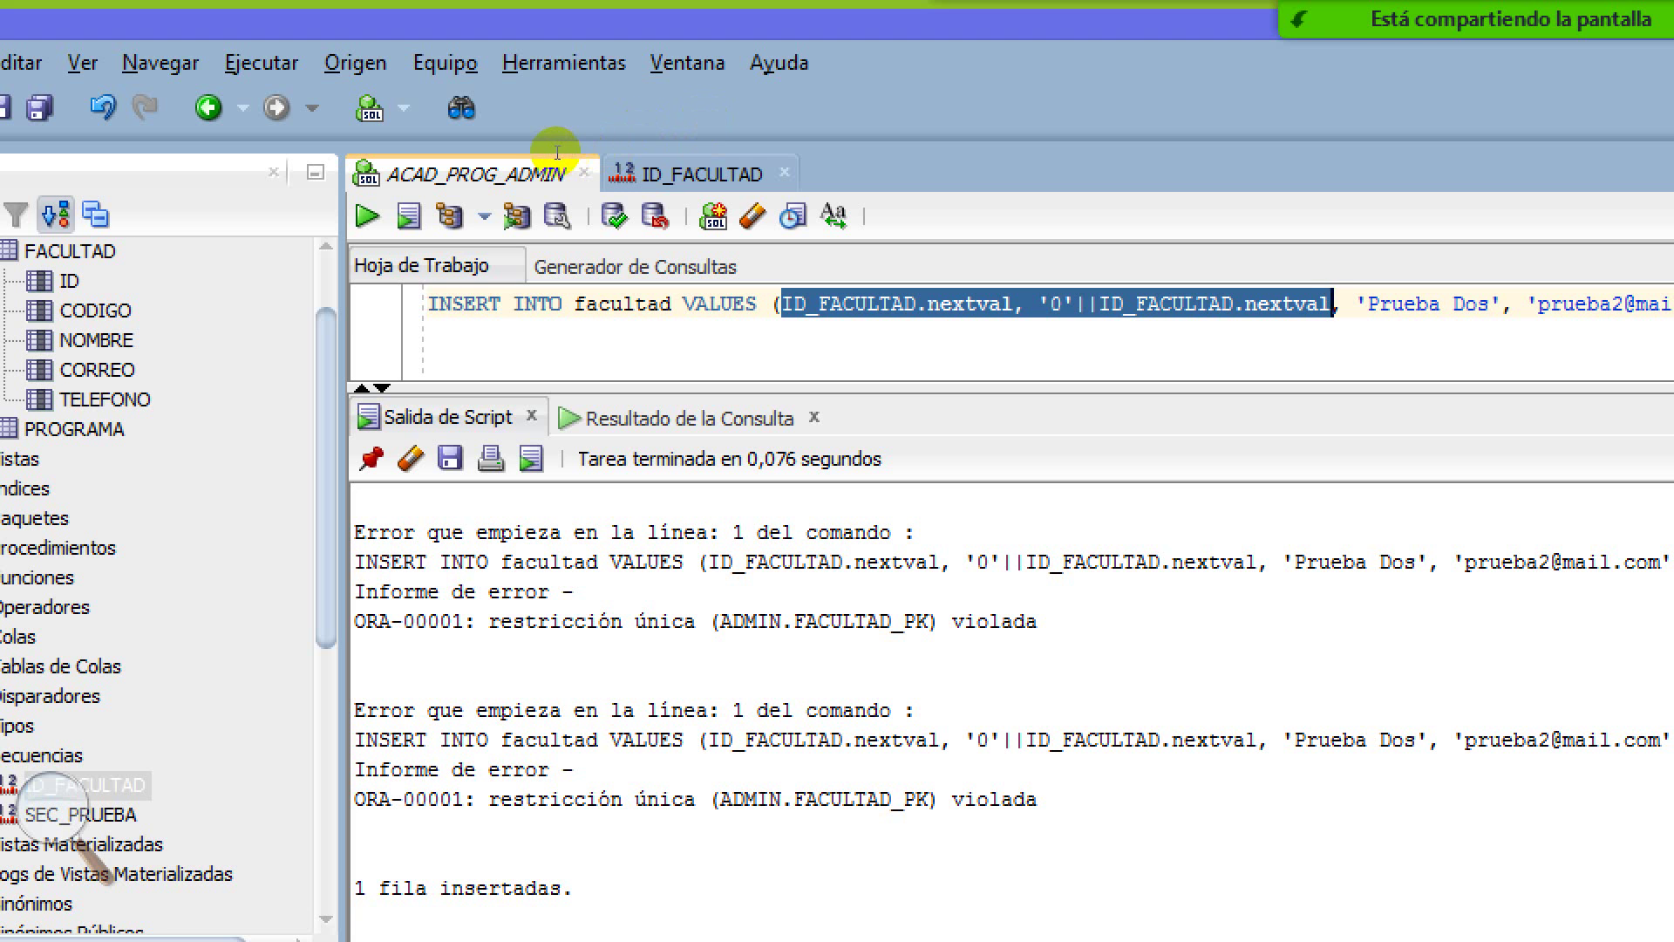
Reselect the first nextval, then re-run the INSERT with F5 to add another row
{"action": "key", "text": "Left"}
{"action": "key", "text": "Left"}
{"action": "key", "text": "Left"}
{"action": "key", "text": "Left"}
{"action": "key", "text": "Left"}
{"action": "key", "text": "Left"}
{"action": "key", "text": "Left"}
{"action": "key", "text": "Left"}
{"action": "key", "text": "Left"}
{"action": "key", "text": "Left"}
{"action": "key", "text": "Left"}
{"action": "key", "text": "Left"}
{"action": "key", "text": "Left"}
{"action": "key", "text": "Left"}
{"action": "key", "text": "Left"}
{"action": "key", "text": "Left"}
{"action": "key", "text": "Left"}
{"action": "key", "text": "Left"}
{"action": "key", "text": "Left"}
{"action": "key", "text": "Left"}
{"action": "key", "text": "shift+Left"}
{"action": "key", "text": "shift+Left"}
{"action": "key", "text": "shift+Left"}
{"action": "key", "text": "shift+Left"}
{"action": "key", "text": "shift+Left"}
{"action": "key", "text": "shift+Left"}
{"action": "key", "text": "shift+Left"}
{"action": "key", "text": "shift+Left"}
{"action": "key", "text": "shift+Left"}
{"action": "key", "text": "shift+Left"}
{"action": "key", "text": "shift+Left"}
{"action": "key", "text": "shift+Left"}
{"action": "key", "text": "shift+Left"}
{"action": "key", "text": "shift+Left"}
{"action": "key", "text": "shift+Left"}
{"action": "key", "text": "shift+Left"}
{"action": "key", "text": "shift+Left"}
{"action": "key", "text": "shift+Left"}
{"action": "key", "text": "shift+Left"}
{"action": "key", "text": "shift+Left"}
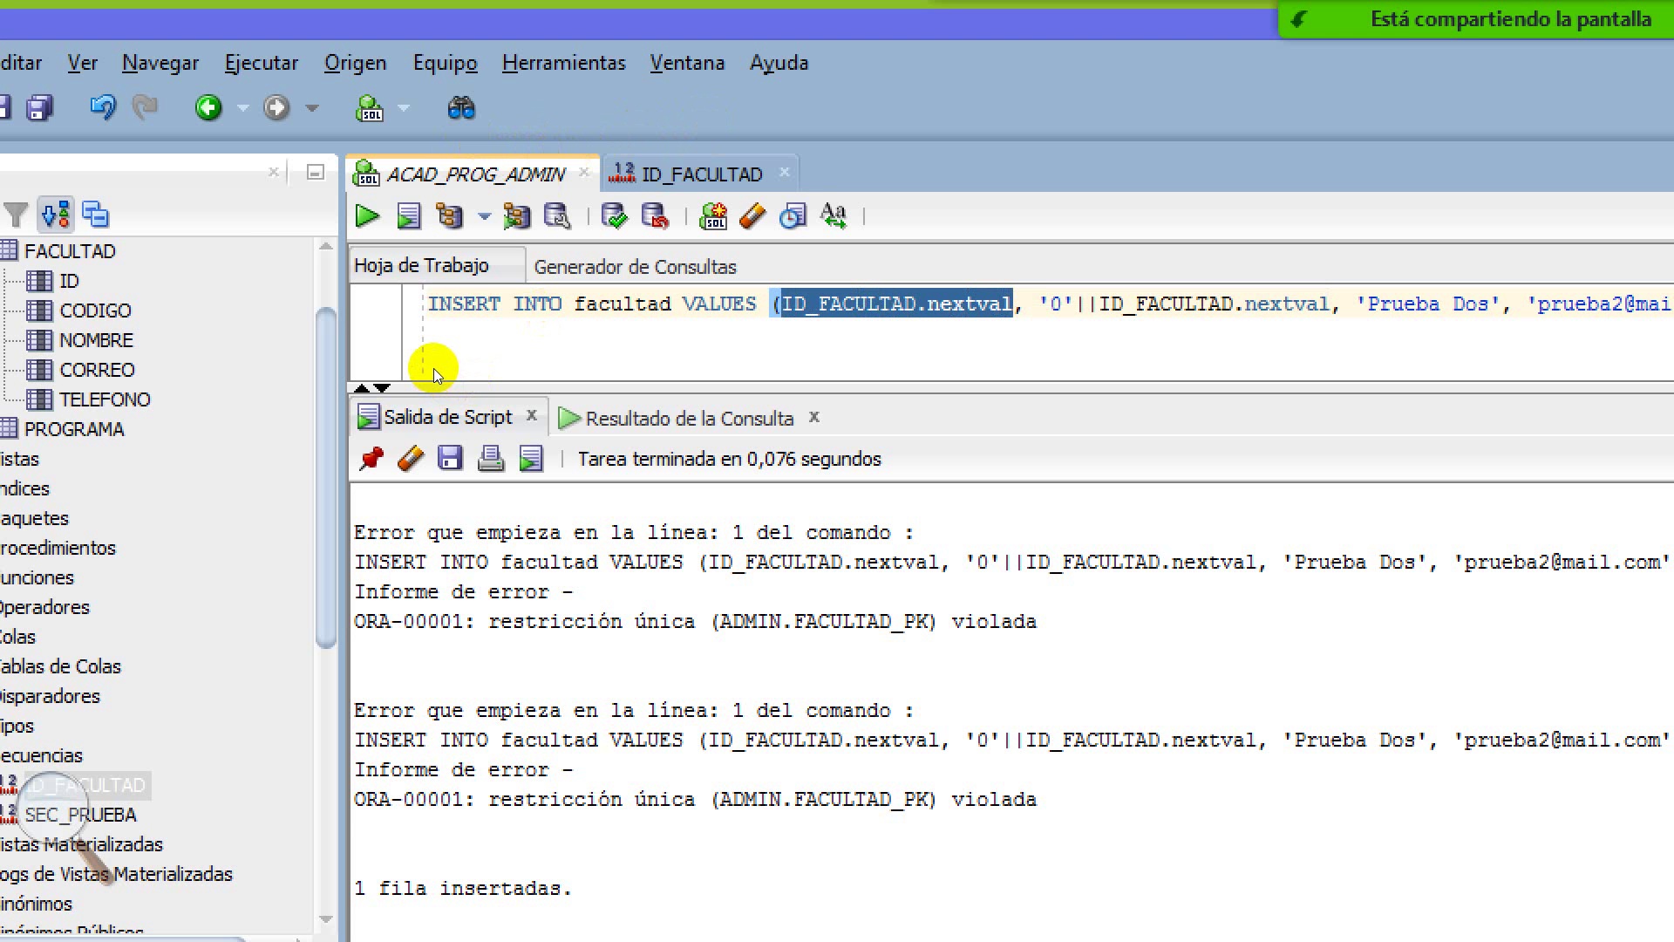
{"action": "key", "text": "ctrl+Left"}
{"action": "key", "text": "ctrl+Left"}
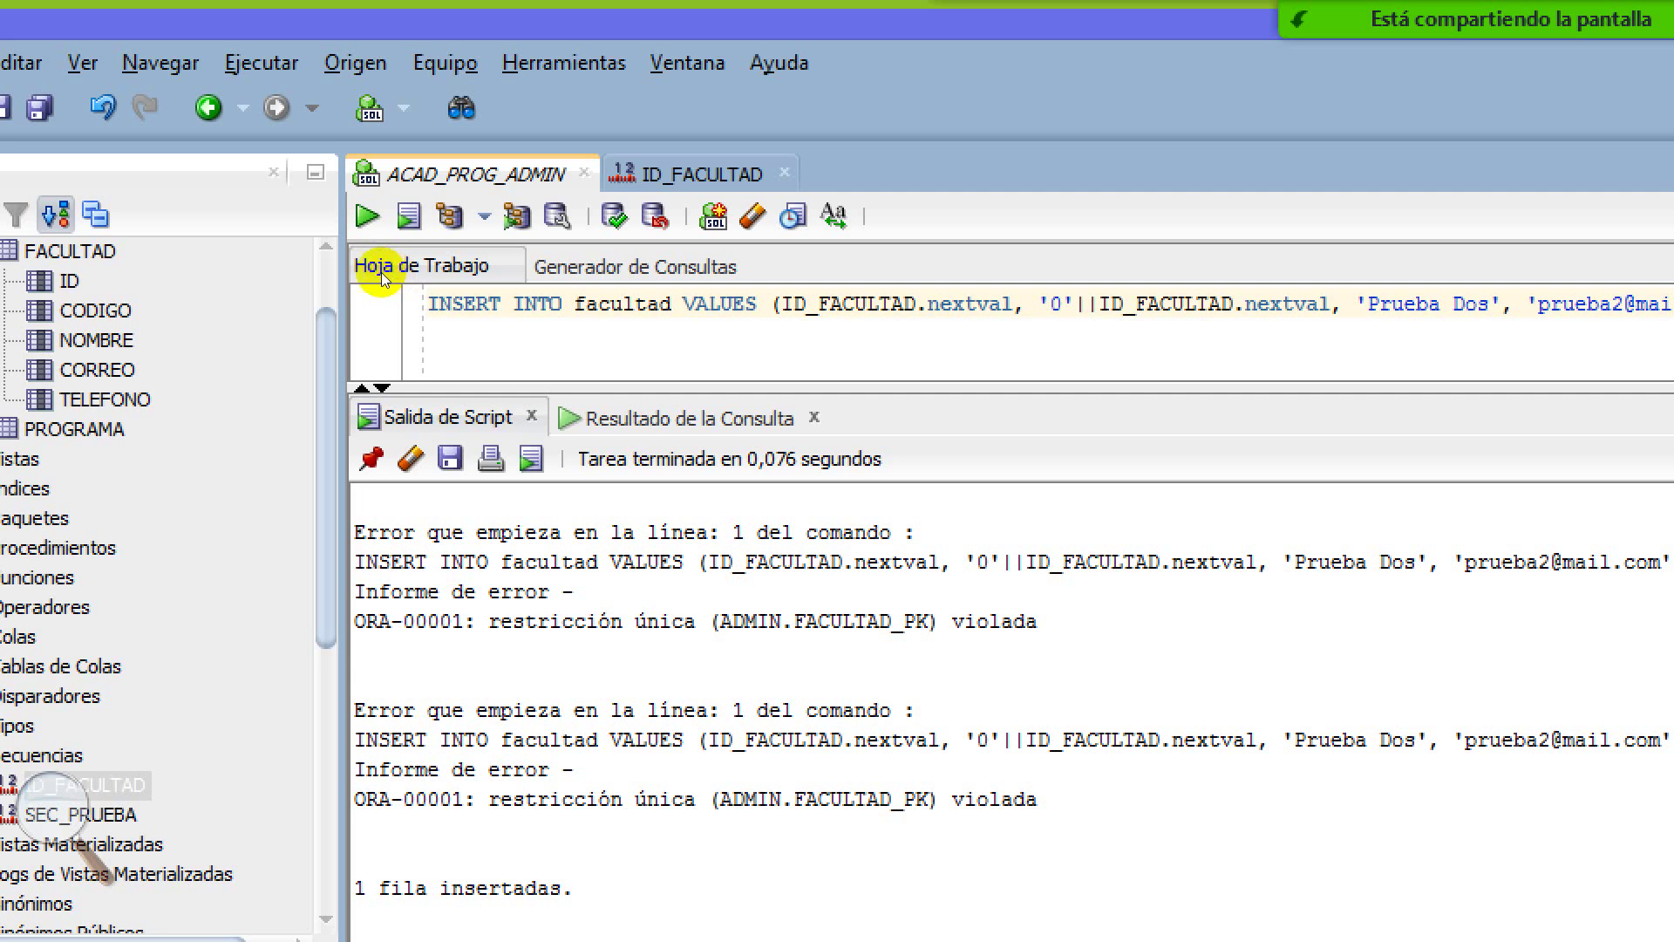
{"action": "key", "text": "F5"}
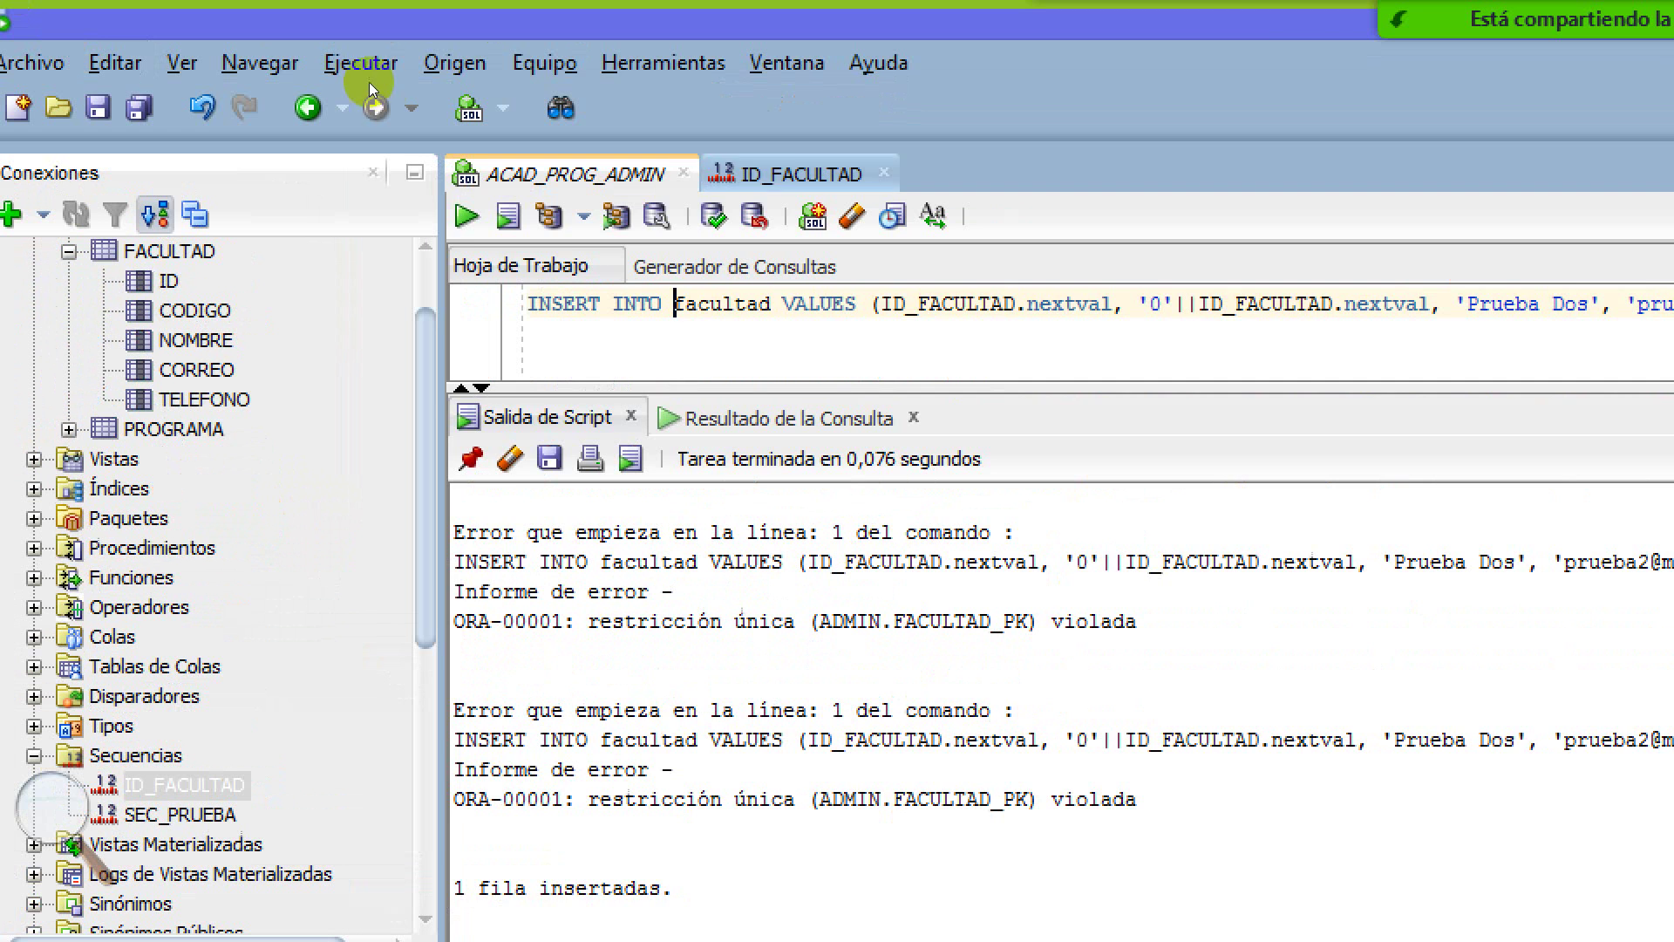
Glance at the ID_FACULTAD sequence, then view FACULTAD's data: 15 rows with codes 011–015
{"action": "left_click", "coordinate": [381, 96]}
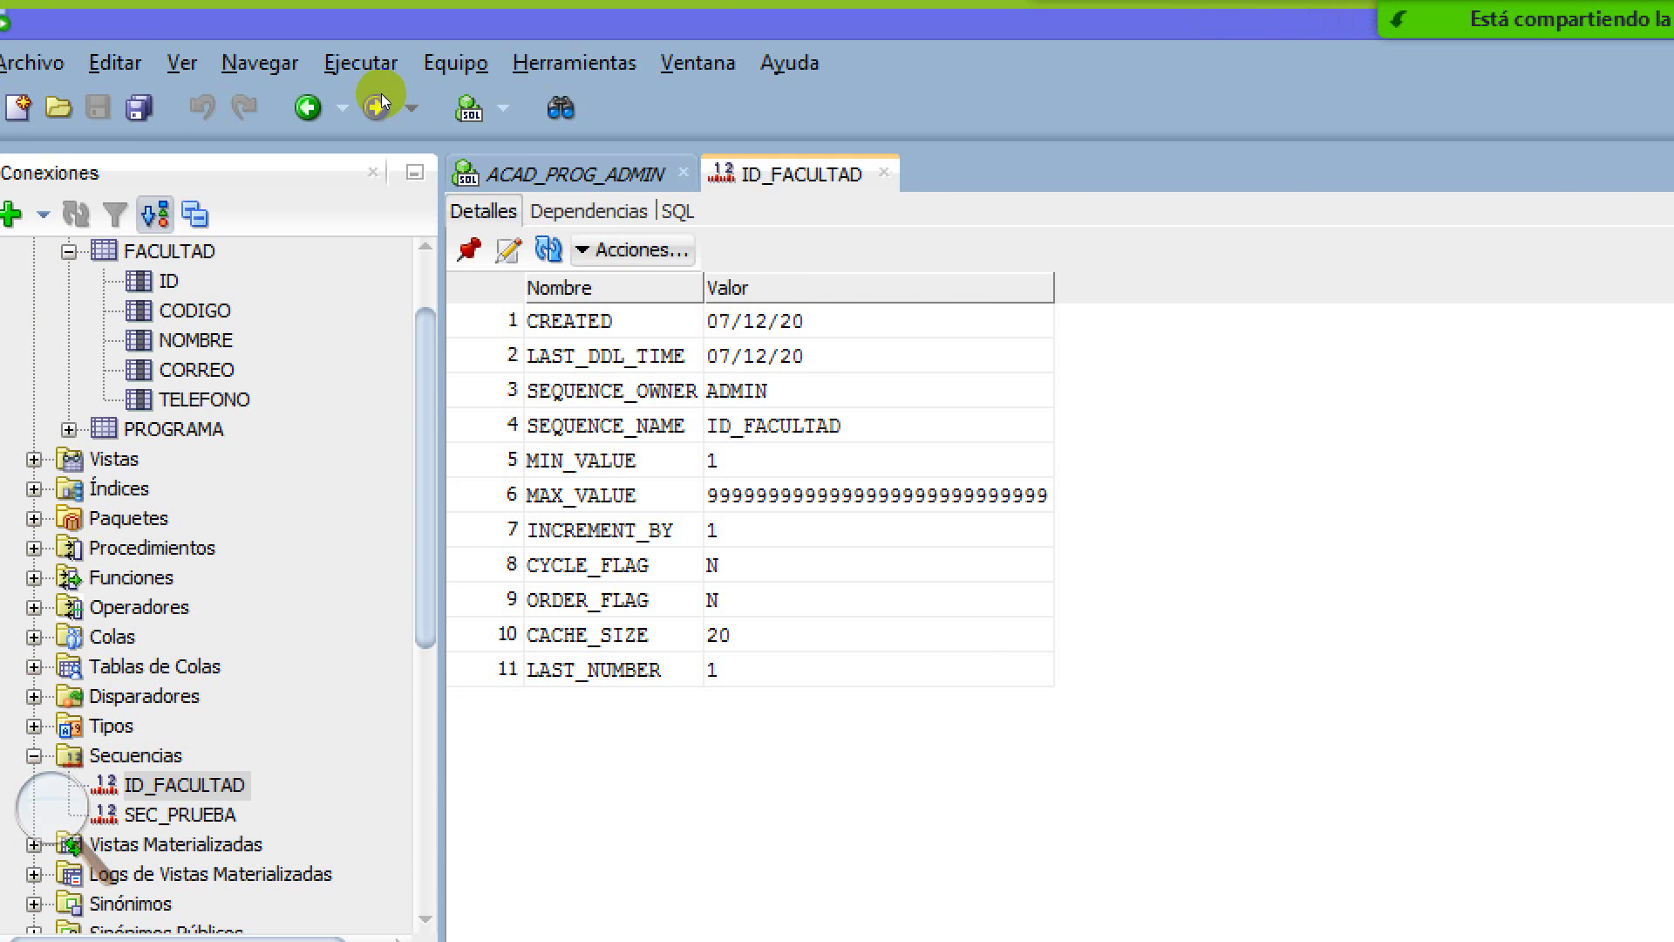
{"action": "key", "text": "ctrl+F4"}
{"action": "left_click", "coordinate": [307, 108]}
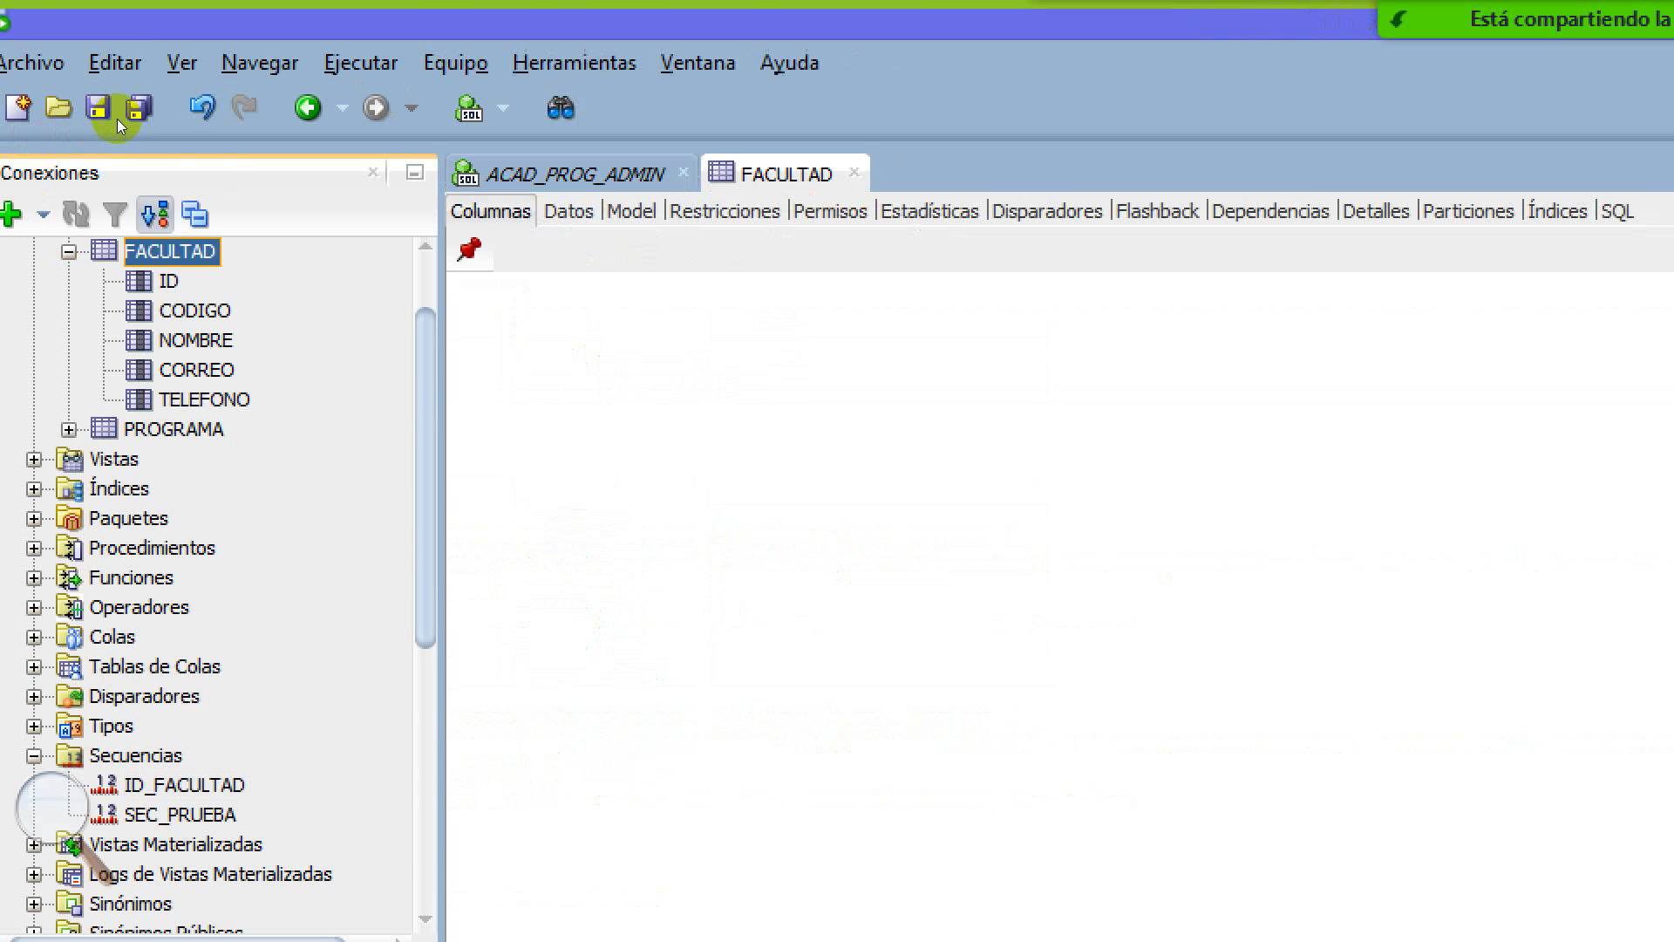
{"action": "left_click", "coordinate": [323, 124]}
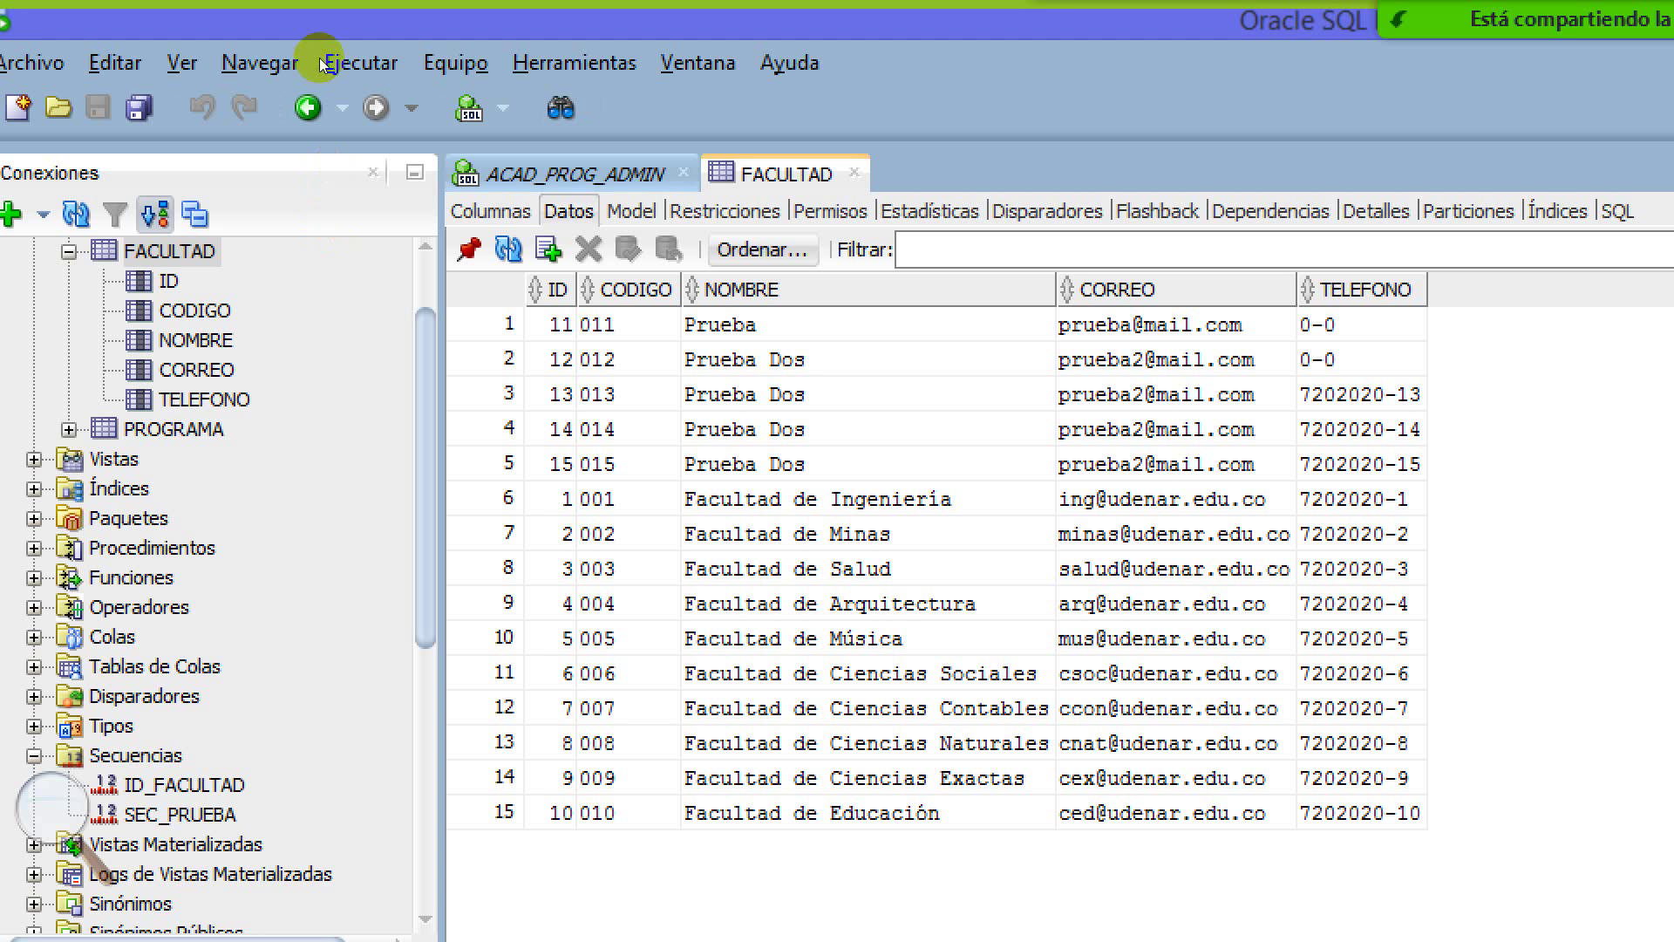
Switch back to the ACAD_PROG_ADMIN worksheet with the Prueba Dos INSERT and its output
{"action": "left_click", "coordinate": [311, 89]}
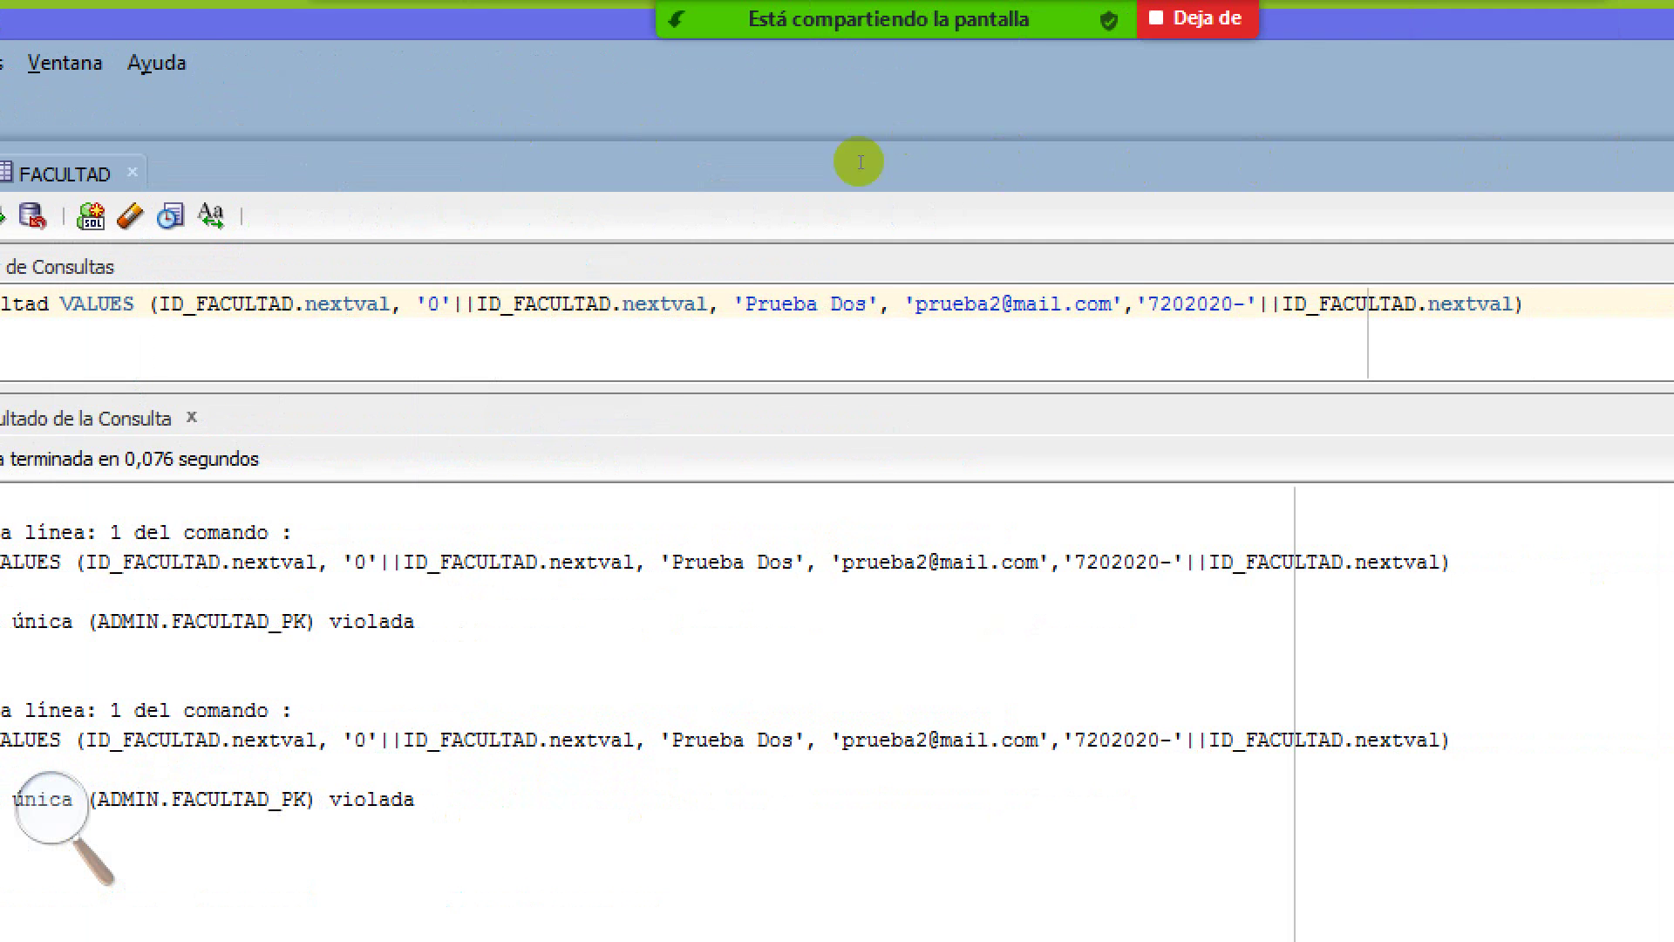
{"action": "left_click_drag", "start_coordinate": [744, 303], "coordinate": [1320, 304]}
{"action": "left_click_drag", "start_coordinate": [1028, 156], "coordinate": [927, 149]}
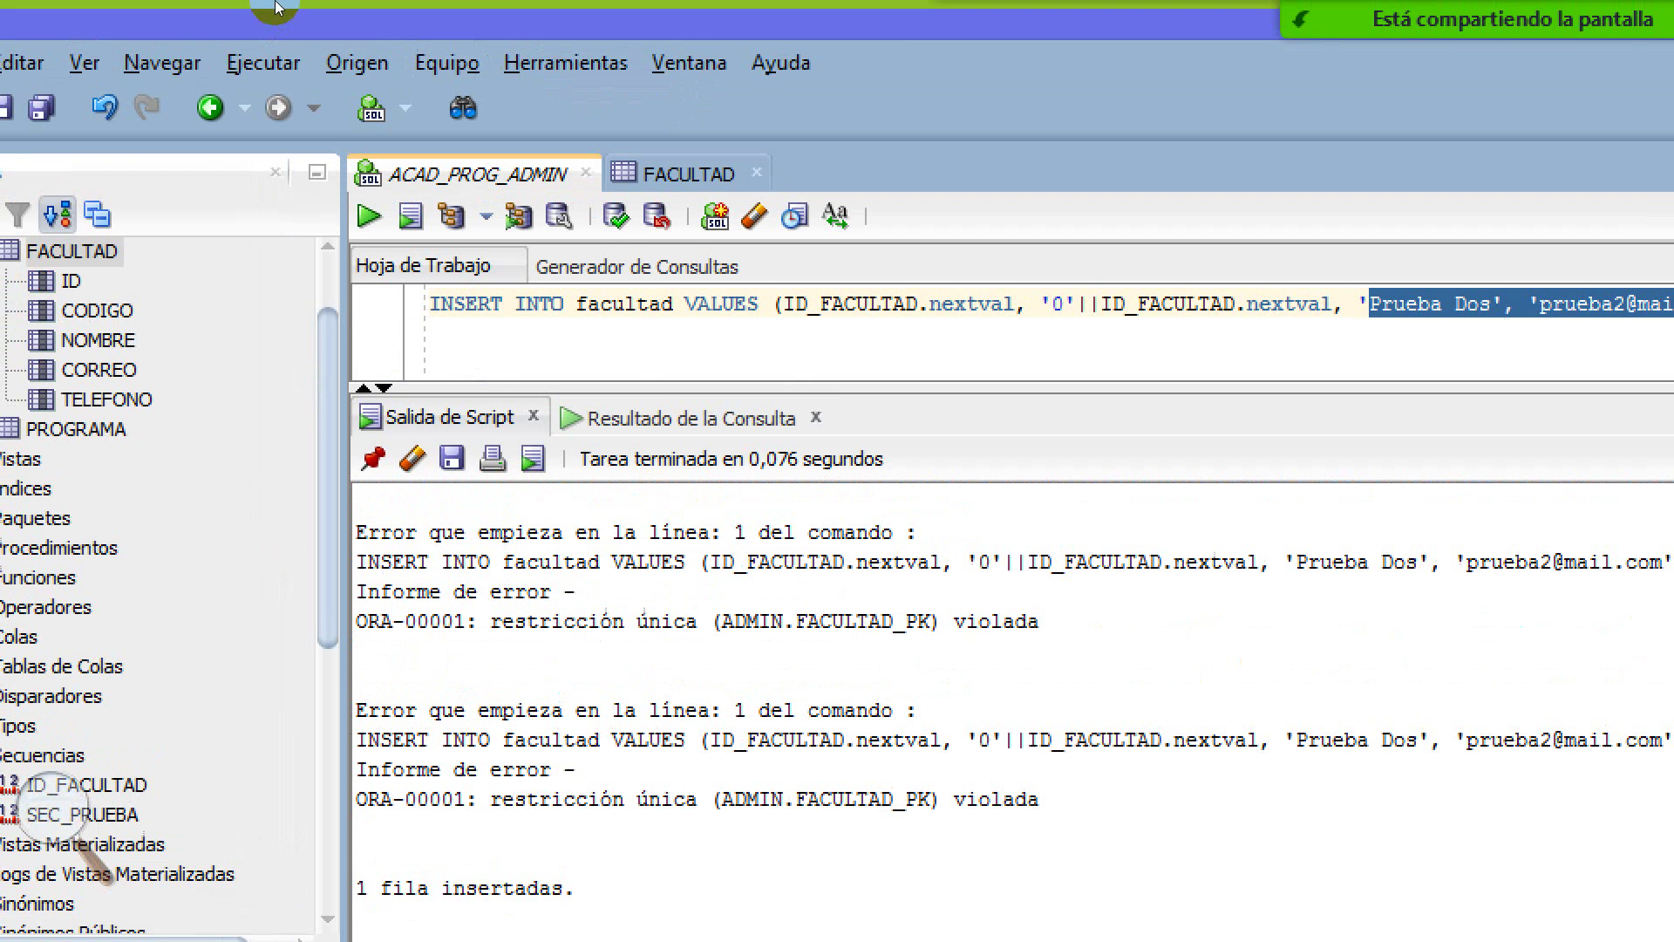
{"action": "left_click_drag", "start_coordinate": [1369, 303], "coordinate": [1561, 314]}
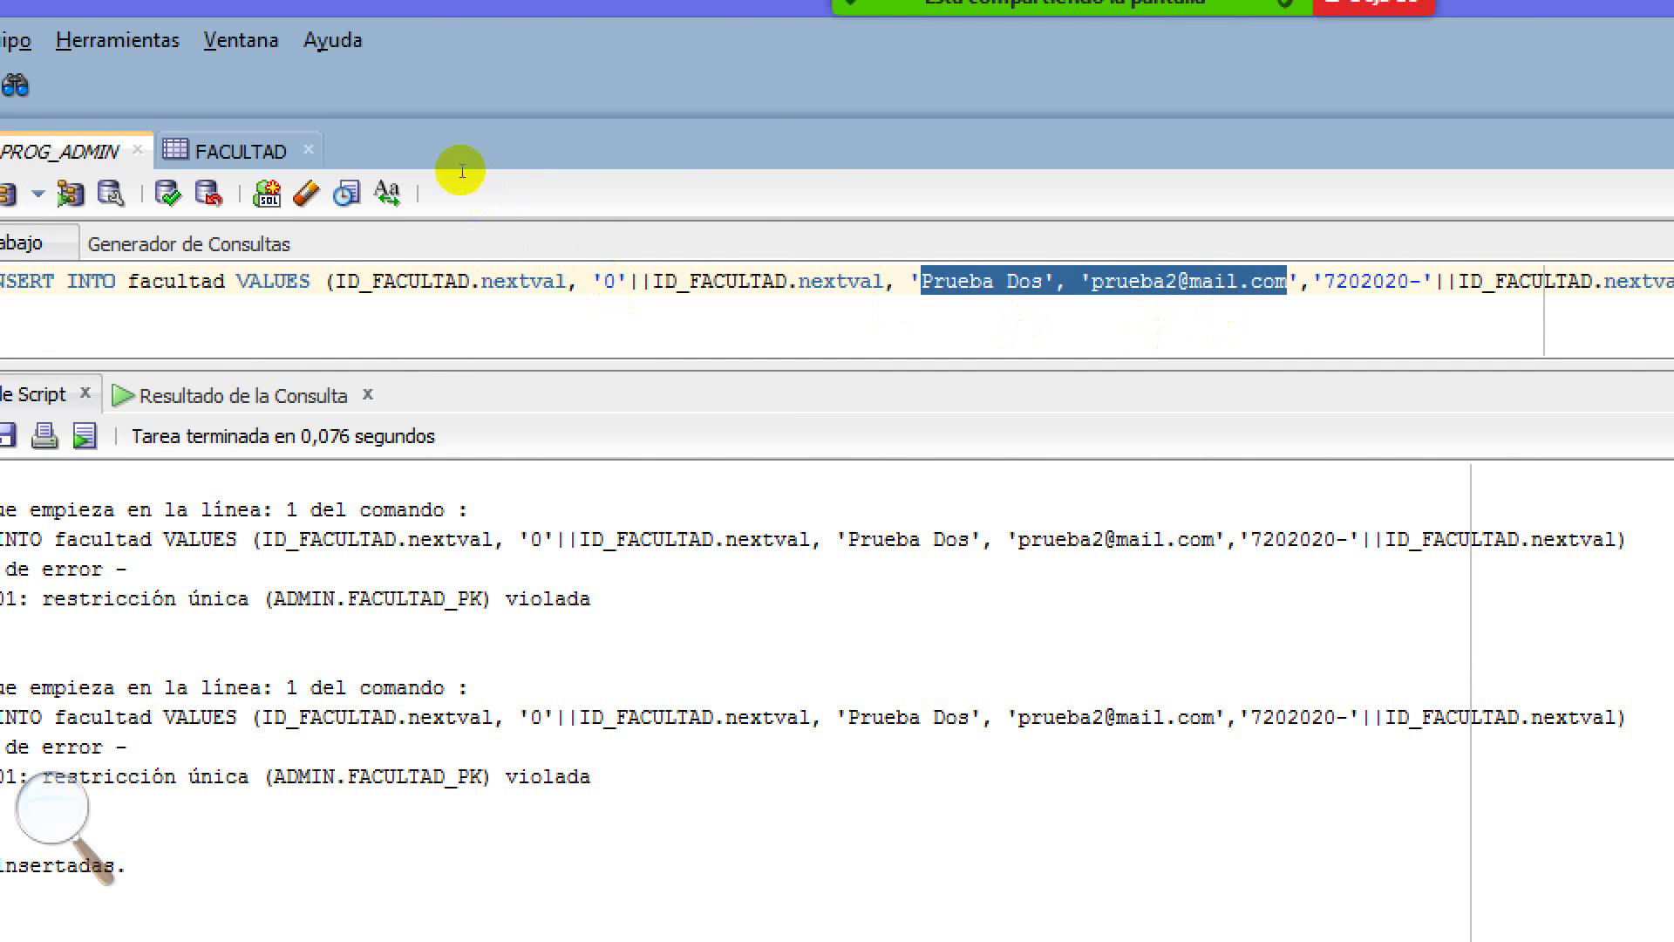
{"action": "key", "text": "ctrl+Left"}
{"action": "key", "text": "ctrl+Left"}
{"action": "key", "text": "ctrl+Left"}
{"action": "key", "text": "ctrl+Left"}
{"action": "key", "text": "ctrl+Left"}
{"action": "key", "text": "ctrl+Left"}
{"action": "key", "text": "ctrl+Left"}
{"action": "key", "text": "ctrl+Left"}
{"action": "key", "text": "shift+Right"}
{"action": "key", "text": "shift+Right"}
{"action": "key", "text": "shift+Right"}
{"action": "left_click_drag", "start_coordinate": [475, 151], "coordinate": [571, 151]}
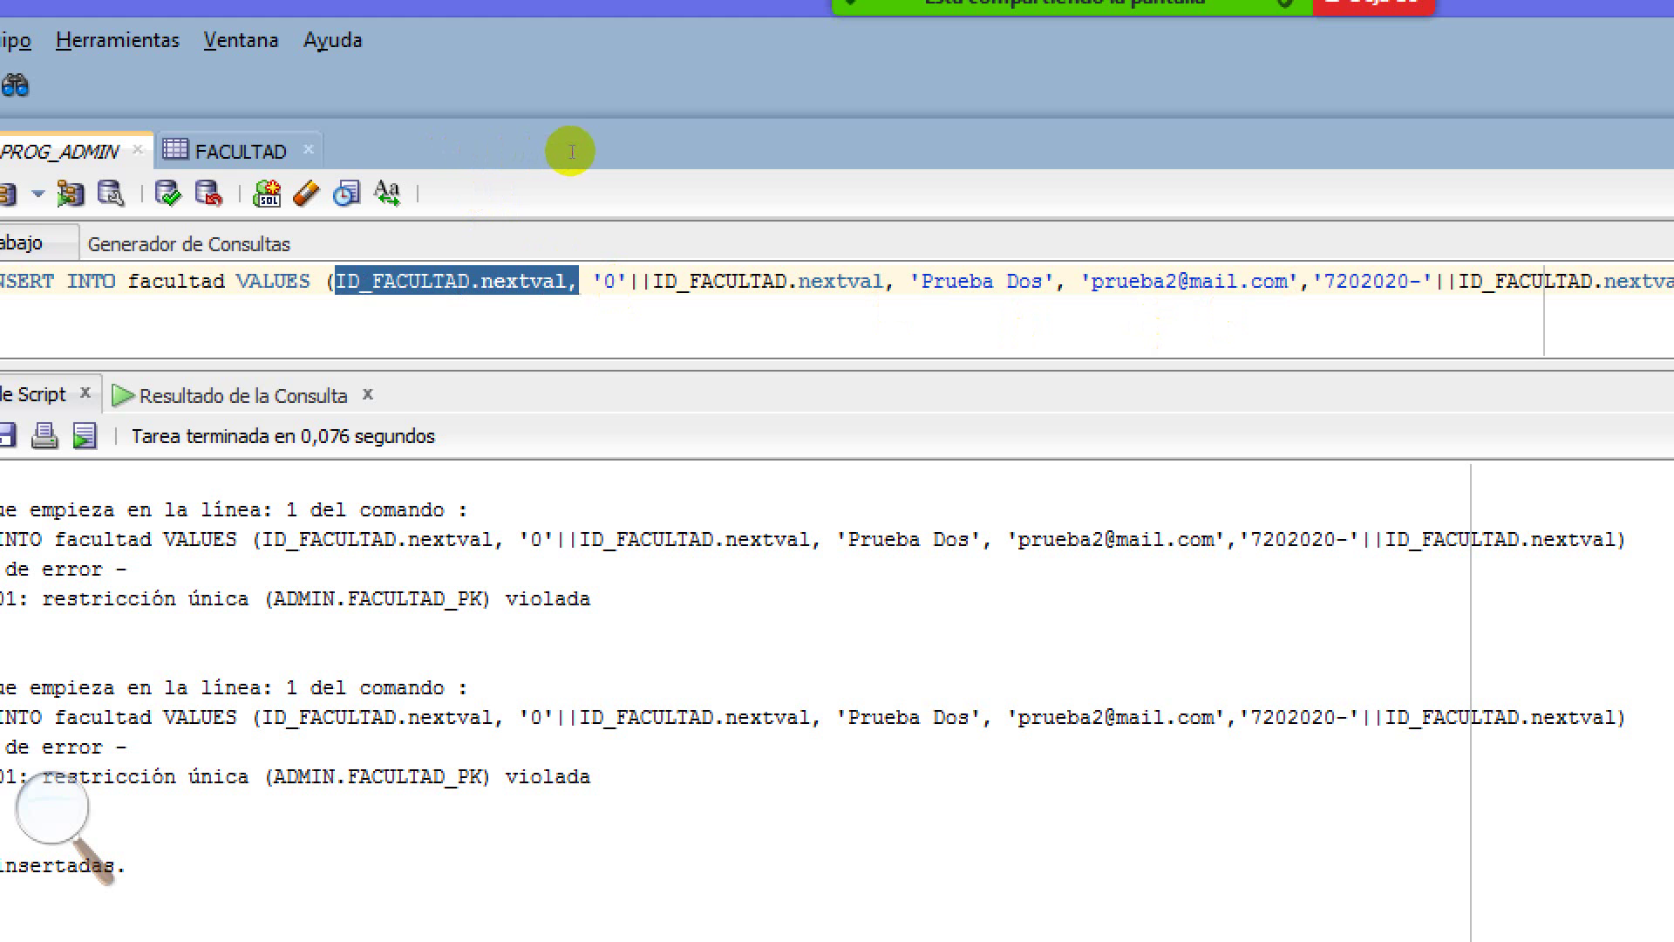
{"action": "left_click", "coordinate": [737, 148]}
{"action": "left_click_drag", "start_coordinate": [737, 147], "coordinate": [931, 154]}
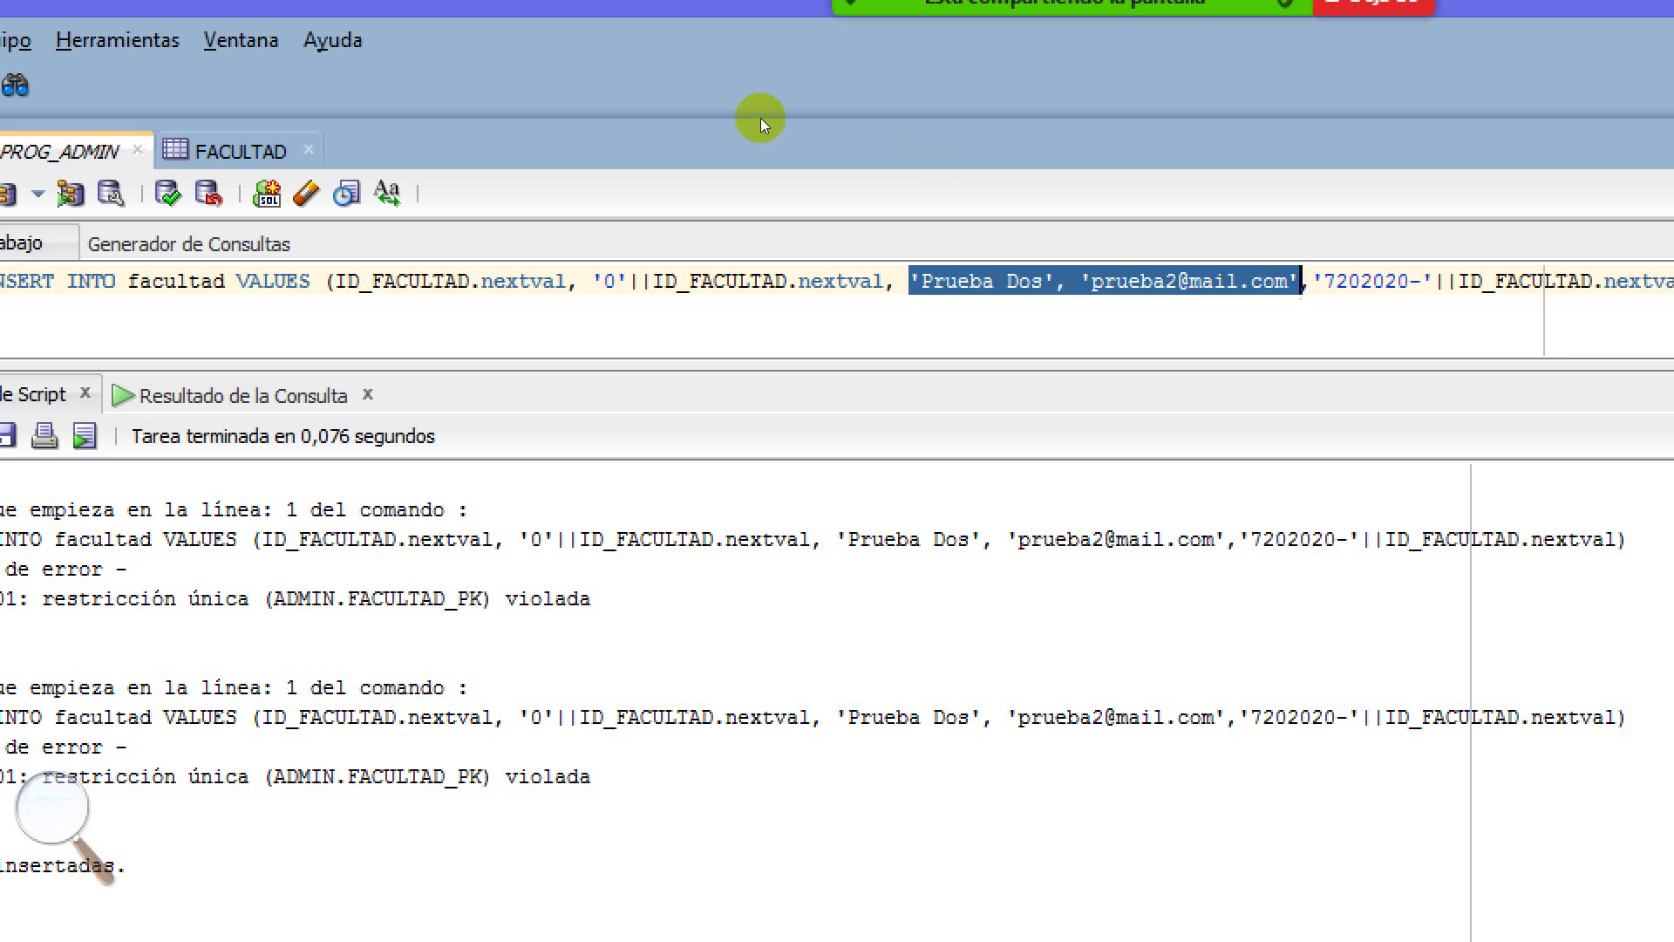
{"action": "left_click", "coordinate": [710, 154]}
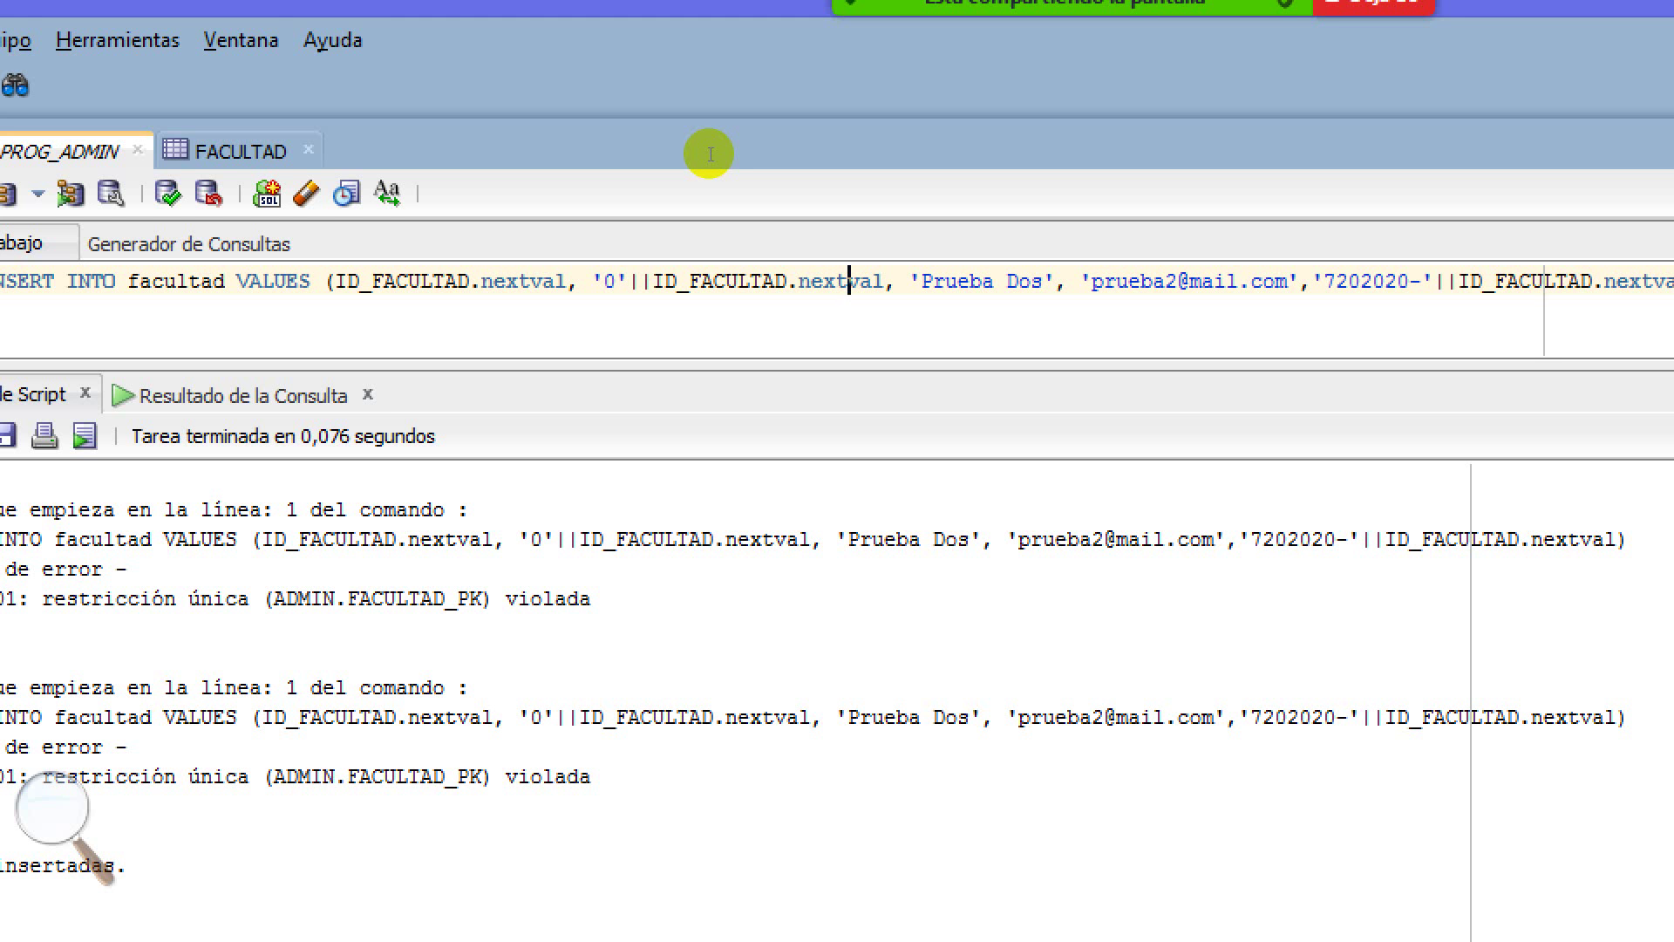
{"action": "mouse_move", "coordinate": [834, 107]}
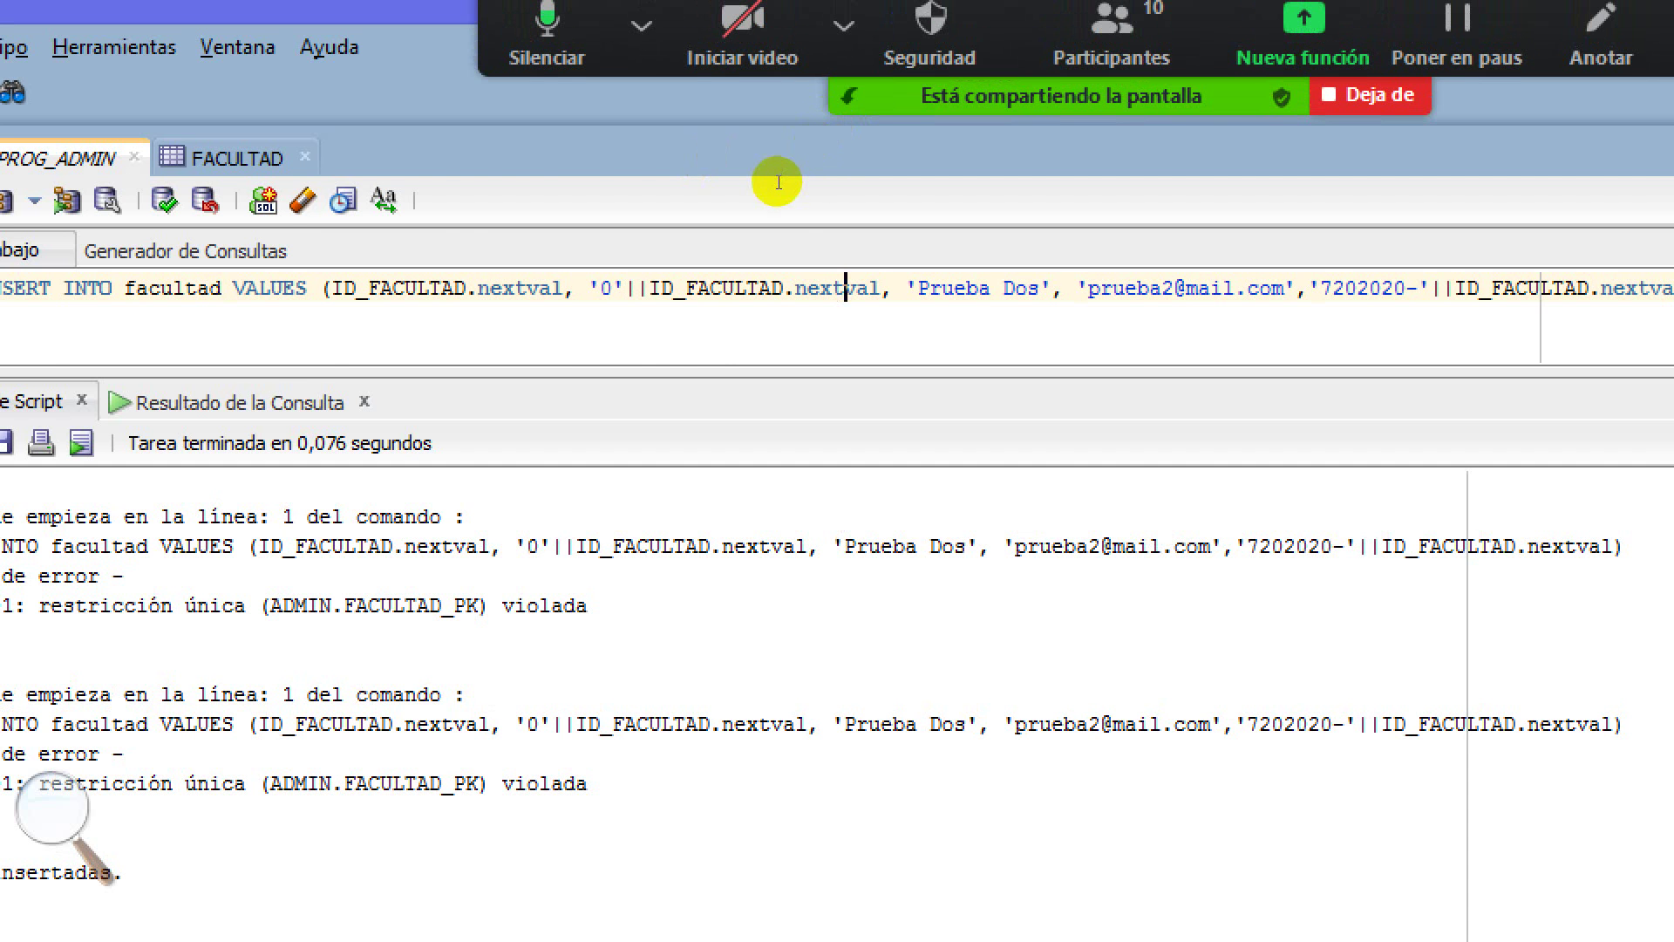
{"action": "left_click", "coordinate": [323, 287]}
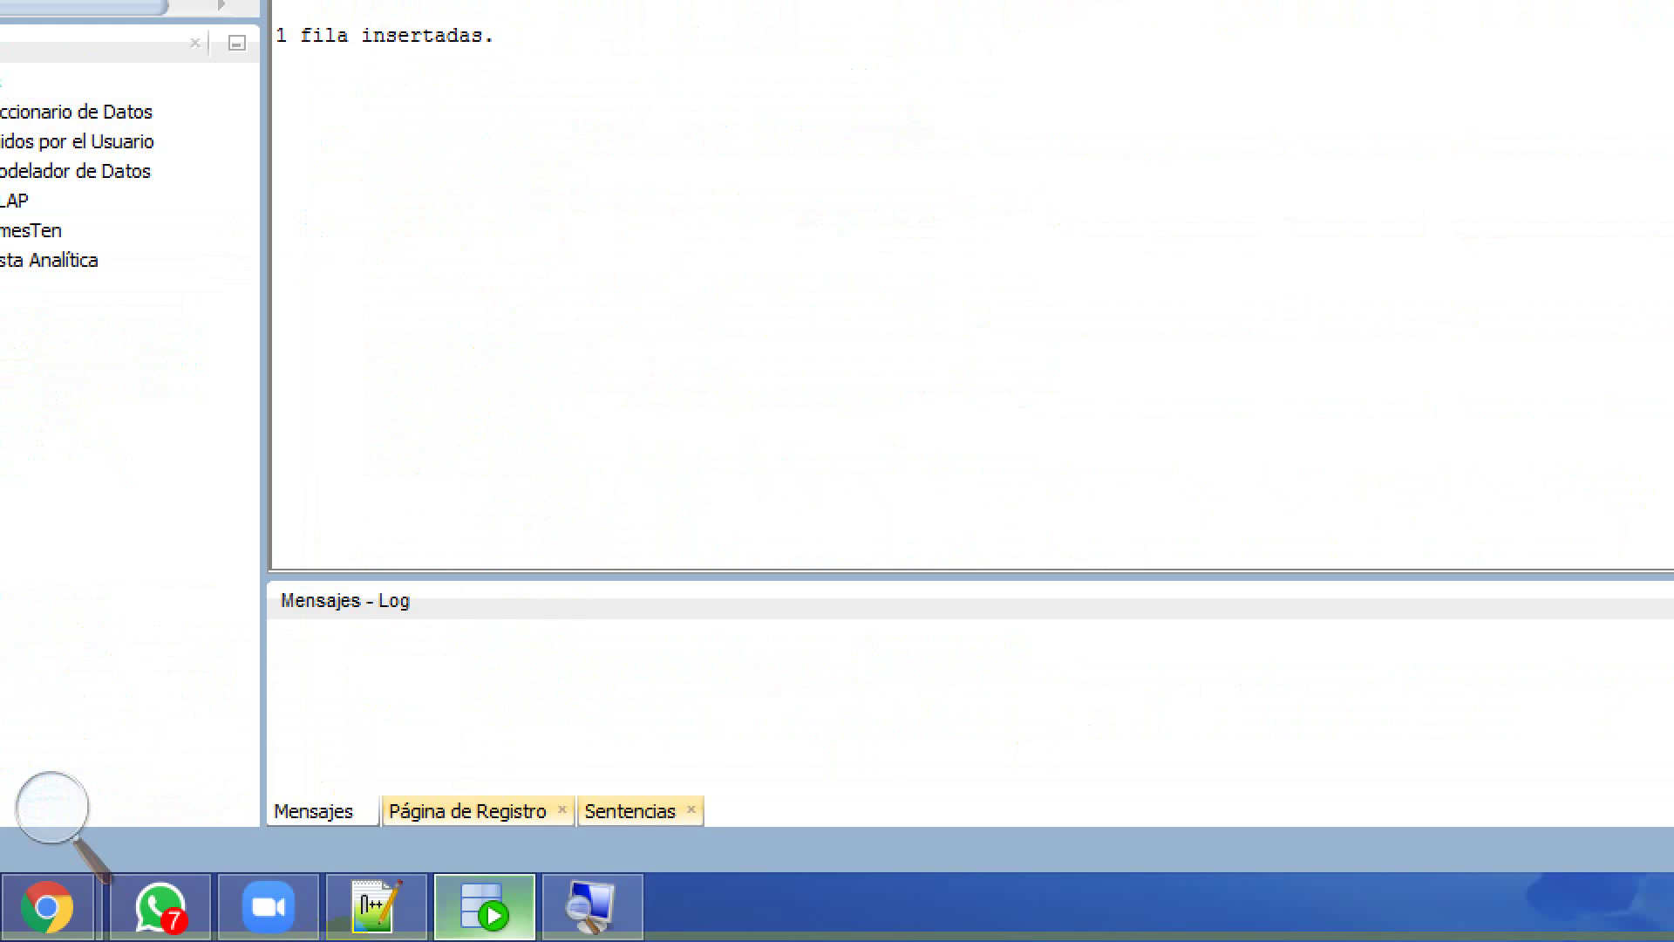
{"action": "left_click", "coordinate": [592, 907]}
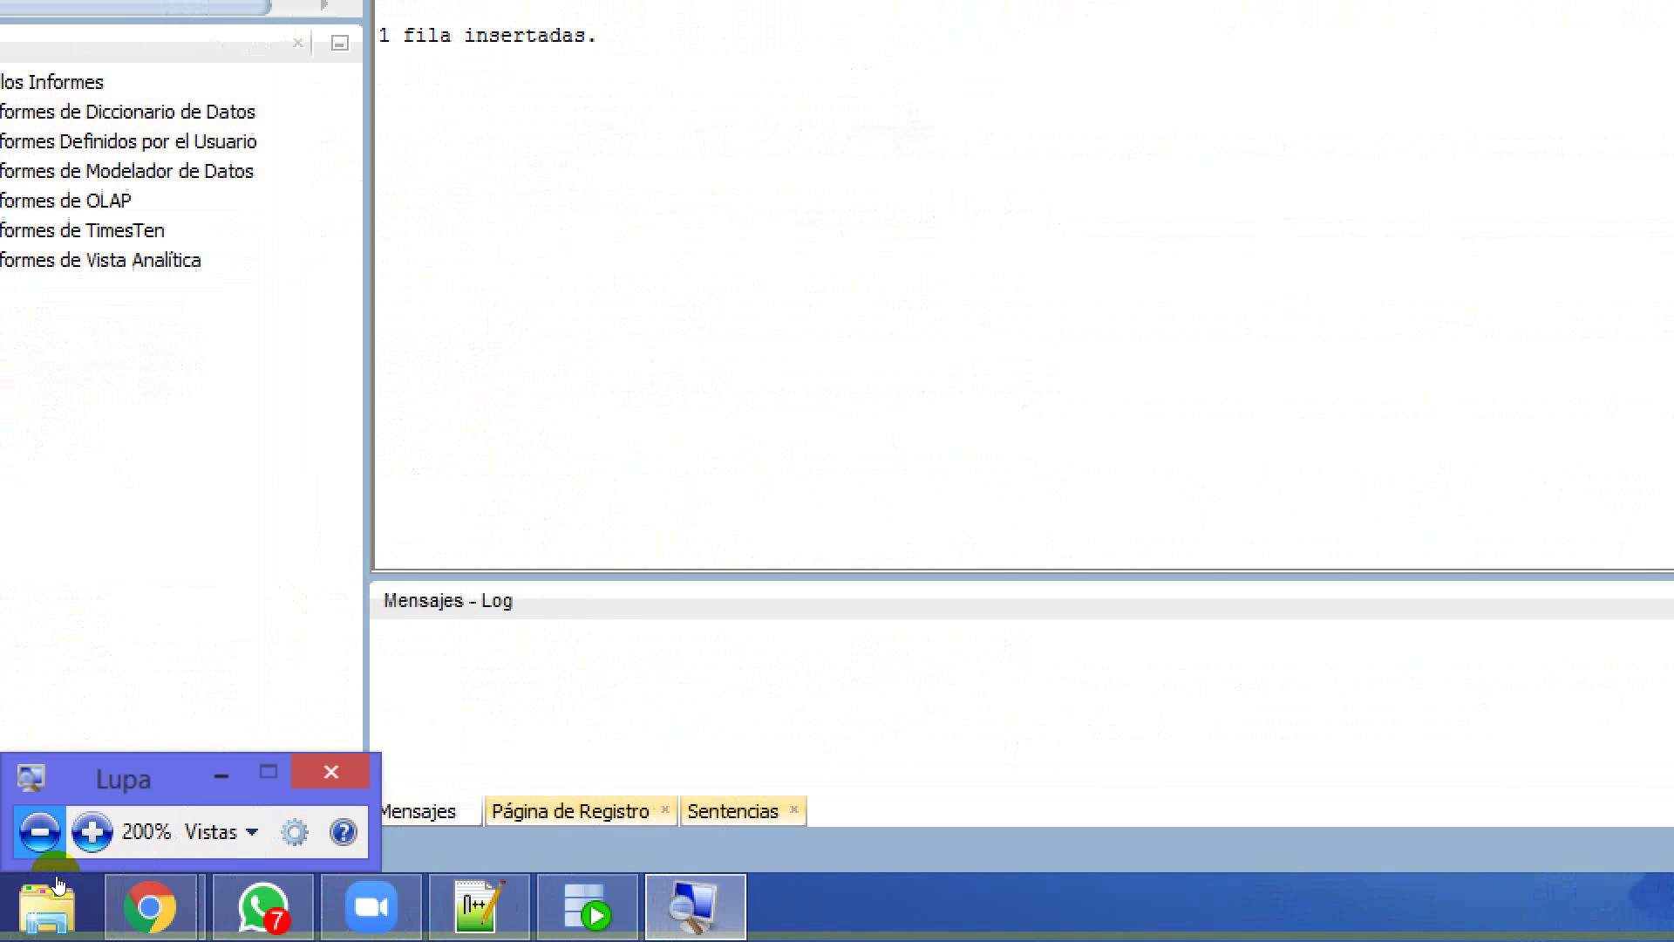
Reset screen magnification to 100%, minimize the magnifier, and enlarge the Script Output area
{"action": "left_click", "coordinate": [39, 831]}
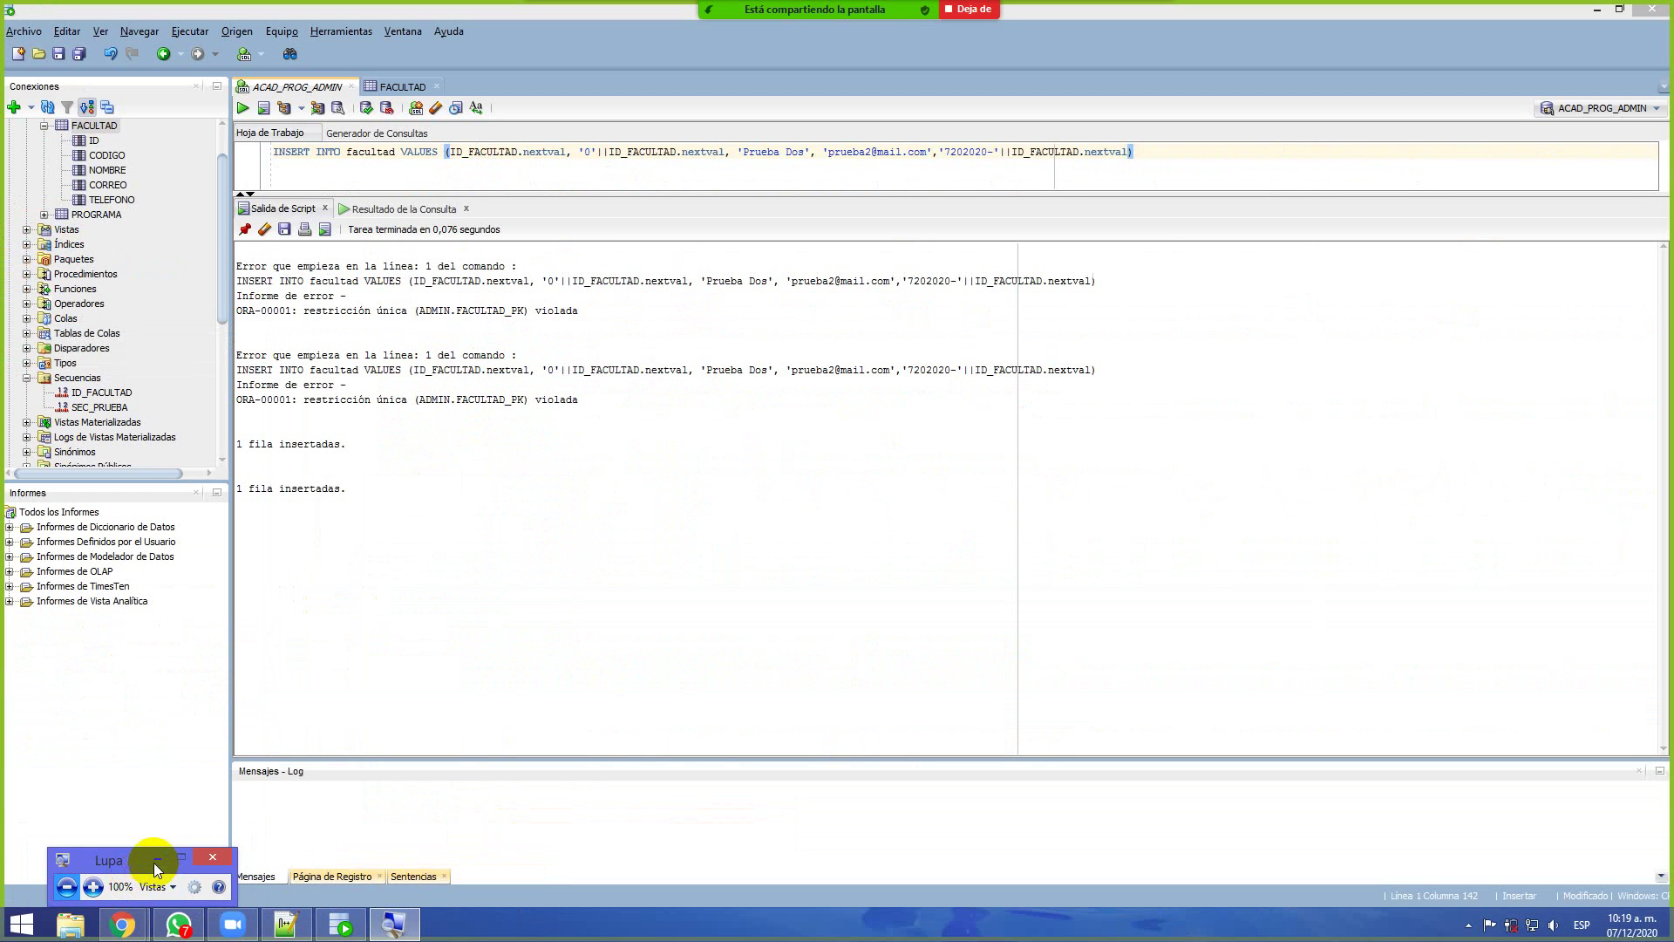
{"action": "left_click", "coordinate": [157, 859]}
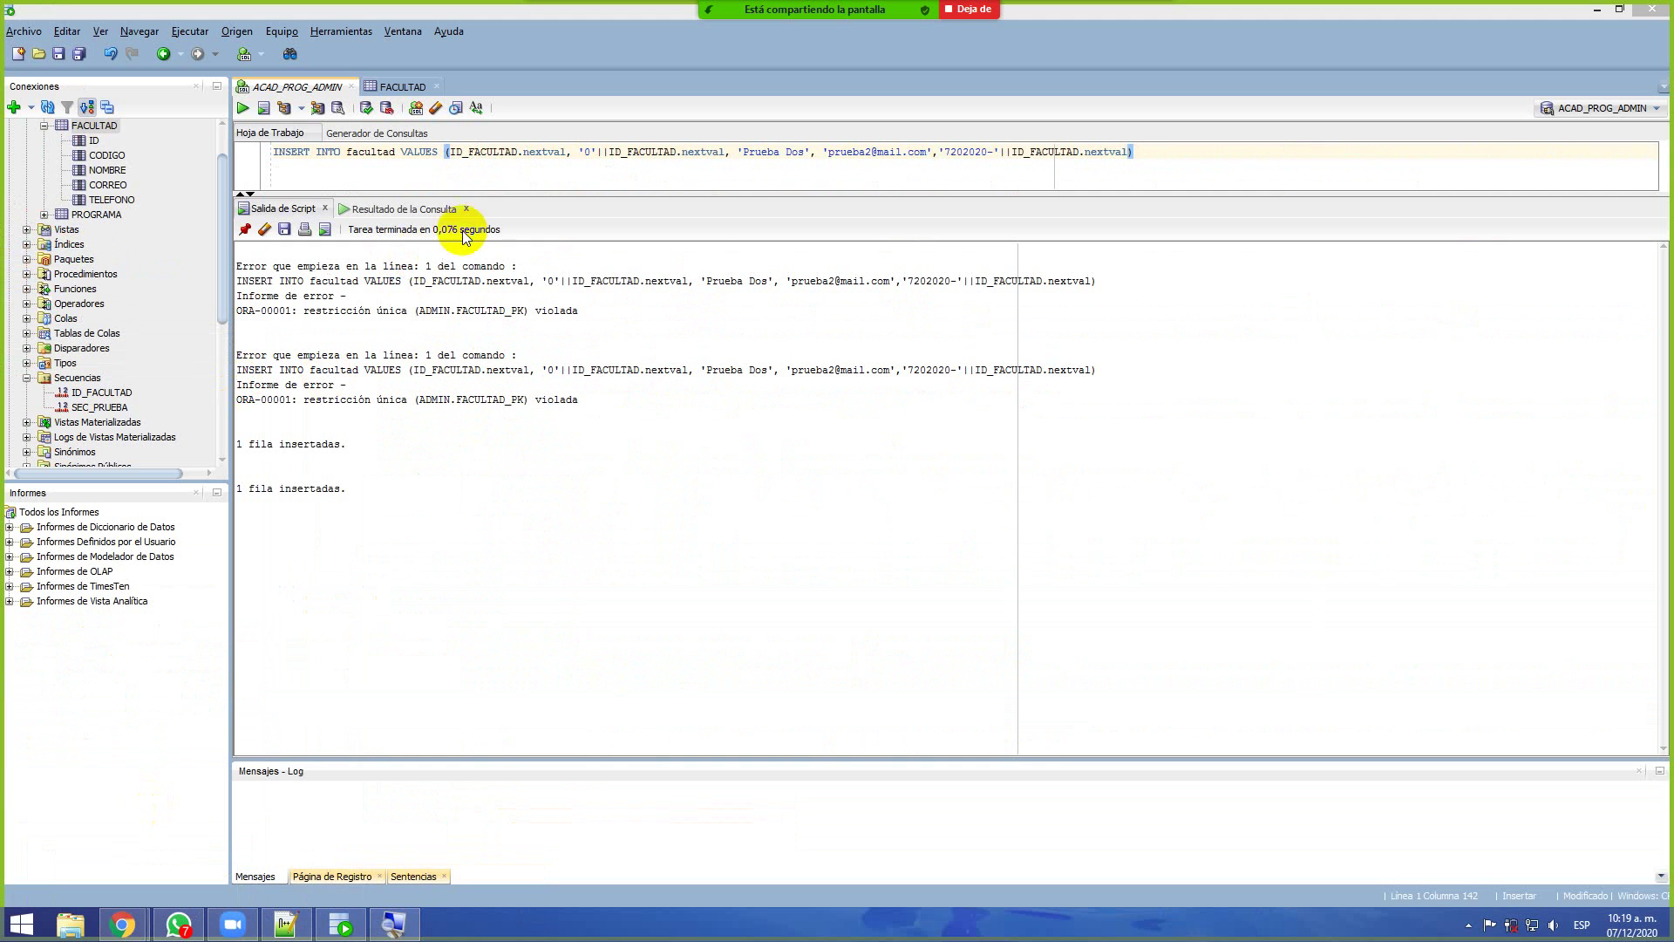
{"action": "left_click_drag", "start_coordinate": [510, 193], "coordinate": [479, 481]}
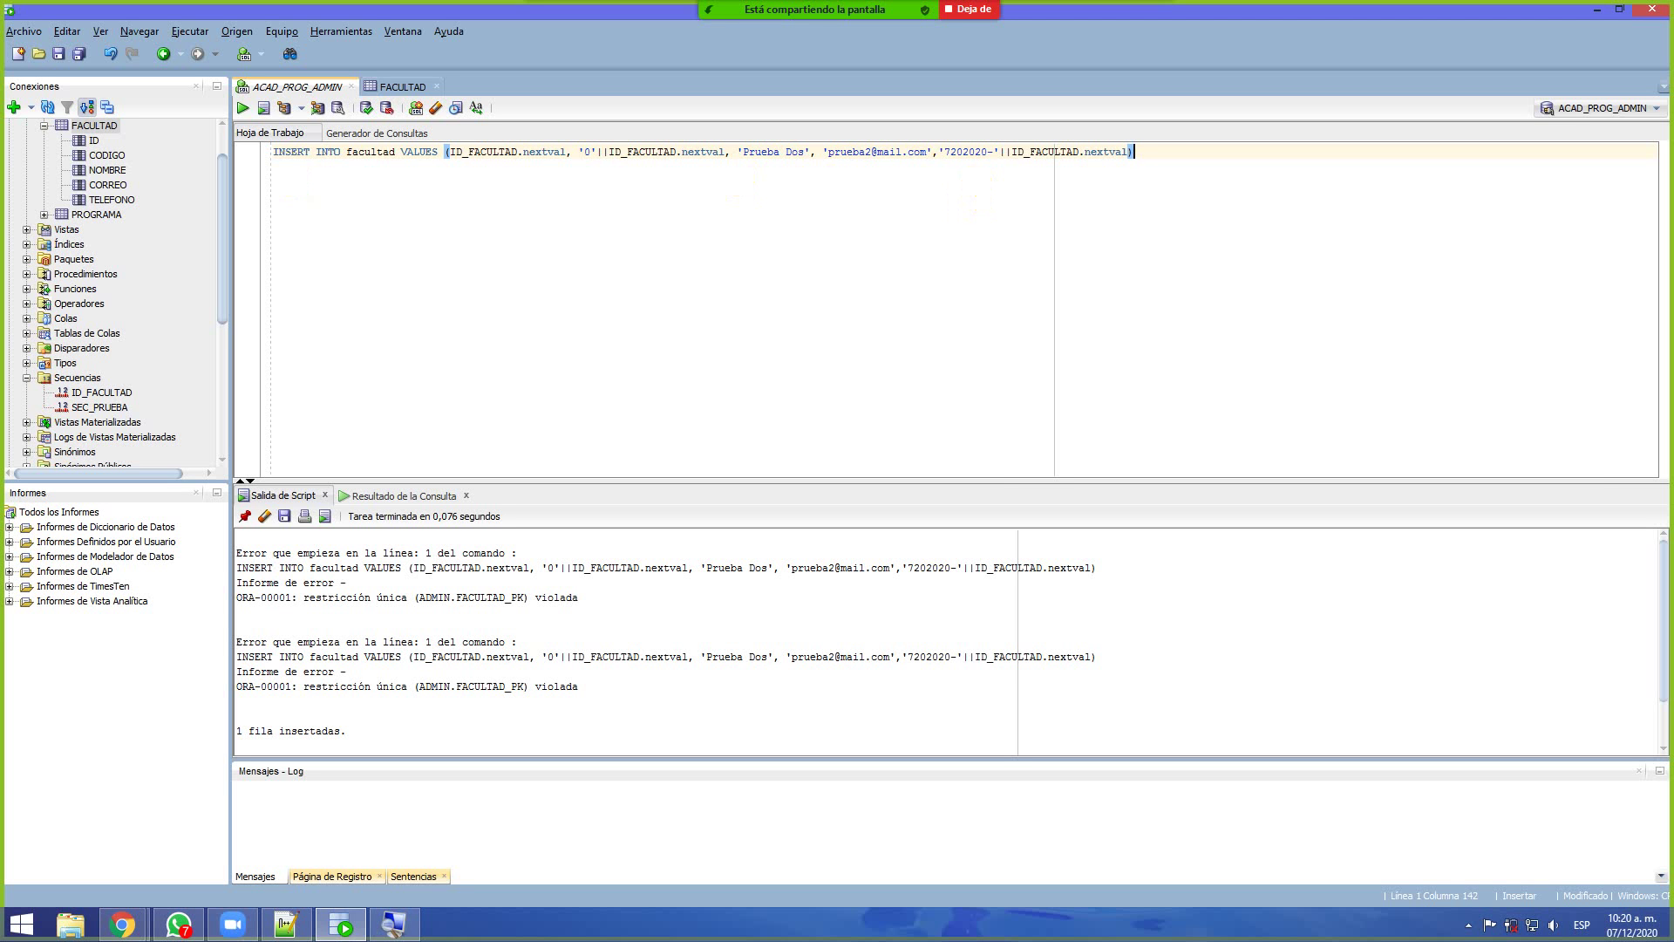
Back in the worksheet, select the first ID_FACULTAD.nextval that supplies the ID column
{"action": "key", "text": "alt+Tab"}
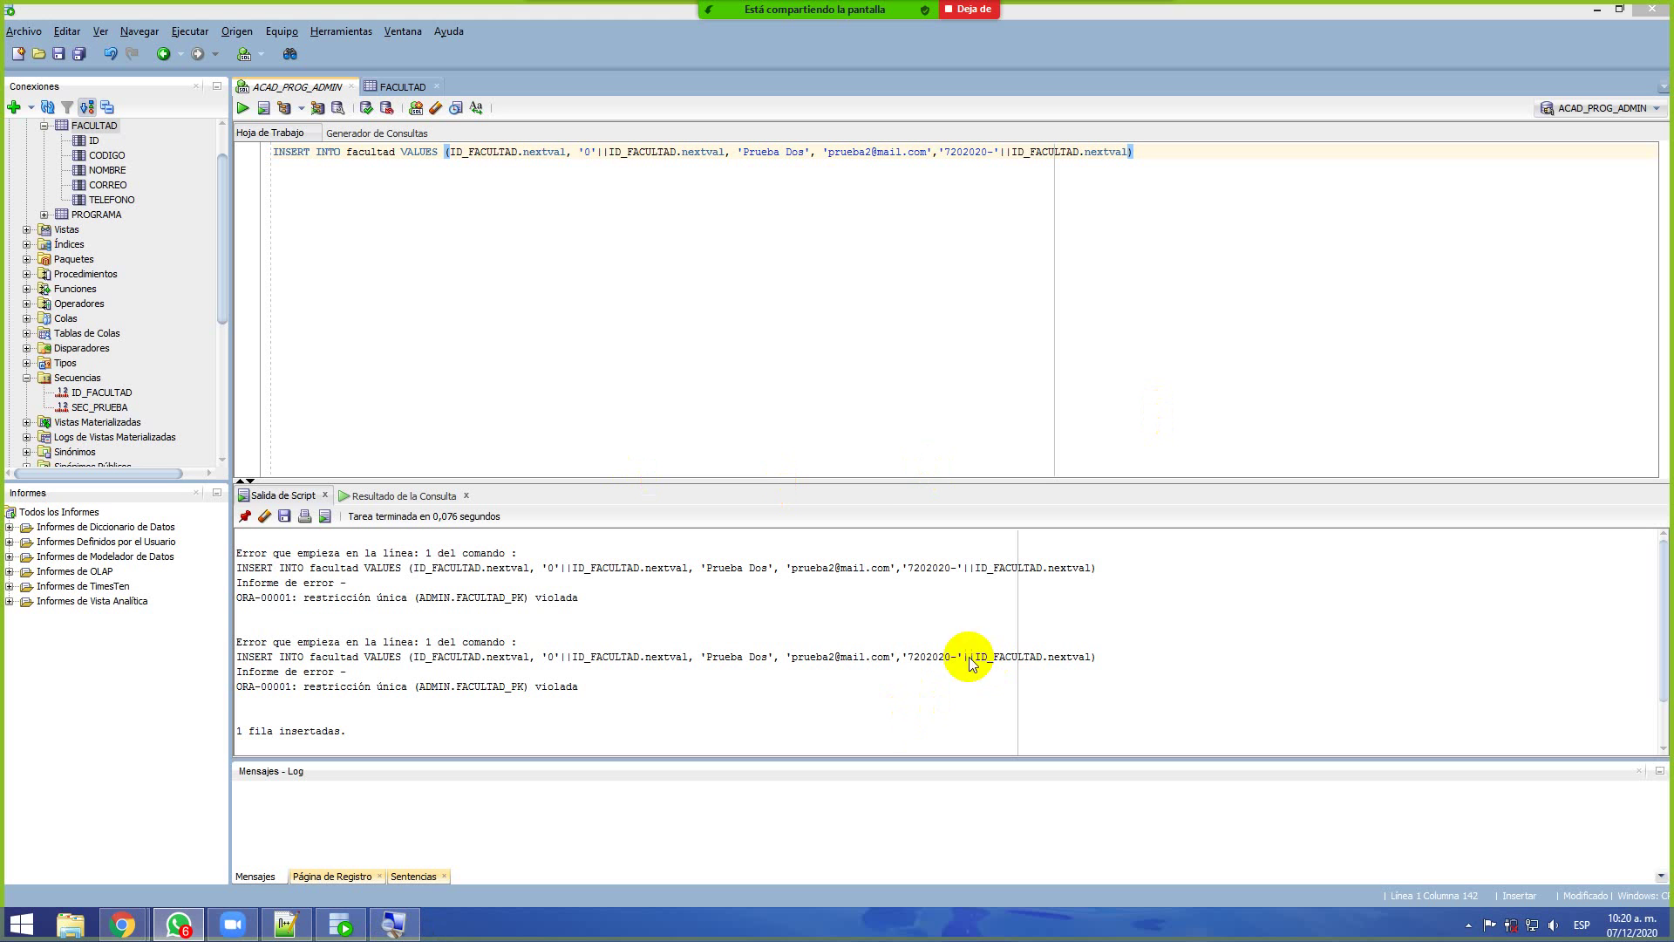
{"action": "left_click", "coordinate": [861, 409]}
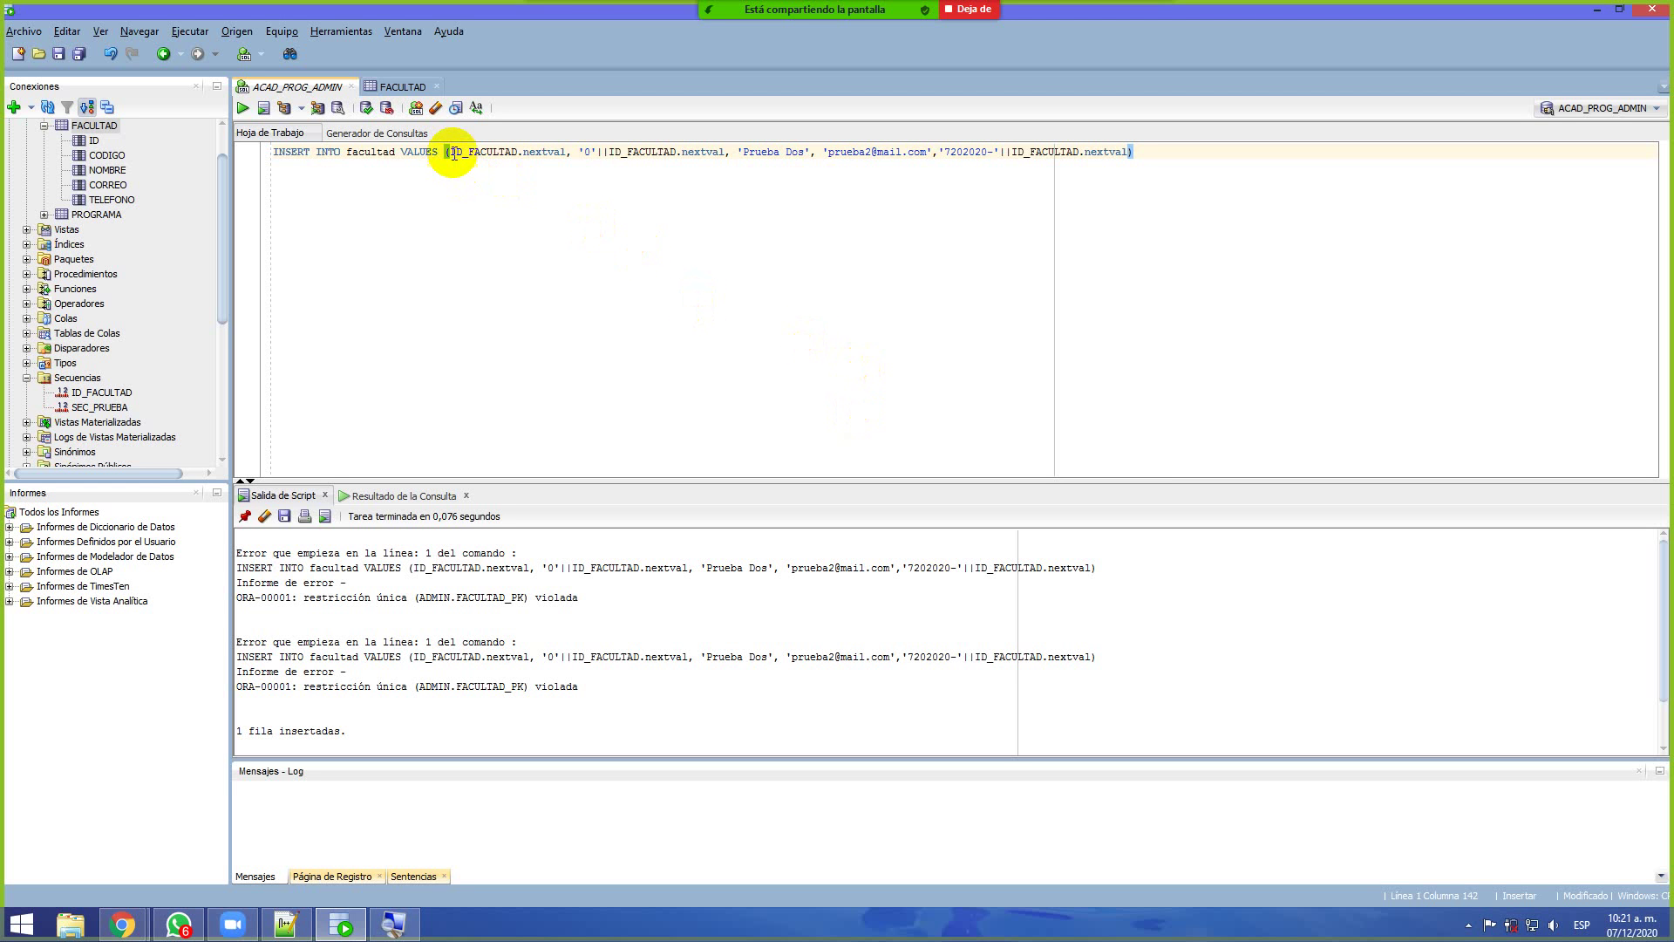
{"action": "left_click_drag", "start_coordinate": [447, 152], "coordinate": [565, 152]}
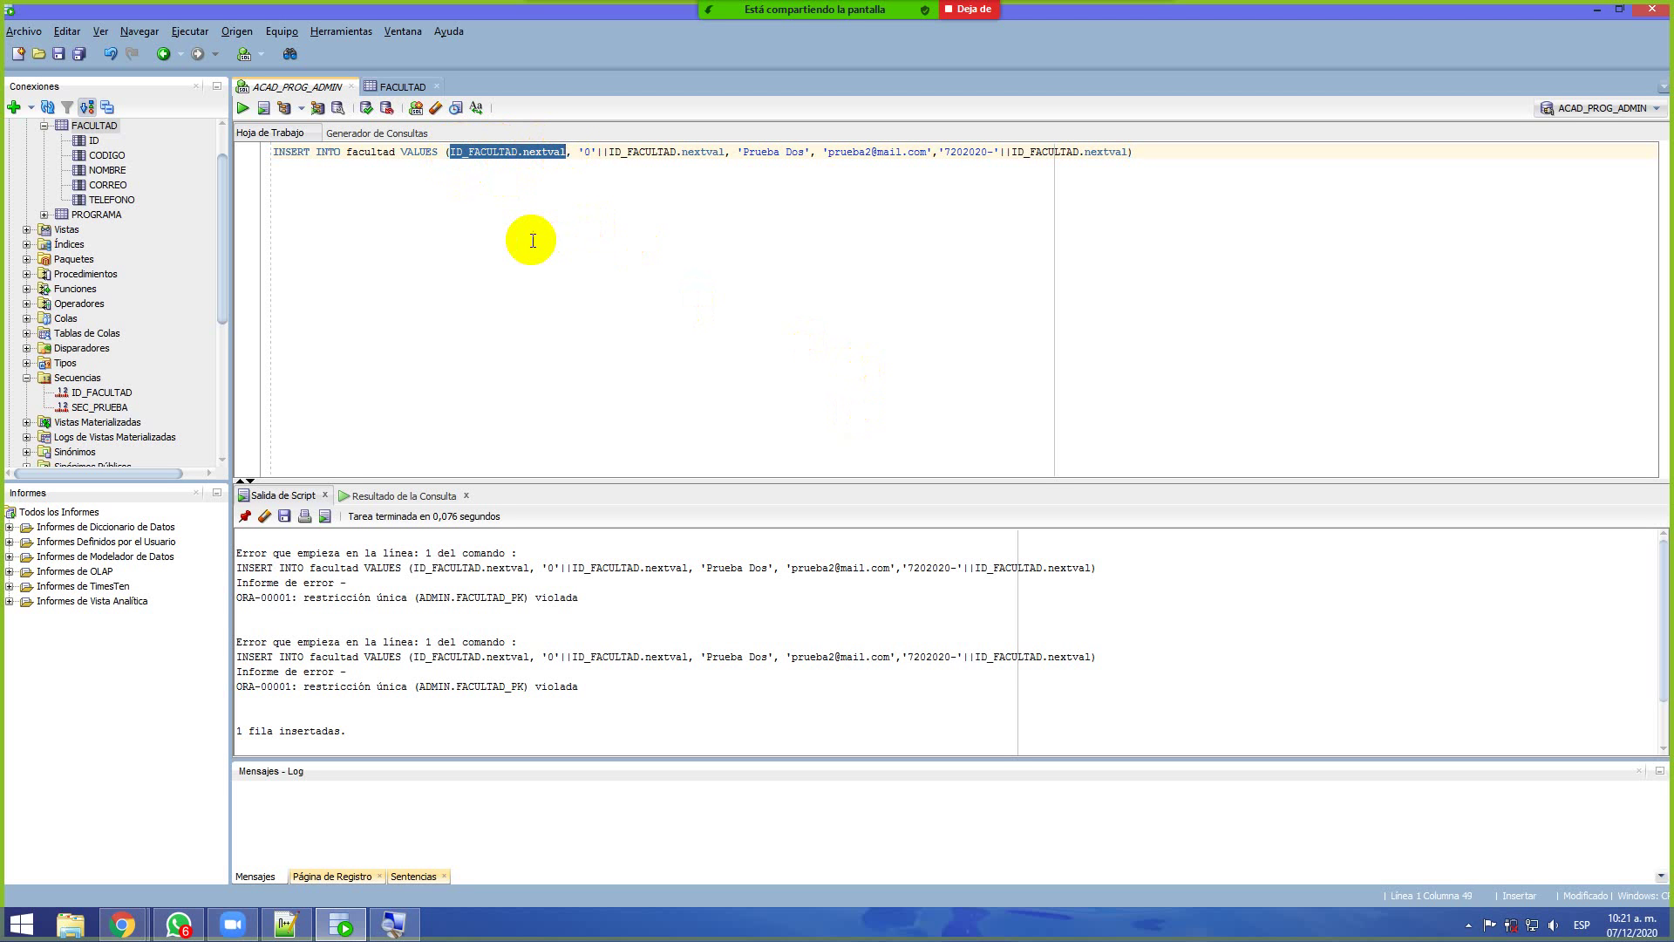
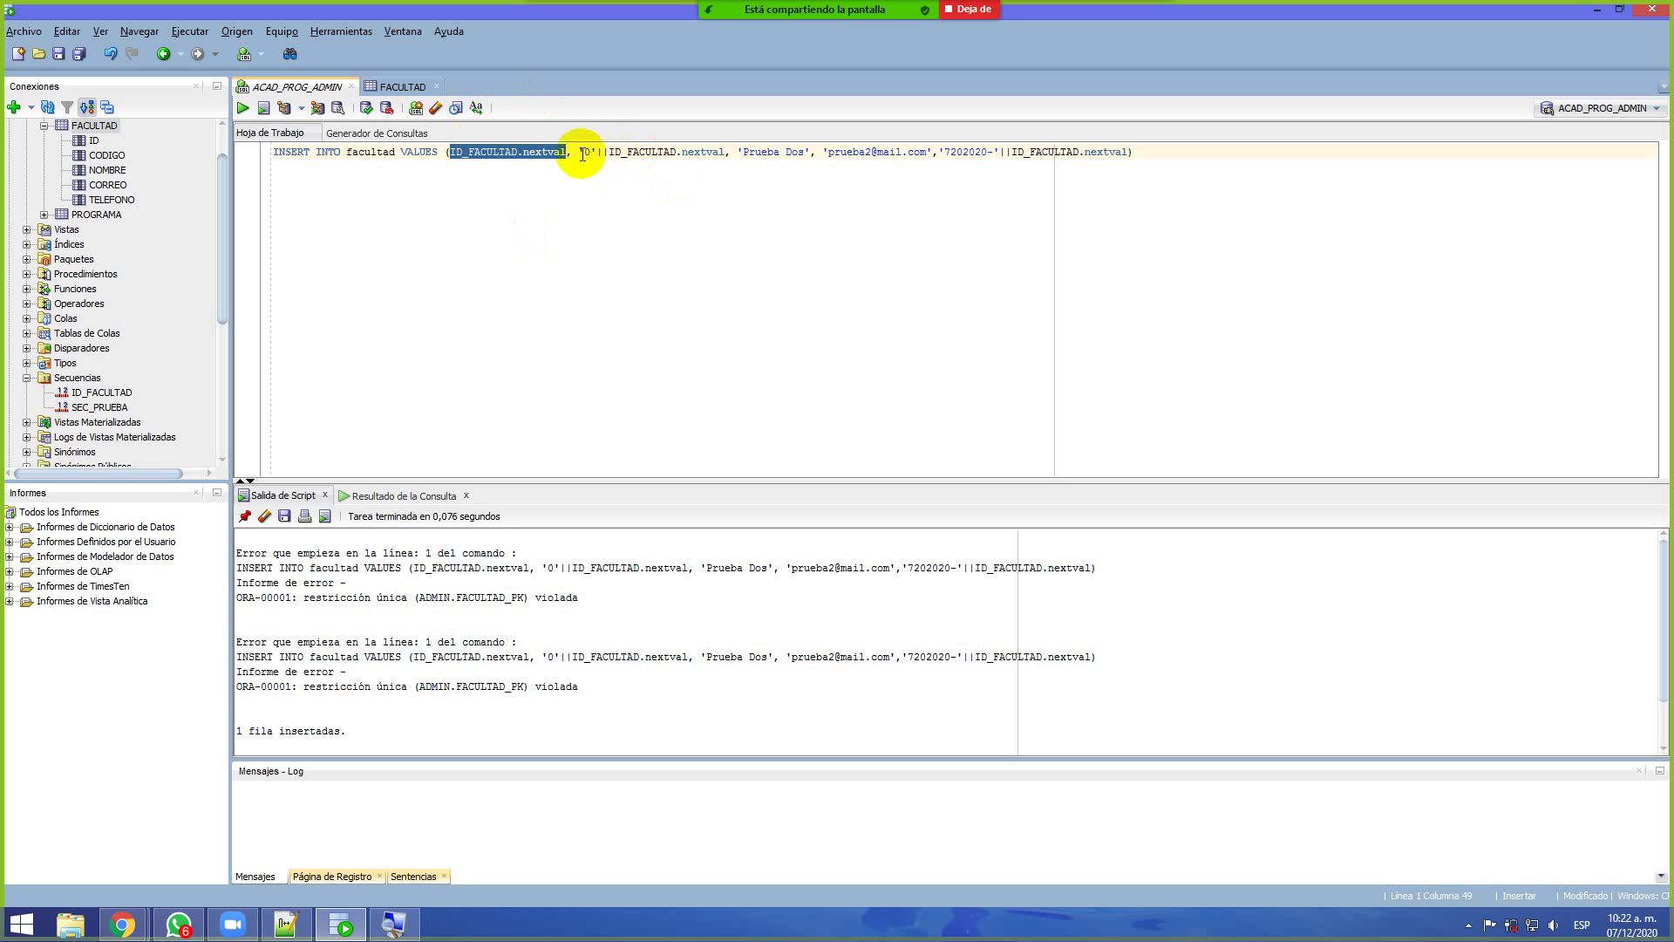
Mark the code, phone, name and e-mail value expressions in the INSERT statement and clear them
{"action": "left_click_drag", "start_coordinate": [579, 156], "coordinate": [722, 157]}
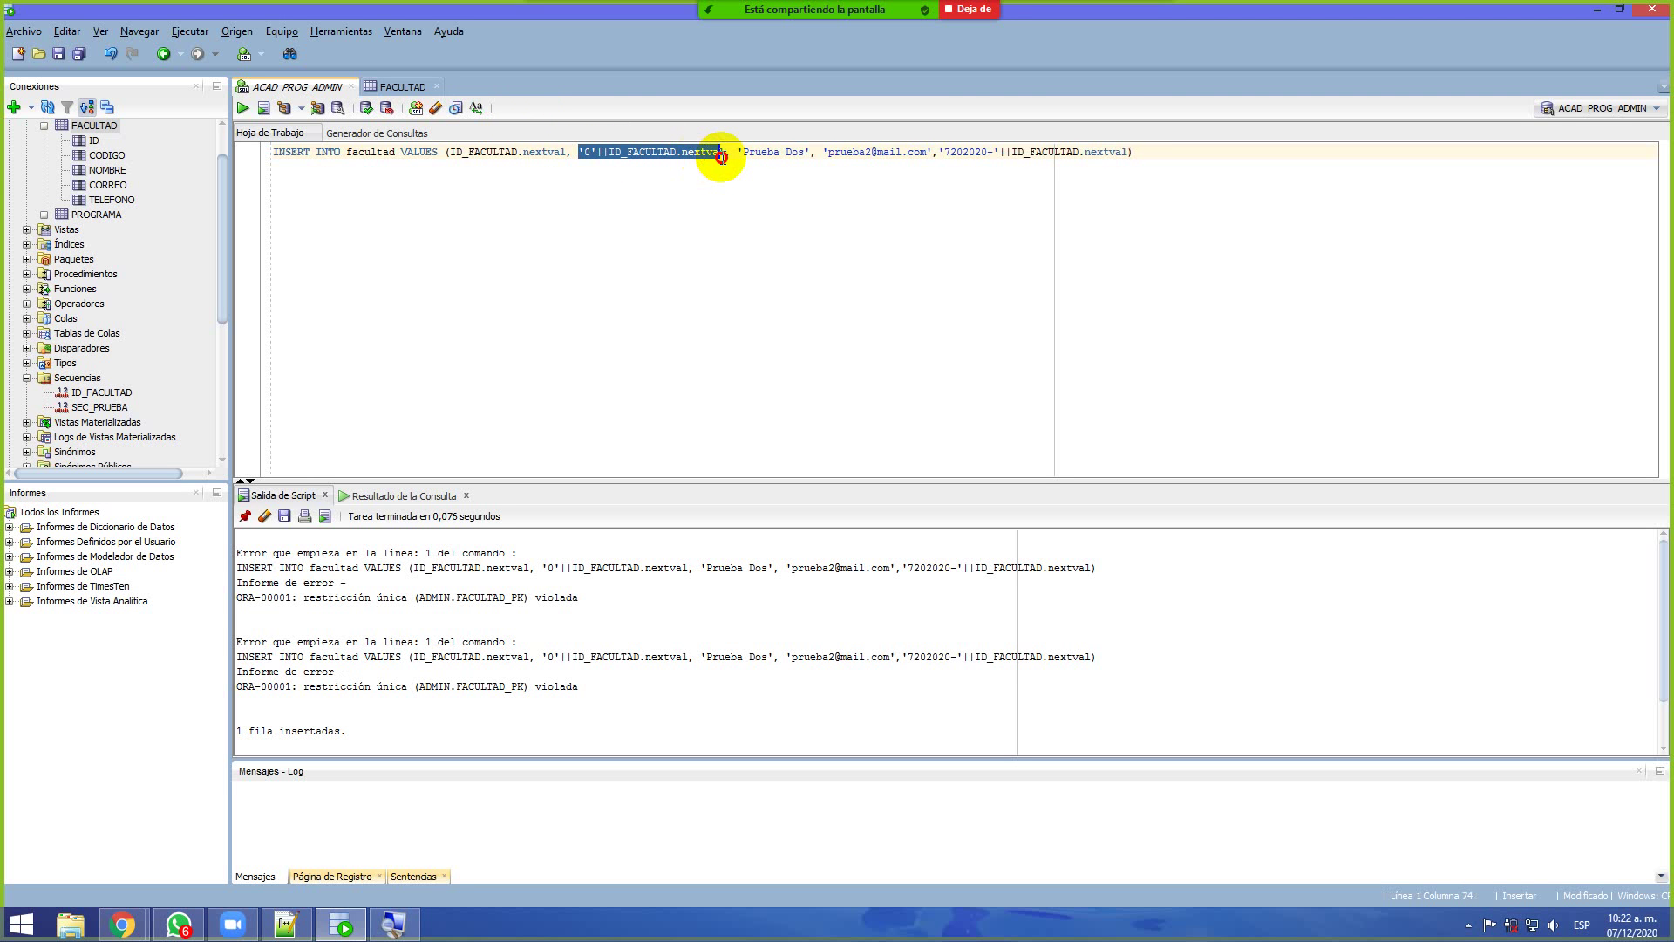
{"action": "left_click_drag", "start_coordinate": [932, 156], "coordinate": [1031, 155]}
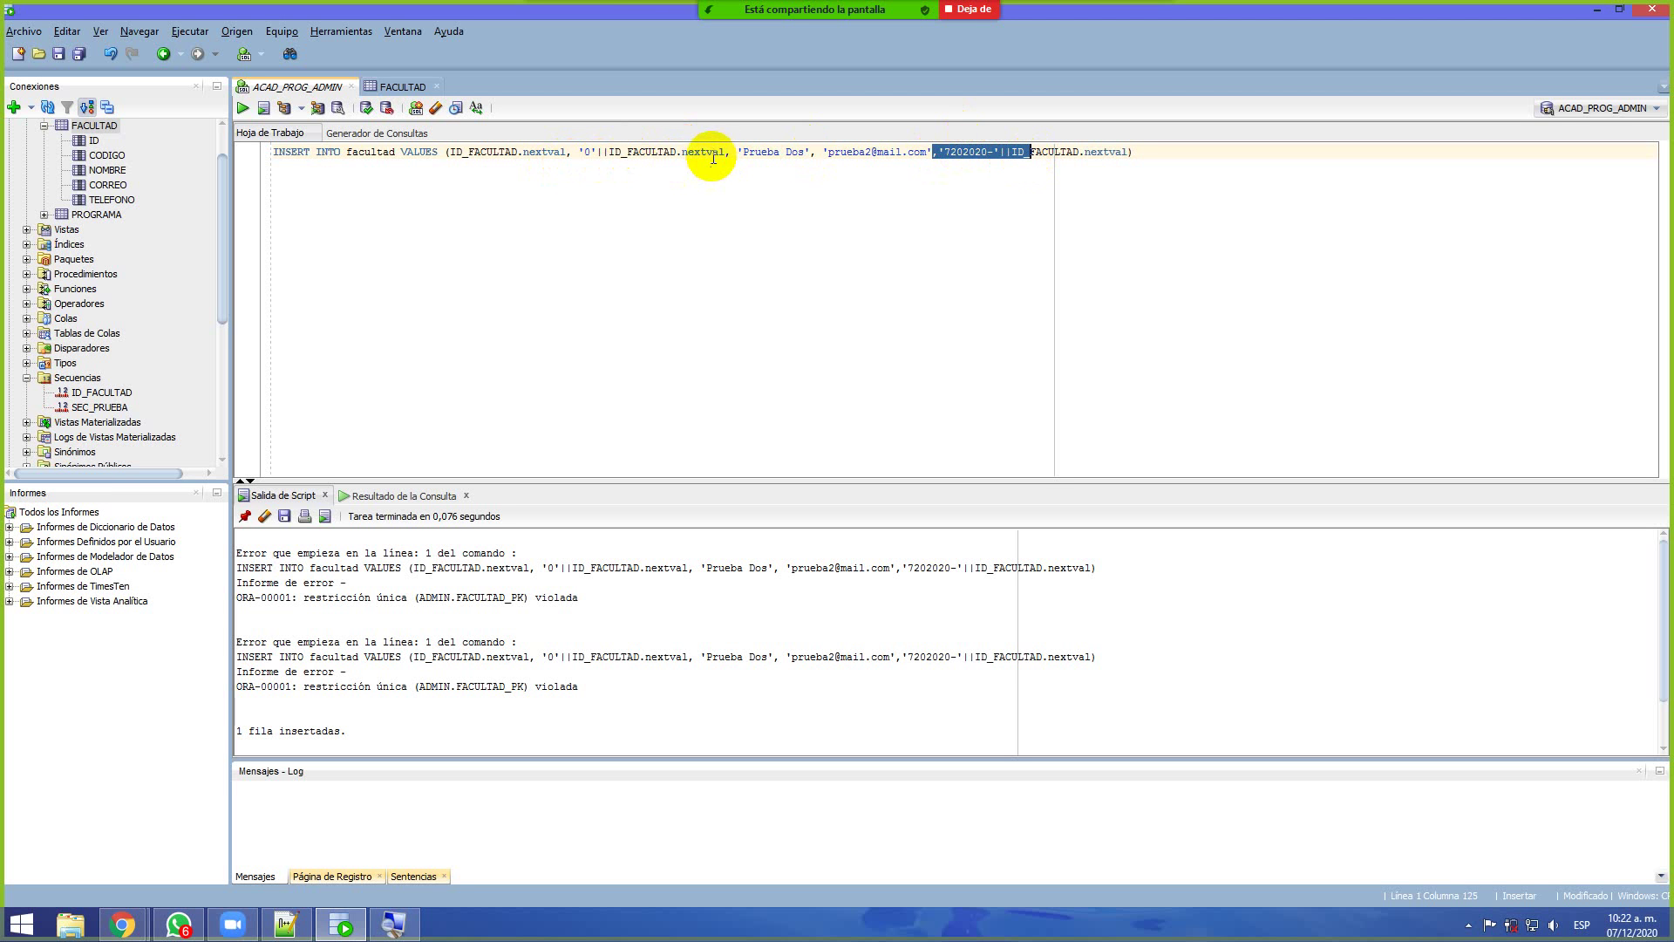
{"action": "left_click_drag", "start_coordinate": [738, 156], "coordinate": [931, 162]}
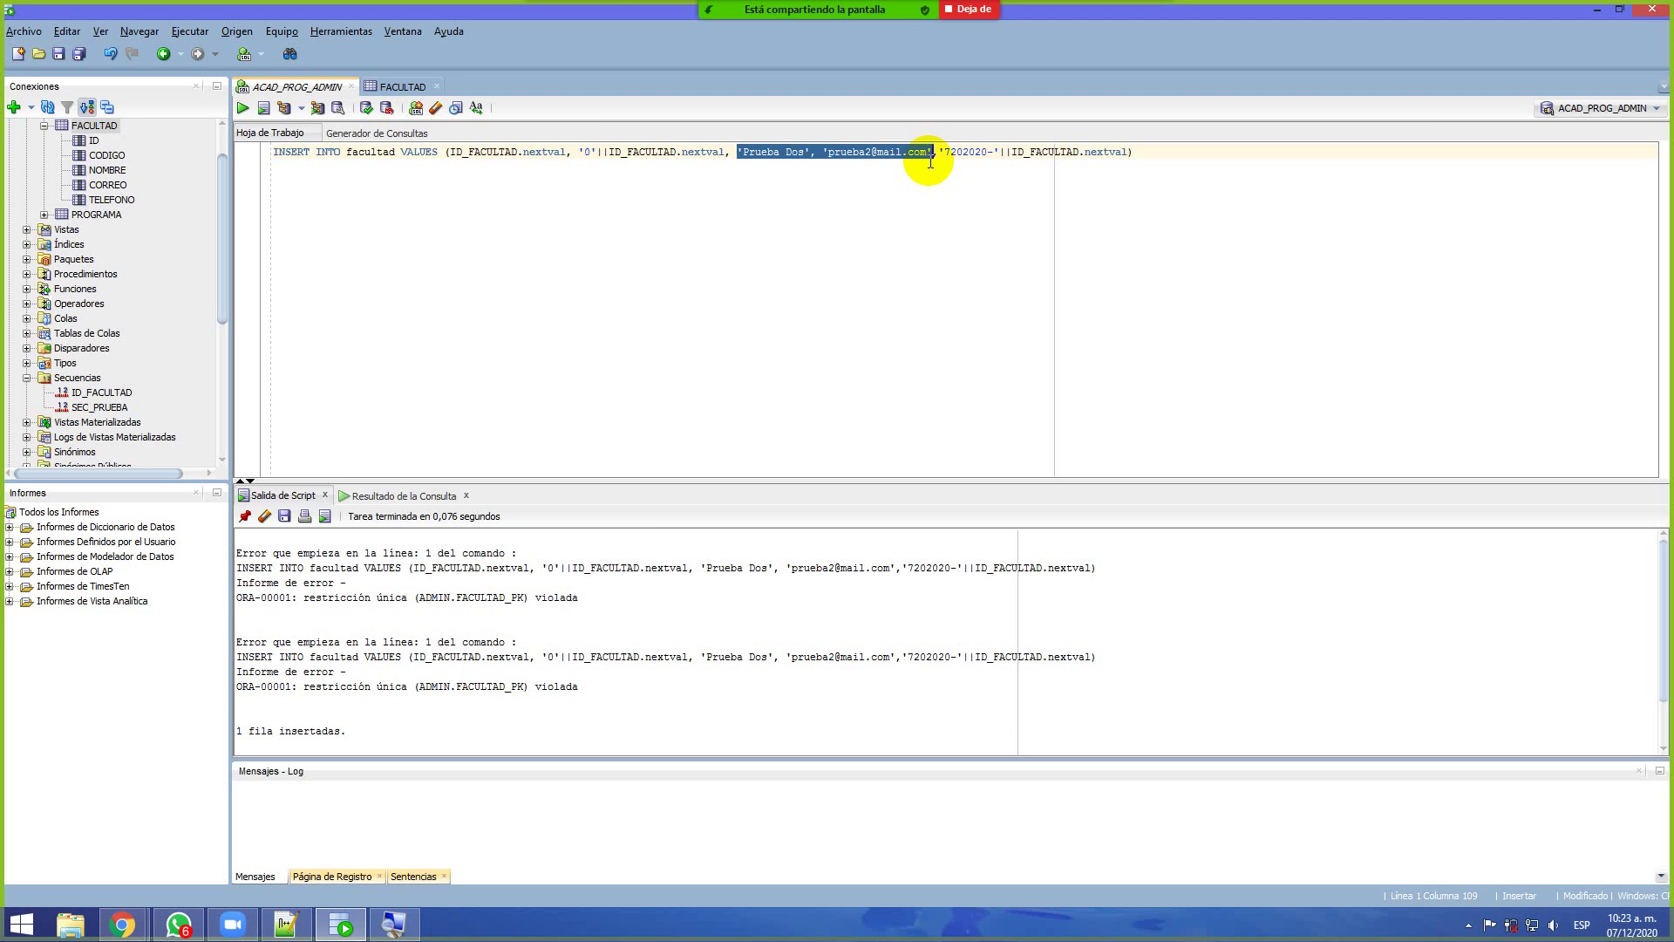
{"action": "left_click", "coordinate": [980, 243]}
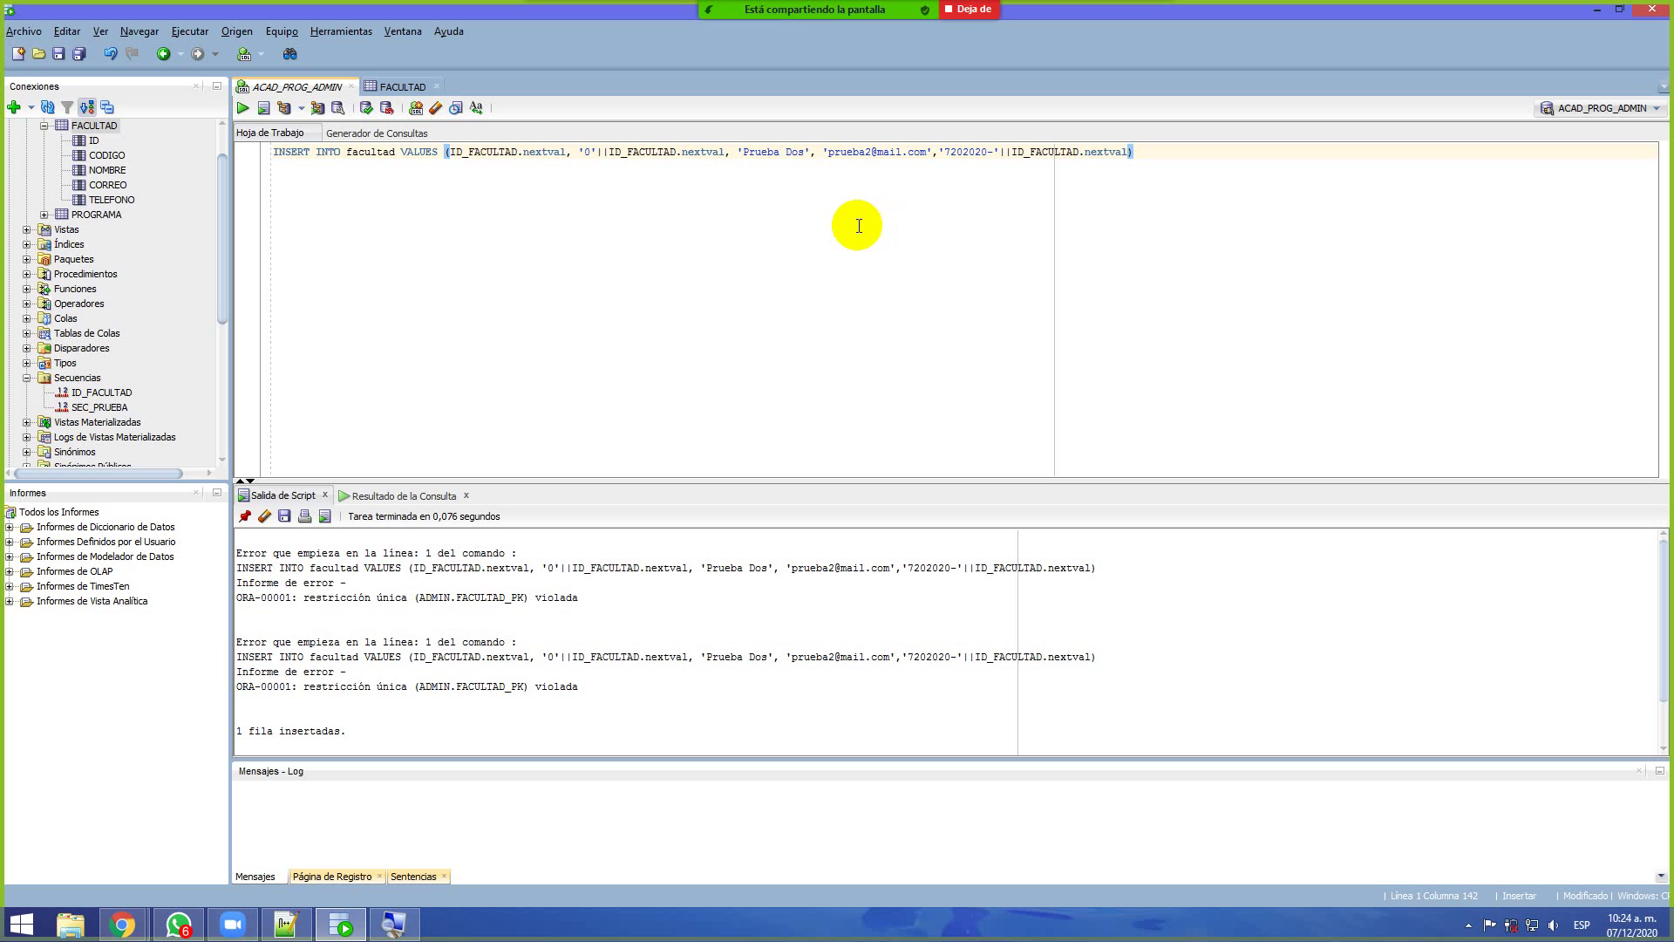
Highlight the '0'||ID_FACULTAD.nextval code expression, then stop sharing and bring up the Zoom meeting
{"action": "left_click", "coordinate": [579, 155]}
{"action": "left_click_drag", "start_coordinate": [579, 154], "coordinate": [726, 158]}
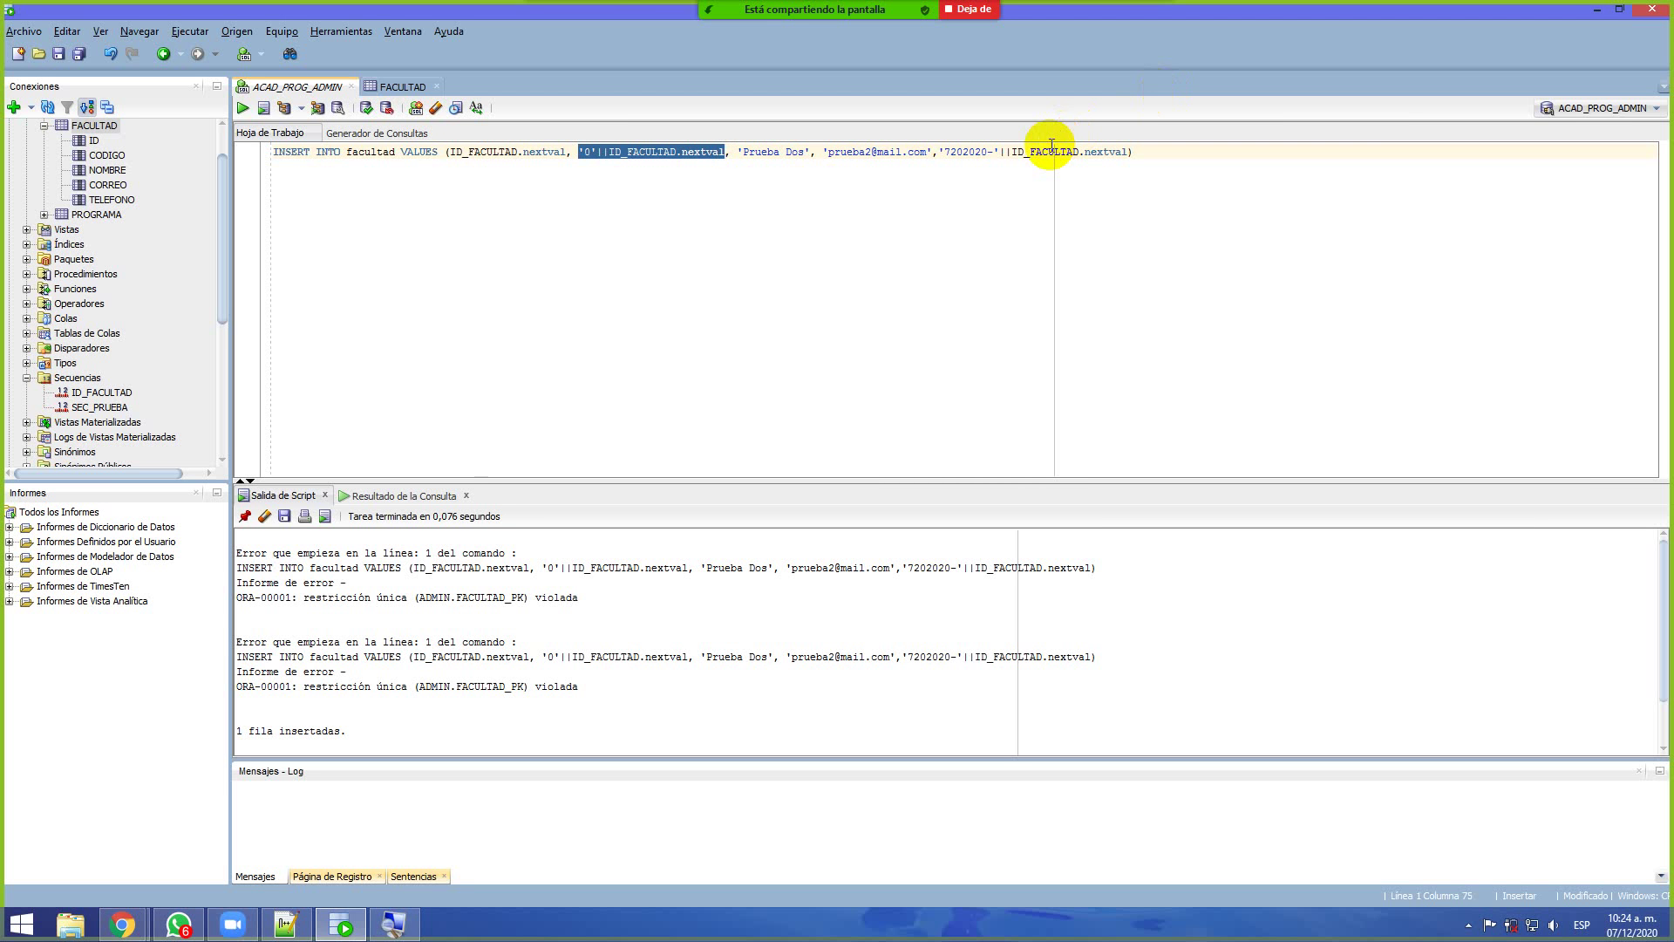
{"action": "left_click", "coordinate": [983, 12]}
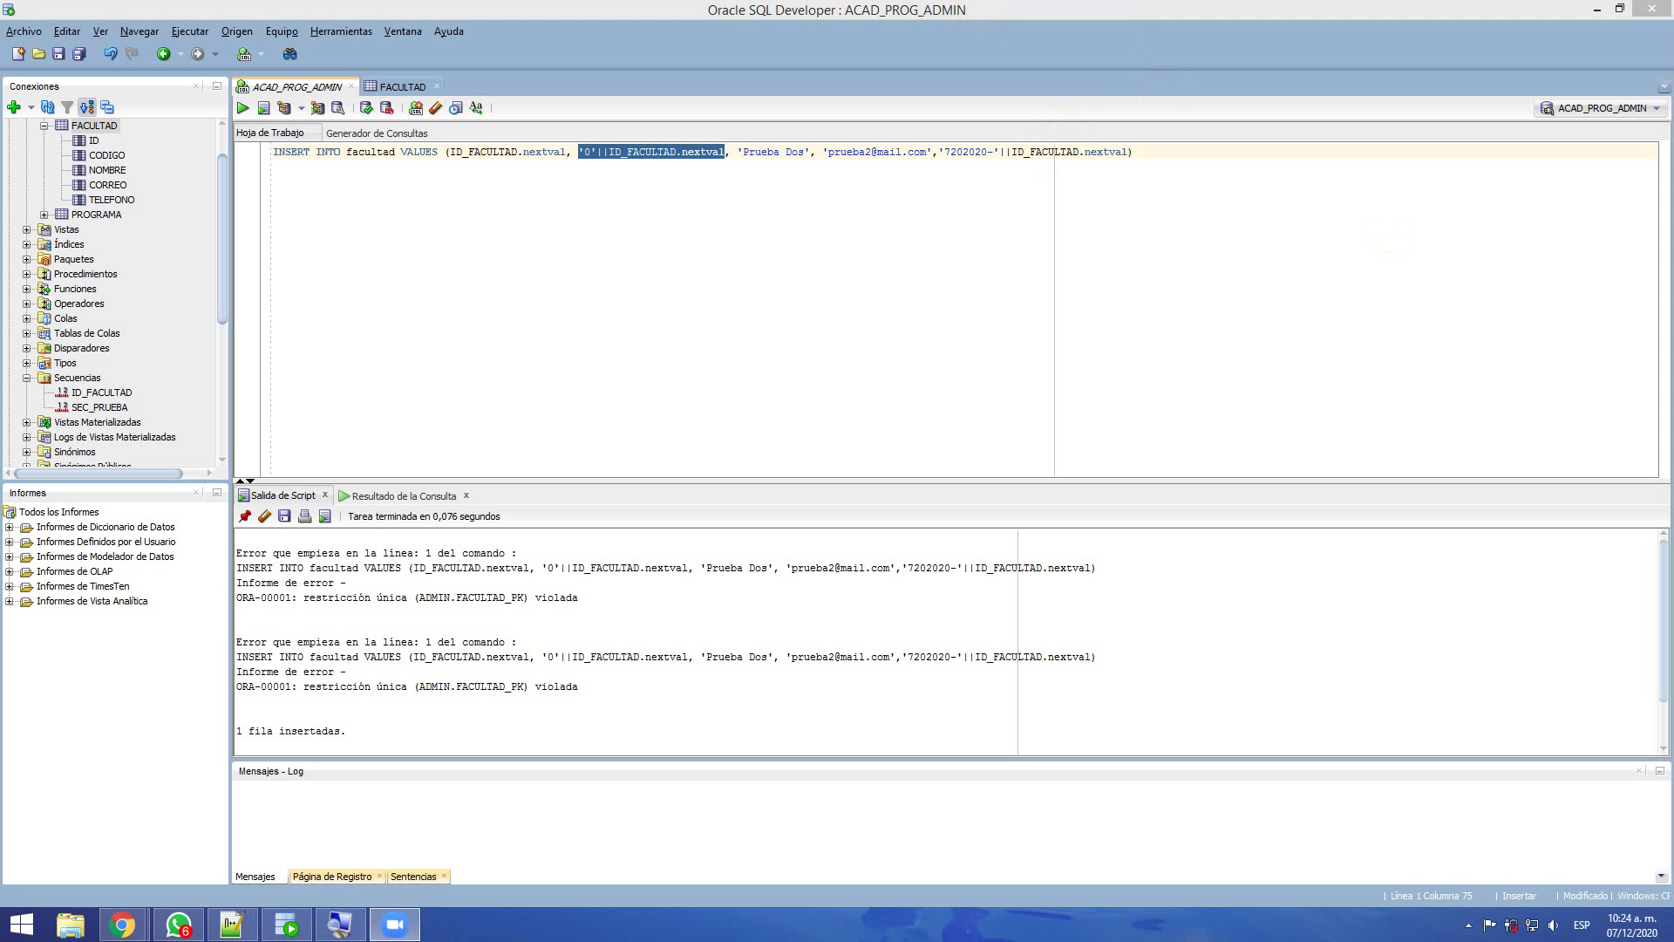
{"action": "double_click", "coordinate": [523, 34]}
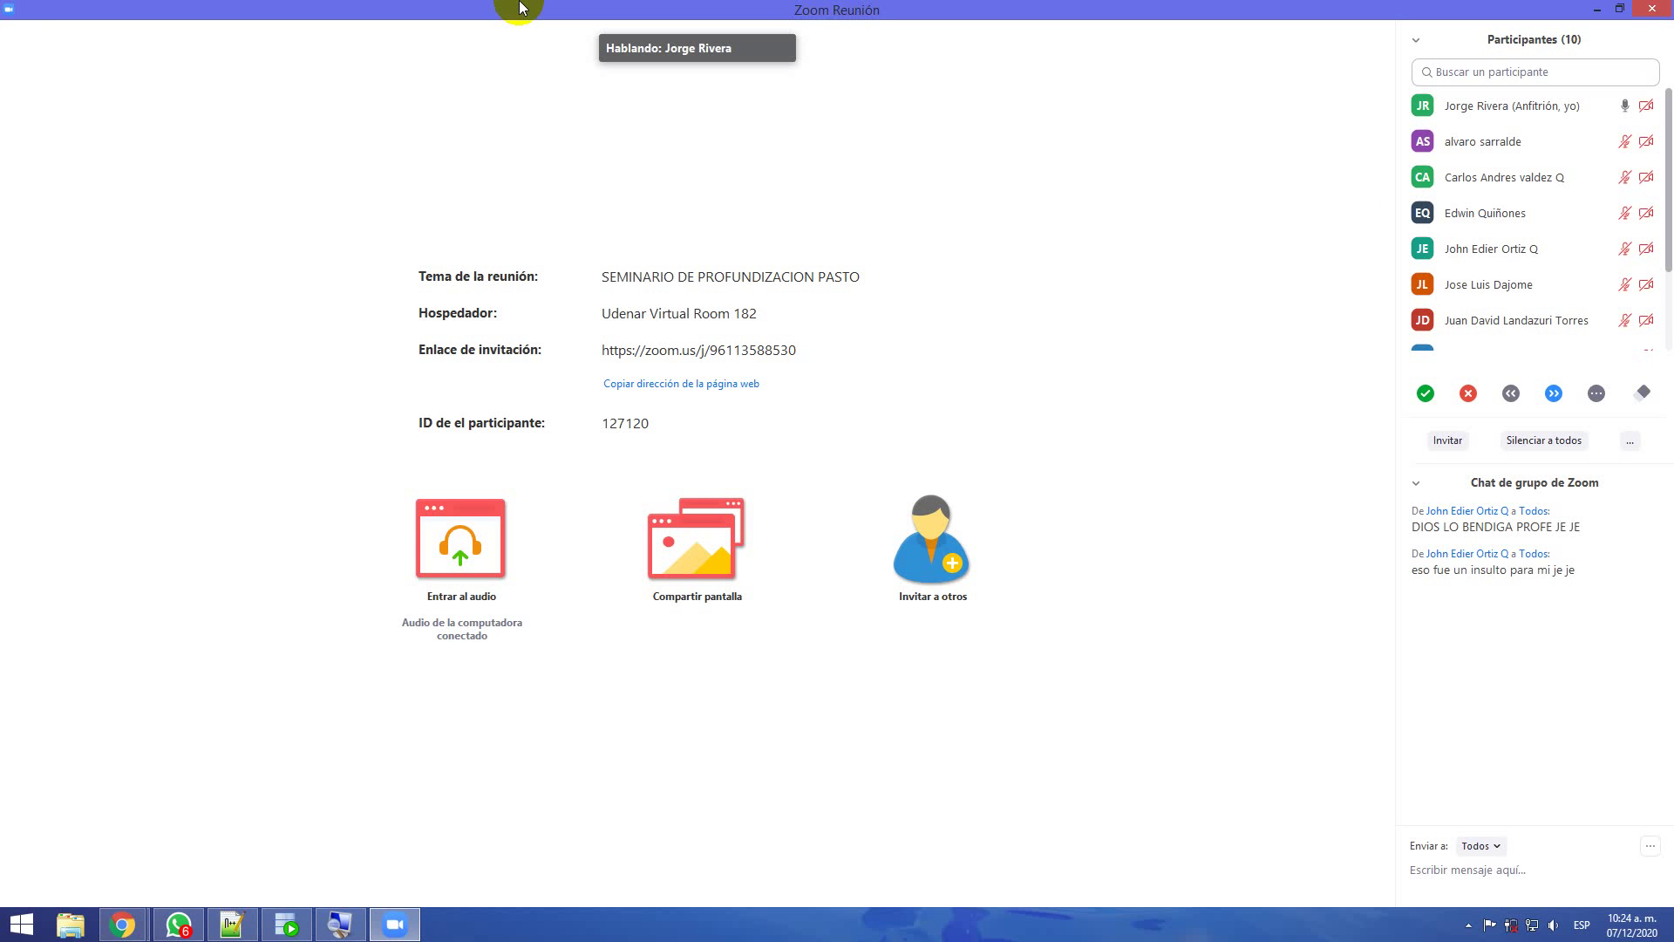
{"action": "mouse_move", "coordinate": [1650, 214]}
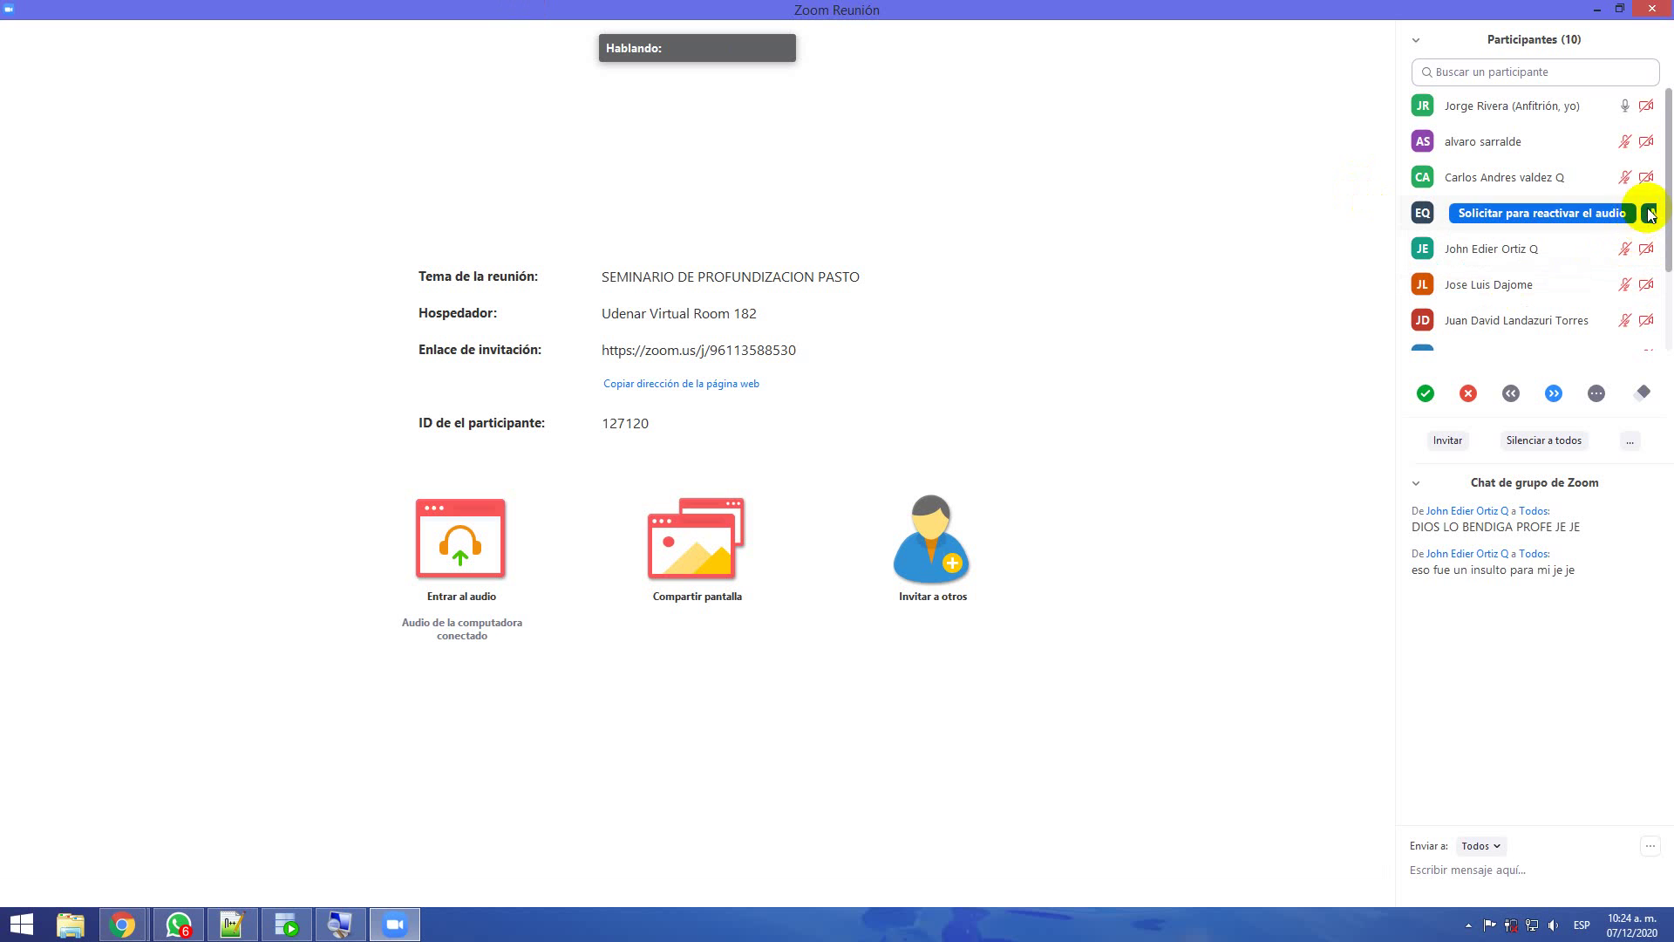
{"action": "scroll", "coordinate": [1661, 224], "scroll_direction": "down", "scroll_amount": 3}
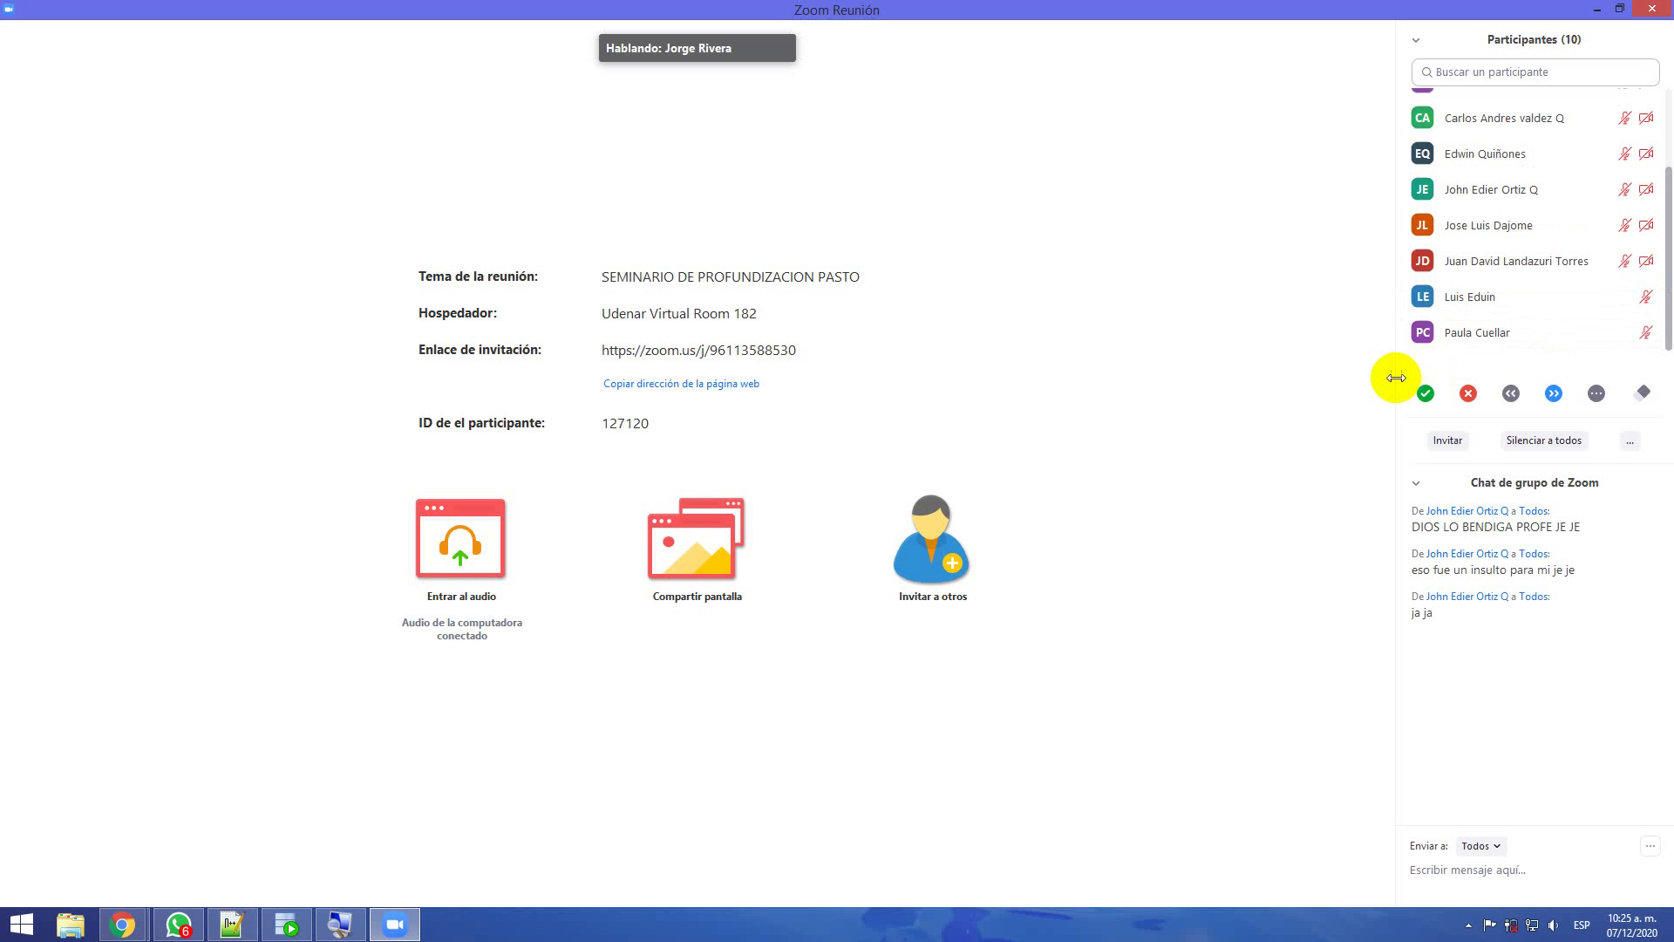
{"action": "scroll", "coordinate": [1564, 197], "scroll_direction": "up", "scroll_amount": 2}
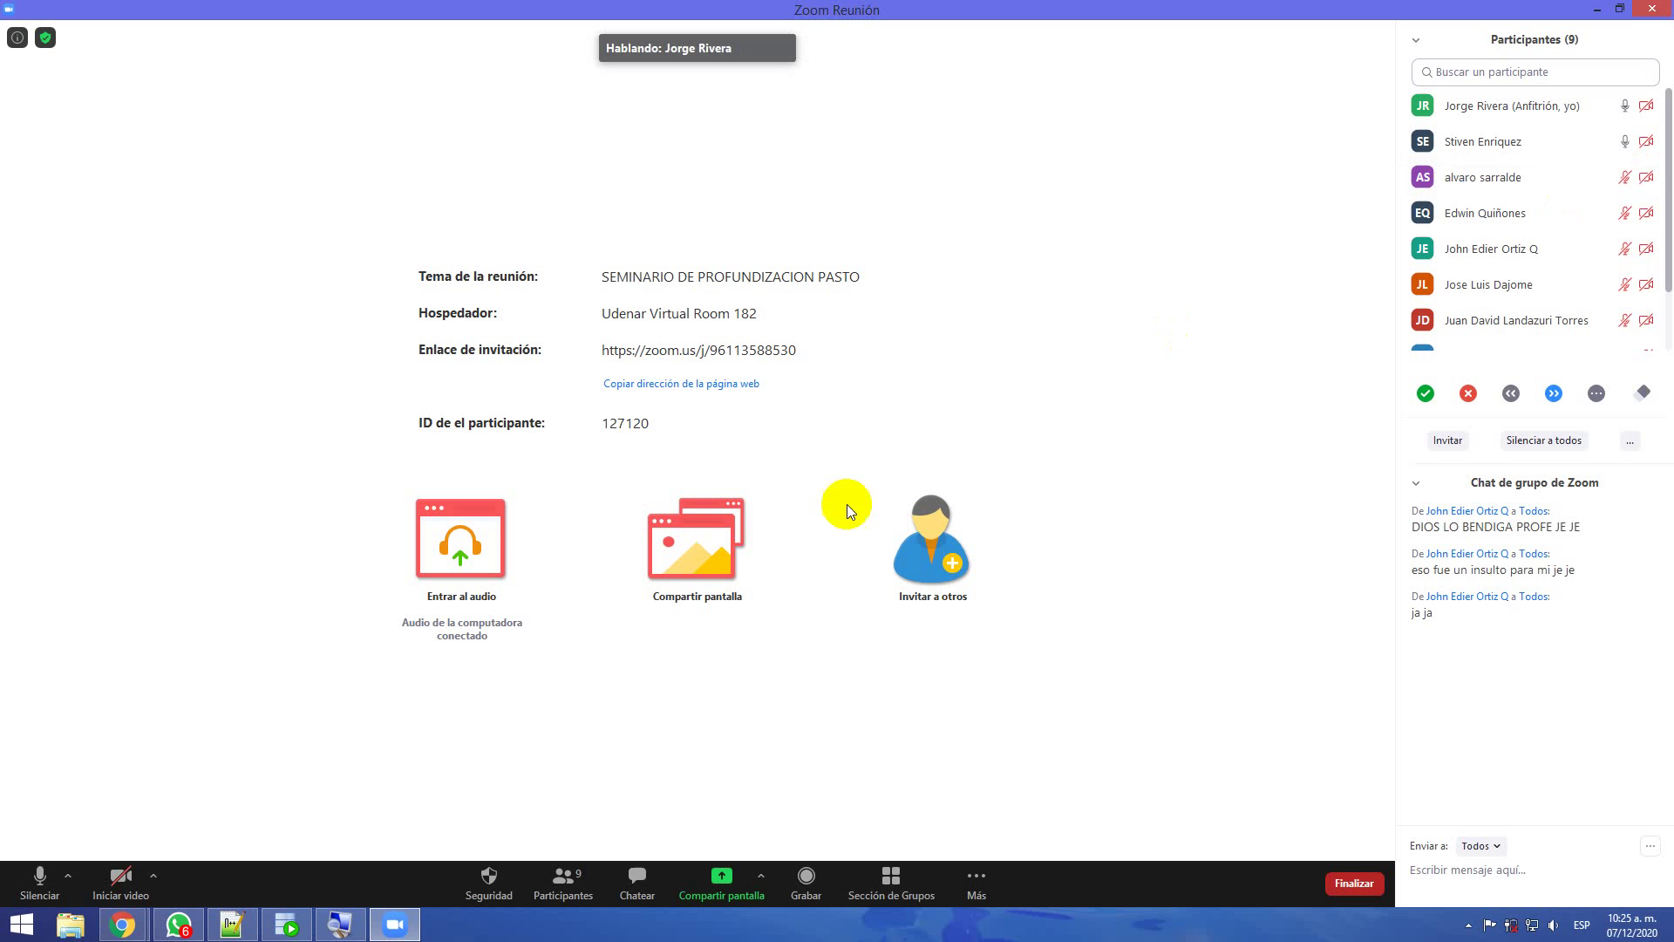
Set Zoom's screen sharing to 'Varios participantes pueden compartir de forma simultánea'
{"action": "left_click", "coordinate": [761, 877]}
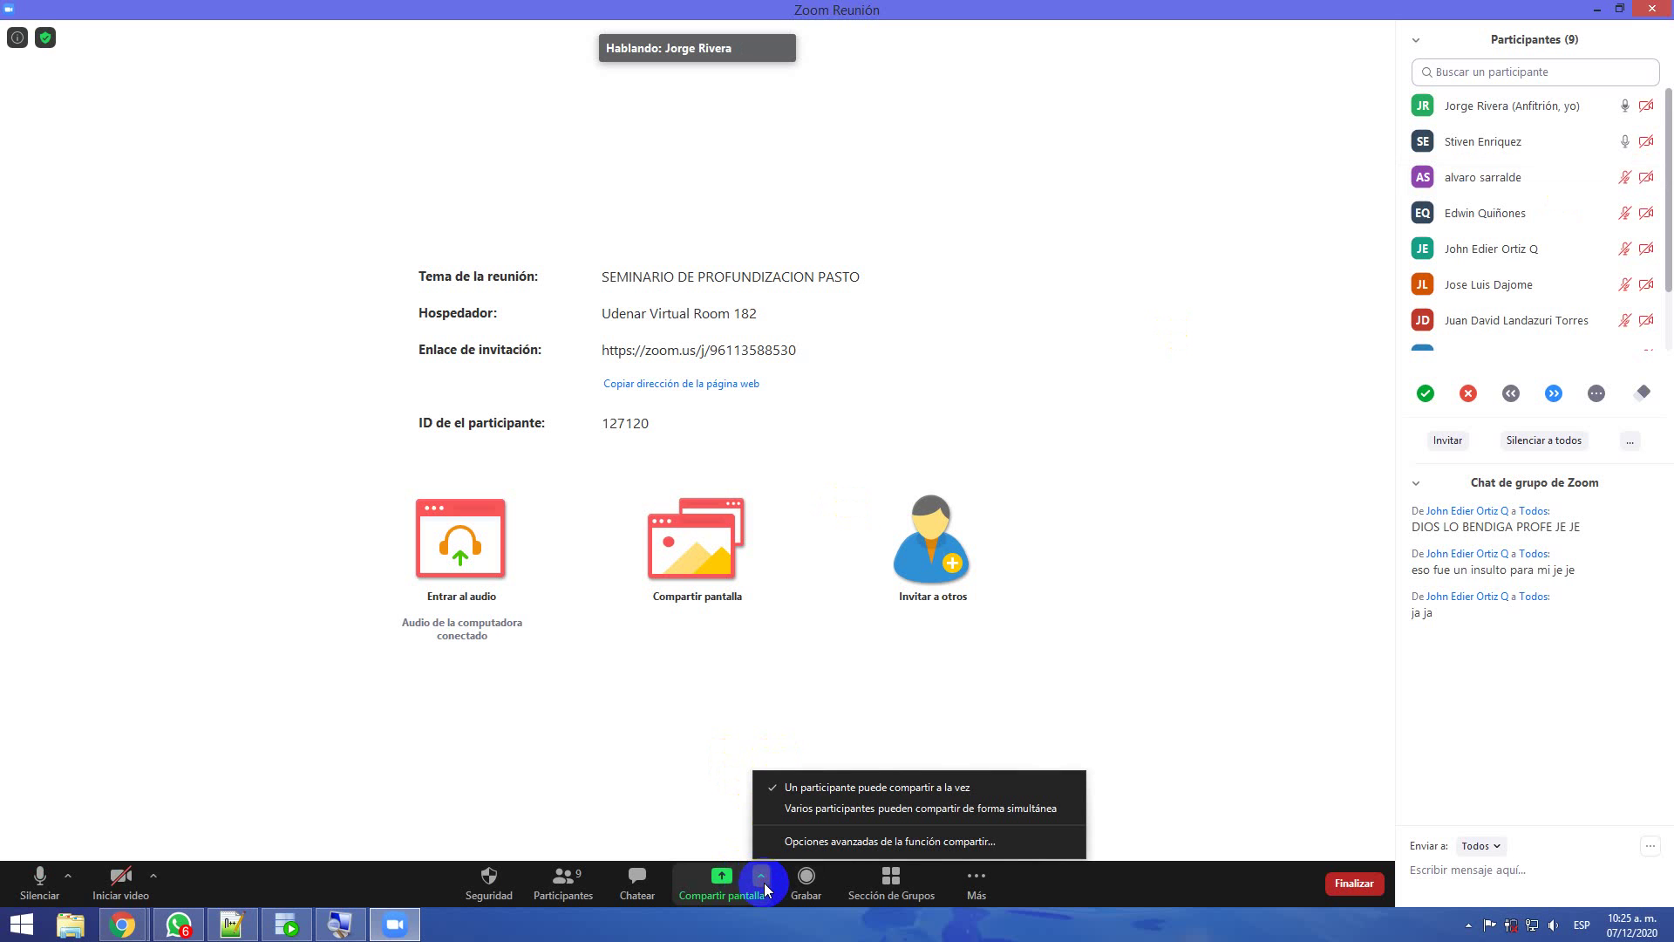
{"action": "left_click", "coordinate": [784, 842]}
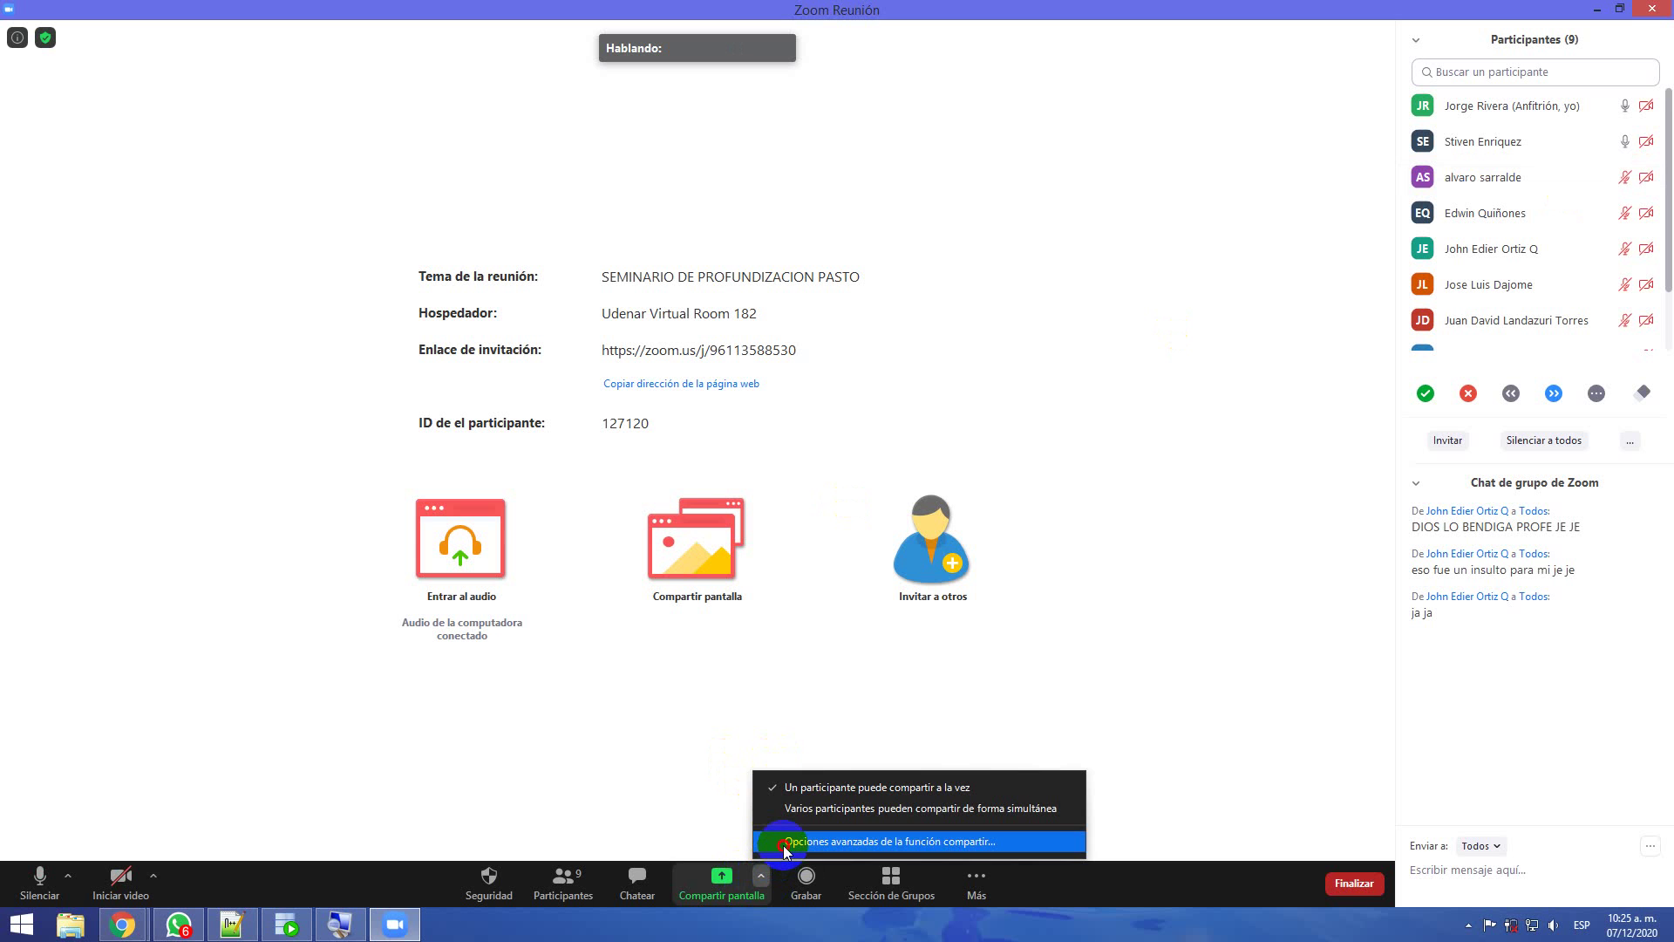
{"action": "left_click", "coordinate": [789, 811]}
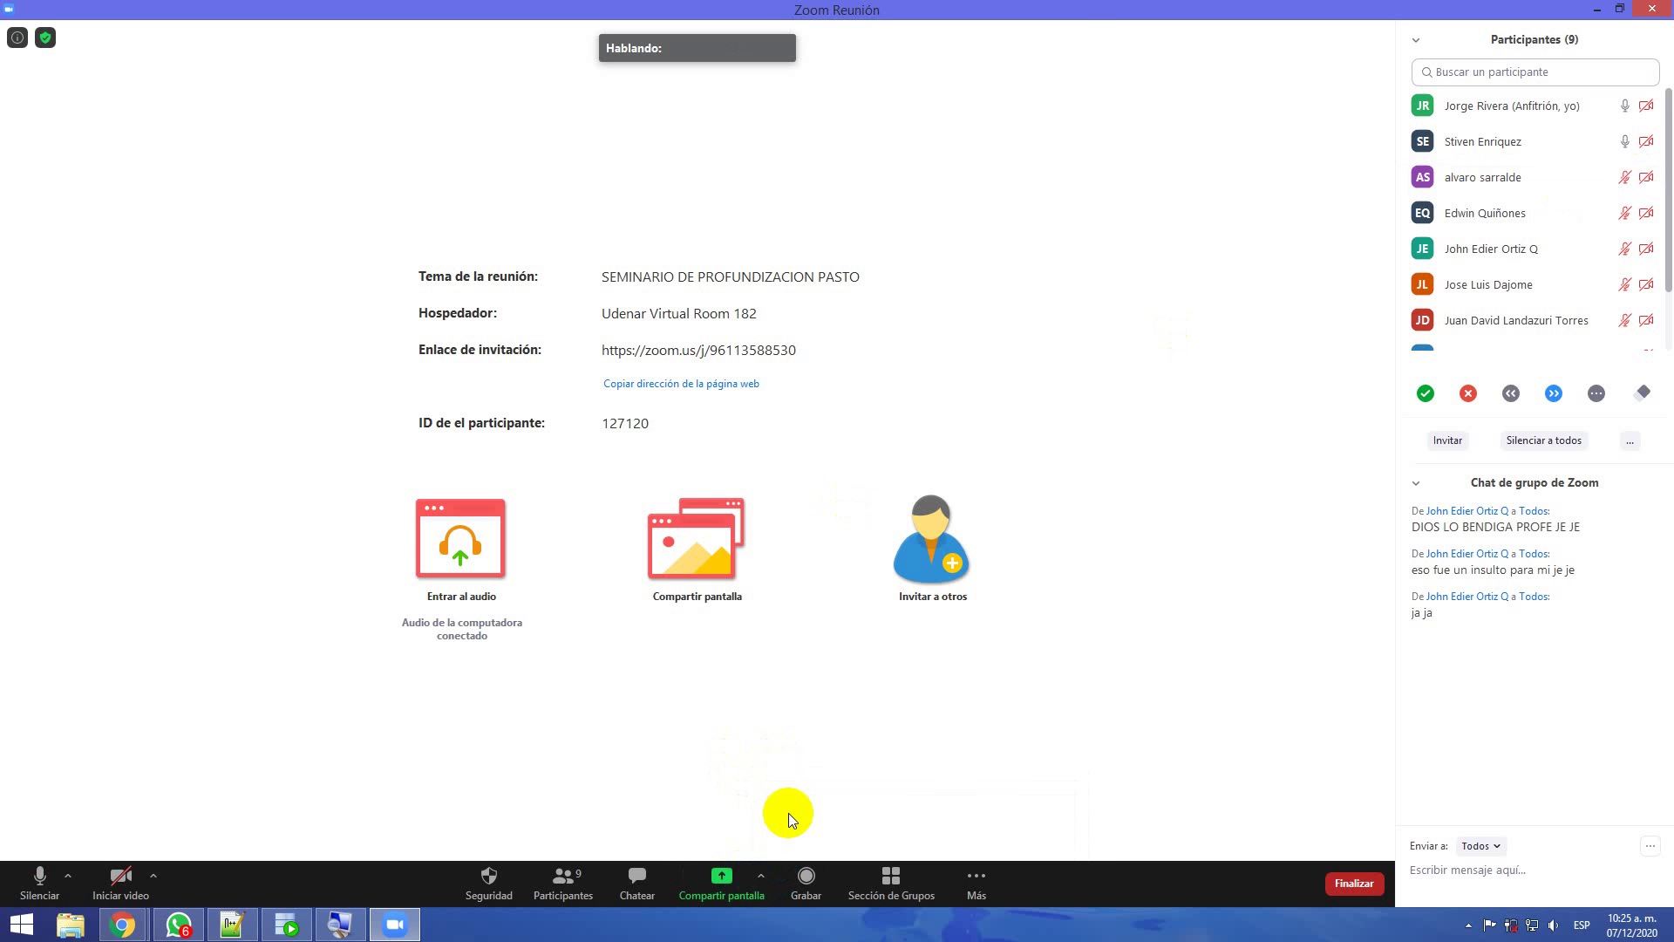
{"action": "left_click", "coordinate": [761, 877]}
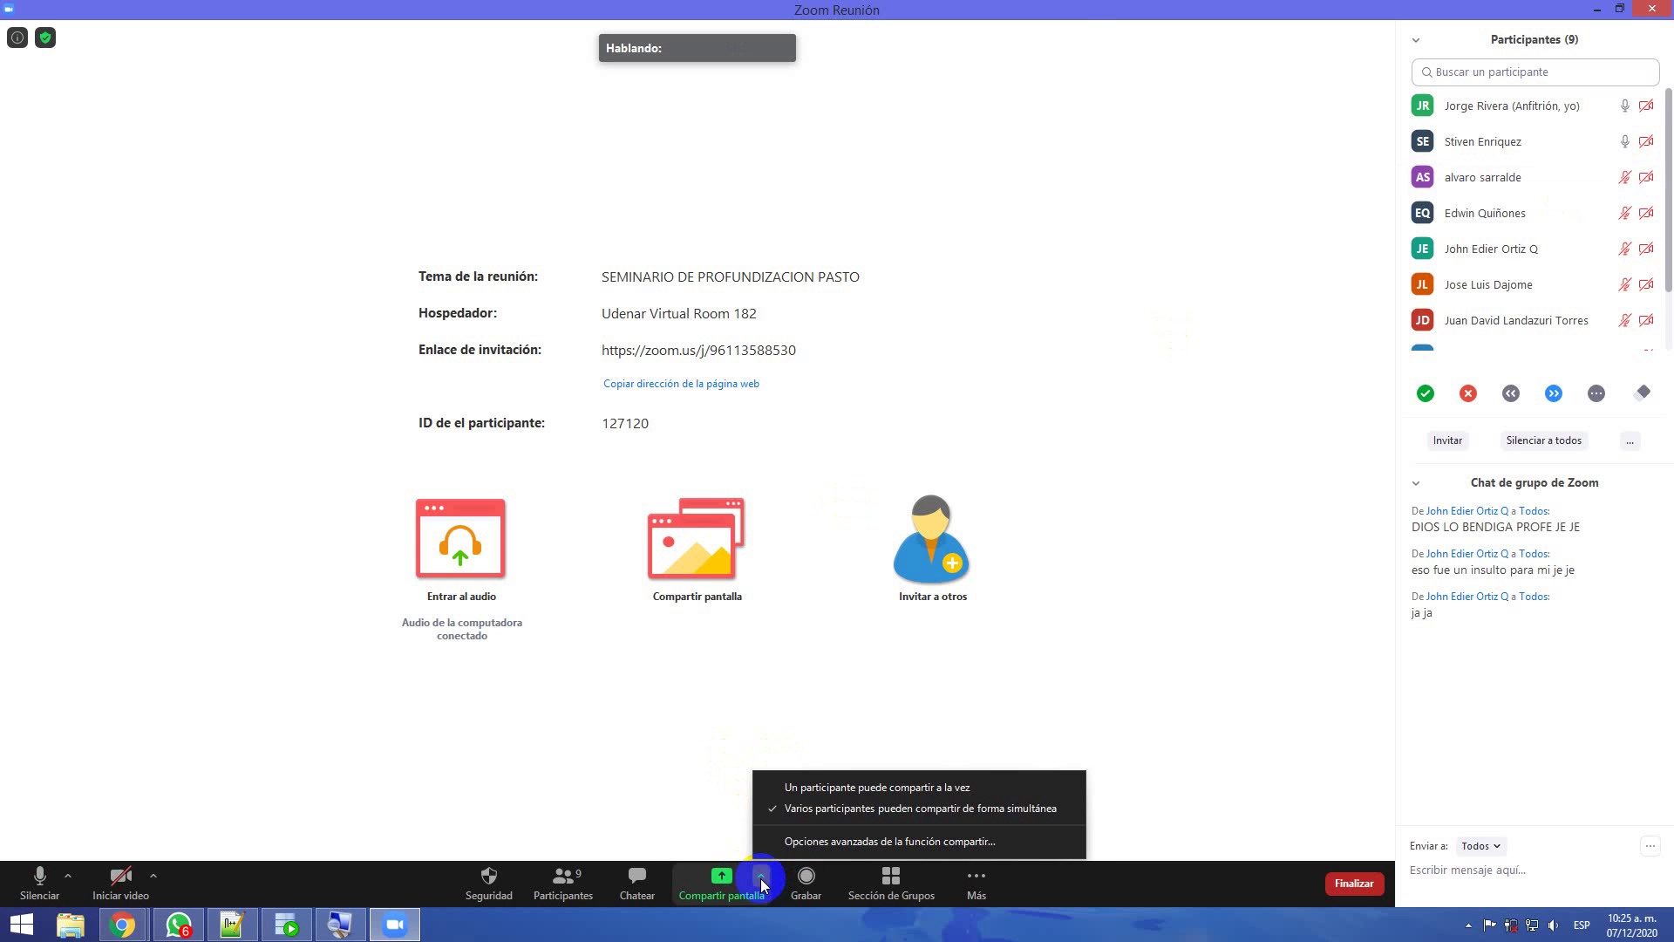
{"action": "left_click", "coordinate": [642, 750]}
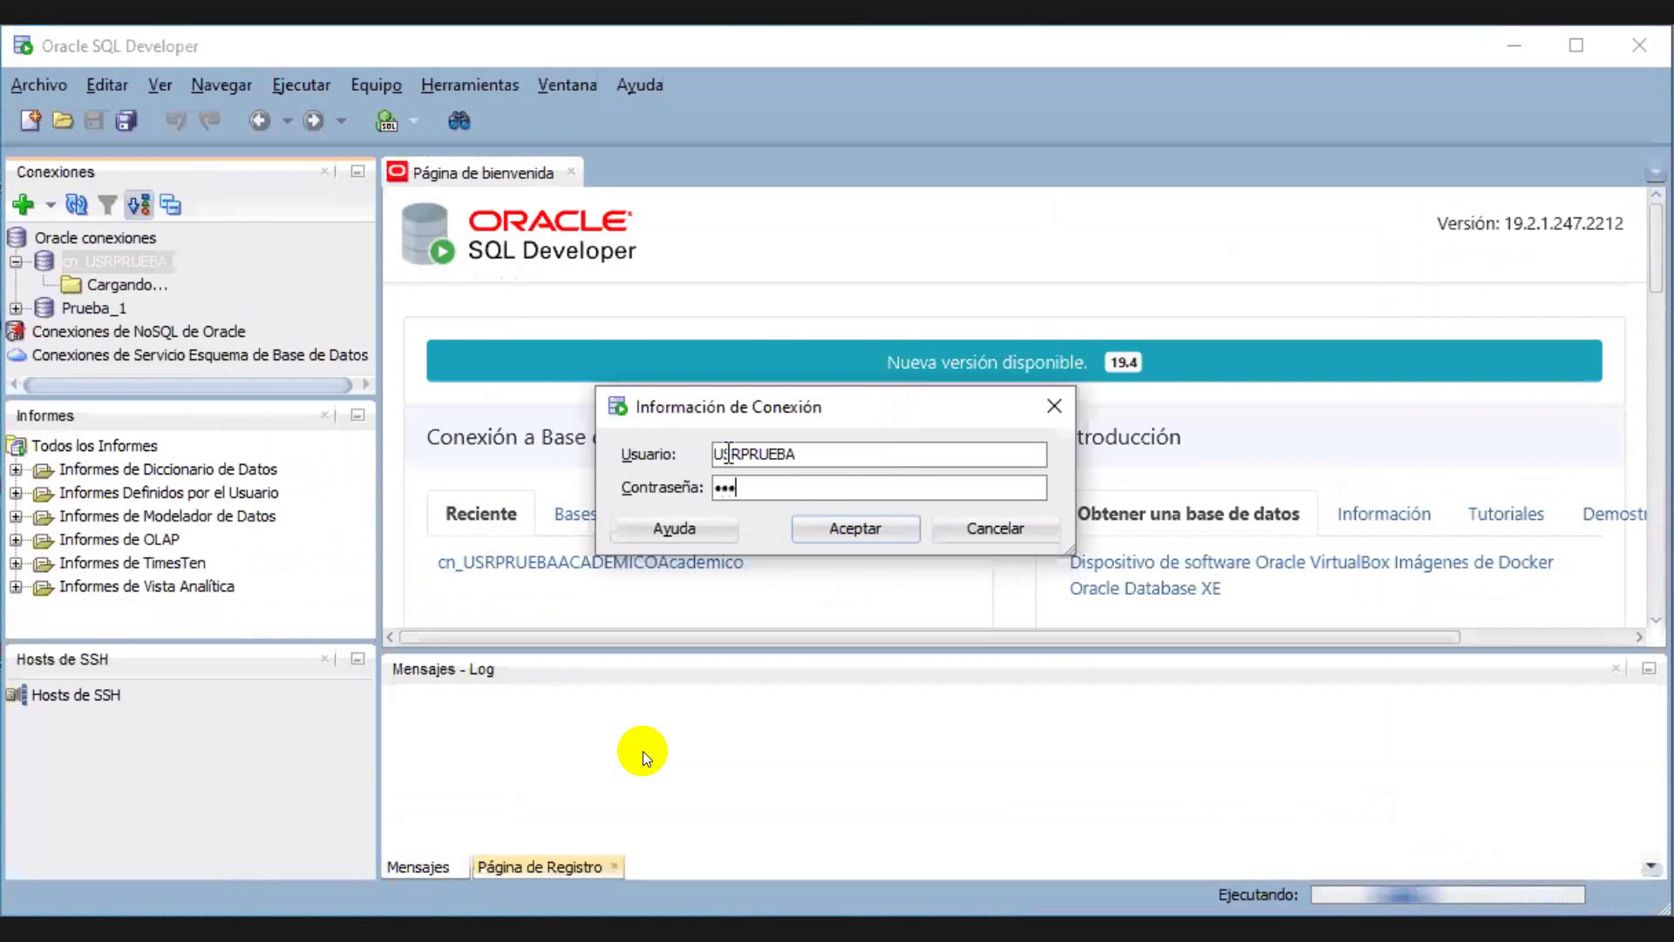
Log in to the cn_USRPRUEBA connection with its password, expand Tablas and open ASIGNATURA
{"action": "type", "text": "prueba"}
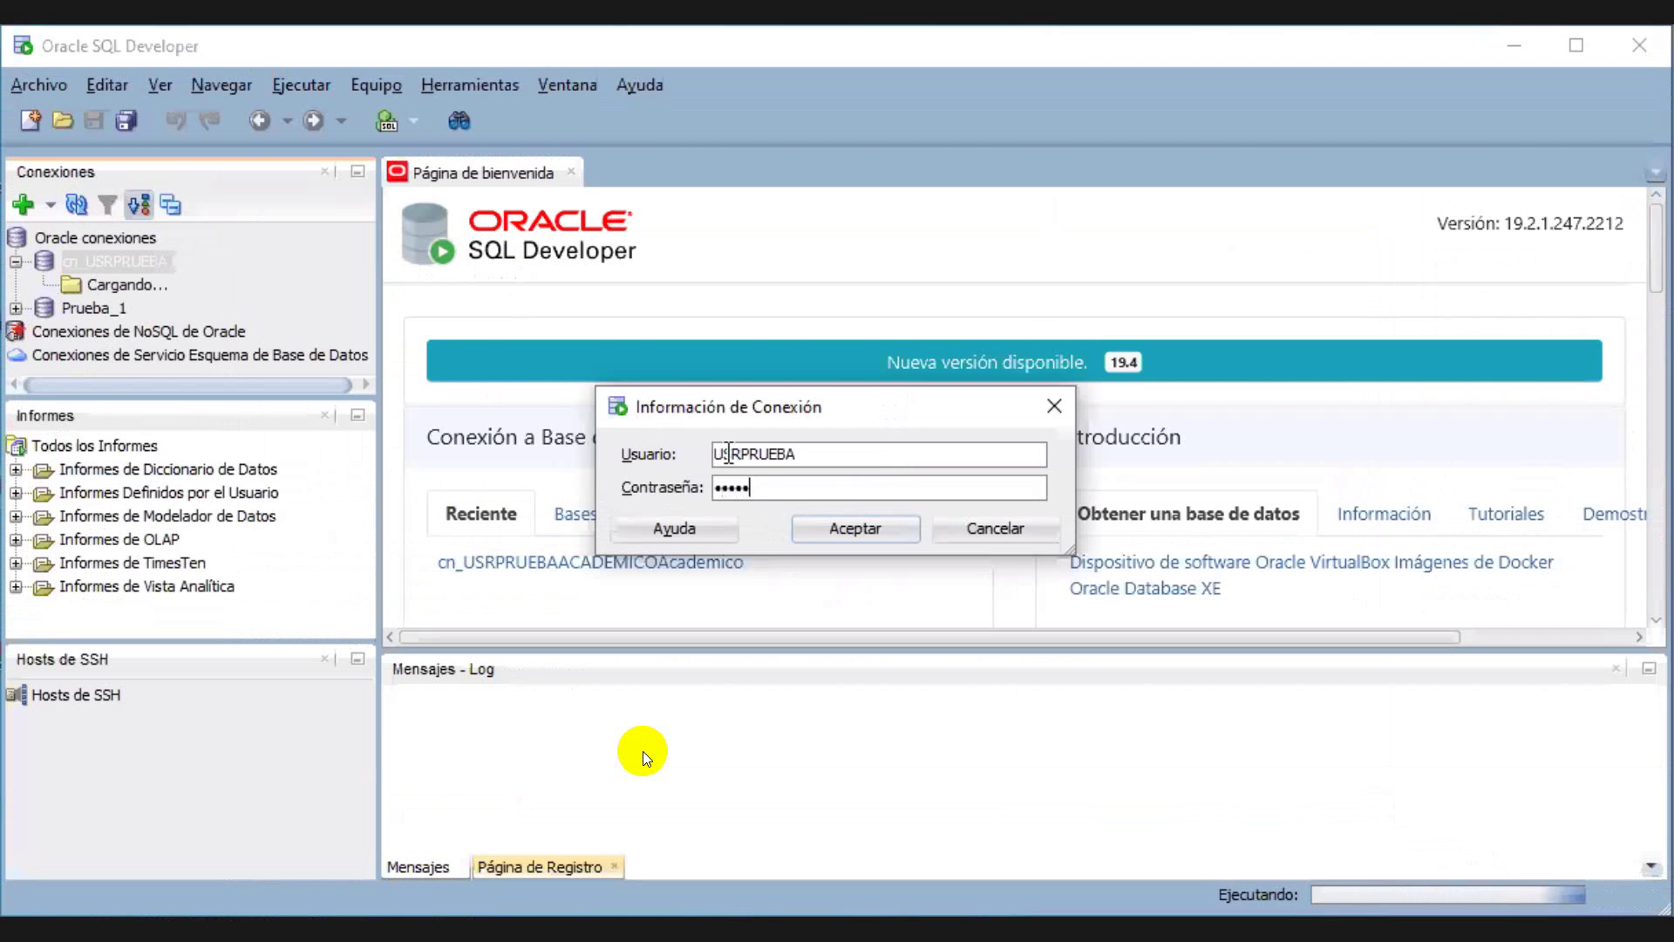
{"action": "key", "text": "Return"}
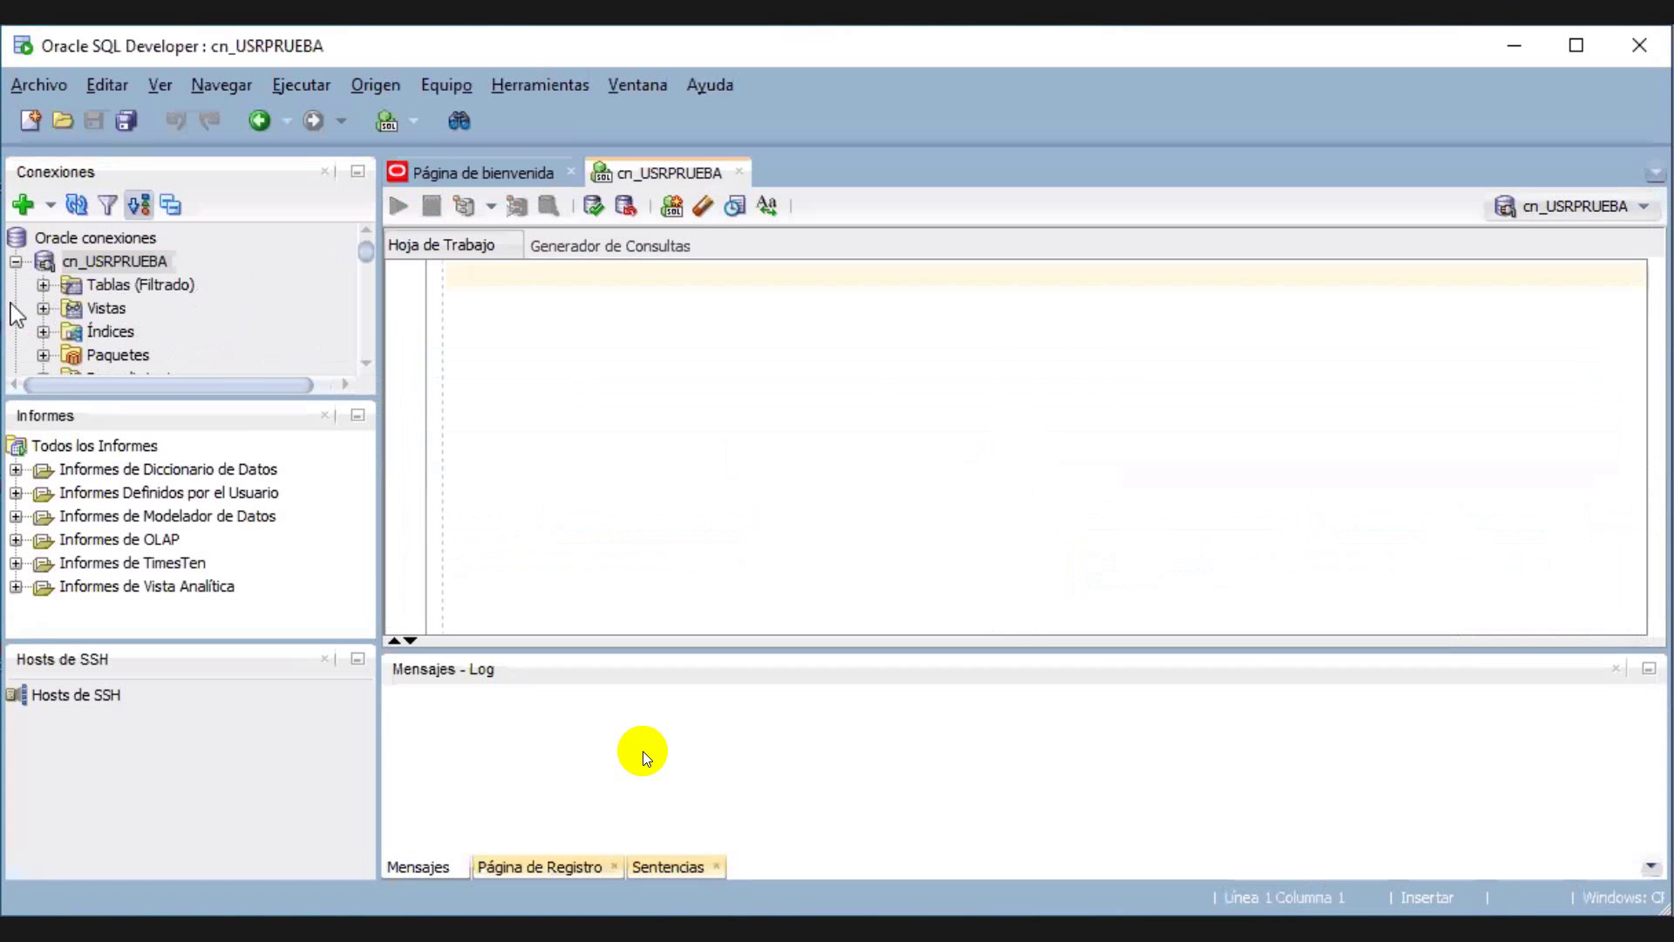
{"action": "left_click", "coordinate": [43, 284]}
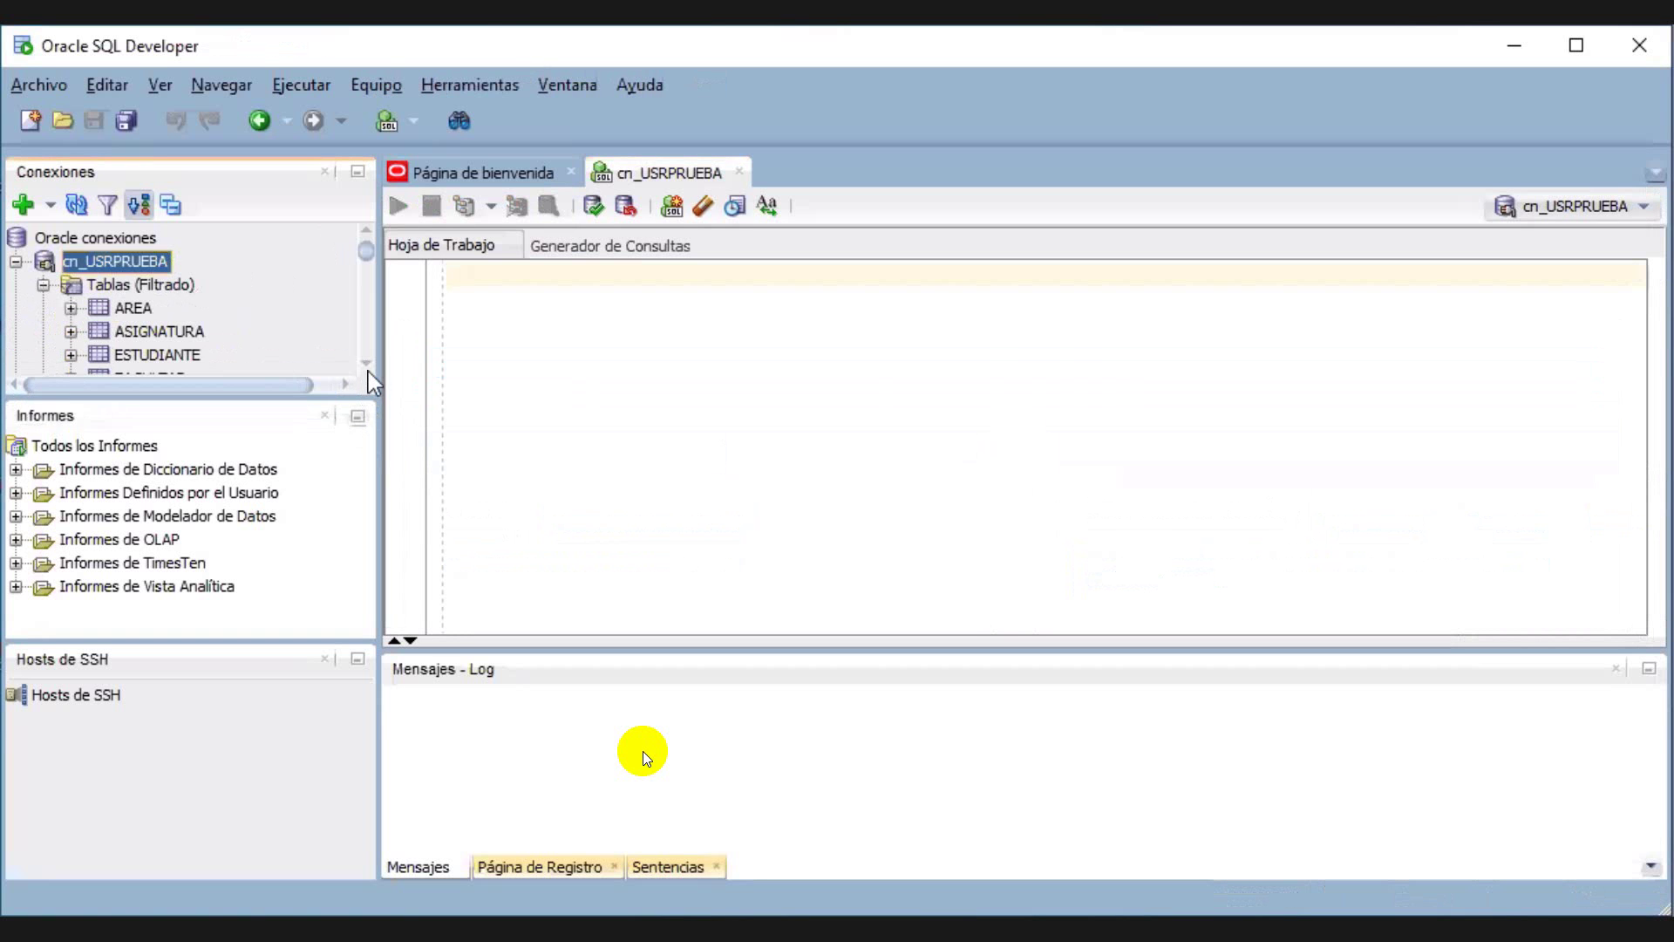
{"action": "scroll", "coordinate": [370, 369], "scroll_direction": "down", "scroll_amount": 1}
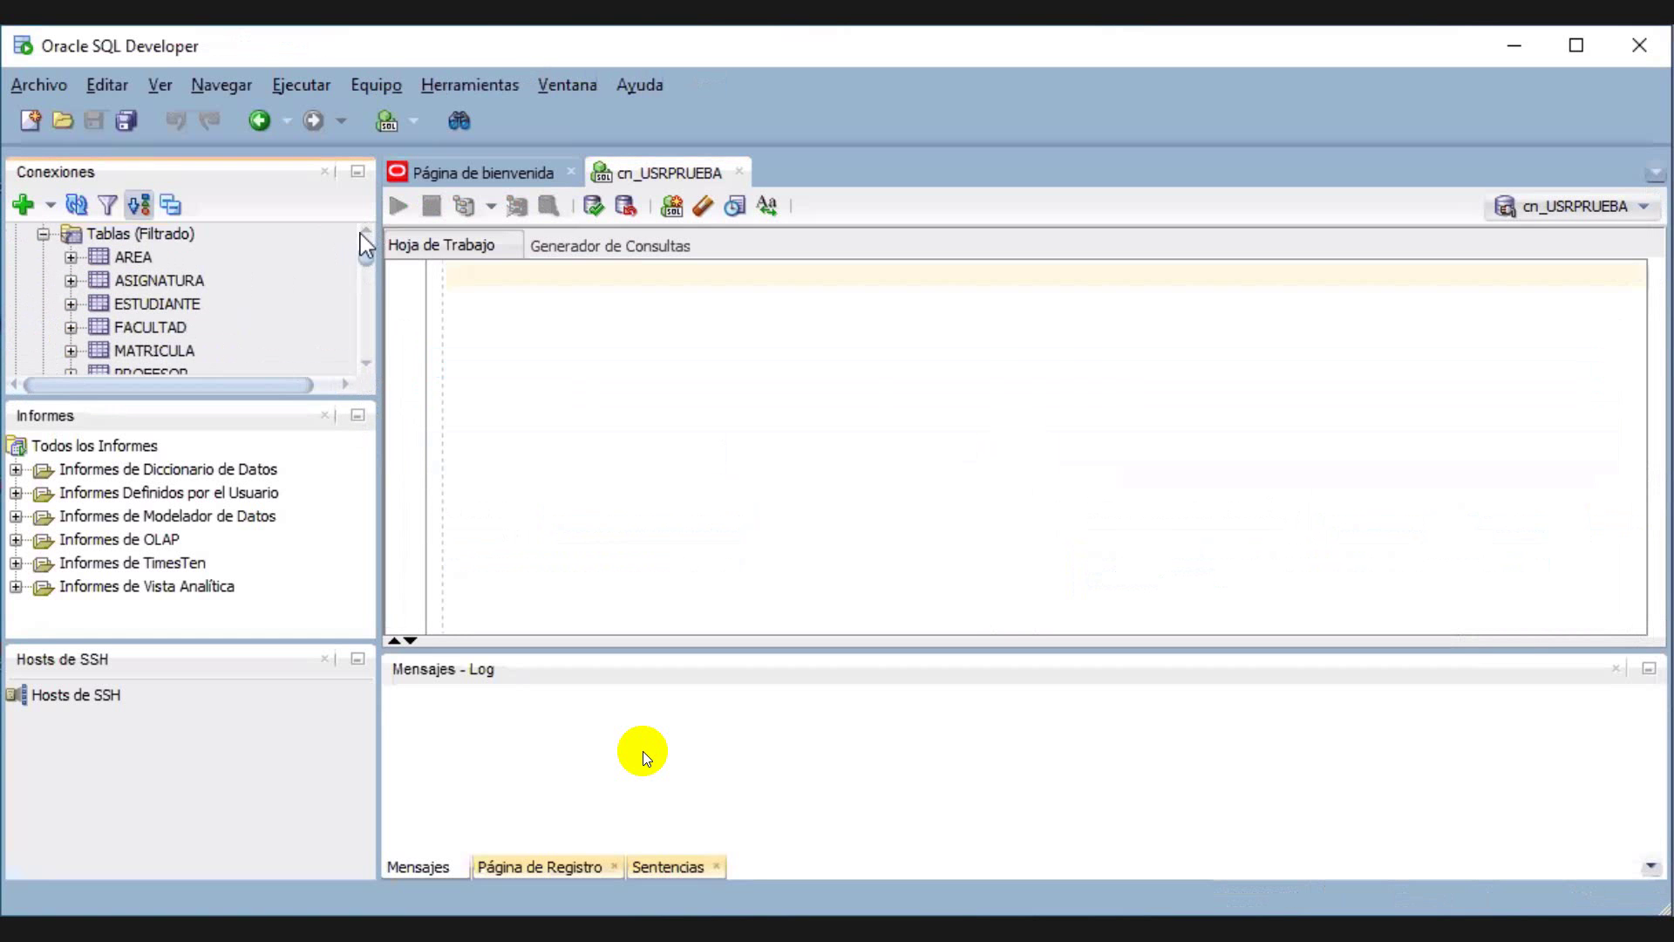
{"action": "left_click", "coordinate": [360, 232]}
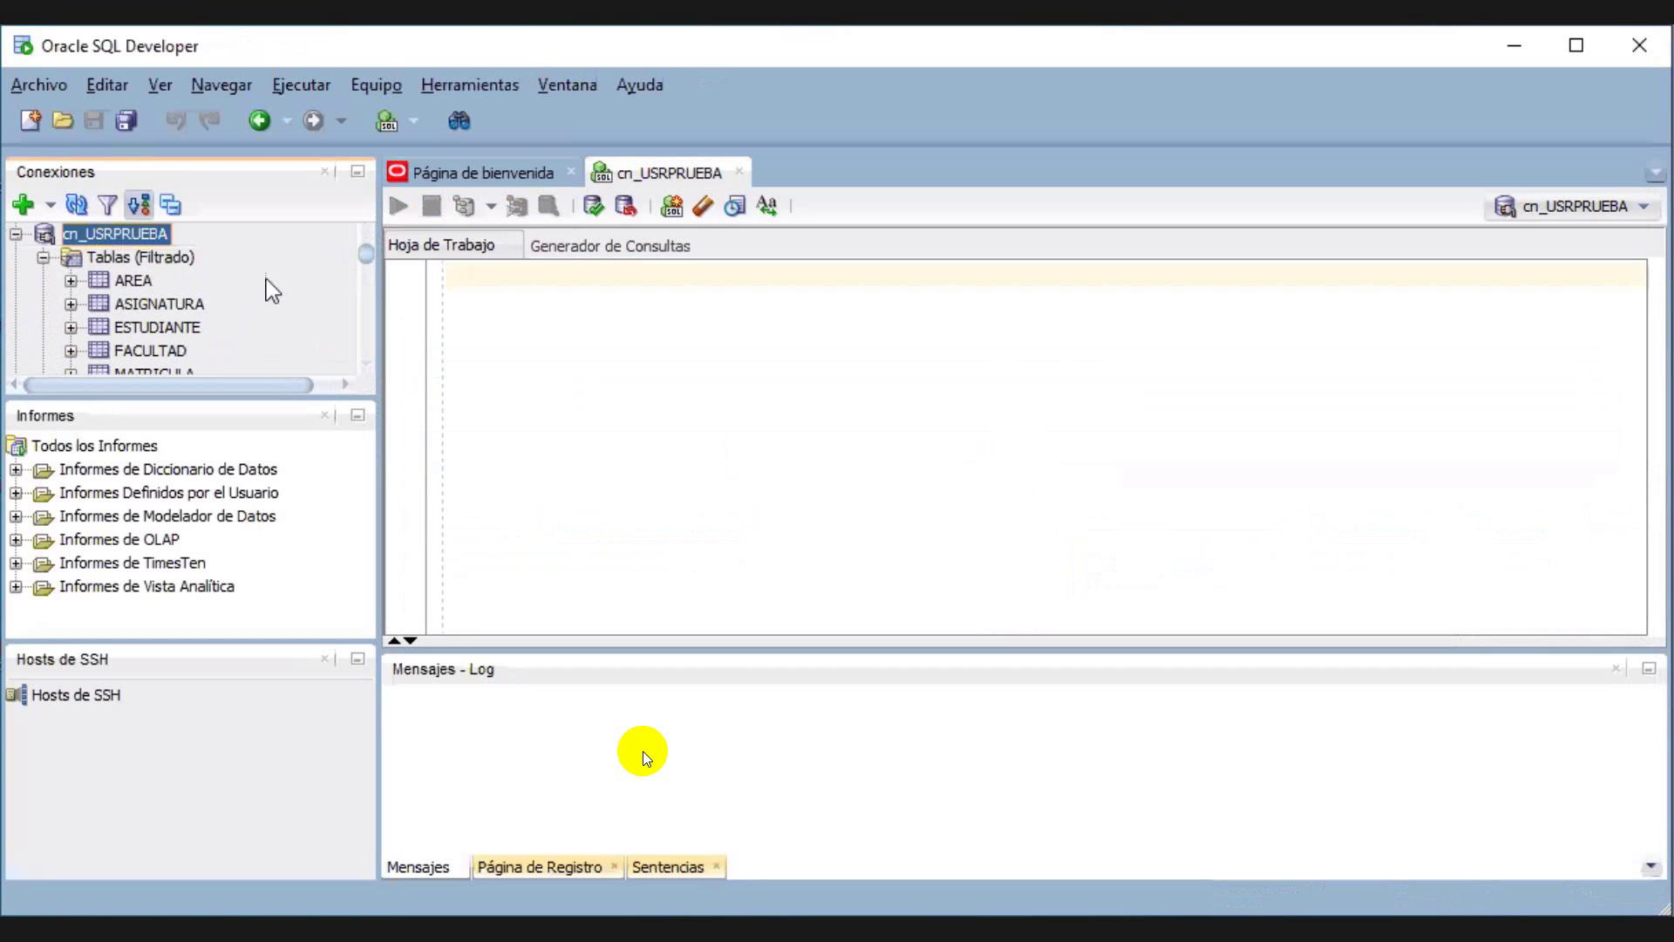
{"action": "double_click", "coordinate": [186, 305]}
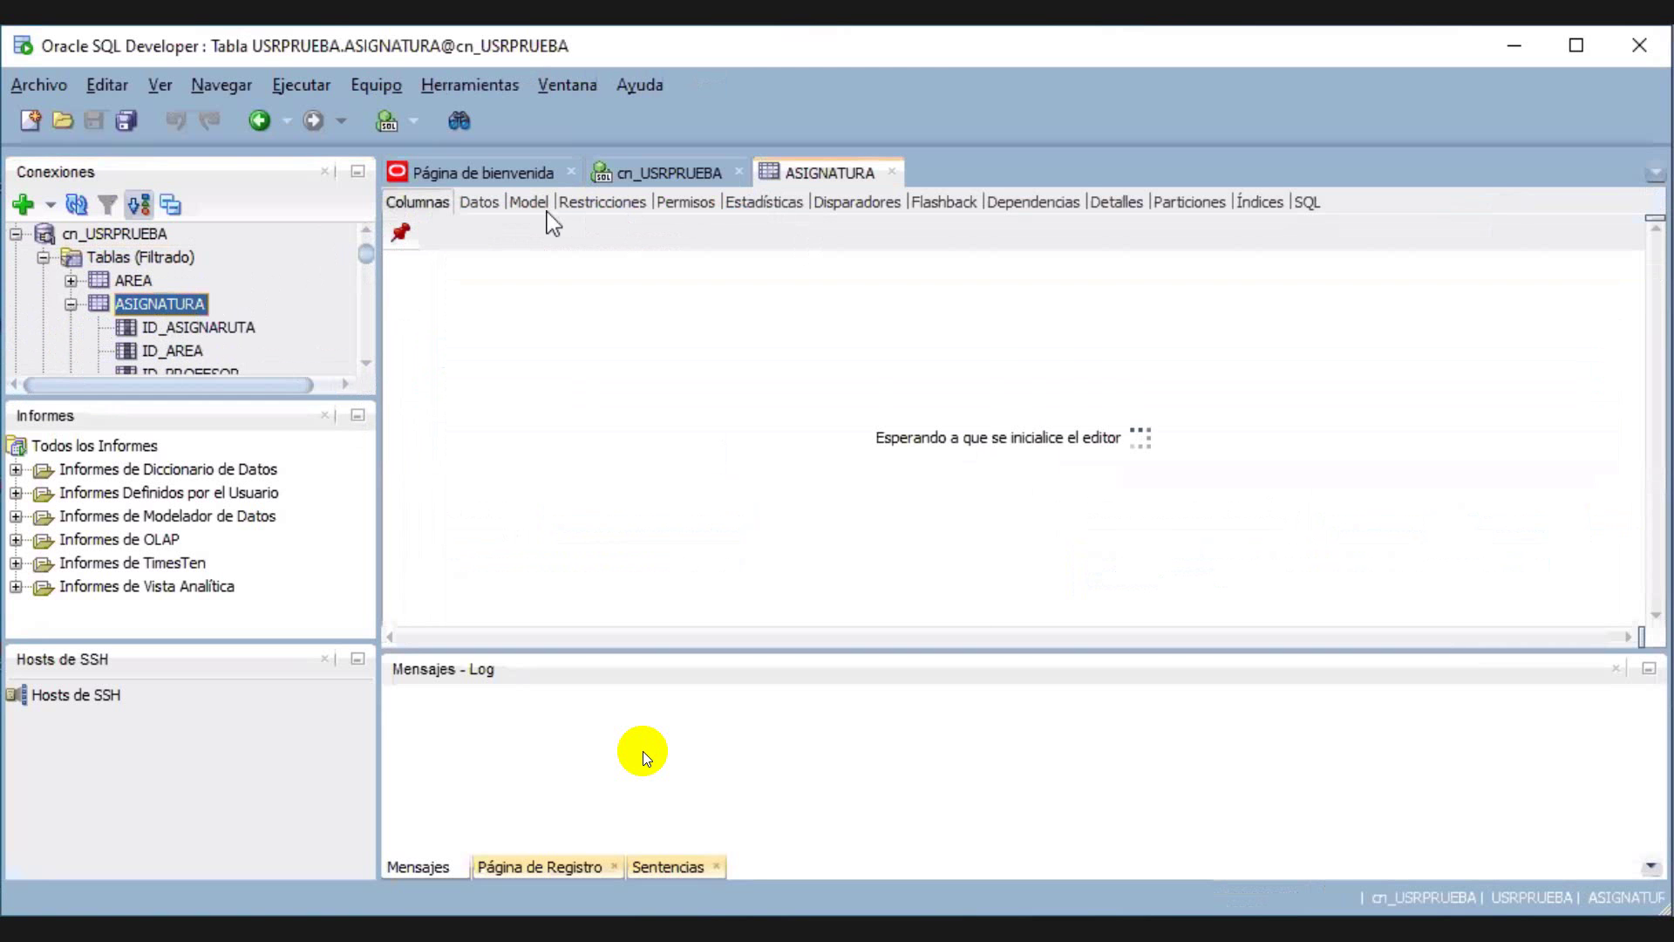
Insert a new ASIGNATURA row with ID 134, area 001 and the professor's ID
{"action": "left_click", "coordinate": [470, 203]}
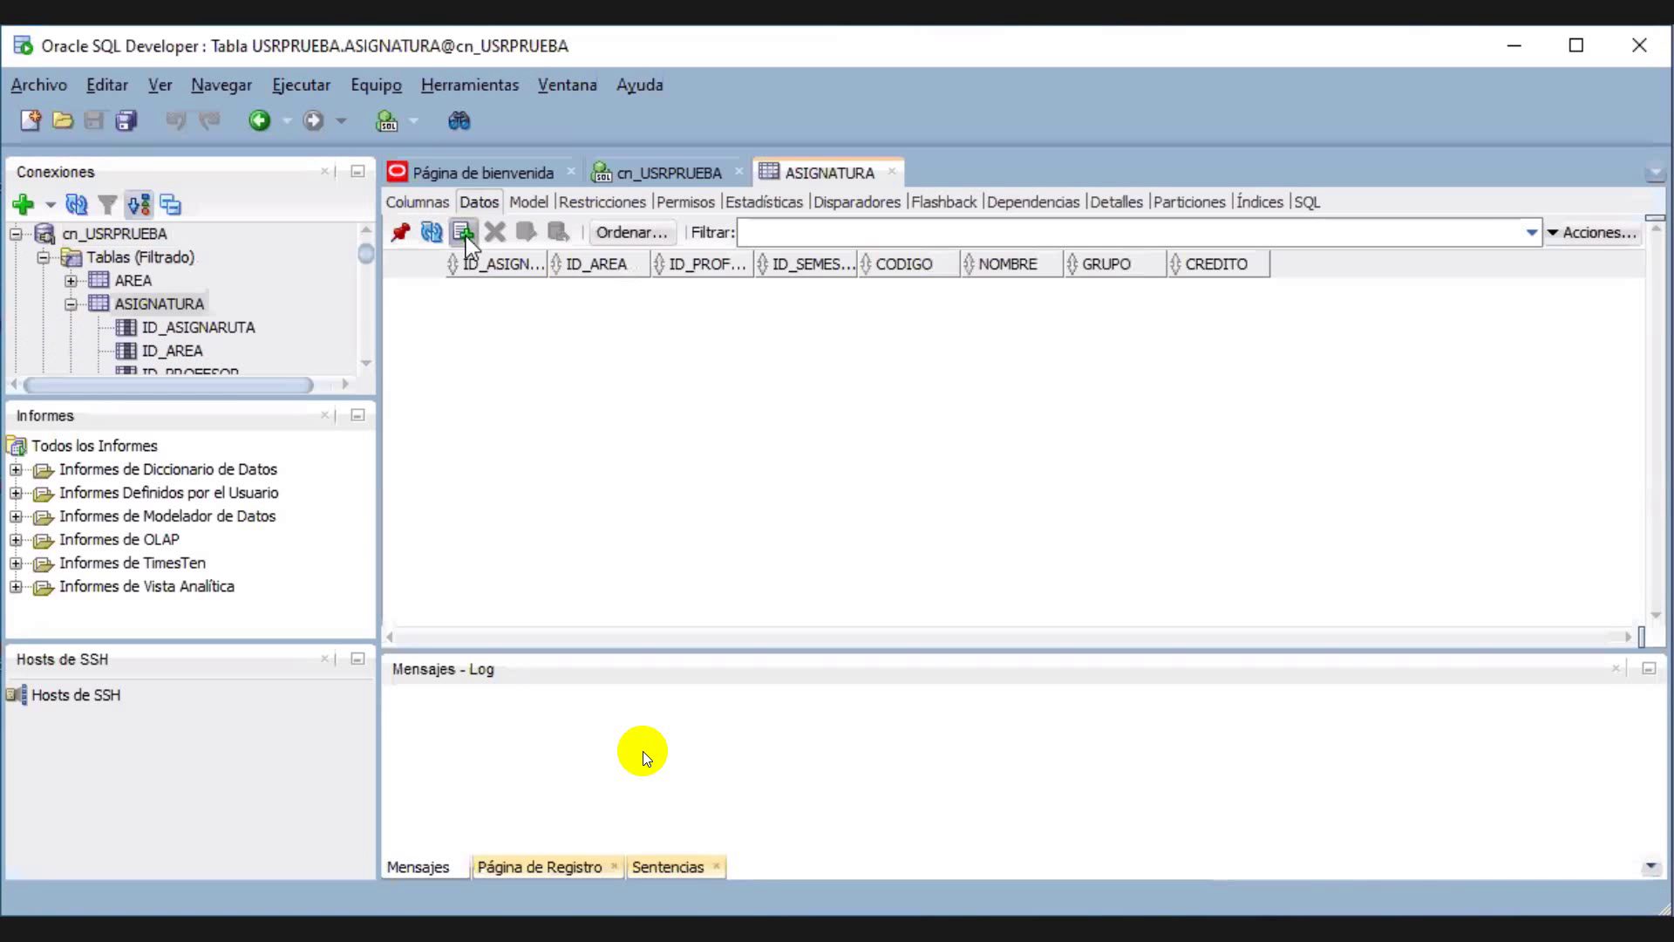
{"action": "left_click", "coordinate": [463, 232]}
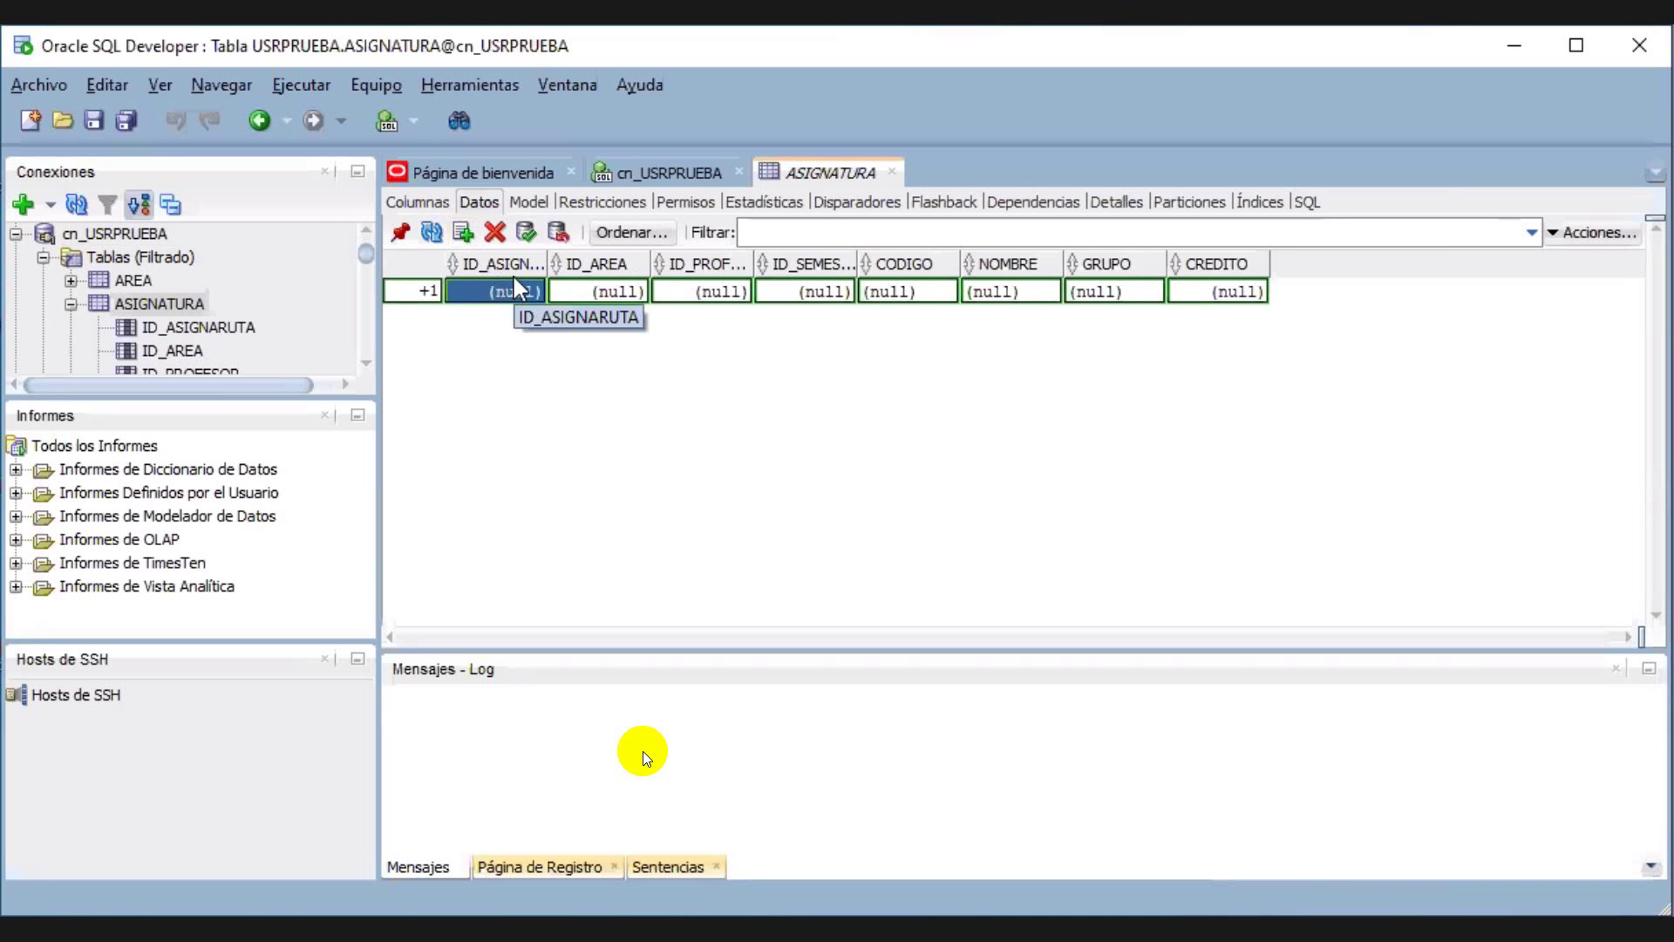
{"action": "type", "text": "14"}
{"action": "left_click", "coordinate": [613, 289]}
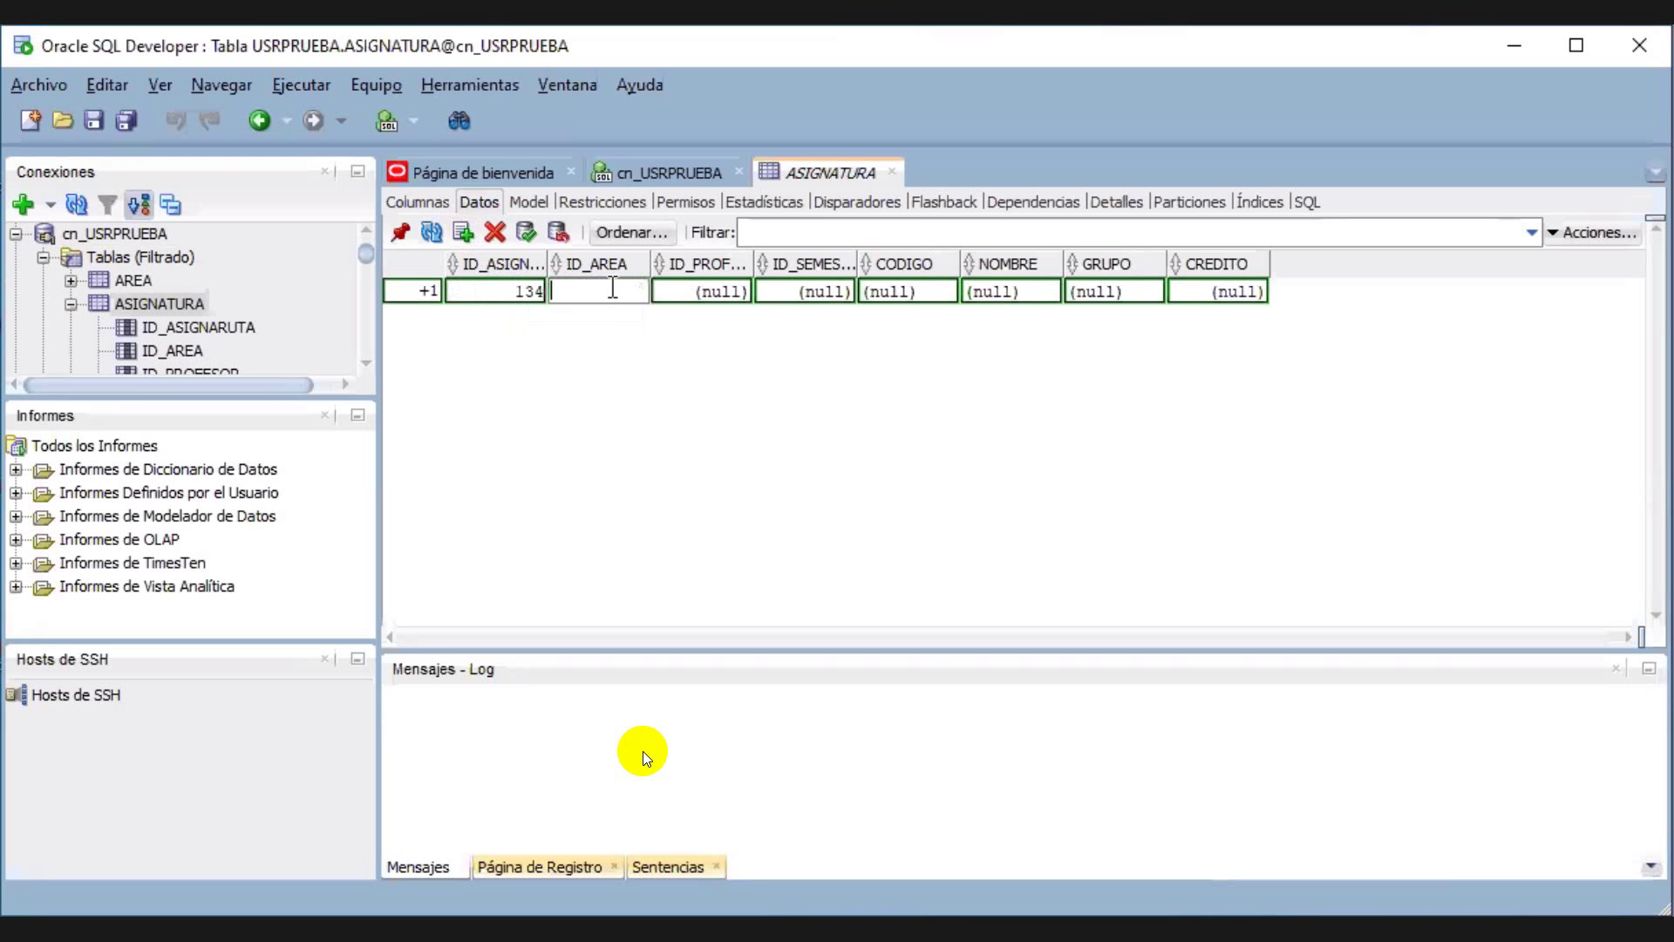
{"action": "type", "text": "001"}
{"action": "left_click", "coordinate": [731, 291]}
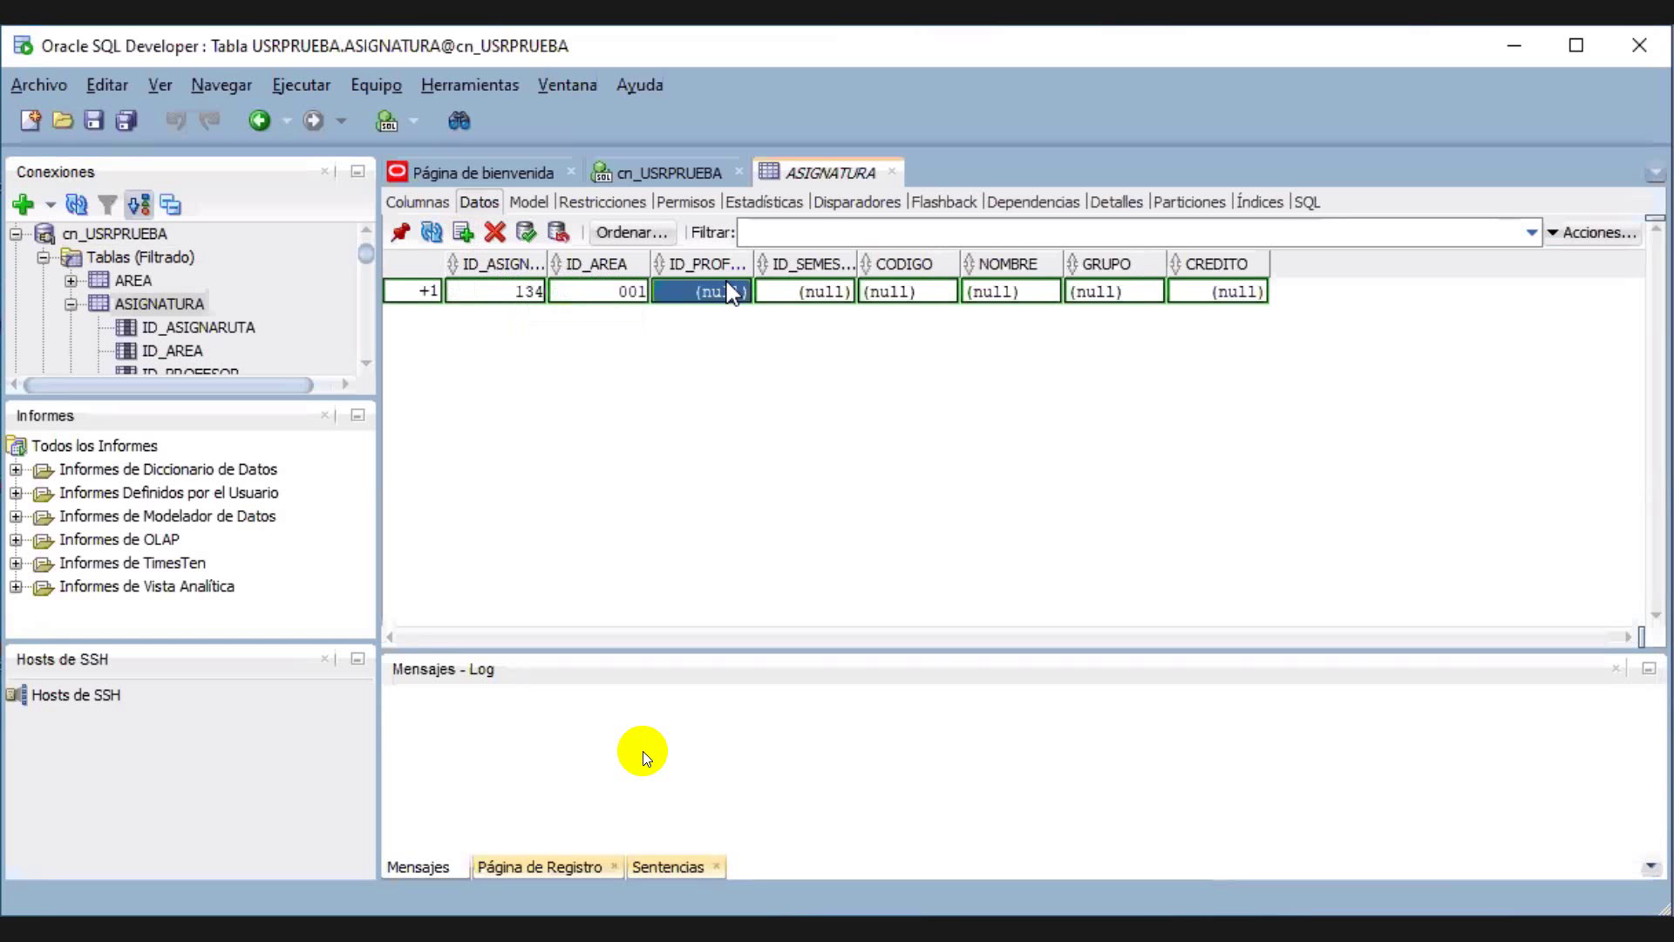
{"action": "left_click", "coordinate": [730, 290]}
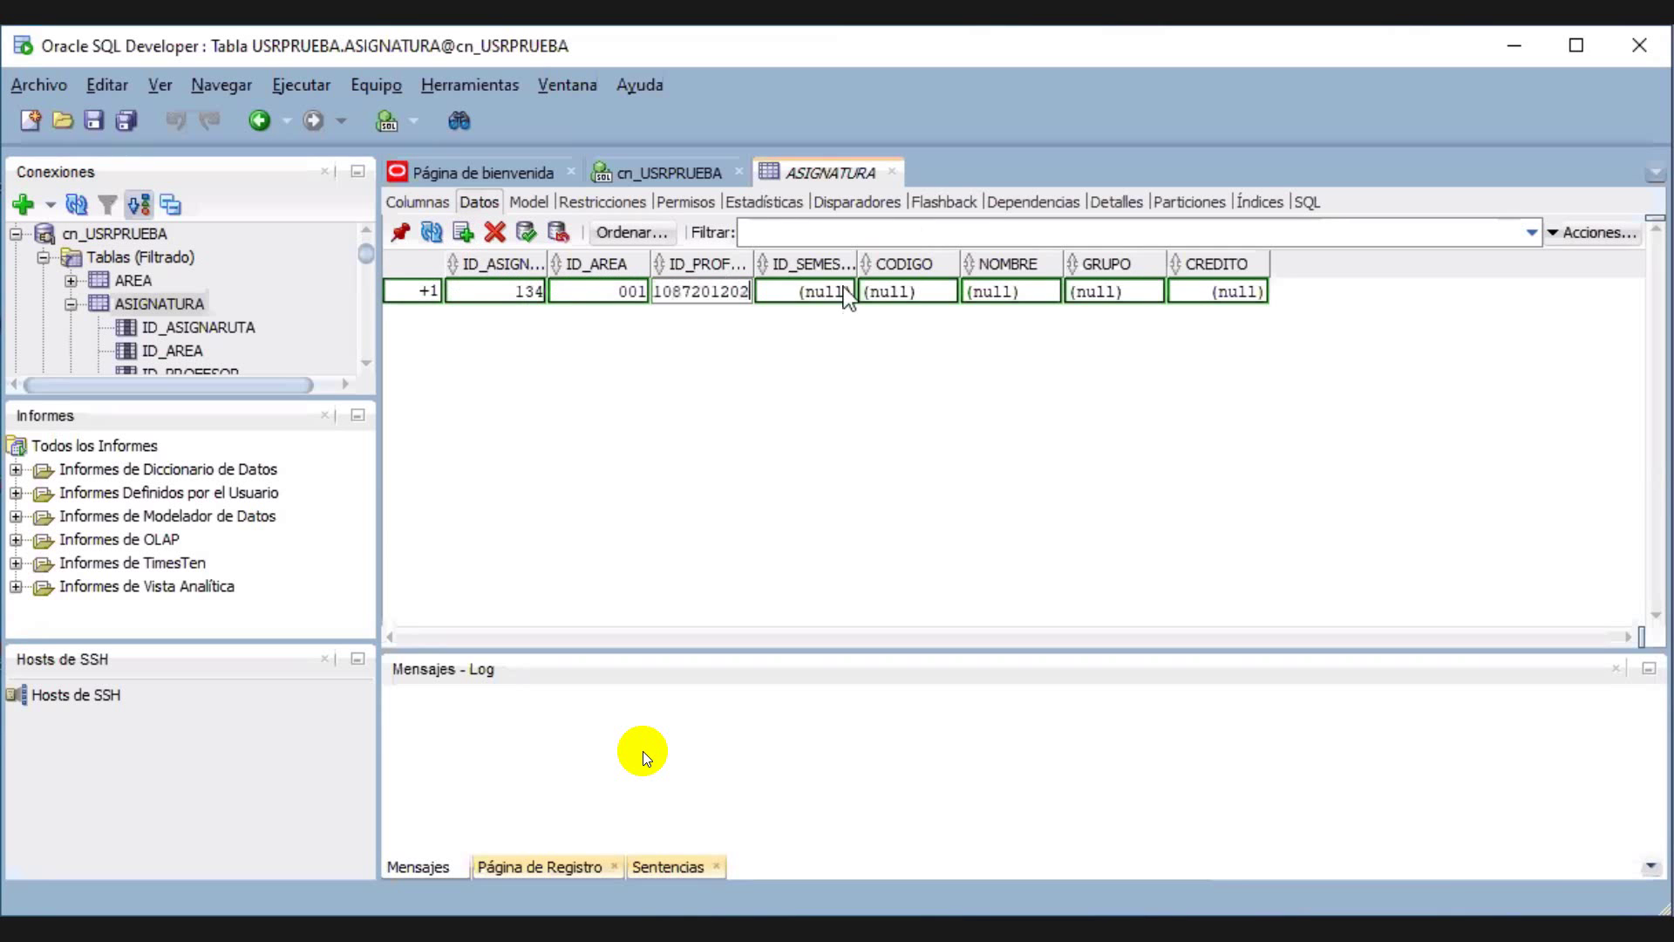
Fill the row's semester 1, code 1343 and course name 'Fundamentos de Programa', leaving GRUPO empty
{"action": "left_click", "coordinate": [826, 292]}
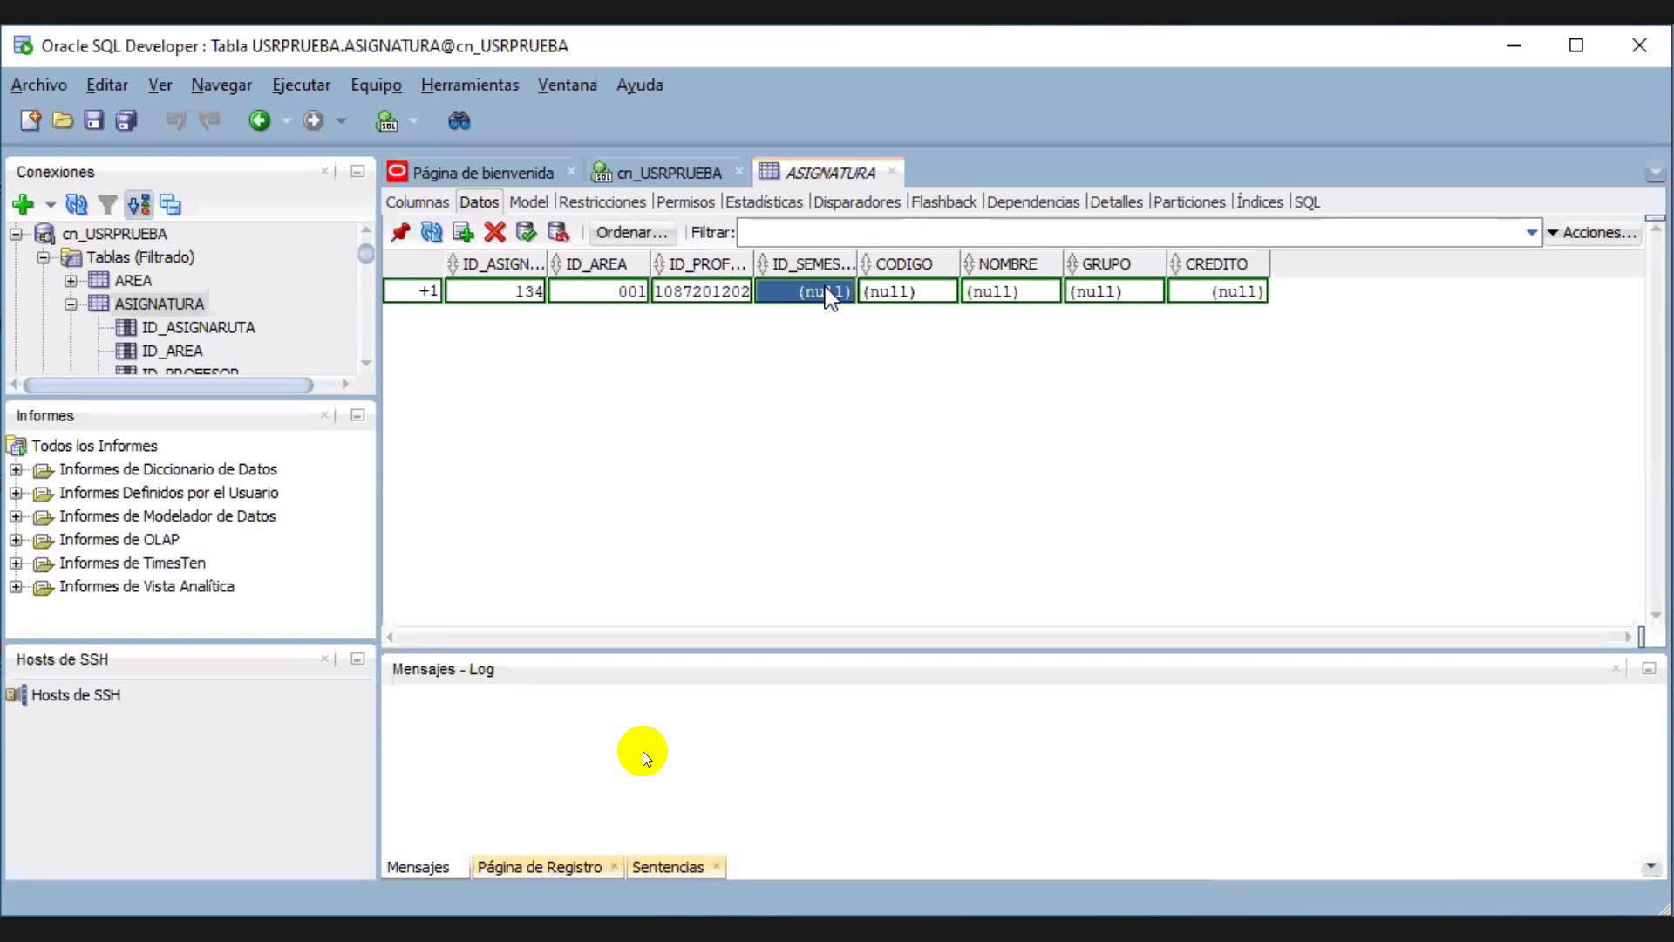
{"action": "type", "text": "1"}
{"action": "left_click", "coordinate": [894, 296]}
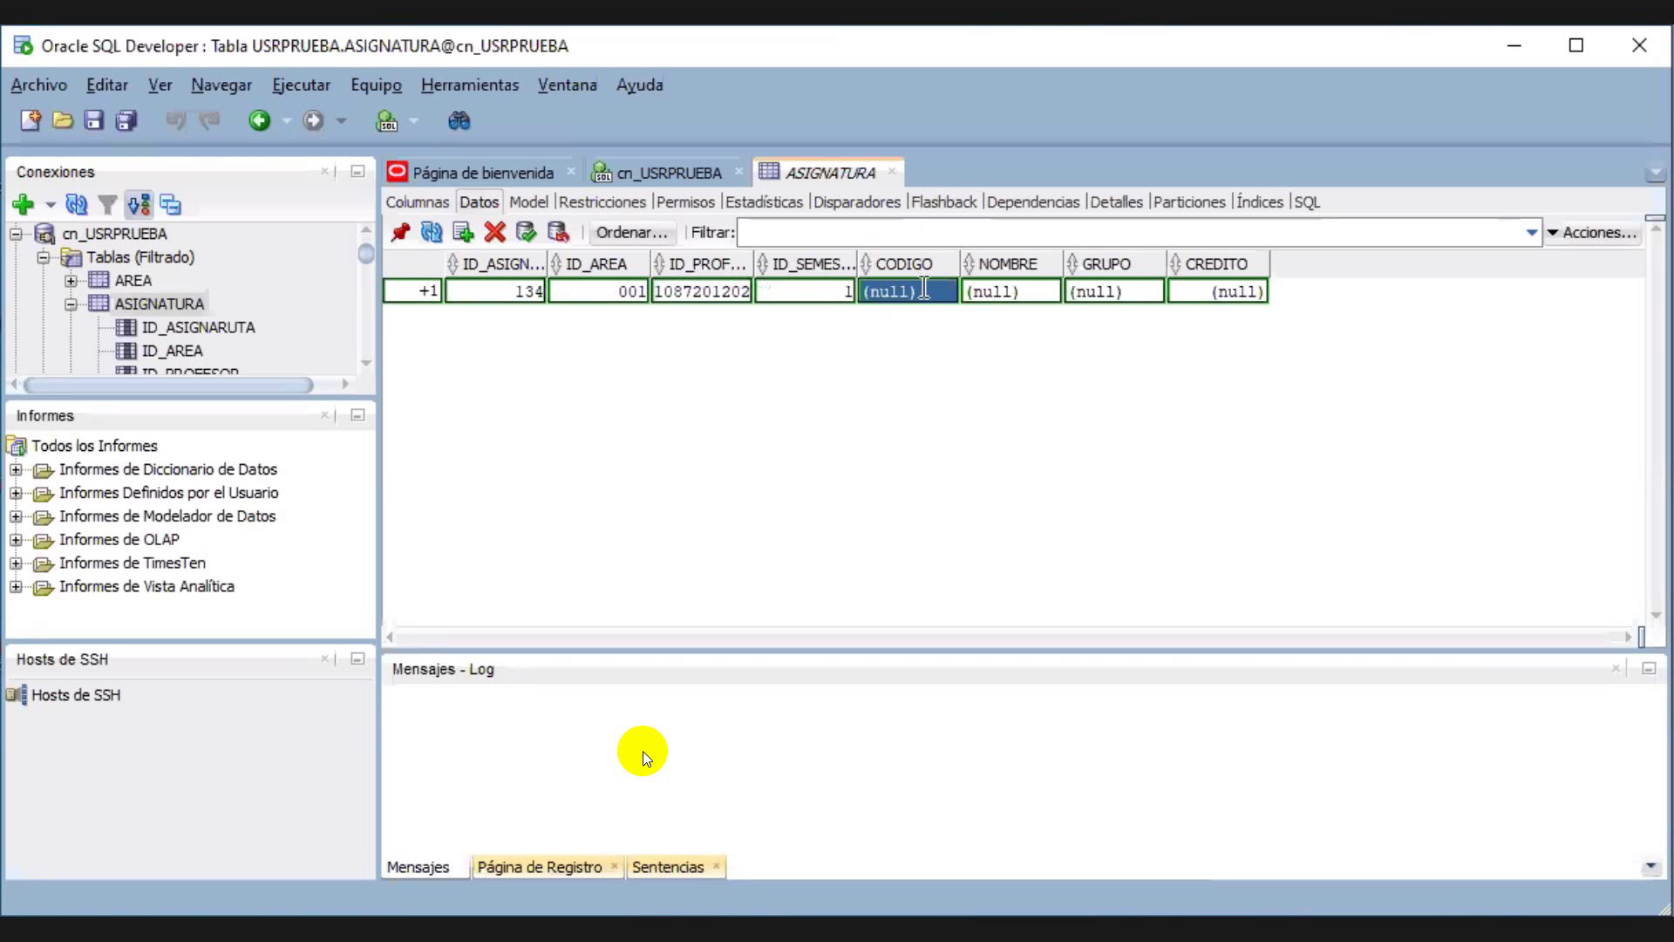
{"action": "type", "text": "1343"}
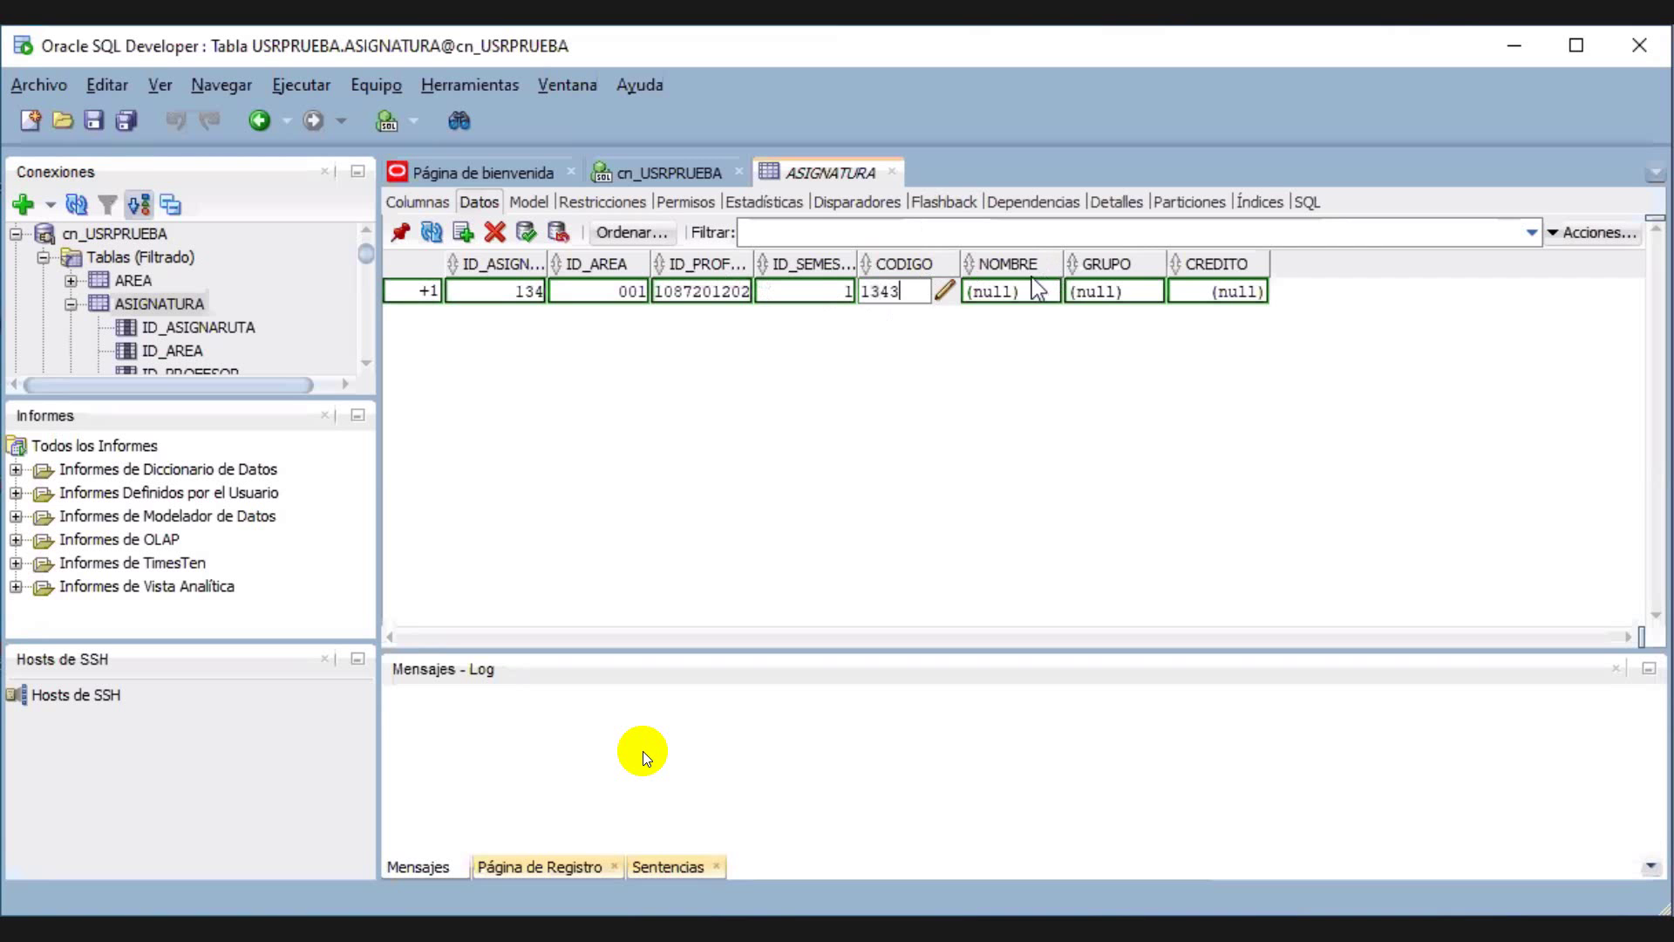
{"action": "left_click", "coordinate": [1035, 296]}
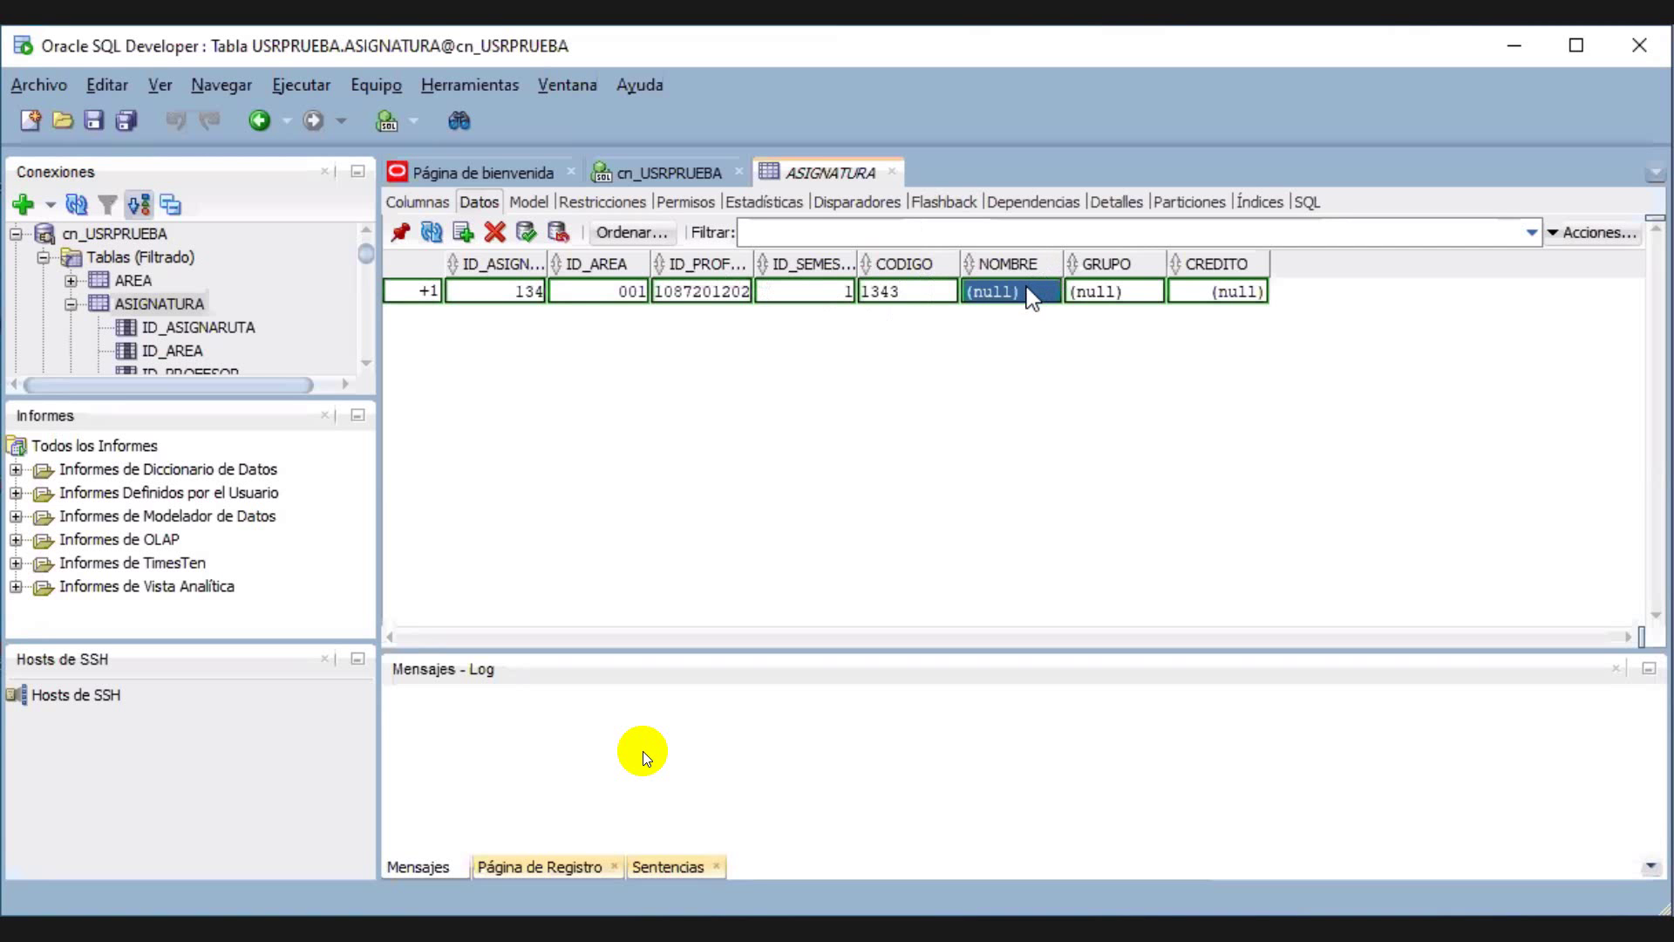
{"action": "double_click", "coordinate": [1029, 291]}
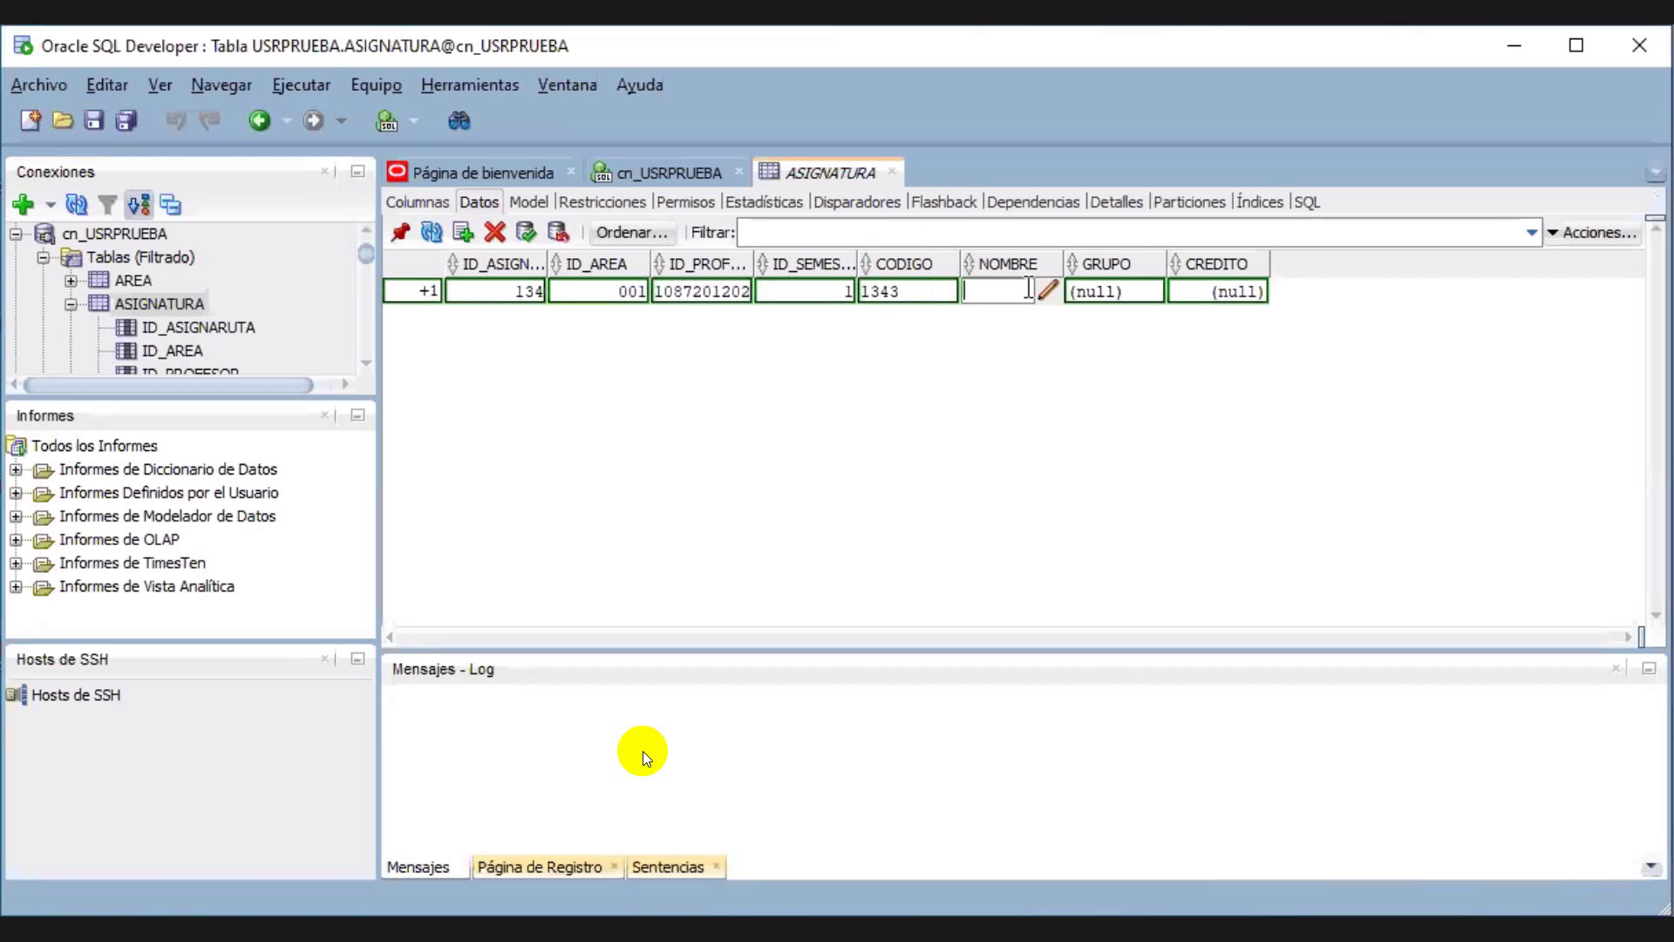
{"action": "type", "text": "Fundamentos"}
{"action": "type", "text": " de "}
{"action": "type", "text": "Programa"}
{"action": "key", "text": "Tab"}
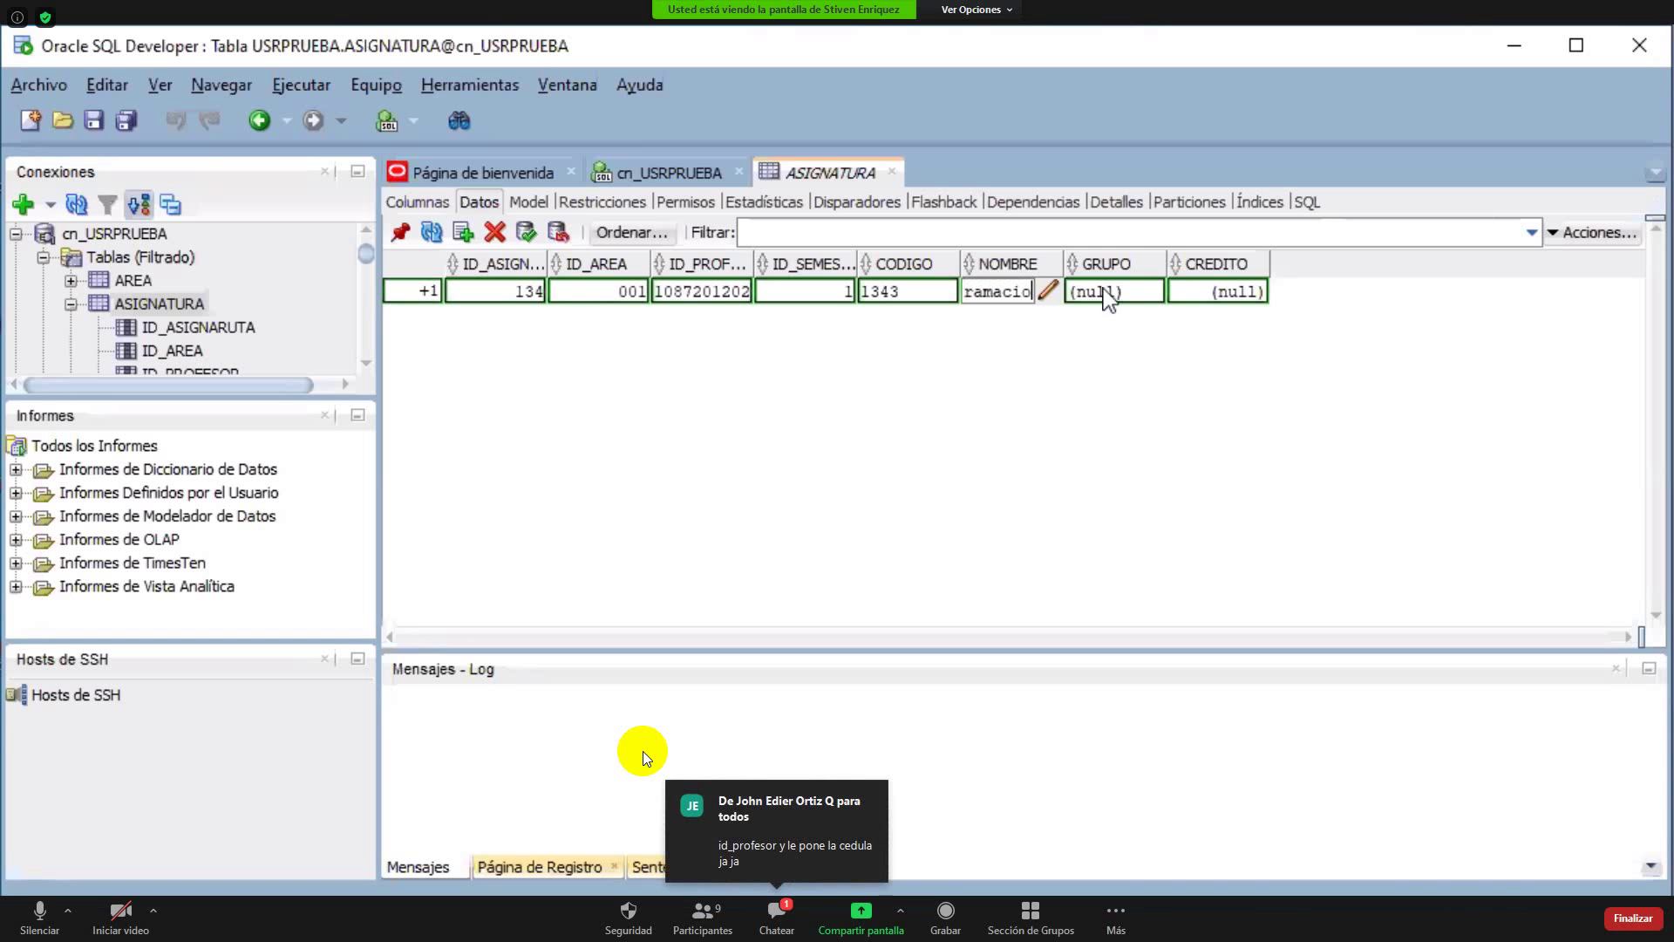
{"action": "left_click", "coordinate": [1105, 289]}
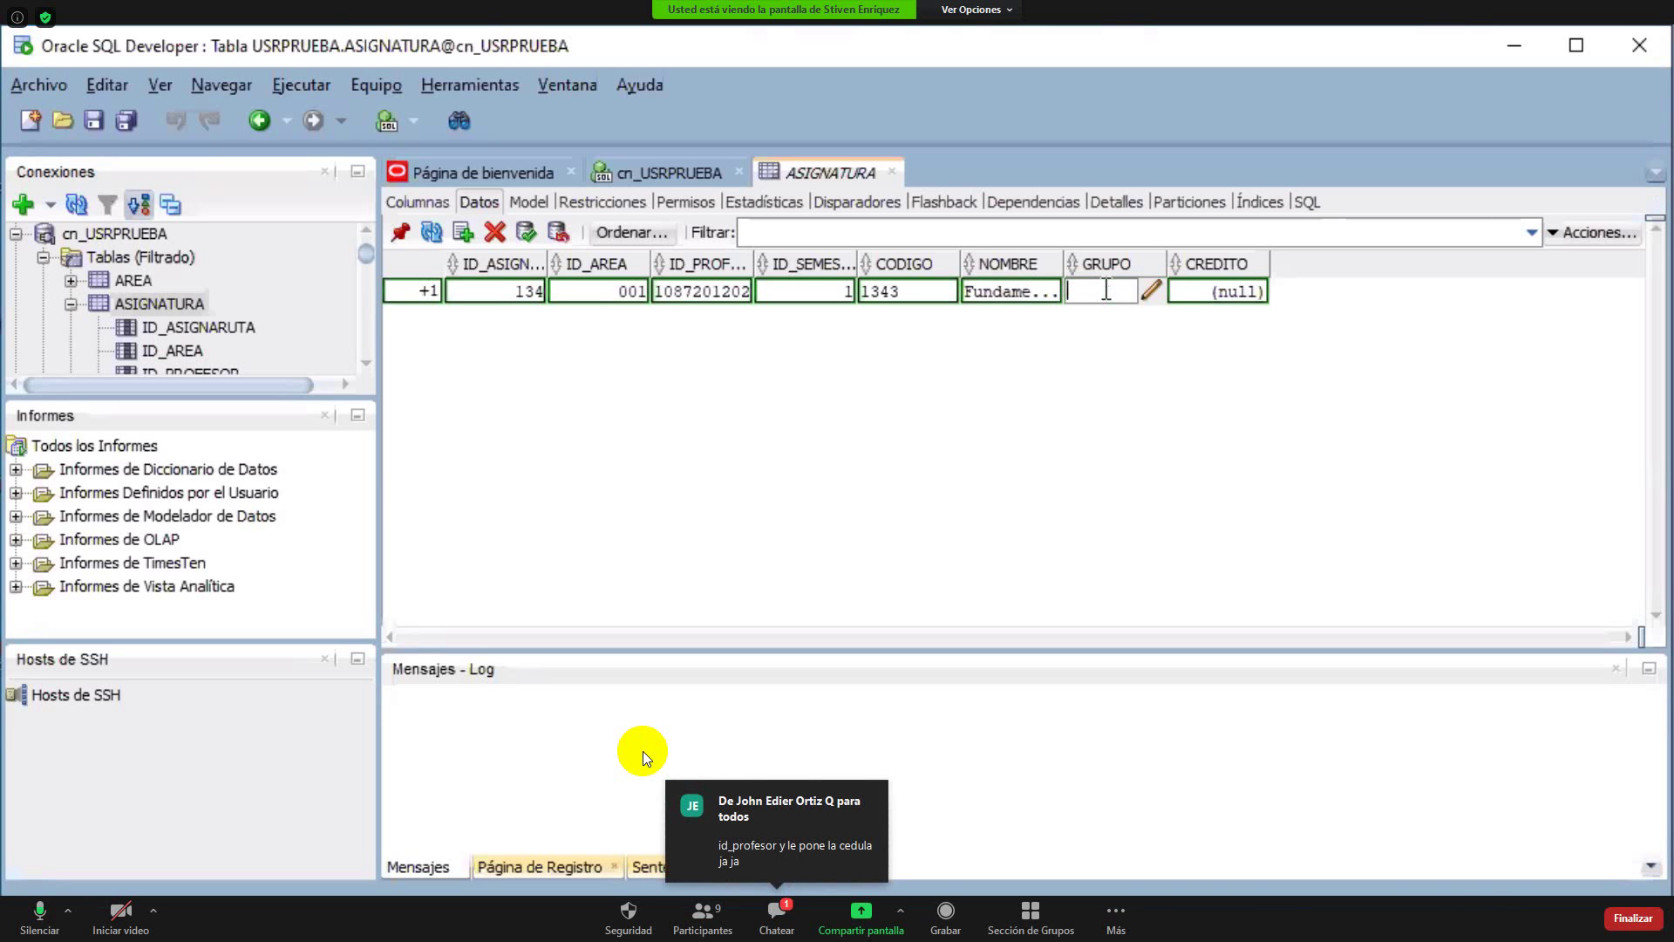
{"action": "left_click", "coordinate": [993, 292]}
{"action": "left_click", "coordinate": [992, 291]}
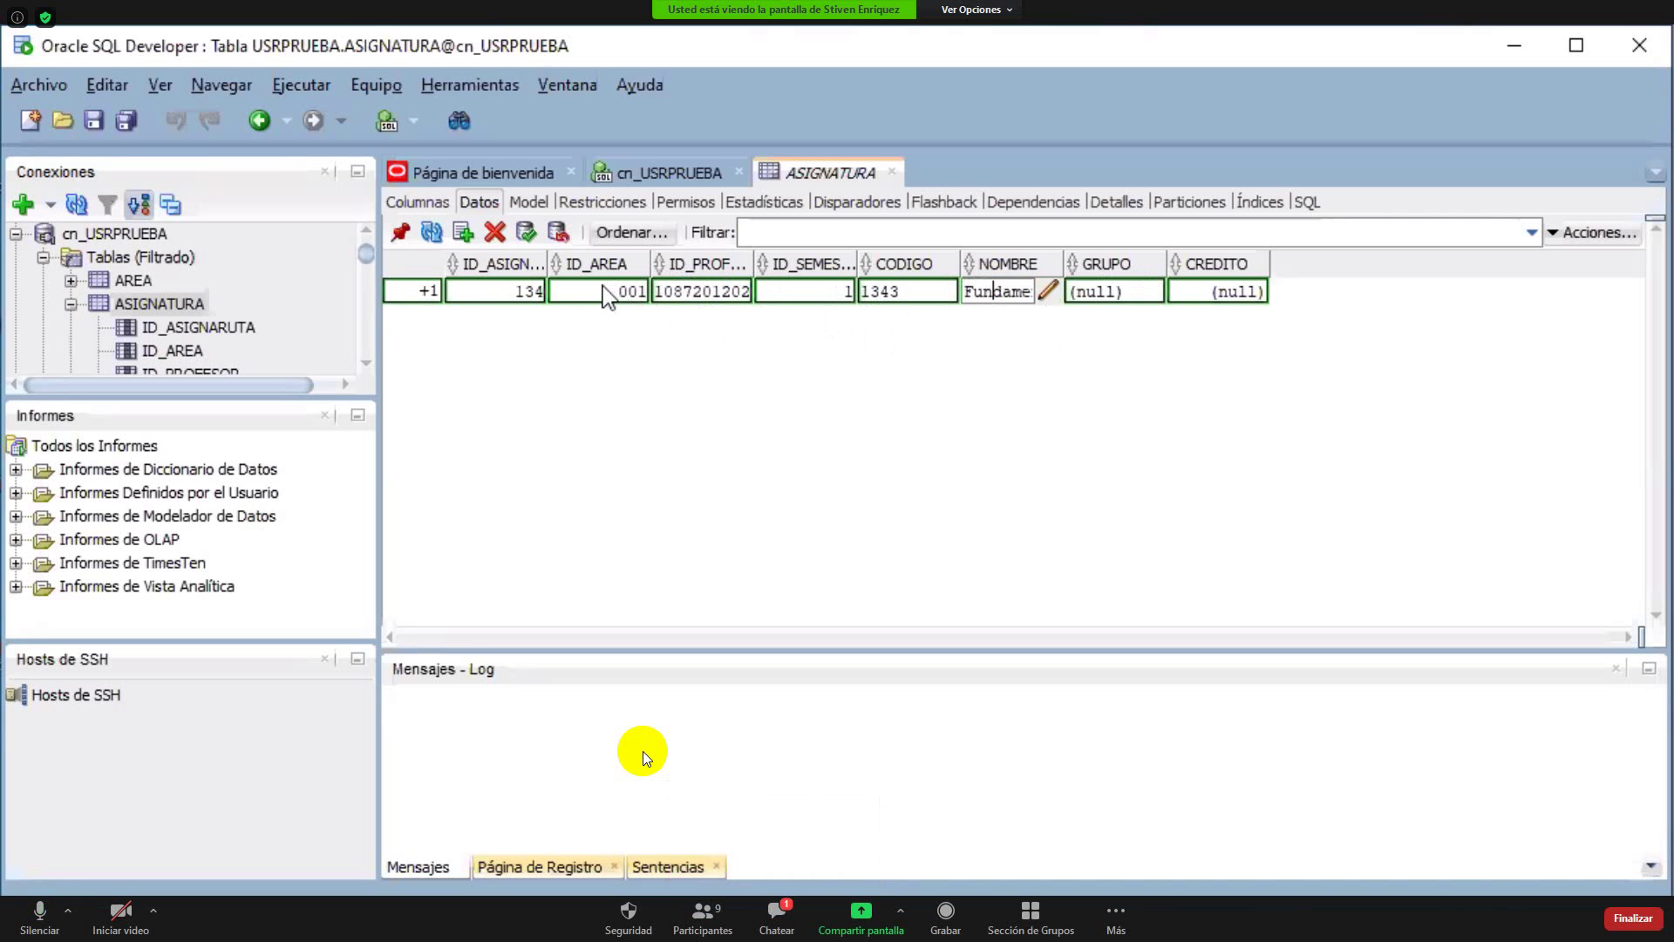
{"action": "double_click", "coordinate": [97, 280]}
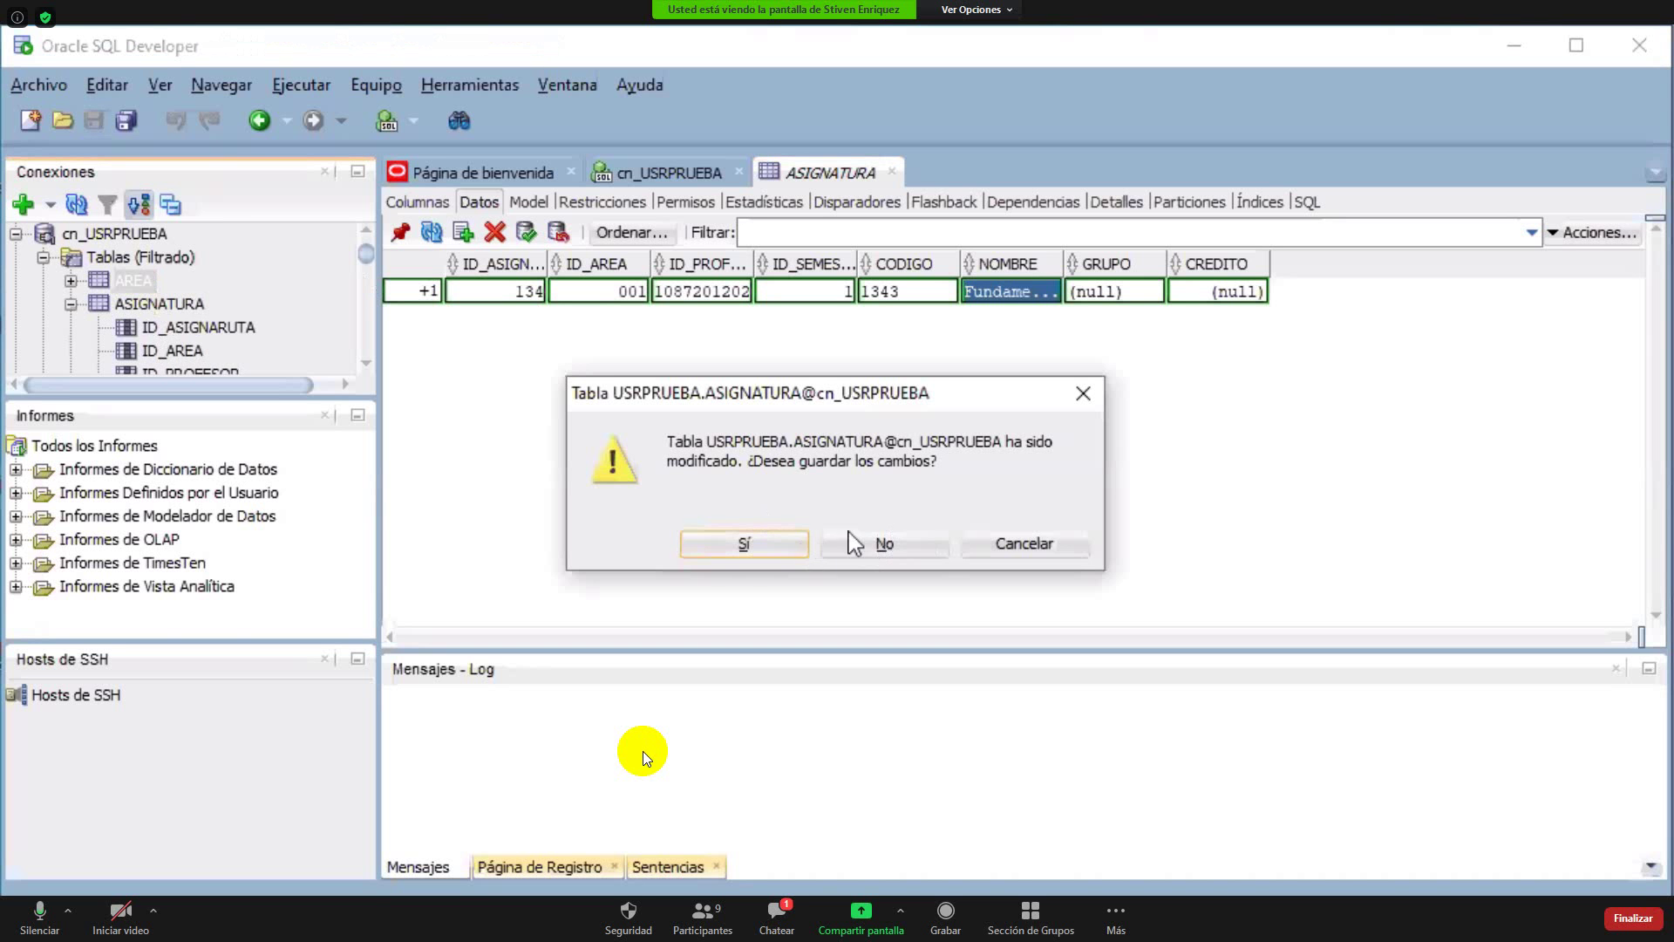
Discard the unsaved ASIGNATURA row and view the AREA table's three rows and columns
{"action": "left_click", "coordinate": [880, 543]}
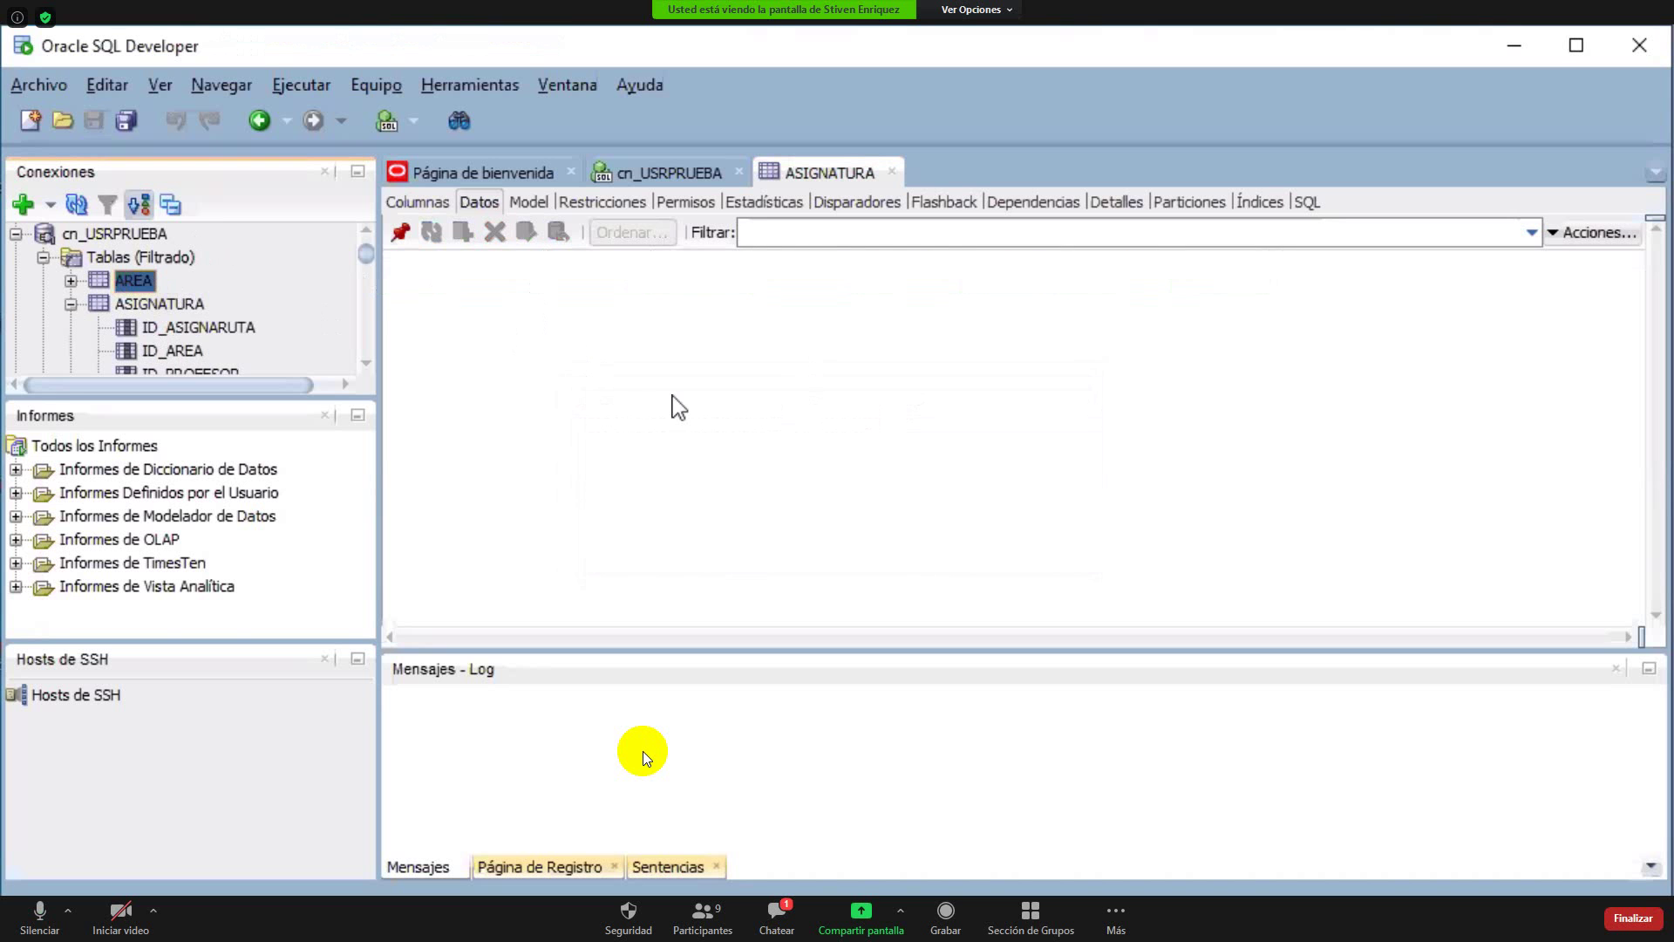
{"action": "left_click", "coordinate": [115, 279]}
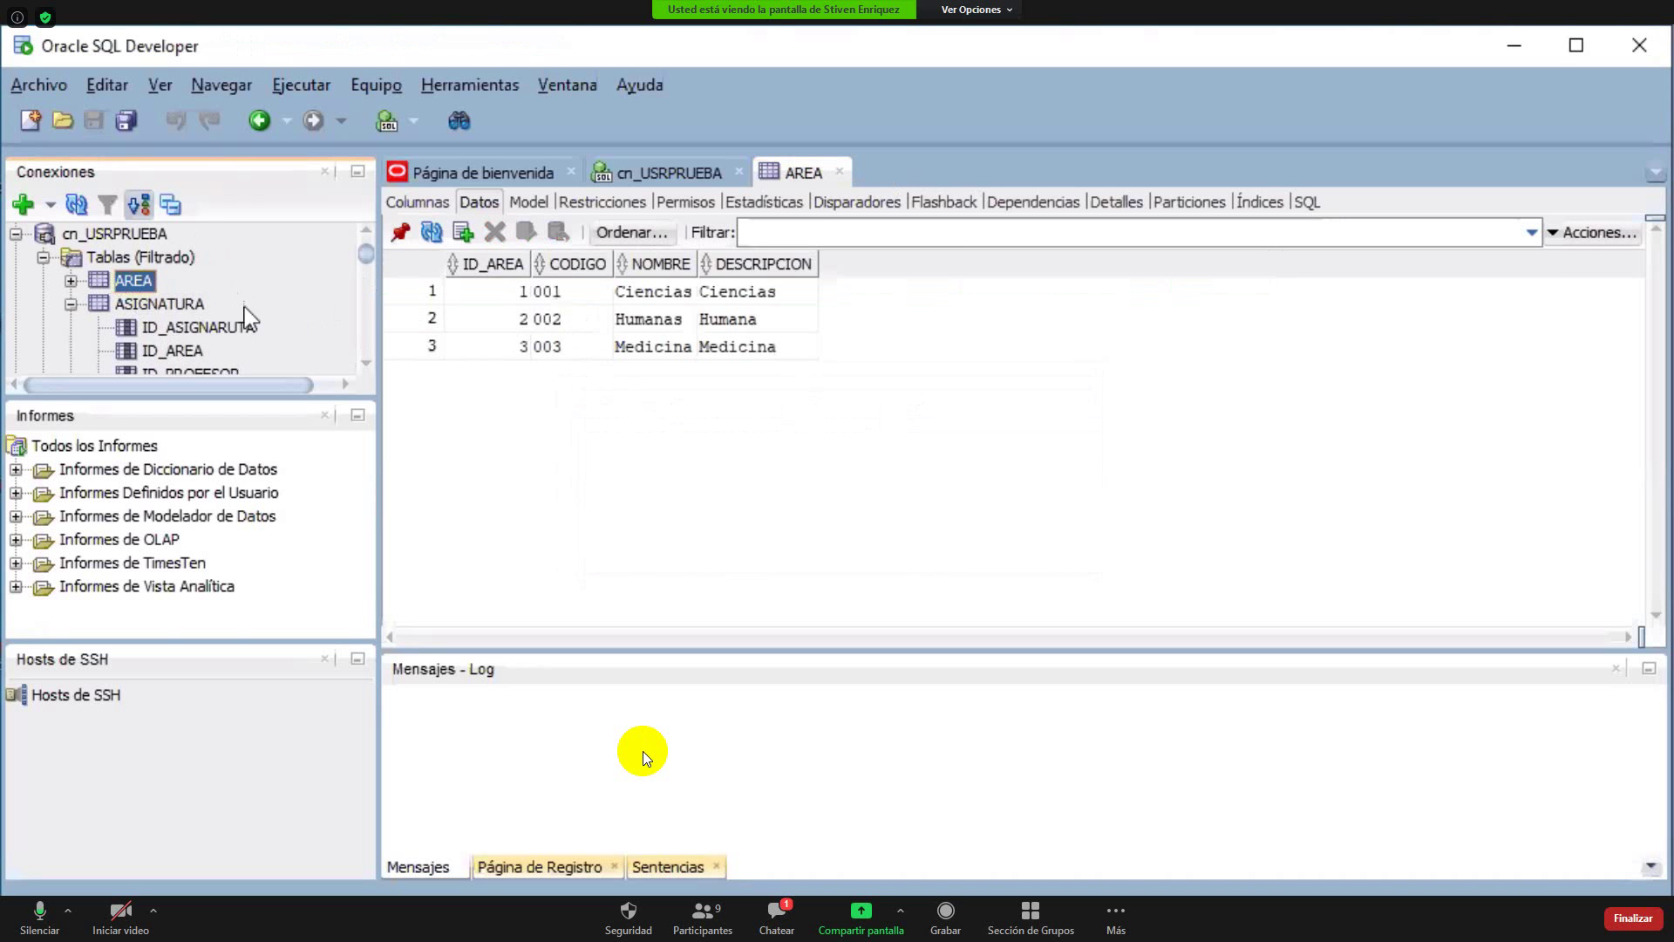
{"action": "double_click", "coordinate": [98, 274]}
{"action": "double_click", "coordinate": [112, 263]}
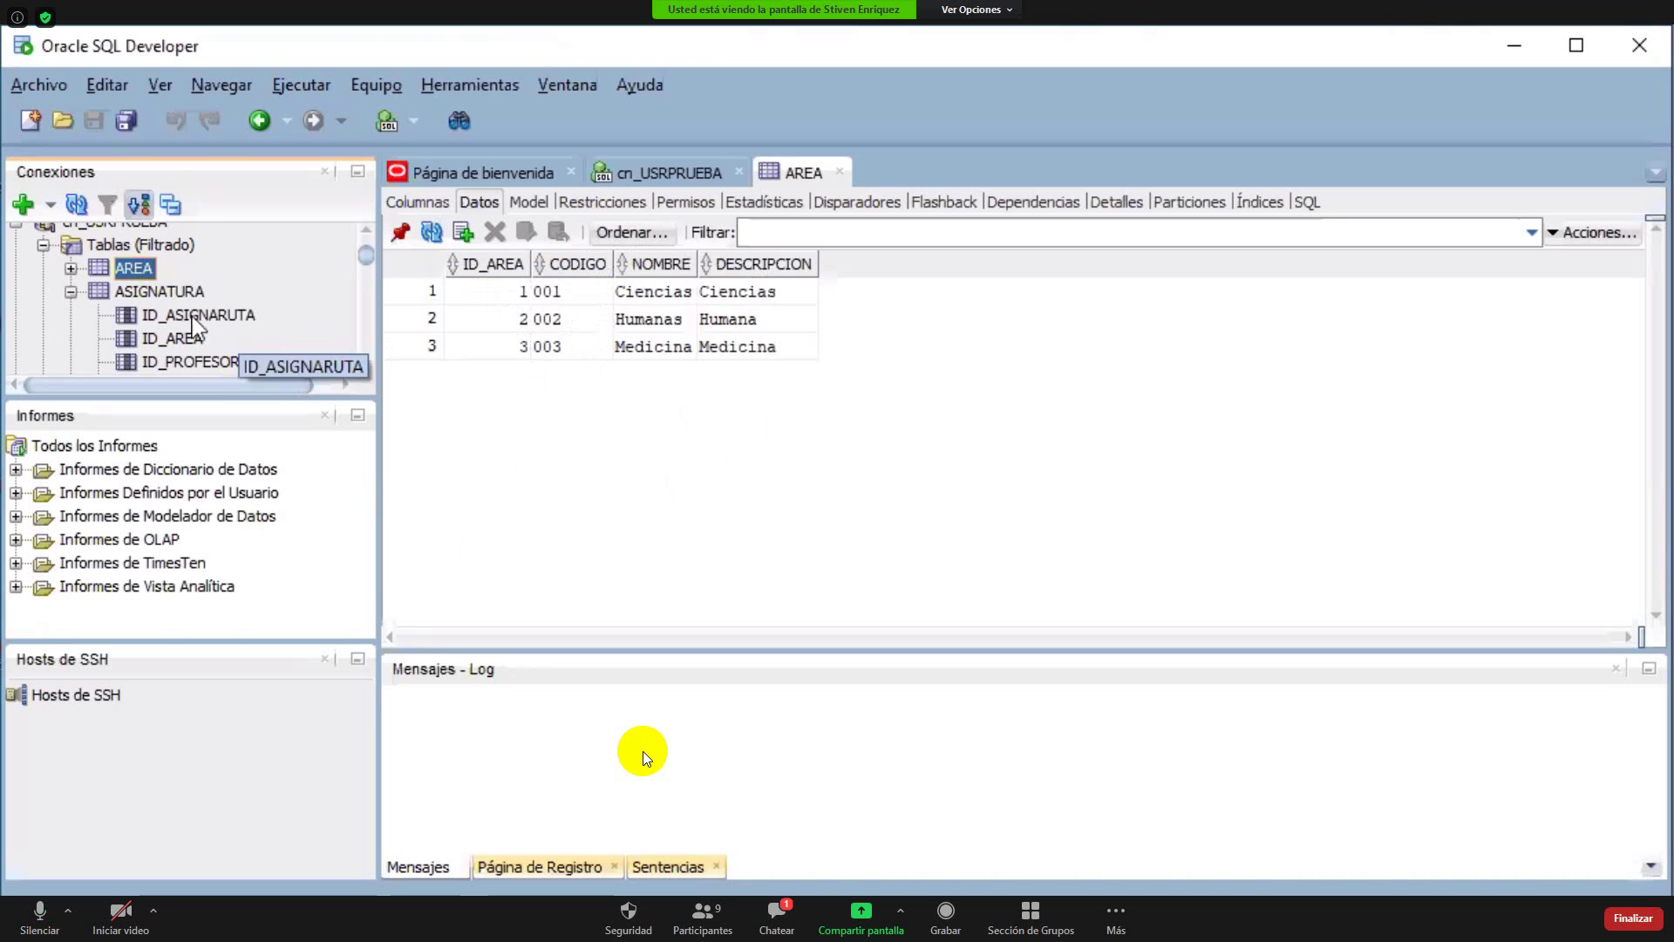
Check ASIGNATURA's ID_SEMESTRE column, then open the empty SEMESTE data grid
{"action": "scroll", "coordinate": [366, 370], "scroll_direction": "down", "scroll_amount": 1}
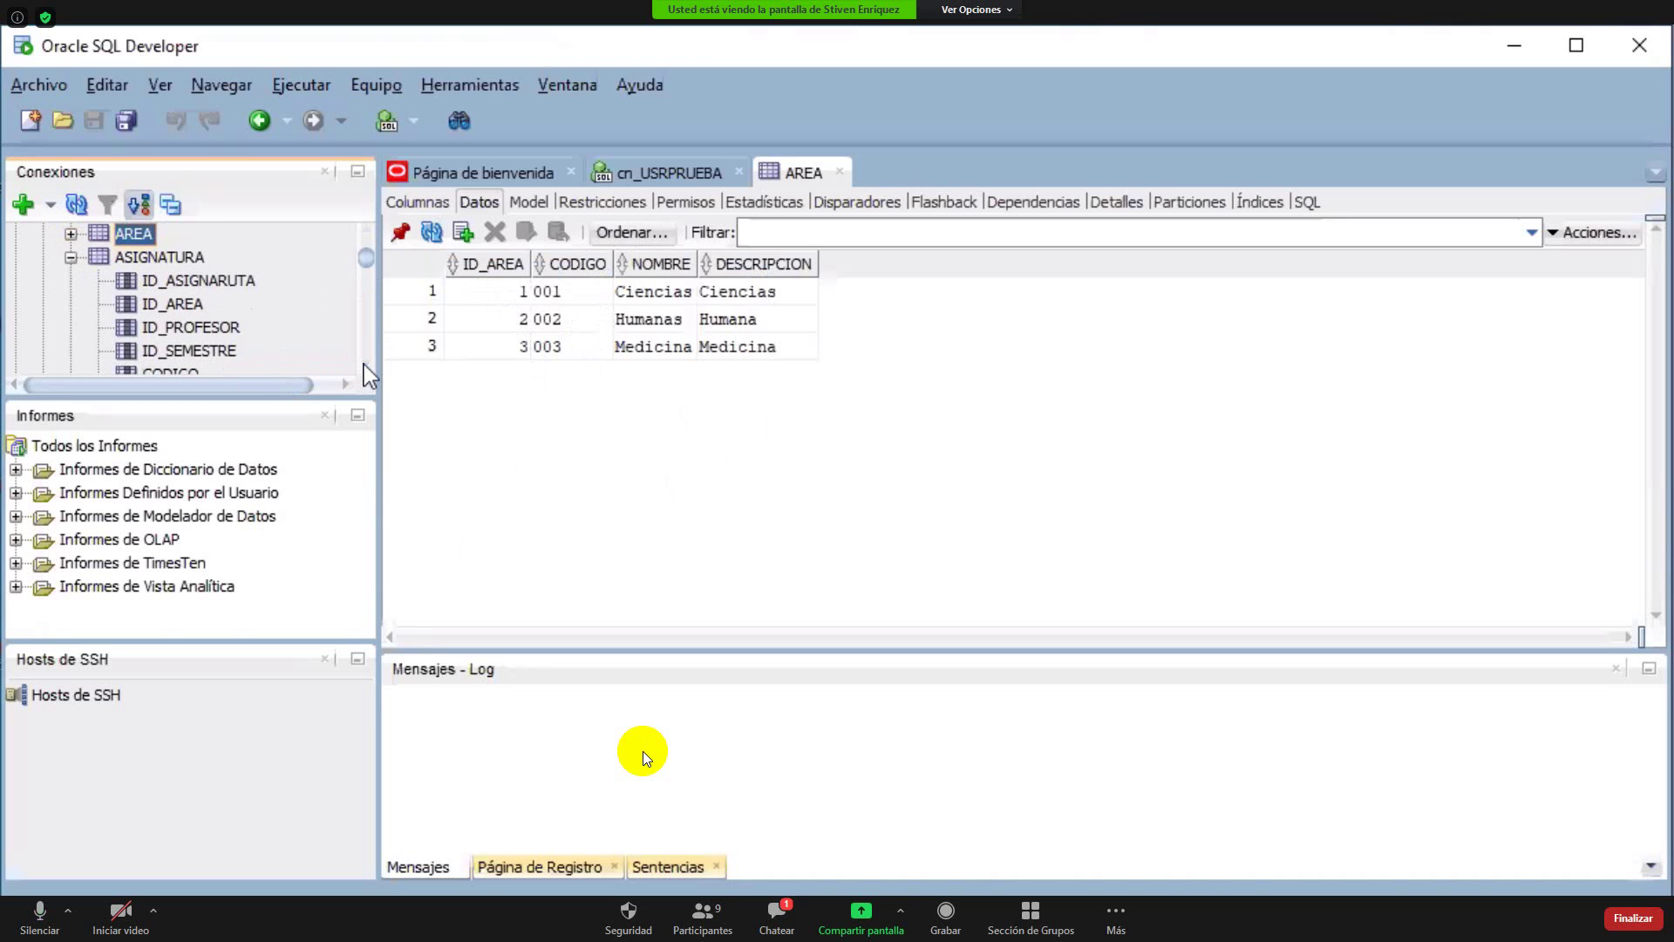
{"action": "scroll", "coordinate": [366, 373], "scroll_direction": "down", "scroll_amount": 1}
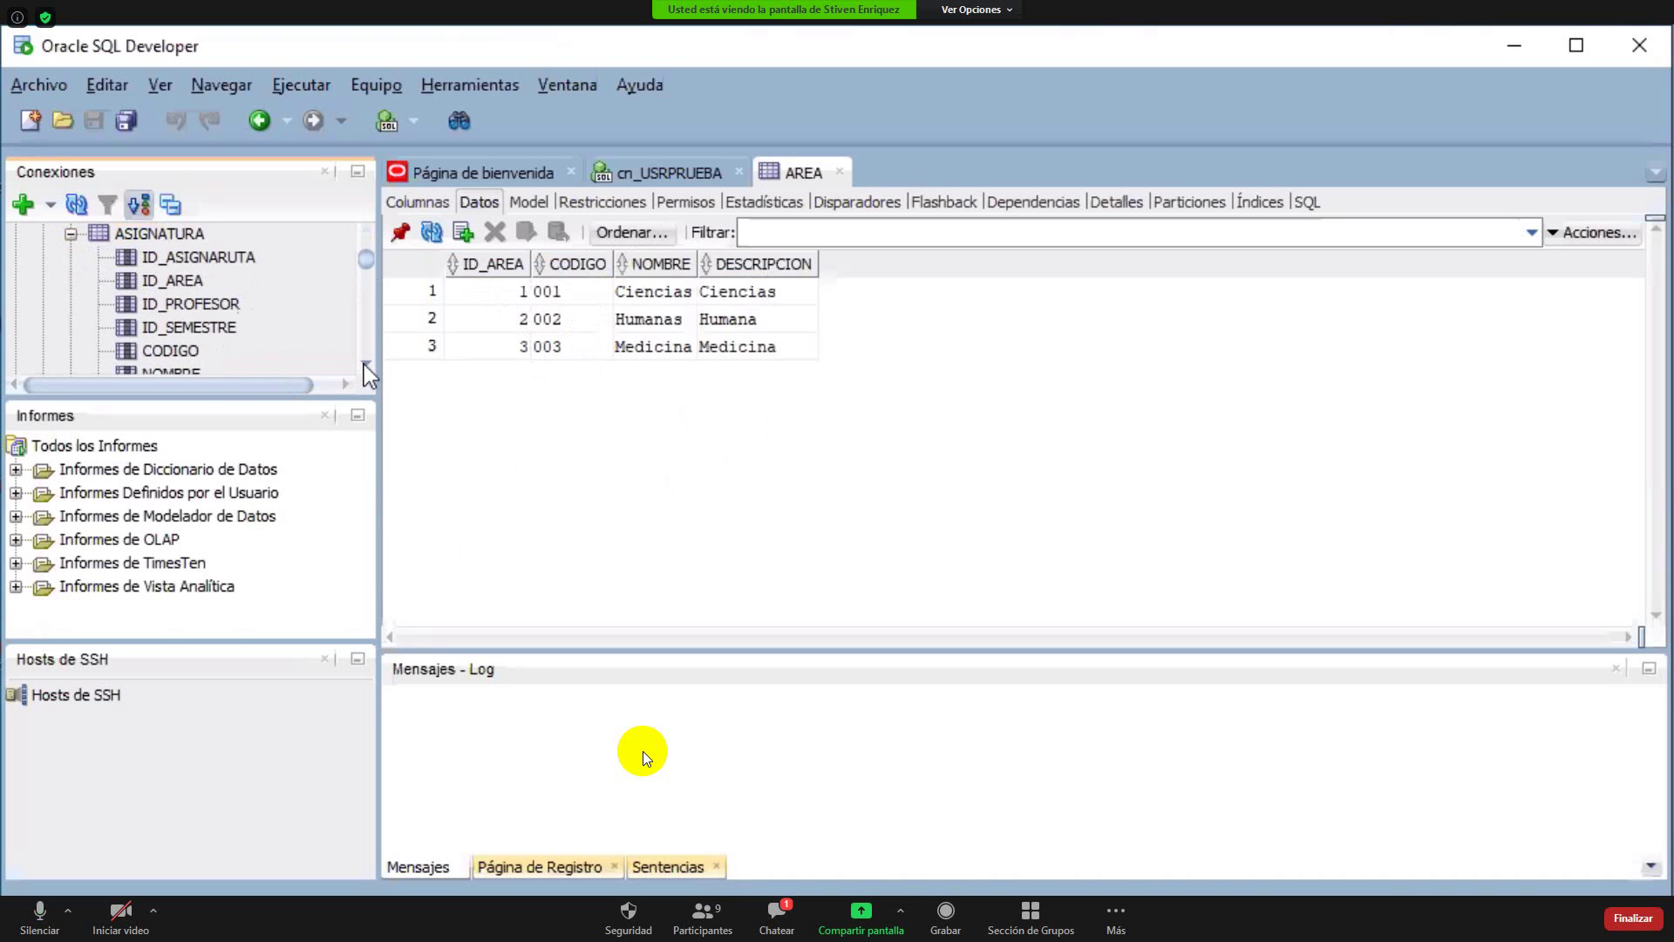
{"action": "left_click", "coordinate": [204, 329]}
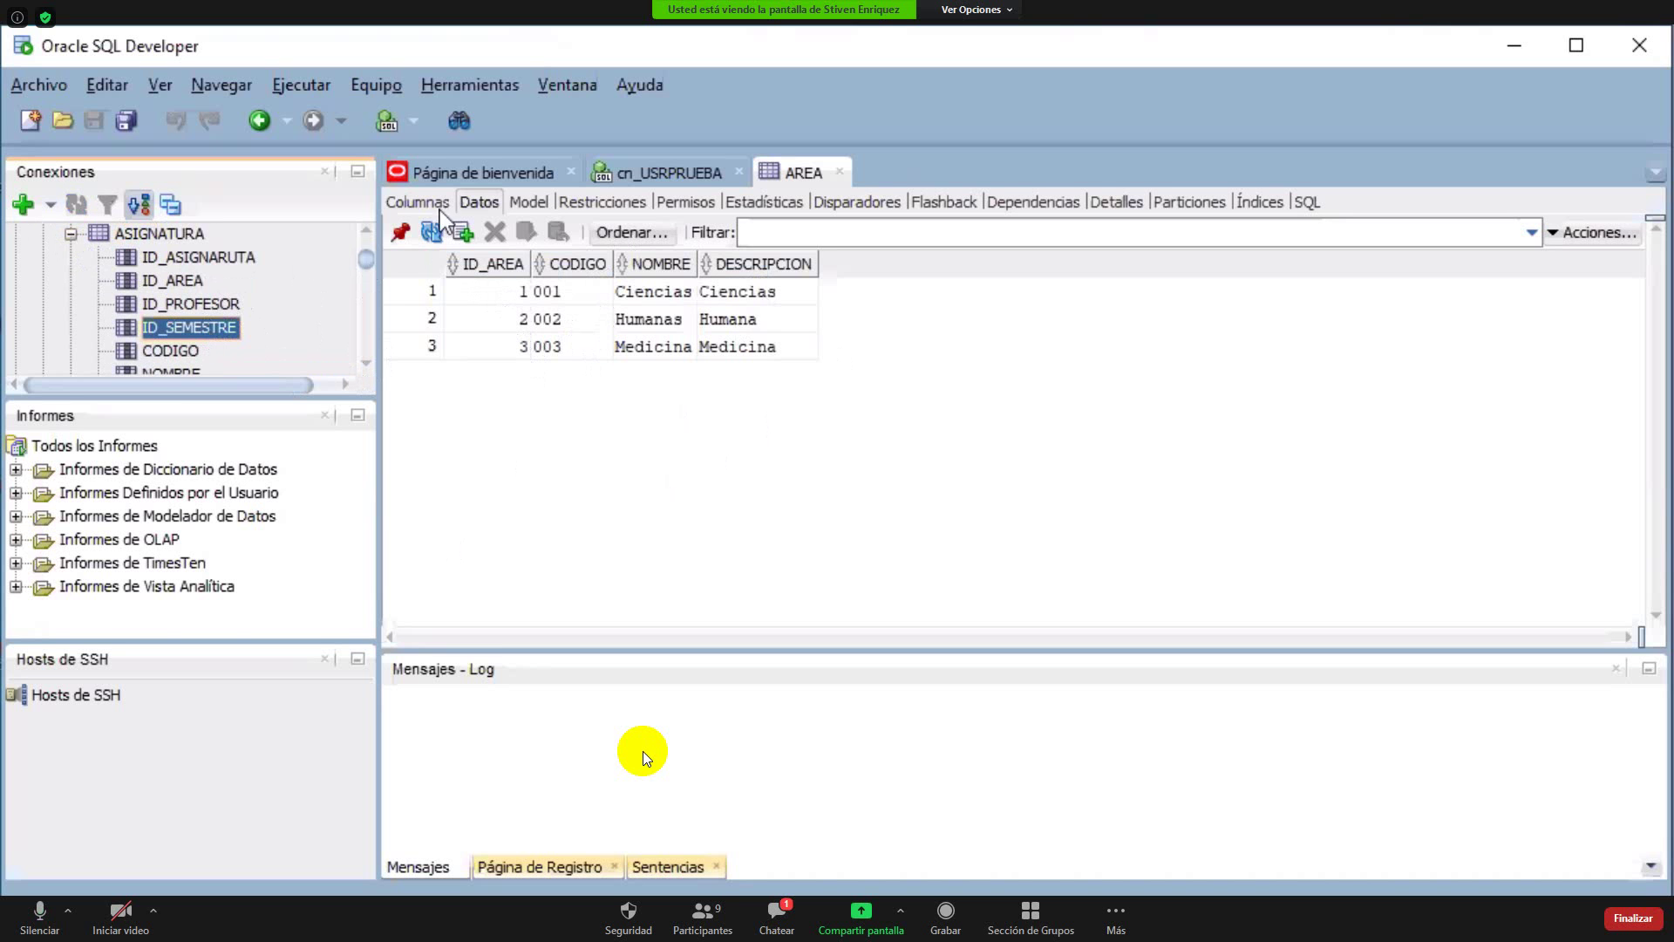
{"action": "left_click", "coordinate": [367, 229]}
{"action": "left_click", "coordinate": [366, 229]}
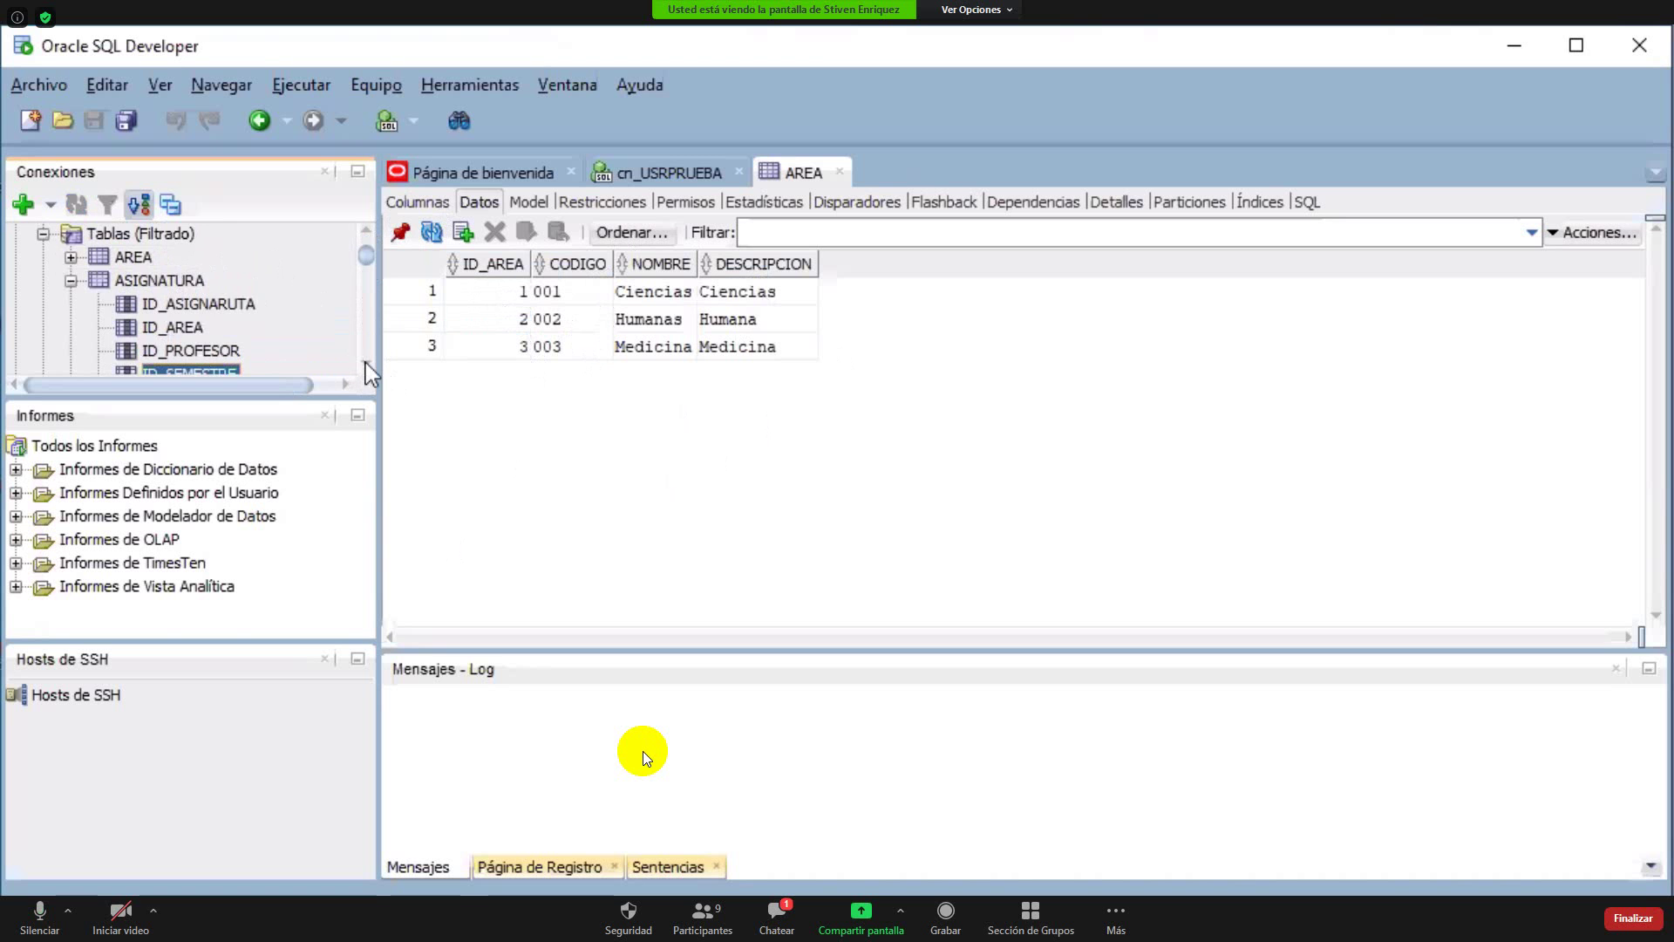
{"action": "scroll", "coordinate": [370, 364], "scroll_direction": "down", "scroll_amount": 5}
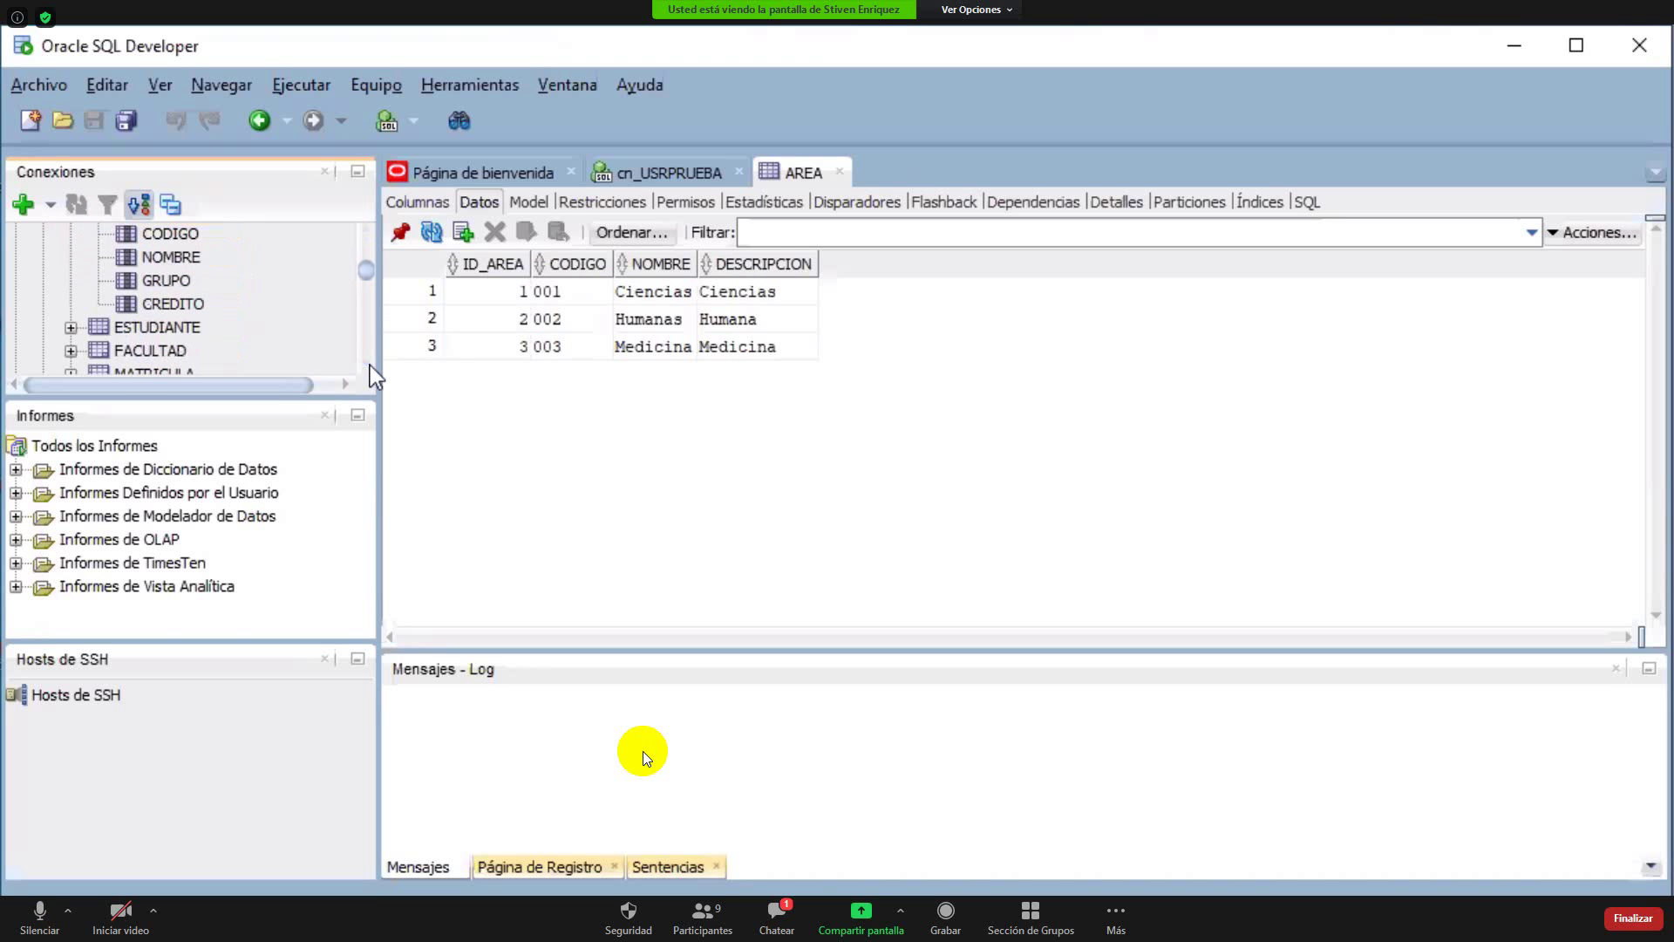
{"action": "scroll", "coordinate": [369, 365], "scroll_direction": "down", "scroll_amount": 3}
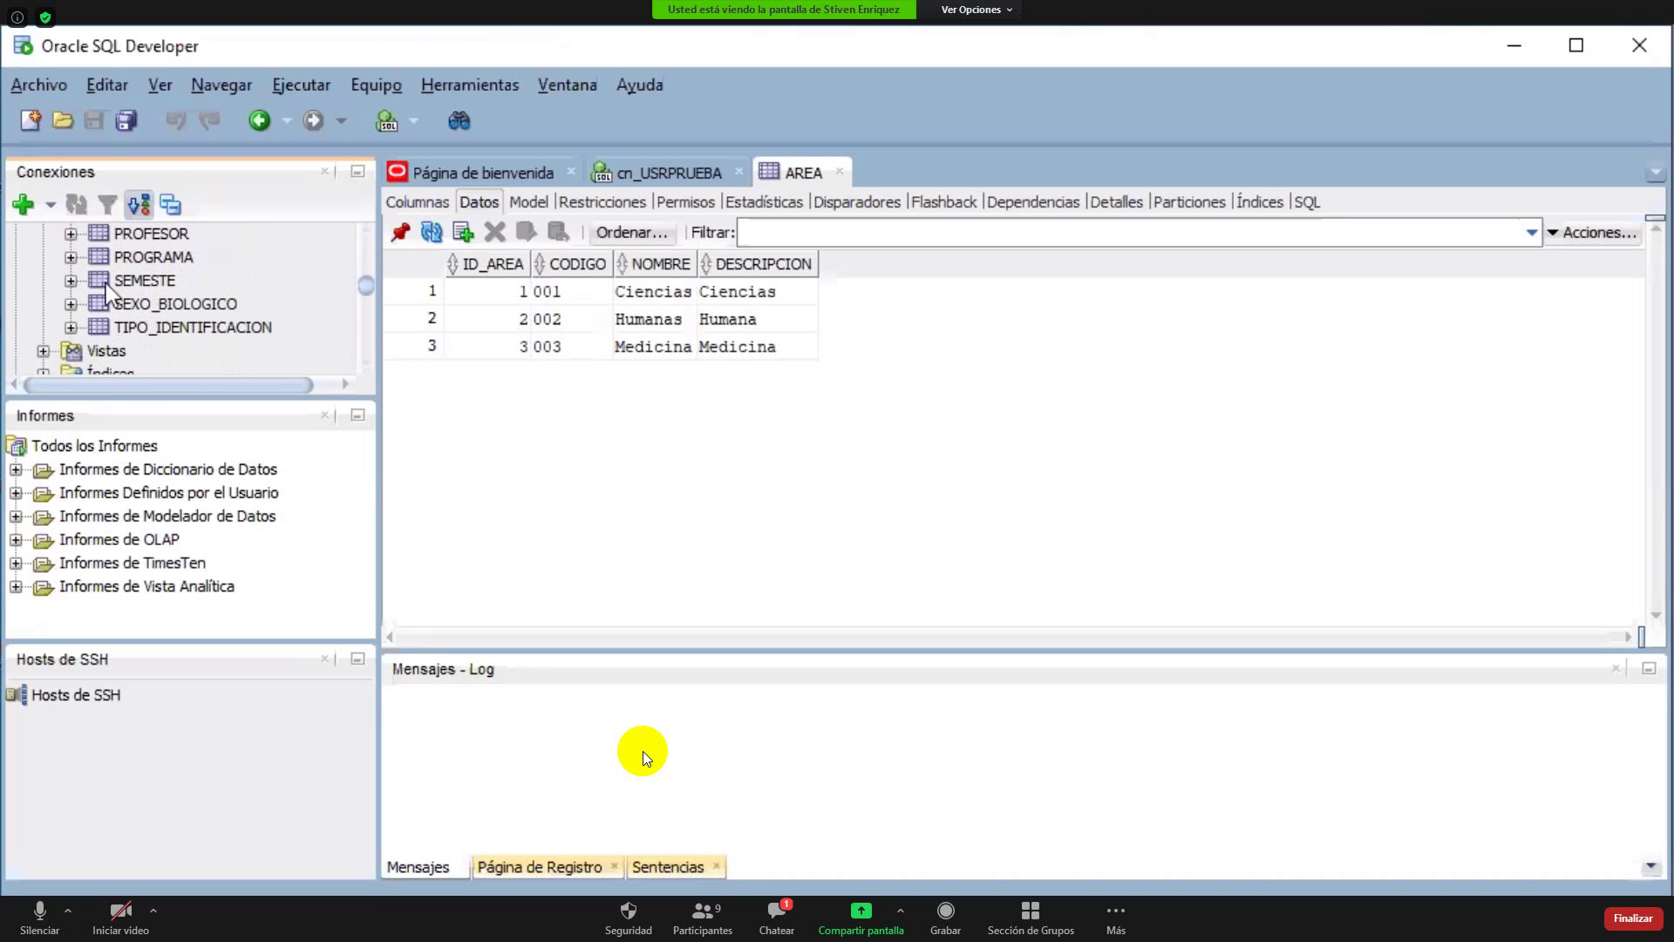
{"action": "left_click", "coordinate": [122, 287]}
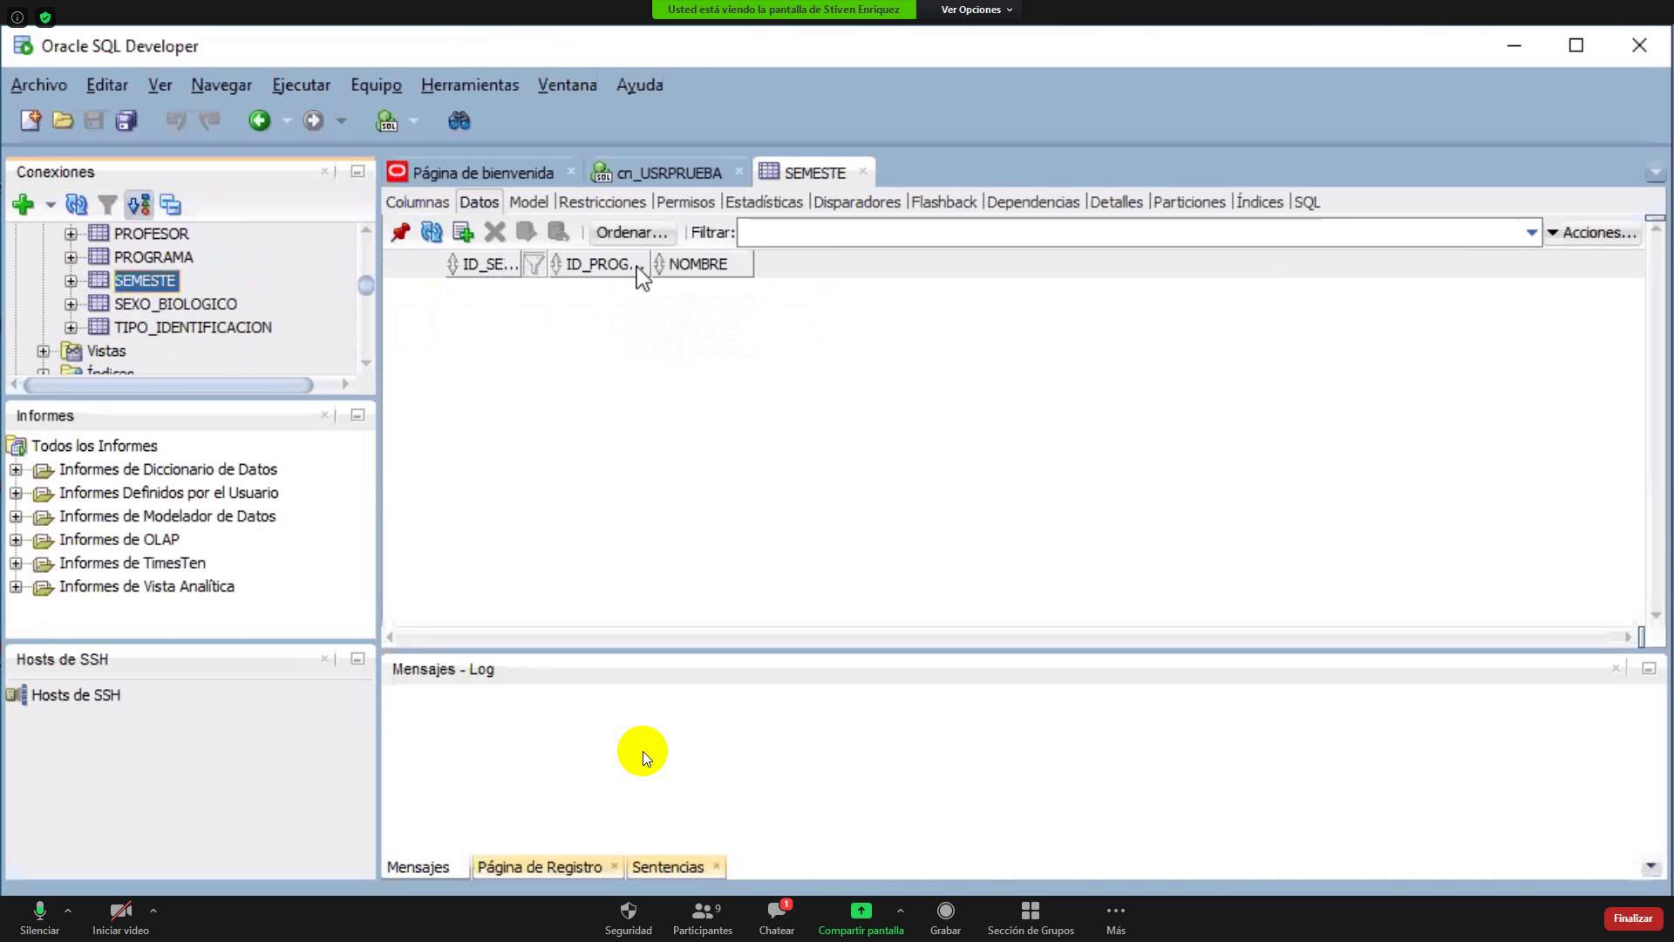
Inspect SEMESTE's Restricciones in Editar Tabla, including foreign key SEMESTE_FK1, then close the dialog
{"action": "right_click", "coordinate": [108, 275]}
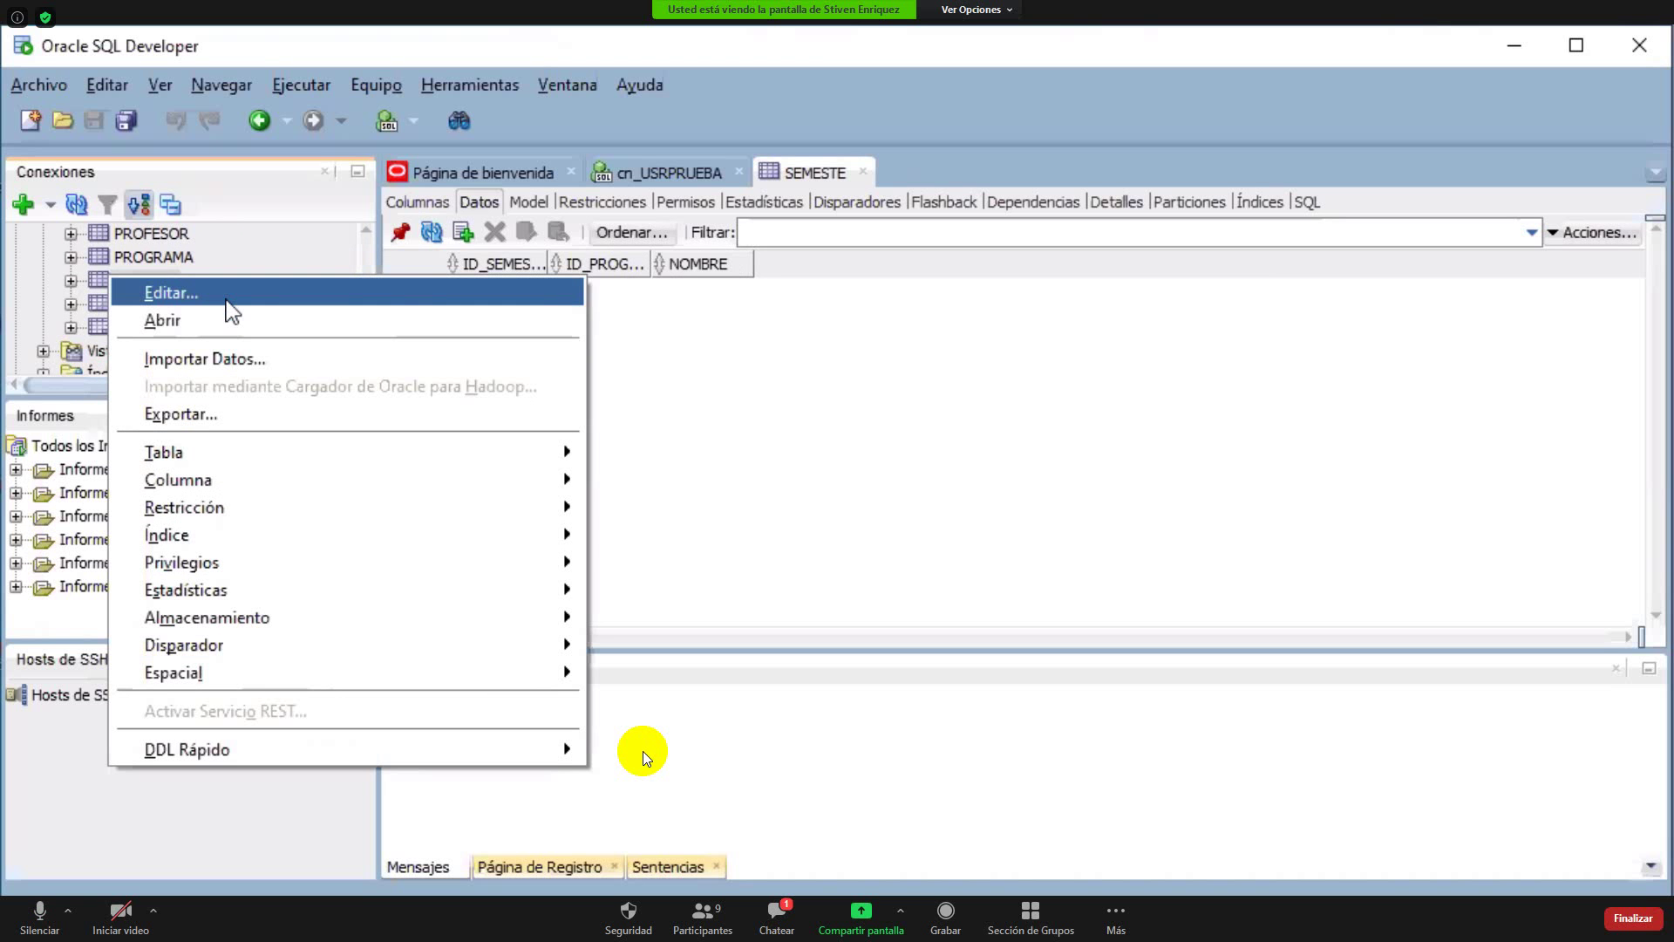
{"action": "left_click", "coordinate": [307, 296]}
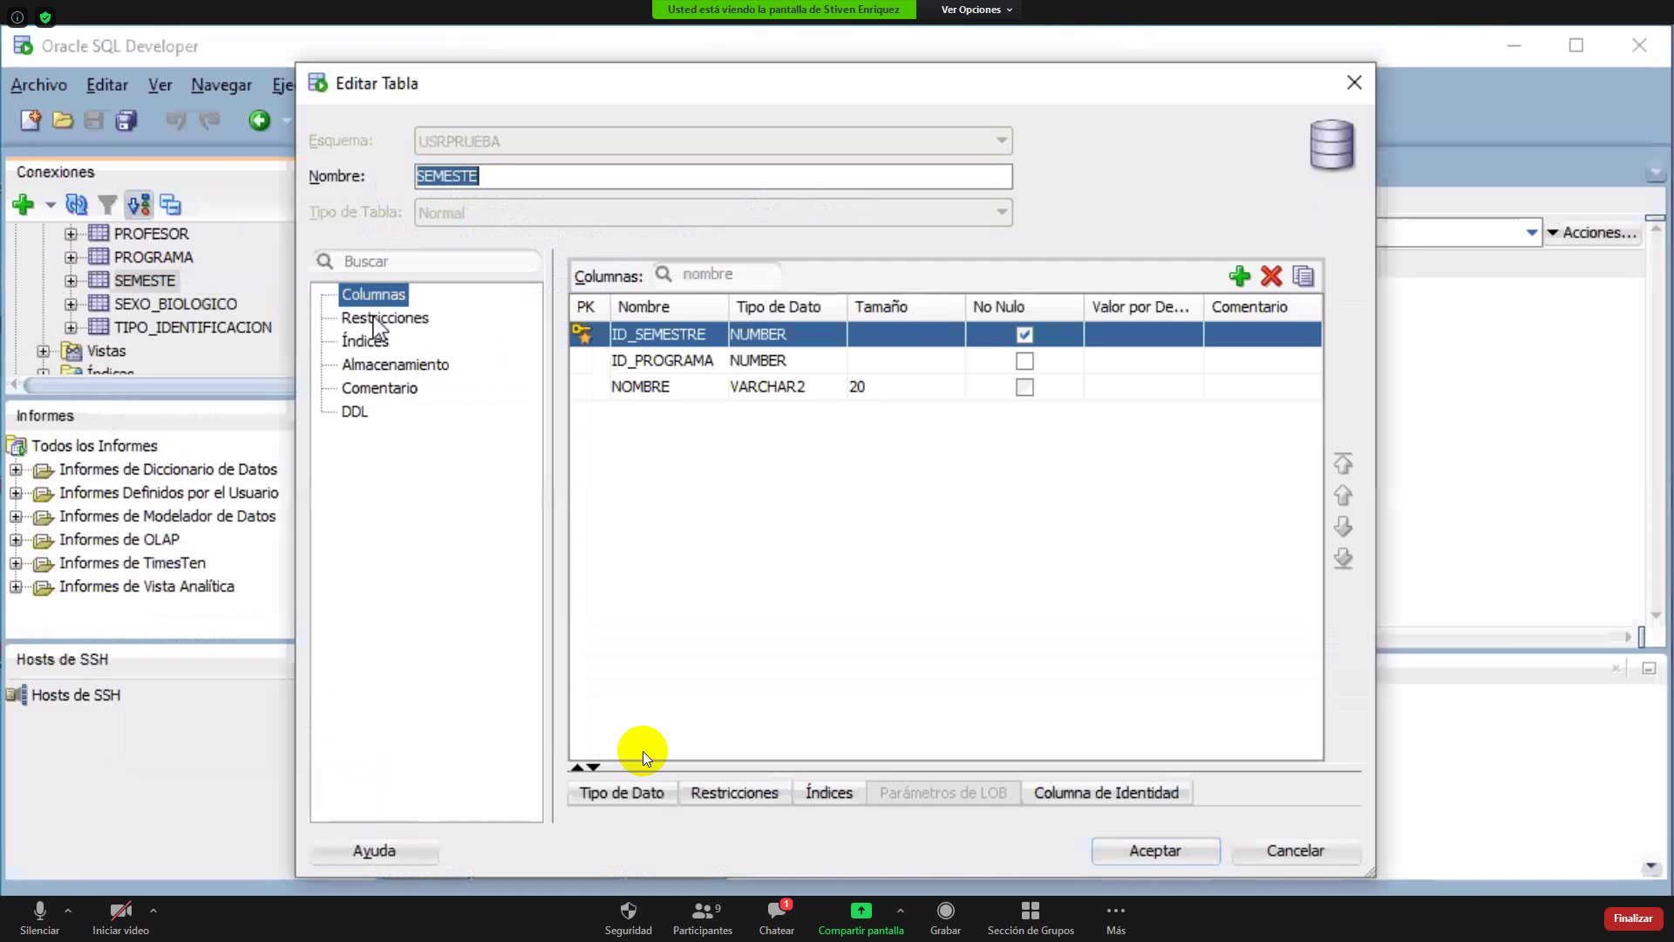
{"action": "left_click", "coordinate": [376, 321]}
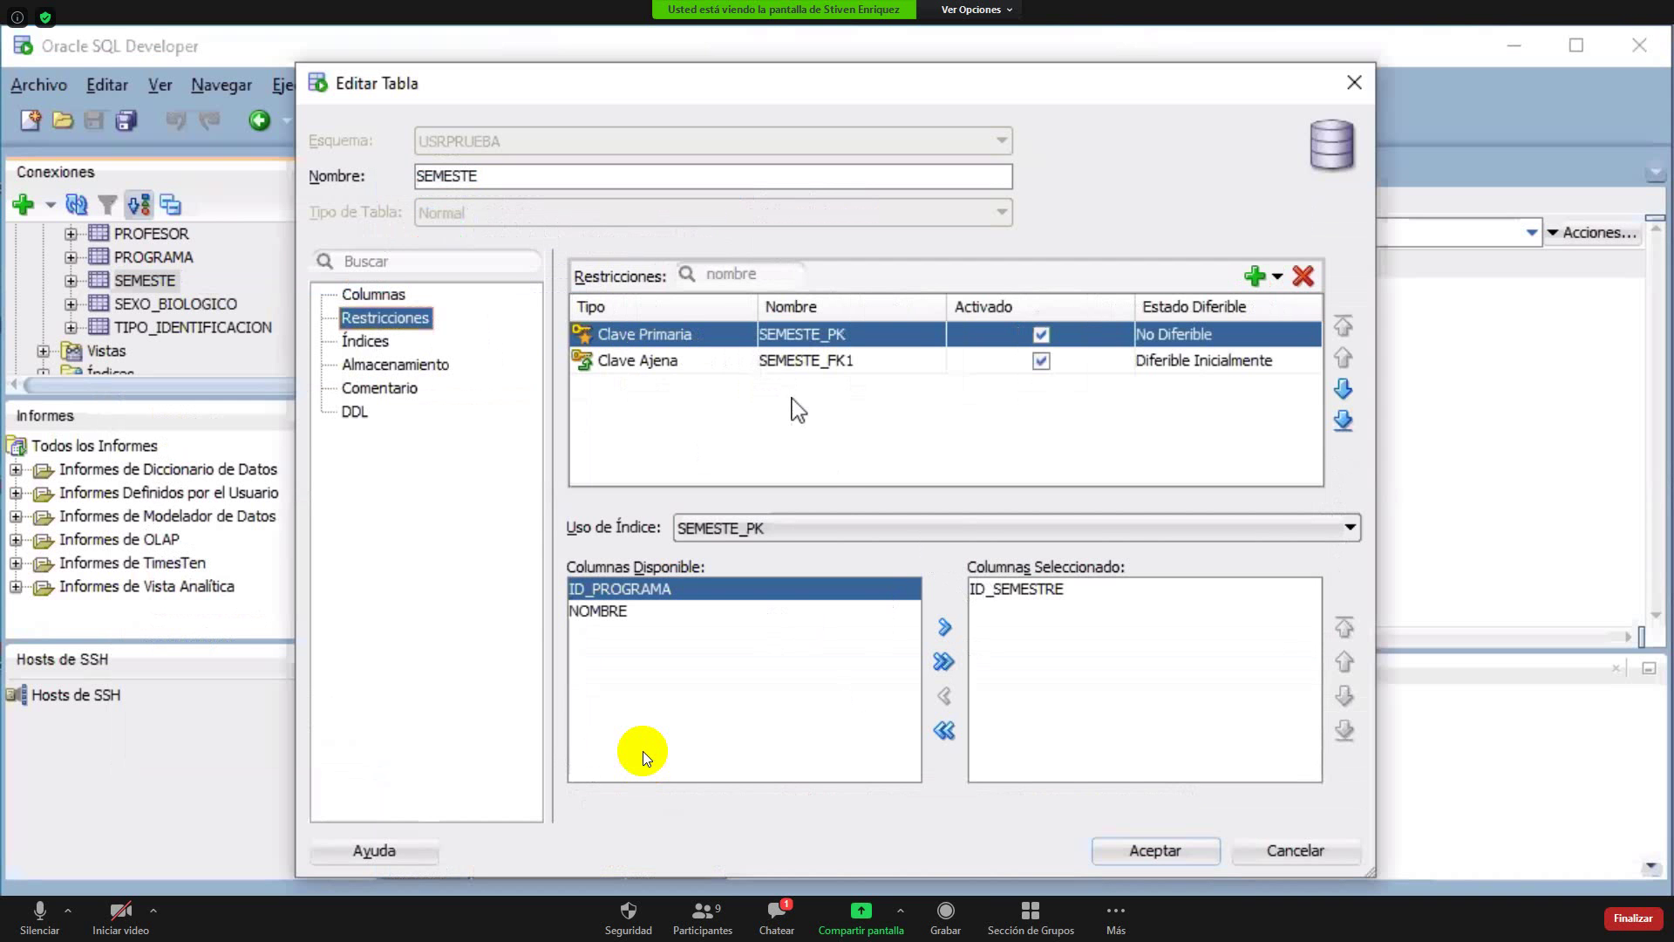
{"action": "left_click", "coordinate": [830, 360]}
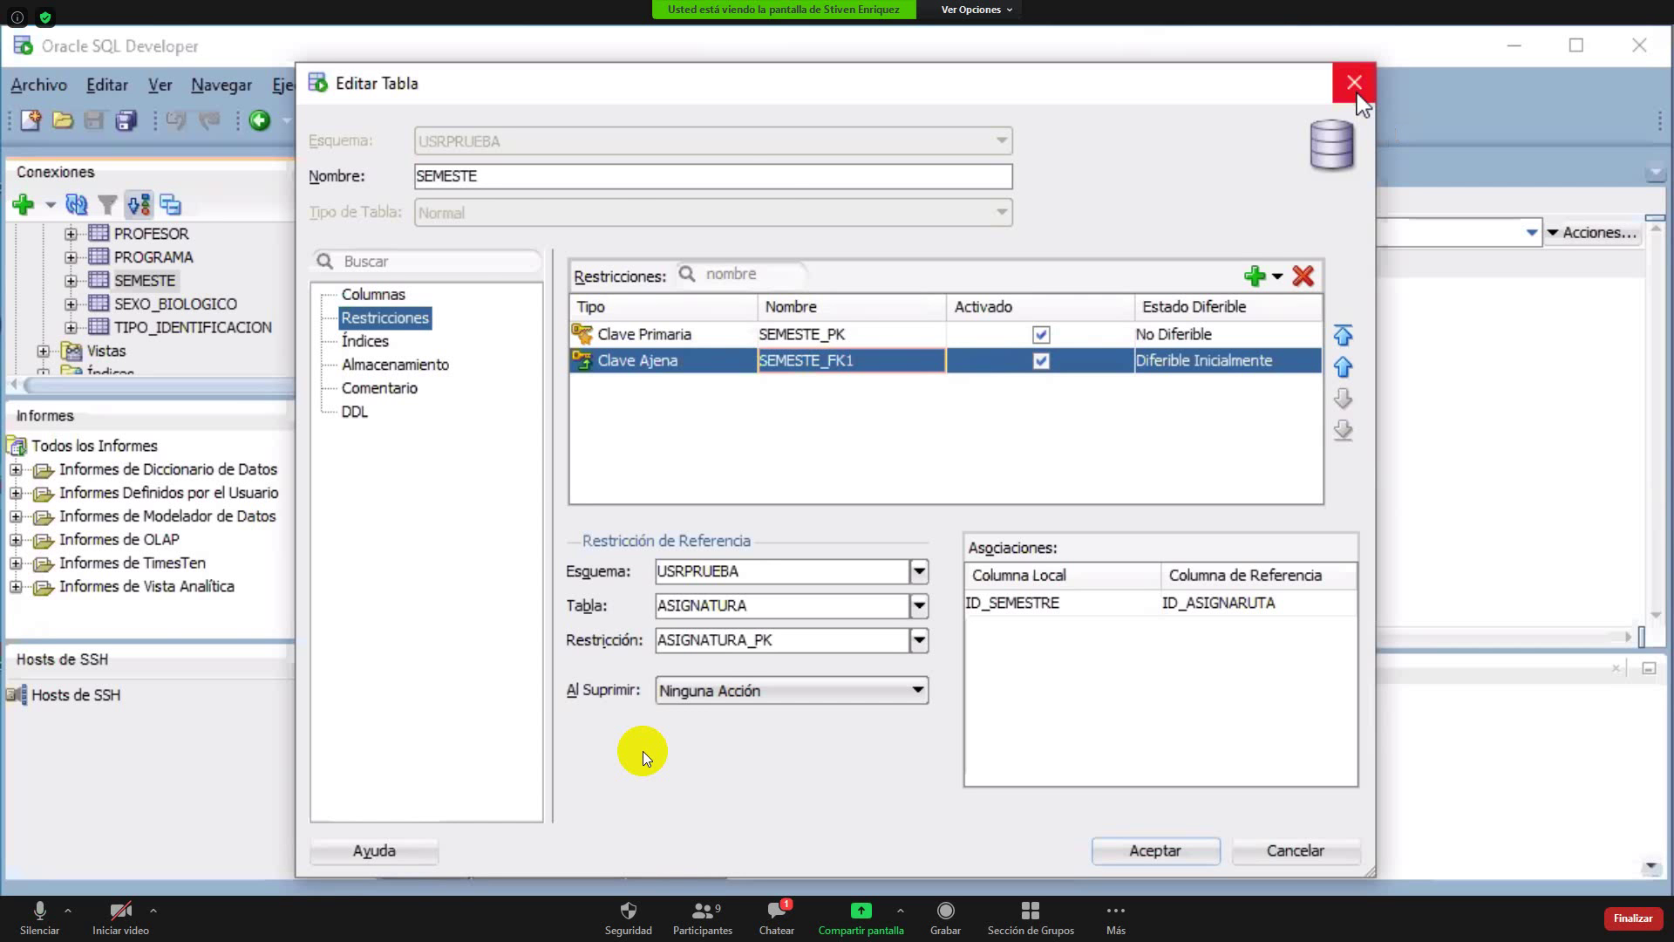
{"action": "left_click", "coordinate": [1357, 92]}
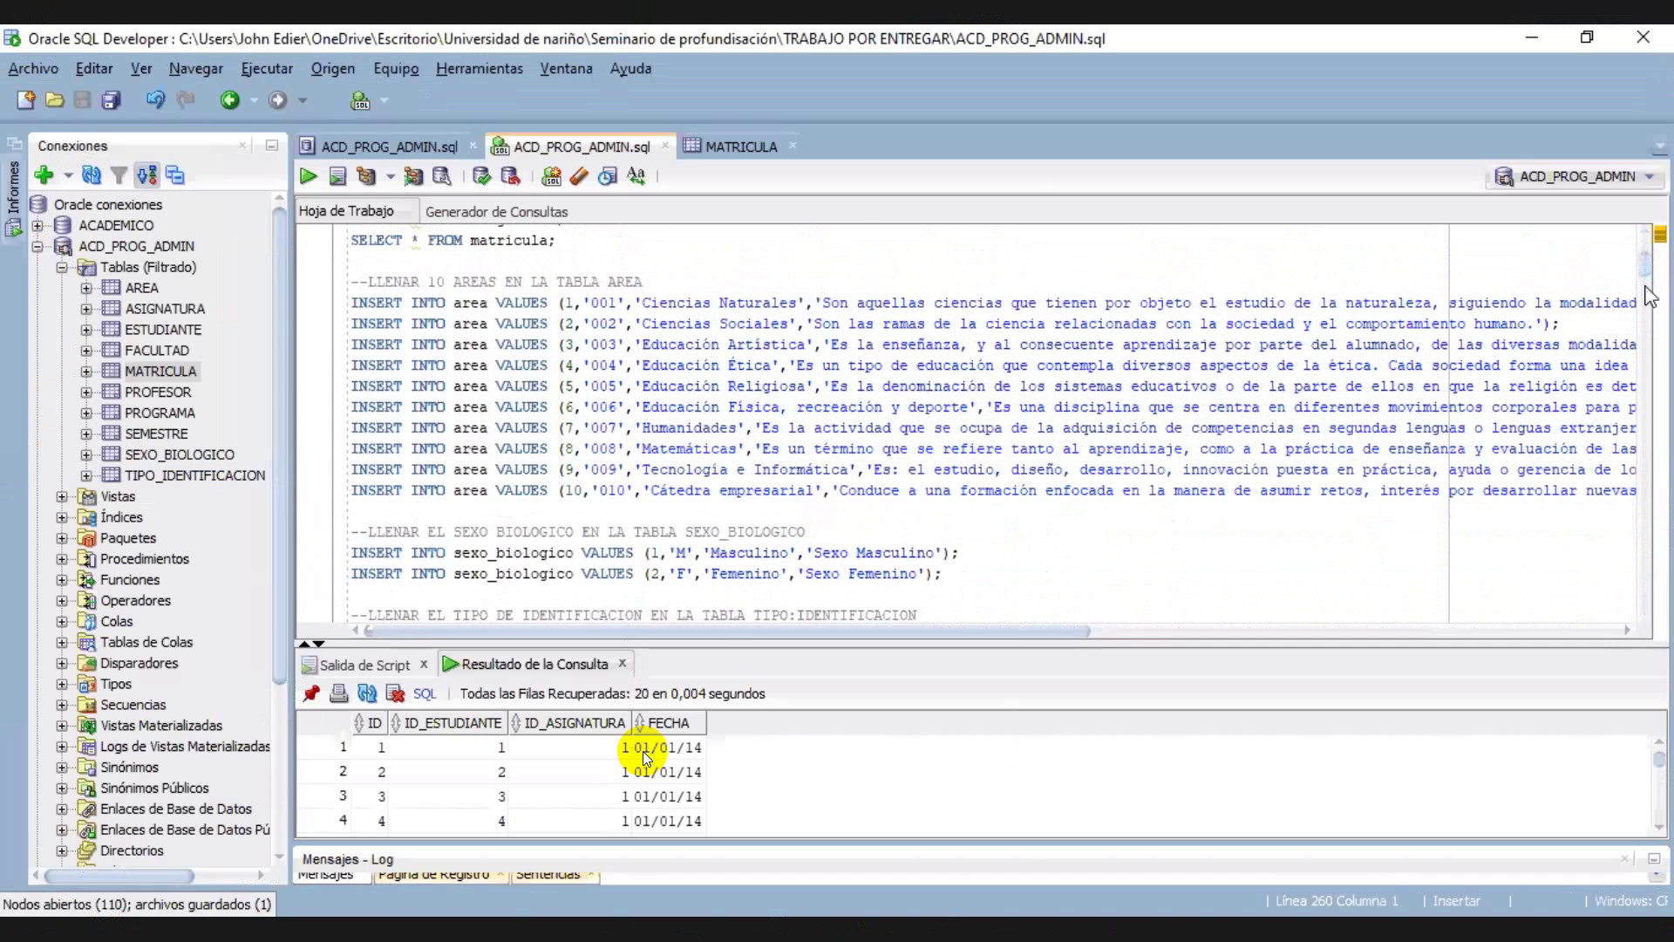
Scroll through ACD_PROG_ADMIN.sql reviewing INSERT blocks for semestre, estudiante, area, tipo_identificacion and asignatura
{"action": "scroll", "coordinate": [1647, 301], "scroll_direction": "down", "scroll_amount": 4}
{"action": "scroll", "coordinate": [1643, 330], "scroll_direction": "down", "scroll_amount": 20}
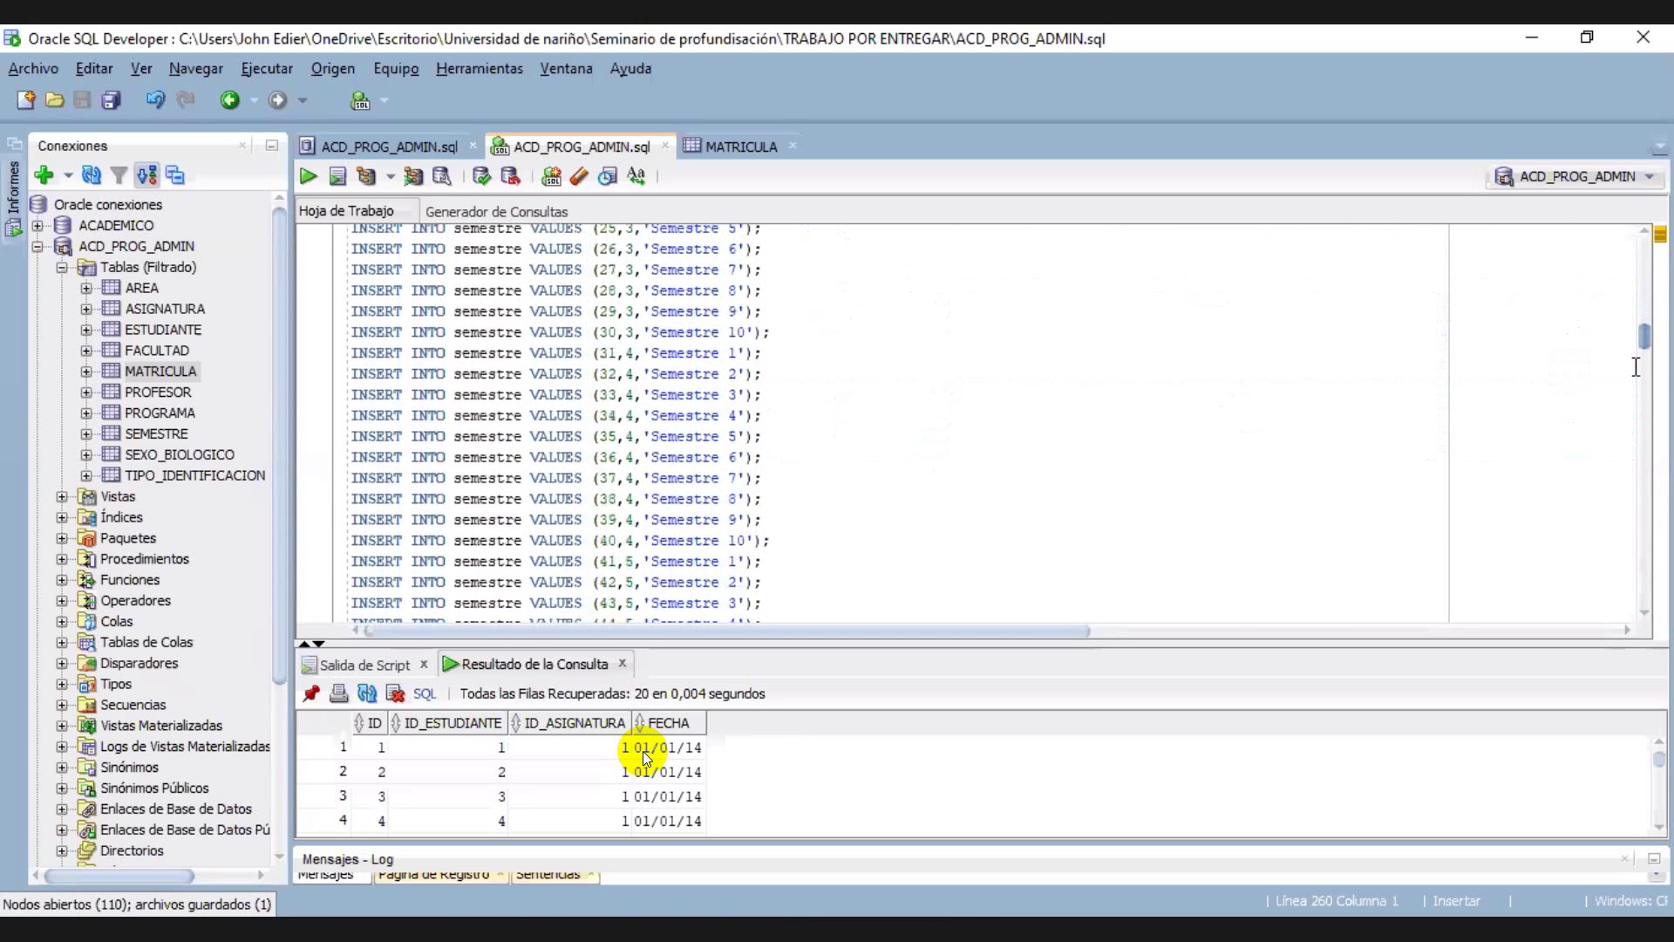
{"action": "scroll", "coordinate": [1645, 440], "scroll_direction": "down", "scroll_amount": 17}
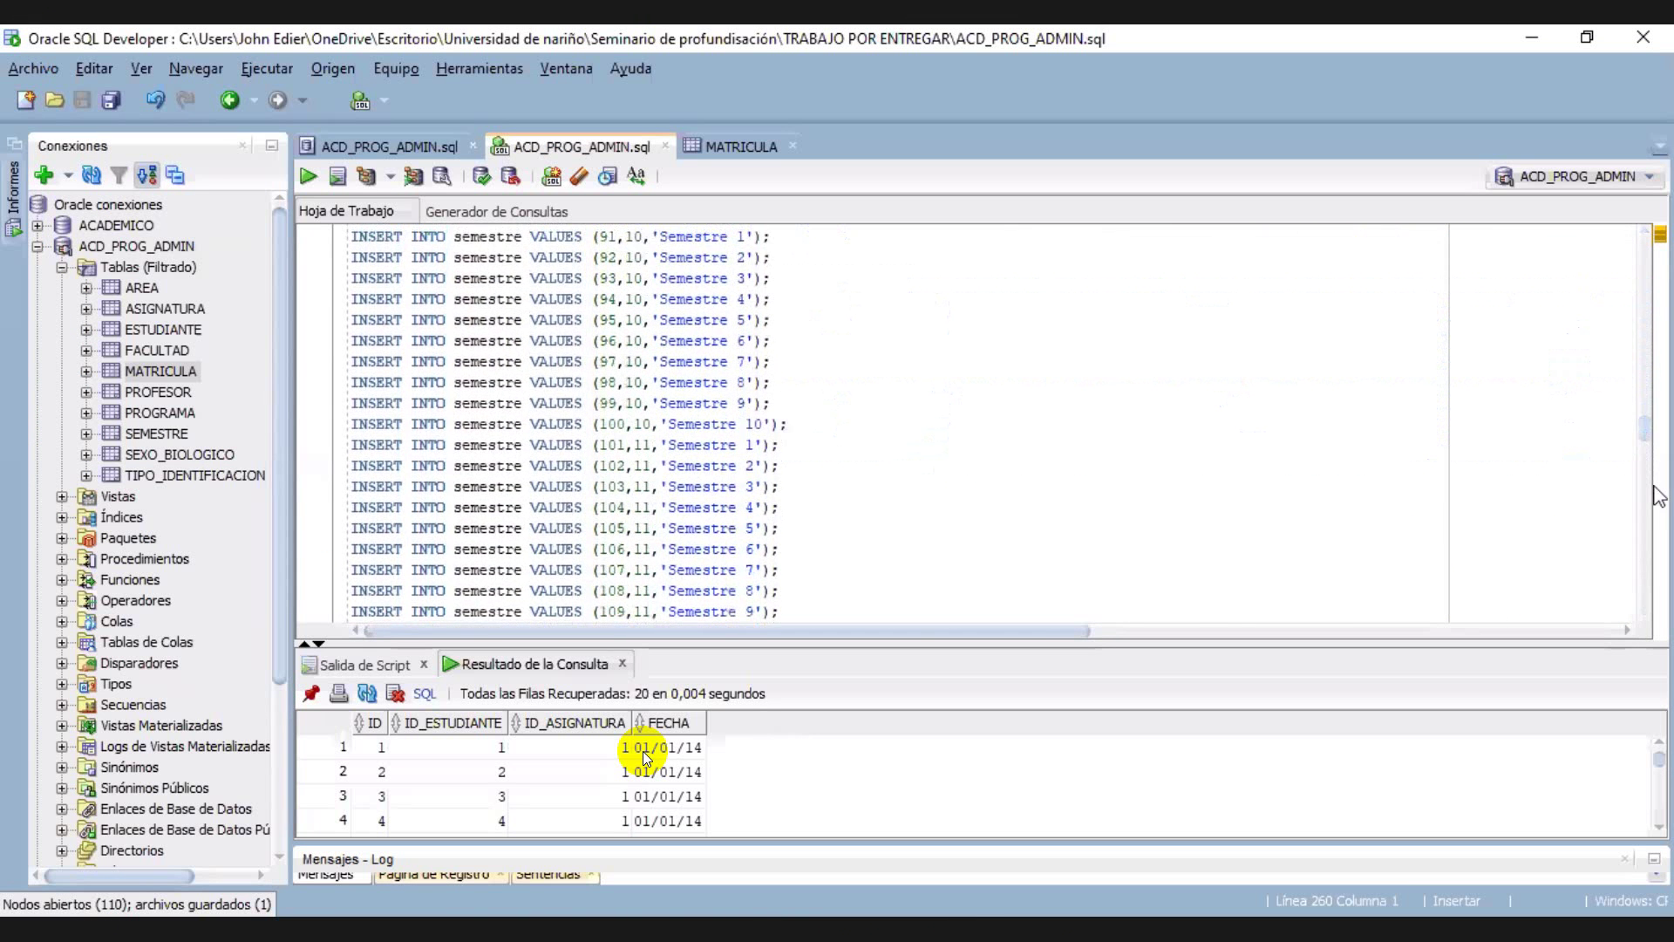
{"action": "scroll", "coordinate": [1655, 488], "scroll_direction": "down", "scroll_amount": 3}
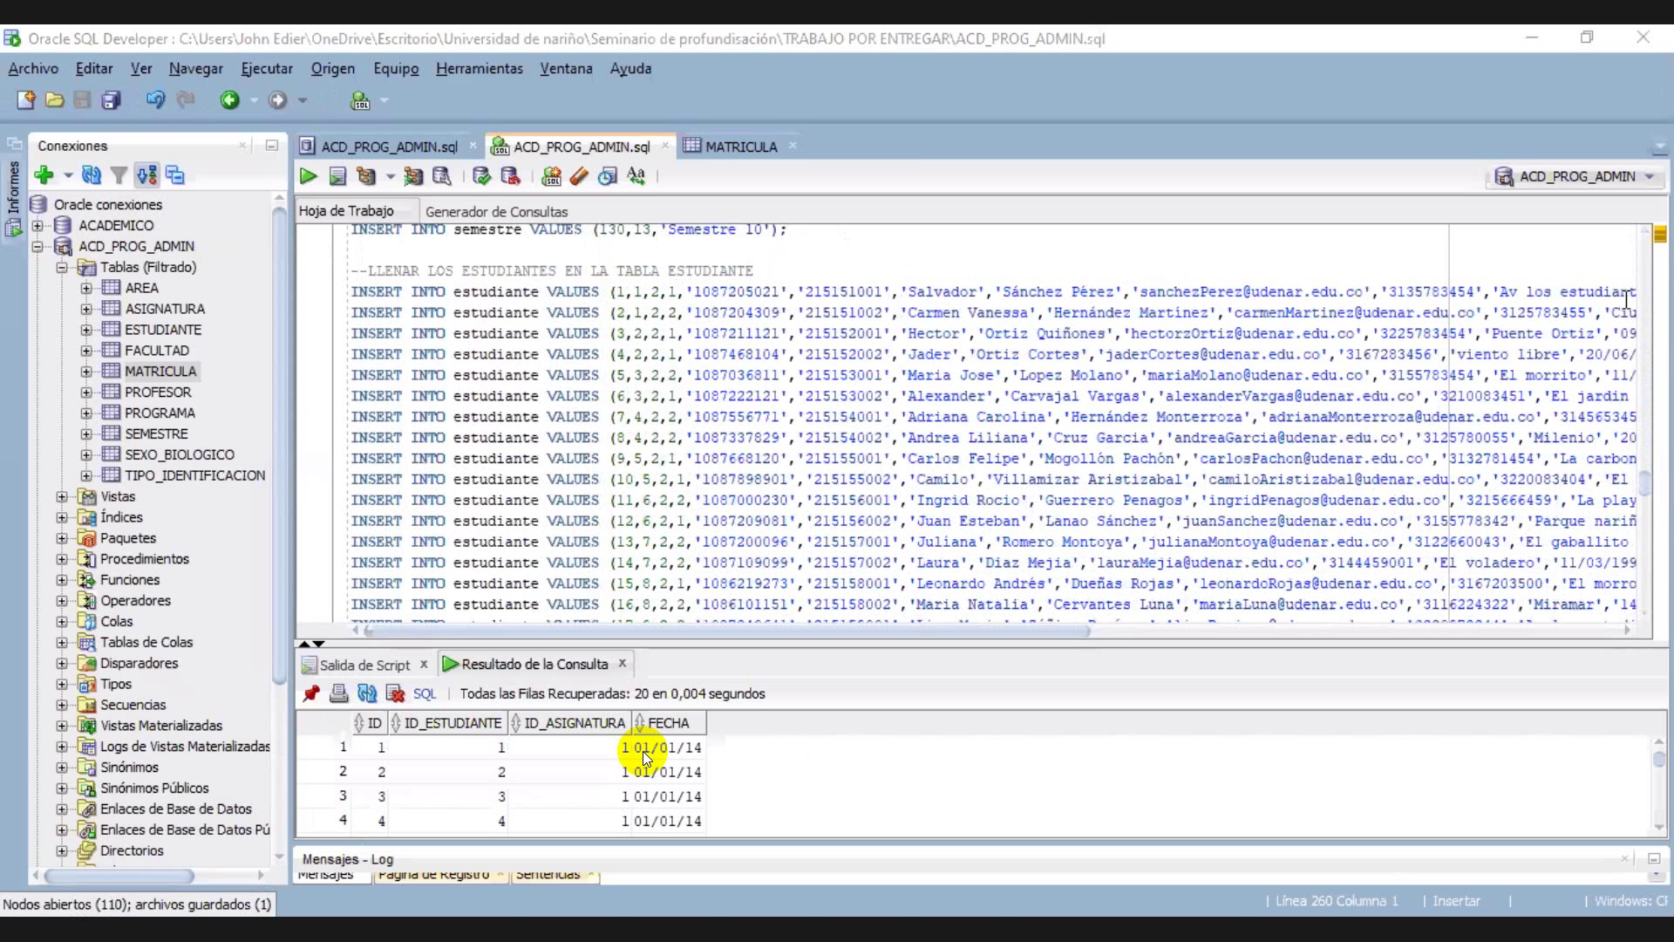
{"action": "scroll", "coordinate": [1639, 279], "scroll_direction": "up", "scroll_amount": 20}
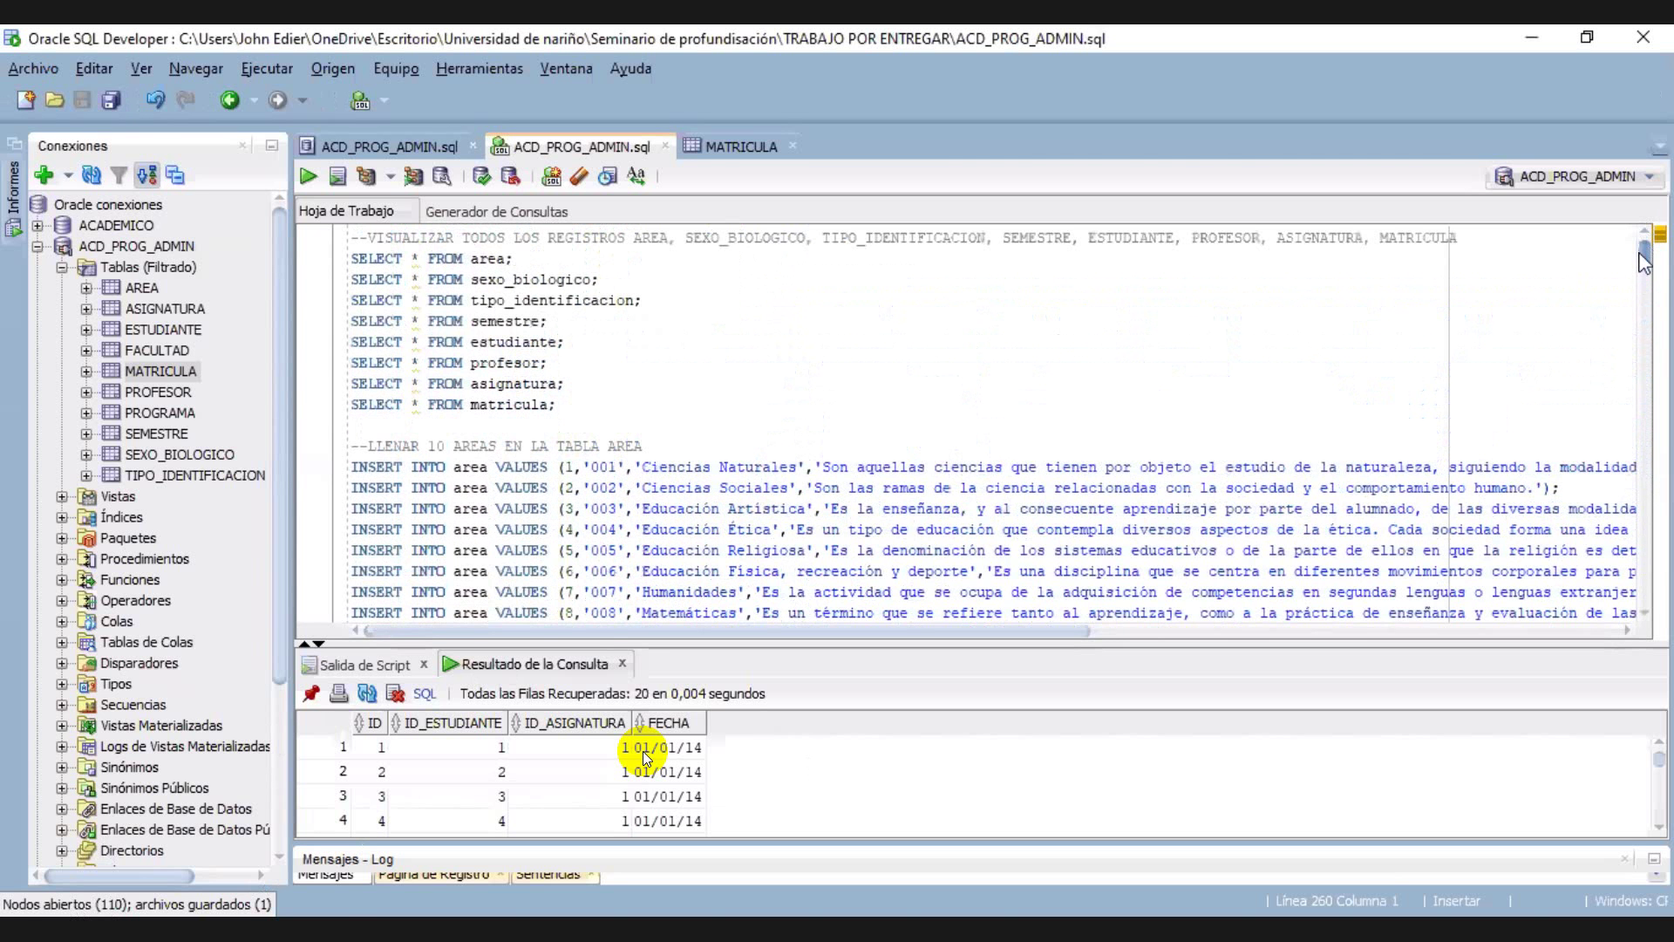
{"action": "scroll", "coordinate": [1643, 268], "scroll_direction": "down", "scroll_amount": 3}
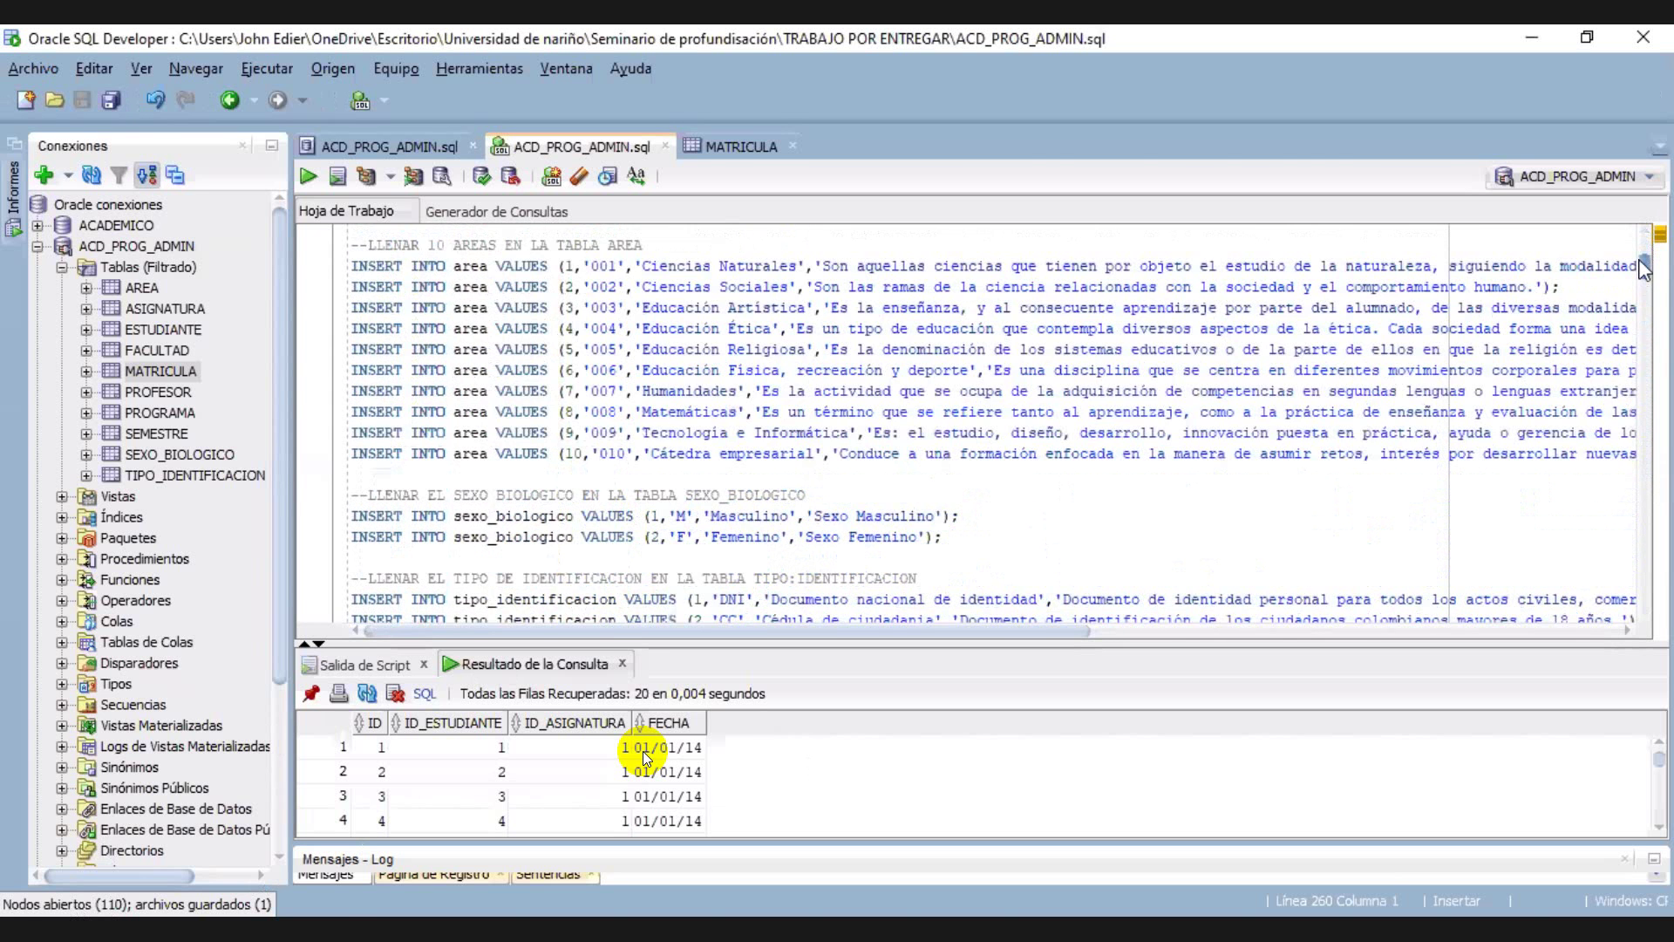
{"action": "scroll", "coordinate": [1643, 269], "scroll_direction": "down", "scroll_amount": 1}
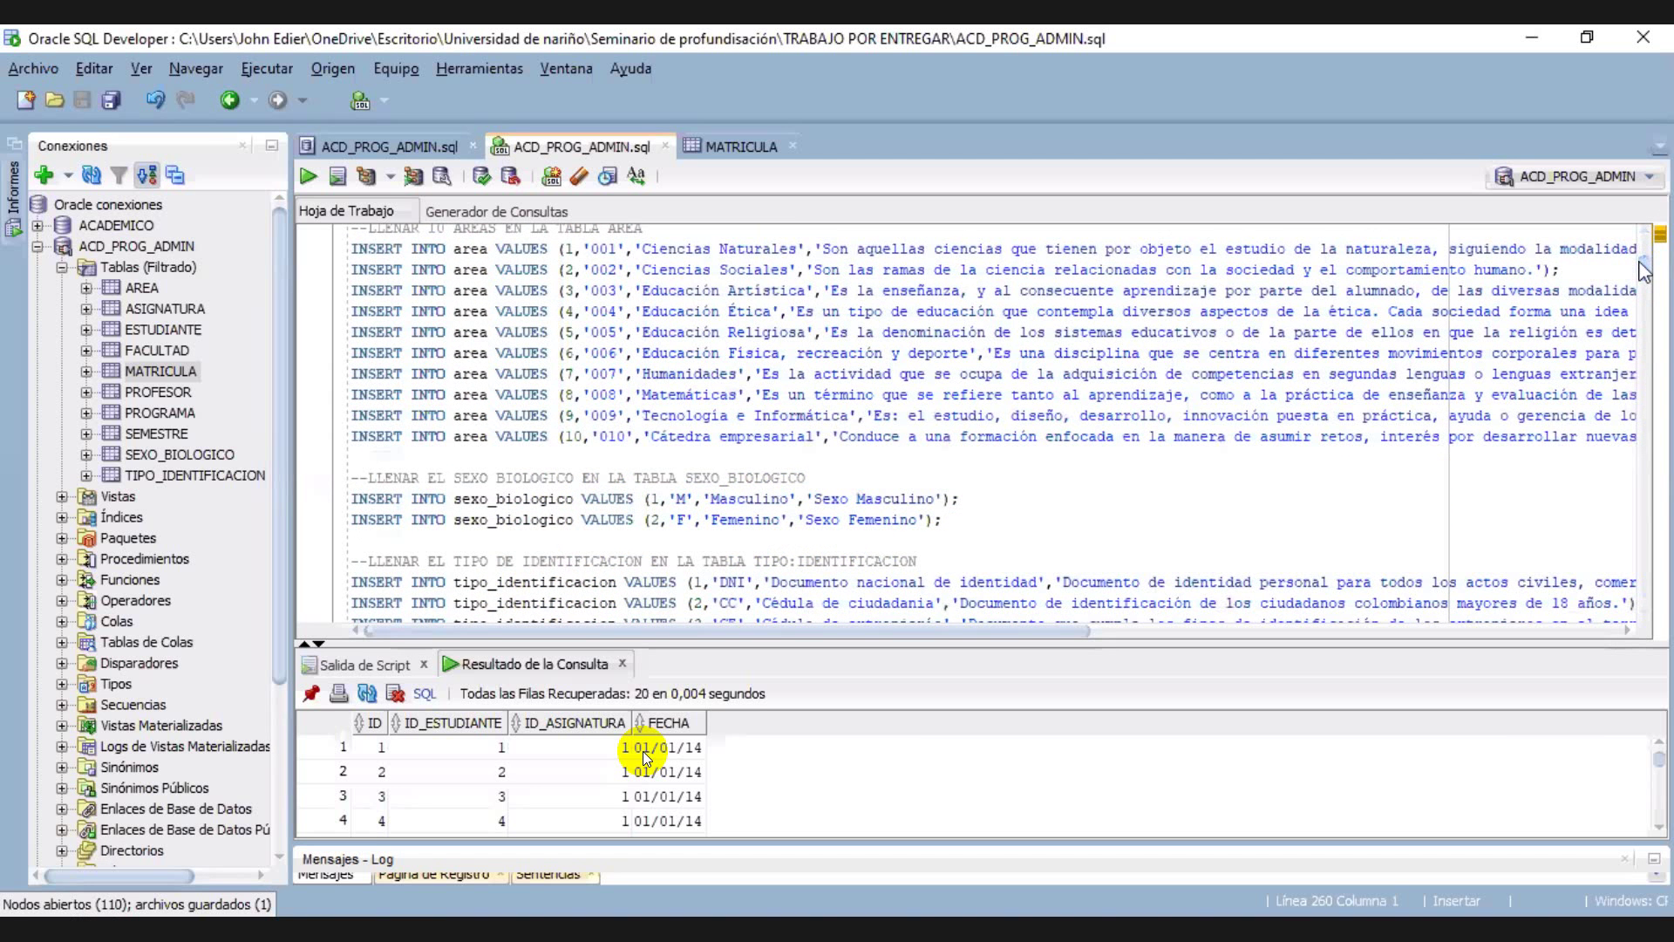
{"action": "scroll", "coordinate": [1646, 281], "scroll_direction": "down", "scroll_amount": 2}
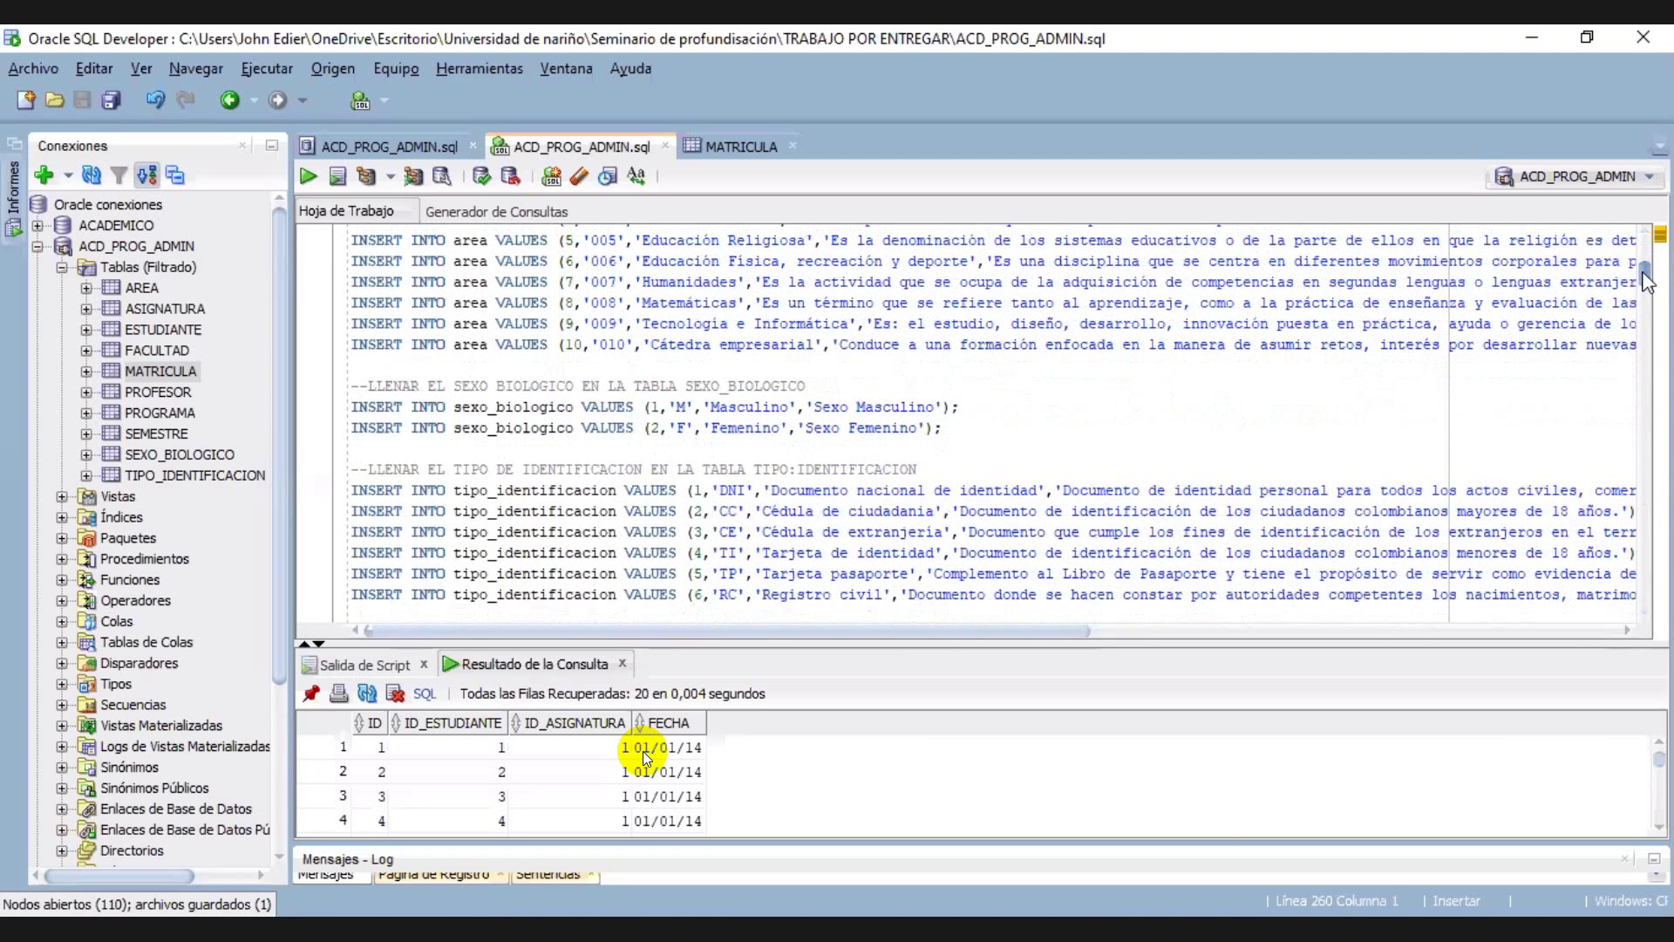
{"action": "scroll", "coordinate": [1648, 273], "scroll_direction": "up", "scroll_amount": 2}
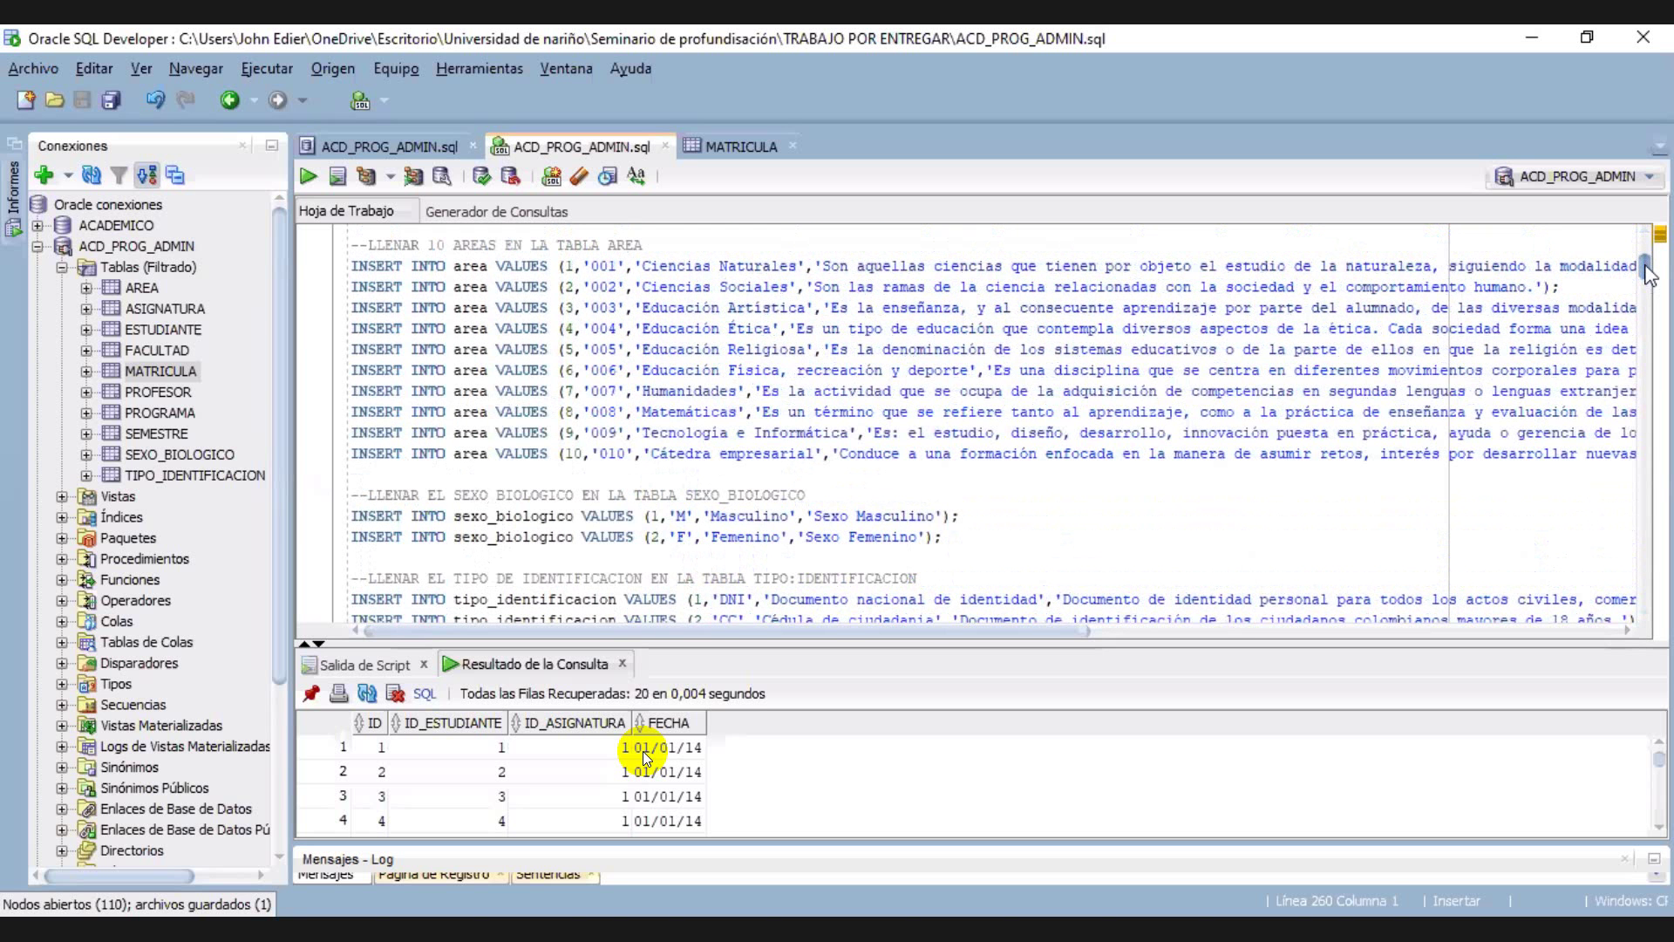
{"action": "scroll", "coordinate": [1648, 276], "scroll_direction": "down", "scroll_amount": 1}
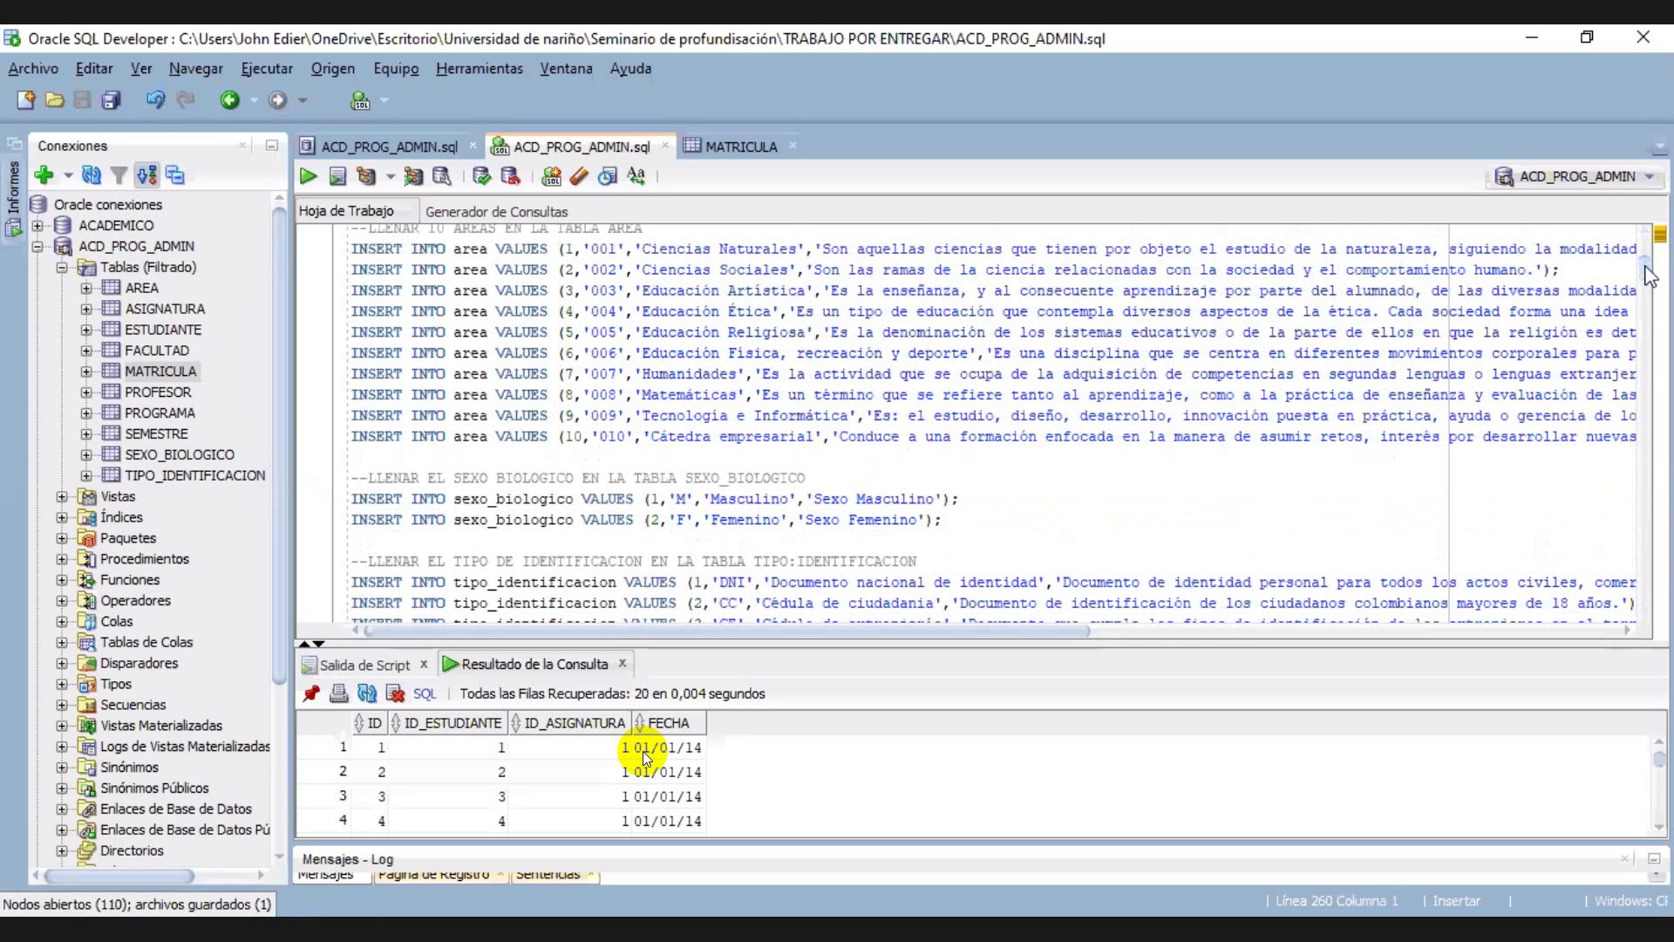
{"action": "scroll", "coordinate": [1649, 276], "scroll_direction": "up", "scroll_amount": 1}
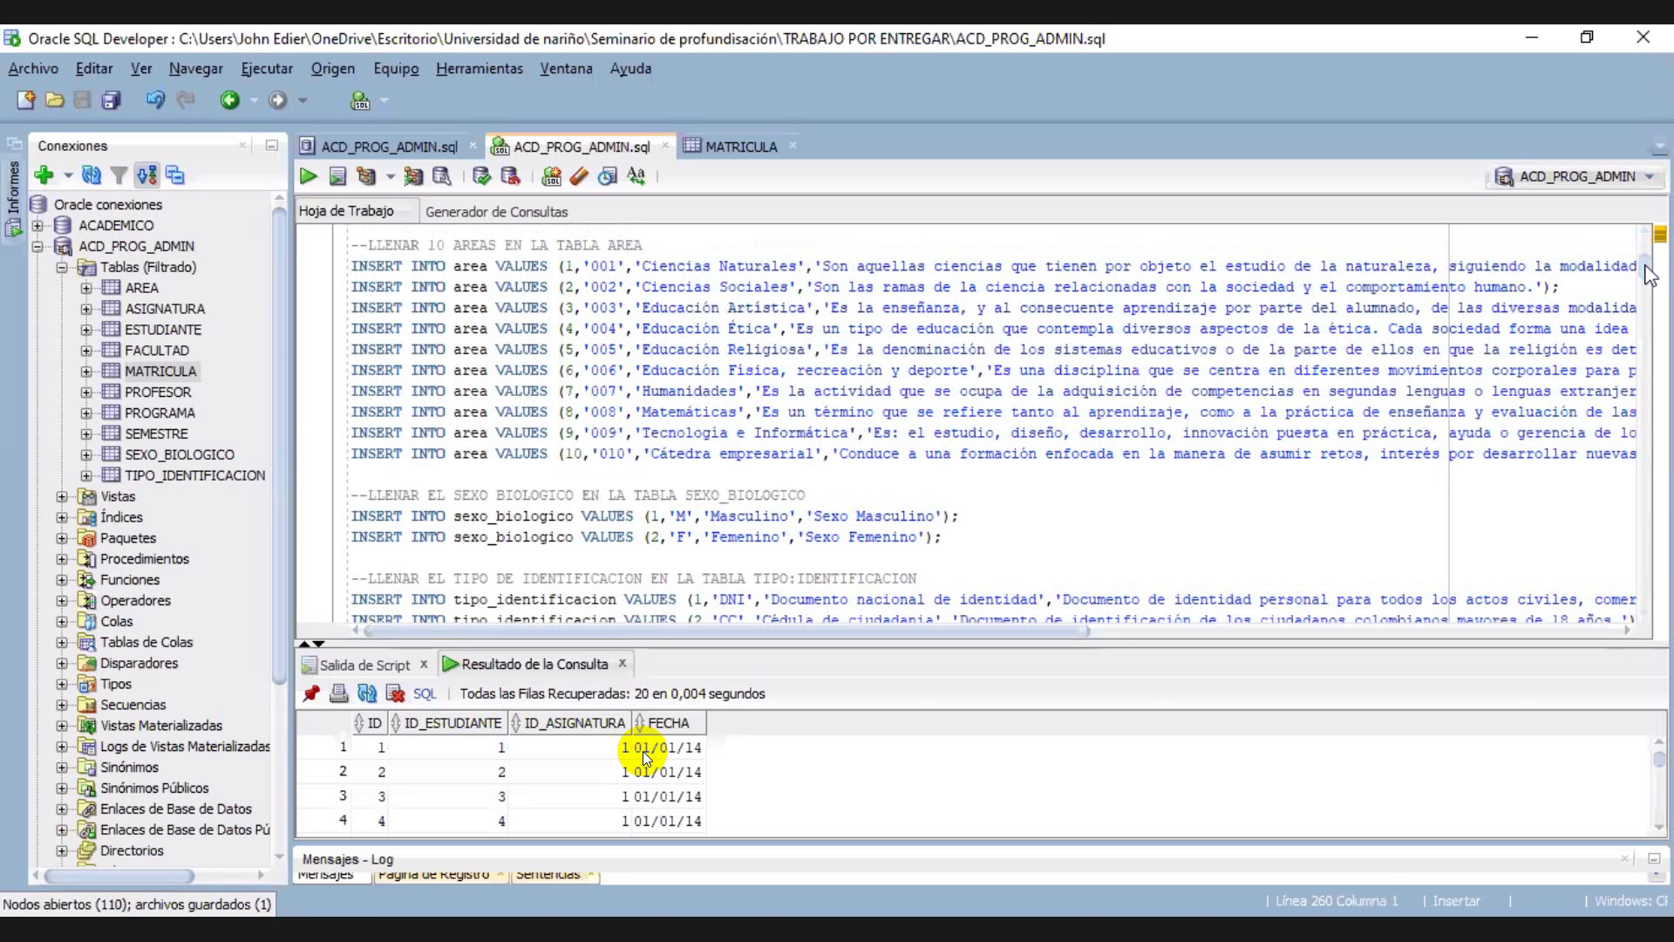
{"action": "scroll", "coordinate": [1650, 275], "scroll_direction": "down", "scroll_amount": 1}
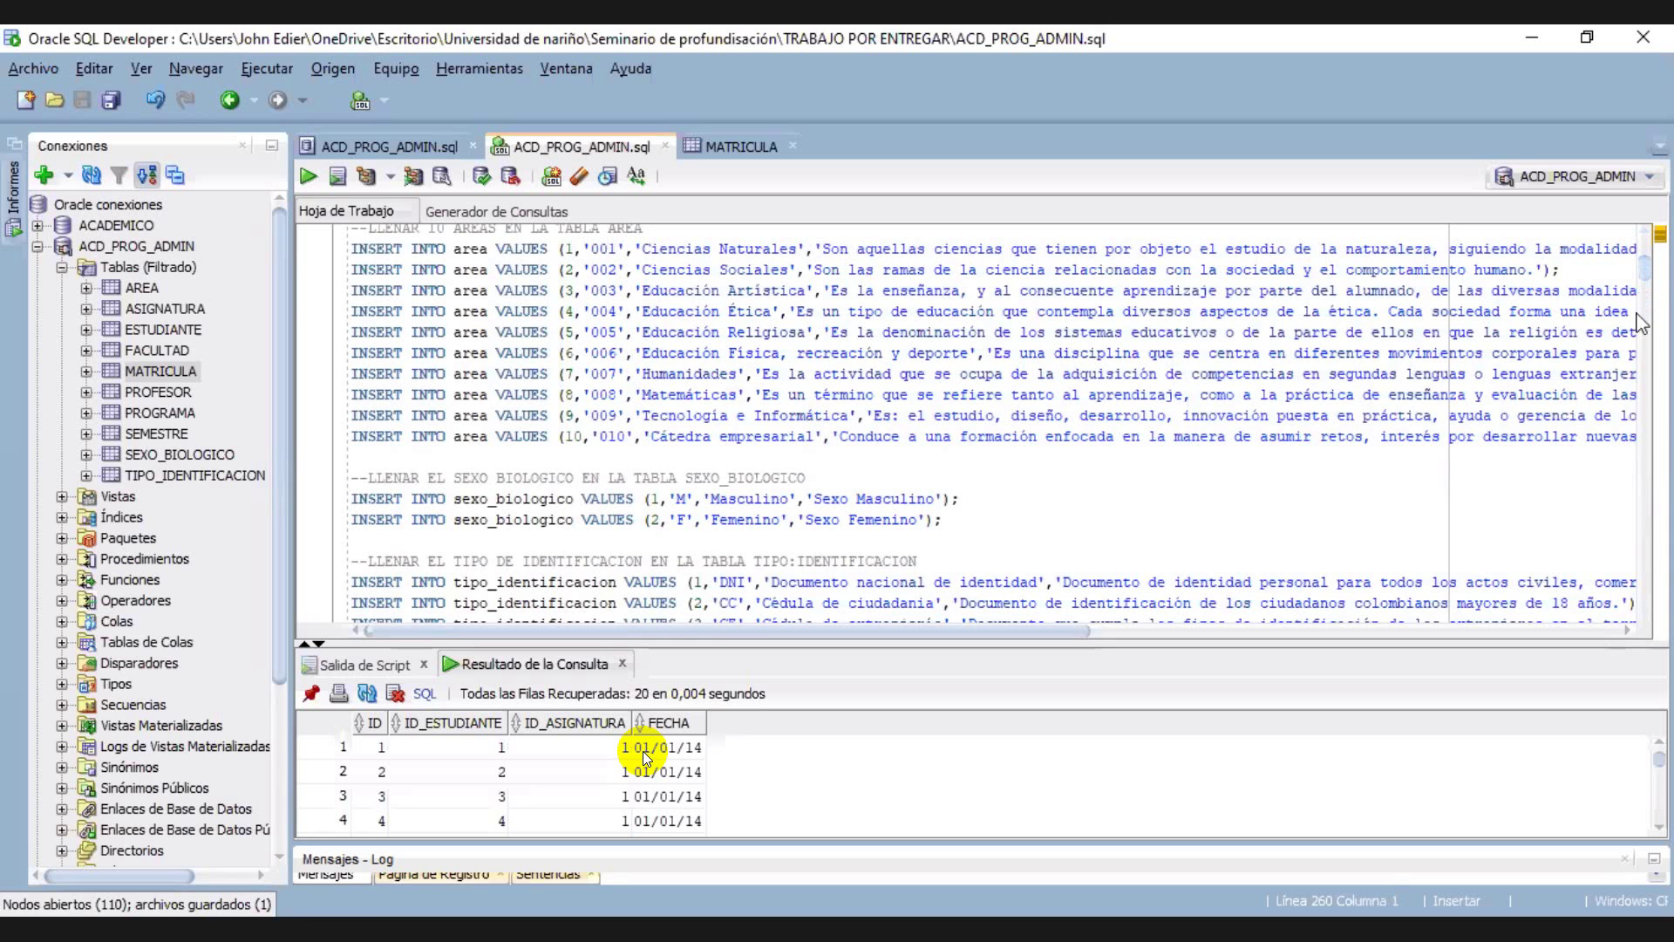
{"action": "scroll", "coordinate": [1654, 451], "scroll_direction": "down", "scroll_amount": 6}
{"action": "scroll", "coordinate": [1654, 450], "scroll_direction": "down", "scroll_amount": 20}
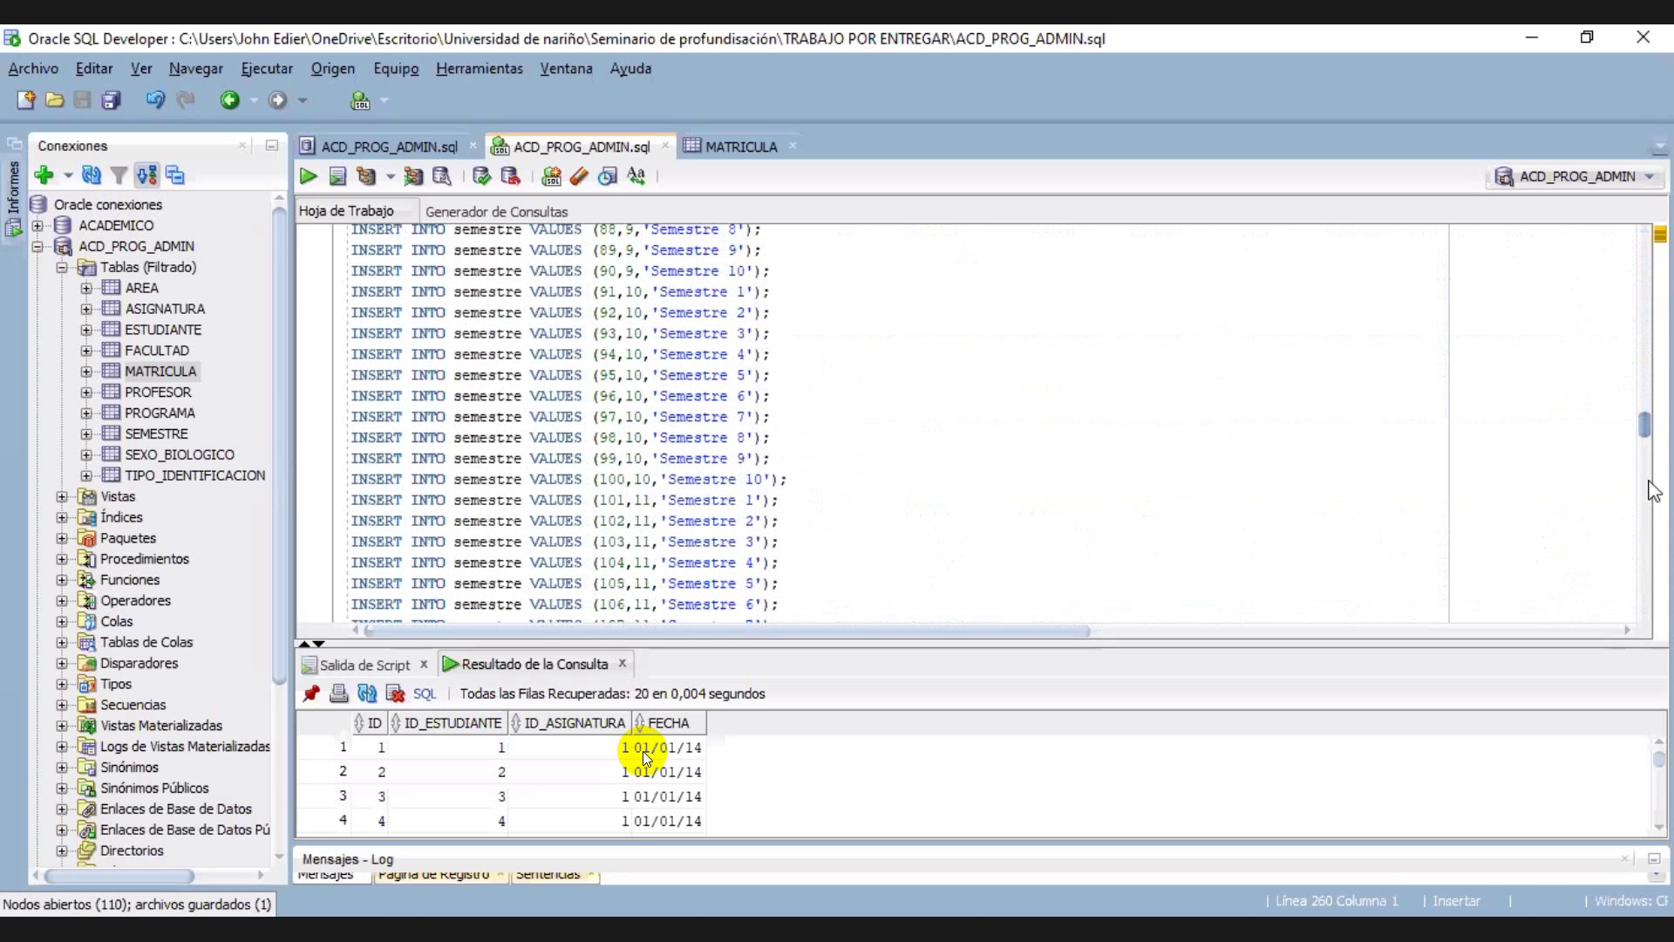
{"action": "scroll", "coordinate": [1644, 520], "scroll_direction": "down", "scroll_amount": 2}
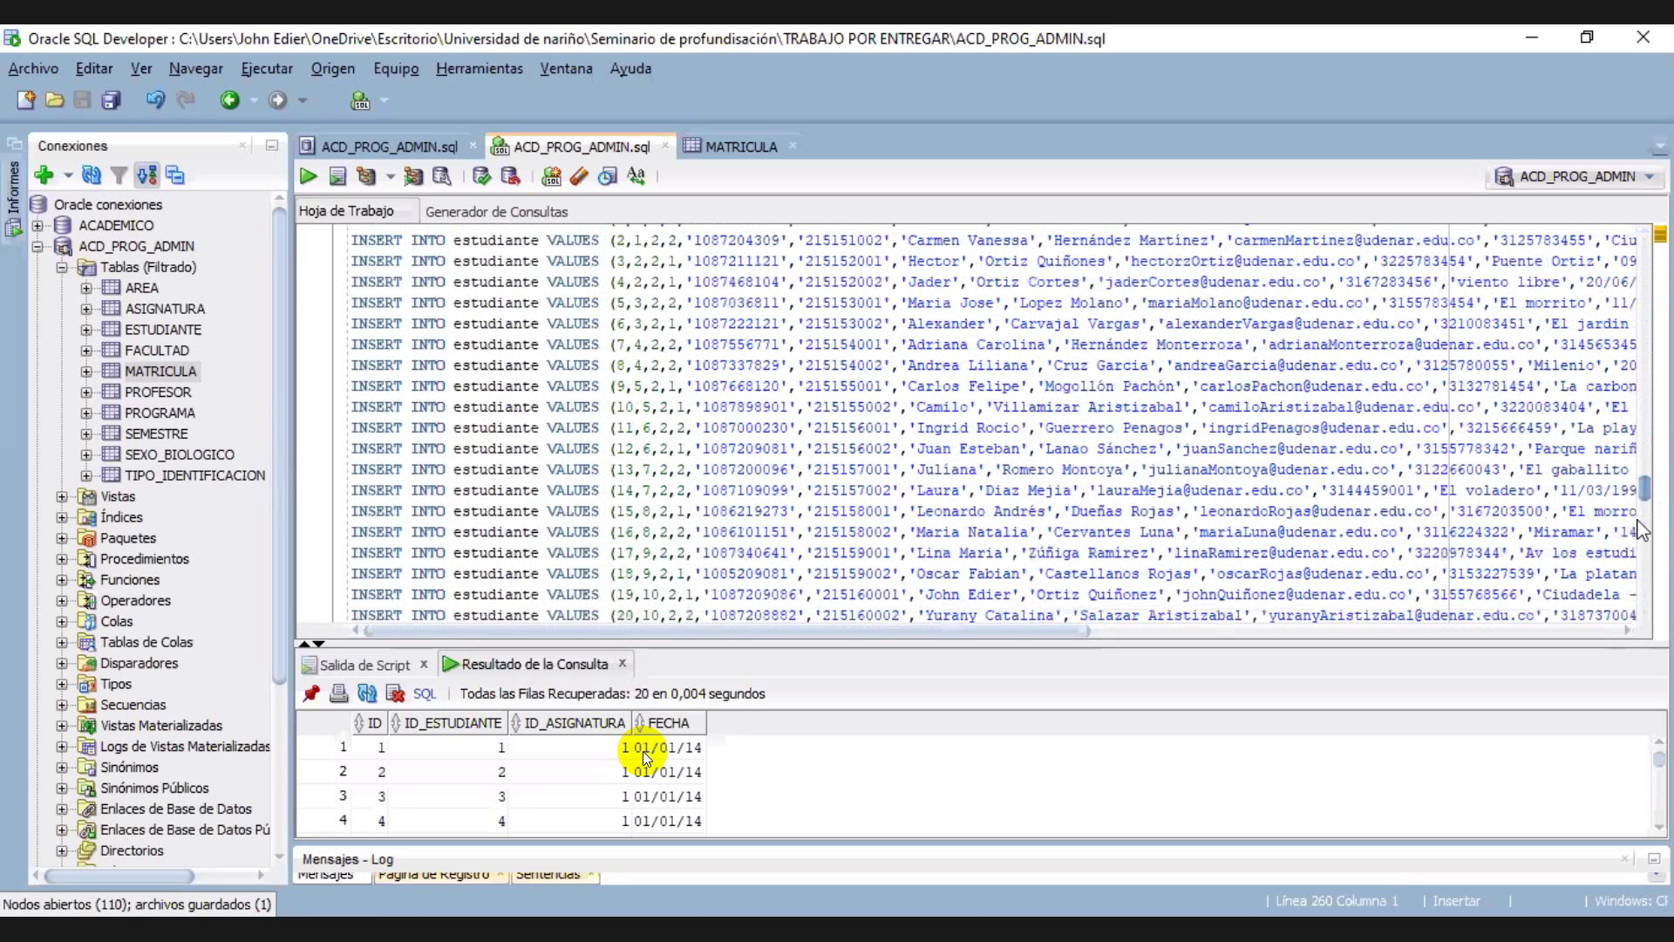
{"action": "scroll", "coordinate": [1639, 532], "scroll_direction": "down", "scroll_amount": 6}
{"action": "scroll", "coordinate": [1632, 554], "scroll_direction": "down", "scroll_amount": 2}
{"action": "scroll", "coordinate": [1632, 555], "scroll_direction": "down", "scroll_amount": 10}
{"action": "scroll", "coordinate": [1632, 554], "scroll_direction": "up", "scroll_amount": 2}
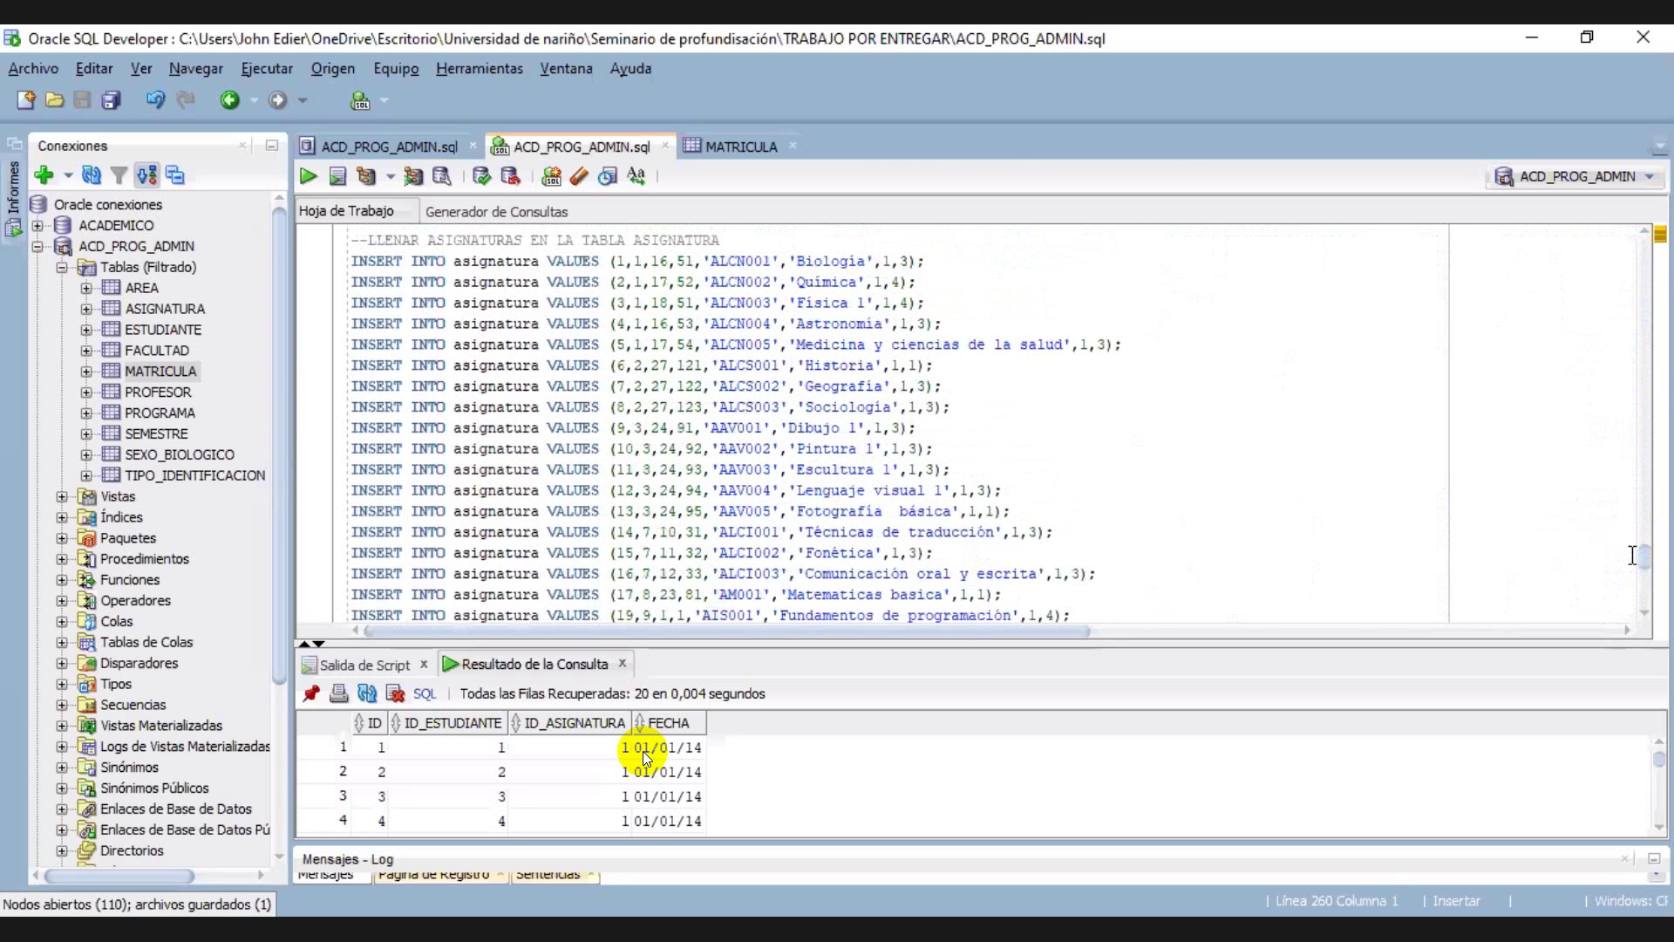